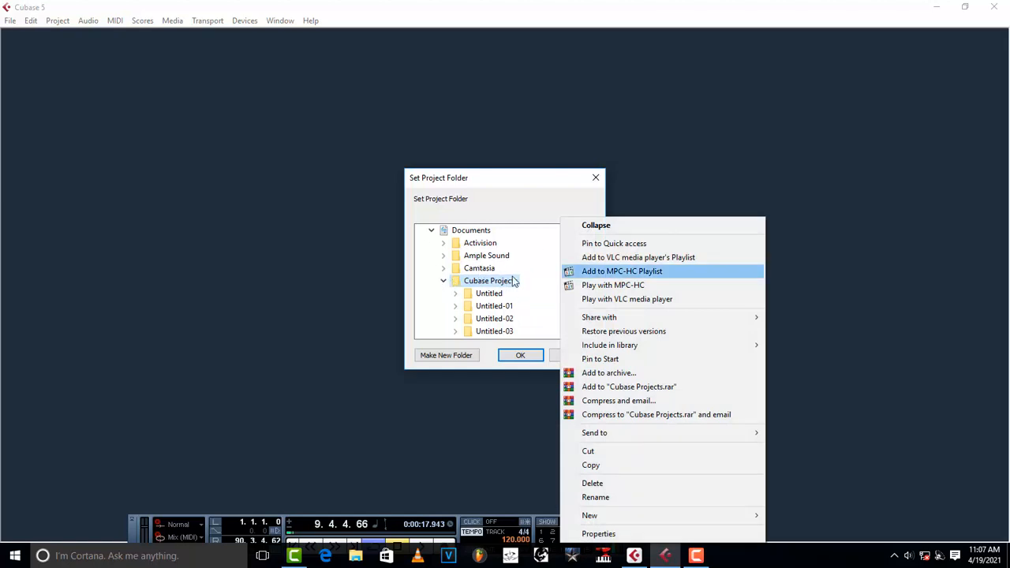
Step: Create a new folder named "how to" inside Untitled-42 and set it as the project folder
{"action": "left_click", "coordinate": [519, 211]}
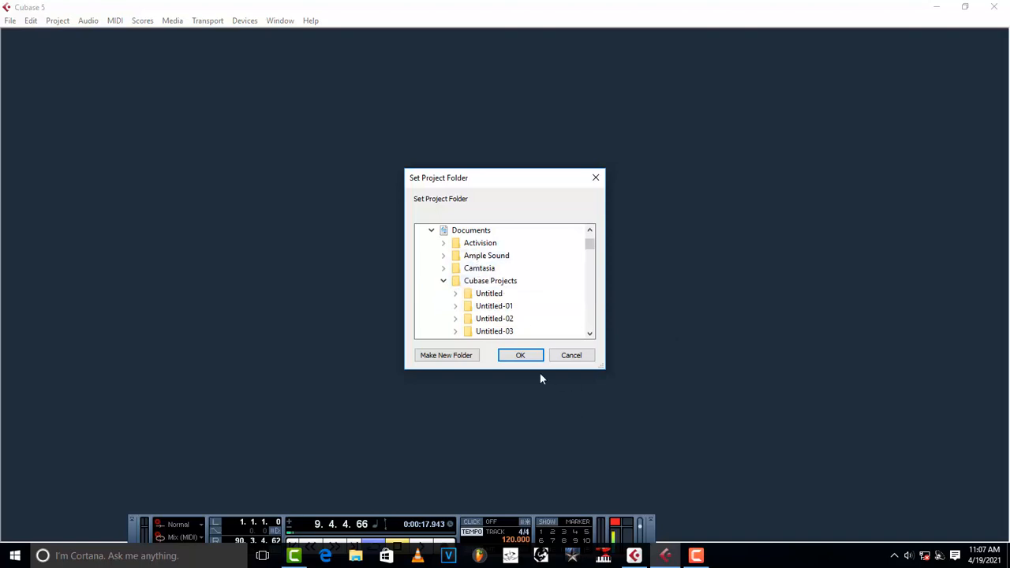
{"action": "left_click", "coordinate": [458, 356]}
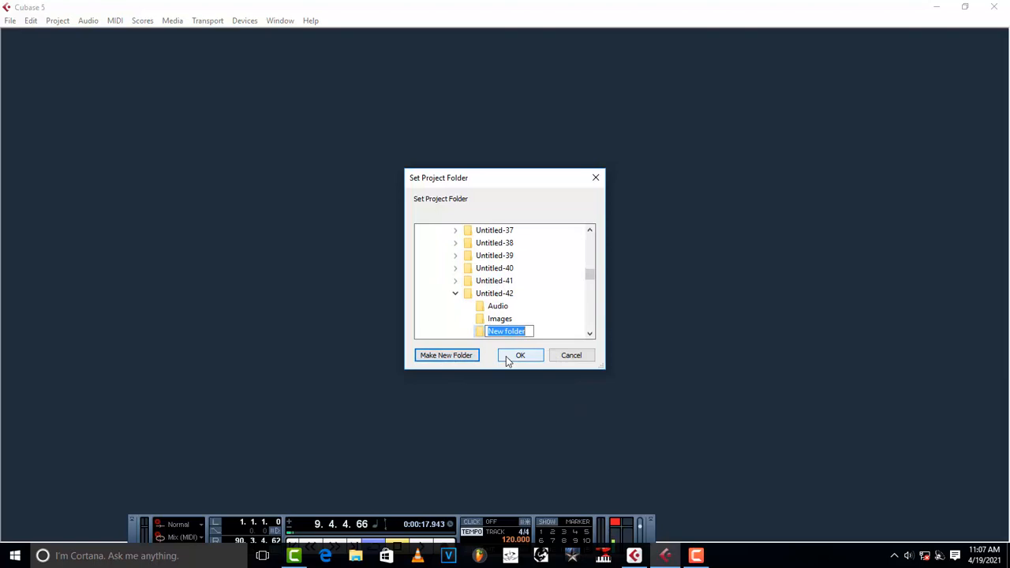
{"action": "type", "text": "h"}
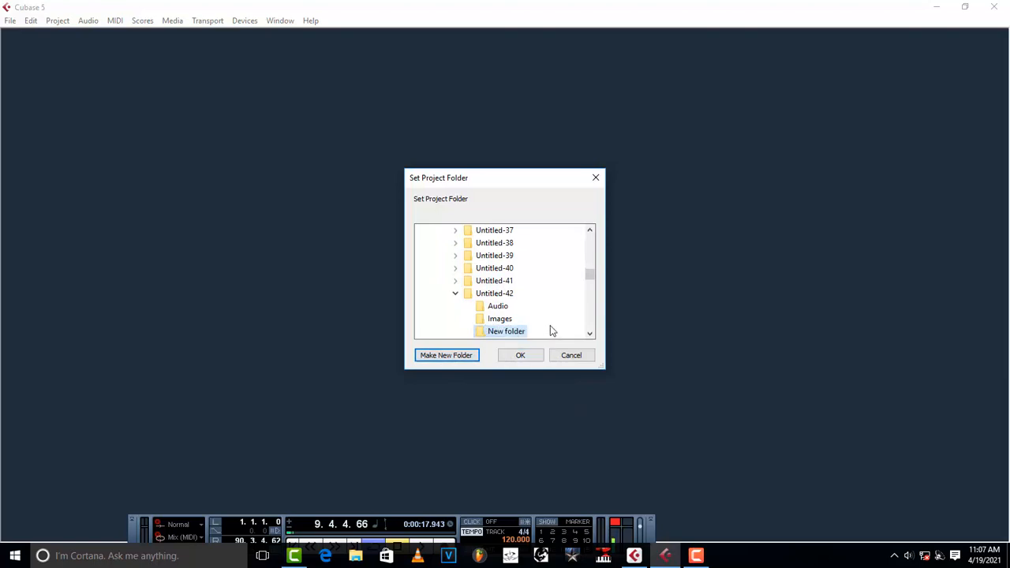
{"action": "key", "text": "Return"}
{"action": "left_click", "coordinate": [541, 360]}
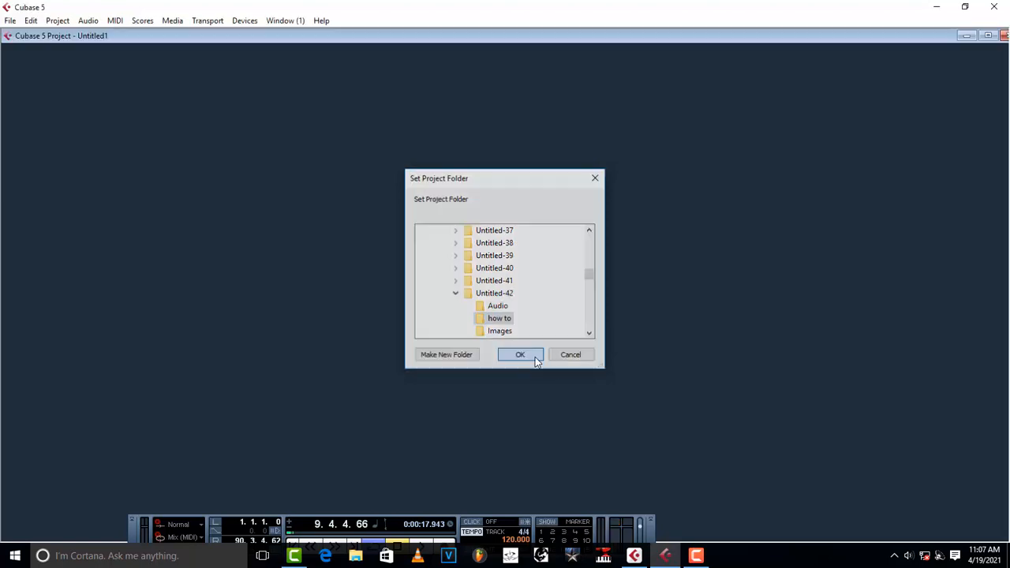
Step: Maximize the new project window and check the project's tempo track before returning to the arrangement
{"action": "double_click", "coordinate": [405, 37]}
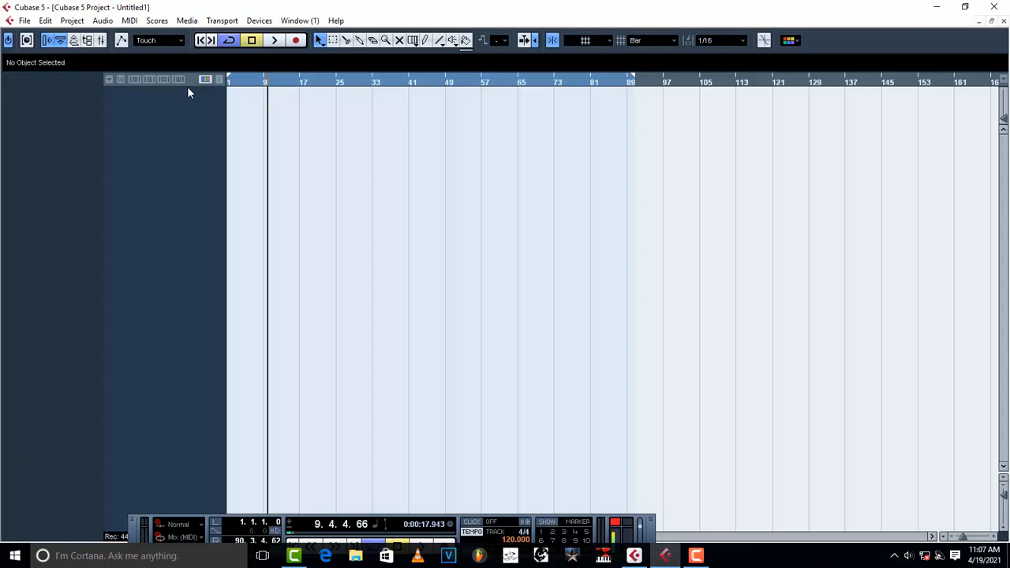
{"action": "key", "text": "ctrl+t"}
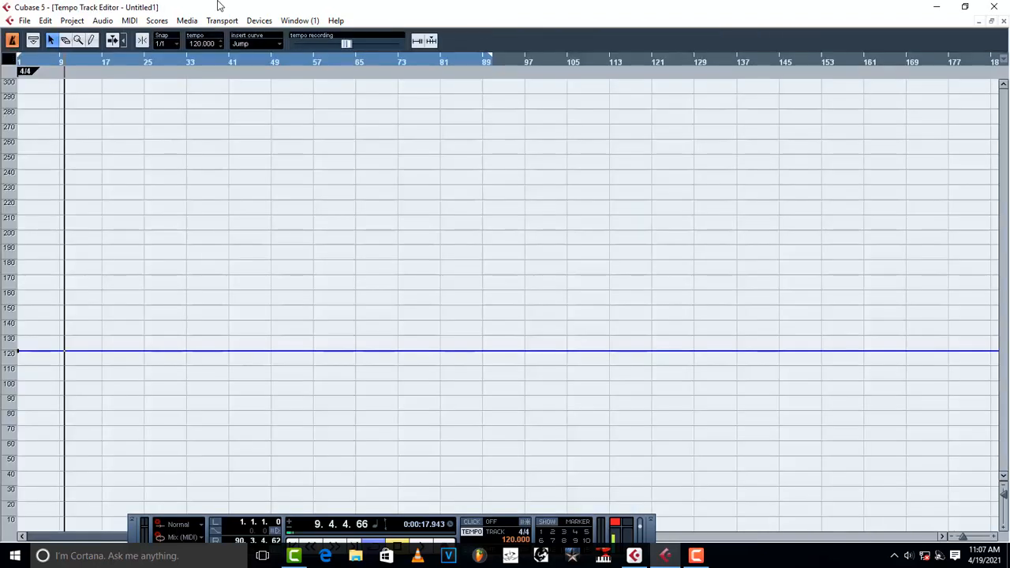
{"action": "left_click", "coordinate": [1004, 22]}
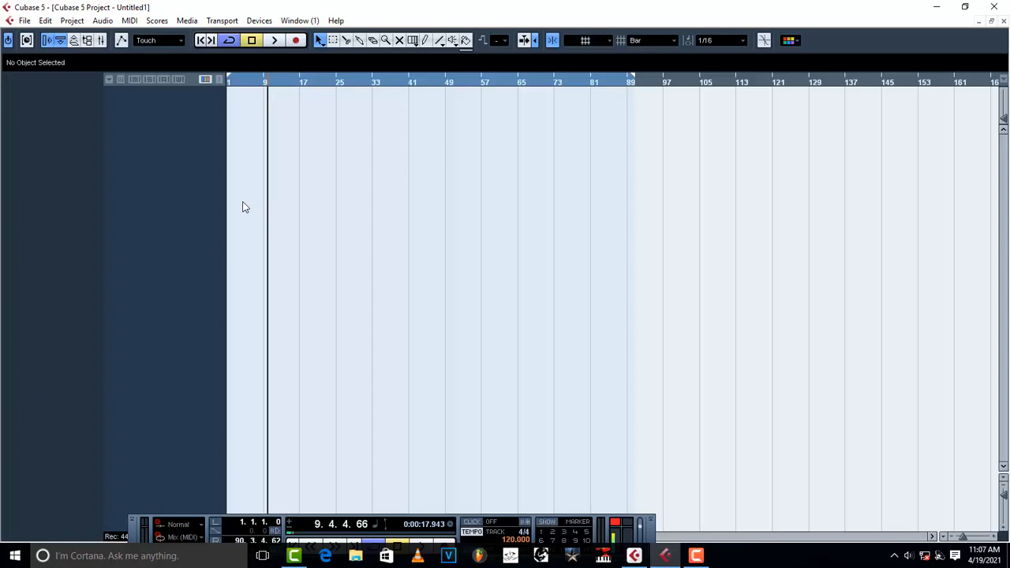
Step: Turn on the metronome click, test it with short playbacks, and return the cursor to the project start
{"action": "key", "text": "c"}
{"action": "key", "text": "space"}
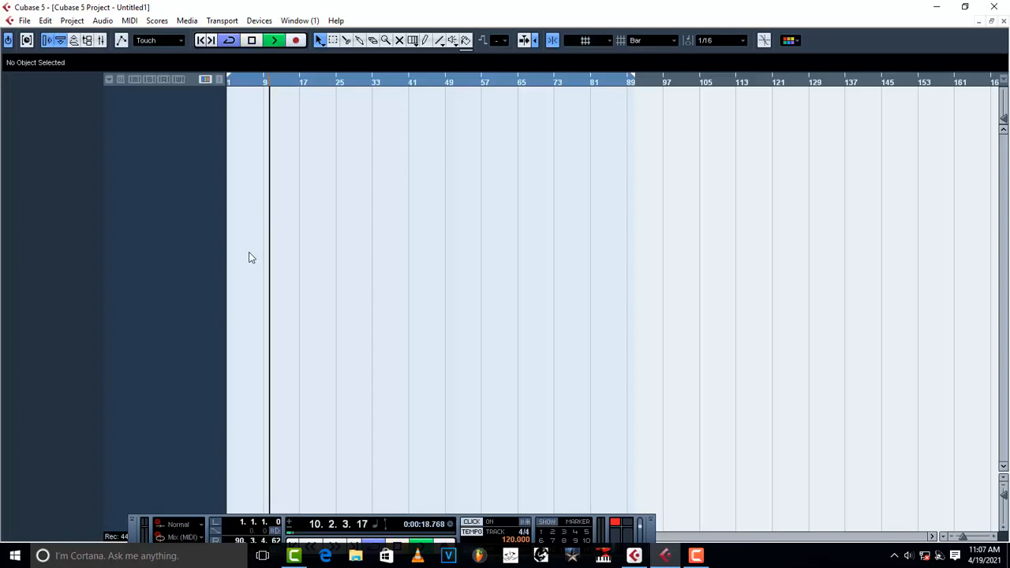
{"action": "key", "text": "space"}
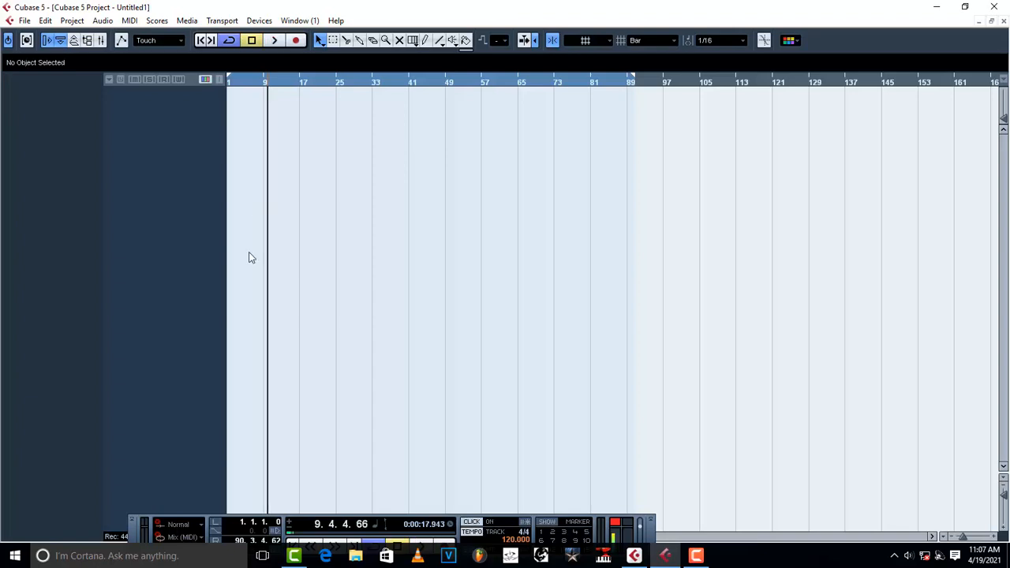
{"action": "key", "text": "space"}
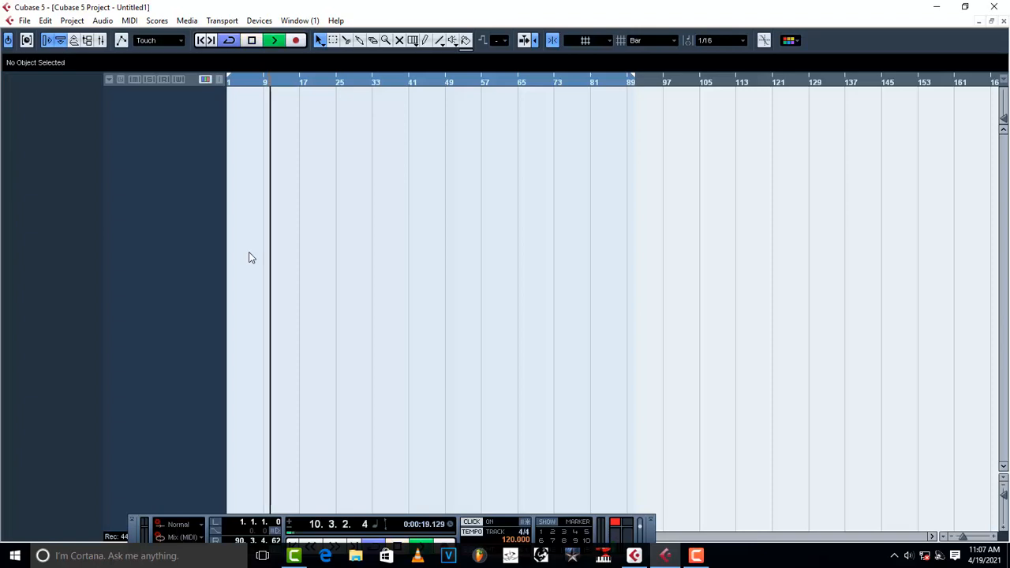
{"action": "key", "text": "space"}
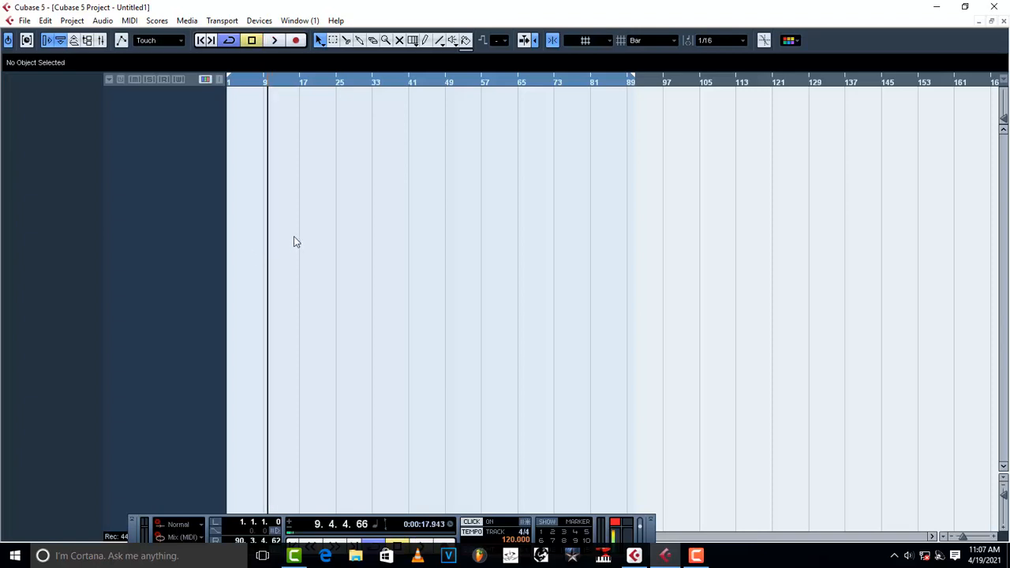
{"action": "left_click", "coordinate": [203, 43]}
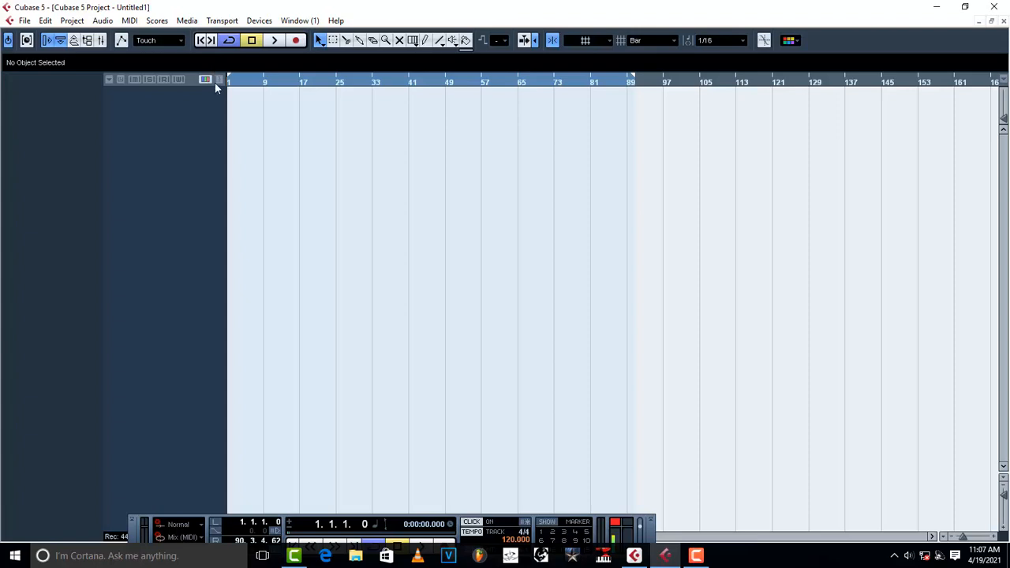
Step: Add three instrument tracks that use the Purity instrument
{"action": "right_click", "coordinate": [183, 109]}
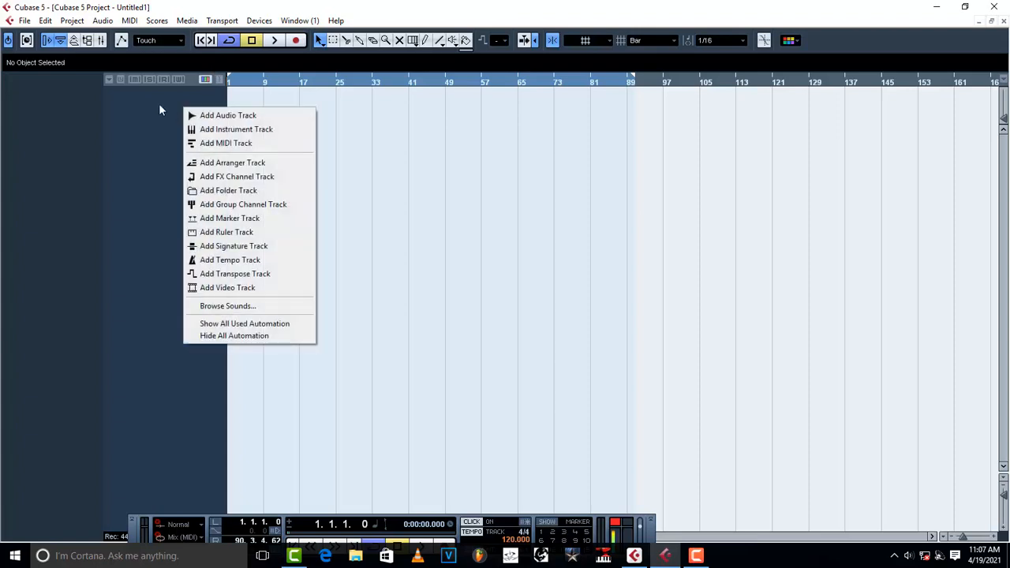
{"action": "left_click", "coordinate": [220, 131]}
{"action": "left_click", "coordinate": [485, 287]}
{"action": "left_click", "coordinate": [503, 289]}
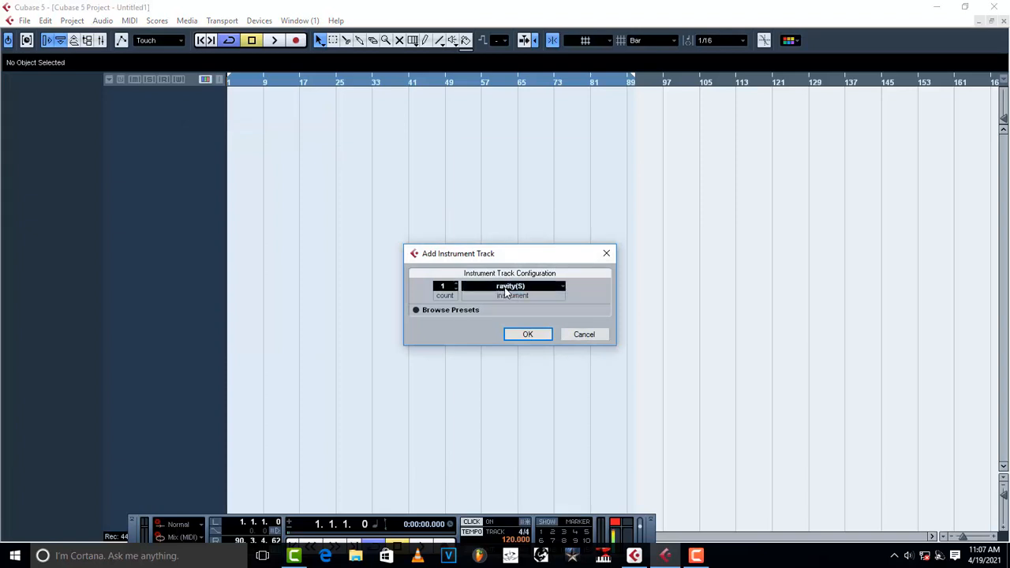
{"action": "left_click", "coordinate": [508, 289]}
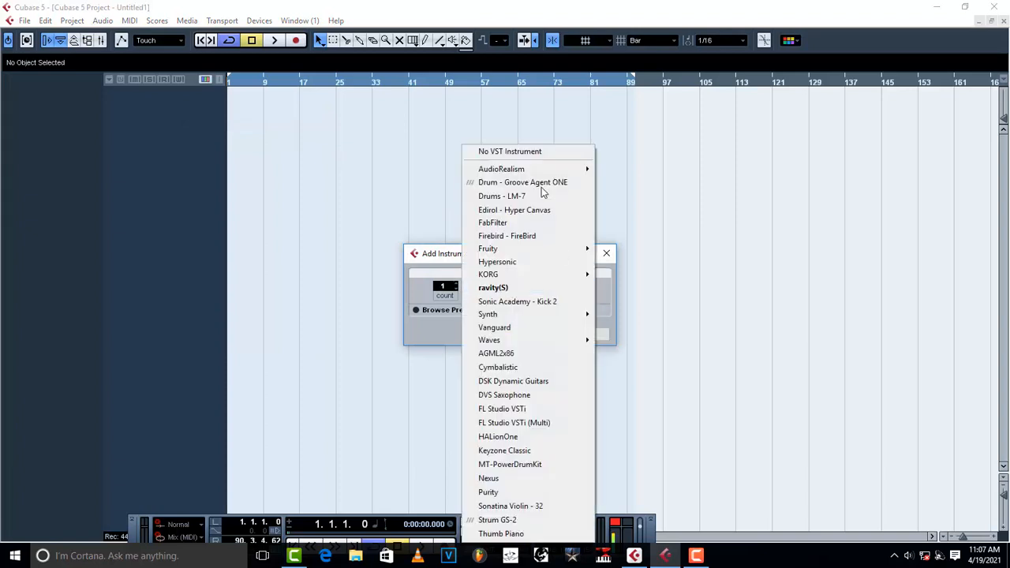
{"action": "left_click", "coordinate": [520, 495]}
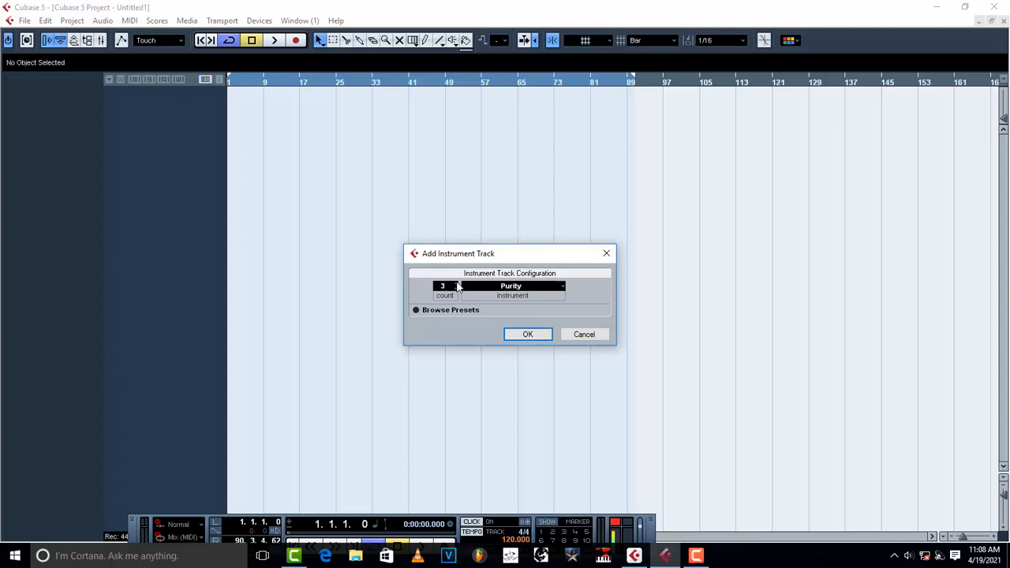
{"action": "left_click", "coordinate": [522, 335]}
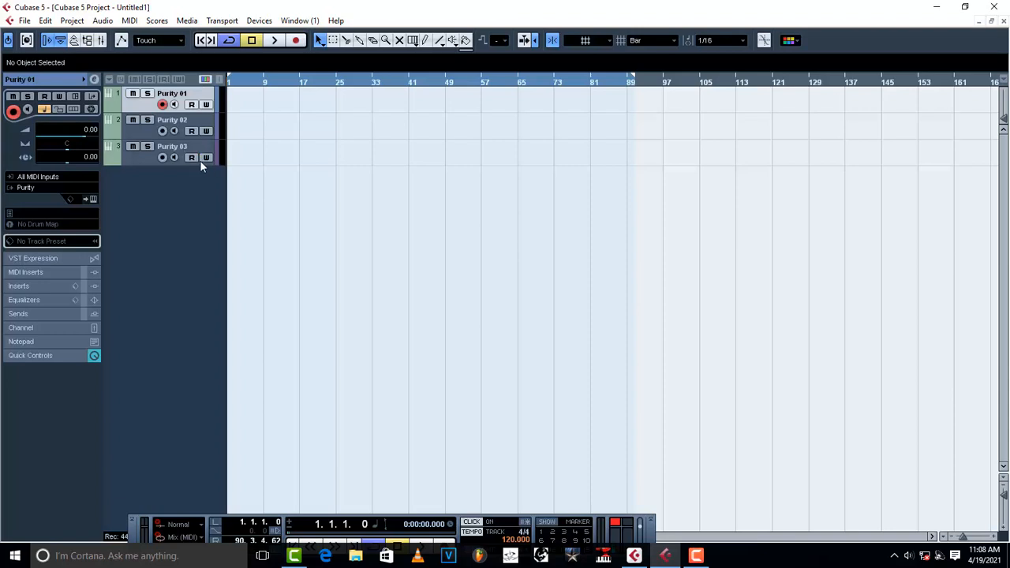
Step: Draw a MIDI part from bar 1 to bar 69 on the Purity 01 track and briefly view it in the Key Editor
{"action": "left_click", "coordinate": [426, 41]}
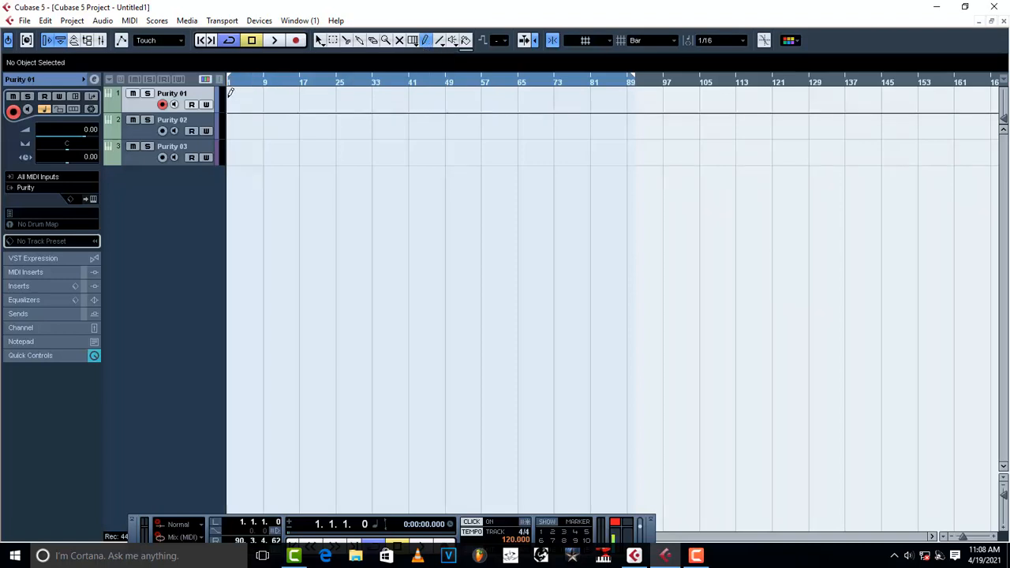
{"action": "left_click_drag", "start_coordinate": [230, 92], "coordinate": [536, 99]}
{"action": "left_click", "coordinate": [320, 40]}
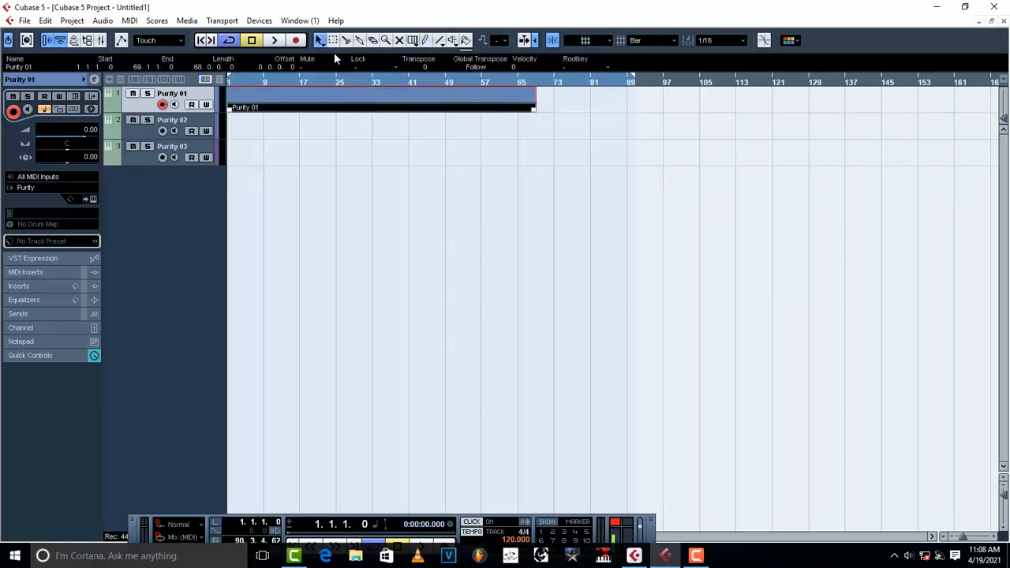
{"action": "double_click", "coordinate": [385, 107]}
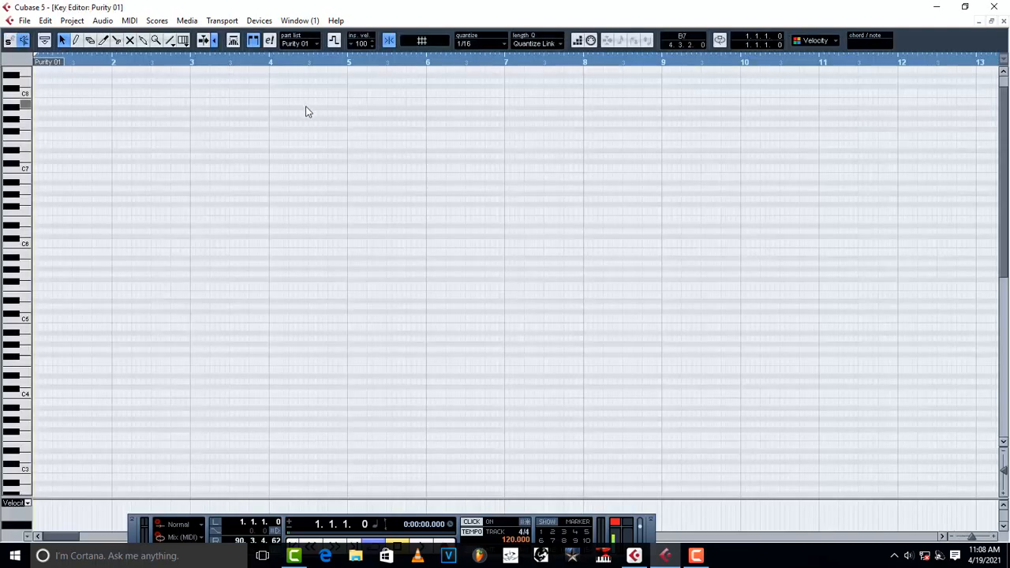
{"action": "left_click", "coordinate": [1004, 21]}
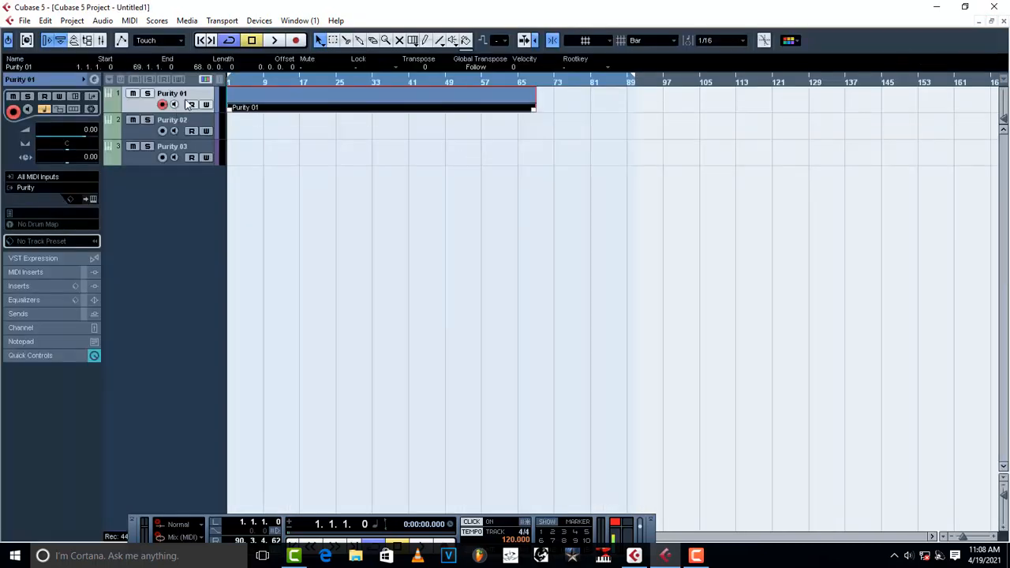
Step: In the Purity 01 part's Key Editor, draw an E1 note about three beats long from bar 1 and play it back
{"action": "double_click", "coordinate": [263, 96]}
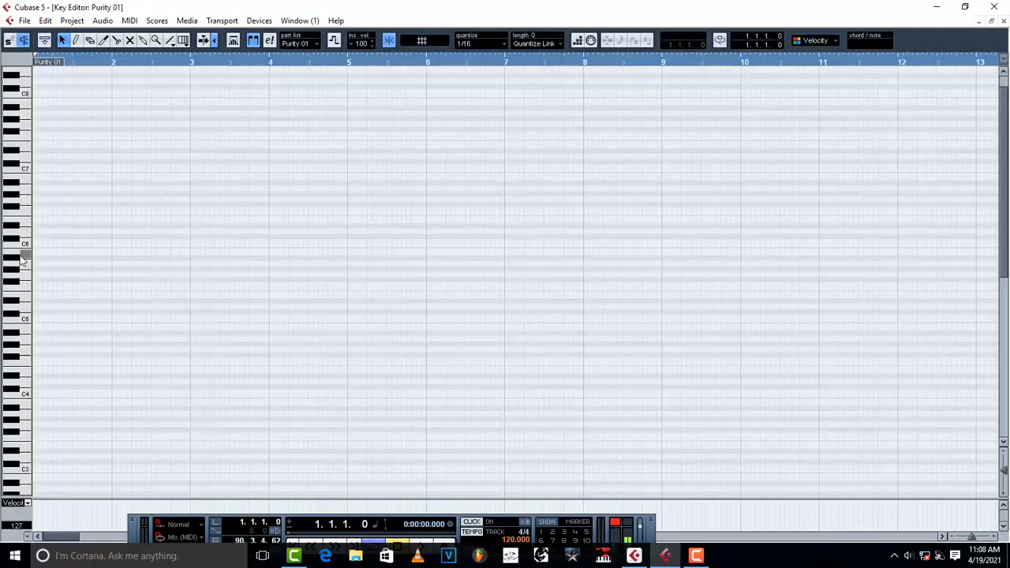
{"action": "scroll", "coordinate": [45, 261], "scroll_direction": "down", "scroll_amount": 10}
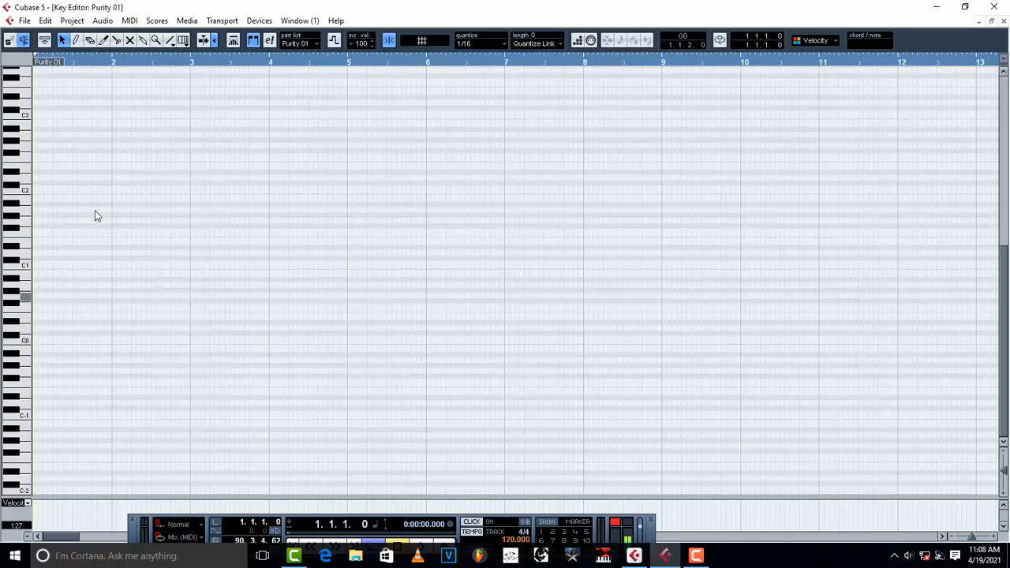
{"action": "left_click", "coordinate": [76, 40]}
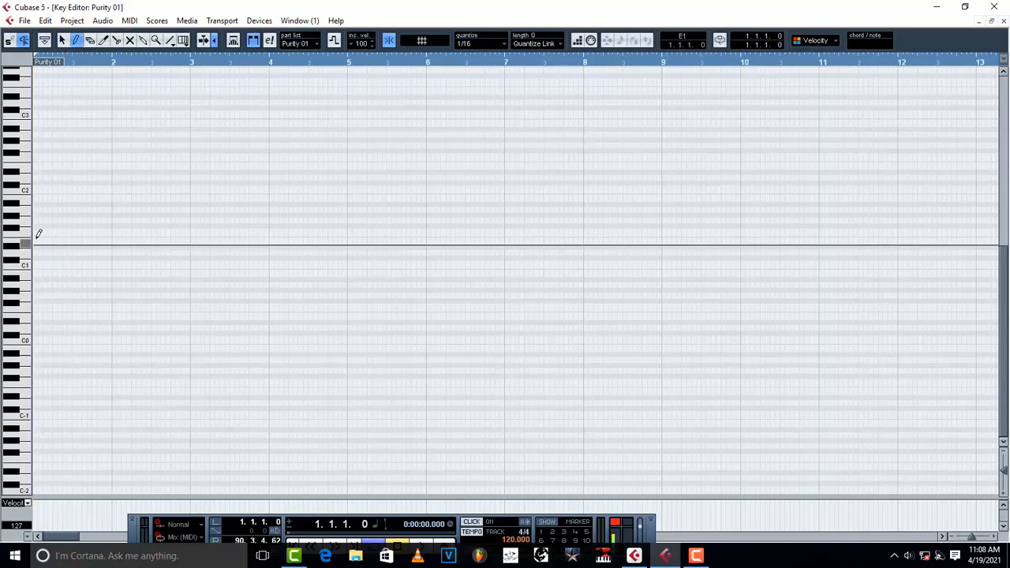
{"action": "left_click_drag", "start_coordinate": [35, 240], "coordinate": [98, 240]}
{"action": "key", "text": "space"}
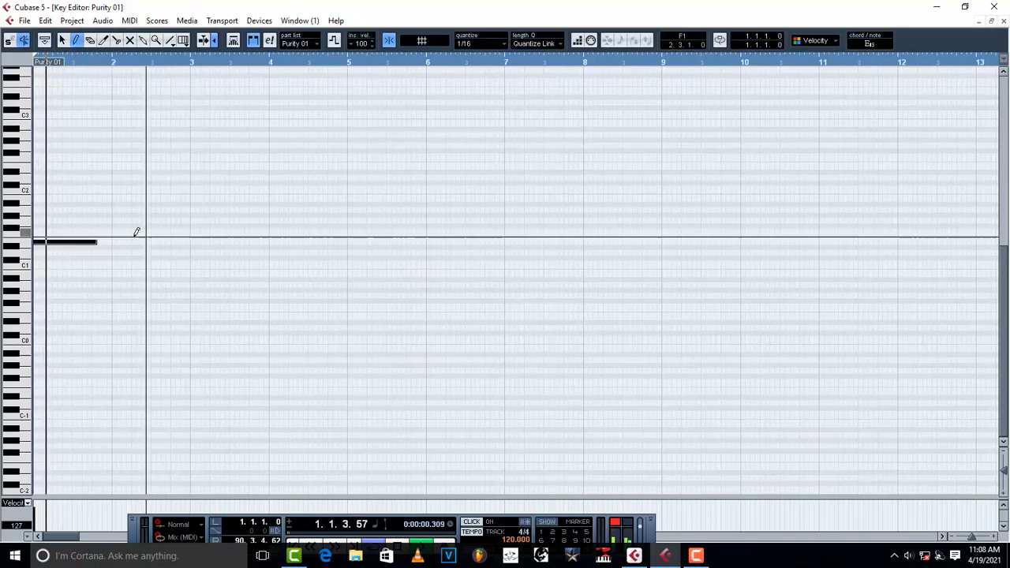
{"action": "key", "text": "space"}
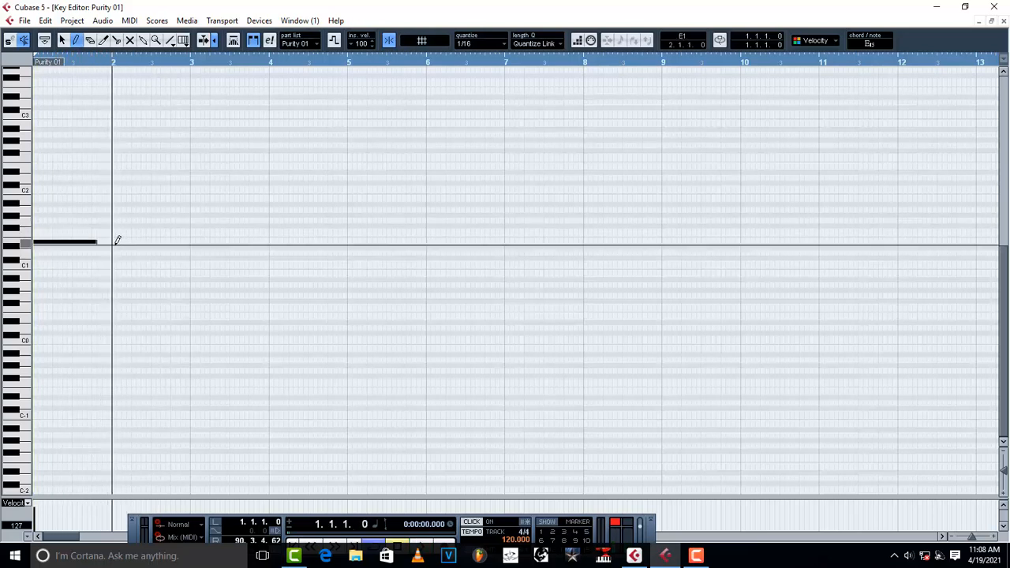
Step: Draw a second E1 note from bar 2 to just past bar 3 and play the notes back
{"action": "left_click_drag", "start_coordinate": [114, 240], "coordinate": [198, 240]}
{"action": "key", "text": "space"}
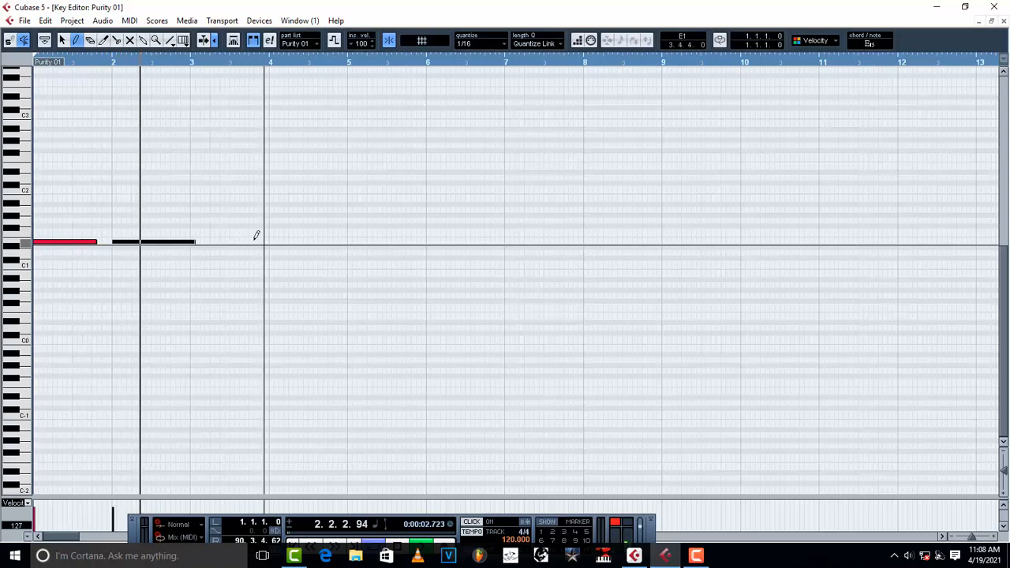
{"action": "key", "text": "space"}
Step: Draw one-bar D#1 notes in bars 3 and 4, audition them, and close the Key Editor
{"action": "left_click_drag", "start_coordinate": [192, 245], "coordinate": [268, 247]}
{"action": "key", "text": "space"}
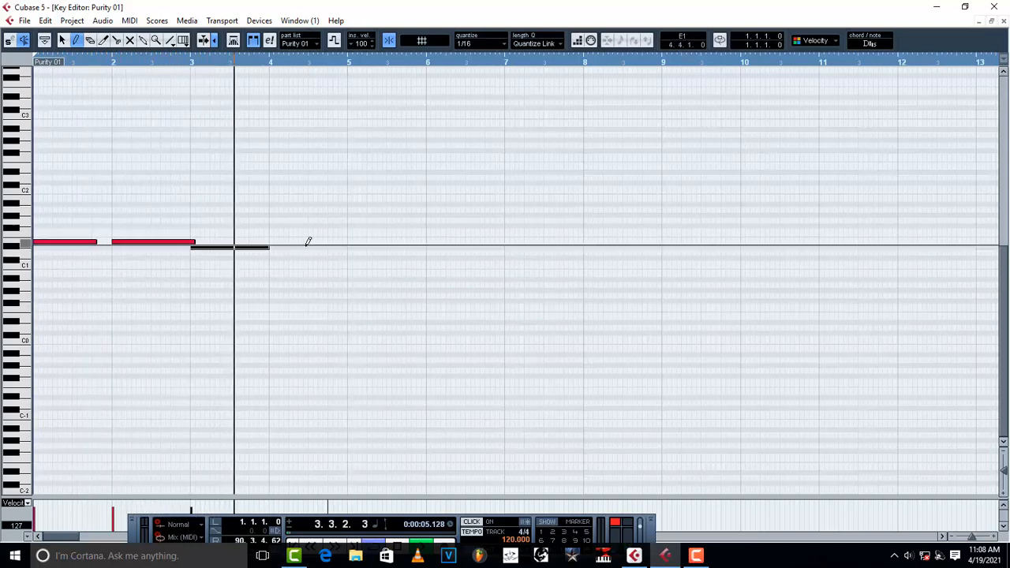
{"action": "left_click_drag", "start_coordinate": [271, 247], "coordinate": [349, 241]}
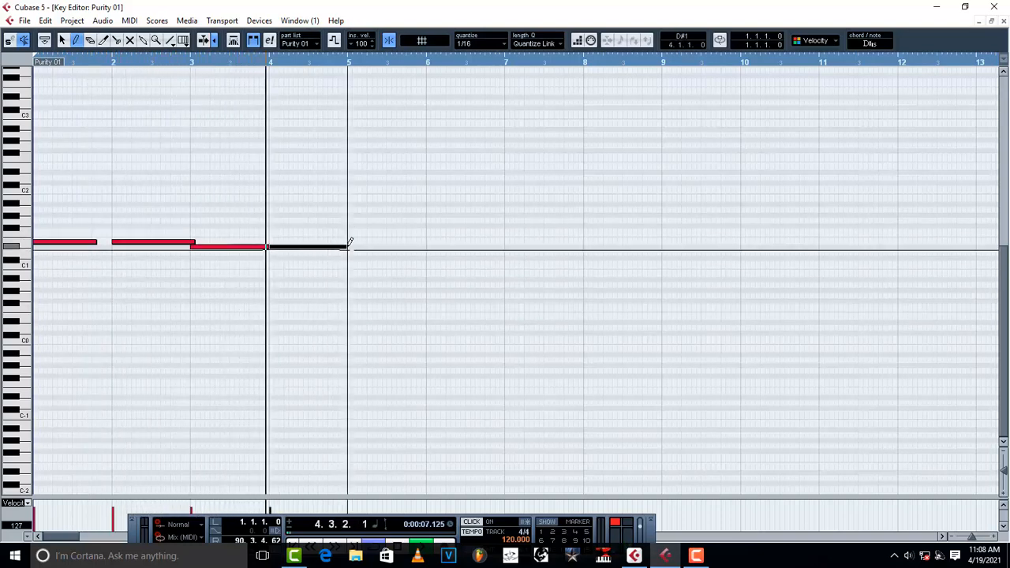
{"action": "key", "text": "space"}
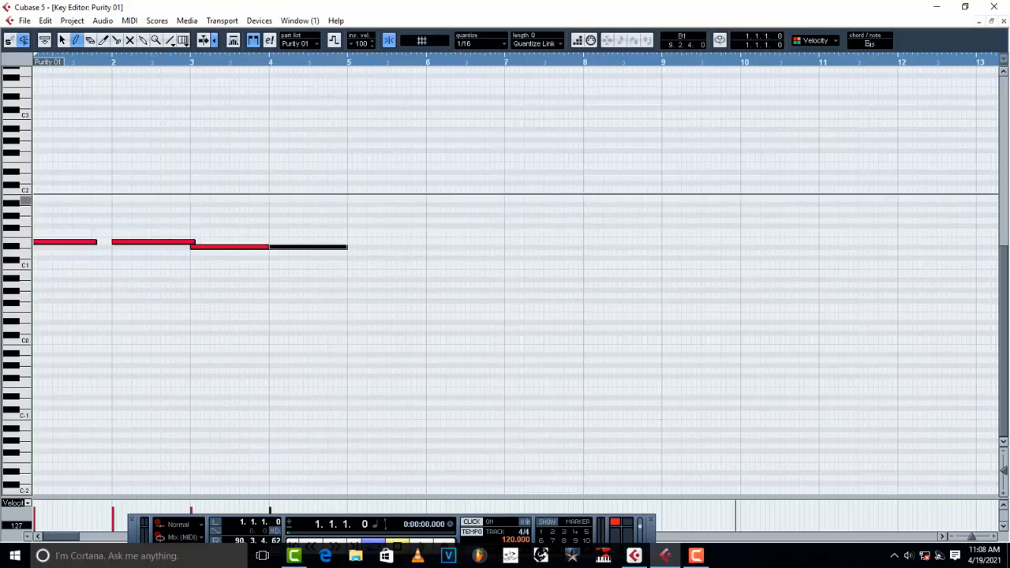
{"action": "left_click", "coordinate": [1005, 23]}
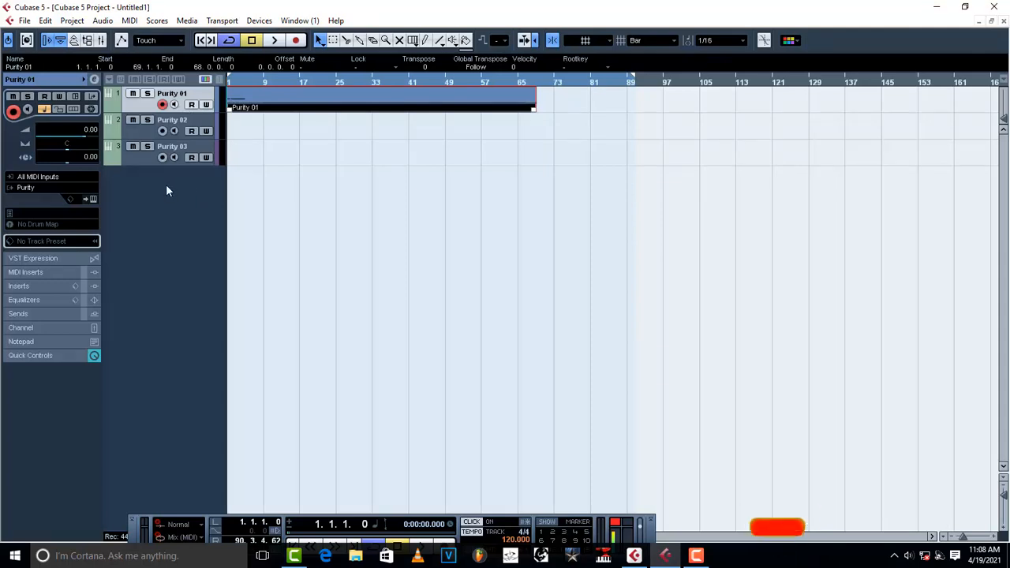
Step: Add one instrument track that uses the LM-7 drum instrument
{"action": "right_click", "coordinate": [184, 228]}
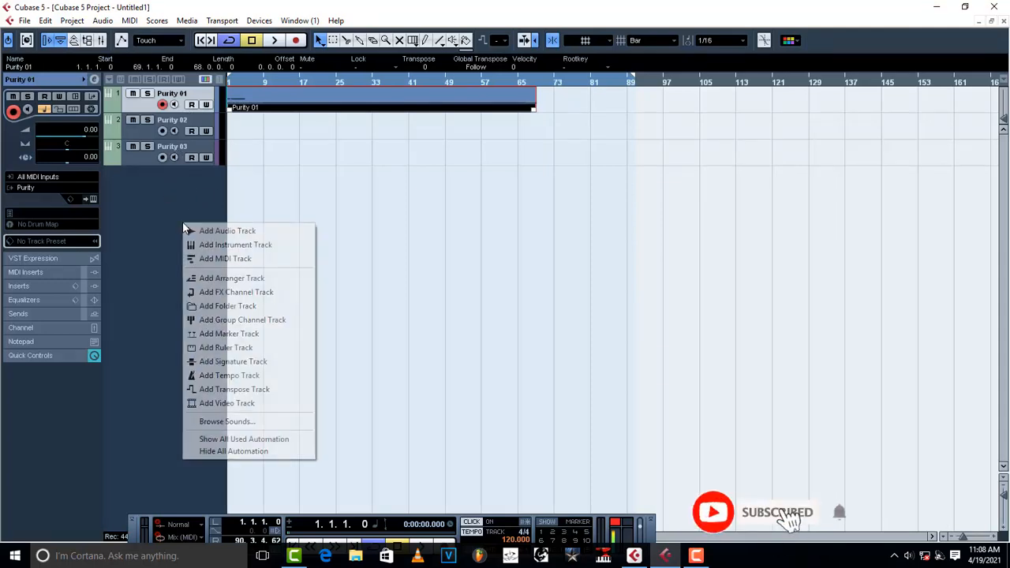
{"action": "left_click", "coordinate": [235, 246]}
{"action": "left_click", "coordinate": [509, 289]}
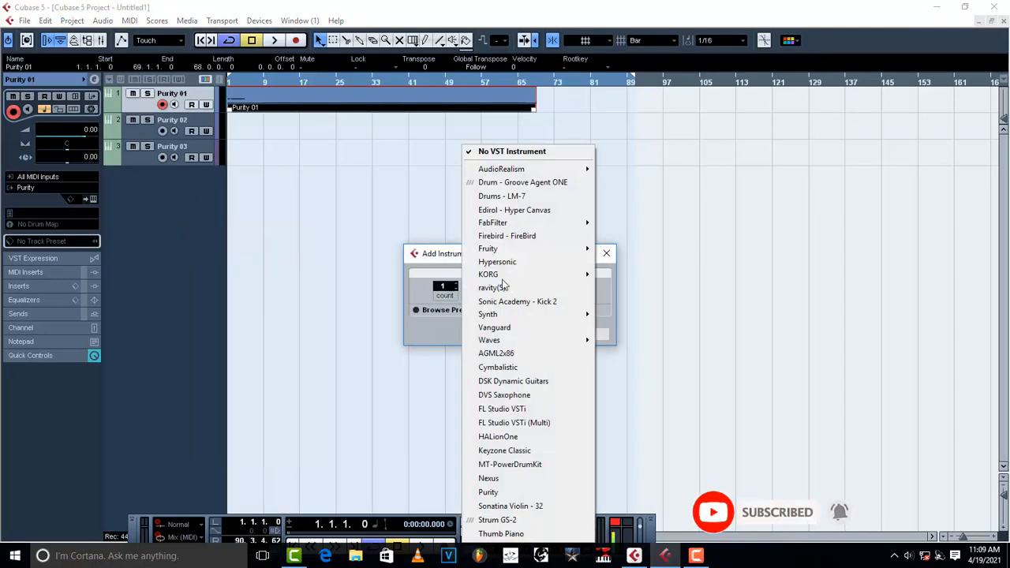
{"action": "left_click", "coordinate": [521, 198]}
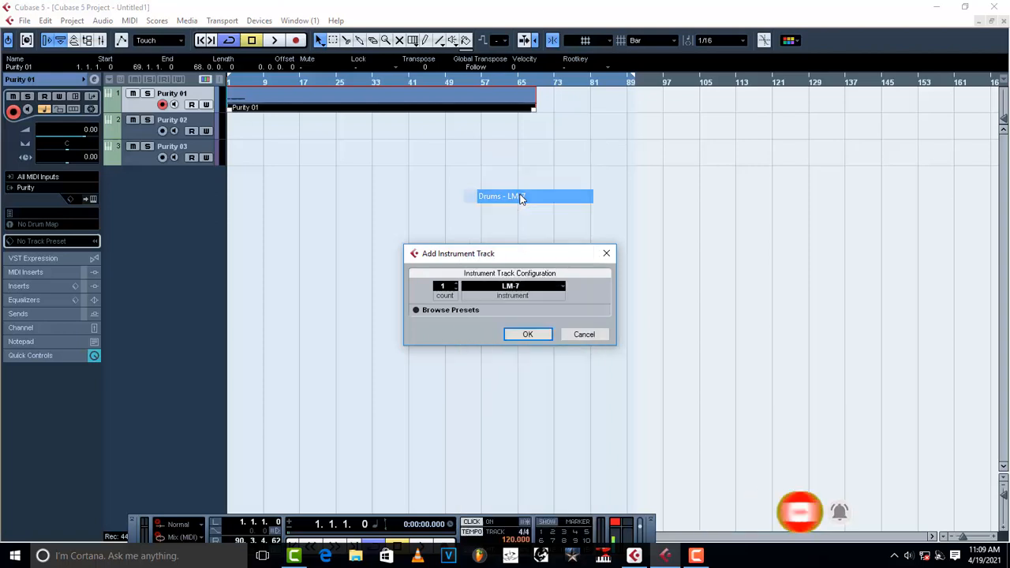
{"action": "left_click", "coordinate": [528, 334]}
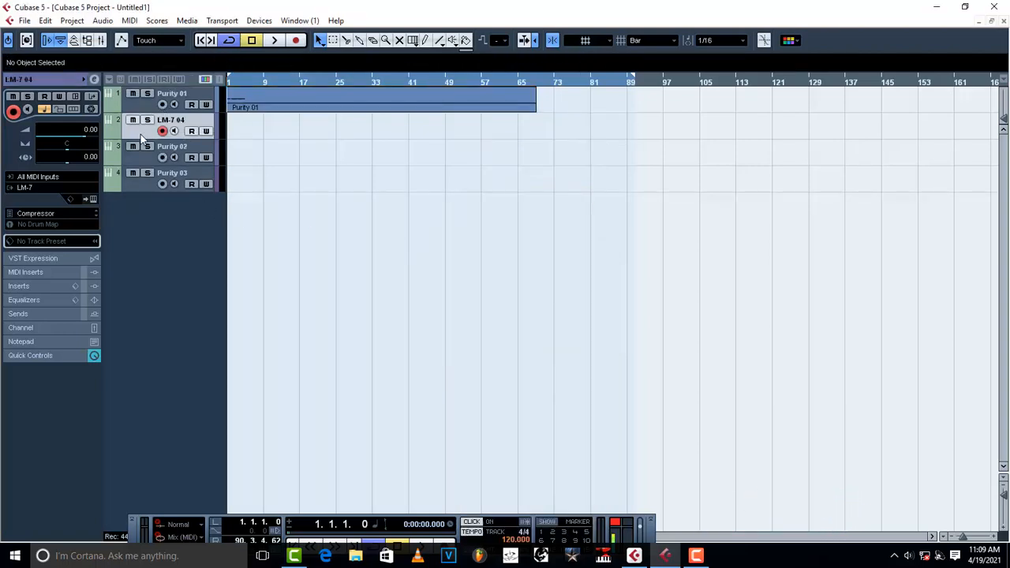
Step: Move the LM-7 04 track above Purity 01 and draw a part on it from bar 1 to bar 22
{"action": "left_click_drag", "start_coordinate": [142, 138], "coordinate": [214, 100]}
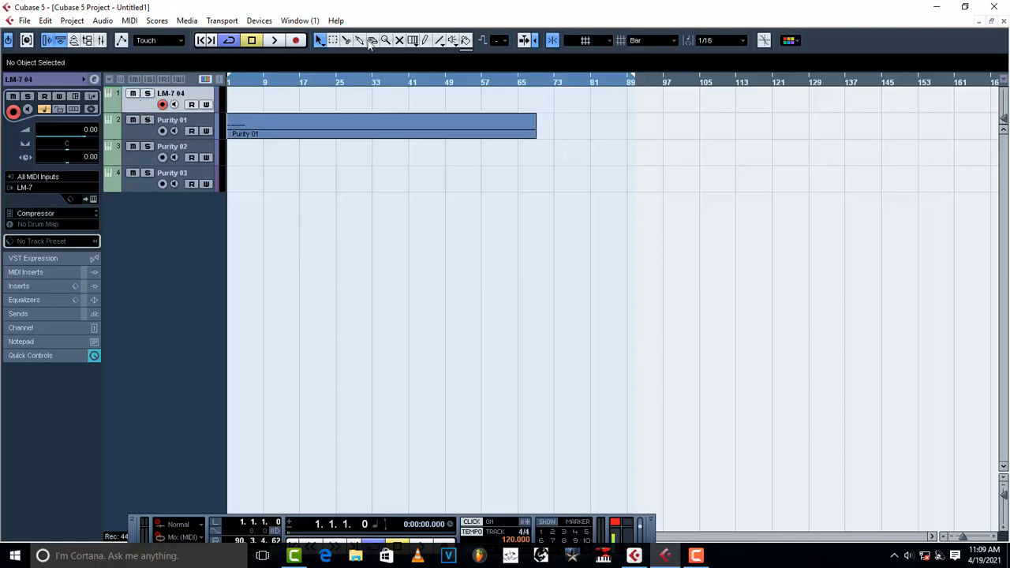
{"action": "left_click", "coordinate": [426, 40]}
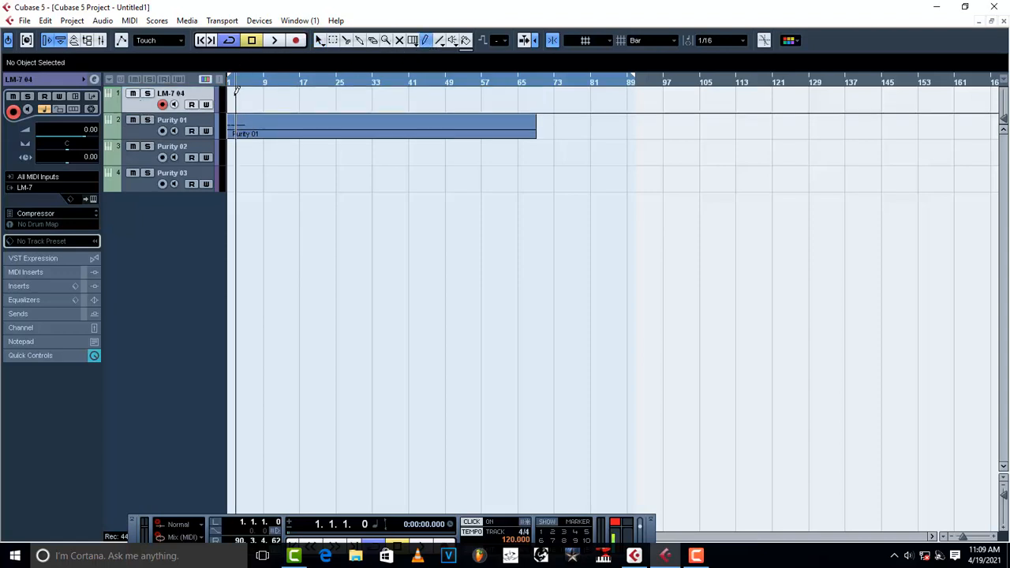
{"action": "left_click_drag", "start_coordinate": [231, 91], "coordinate": [322, 91]}
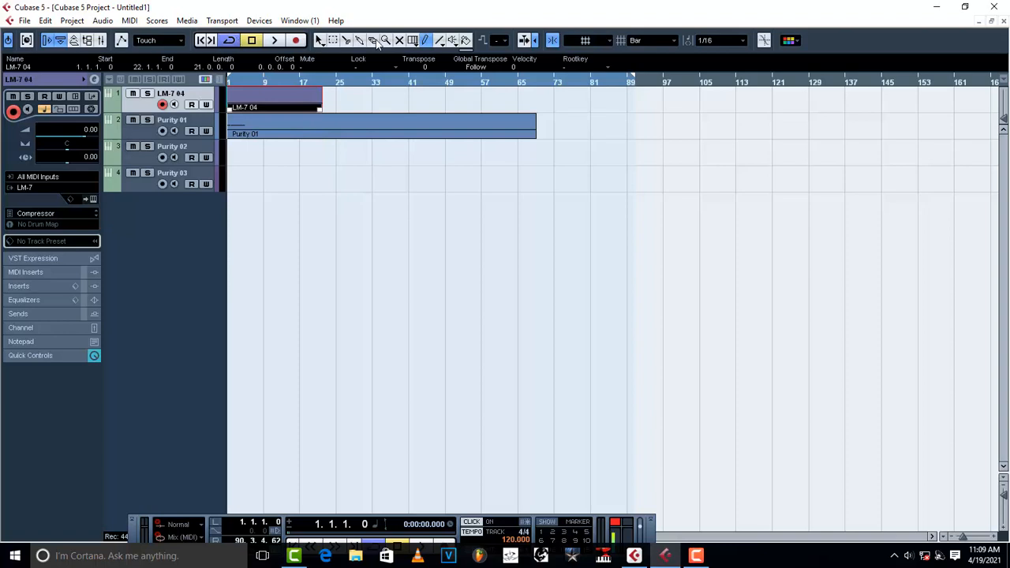
Step: Open the LM-7 04 part in the Key Editor and draw a note about two and a half beats long from bar 1
{"action": "left_click", "coordinate": [319, 40]}
{"action": "double_click", "coordinate": [253, 95]}
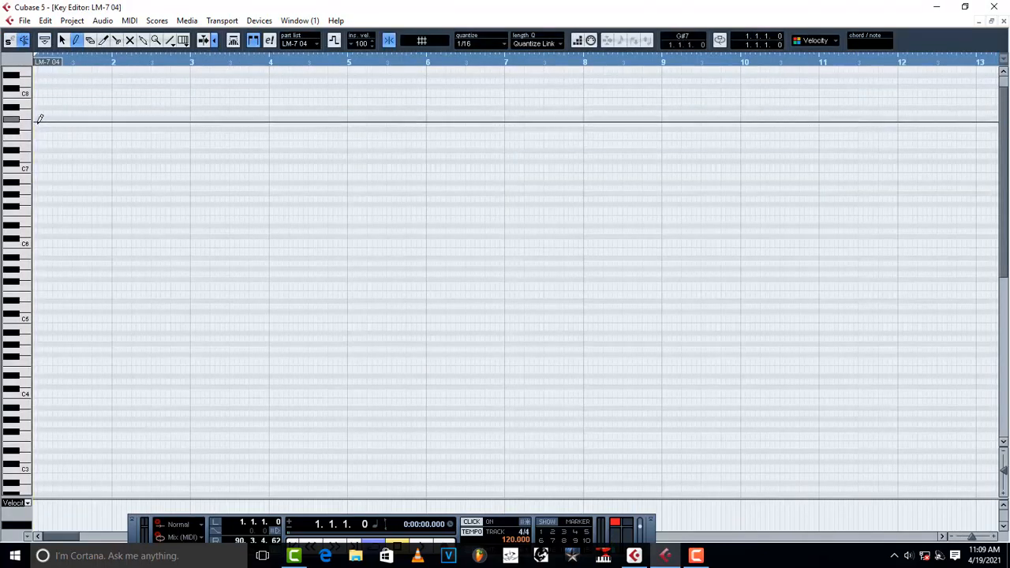
{"action": "left_click_drag", "start_coordinate": [39, 146], "coordinate": [81, 142]}
Step: Transpose the drawn note down to E1 and play it back
{"action": "key", "text": "Down"}
{"action": "key", "text": "Down"}
{"action": "key", "text": "Down"}
{"action": "key", "text": "Down"}
{"action": "key", "text": "Down"}
{"action": "key", "text": "Down"}
{"action": "key", "text": "Down"}
{"action": "key", "text": "Down"}
{"action": "key", "text": "Down"}
{"action": "key", "text": "Down"}
{"action": "key", "text": "Down"}
{"action": "key", "text": "Down"}
{"action": "key", "text": "Down"}
{"action": "key", "text": "Down"}
{"action": "key", "text": "Down"}
{"action": "key", "text": "Down"}
{"action": "key", "text": "Down"}
{"action": "key", "text": "Down"}
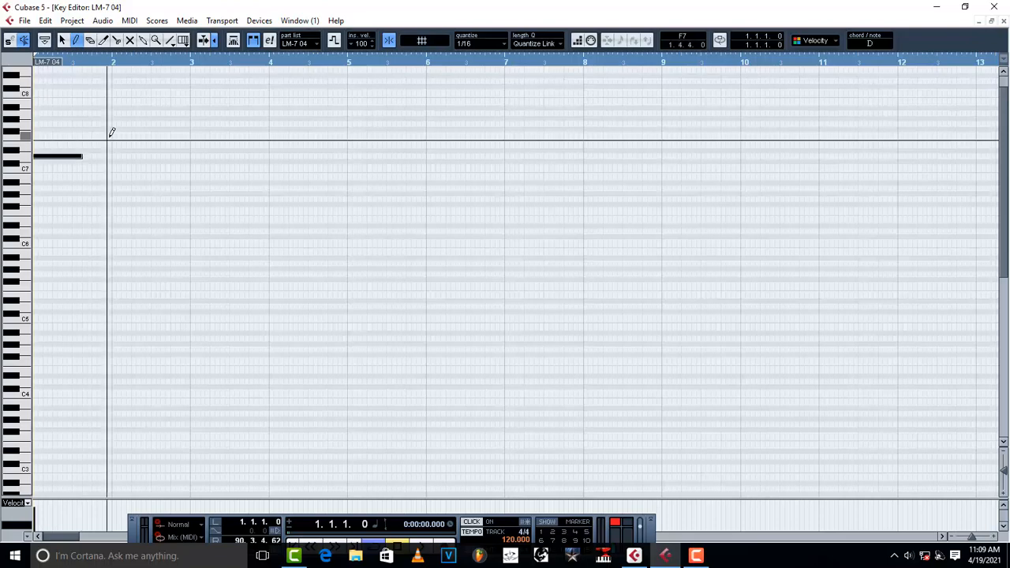
{"action": "key", "text": "Down"}
{"action": "key", "text": "Down"}
{"action": "key", "text": "Down"}
{"action": "key", "text": "Down"}
{"action": "key", "text": "Down"}
{"action": "key", "text": "Down"}
{"action": "key", "text": "Down"}
{"action": "key", "text": "Down"}
{"action": "key", "text": "Down"}
{"action": "key", "text": "Down"}
{"action": "key", "text": "Down"}
{"action": "key", "text": "Down"}
{"action": "key", "text": "Down"}
{"action": "key", "text": "Down"}
{"action": "key", "text": "Down"}
{"action": "key", "text": "Down"}
{"action": "key", "text": "Down"}
{"action": "key", "text": "Down"}
{"action": "key", "text": "Down"}
{"action": "key", "text": "Down"}
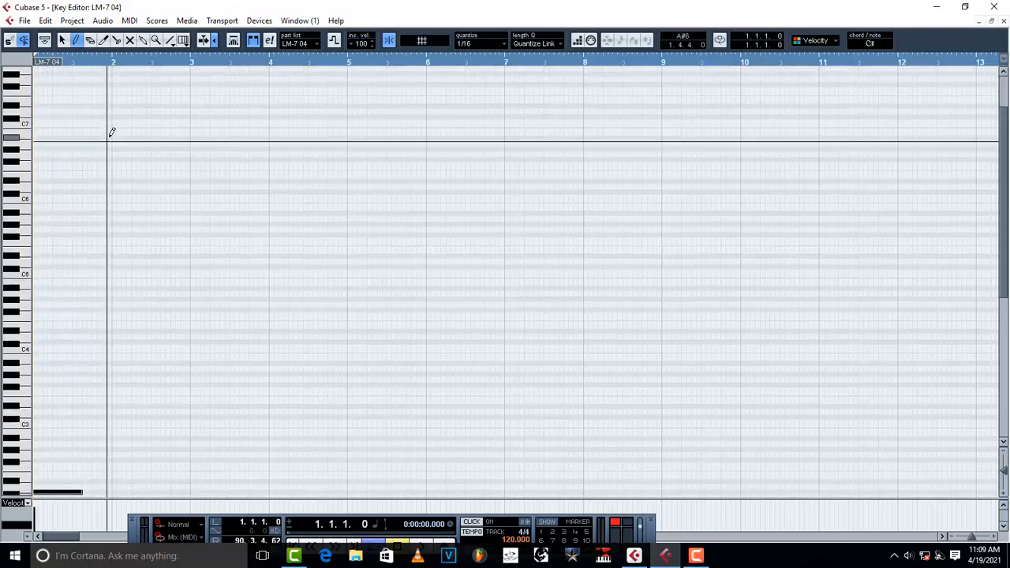
{"action": "key", "text": "Up"}
{"action": "key", "text": "Up"}
{"action": "key", "text": "Up"}
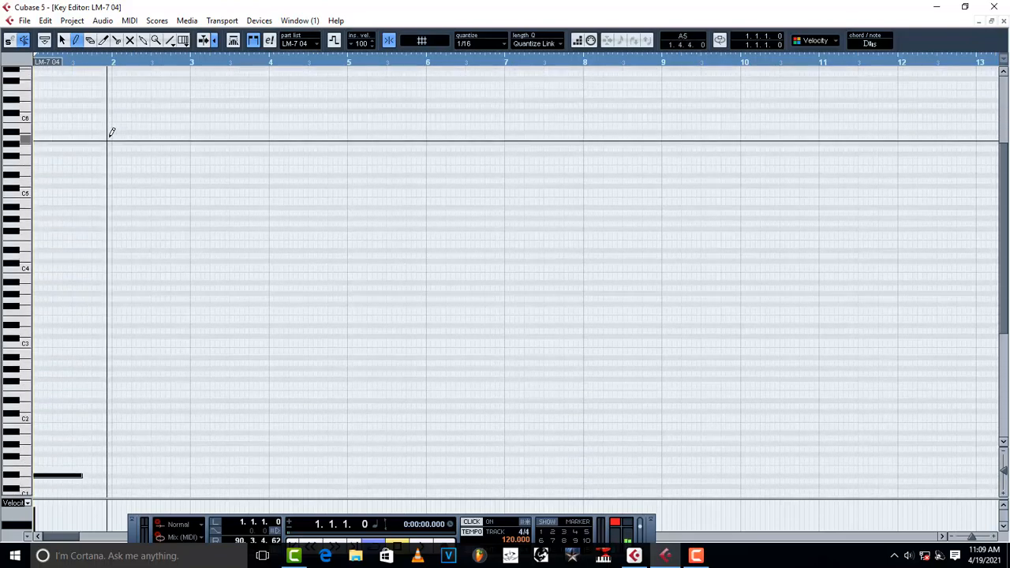
{"action": "key", "text": "Up"}
{"action": "key", "text": "Up"}
{"action": "key", "text": "Down"}
{"action": "key", "text": "Down"}
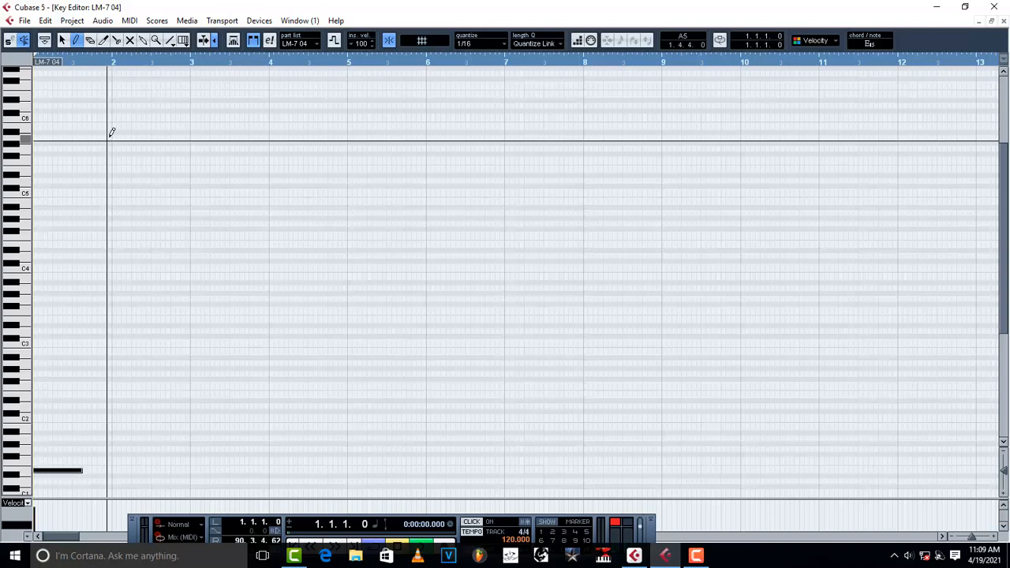
{"action": "key", "text": "space"}
{"action": "key", "text": "space"}
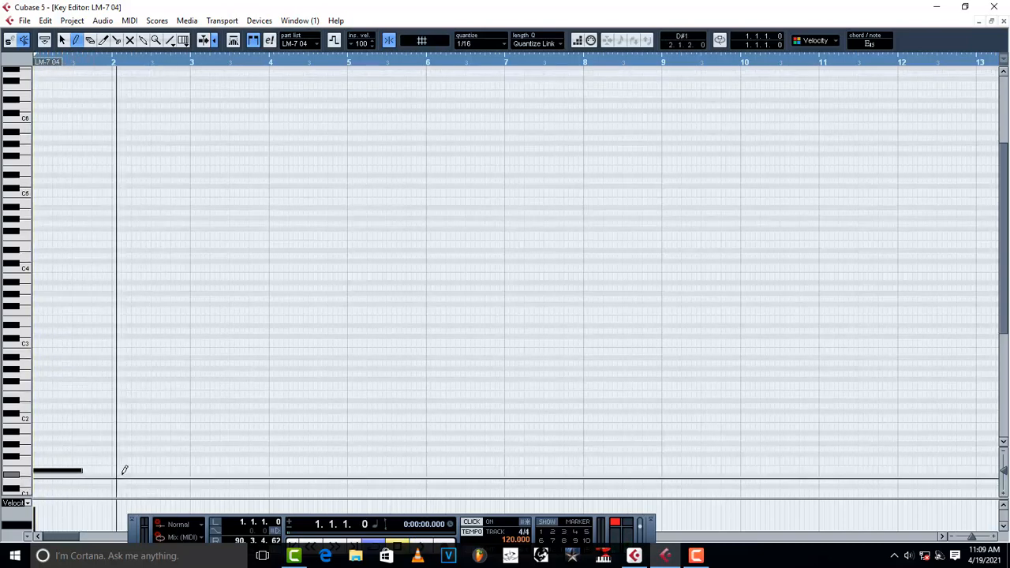
Step: Draw a second E1 note about three and a half beats long from bar 2 and play both notes back
{"action": "left_click_drag", "start_coordinate": [115, 464], "coordinate": [180, 471]}
{"action": "key", "text": "space"}
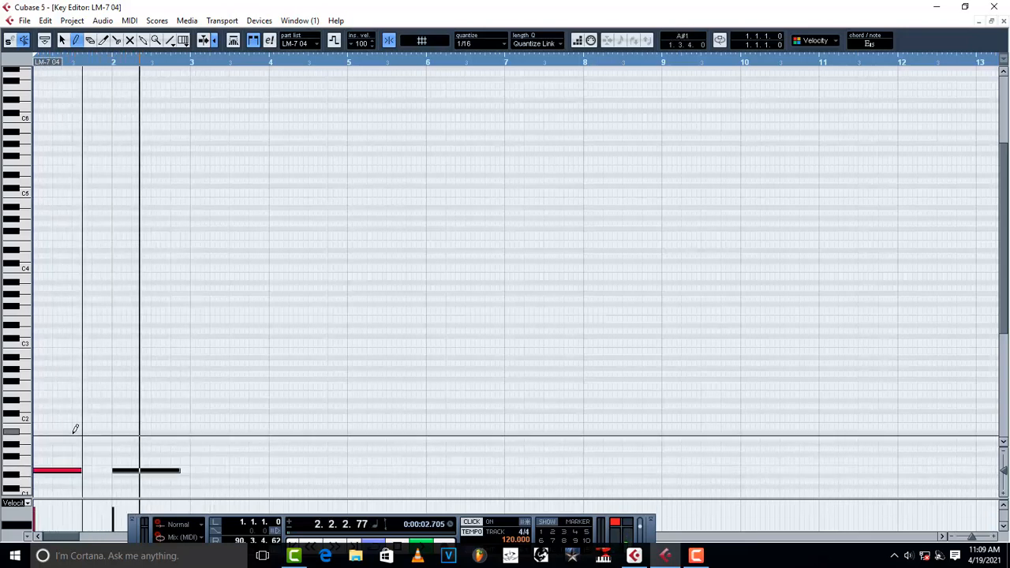
{"action": "key", "text": "space"}
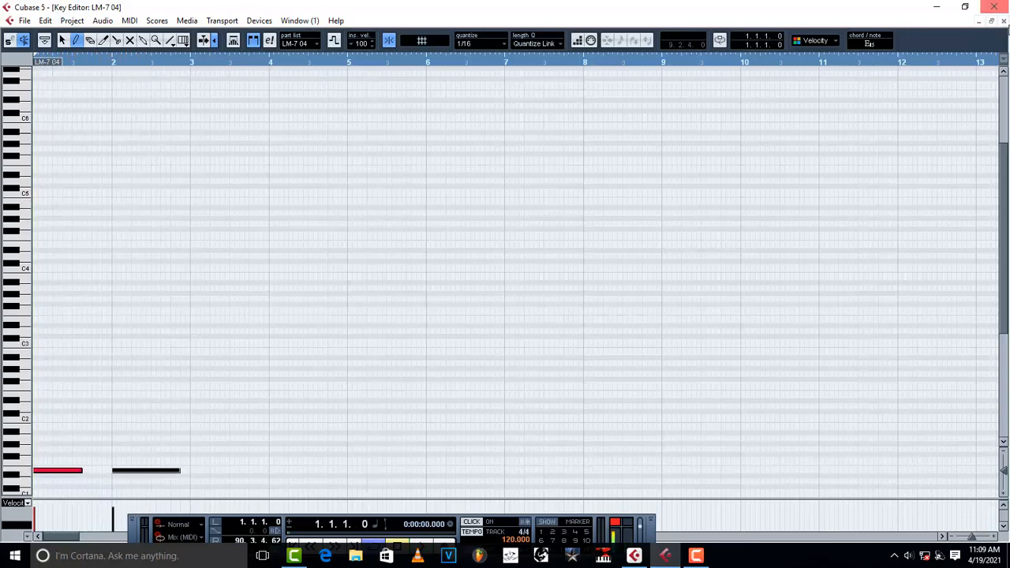
Step: Raise the bar 1 note to G#1 and further to A1, playing back each pitch
{"action": "left_click", "coordinate": [63, 40]}
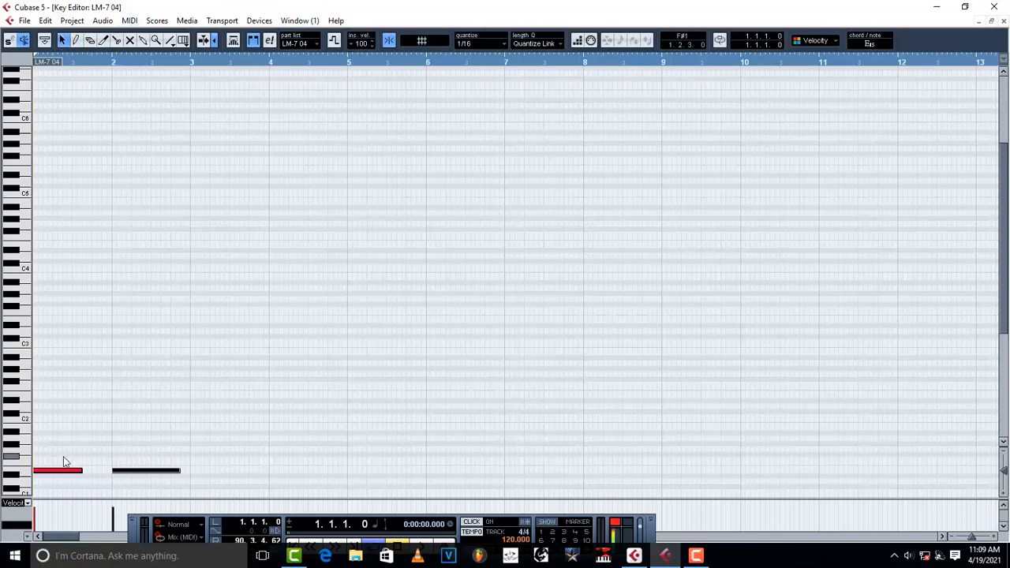
{"action": "left_click_drag", "start_coordinate": [55, 472], "coordinate": [55, 447]}
{"action": "left_click", "coordinate": [96, 486]}
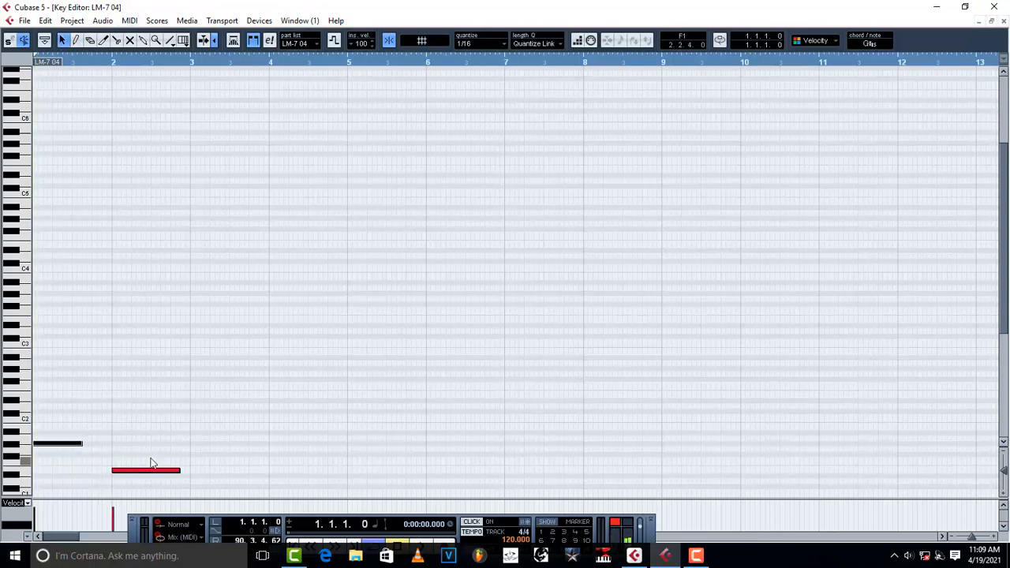
{"action": "key", "text": "space"}
{"action": "key", "text": "space"}
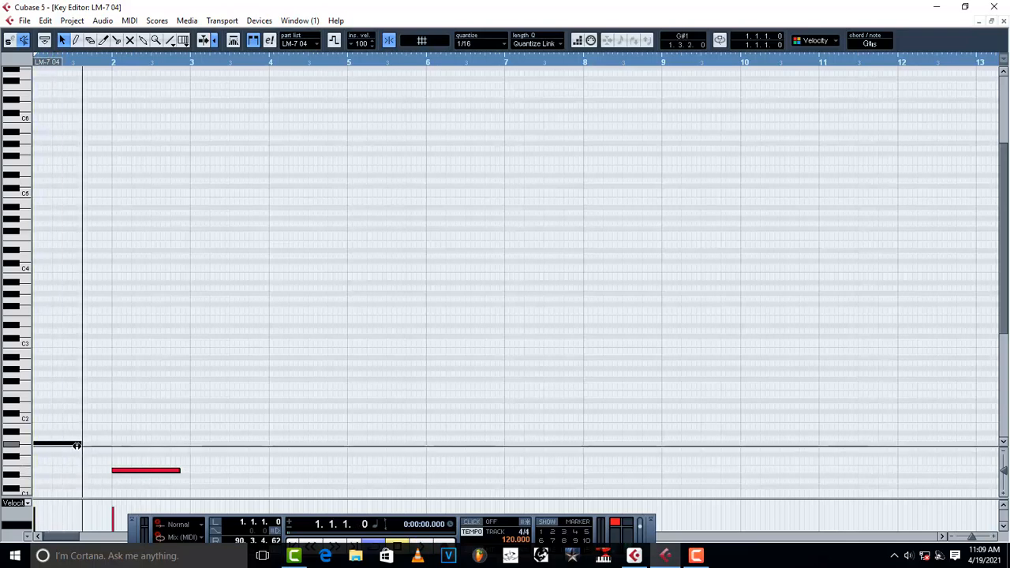
{"action": "left_click_drag", "start_coordinate": [65, 447], "coordinate": [67, 444]}
{"action": "key", "text": "space"}
{"action": "key", "text": "space"}
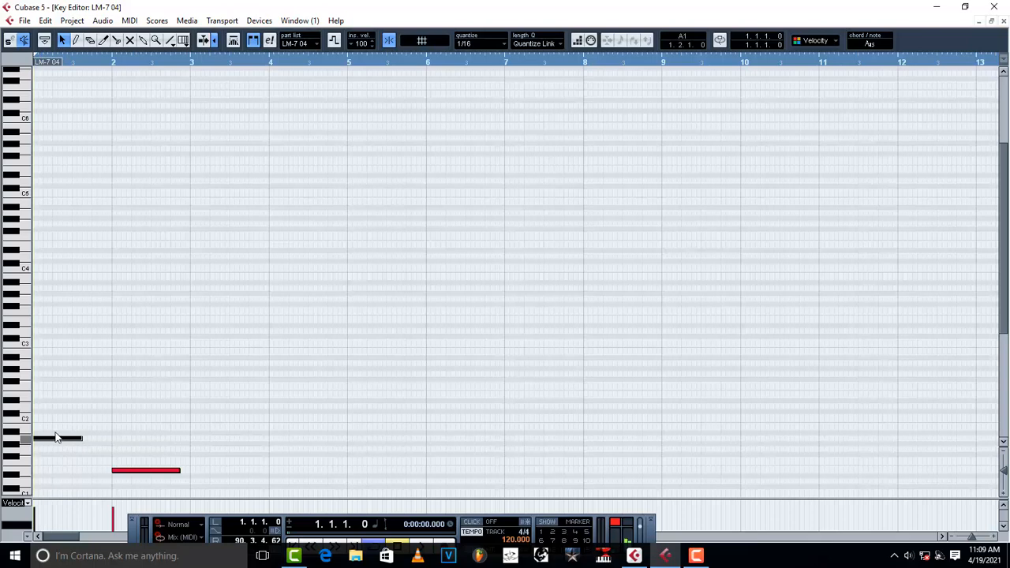
{"action": "left_click", "coordinate": [58, 439]}
{"action": "key", "text": "space"}
{"action": "key", "text": "space"}
Step: Move the bar 2 E1 note earlier to start at beat 3 of bar 1 and play the pattern back
{"action": "left_click_drag", "start_coordinate": [151, 474], "coordinate": [114, 473]}
{"action": "key", "text": "space"}
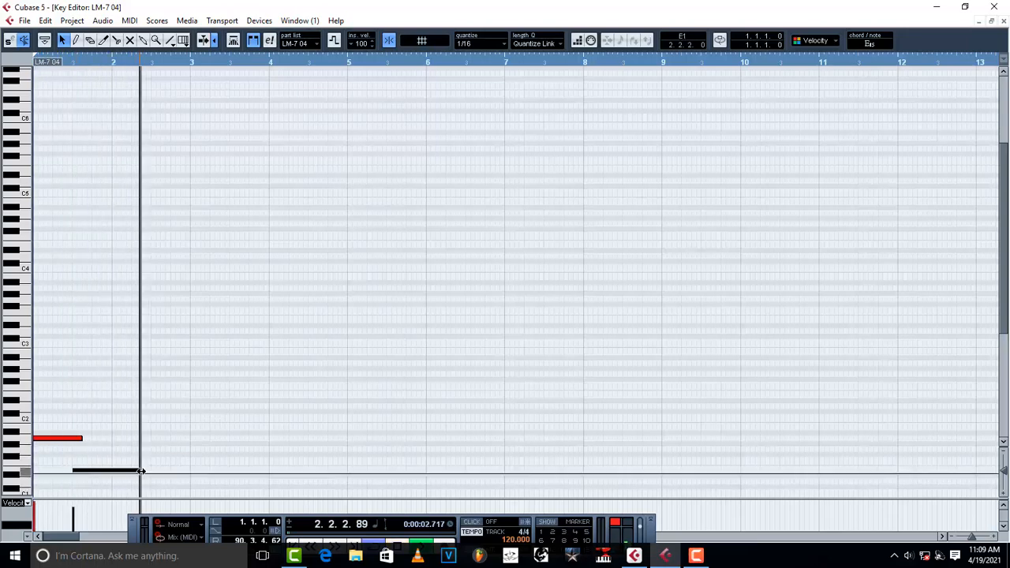
{"action": "key", "text": "space"}
Step: Close the Key Editor and shorten the Purity 01 part to end at bar 22, level with the LM-7 04 part
{"action": "left_click", "coordinate": [1004, 21]}
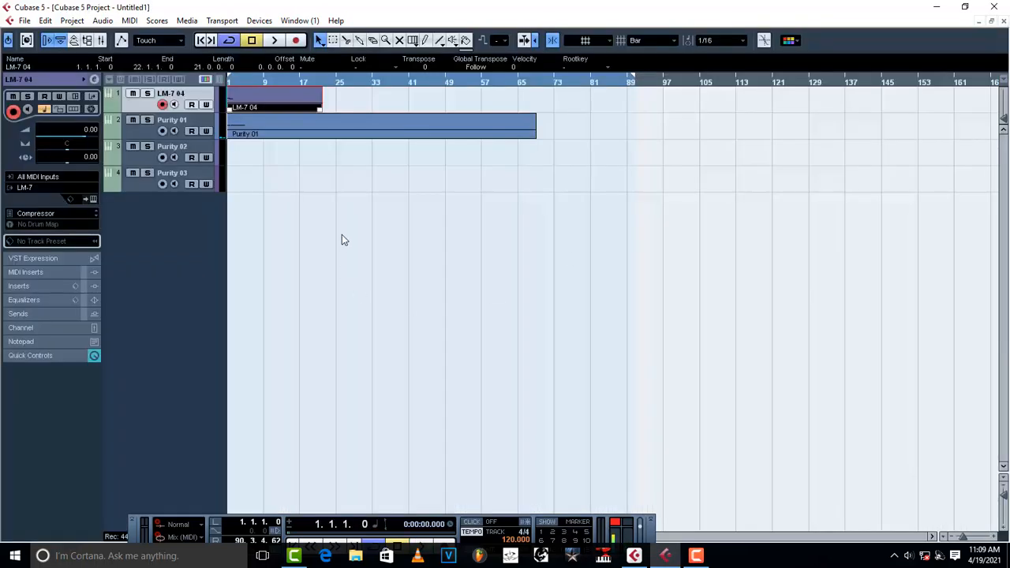
{"action": "left_click_drag", "start_coordinate": [540, 137], "coordinate": [322, 136]}
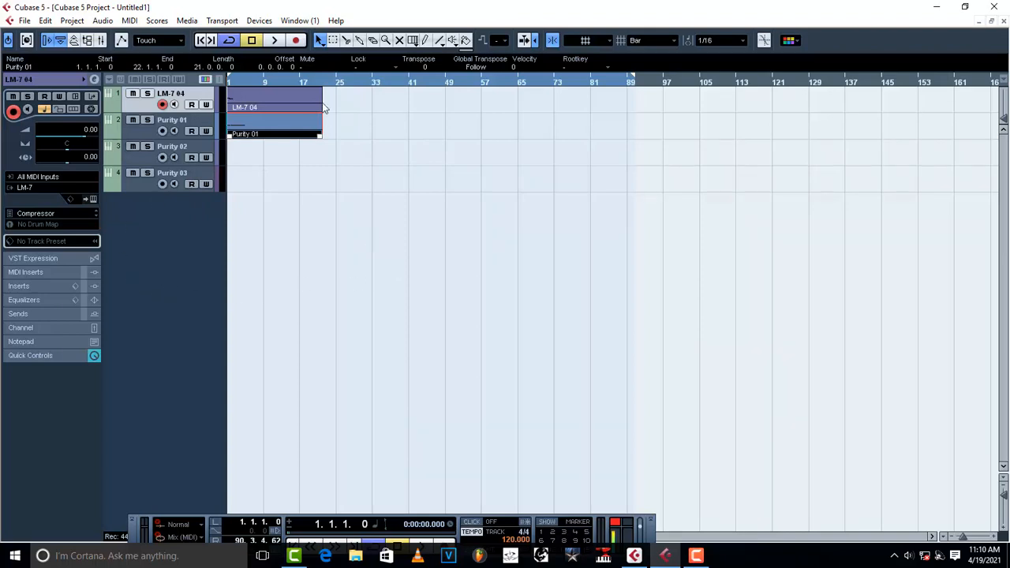
{"action": "left_click", "coordinate": [25, 21]}
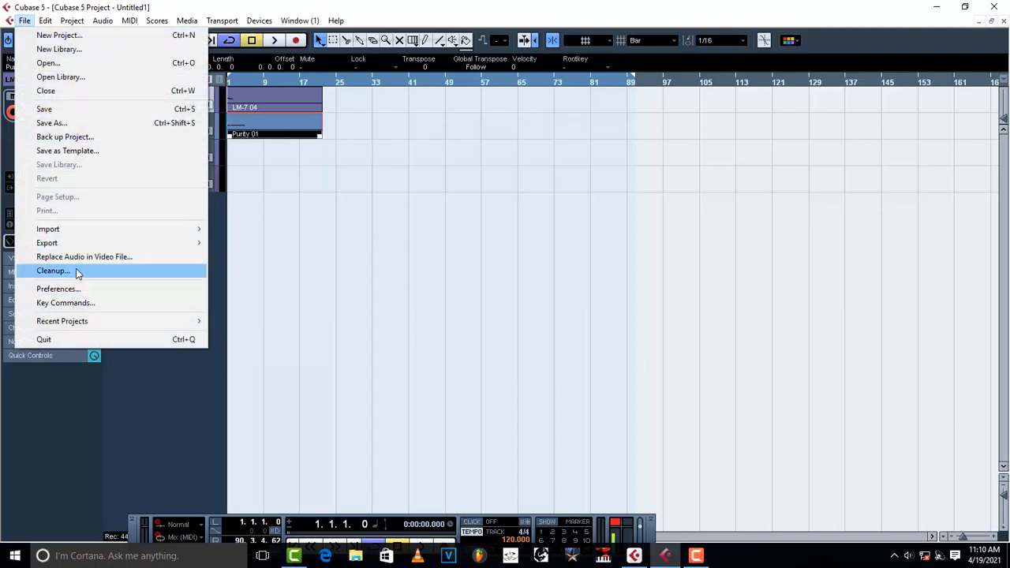
{"action": "mouse_move", "coordinate": [115, 246]}
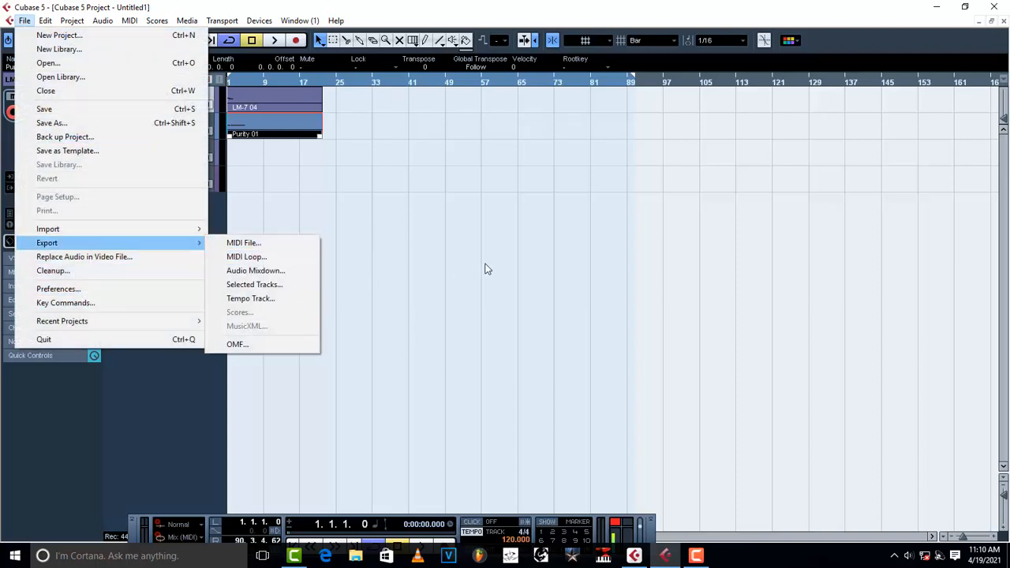
{"action": "left_click", "coordinate": [527, 287]}
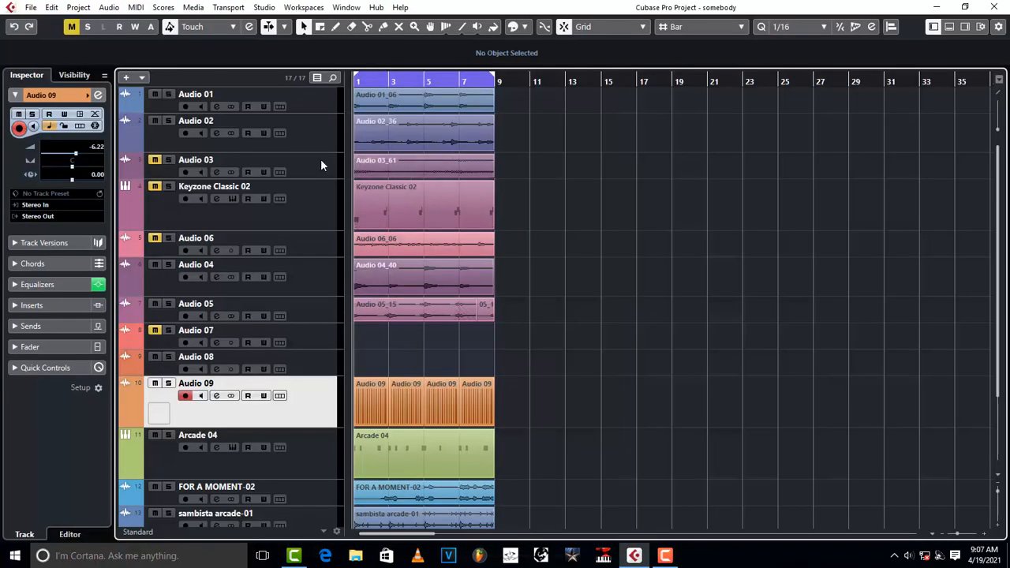
Step: In the "somebody" project, solo and select the Audio 01 track
{"action": "key", "text": "g"}
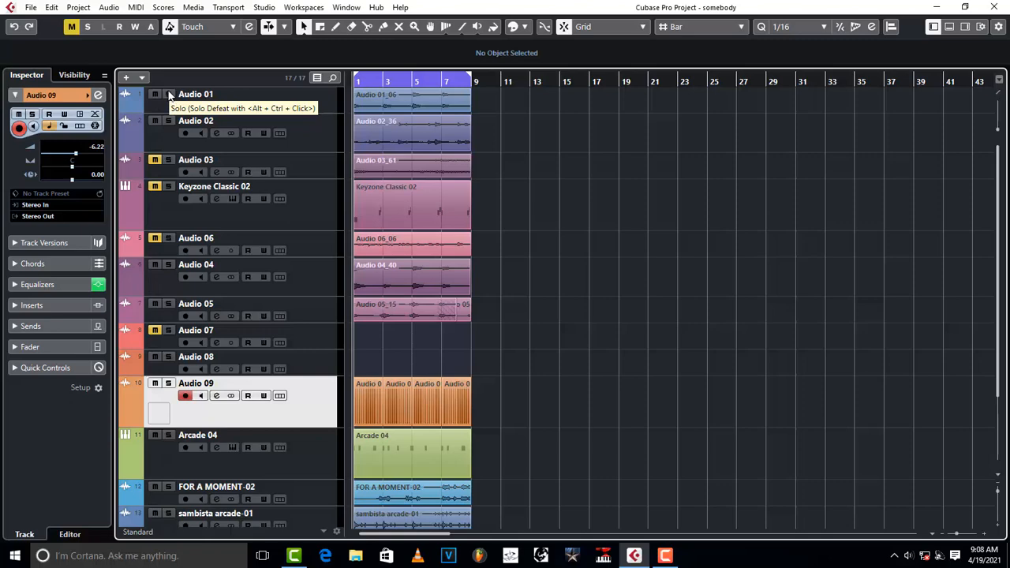
{"action": "left_click", "coordinate": [33, 10]}
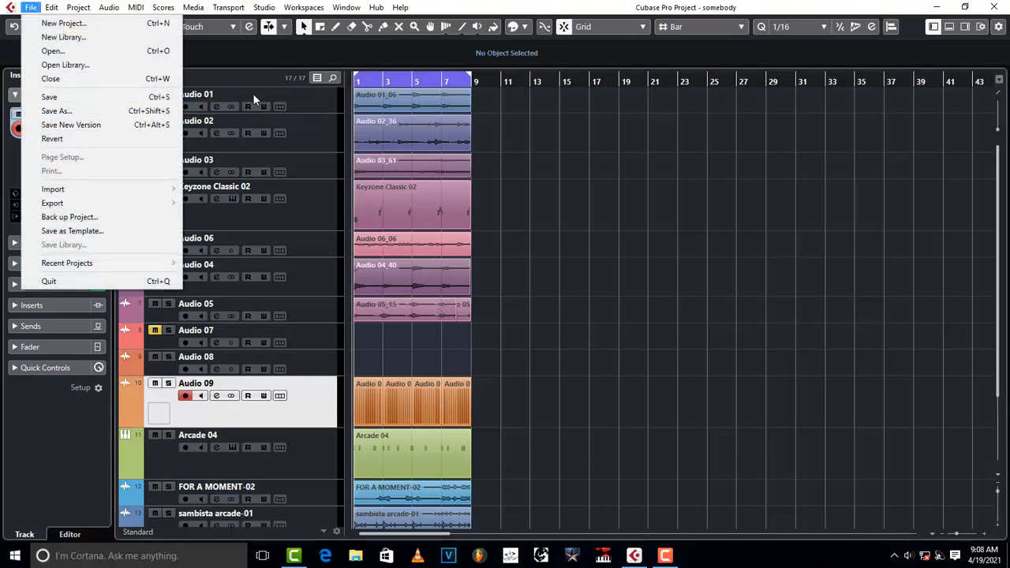
{"action": "left_click", "coordinate": [253, 93]}
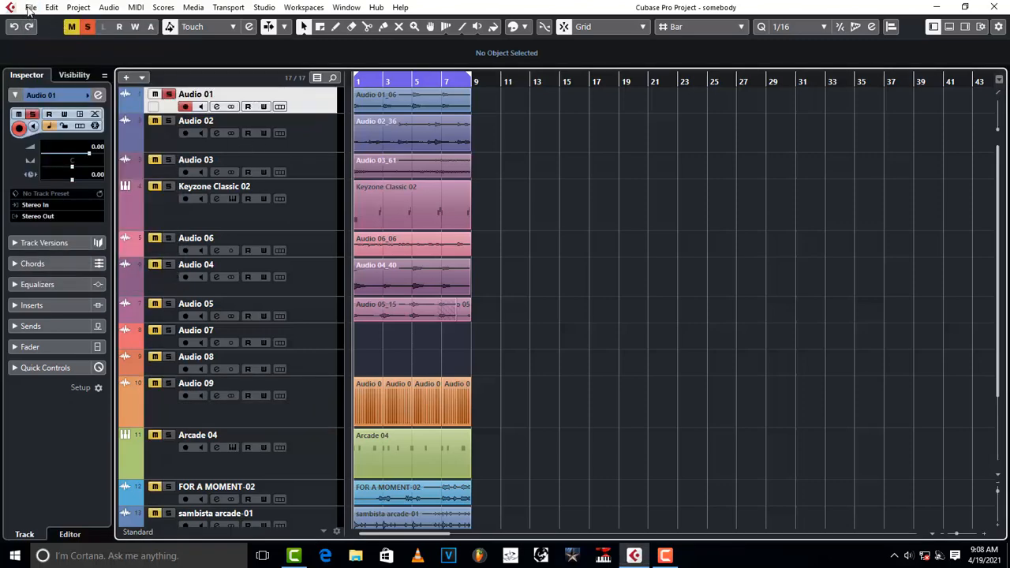
Step: Open the Export Audio Mixdown settings to review the export options, and close them without exporting
{"action": "left_click", "coordinate": [29, 8]}
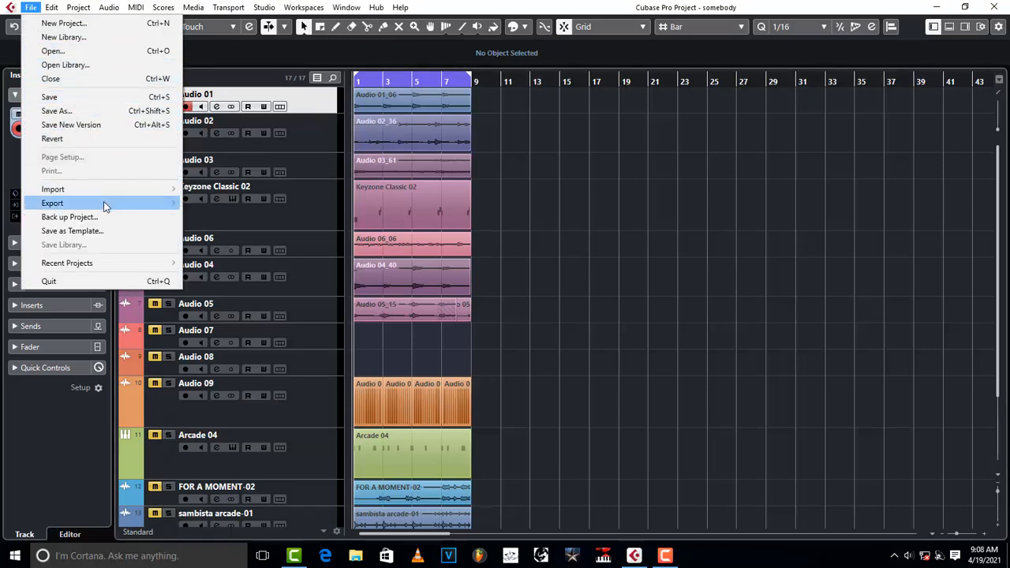
{"action": "mouse_move", "coordinate": [107, 204]}
{"action": "left_click", "coordinate": [252, 206]}
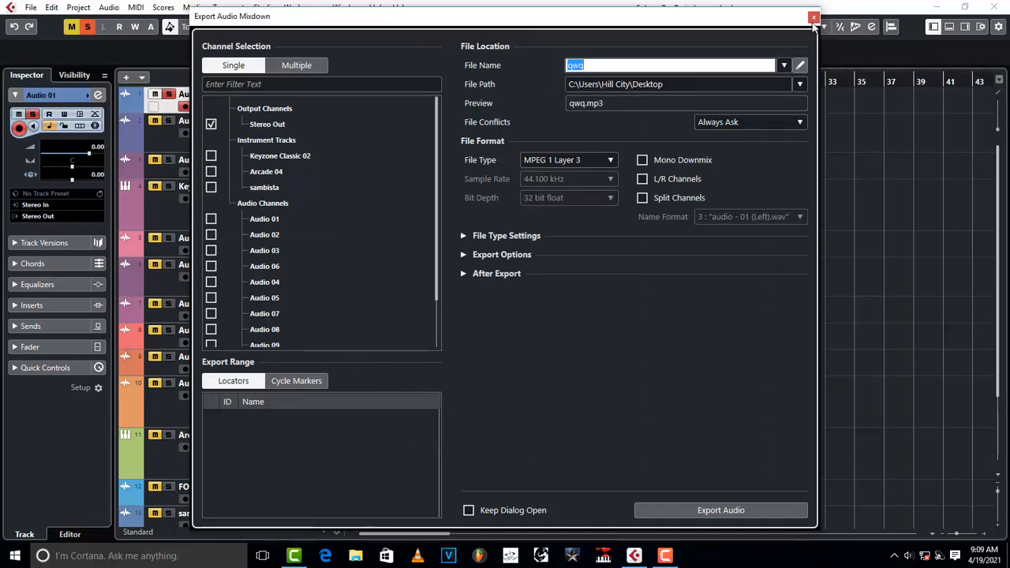
{"action": "left_click", "coordinate": [814, 18]}
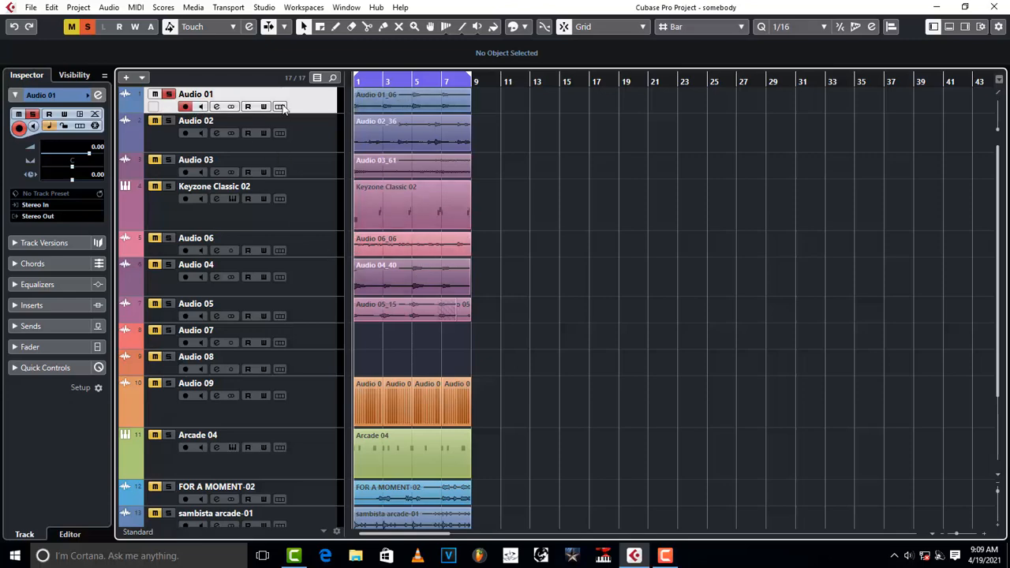
Step: Show the transport bar, return to the project start and play back the soloed Audio 01 track
{"action": "key", "text": "space"}
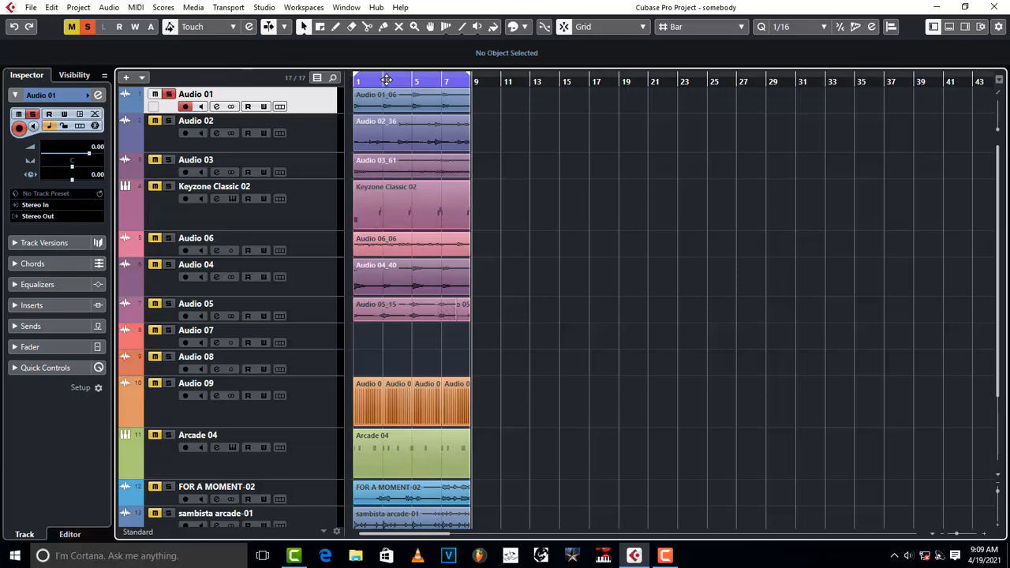
{"action": "key", "text": "F2"}
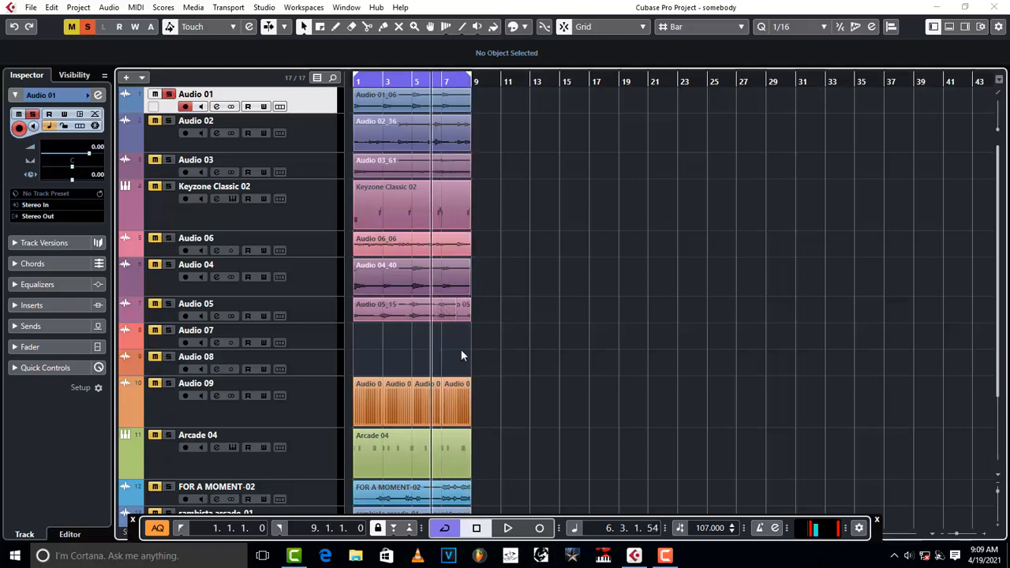
{"action": "key", "text": "Home"}
{"action": "key", "text": "space"}
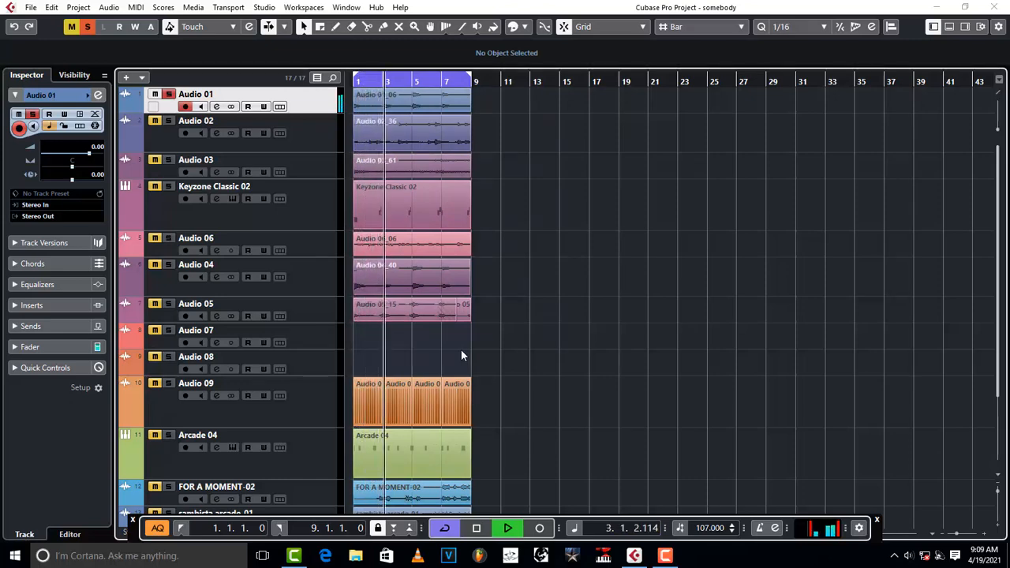
{"action": "key", "text": "space"}
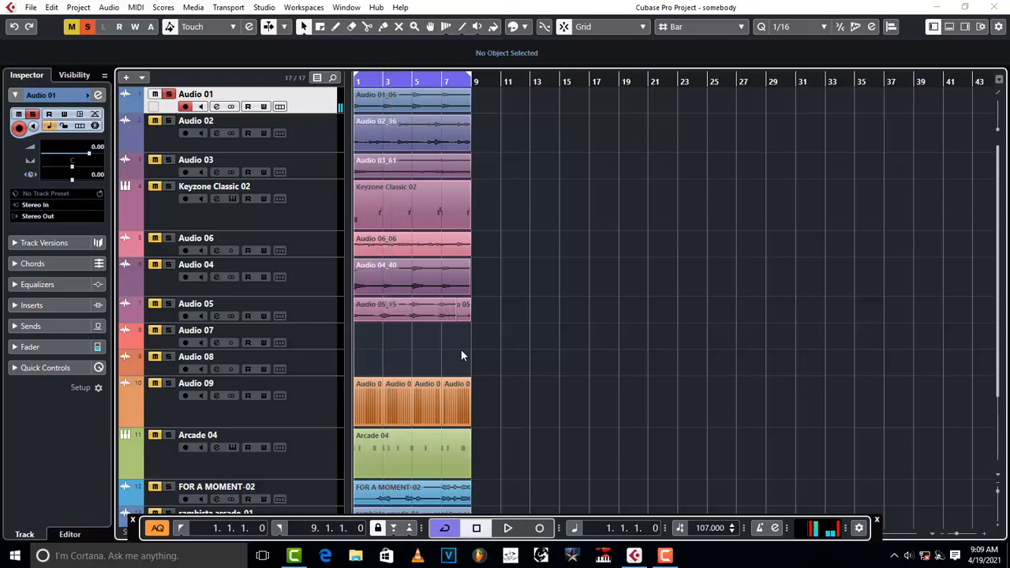
{"action": "key", "text": "space"}
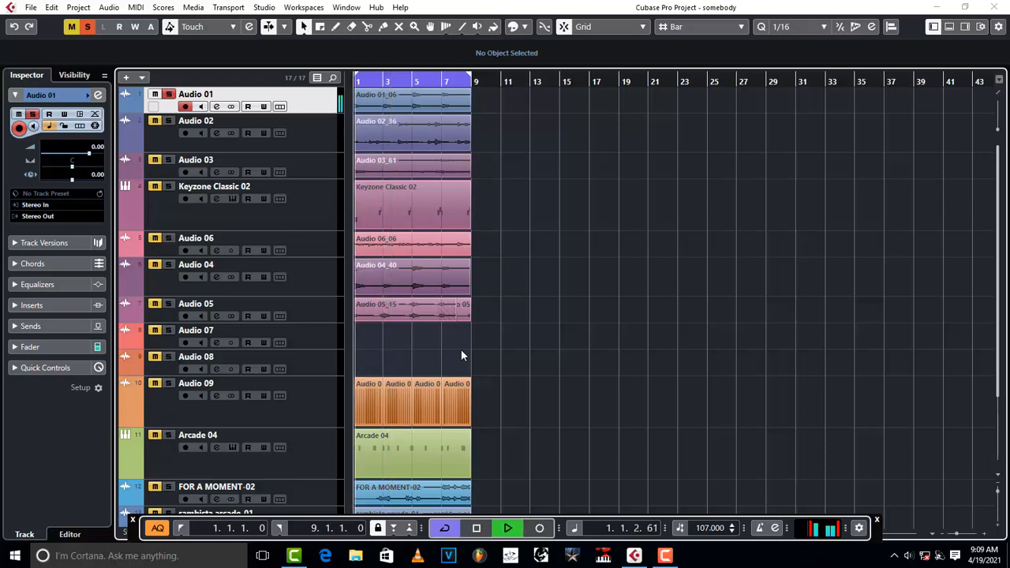
{"action": "key", "text": "space"}
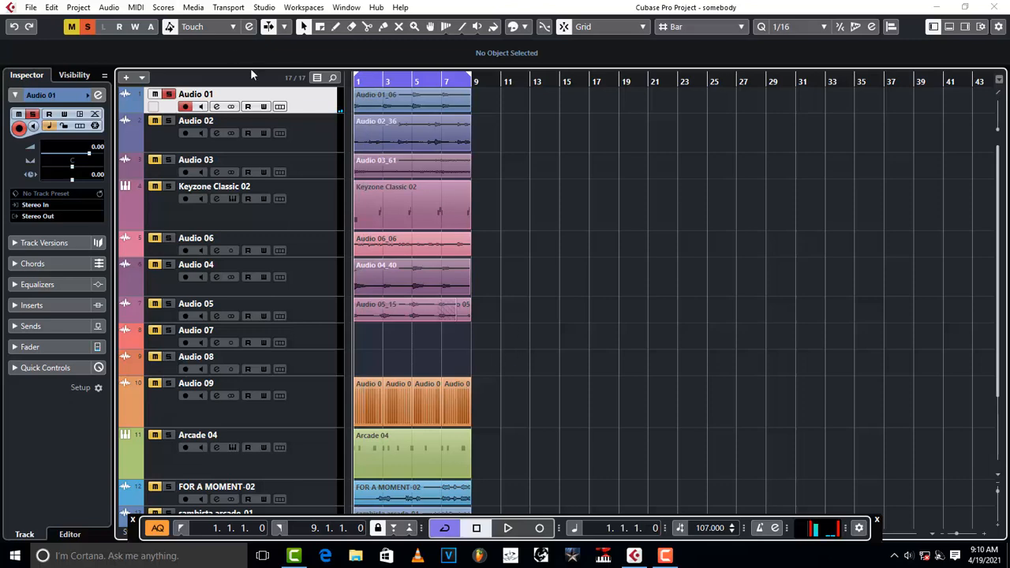
Step: Take Audio 01 out of solo, solo Audio 02 and play it back
{"action": "left_click", "coordinate": [168, 94]}
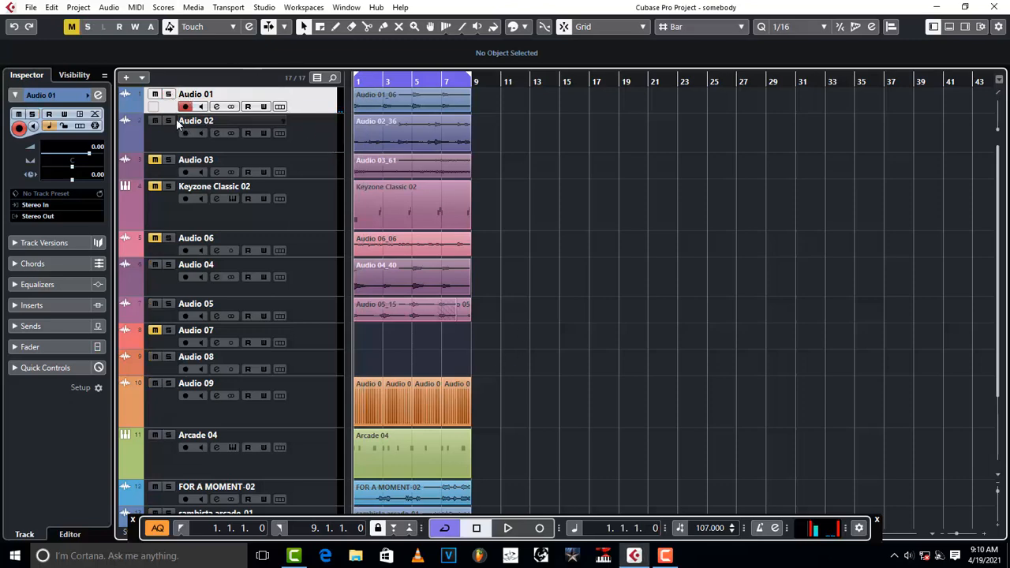
{"action": "left_click", "coordinate": [169, 121]}
{"action": "key", "text": "space"}
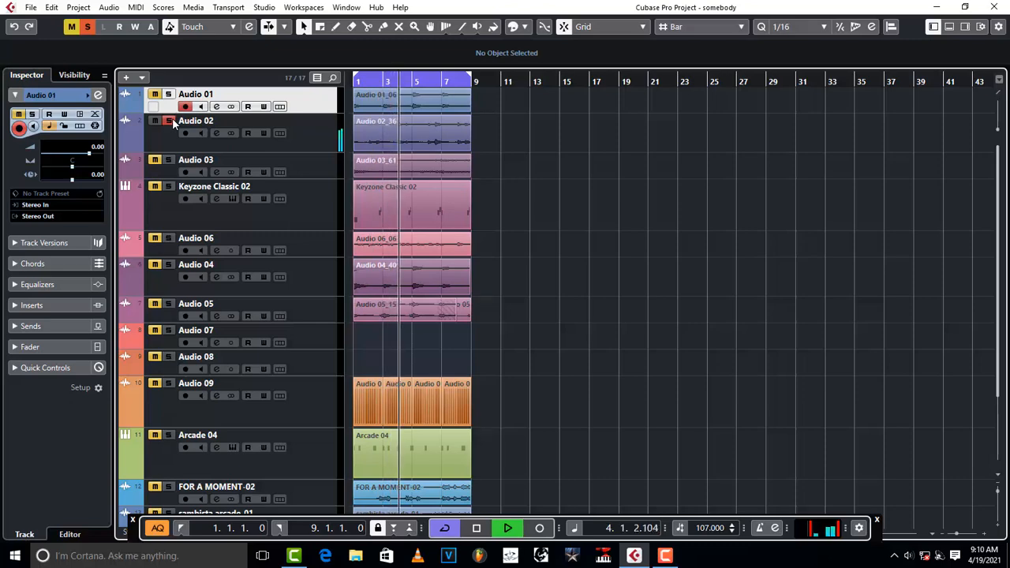
Step: Stop playback and take Audio 02 out of solo, and audition Audio 03 alone before clearing its solo
{"action": "key", "text": "space"}
{"action": "left_click", "coordinate": [169, 121]}
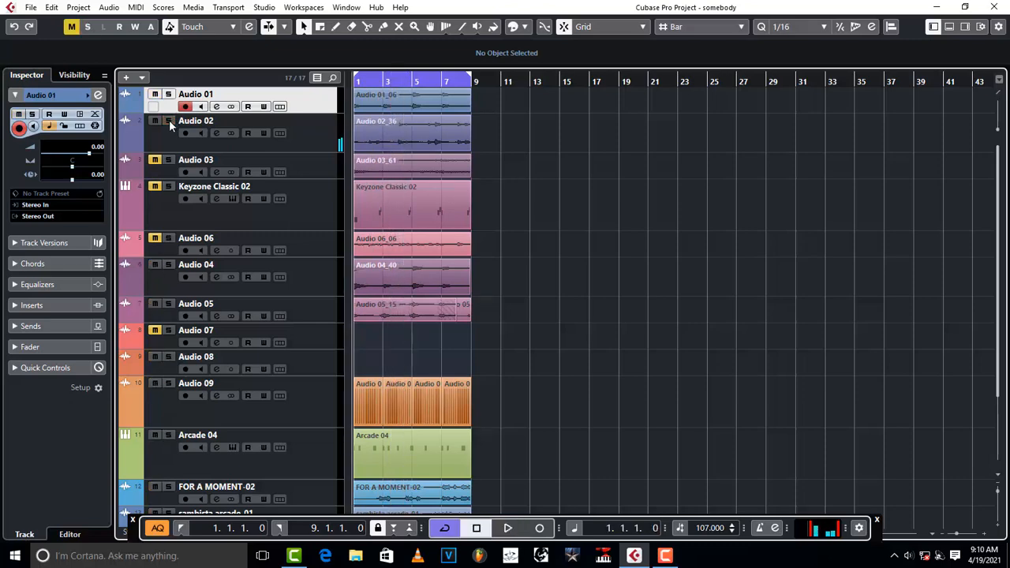
{"action": "left_click", "coordinate": [168, 159]}
{"action": "key", "text": "space"}
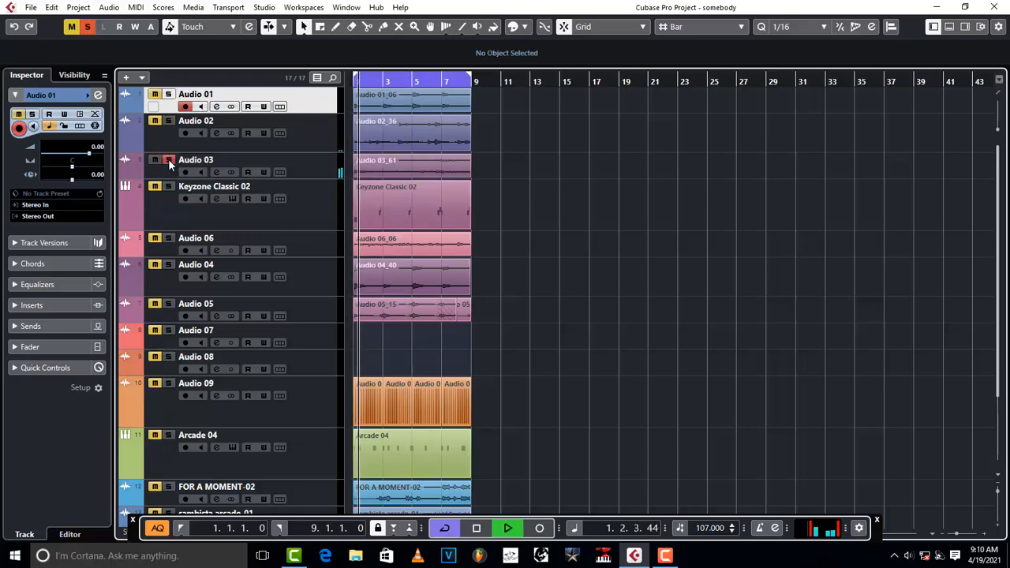
{"action": "key", "text": "space"}
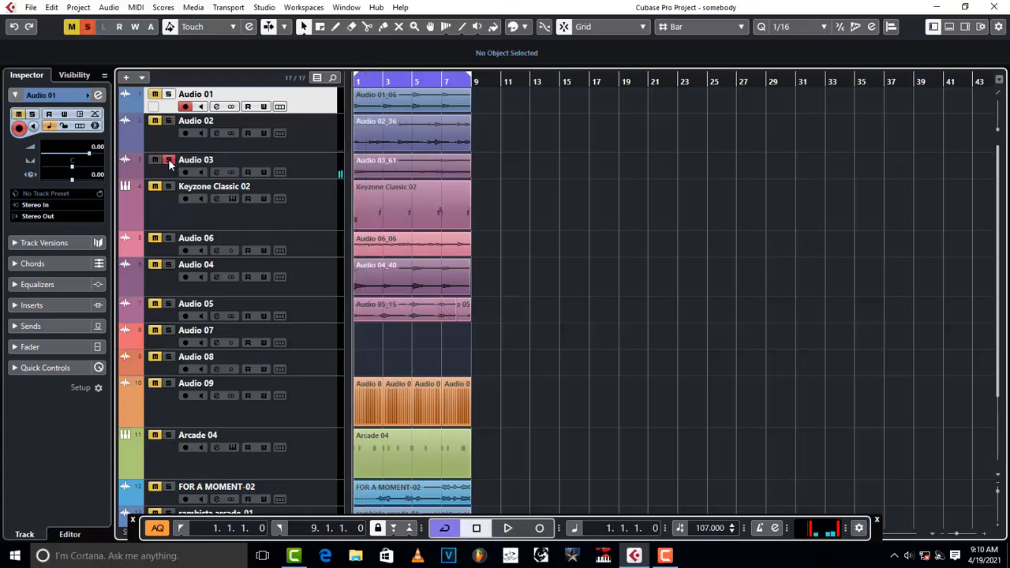
{"action": "left_click", "coordinate": [168, 159]}
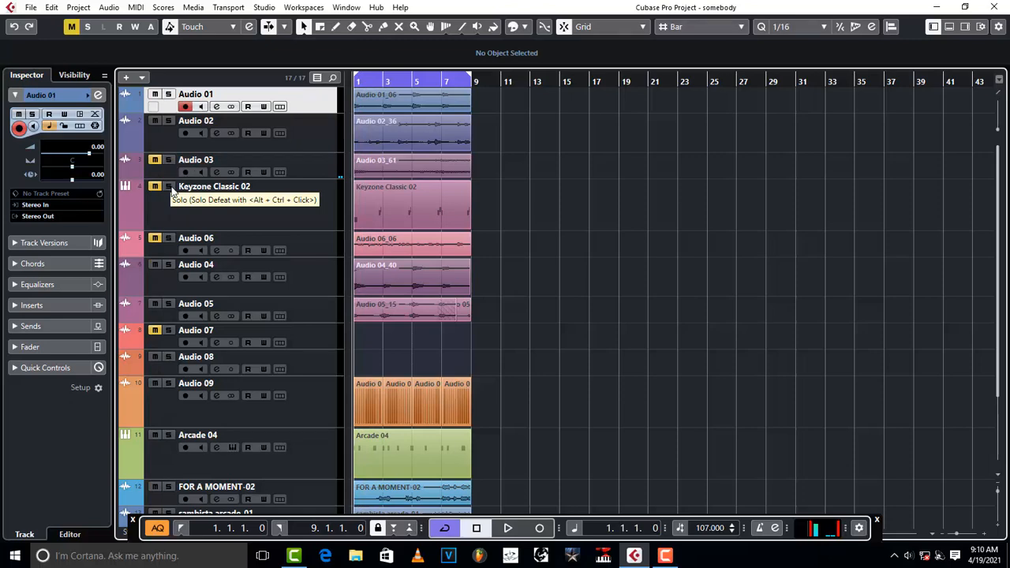
Step: Remove the Audio 03 track from the project together with its events
{"action": "right_click", "coordinate": [236, 159]}
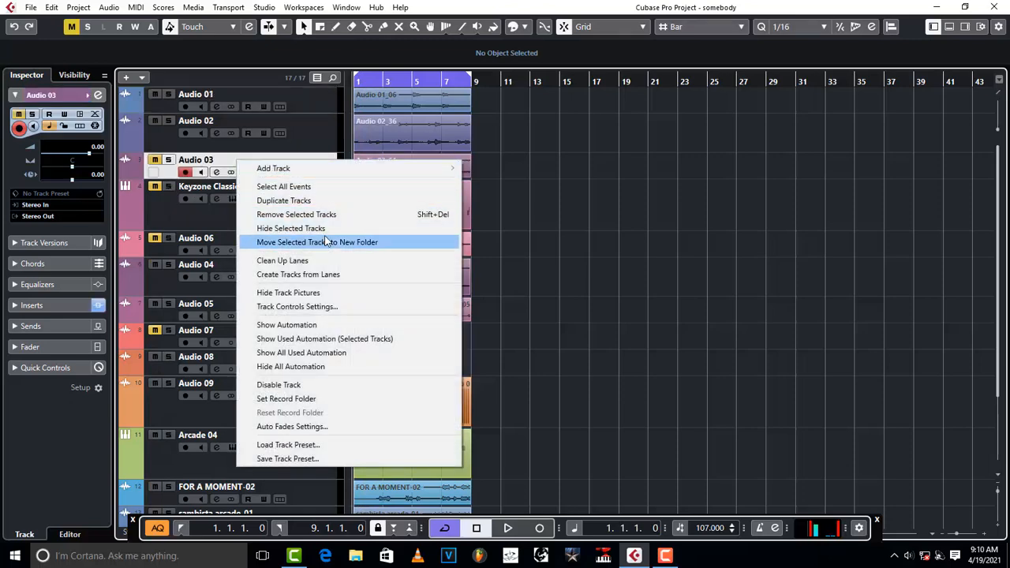
{"action": "left_click", "coordinate": [296, 216]}
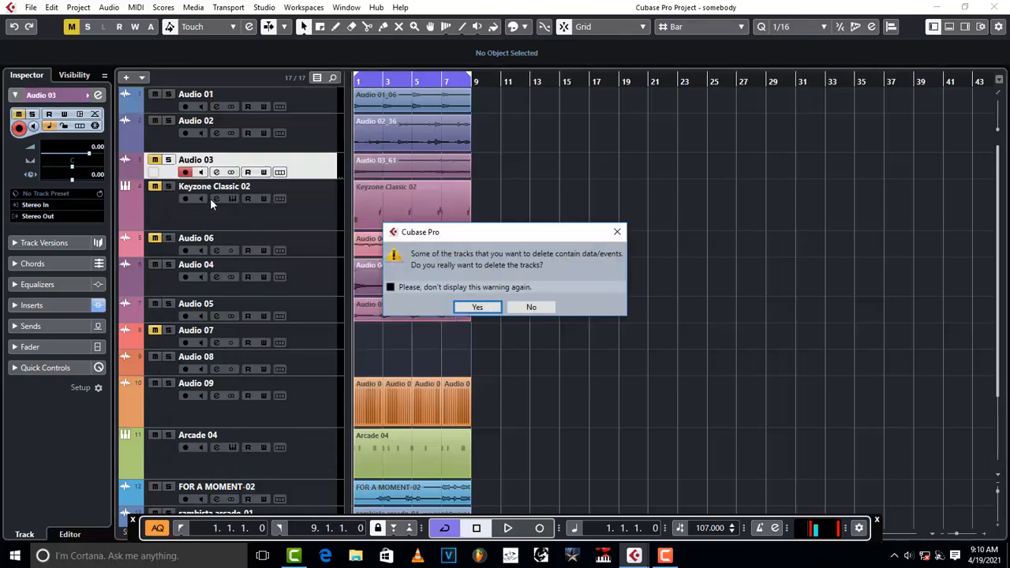
{"action": "left_click", "coordinate": [473, 309]}
Step: Delete the MIDI part on the Keyzone Classic 02 track, keeping the track itself
{"action": "left_click", "coordinate": [253, 197]}
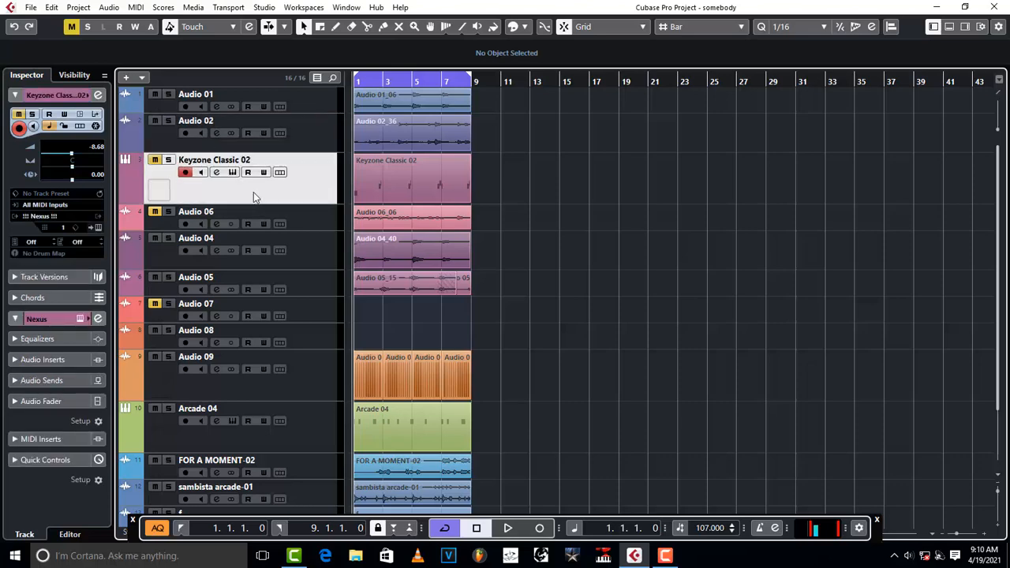
{"action": "left_click", "coordinate": [392, 194]}
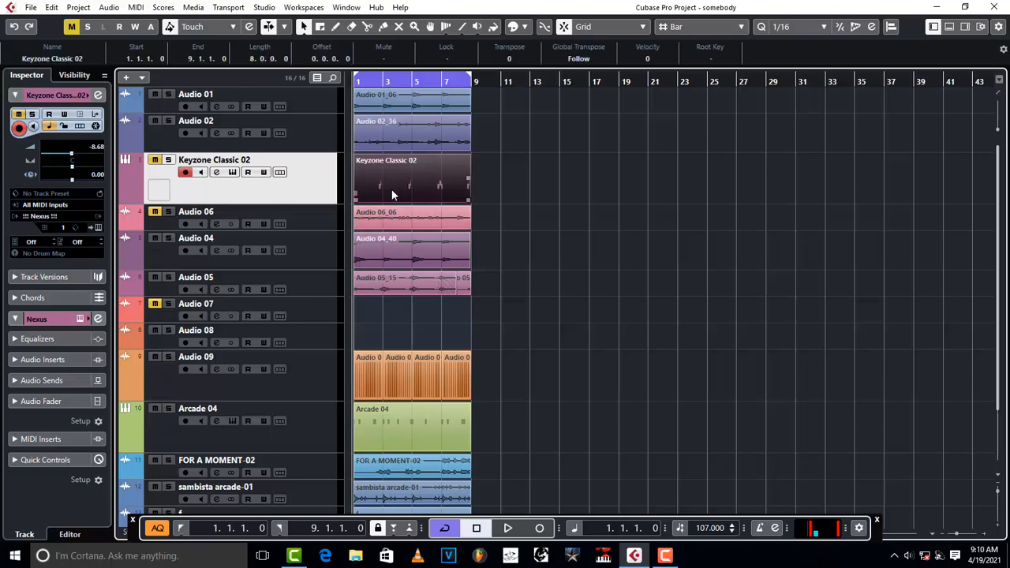
{"action": "key", "text": "Delete"}
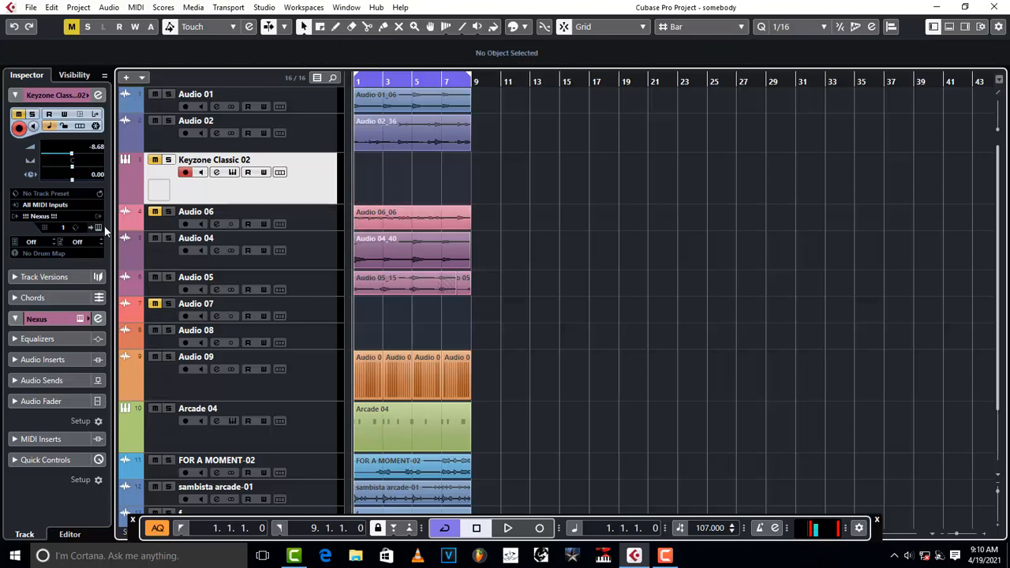
Step: Remove the Audio 06 track from the project together with its events
{"action": "right_click", "coordinate": [304, 218]}
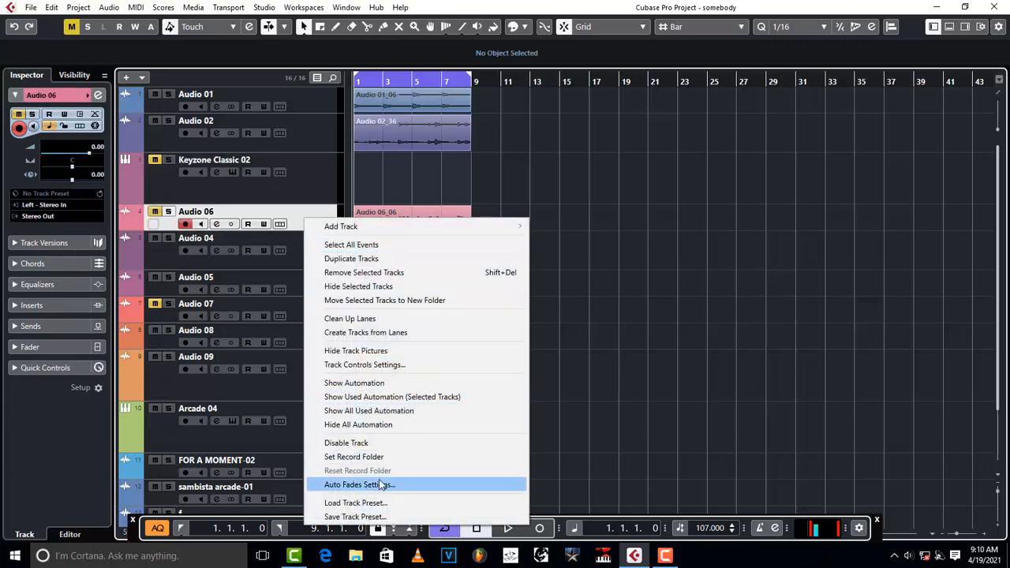
{"action": "left_click", "coordinate": [371, 273]}
{"action": "left_click", "coordinate": [479, 307]}
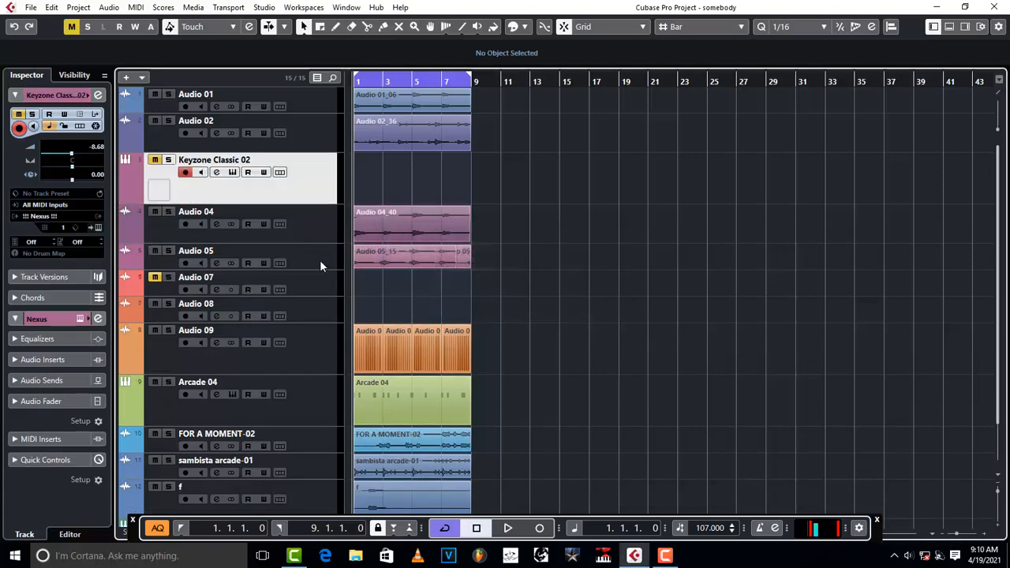
Step: Unmute the Keyzone Classic 02, Audio 07 and sambista tracks
{"action": "left_click", "coordinate": [156, 162]}
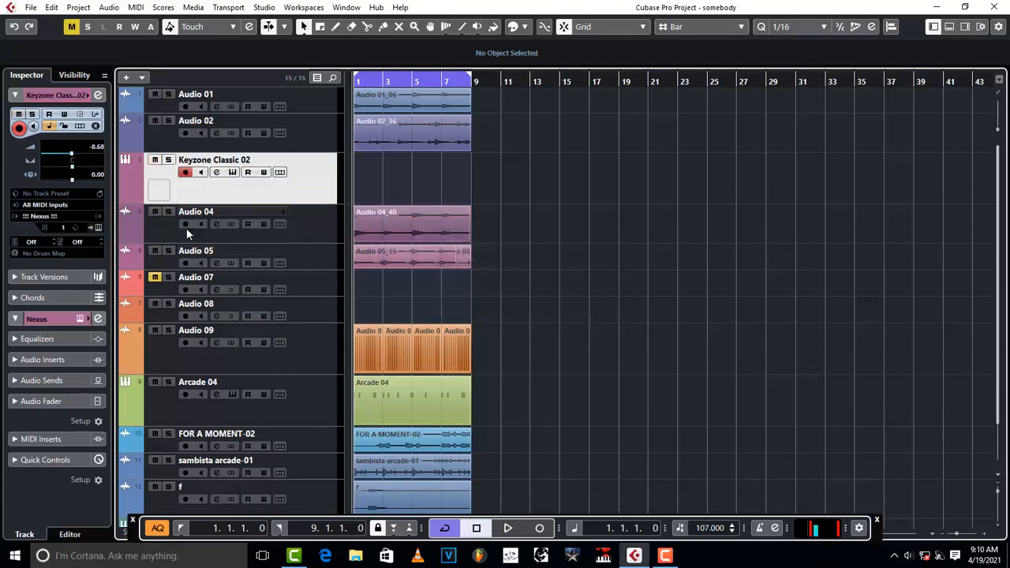
{"action": "left_click", "coordinate": [308, 285]}
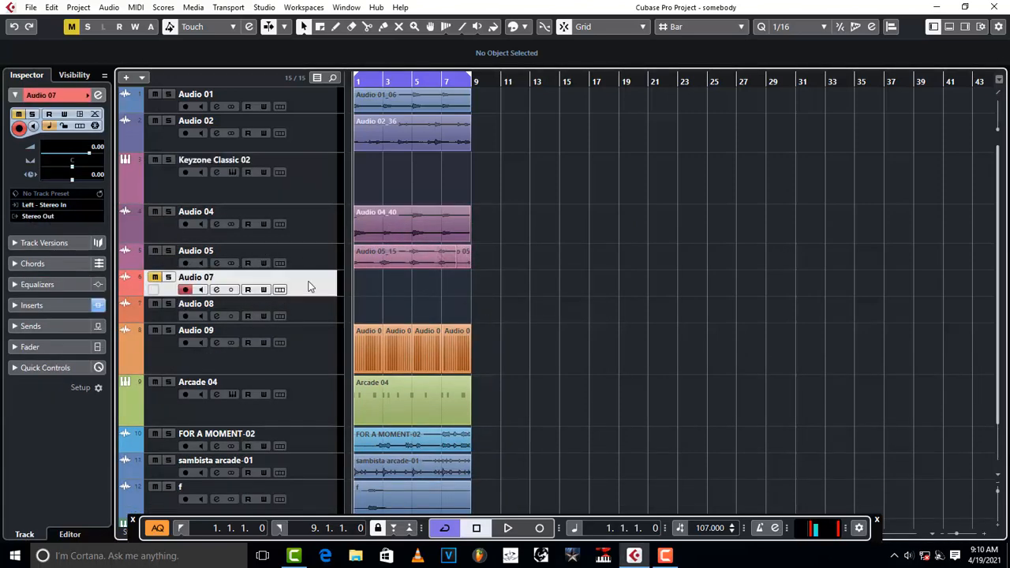
{"action": "right_click", "coordinate": [309, 284]}
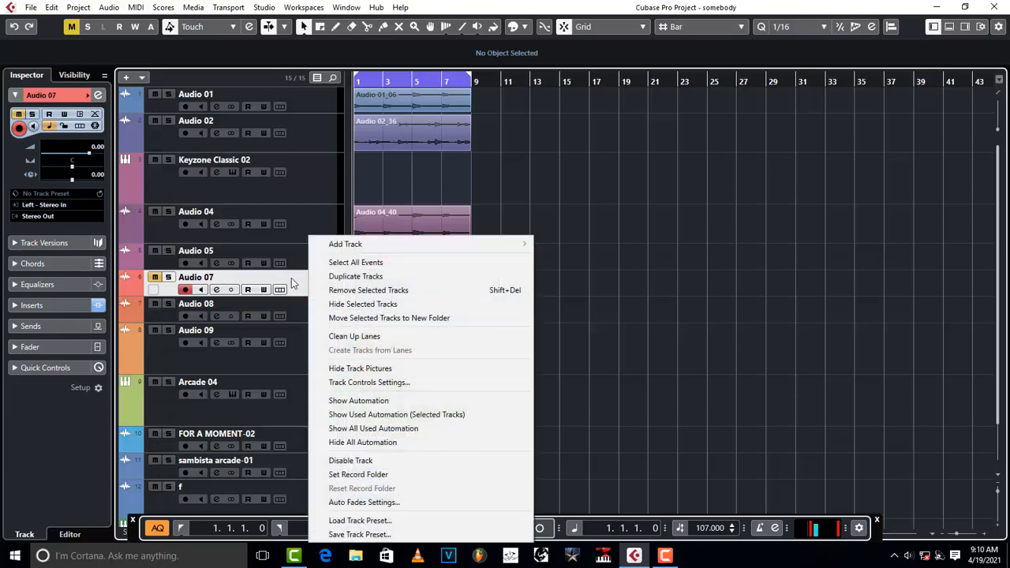
{"action": "left_click", "coordinate": [292, 283]}
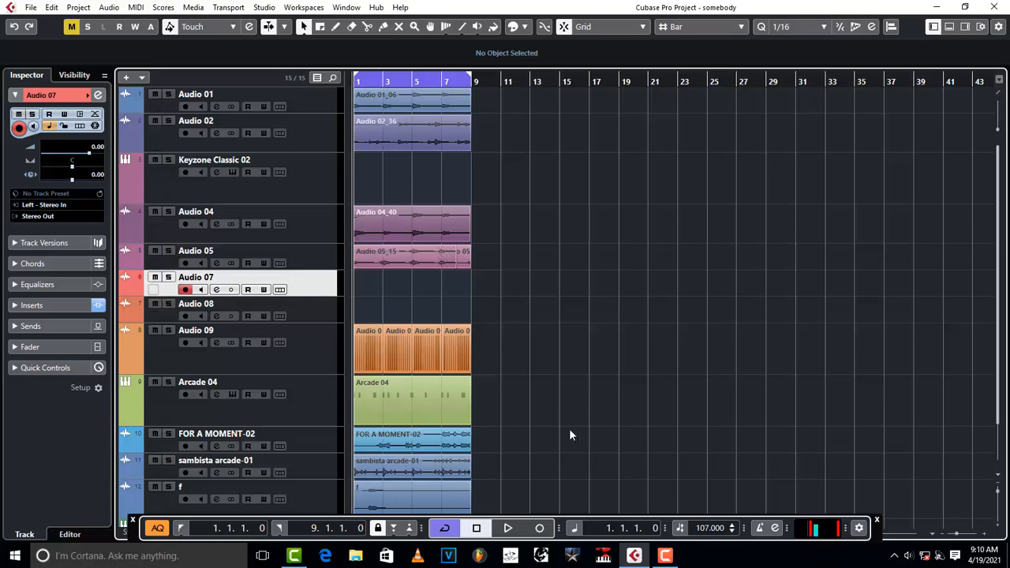
{"action": "scroll", "coordinate": [572, 428], "scroll_direction": "down", "scroll_amount": 2}
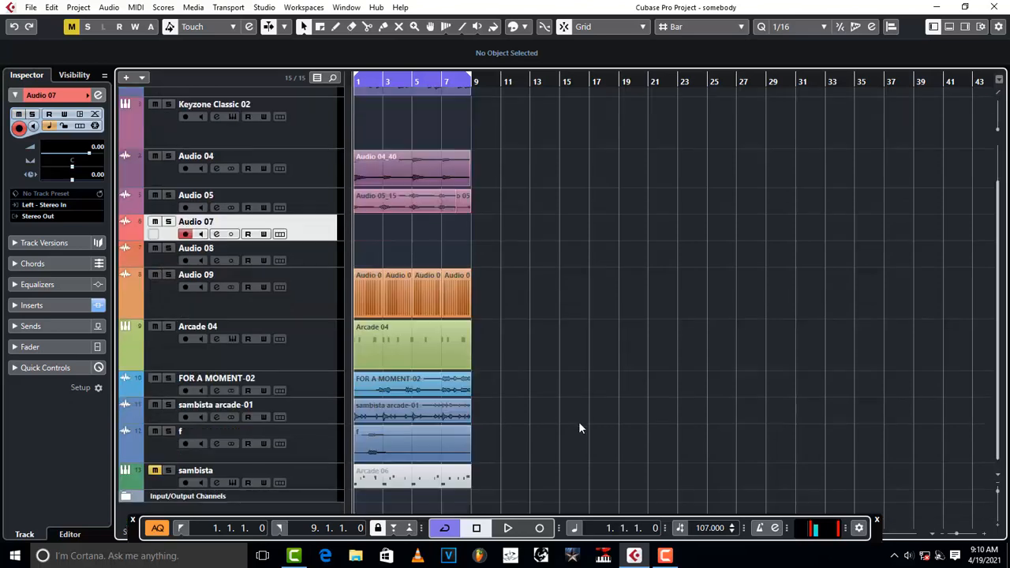
{"action": "left_click", "coordinate": [156, 472]}
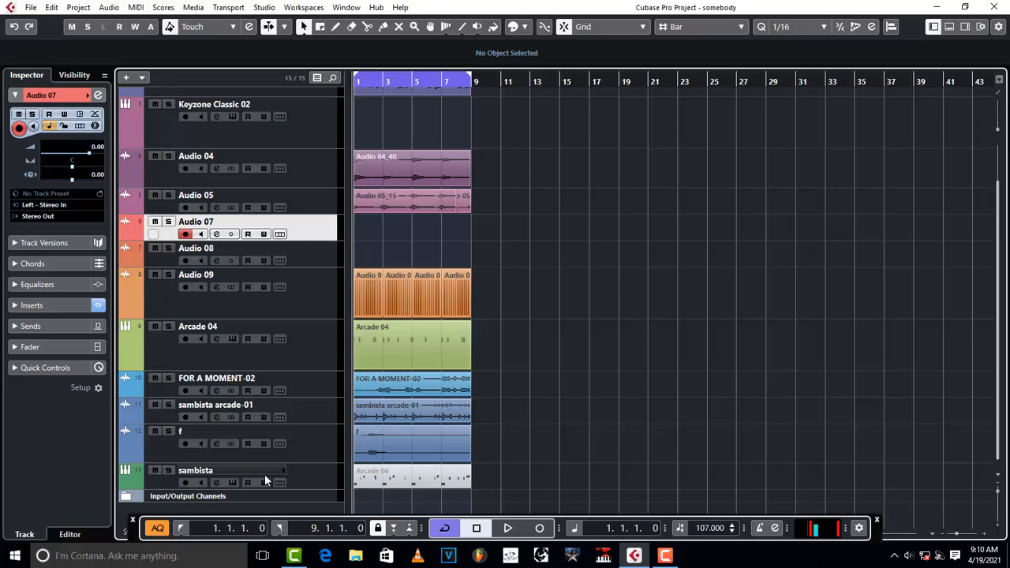
Step: Remove the sambista instrument track from the project together with its MIDI part
{"action": "left_click", "coordinate": [322, 478]}
{"action": "right_click", "coordinate": [322, 478]}
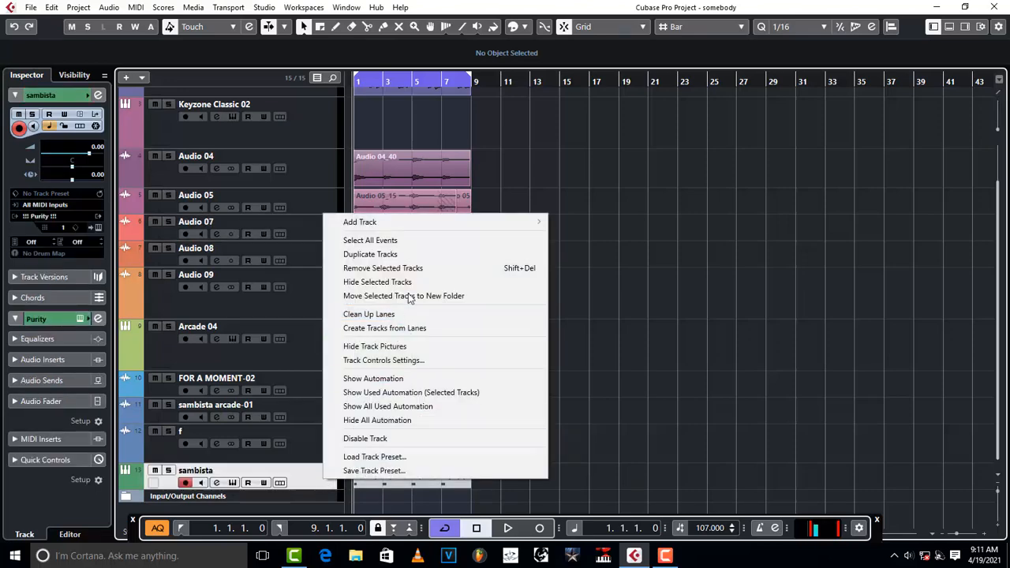
{"action": "left_click", "coordinate": [411, 269]}
{"action": "left_click", "coordinate": [479, 308]}
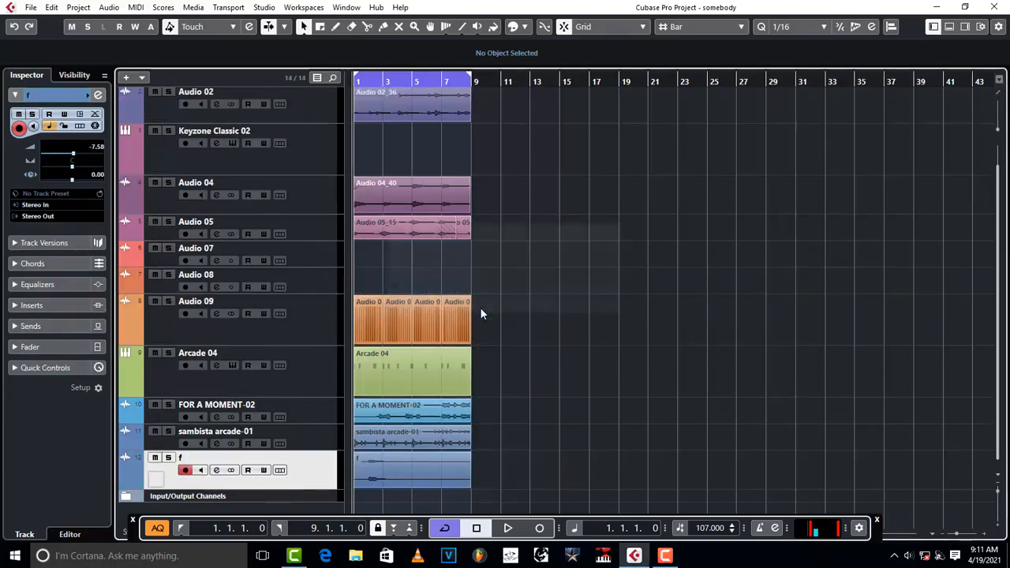
Step: Solo Audio 05, play it back, add Audio 04 to the solo, and stop and clear both solos
{"action": "left_click", "coordinate": [168, 221]}
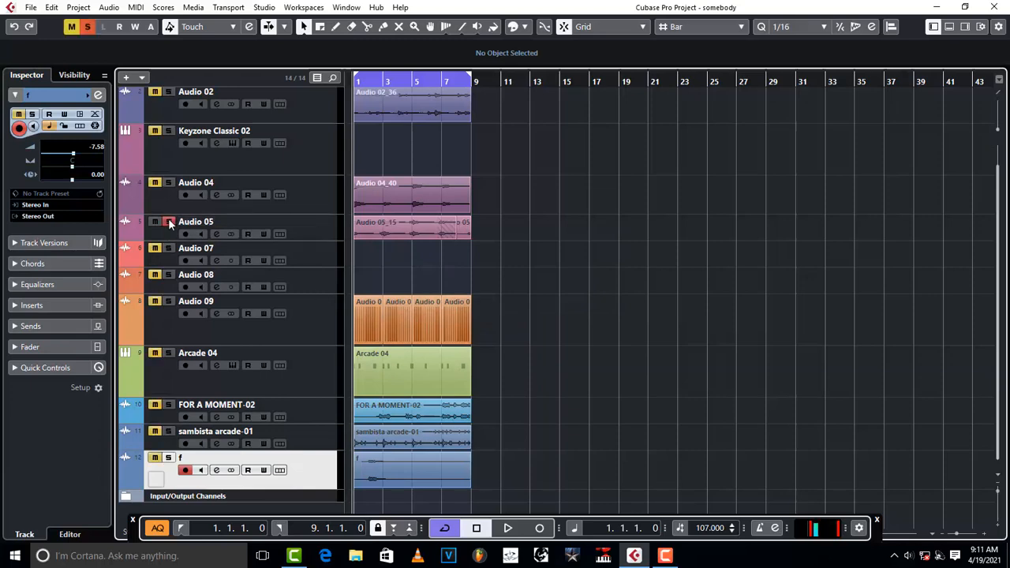
{"action": "key", "text": "space"}
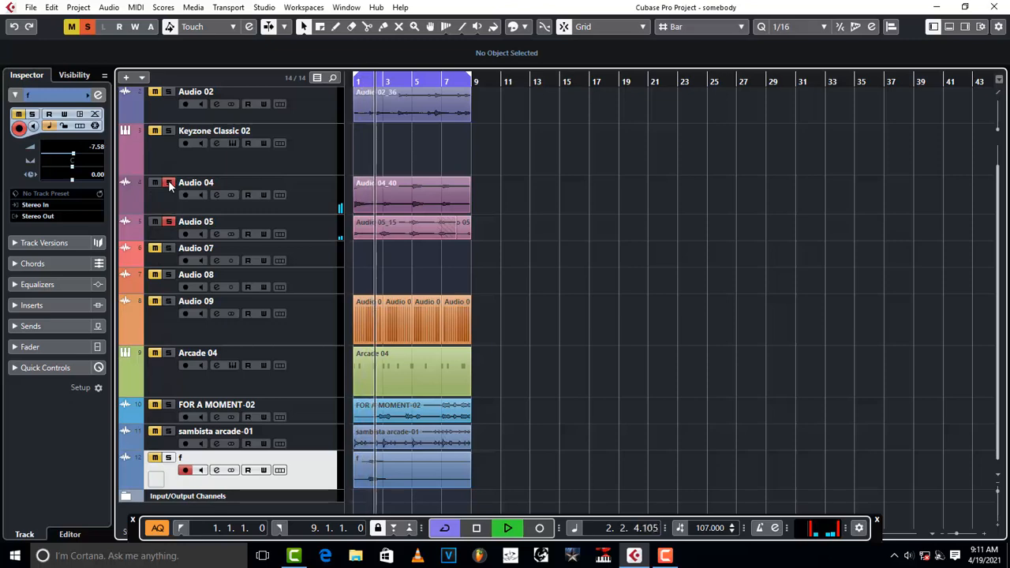
{"action": "left_click", "coordinate": [168, 183]}
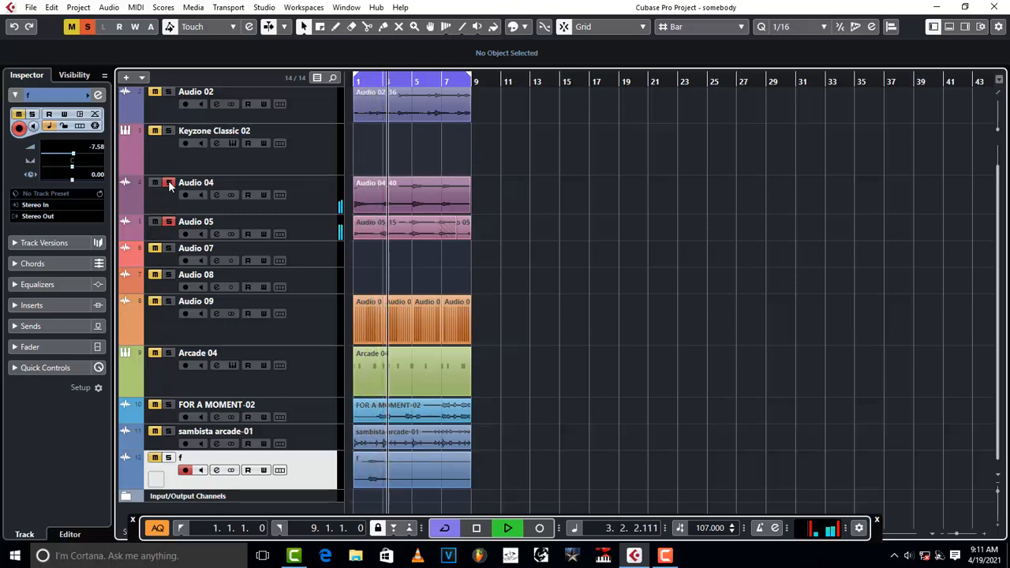
{"action": "key", "text": "space"}
{"action": "left_click", "coordinate": [168, 222]}
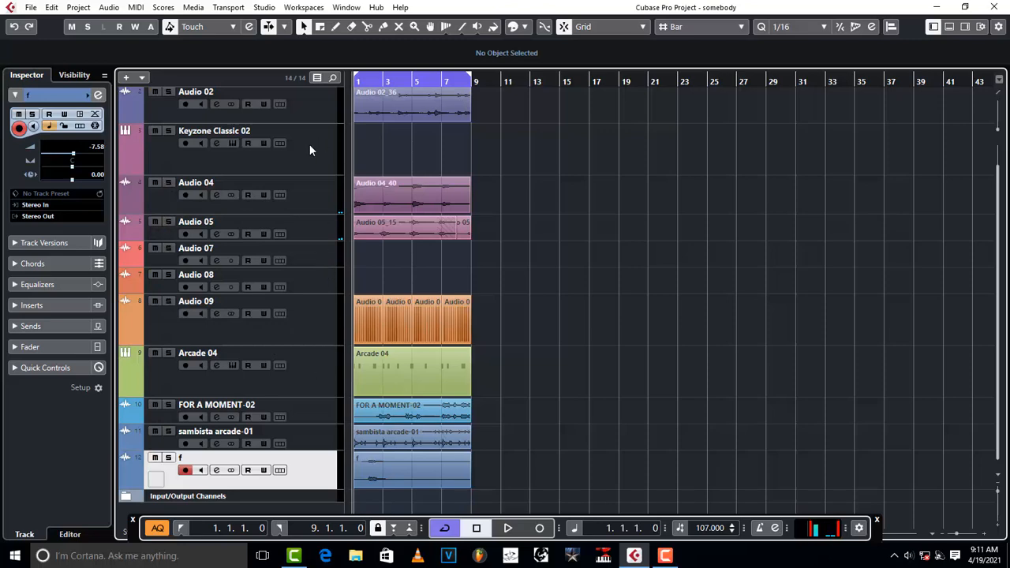
Step: Move the empty Keyzone Classic 02, Audio 07 and Audio 08 tracks to the end of the track list, below track f
{"action": "left_click_drag", "start_coordinate": [310, 144], "coordinate": [320, 448]}
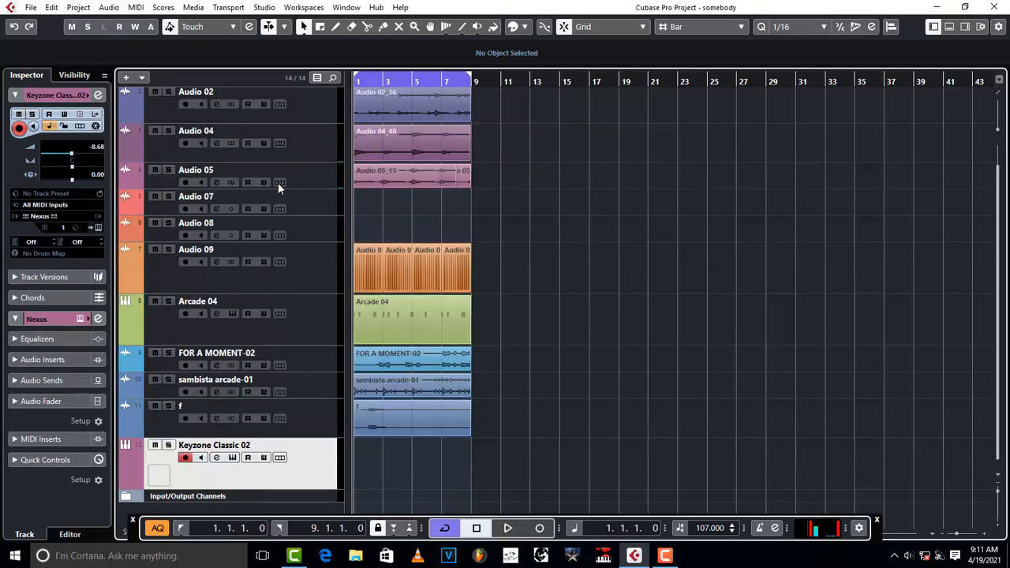
{"action": "left_click_drag", "start_coordinate": [320, 209], "coordinate": [281, 477]}
{"action": "left_click_drag", "start_coordinate": [322, 195], "coordinate": [307, 423]}
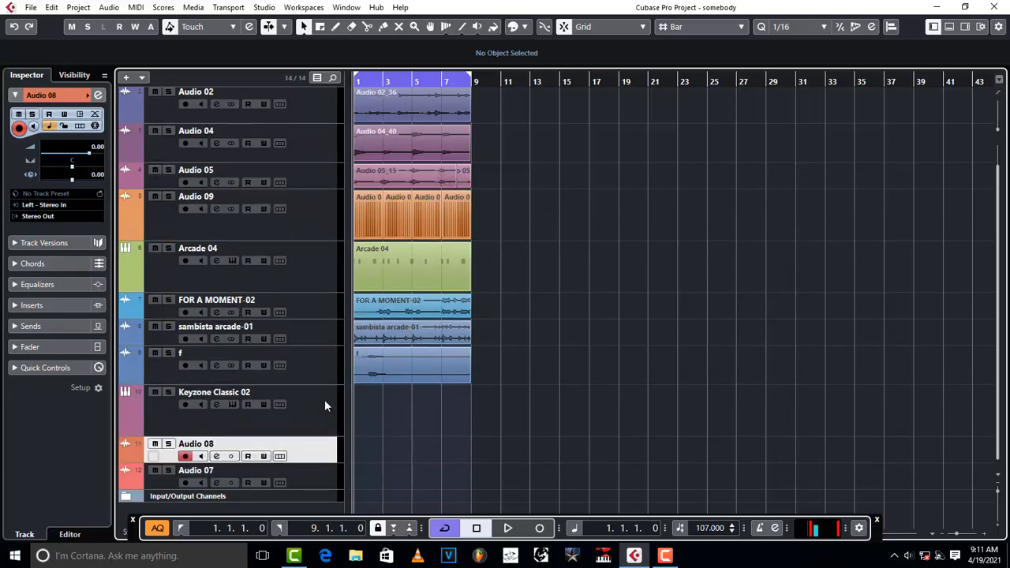
Step: Solo Audio 09, play it back while examining its waveform closely, and stop and clear the solo
{"action": "left_click", "coordinate": [187, 227]}
{"action": "left_click", "coordinate": [168, 196]}
{"action": "key", "text": "space"}
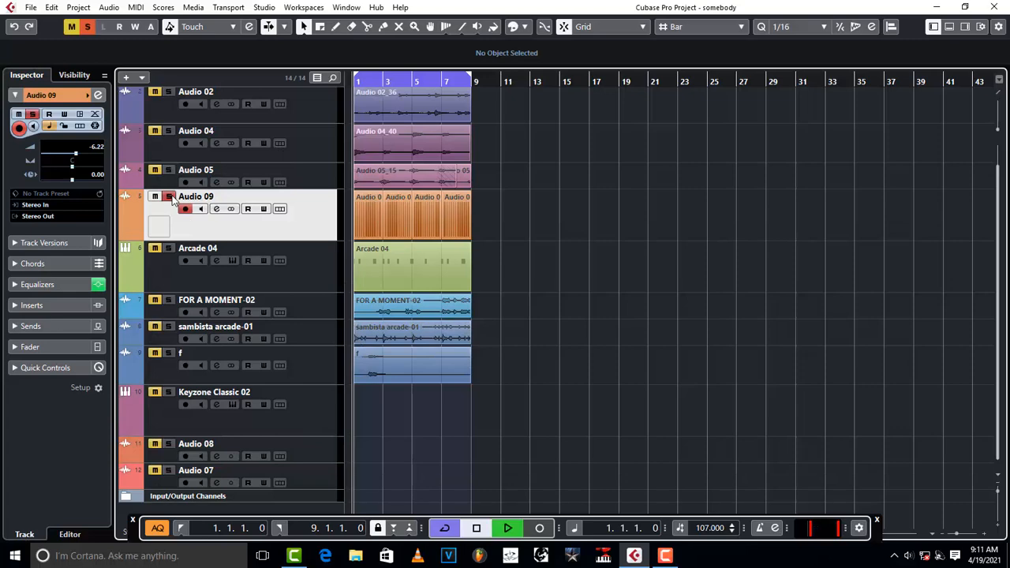
{"action": "key", "text": "h"}
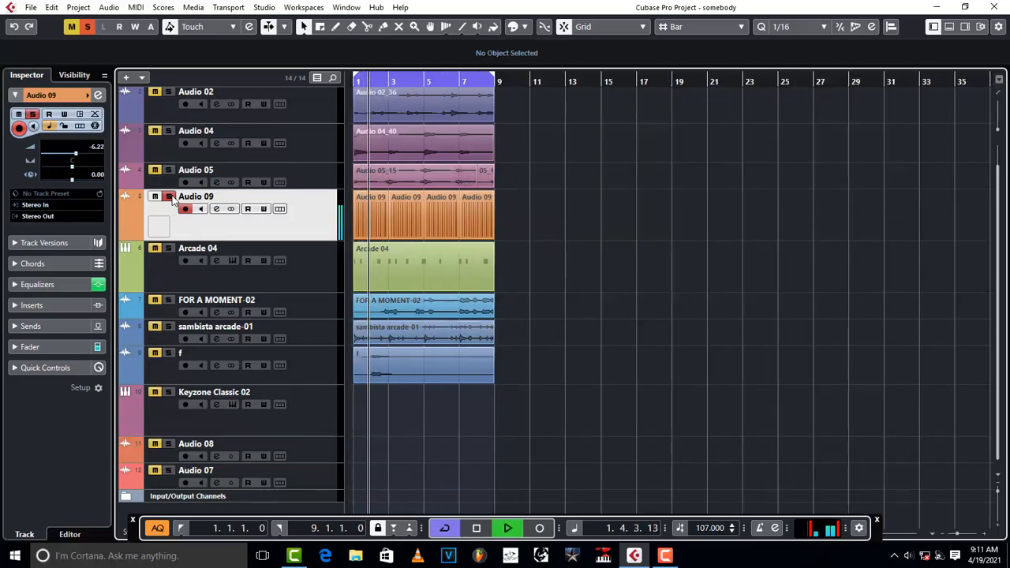
{"action": "key", "text": "h"}
{"action": "key", "text": "h"}
{"action": "key", "text": "h"}
{"action": "key", "text": "h"}
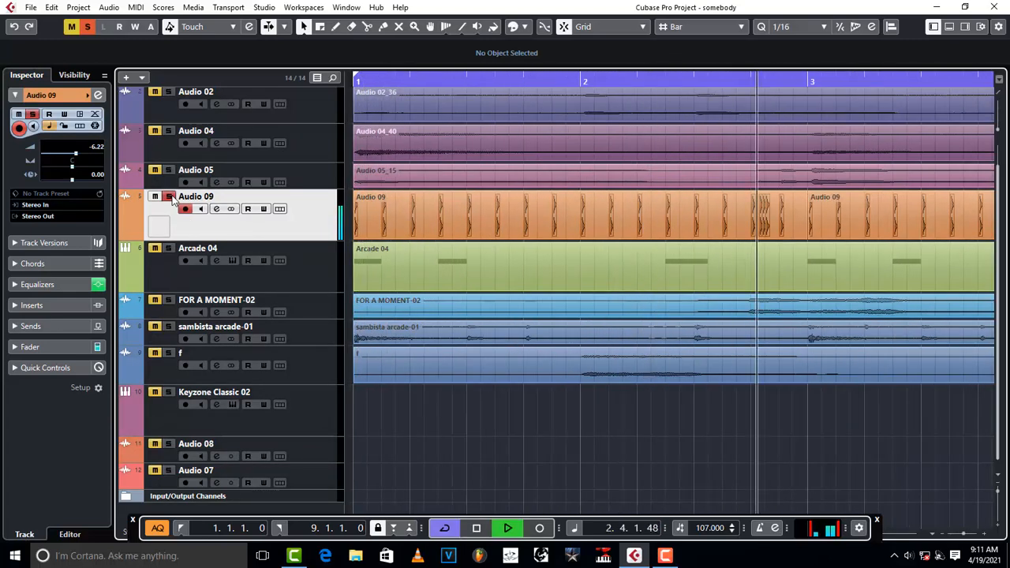
{"action": "key", "text": "space"}
{"action": "left_click", "coordinate": [169, 196]}
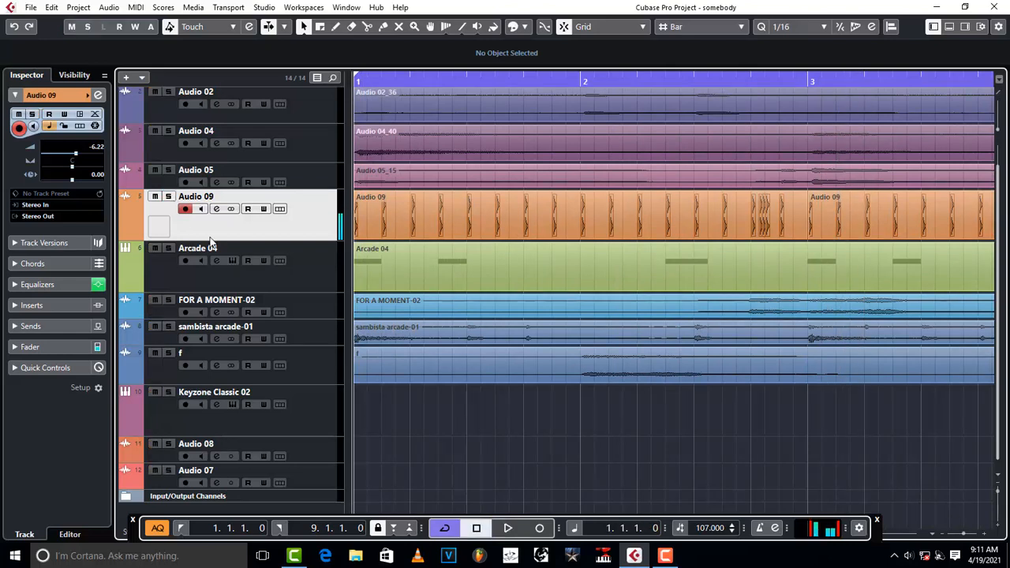
Step: Solo and select the Arcade 04 track, play it back and stop
{"action": "left_click", "coordinate": [169, 249]}
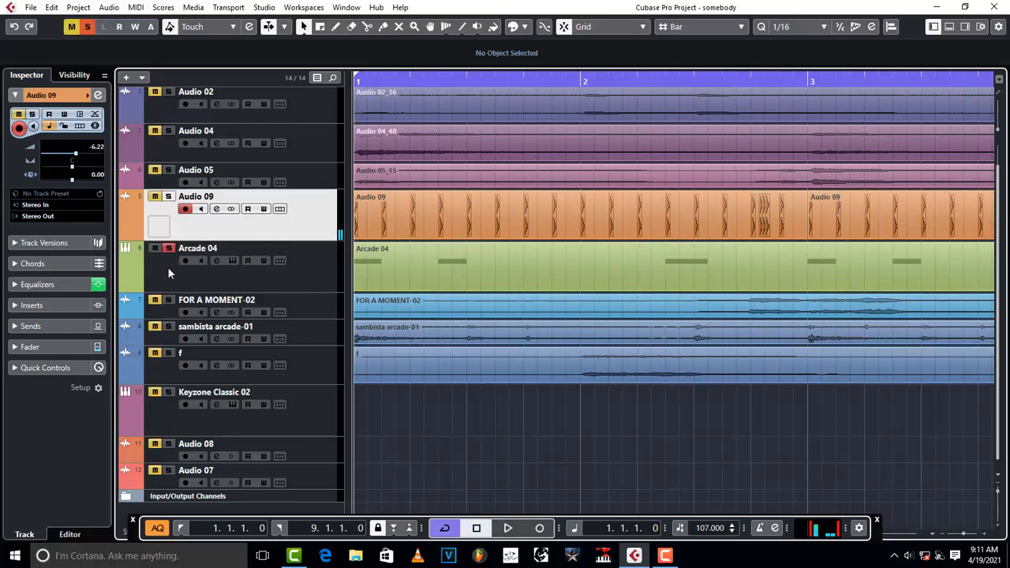
{"action": "left_click", "coordinate": [168, 267]}
{"action": "key", "text": "space"}
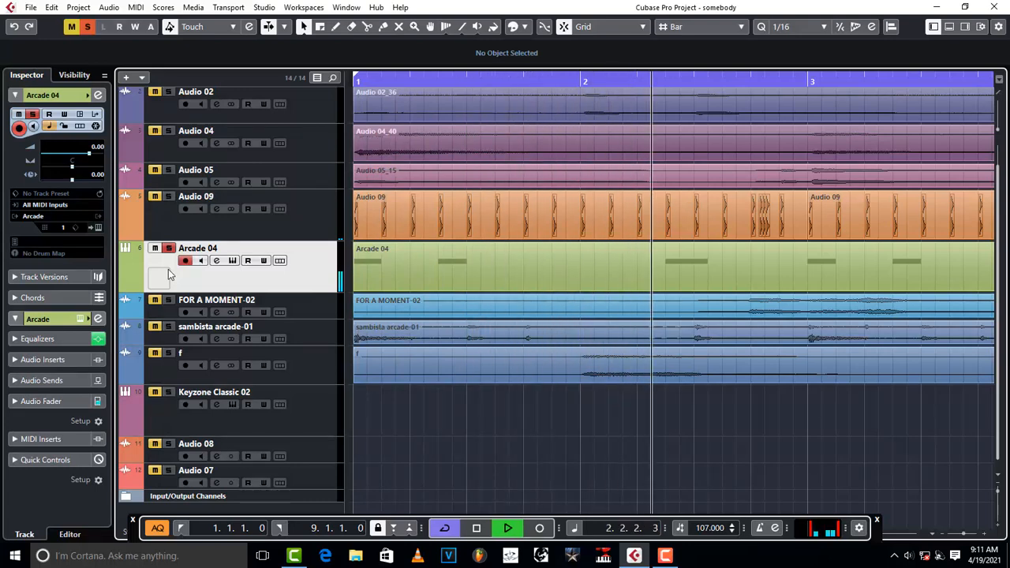
{"action": "key", "text": "space"}
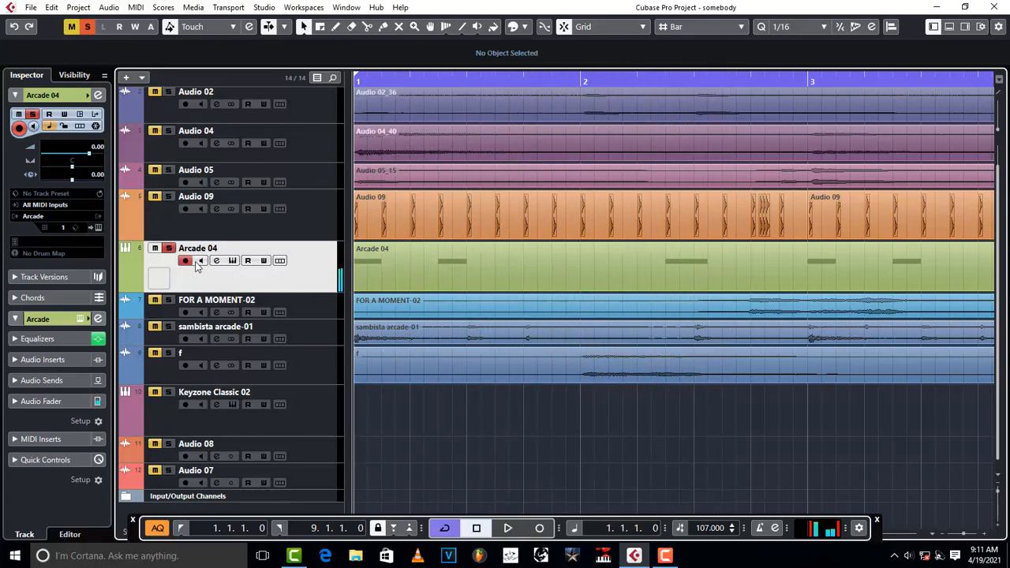
Step: Open the Arcade 04 MIDI part in the Key Editor and audition the pitch its notes use
{"action": "left_click", "coordinate": [452, 265]}
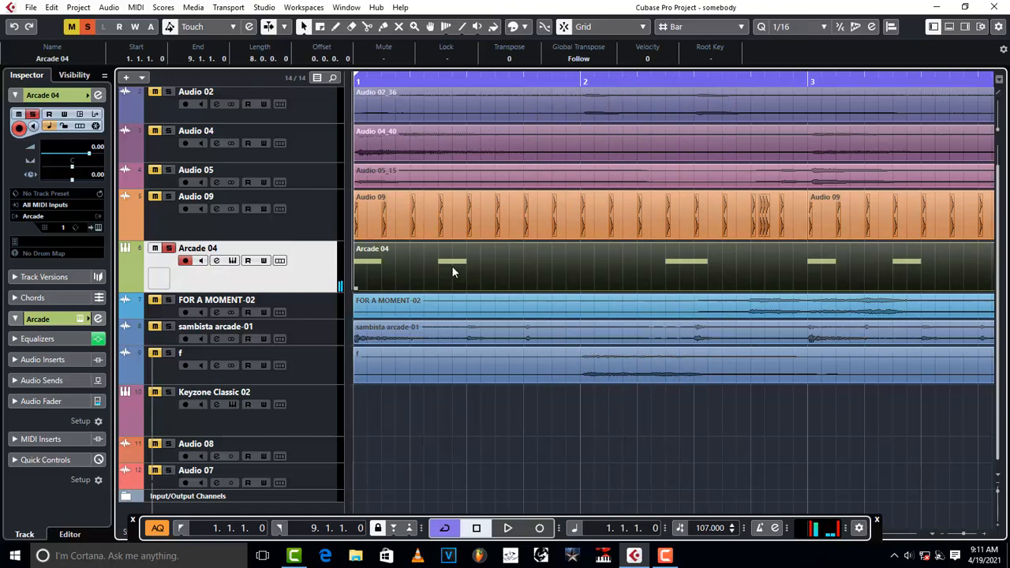
{"action": "double_click", "coordinate": [451, 266]}
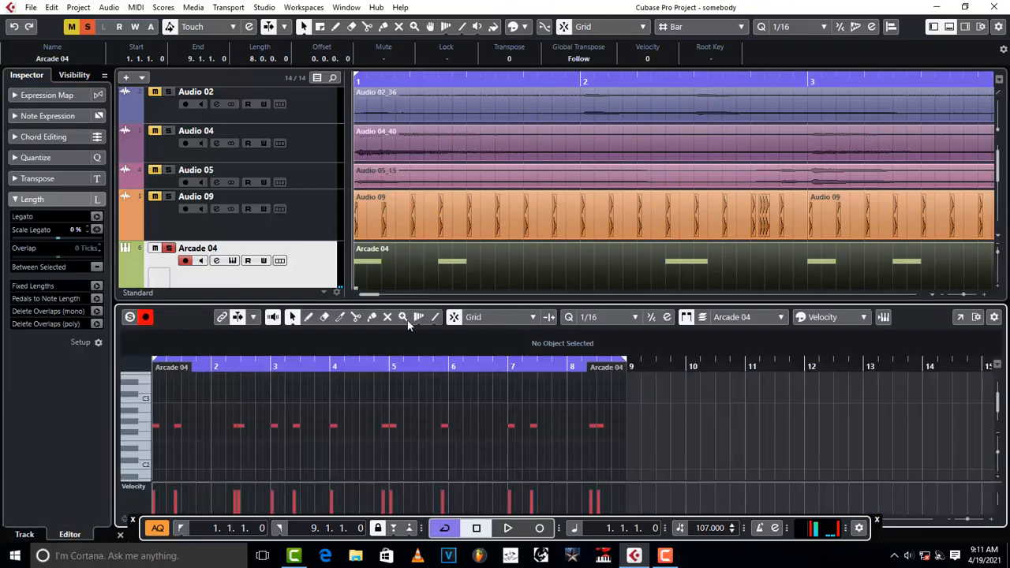
{"action": "left_click", "coordinate": [148, 429]}
{"action": "left_click", "coordinate": [70, 535]}
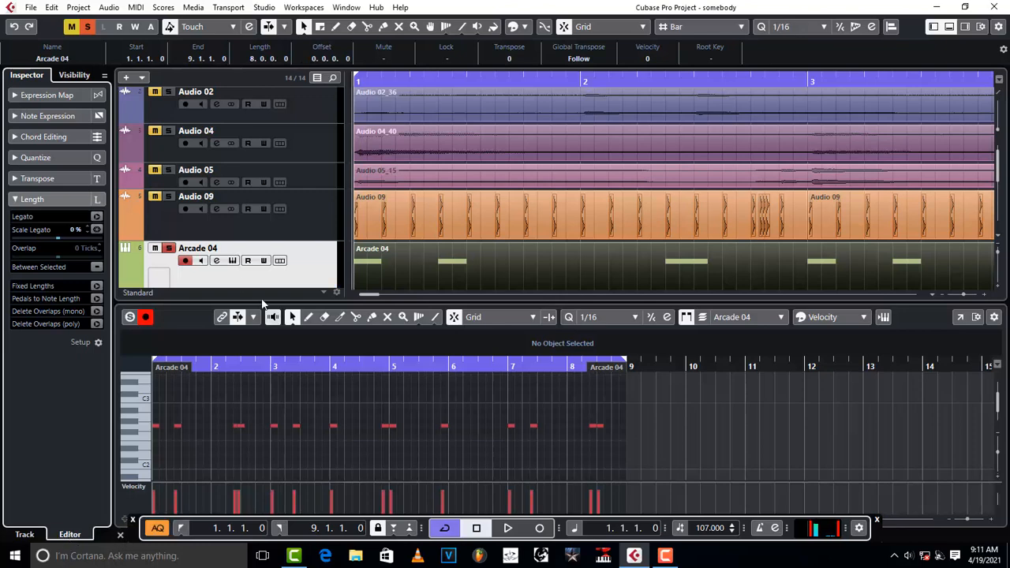
Step: Open the Arcade 04 channel settings and adjust EQ band 2 (LMF) to -6.6 dB at 48.7 Hz
{"action": "left_click", "coordinate": [302, 227]}
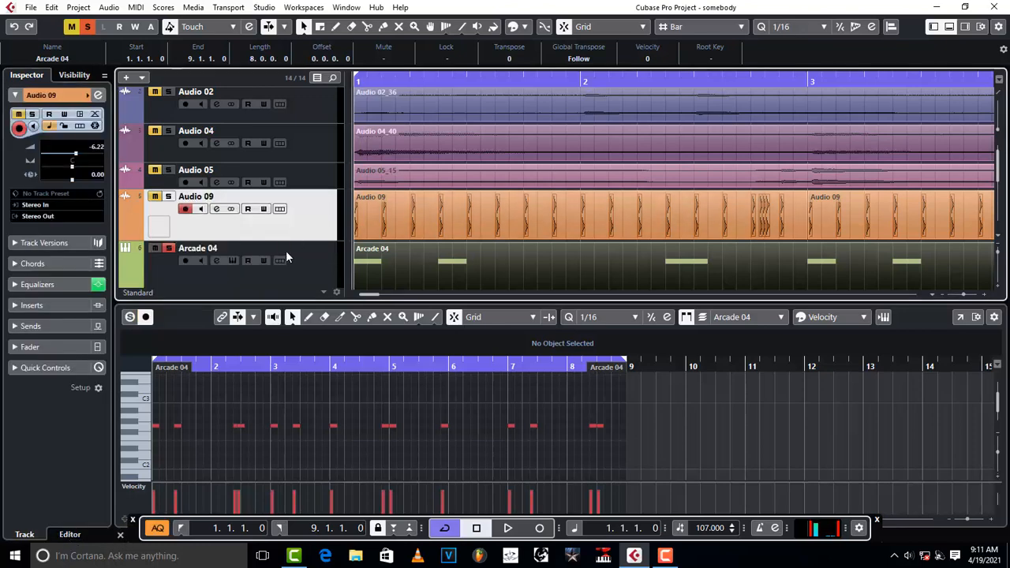
{"action": "left_click", "coordinate": [303, 276]}
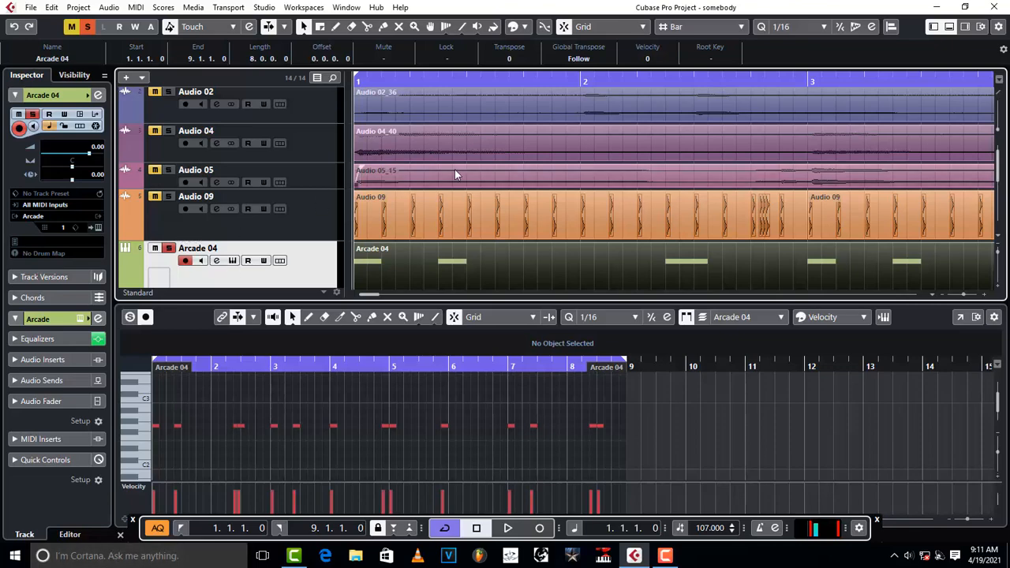
{"action": "left_click", "coordinate": [217, 262]}
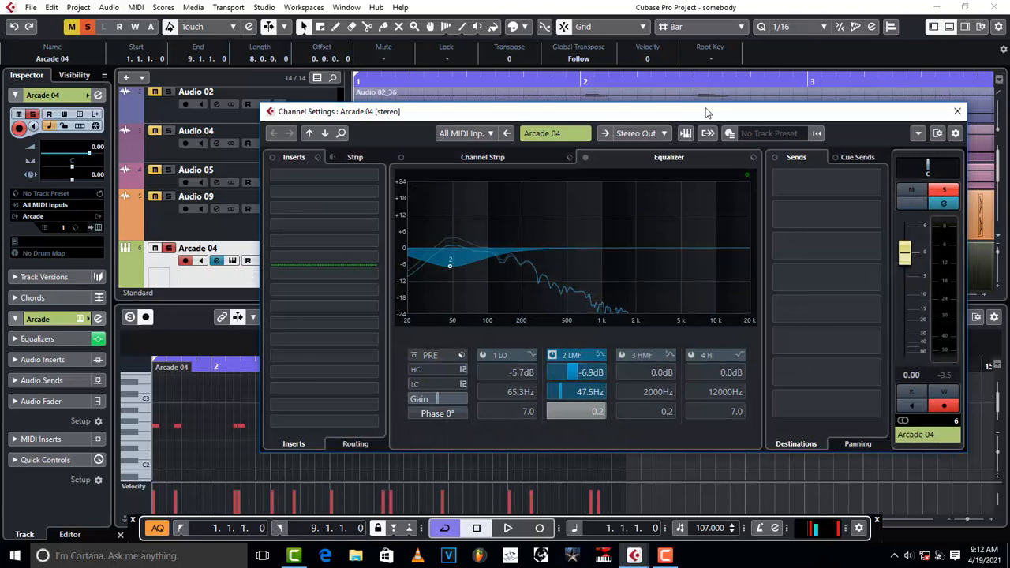
{"action": "left_click_drag", "start_coordinate": [707, 113], "coordinate": [481, 102]}
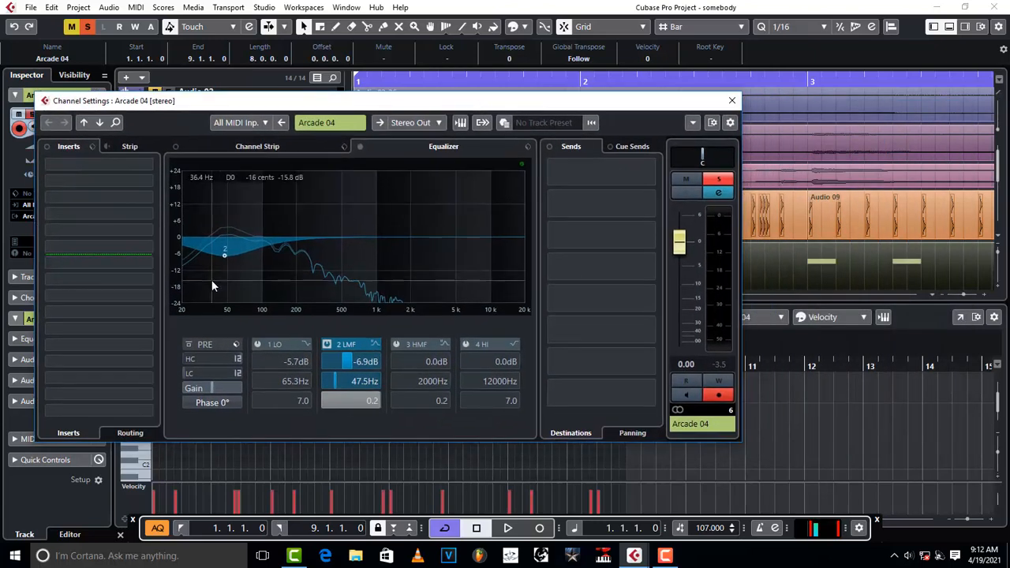
{"action": "left_click_drag", "start_coordinate": [225, 255], "coordinate": [227, 259]}
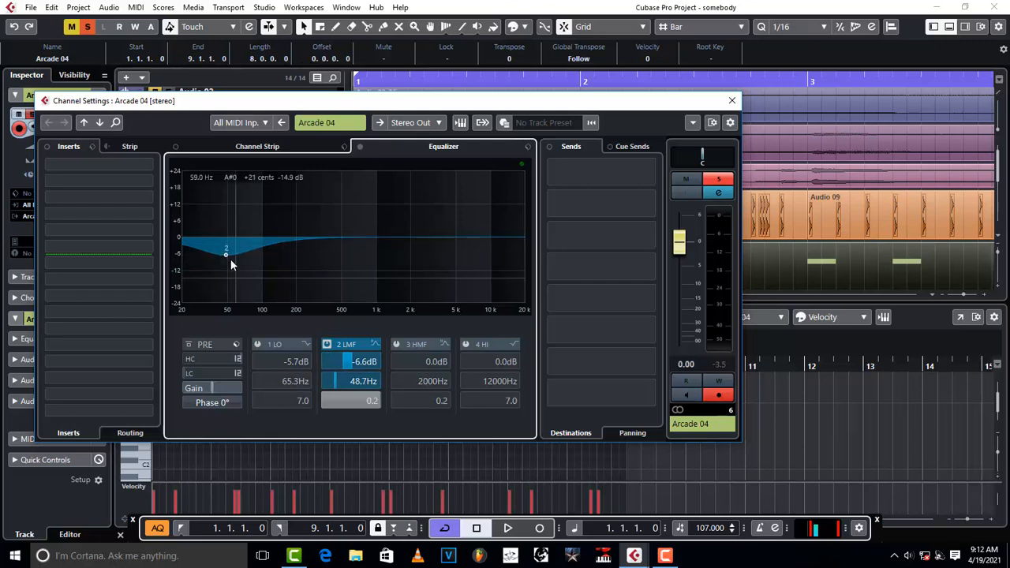
Step: Compare Arcade 04 playback with EQ band 2 bypassed and active, leave the band on and close the channel settings
{"action": "left_click", "coordinate": [328, 345]}
{"action": "key", "text": "space"}
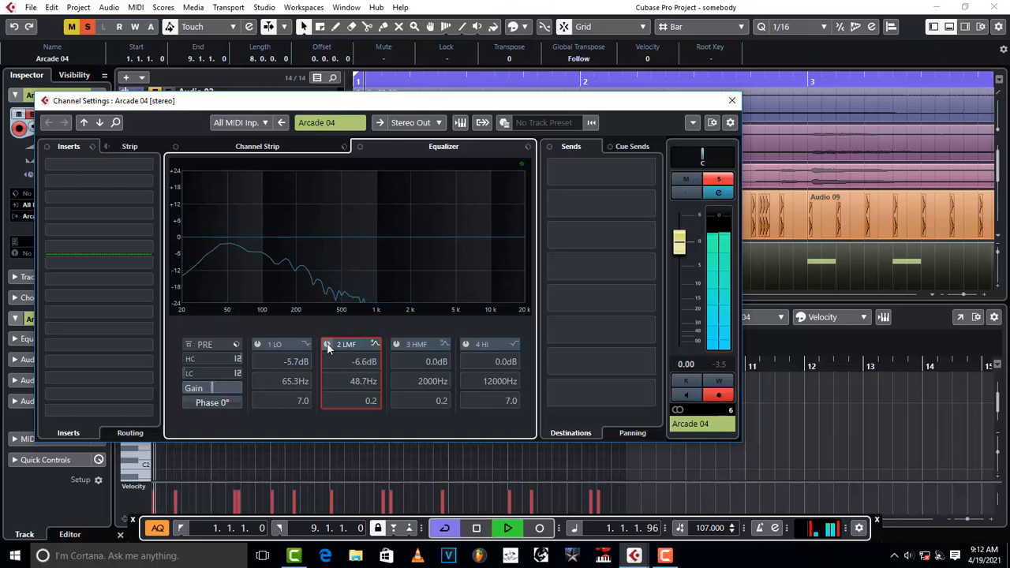
{"action": "key", "text": "space"}
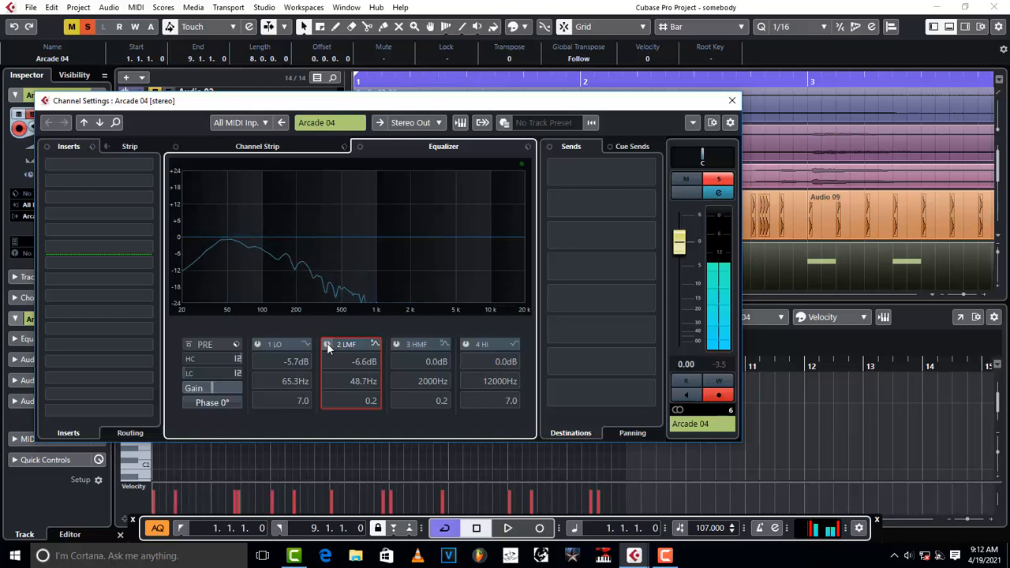
{"action": "key", "text": "space"}
{"action": "key", "text": "space"}
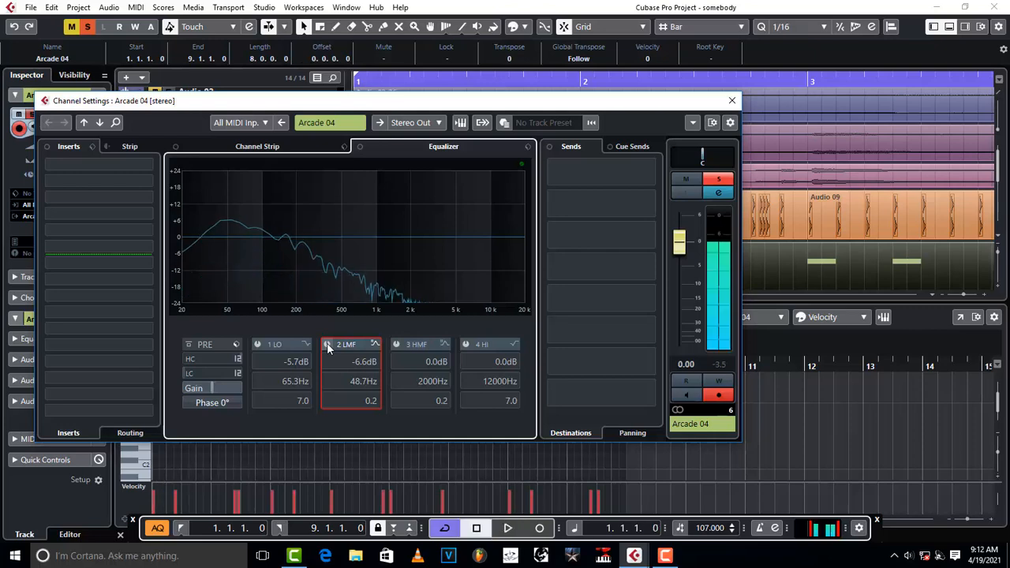
{"action": "left_click", "coordinate": [327, 345]}
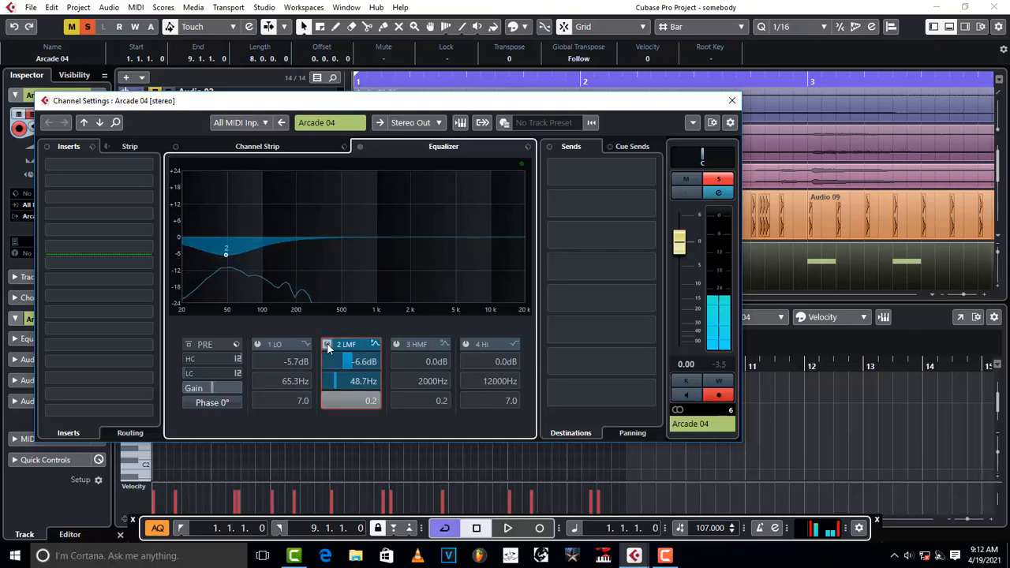
{"action": "key", "text": "space"}
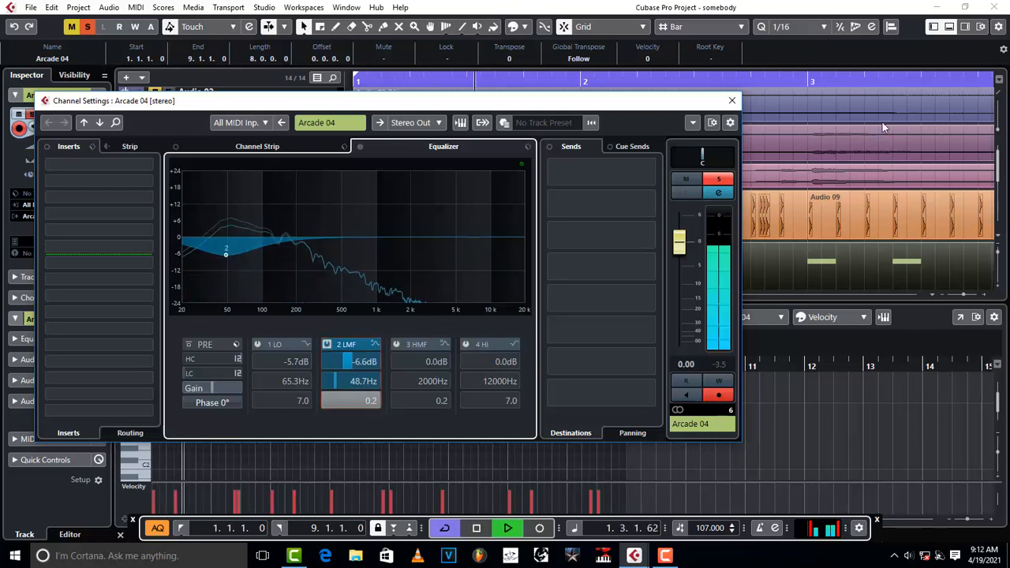
{"action": "key", "text": "space"}
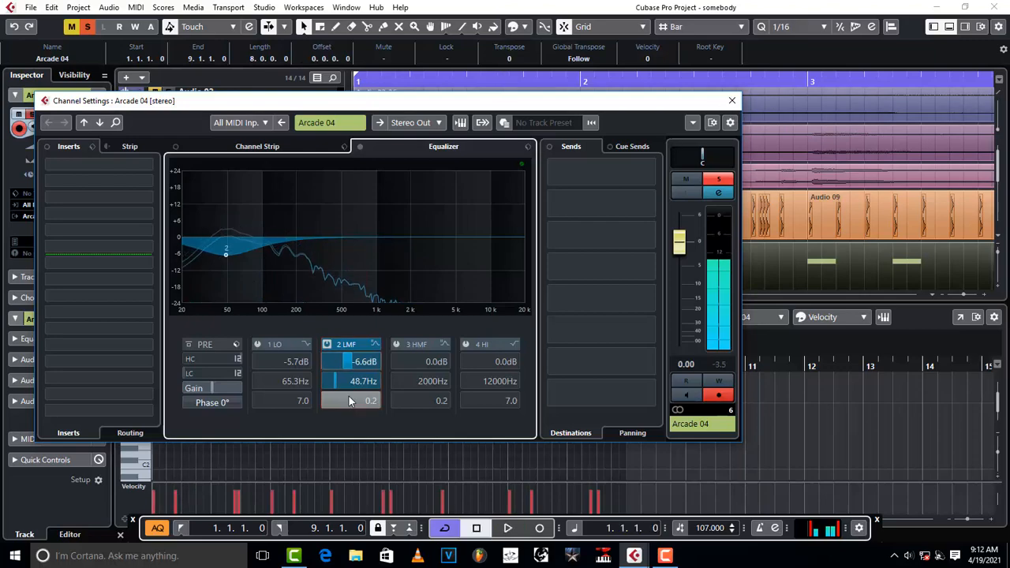
{"action": "left_click", "coordinate": [732, 101]}
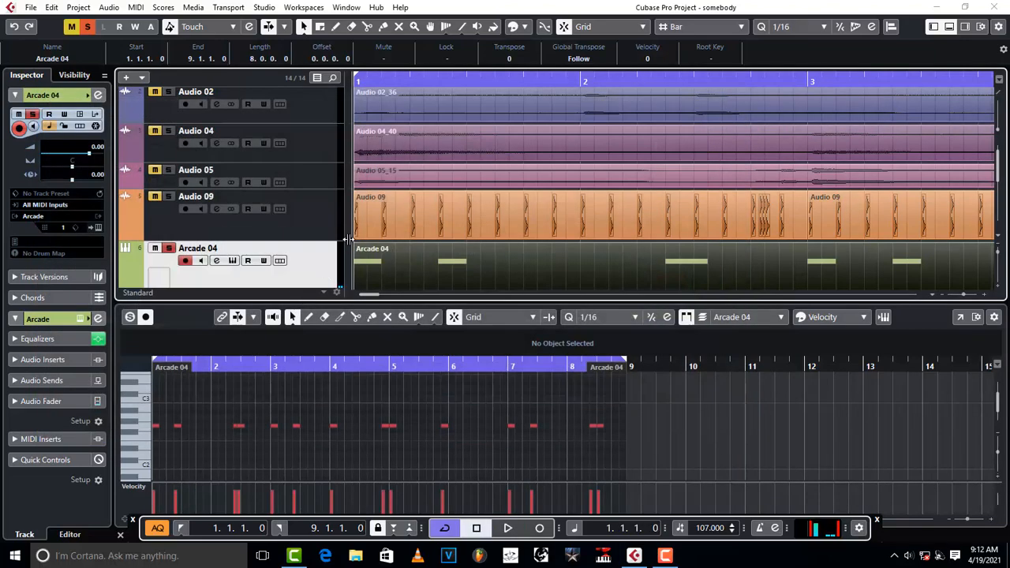
Step: Open the Arcade instrument used by the Arcade 04 track, view its loaded Berliner kit and close it
{"action": "scroll", "coordinate": [416, 254], "scroll_direction": "down", "scroll_amount": 3}
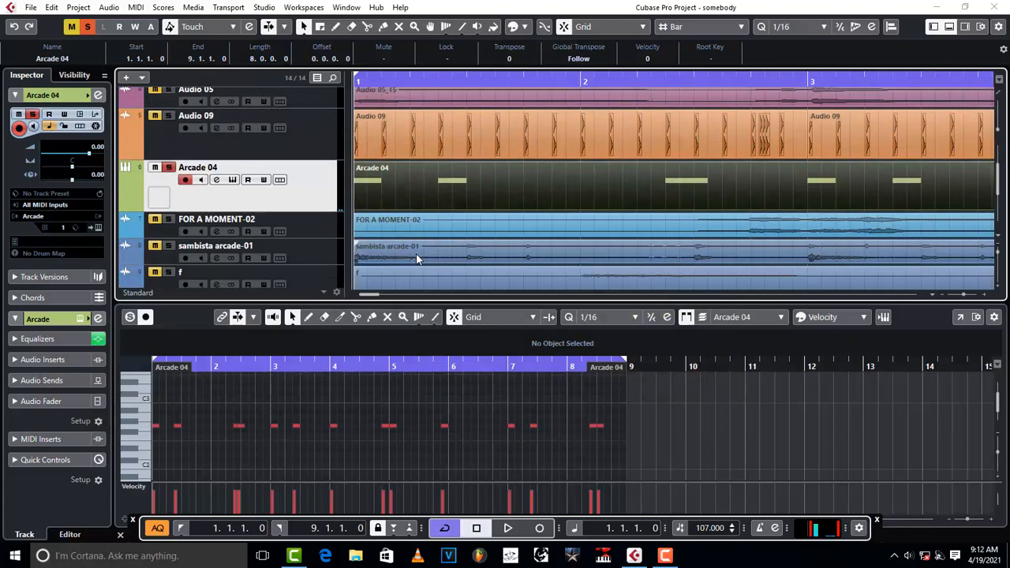
{"action": "scroll", "coordinate": [416, 253], "scroll_direction": "up", "scroll_amount": 2}
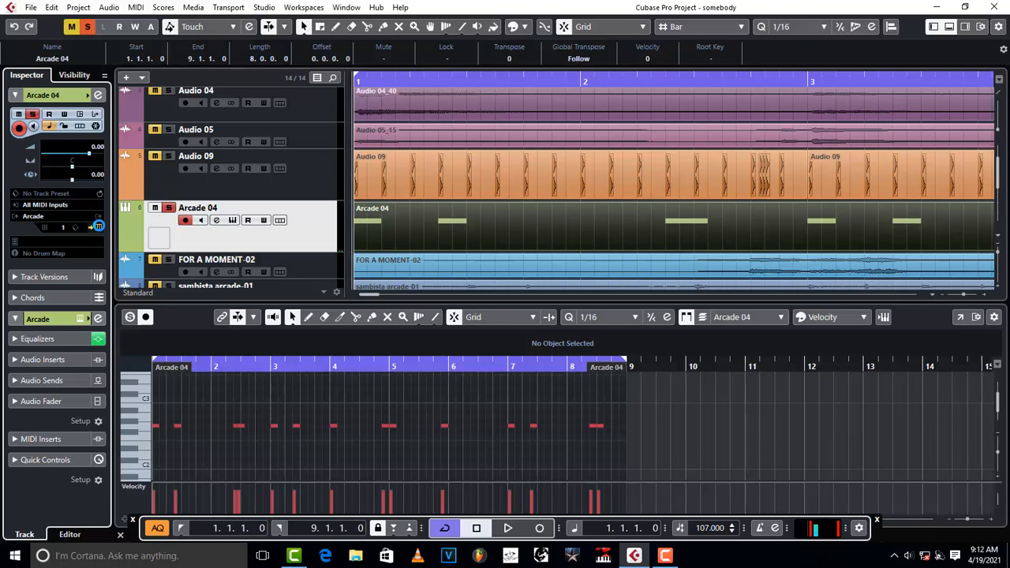
{"action": "left_click", "coordinate": [98, 227]}
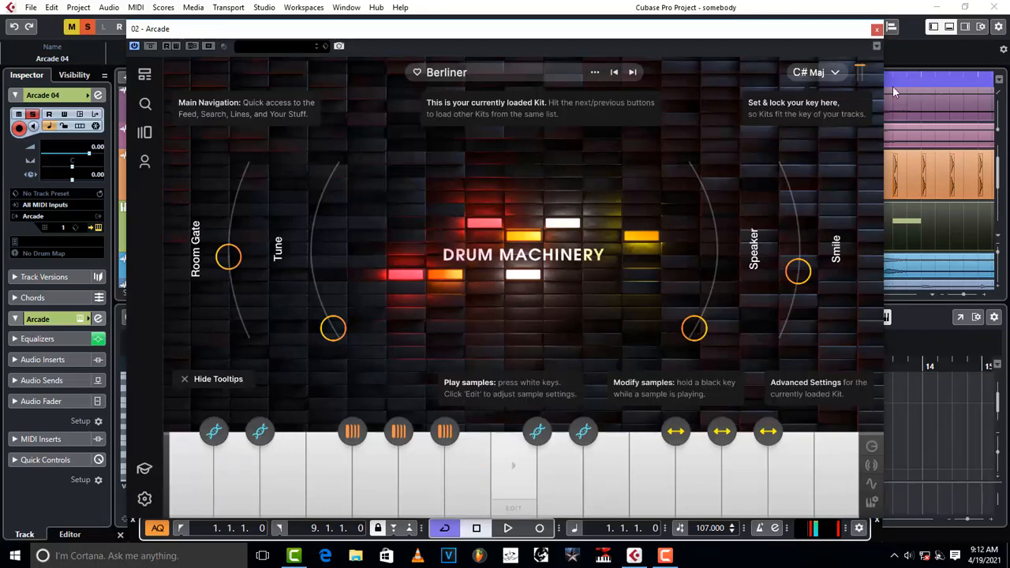
{"action": "left_click", "coordinate": [875, 31]}
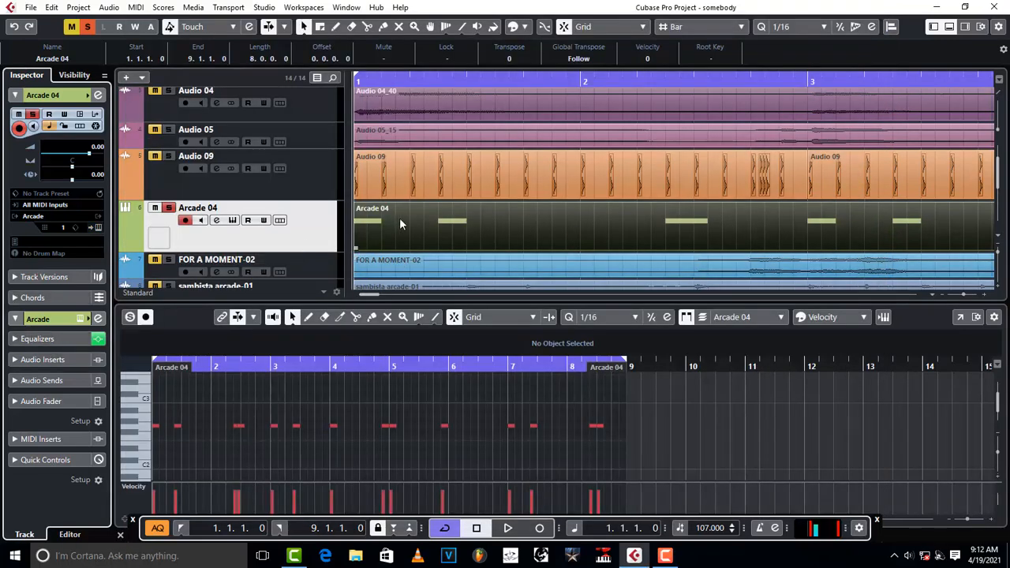
Step: Reopen the Arcade instrument, audition the Berliner kit's samples on its lowest white keys and close the instrument
{"action": "scroll", "coordinate": [430, 229], "scroll_direction": "down", "scroll_amount": 1}
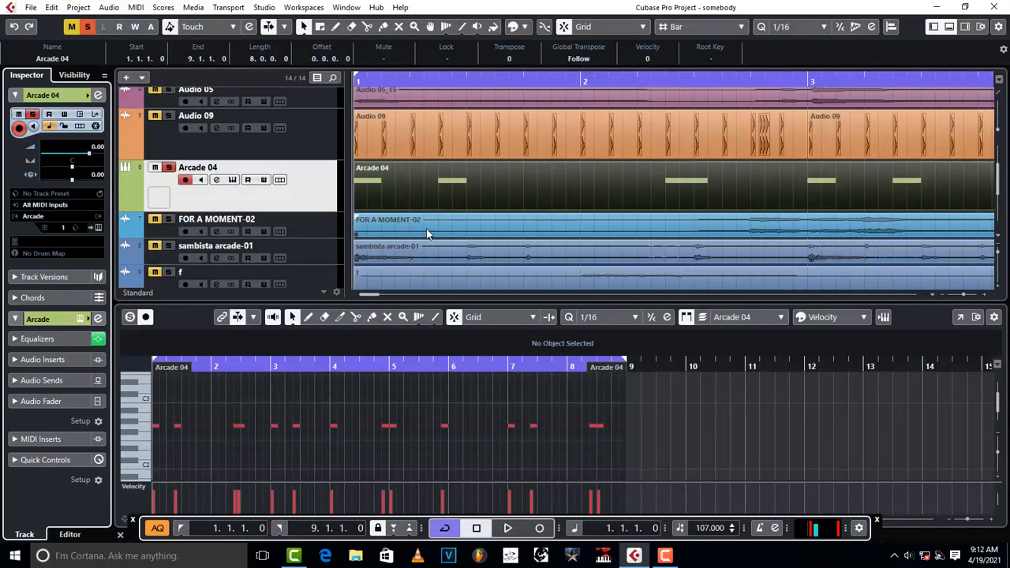
{"action": "left_click", "coordinate": [98, 227]}
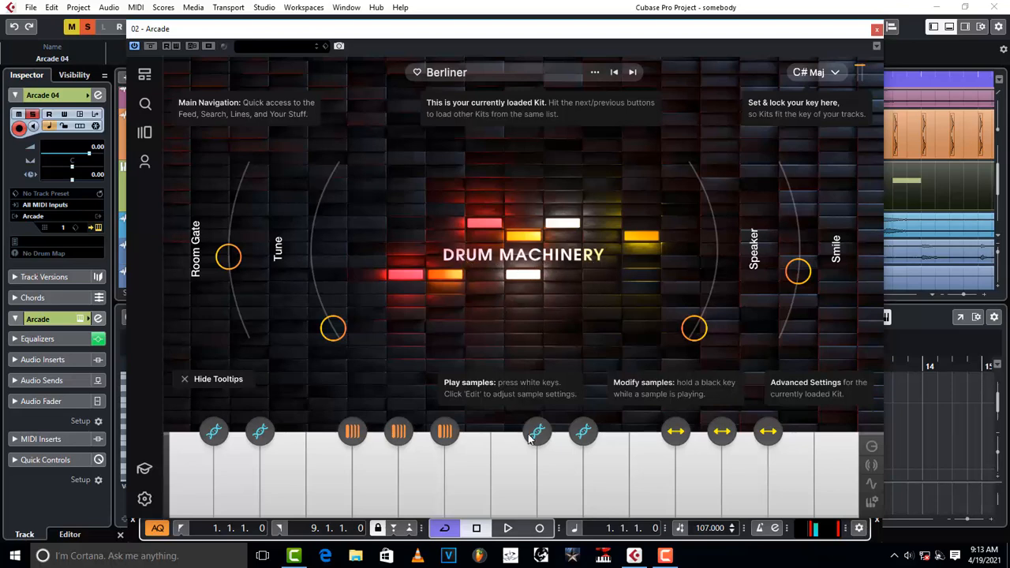
{"action": "left_click", "coordinate": [291, 481]}
{"action": "left_click", "coordinate": [277, 483]}
{"action": "left_click", "coordinate": [275, 484]}
{"action": "left_click", "coordinate": [240, 476]}
{"action": "left_click", "coordinate": [309, 477]}
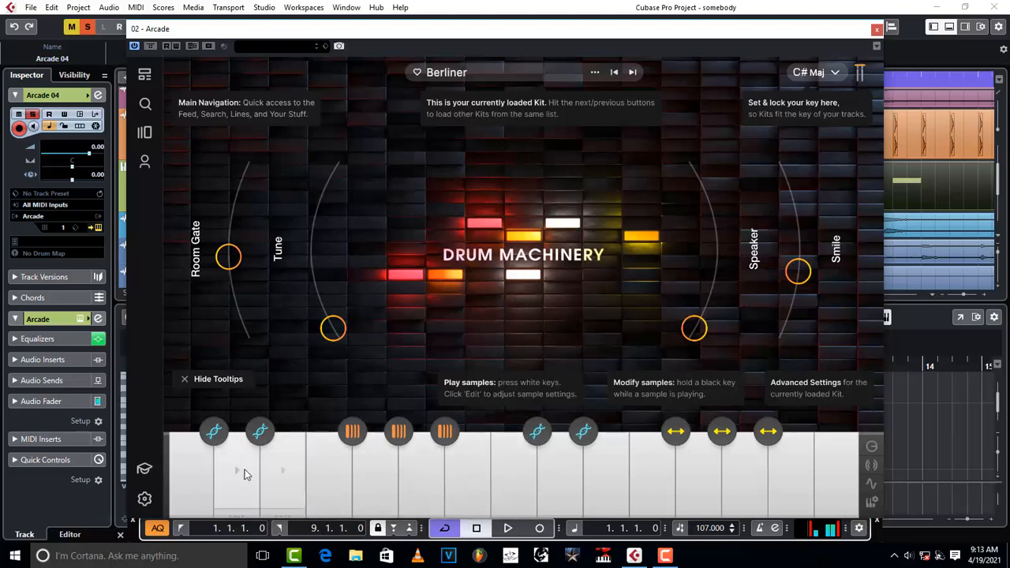
{"action": "left_click", "coordinate": [243, 471]}
{"action": "left_click", "coordinate": [196, 469]}
{"action": "left_click", "coordinate": [271, 477]}
{"action": "left_click", "coordinate": [325, 481]}
{"action": "left_click", "coordinate": [277, 481]}
{"action": "left_click", "coordinate": [227, 480]}
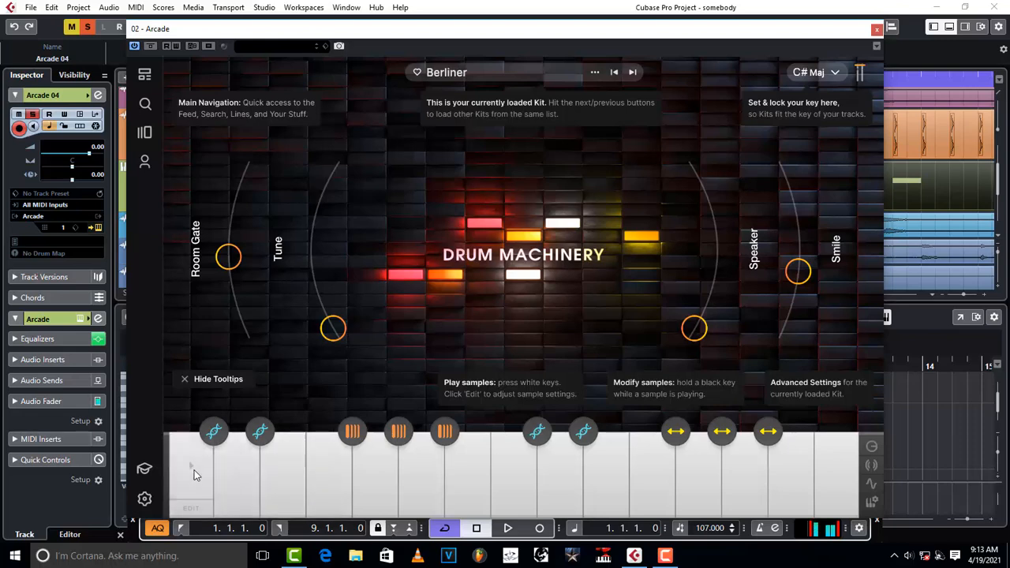
{"action": "left_click", "coordinate": [877, 30]}
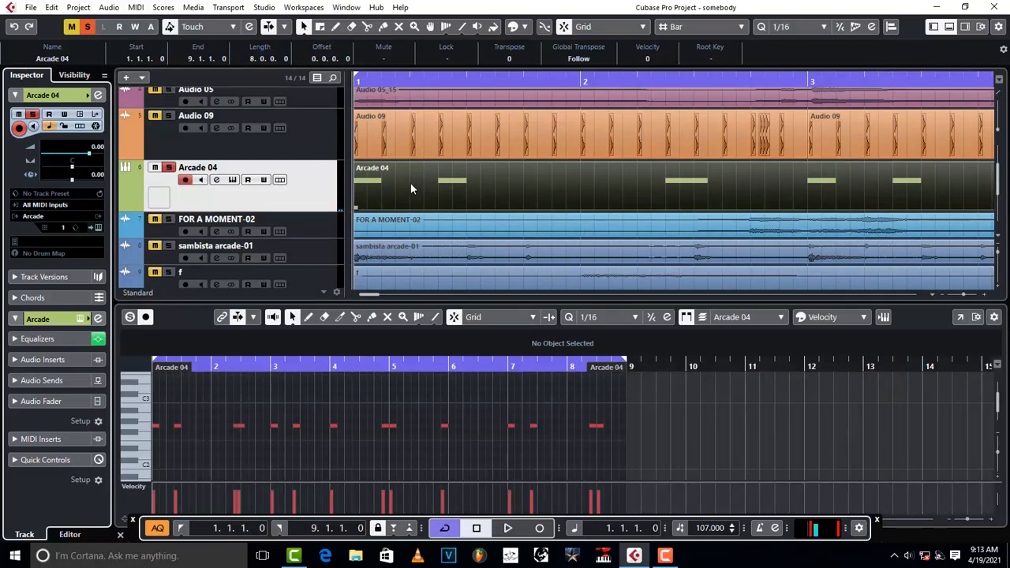
Step: Open the Arcade 04 part in a separate Key Editor window, transpose all its notes down a few semitones and close the window
{"action": "left_click", "coordinate": [960, 316]}
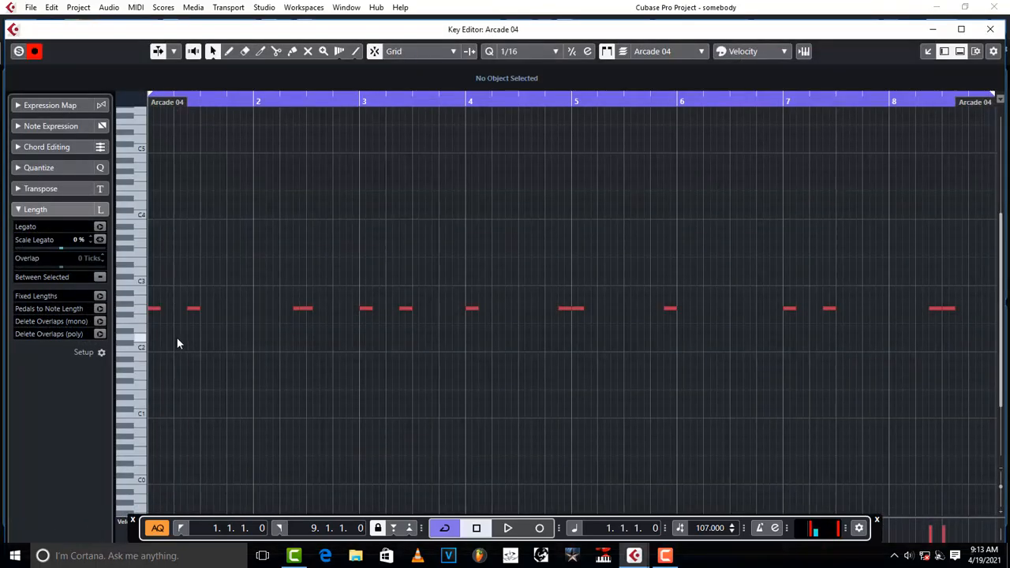
{"action": "scroll", "coordinate": [177, 337], "scroll_direction": "down", "scroll_amount": 5}
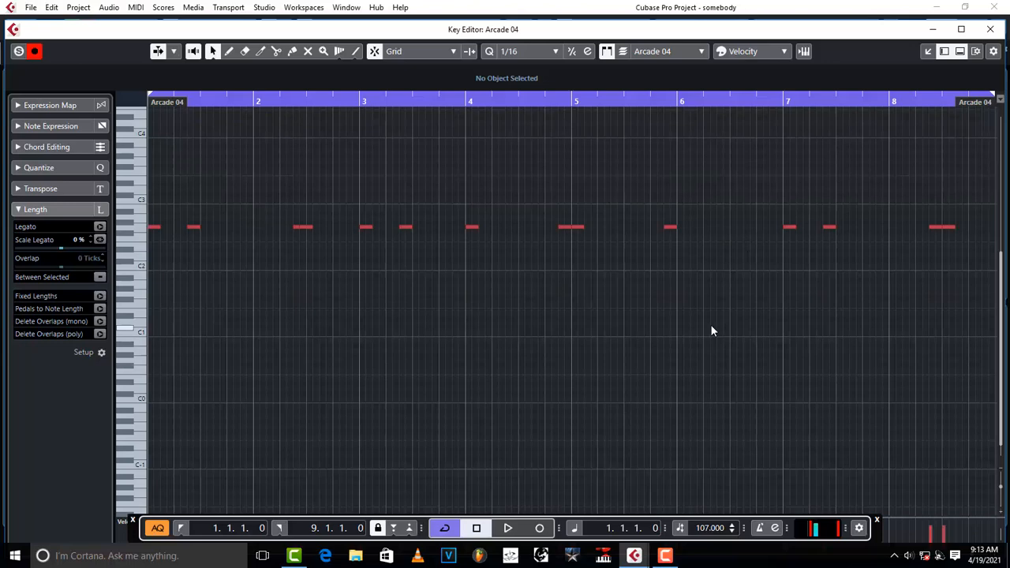
{"action": "key", "text": "ctrl+a"}
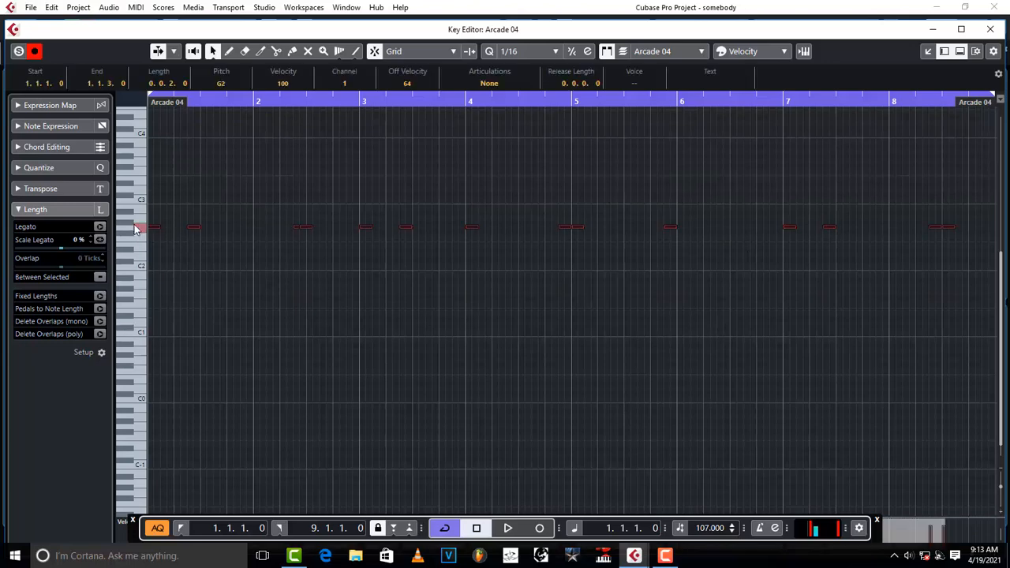
{"action": "key", "text": "Down"}
{"action": "key", "text": "Up"}
{"action": "key", "text": "Up"}
{"action": "key", "text": "Down"}
{"action": "key", "text": "Down"}
{"action": "key", "text": "Down"}
{"action": "key", "text": "Down"}
{"action": "left_click", "coordinate": [991, 29]}
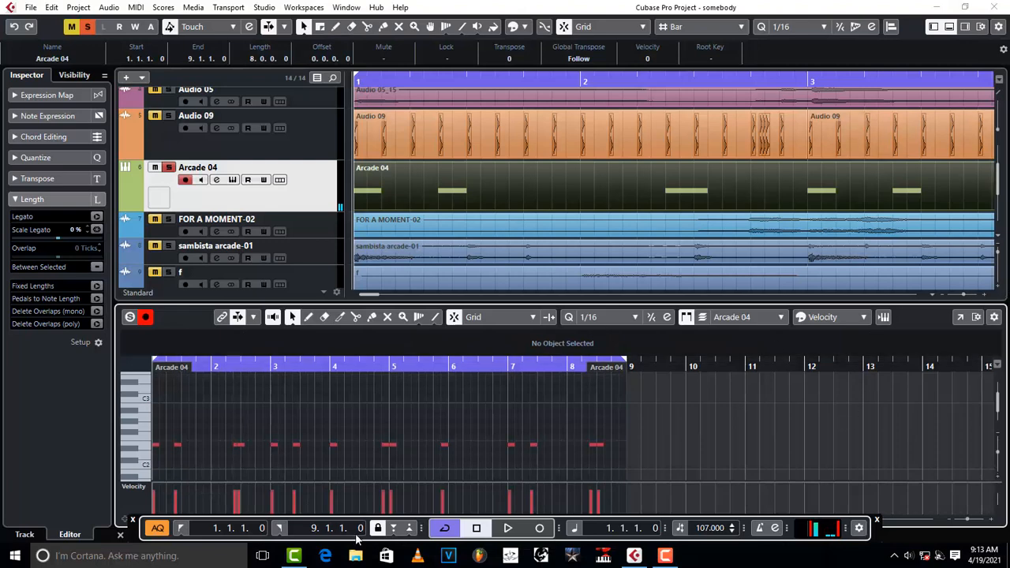
Step: Switch the solo from Arcade 04 to FOR A MOMENT-02, play it back, stop and clear the solo
{"action": "left_click", "coordinate": [170, 172]}
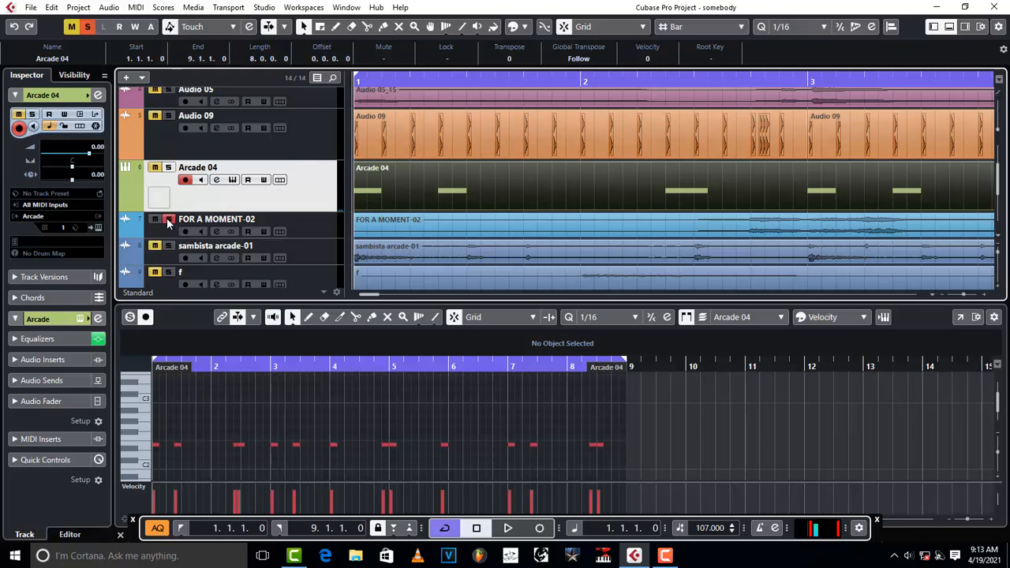
{"action": "key", "text": "space"}
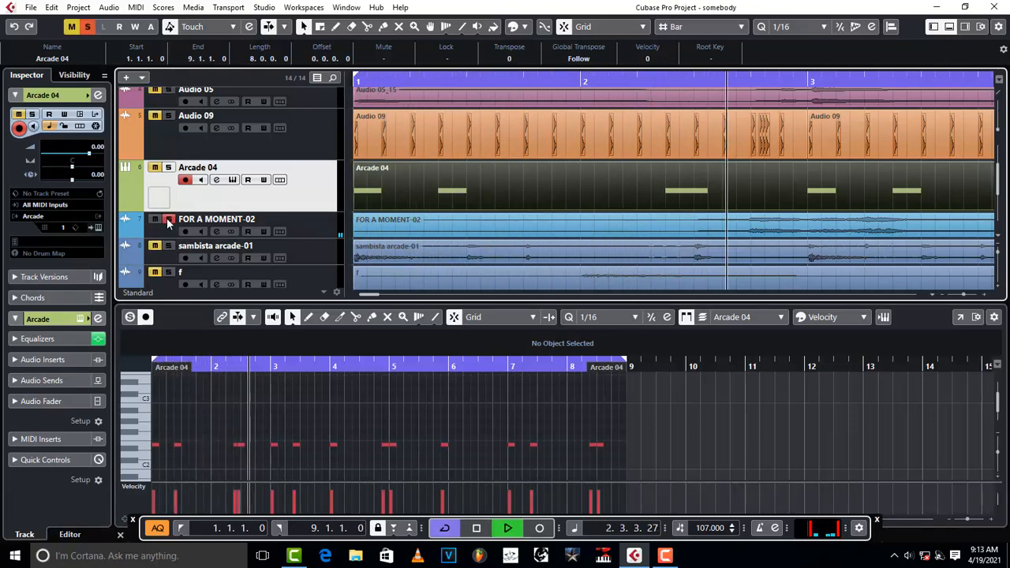
{"action": "key", "text": "space"}
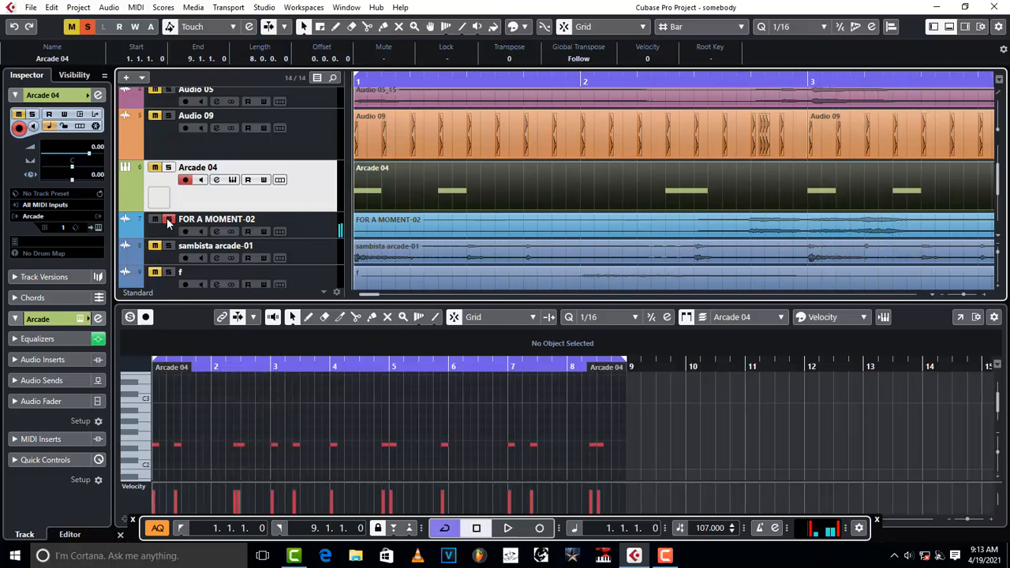
{"action": "left_click", "coordinate": [168, 220]}
Step: Solo the sambista arcade-01 track, play it back, clear the solo and stop
{"action": "scroll", "coordinate": [174, 231], "scroll_direction": "down", "scroll_amount": 3}
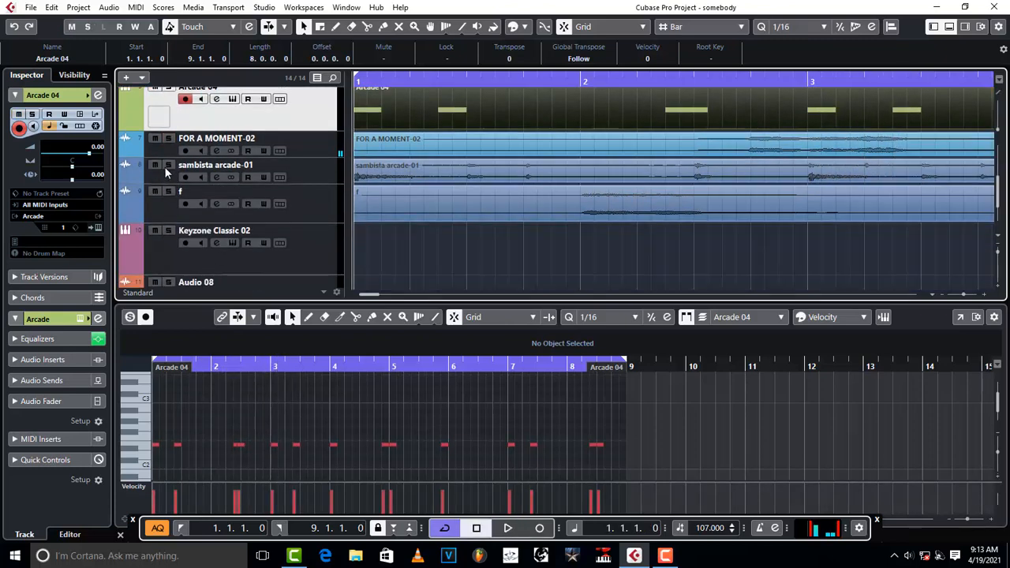
{"action": "left_click", "coordinate": [168, 166]}
{"action": "key", "text": "space"}
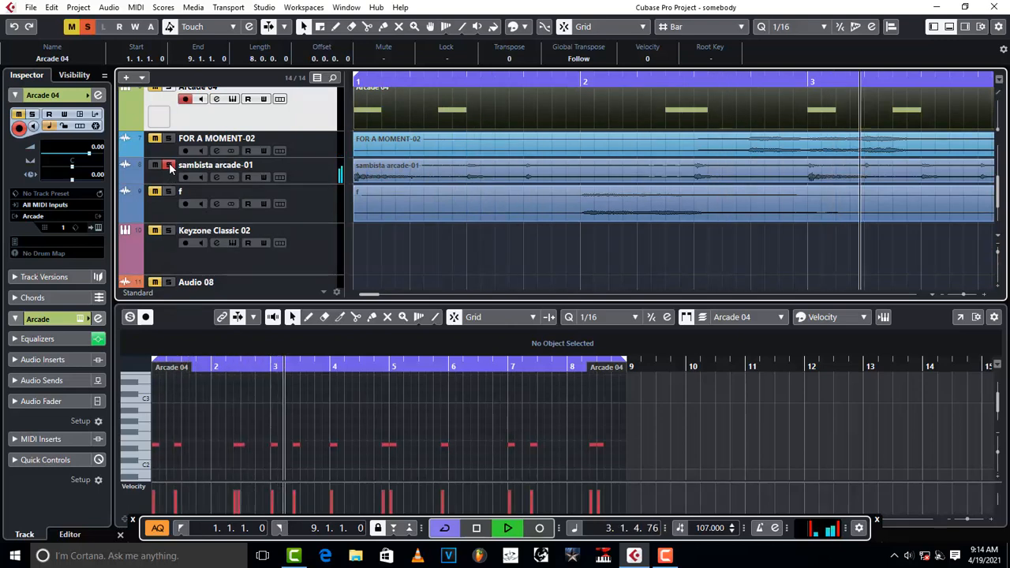
{"action": "left_click", "coordinate": [169, 166]}
{"action": "key", "text": "space"}
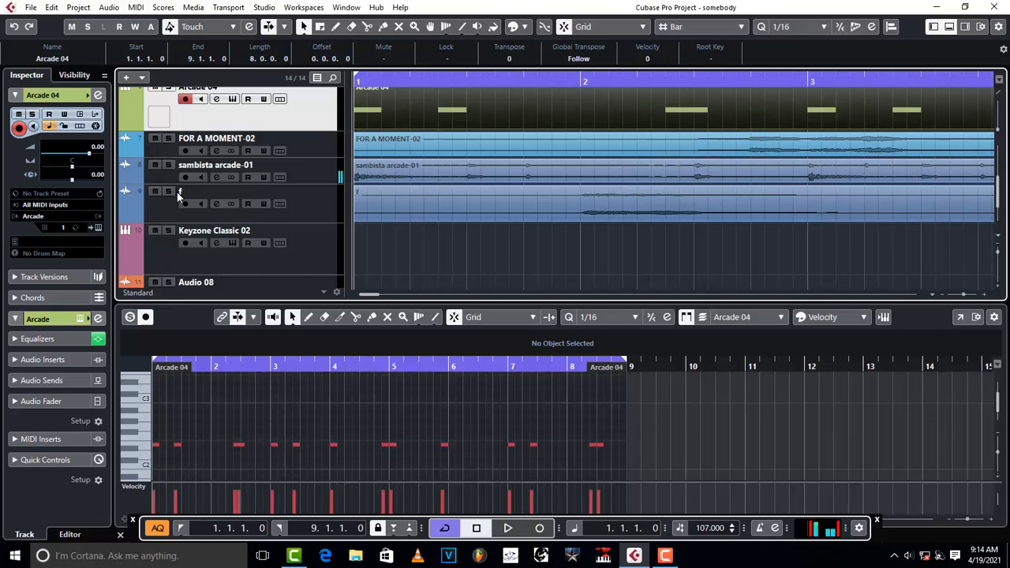
Step: Solo track f, play it back, stop and clear the solo, and close the docked Key Editor
{"action": "left_click", "coordinate": [170, 193]}
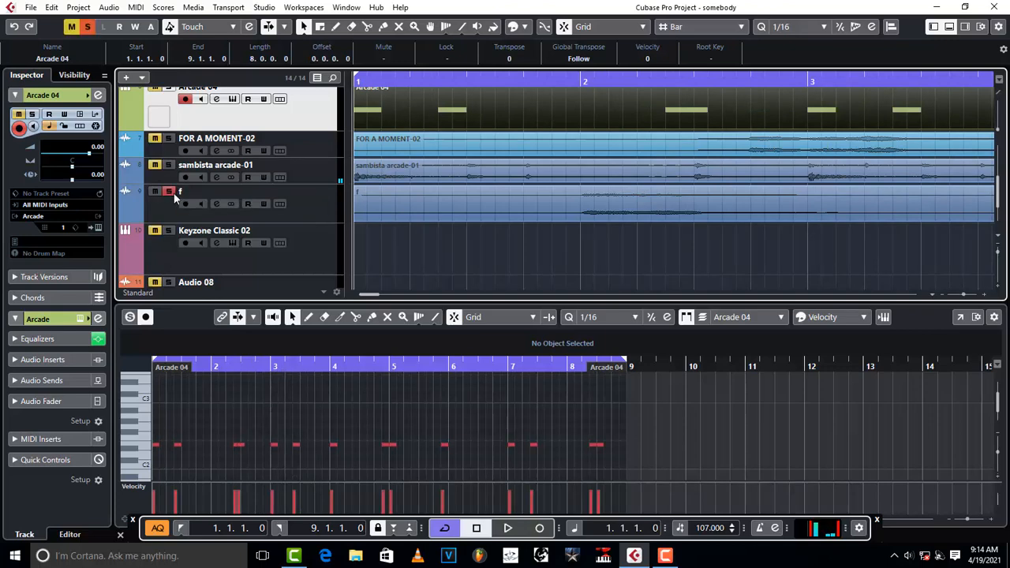
{"action": "key", "text": "space"}
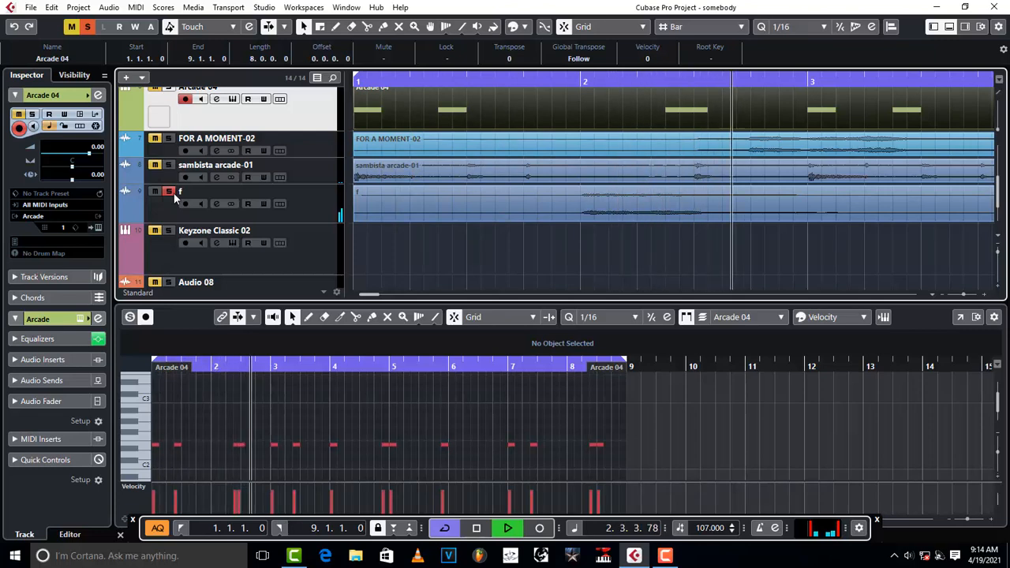
{"action": "key", "text": "space"}
{"action": "left_click", "coordinate": [169, 193]}
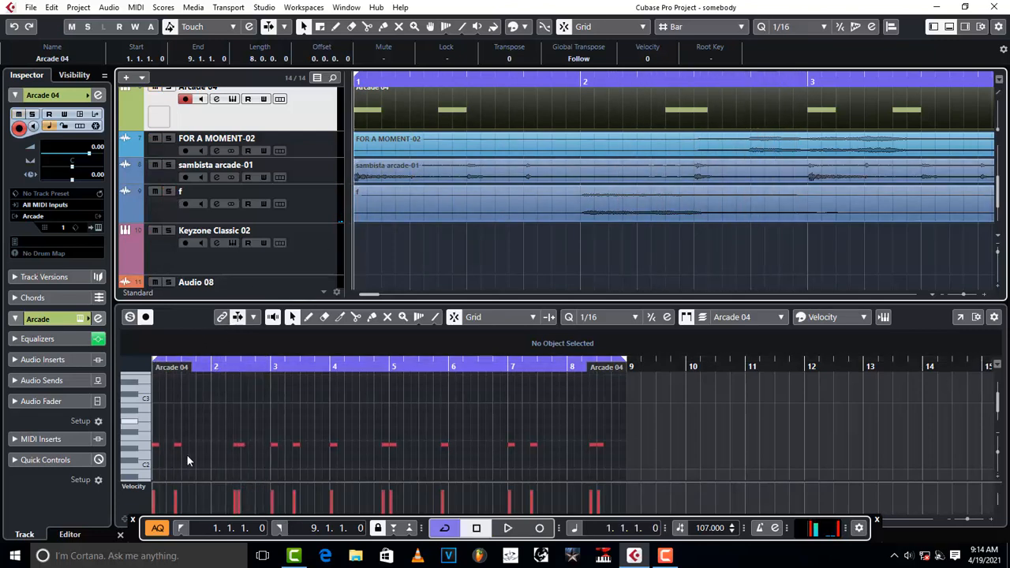
{"action": "left_click", "coordinate": [119, 536]}
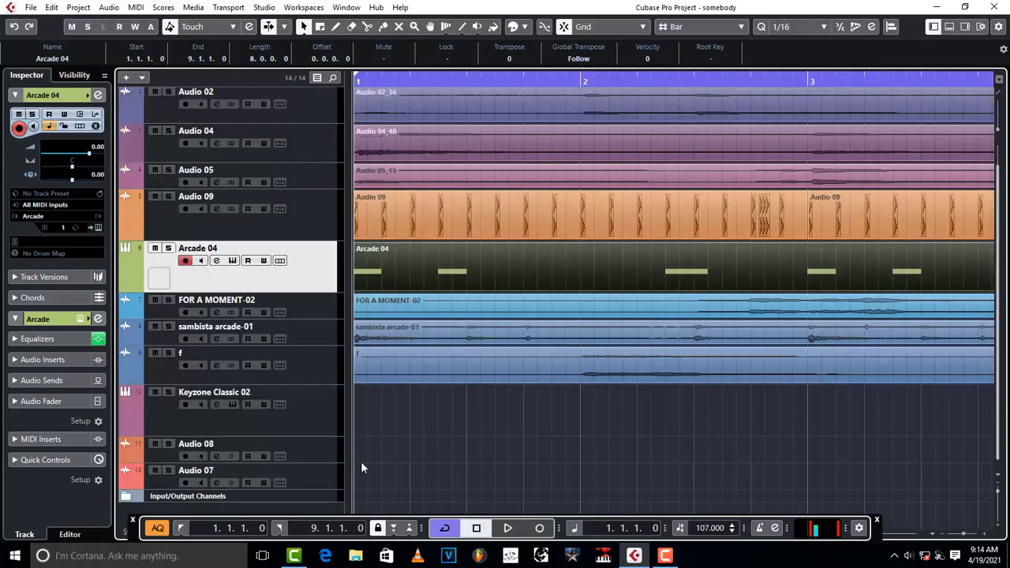
Step: Lower the volume of the Audio 09 track to -7.50 while the full mix plays, and stop playback
{"action": "scroll", "coordinate": [686, 399], "scroll_direction": "up", "scroll_amount": 1}
{"action": "scroll", "coordinate": [685, 400], "scroll_direction": "down", "scroll_amount": 1}
{"action": "scroll", "coordinate": [739, 300], "scroll_direction": "up", "scroll_amount": 1}
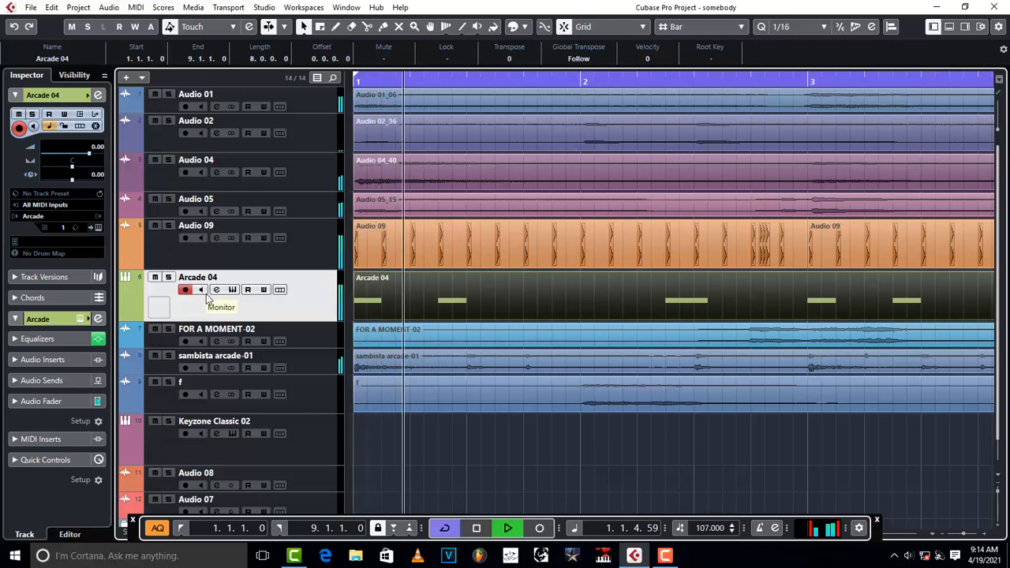
{"action": "scroll", "coordinate": [370, 344], "scroll_direction": "down", "scroll_amount": 1}
{"action": "scroll", "coordinate": [523, 347], "scroll_direction": "down", "scroll_amount": 4}
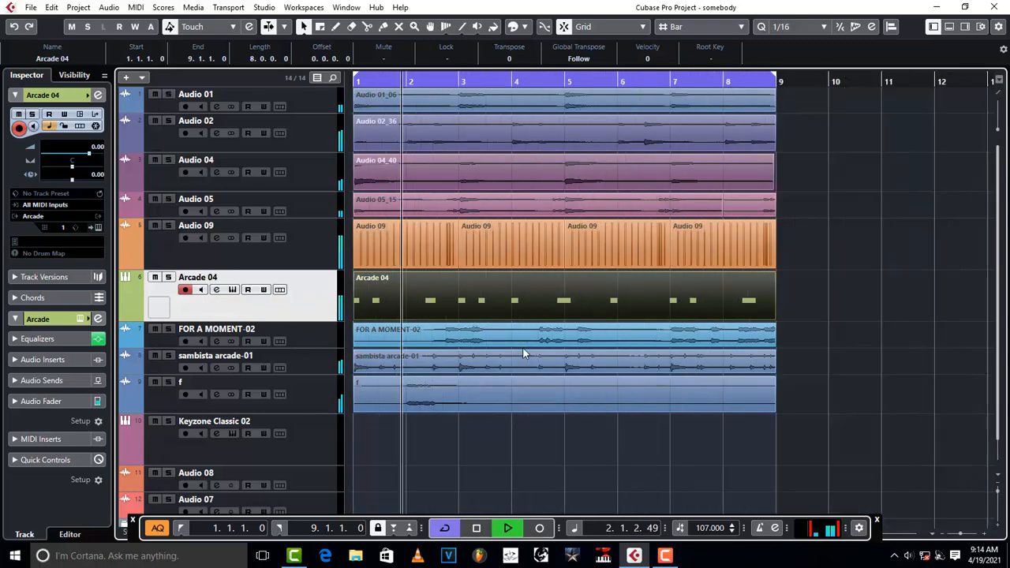
{"action": "left_click", "coordinate": [307, 256]}
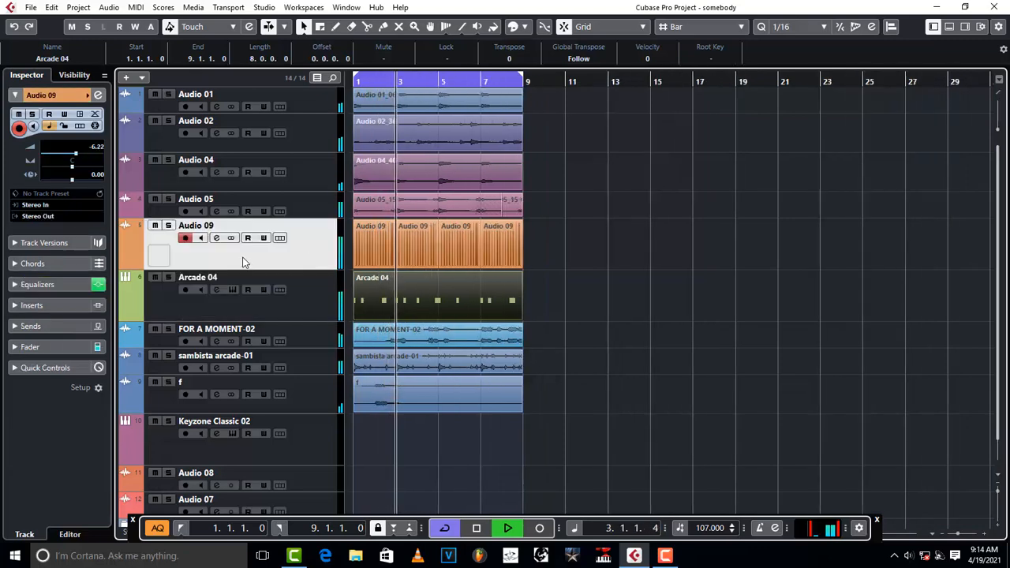
{"action": "left_click_drag", "start_coordinate": [72, 154], "coordinate": [73, 158]}
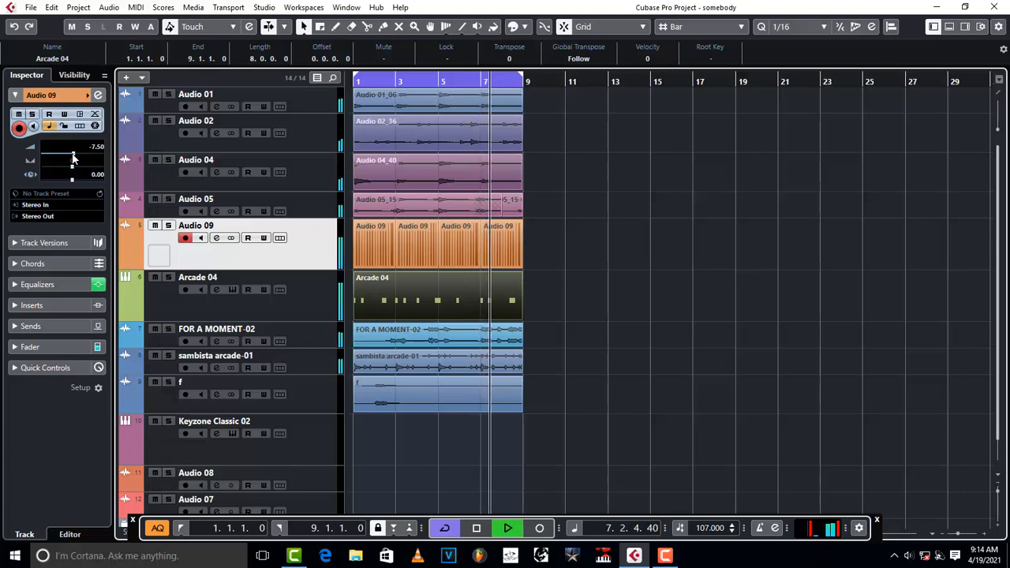
{"action": "key", "text": "space"}
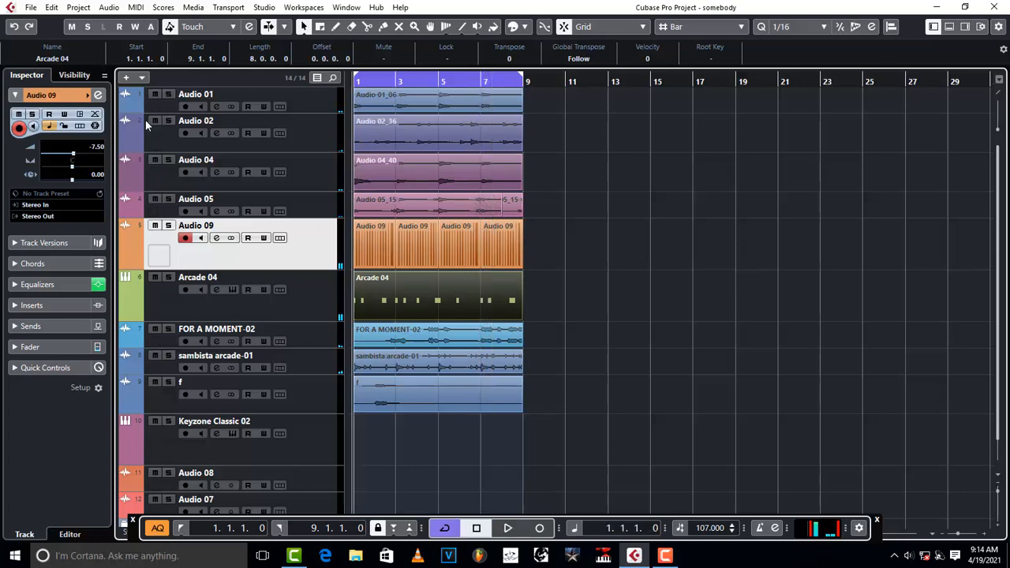
Step: Insert FabFilter Pro-L 2 in the first insert slot of the Stereo Out channel
{"action": "key", "text": "F3"}
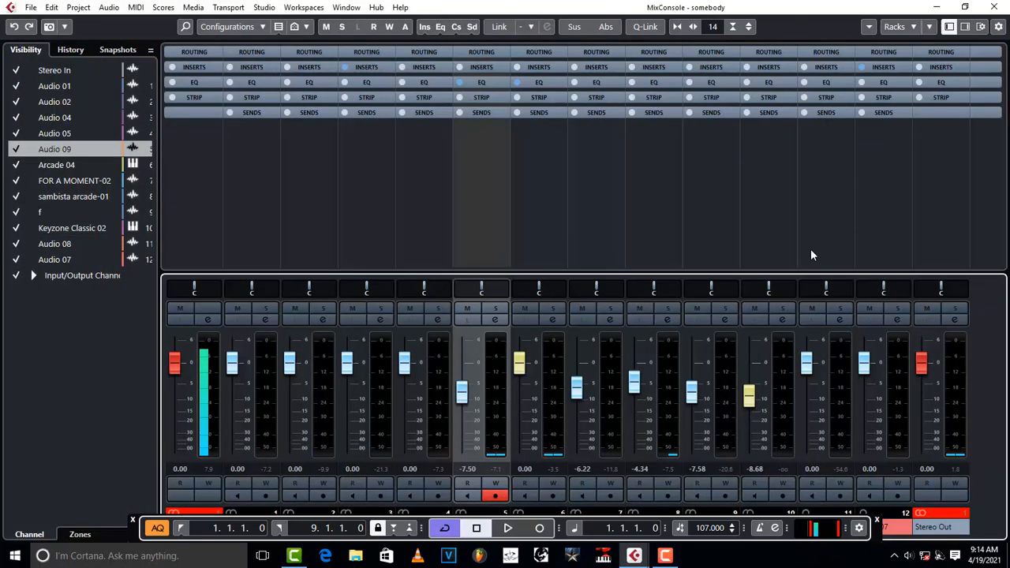
{"action": "left_click", "coordinate": [936, 530]}
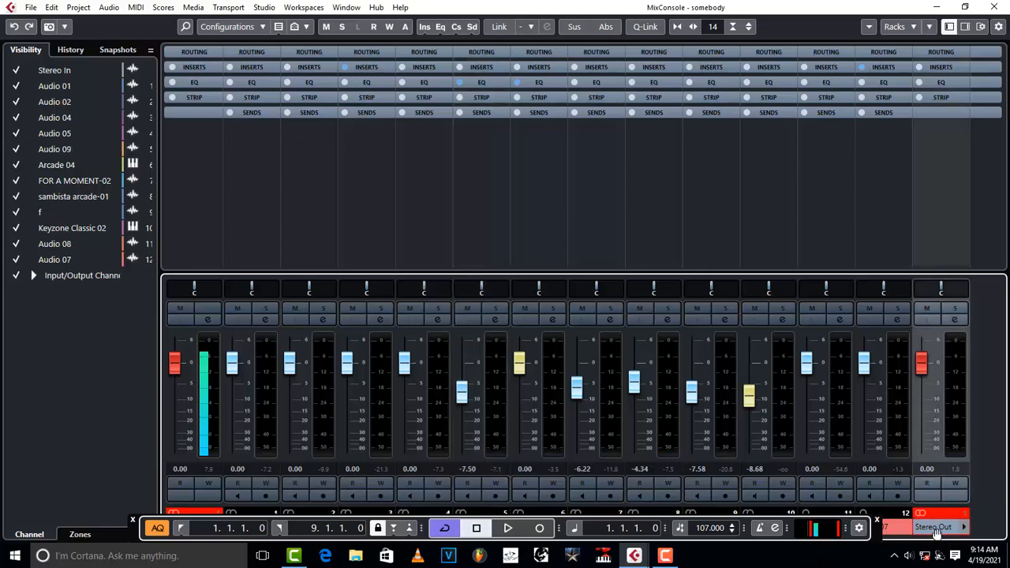
{"action": "left_click", "coordinate": [955, 320]}
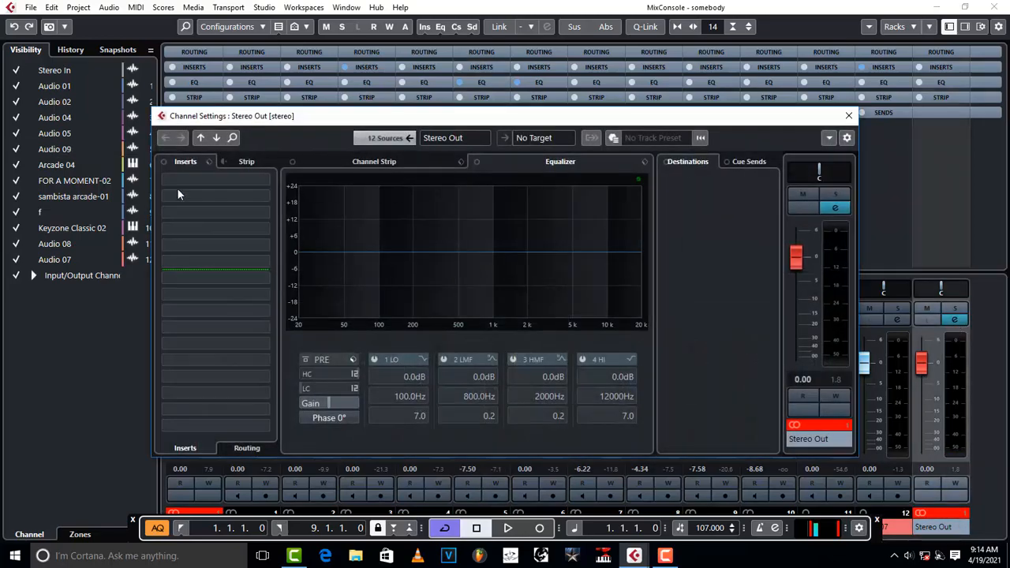
{"action": "left_click", "coordinate": [183, 180]}
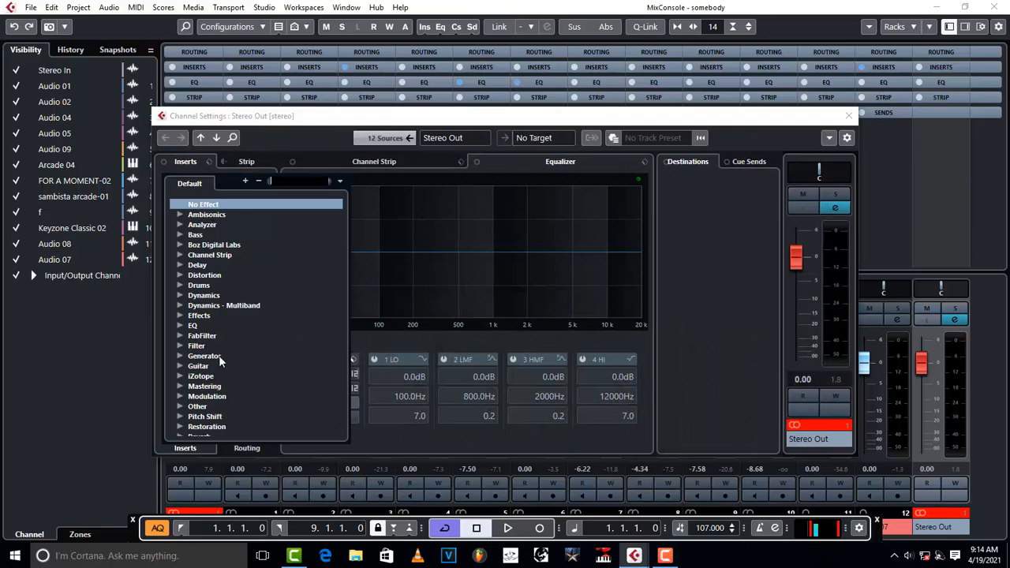
{"action": "left_click", "coordinate": [181, 336]}
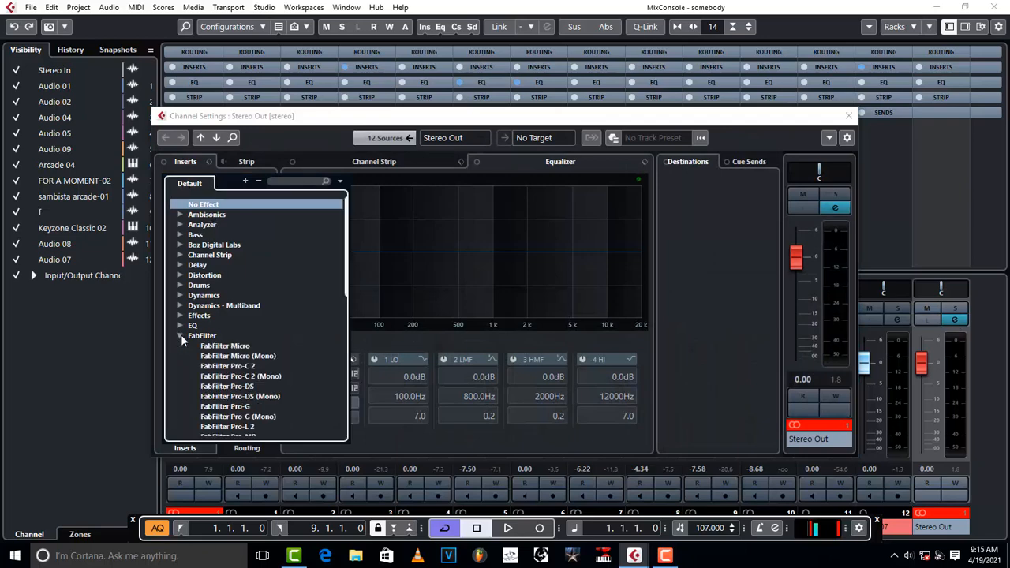
{"action": "left_click", "coordinate": [249, 427]}
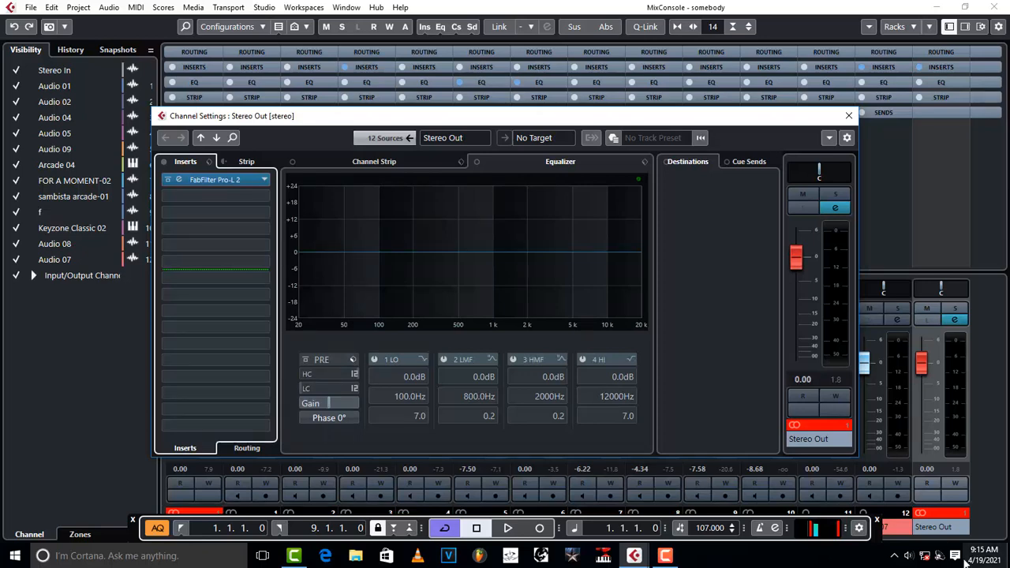
Step: Open the Pro-L 2 limiter on Stereo Out, raise its gain to about +5.8 dB and audition the mix
{"action": "left_click", "coordinate": [912, 559]}
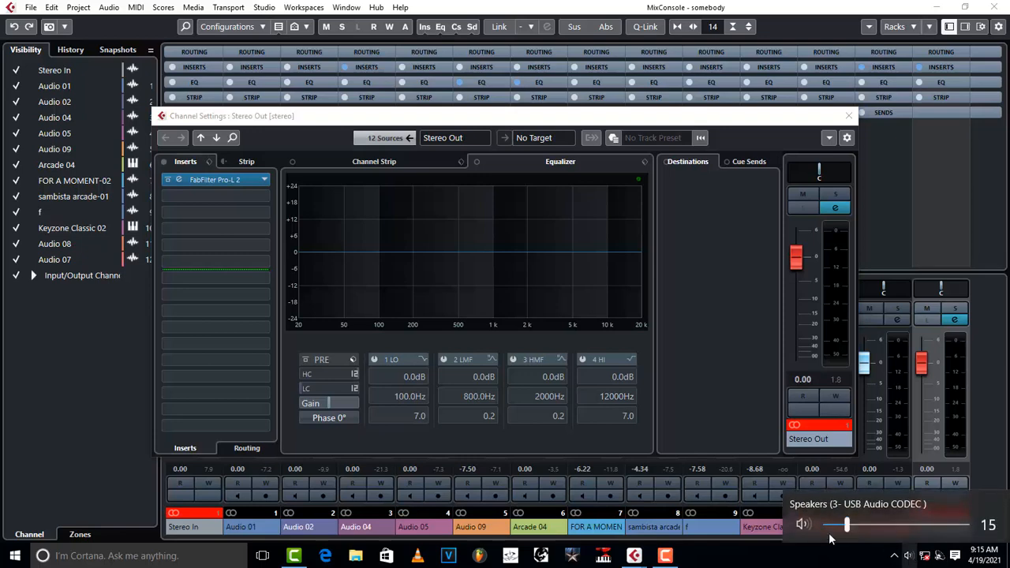
{"action": "left_click", "coordinate": [908, 557]}
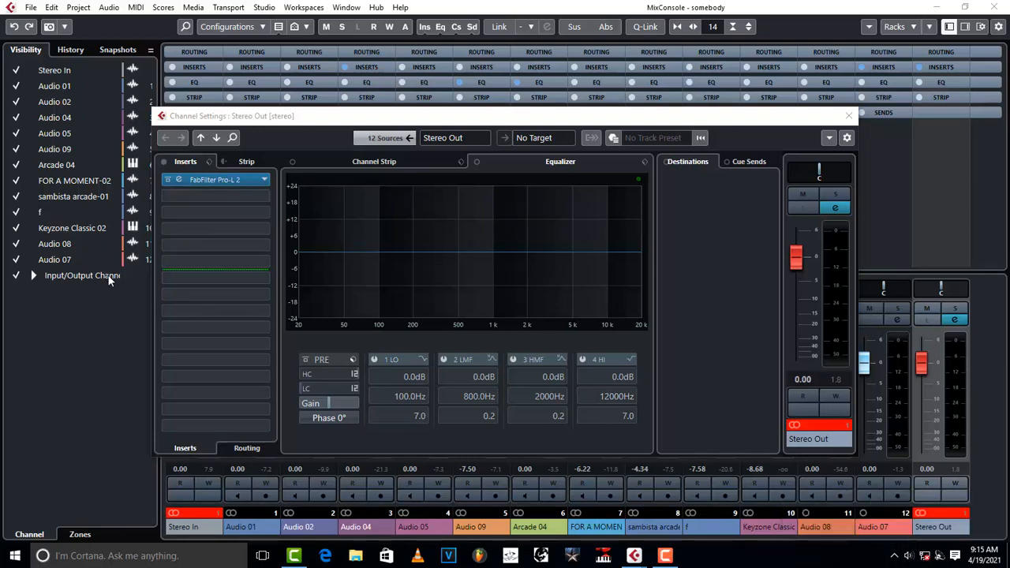
{"action": "left_click", "coordinate": [197, 181]}
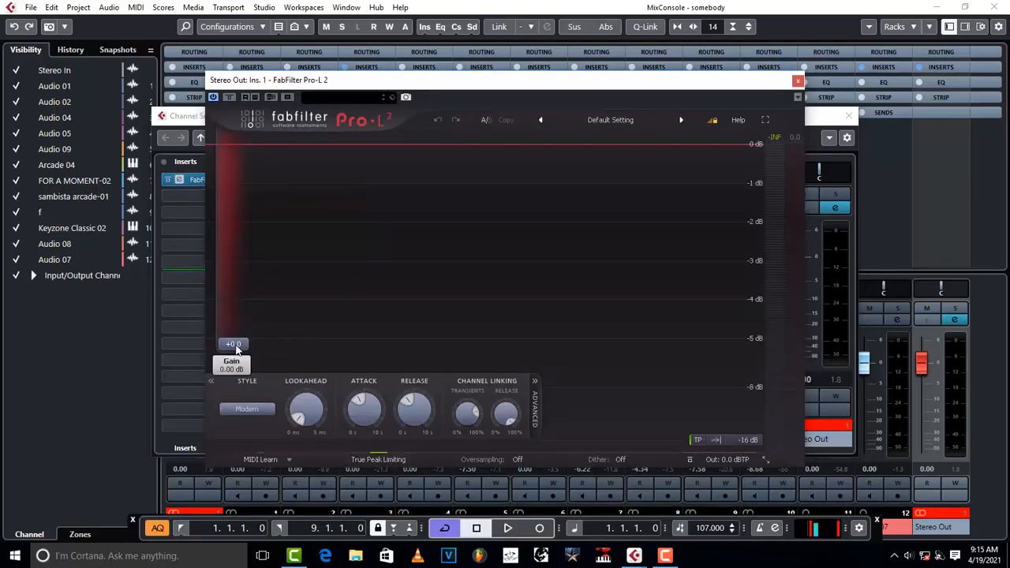
{"action": "mouse_move", "coordinate": [239, 347]}
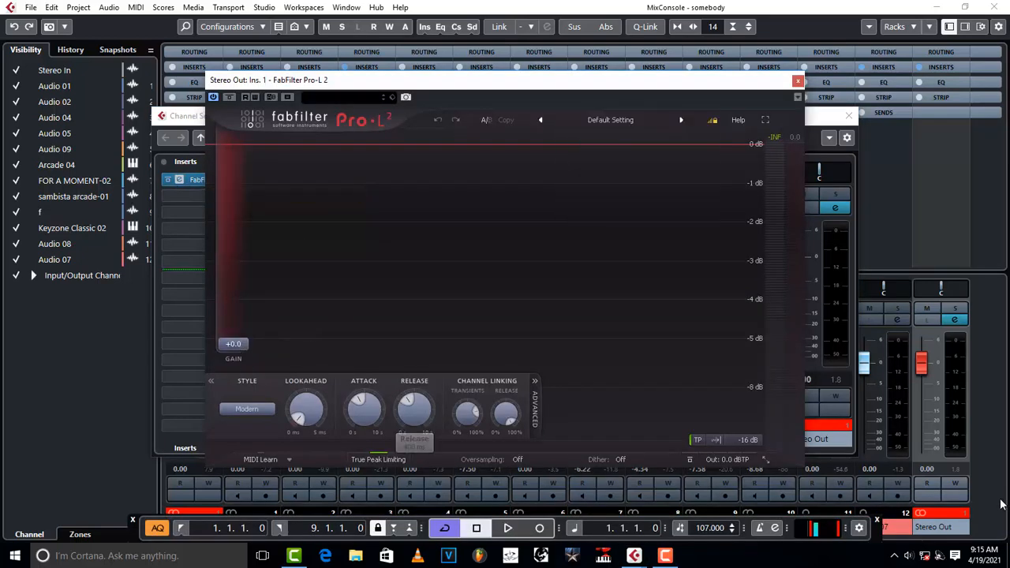
{"action": "left_click", "coordinate": [950, 521]}
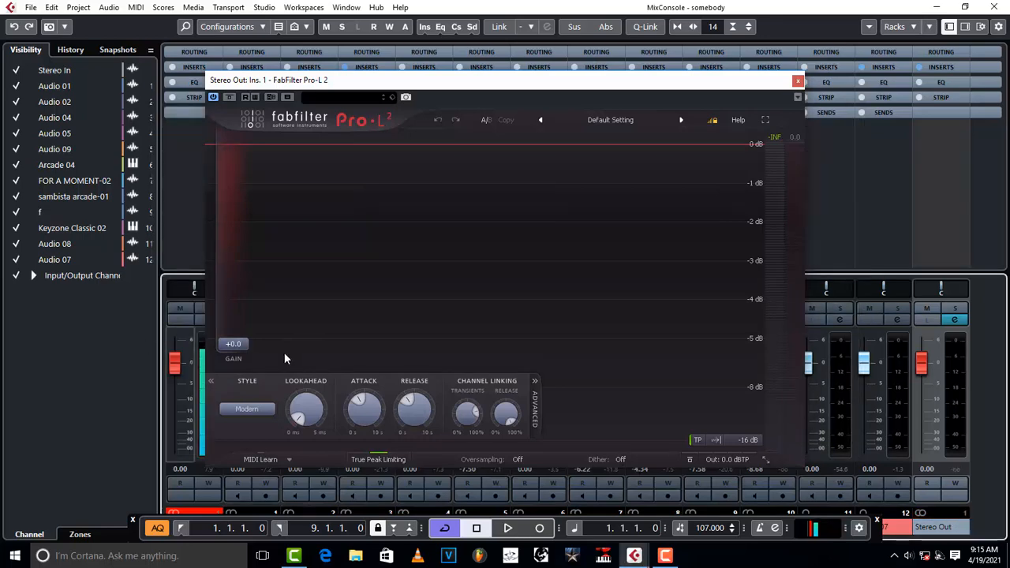
{"action": "left_click_drag", "start_coordinate": [242, 349], "coordinate": [236, 311]}
{"action": "key", "text": "space"}
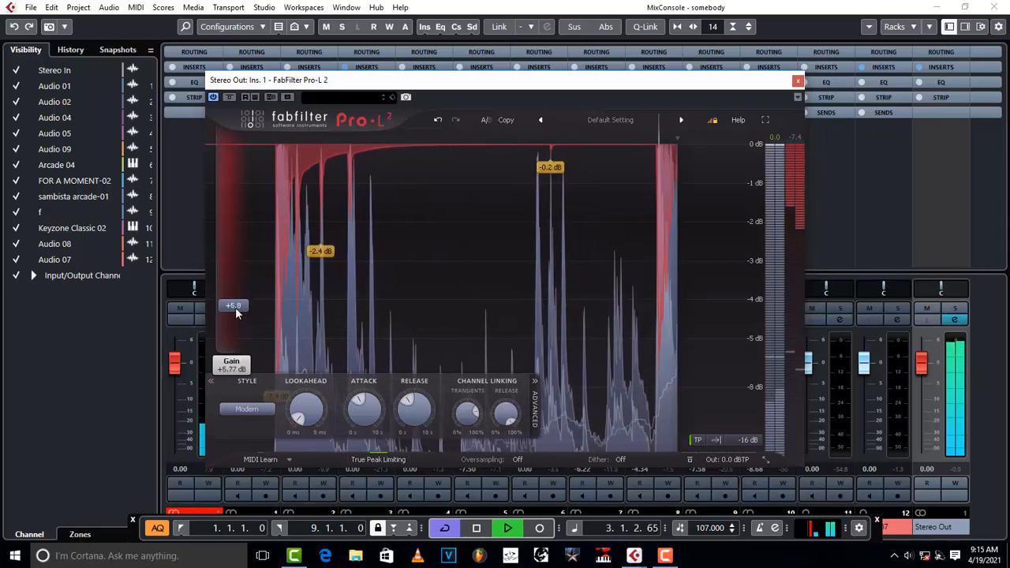
{"action": "key", "text": "space"}
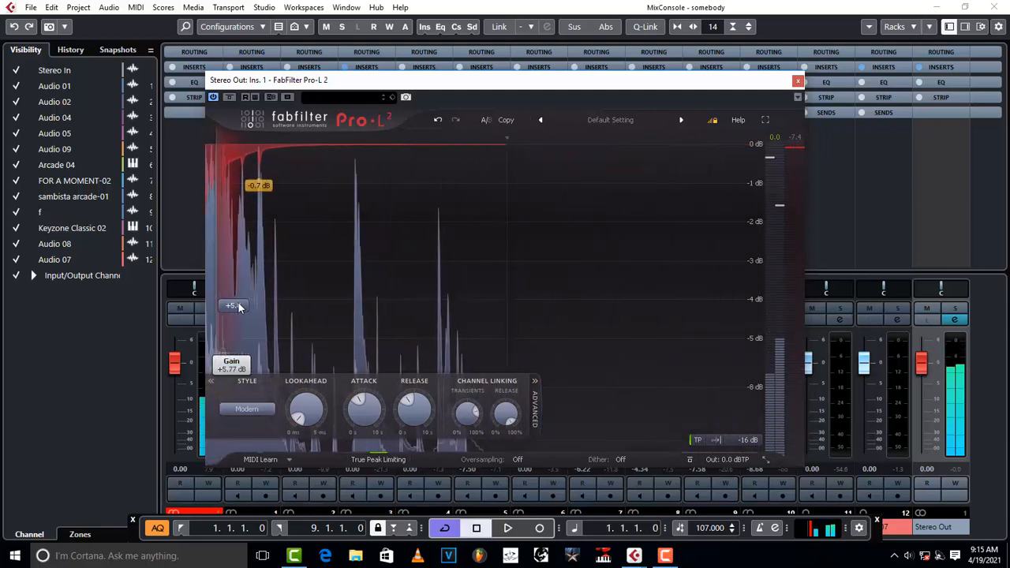
Step: Reduce the limiter's gain to about +5.0 dB, audition the mix, and close the plug-in, mixer and channel settings windows
{"action": "mouse_move", "coordinate": [239, 310]}
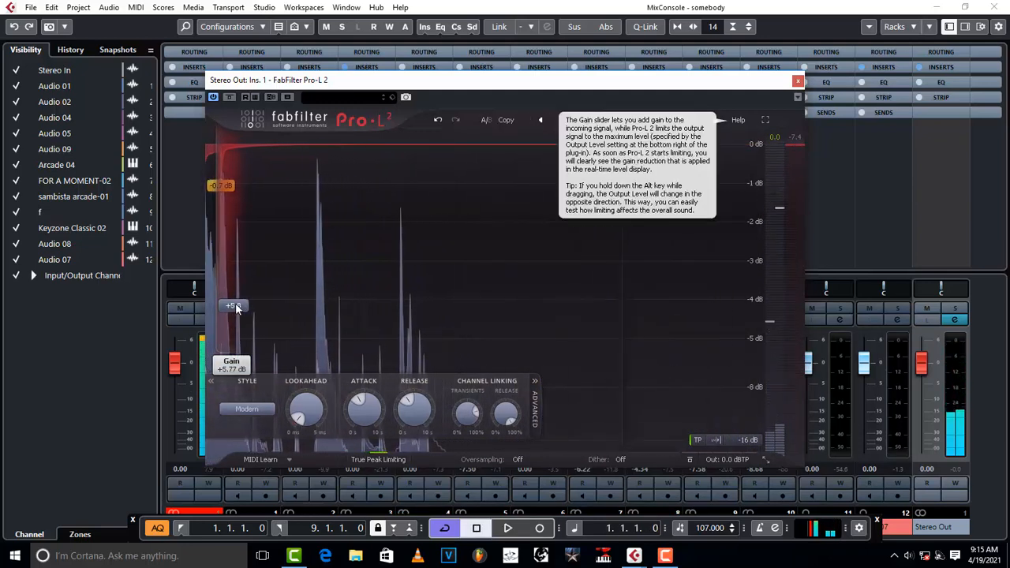
{"action": "left_click_drag", "start_coordinate": [239, 310], "coordinate": [239, 315]}
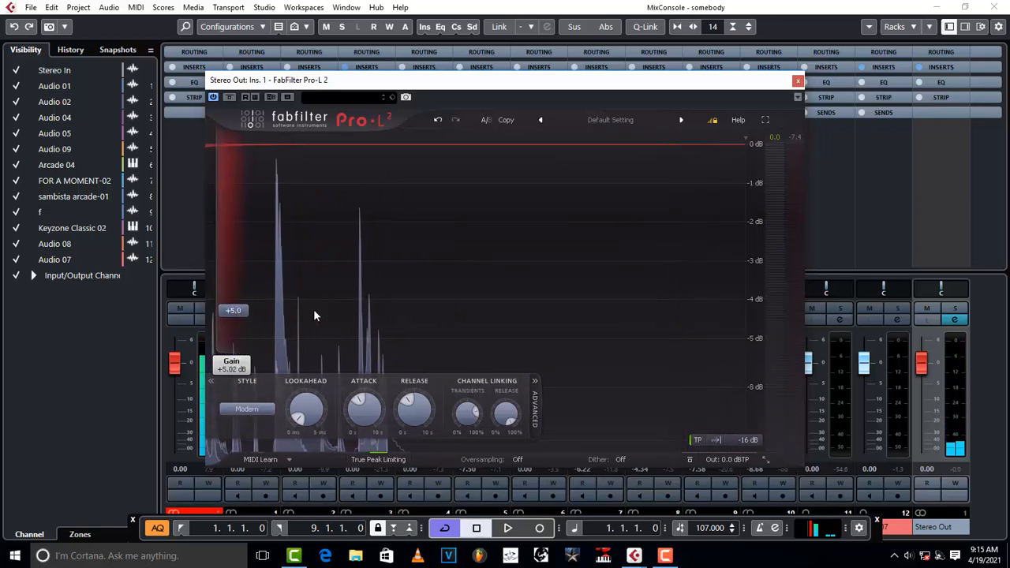
{"action": "key", "text": "space"}
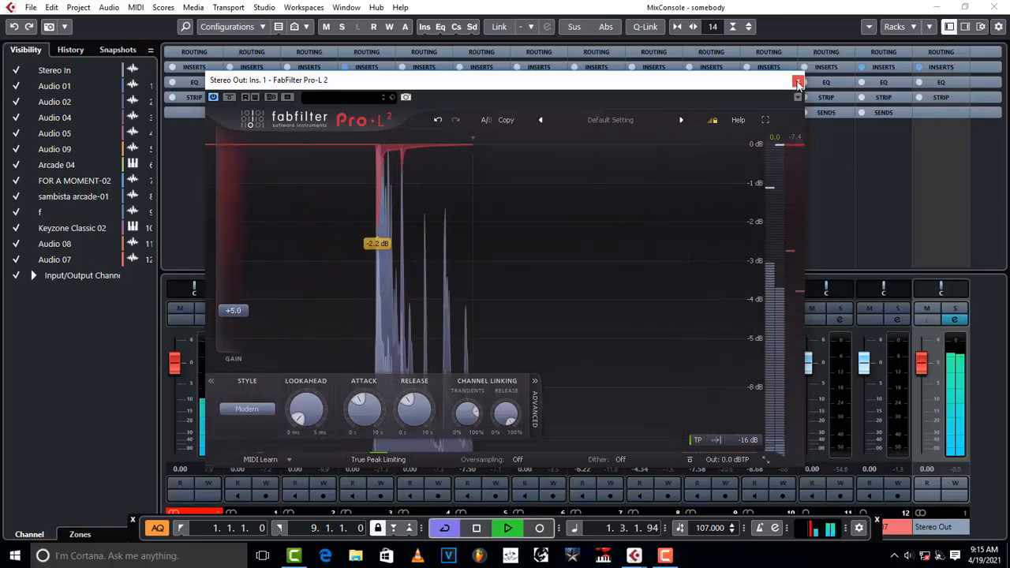
{"action": "left_click", "coordinate": [798, 83]}
{"action": "key", "text": "space"}
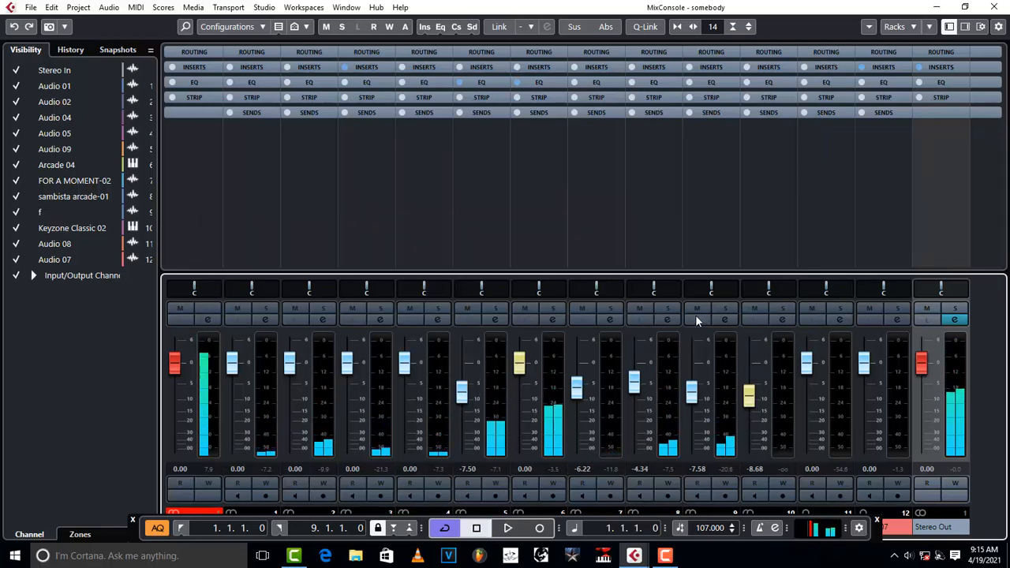
{"action": "key", "text": "F3"}
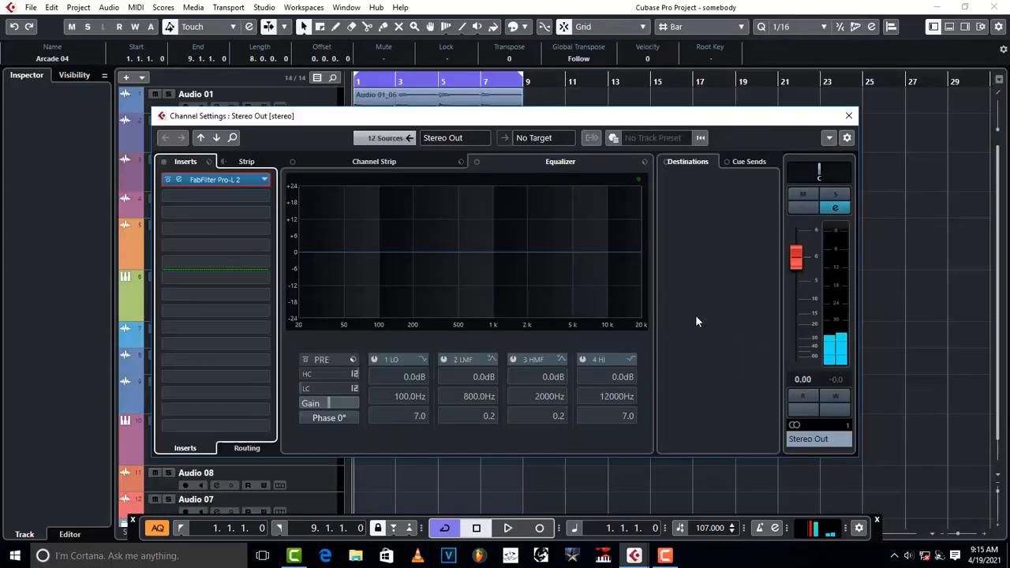
{"action": "left_click", "coordinate": [849, 117]}
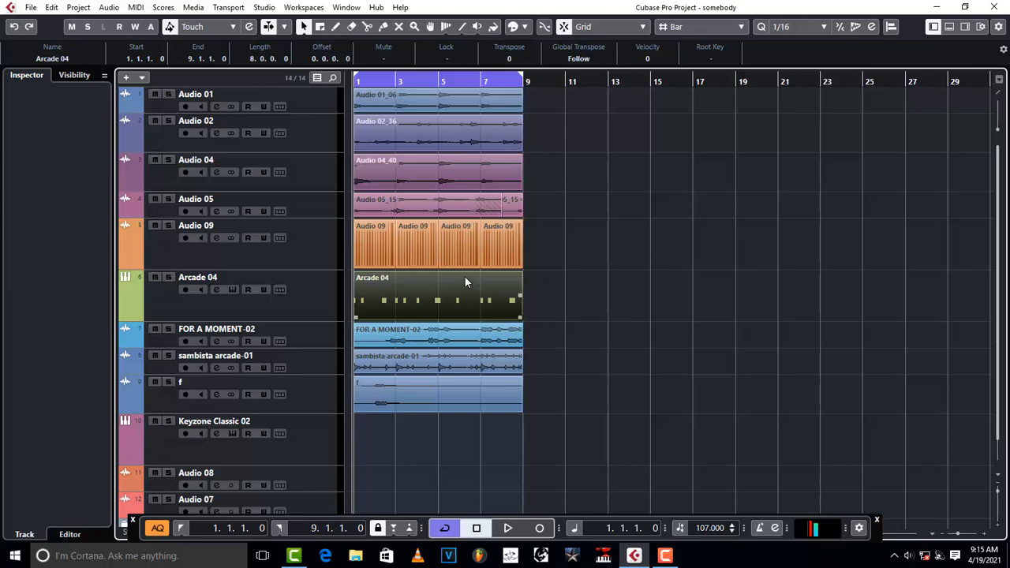
Step: Briefly solo Arcade 04 during playback and move its track above Audio 01, then stop playback
{"action": "key", "text": "h"}
{"action": "key", "text": "h"}
{"action": "key", "text": "h"}
{"action": "key", "text": "h"}
{"action": "key", "text": "h"}
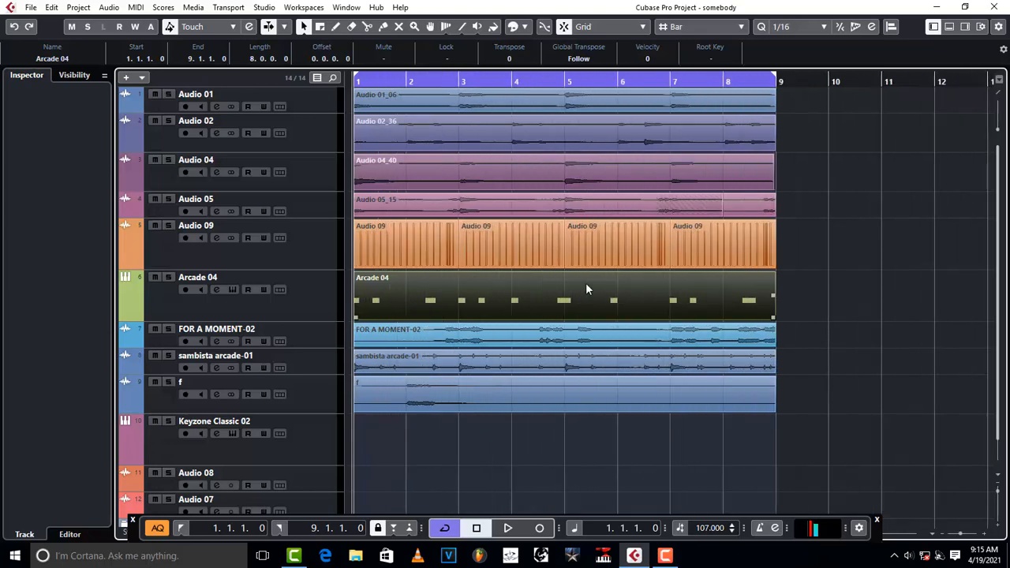
{"action": "key", "text": "space"}
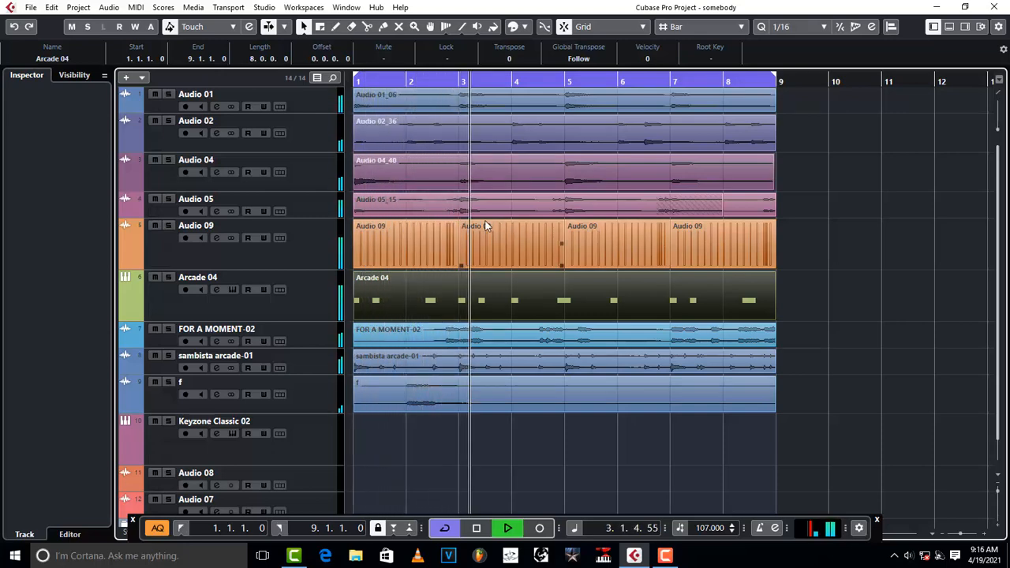
{"action": "left_click", "coordinate": [169, 278]}
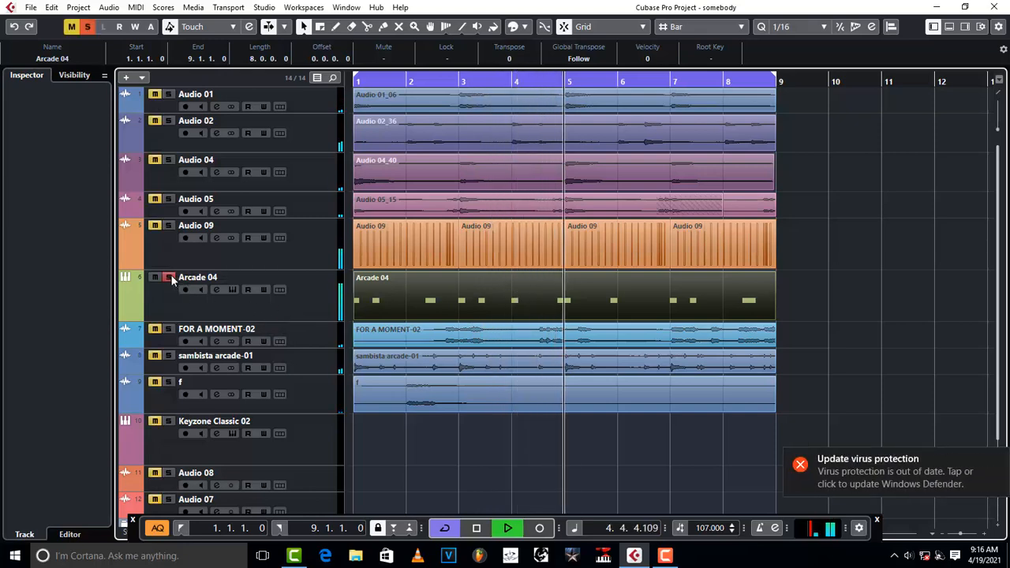
{"action": "left_click", "coordinate": [171, 278]}
{"action": "left_click_drag", "start_coordinate": [288, 315], "coordinate": [292, 101]}
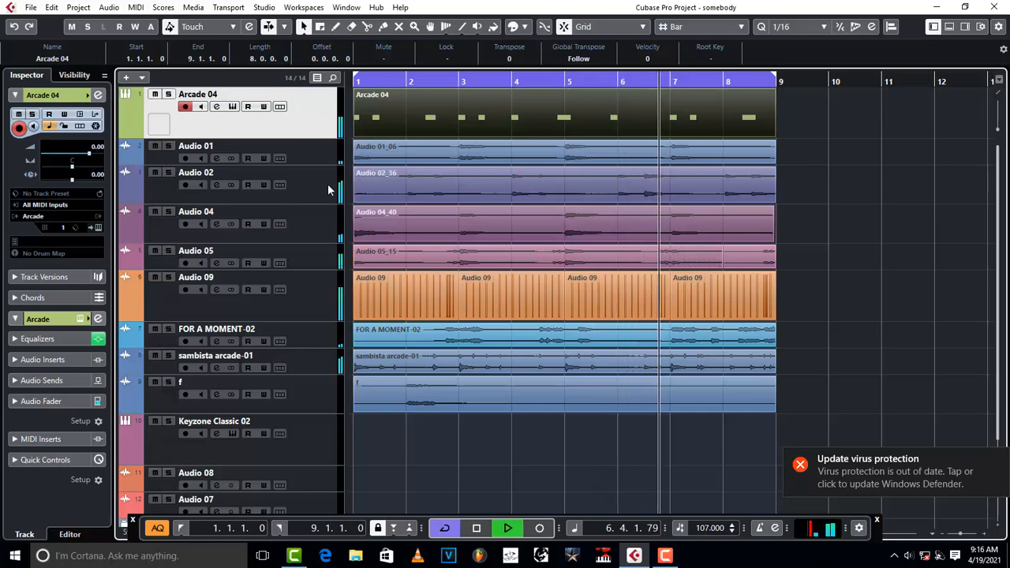
{"action": "key", "text": "space"}
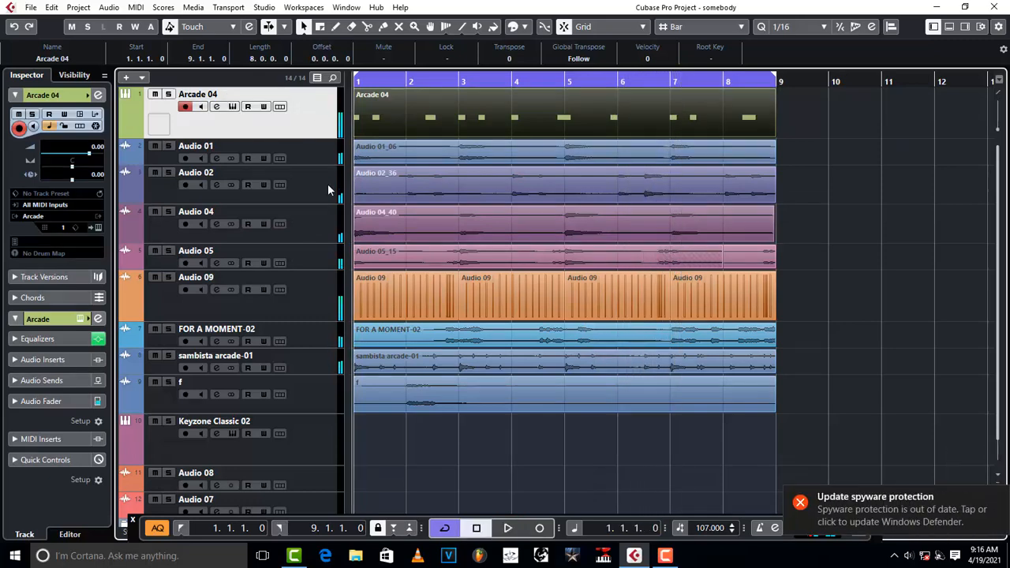
Step: Play back the reordered arrangement twice to review the full mix
{"action": "key", "text": "space"}
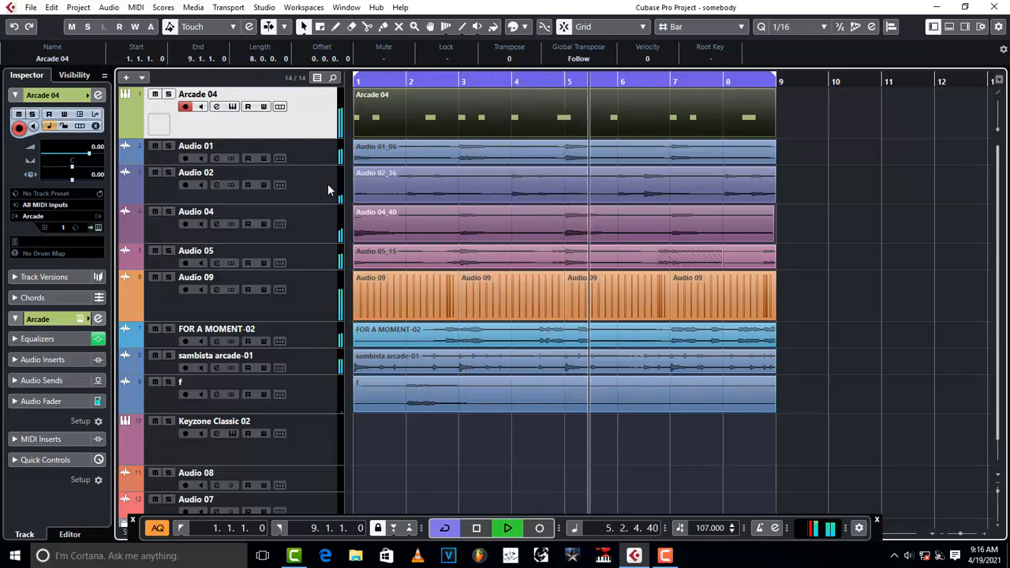
{"action": "key", "text": "space"}
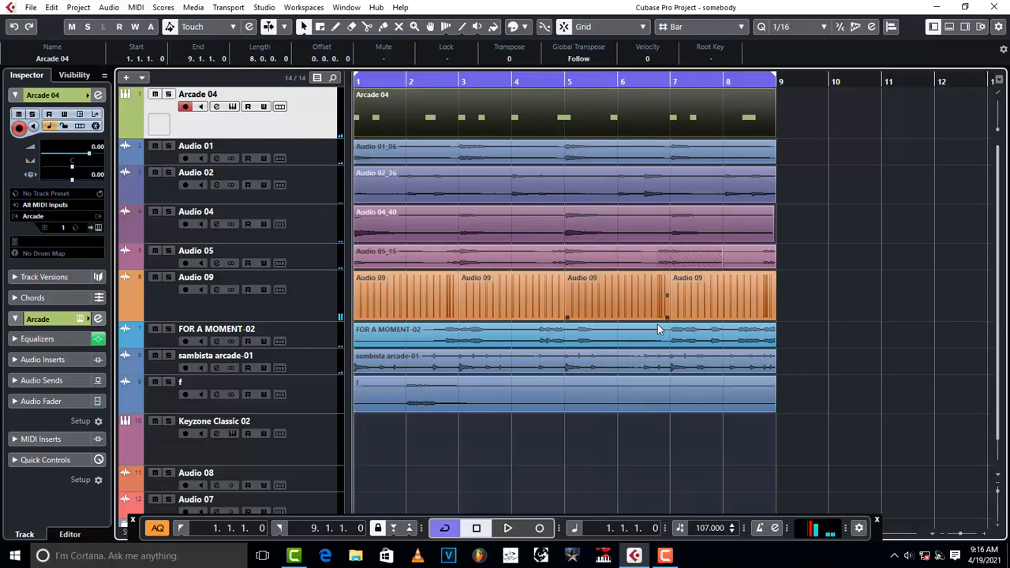
{"action": "key", "text": "g"}
{"action": "key", "text": "h"}
{"action": "key", "text": "h"}
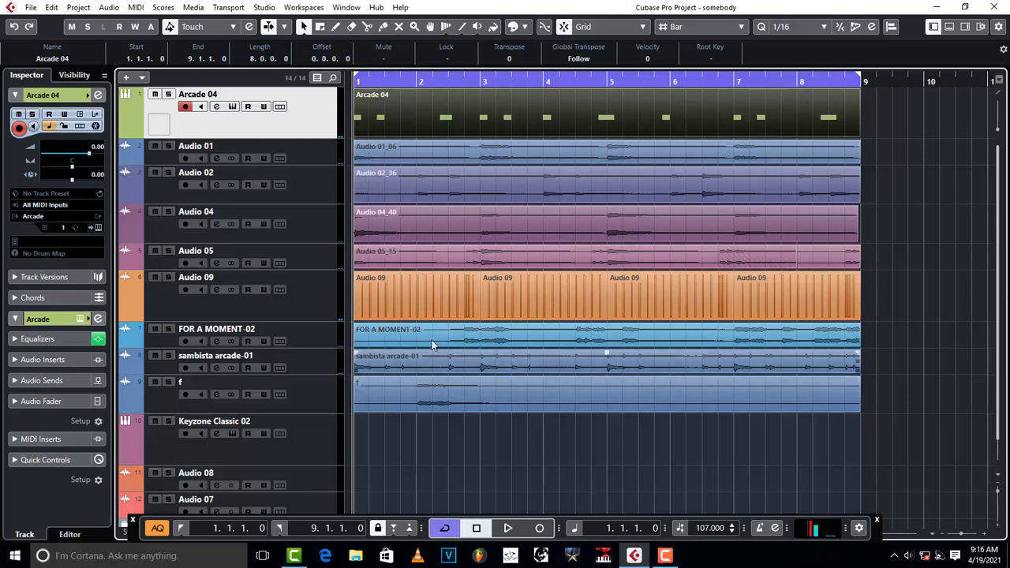
{"action": "key", "text": "g"}
{"action": "key", "text": "g"}
{"action": "key", "text": "g"}
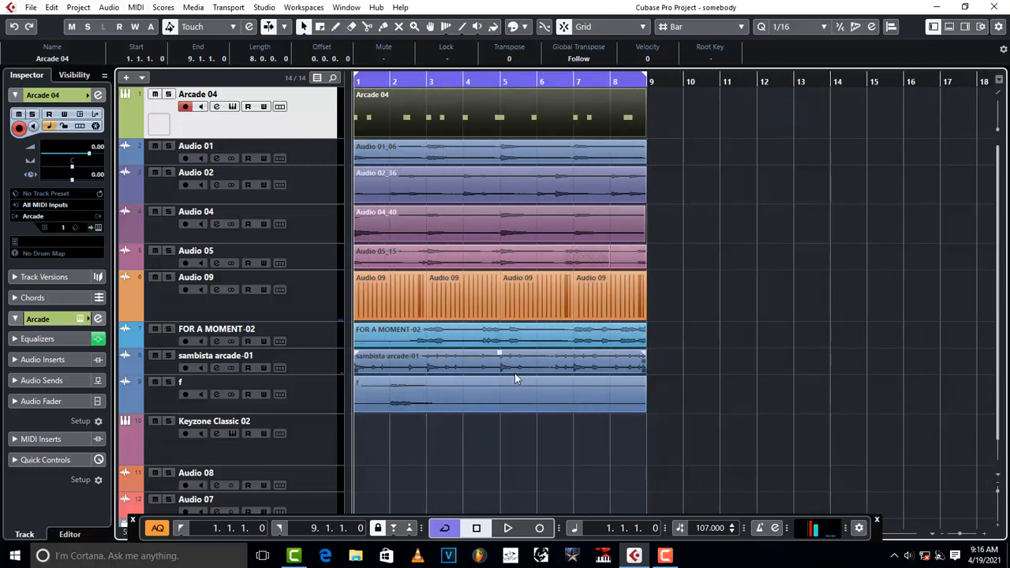
{"action": "key", "text": "space"}
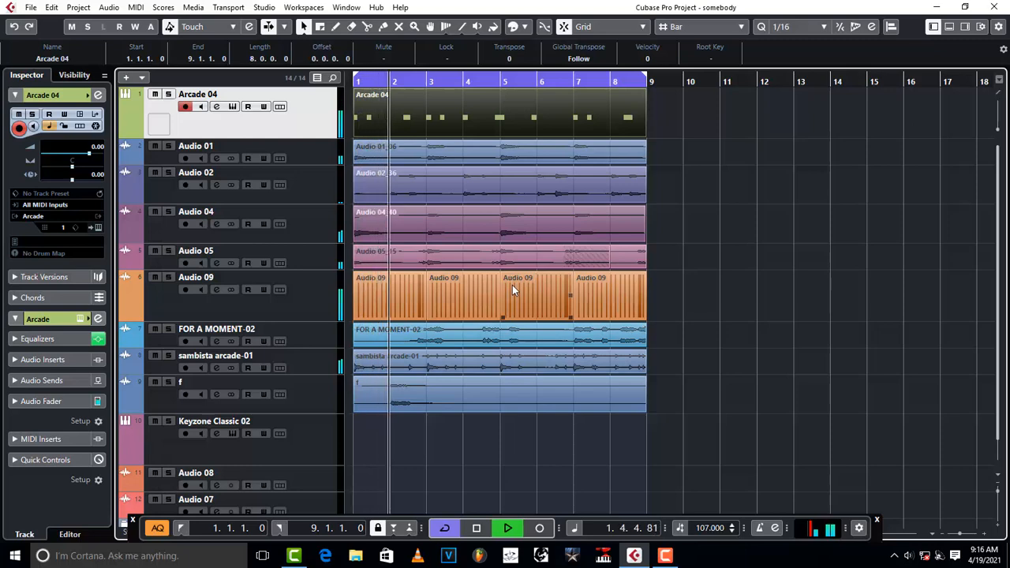
{"action": "key", "text": "space"}
Step: Open the channel settings of Arcade 04, switch off its low-mid EQ band and audition the result
{"action": "left_click", "coordinate": [216, 107]}
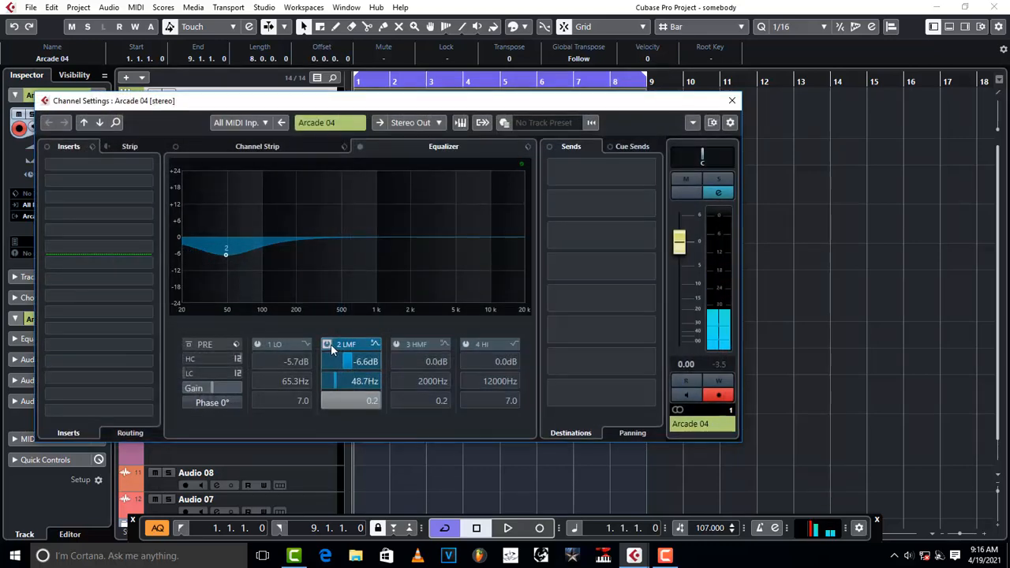
{"action": "left_click", "coordinate": [331, 344]}
{"action": "key", "text": "space"}
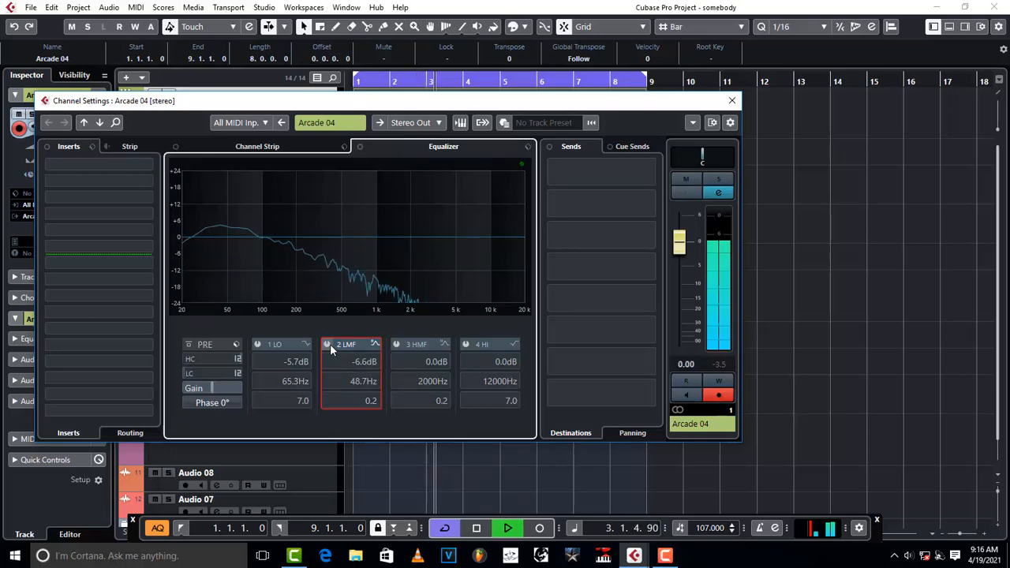
{"action": "key", "text": "space"}
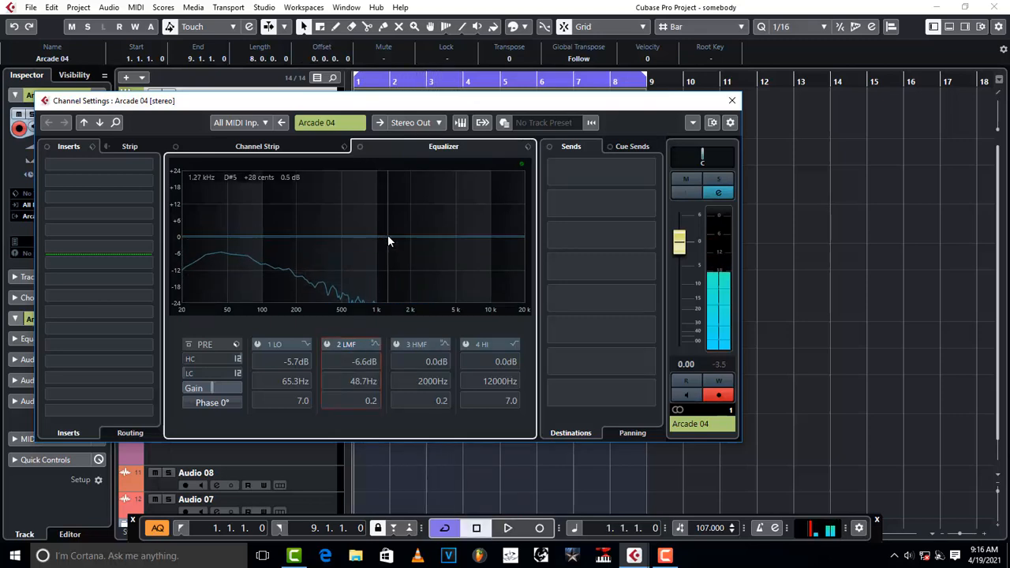
Step: Try high-mid and high EQ boosts on Arcade 04 during playback, finishing with the high-mid band at about +16.7 dB near 3.98 kHz
{"action": "left_click_drag", "start_coordinate": [387, 235], "coordinate": [410, 216]}
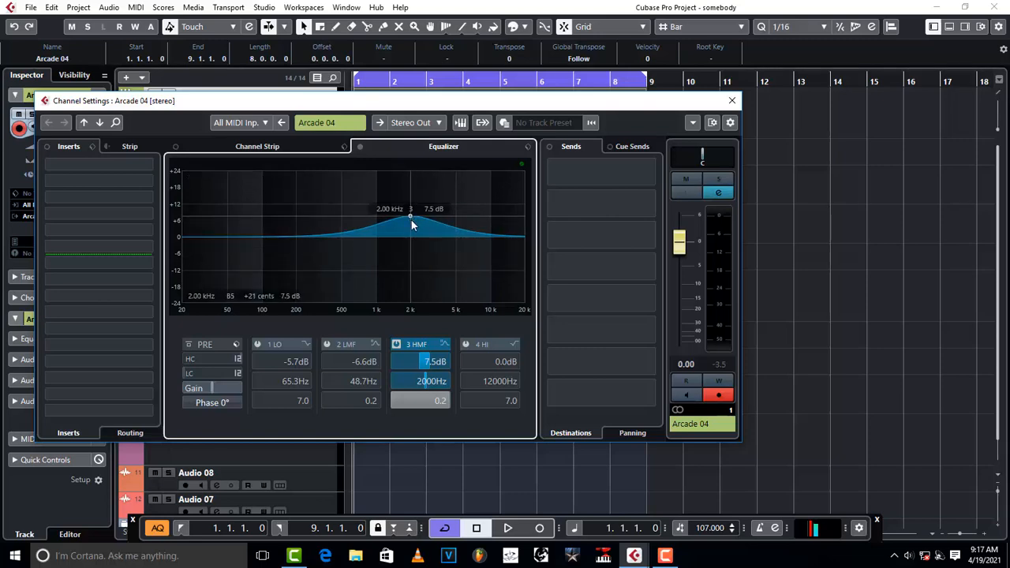
{"action": "key", "text": "space"}
{"action": "left_click_drag", "start_coordinate": [411, 218], "coordinate": [450, 146]}
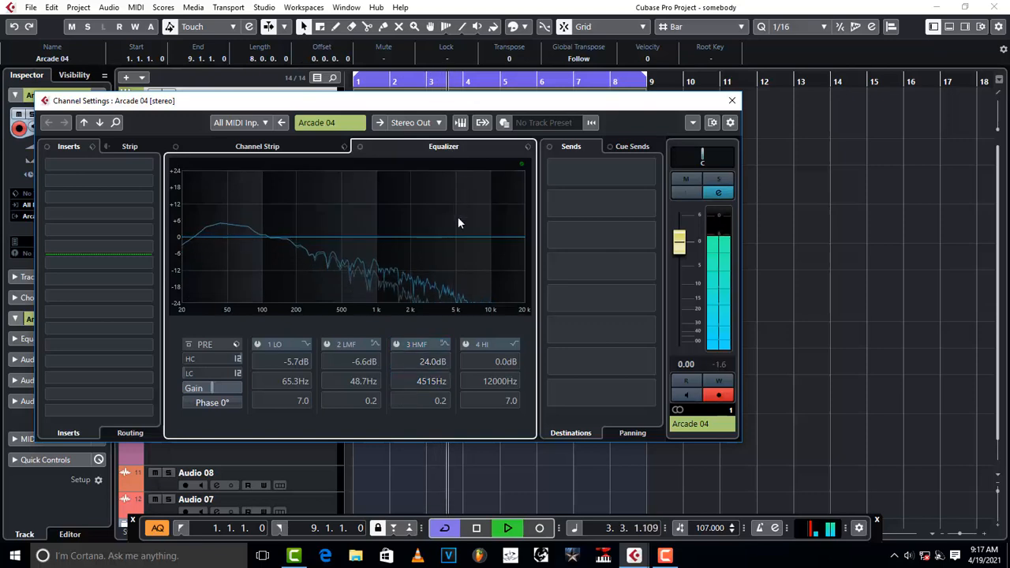
{"action": "mouse_move", "coordinate": [451, 237]}
{"action": "left_mouse_down"}
{"action": "mouse_move", "coordinate": [451, 198]}
{"action": "mouse_move", "coordinate": [456, 226]}
{"action": "left_mouse_up"}
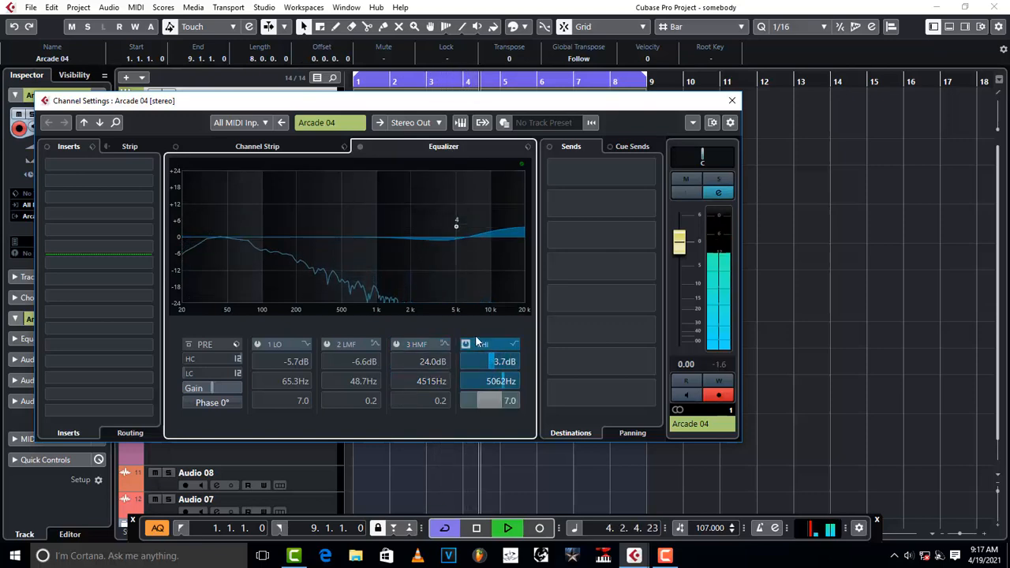
{"action": "left_click_drag", "start_coordinate": [380, 234], "coordinate": [444, 190]}
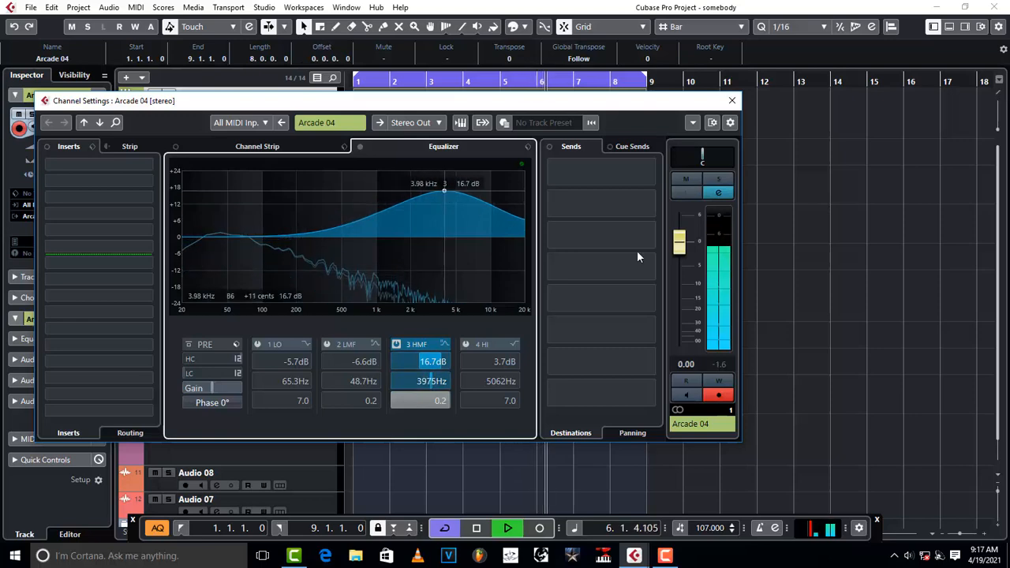
{"action": "key", "text": "space"}
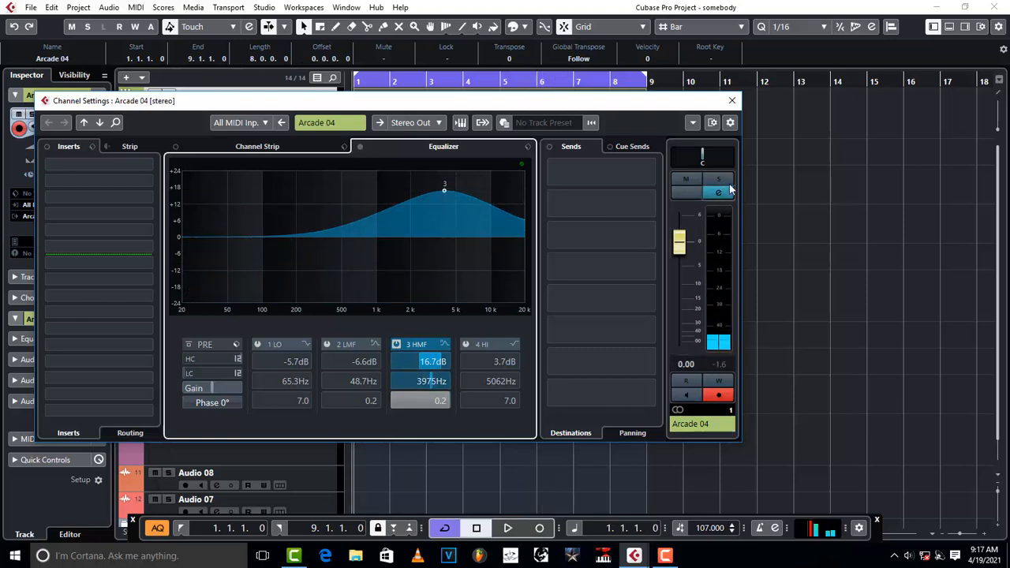
Step: Solo Arcade 04, audition its high-mid EQ band at about +14.6 dB and 2 kHz, and switch that band off
{"action": "left_click", "coordinate": [718, 179]}
{"action": "key", "text": "space"}
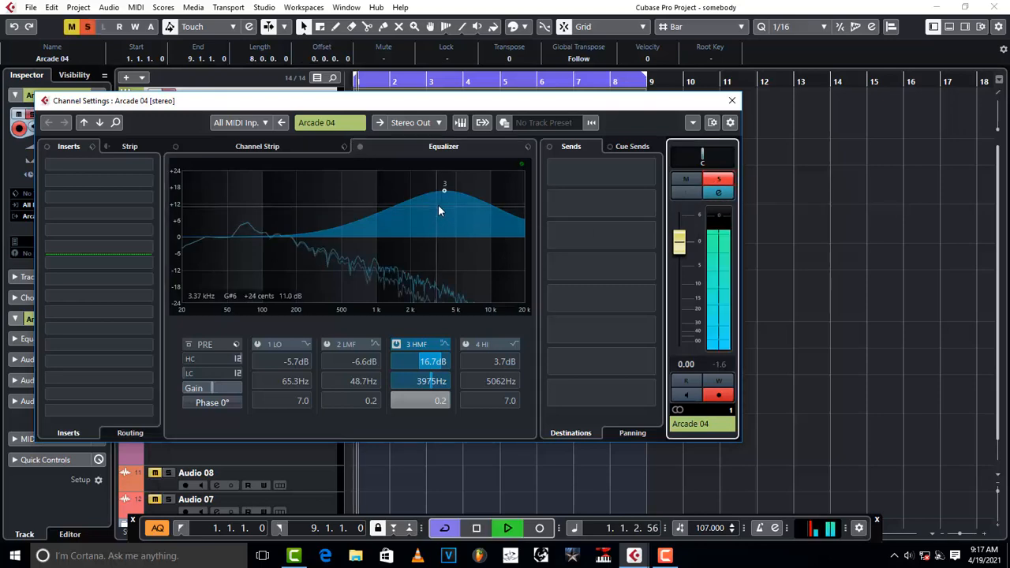
{"action": "left_click_drag", "start_coordinate": [443, 189], "coordinate": [410, 197]}
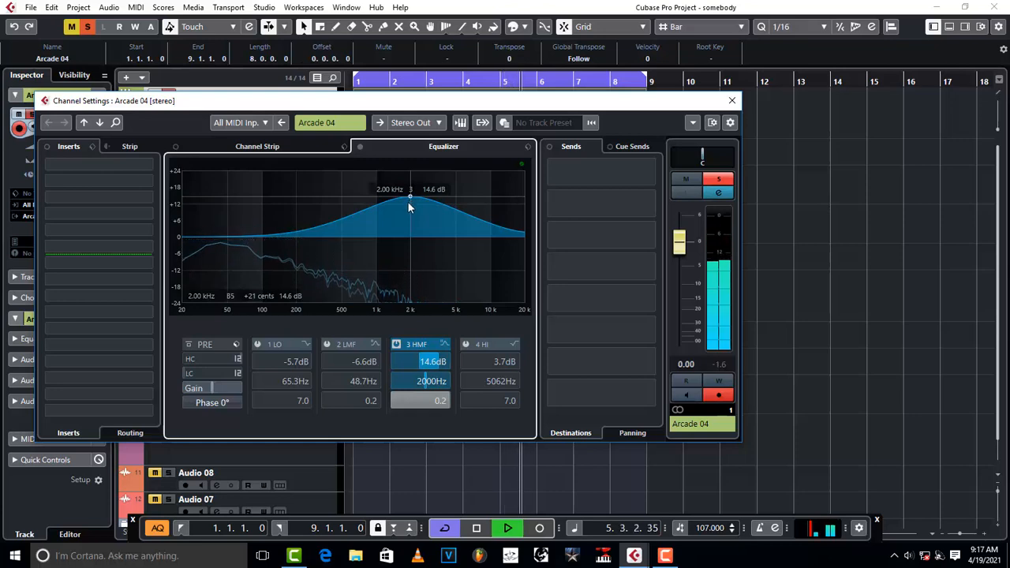
{"action": "key", "text": "space"}
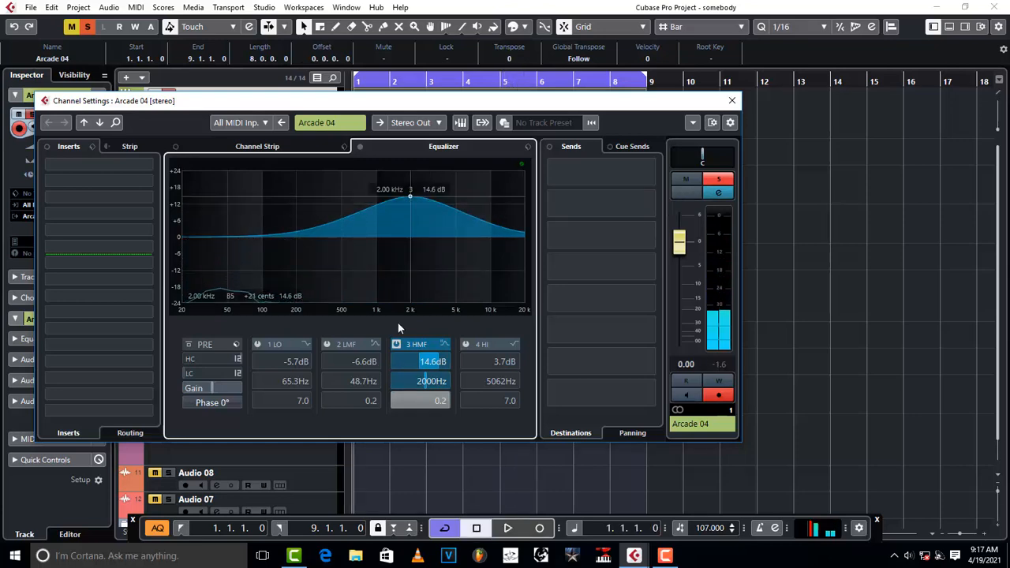
{"action": "left_click", "coordinate": [398, 344]}
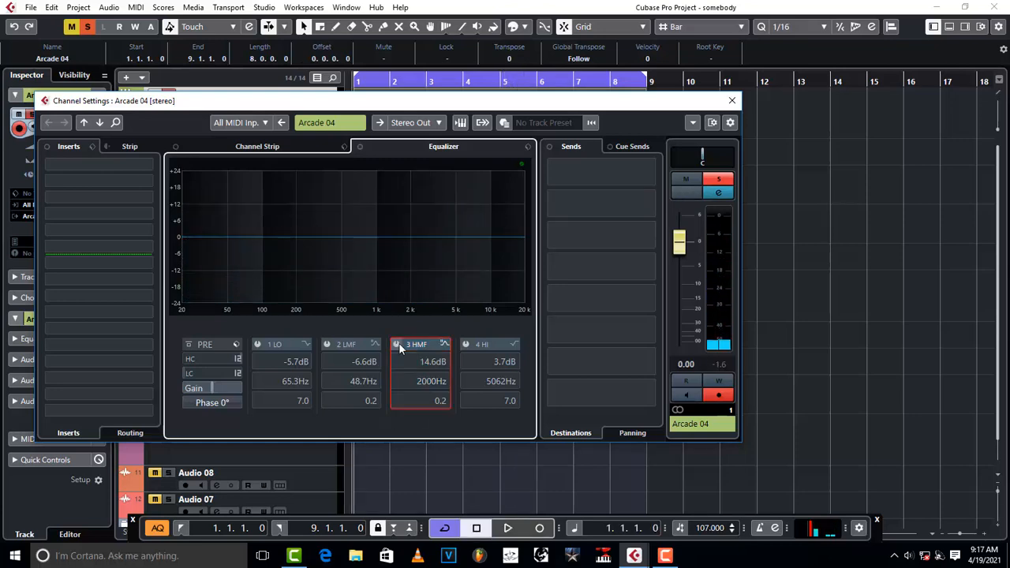
Step: Insert the CLA Drums Stereo plug-in in Arcade 04's first insert slot, open it and audition the soloed track
{"action": "left_click", "coordinate": [62, 165]}
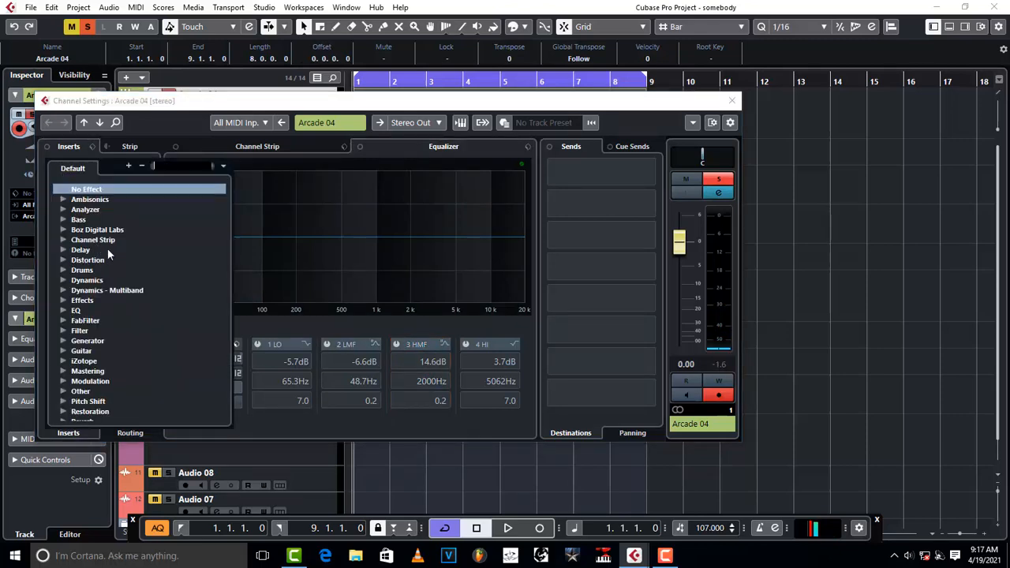
{"action": "scroll", "coordinate": [110, 261], "scroll_direction": "down", "scroll_amount": 2}
{"action": "scroll", "coordinate": [112, 258], "scroll_direction": "down", "scroll_amount": 2}
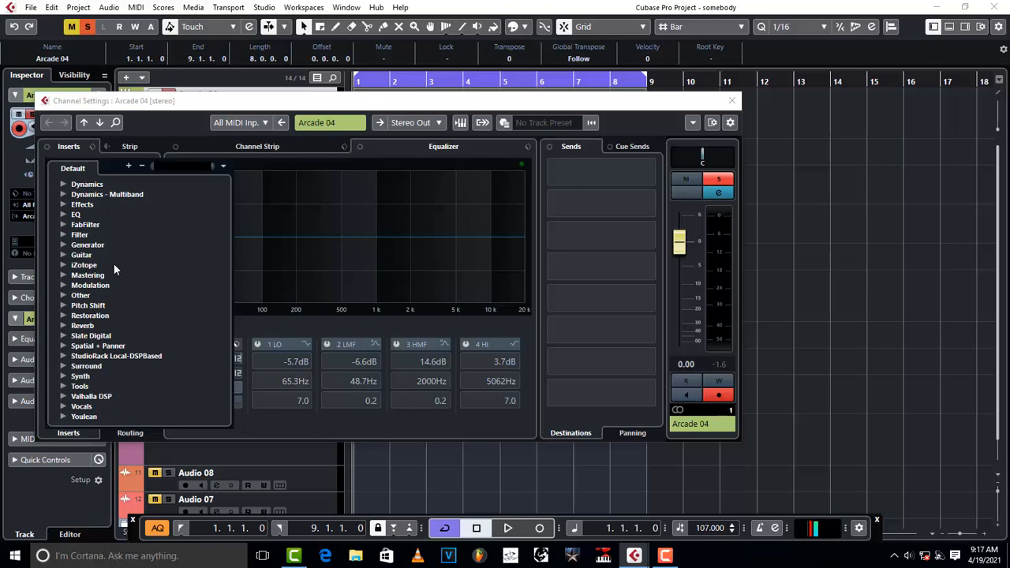
{"action": "scroll", "coordinate": [117, 291], "scroll_direction": "up", "scroll_amount": 2}
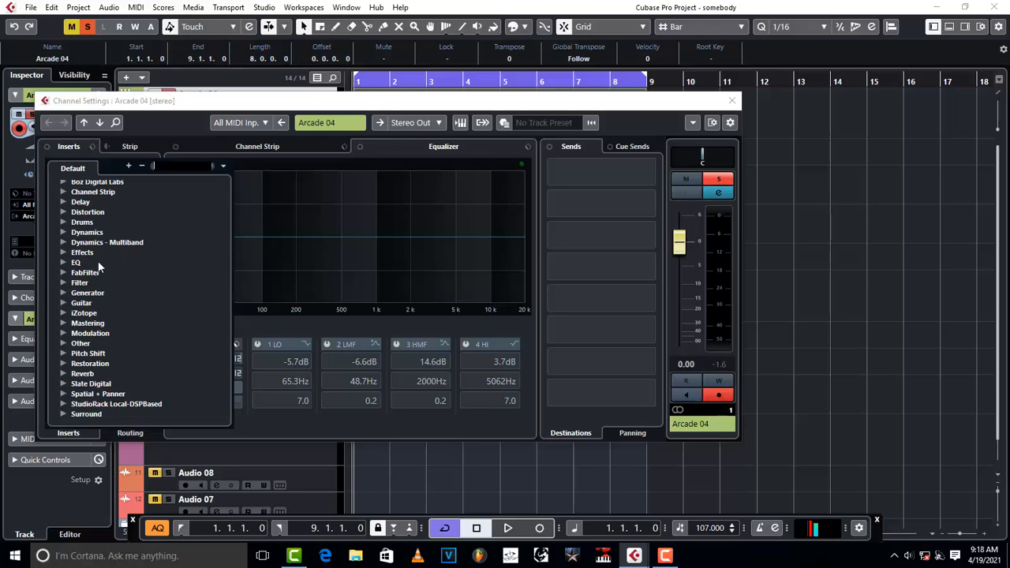
{"action": "left_click", "coordinate": [64, 226]}
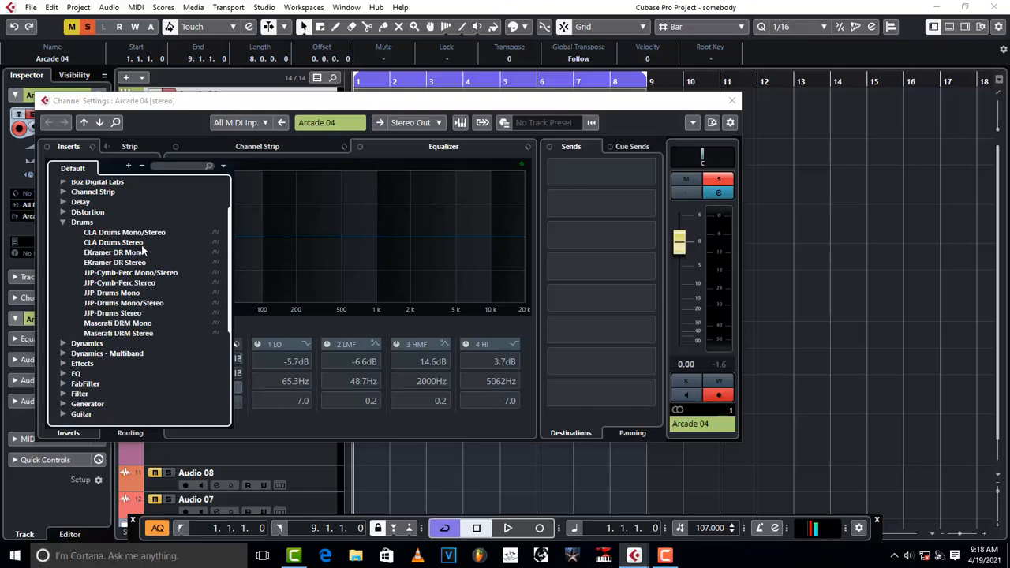
{"action": "left_click_drag", "start_coordinate": [126, 249], "coordinate": [273, 266]}
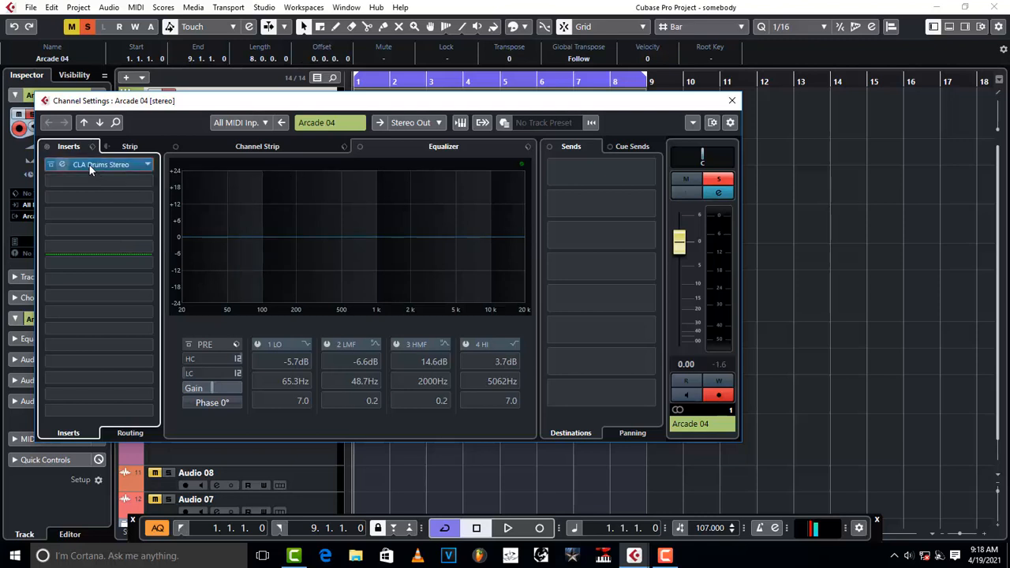
{"action": "left_click", "coordinate": [90, 164]}
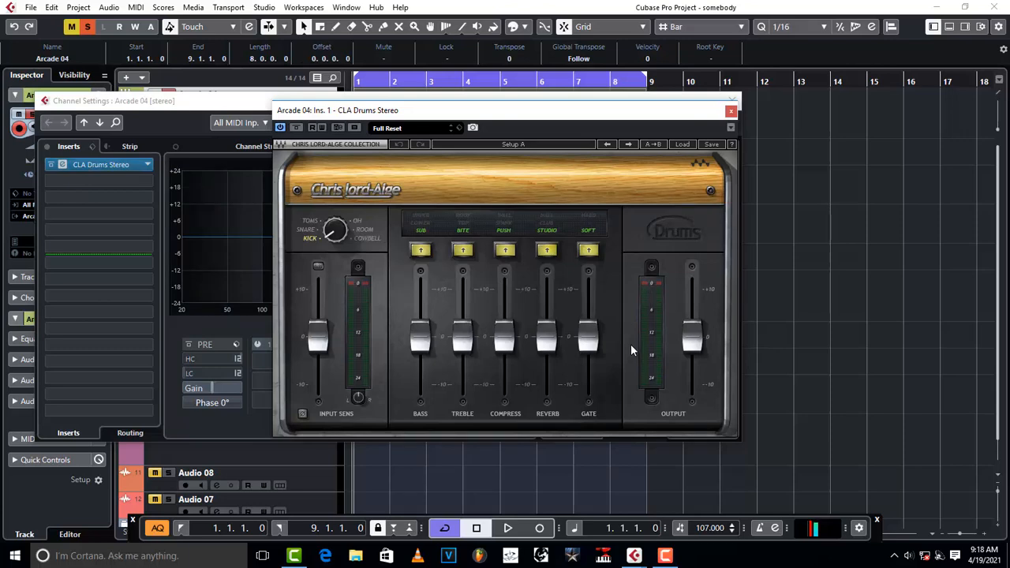
{"action": "key", "text": "space"}
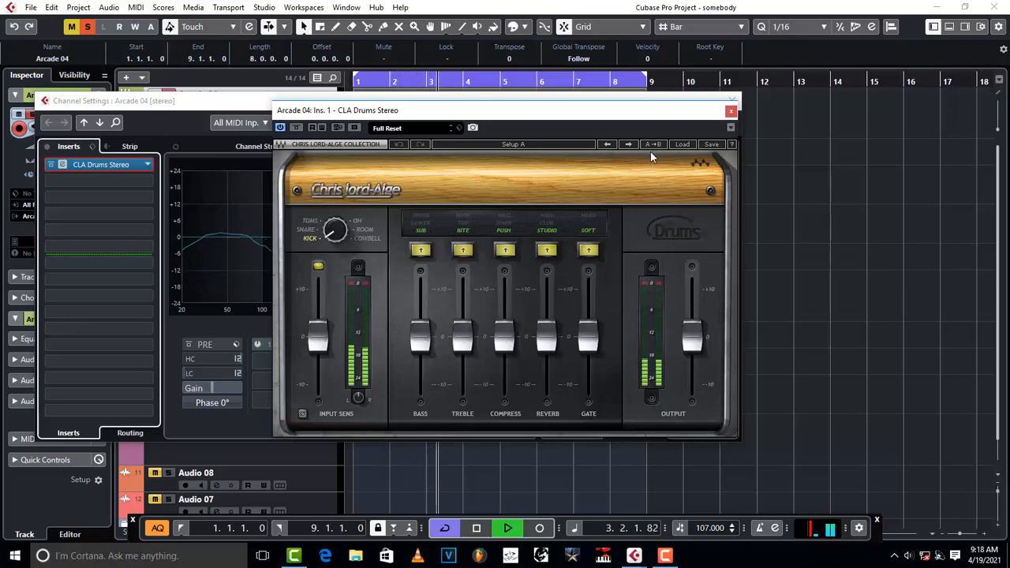
{"action": "key", "text": "space"}
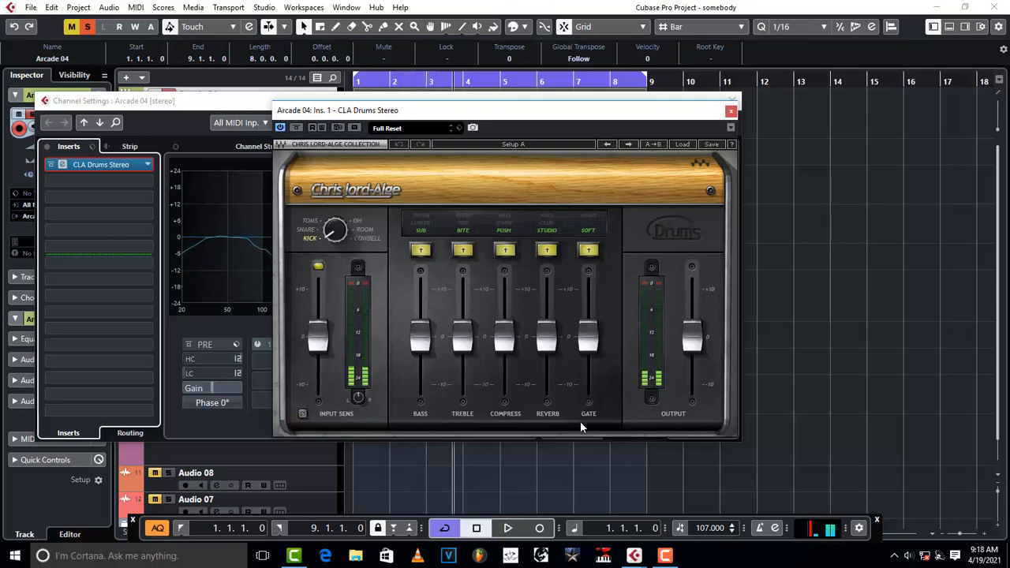
Step: Load the Kick - Start Me Up preset in CLA Drums, audition it, and advance to Kick - Bang
{"action": "left_click", "coordinate": [682, 144]}
{"action": "left_click", "coordinate": [731, 215]}
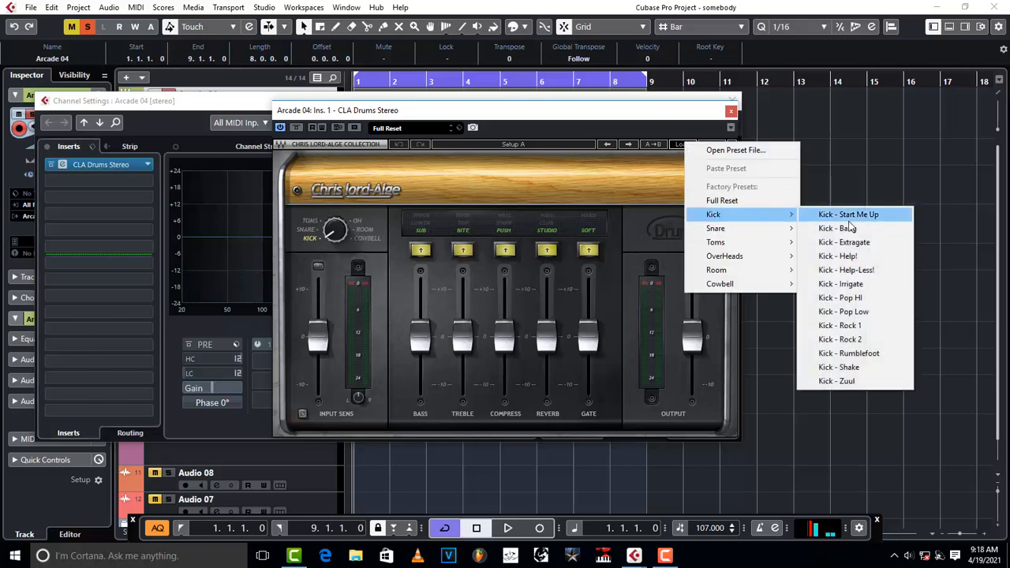
{"action": "left_click", "coordinate": [853, 221]}
{"action": "key", "text": "space"}
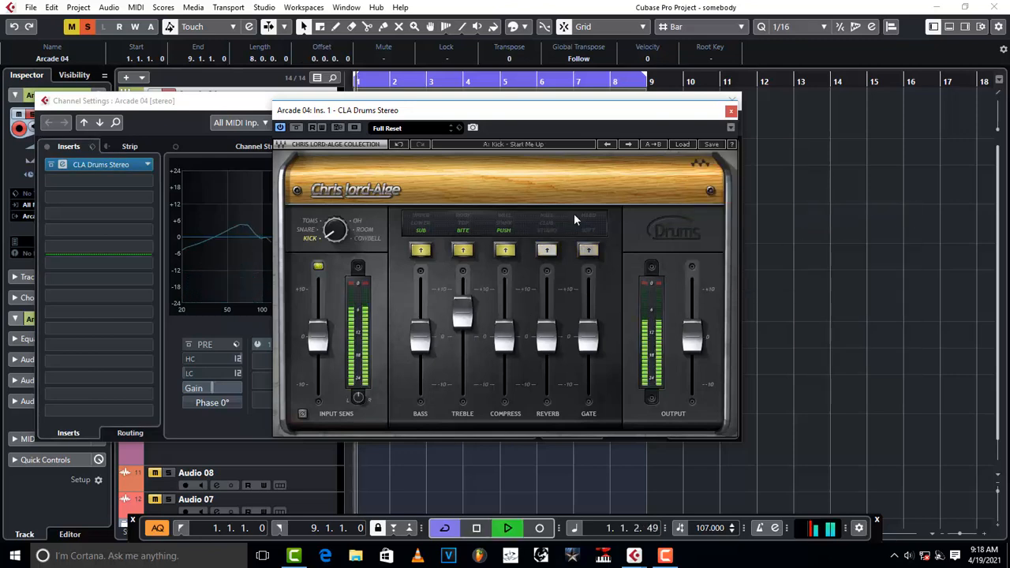
{"action": "left_click", "coordinate": [631, 146]}
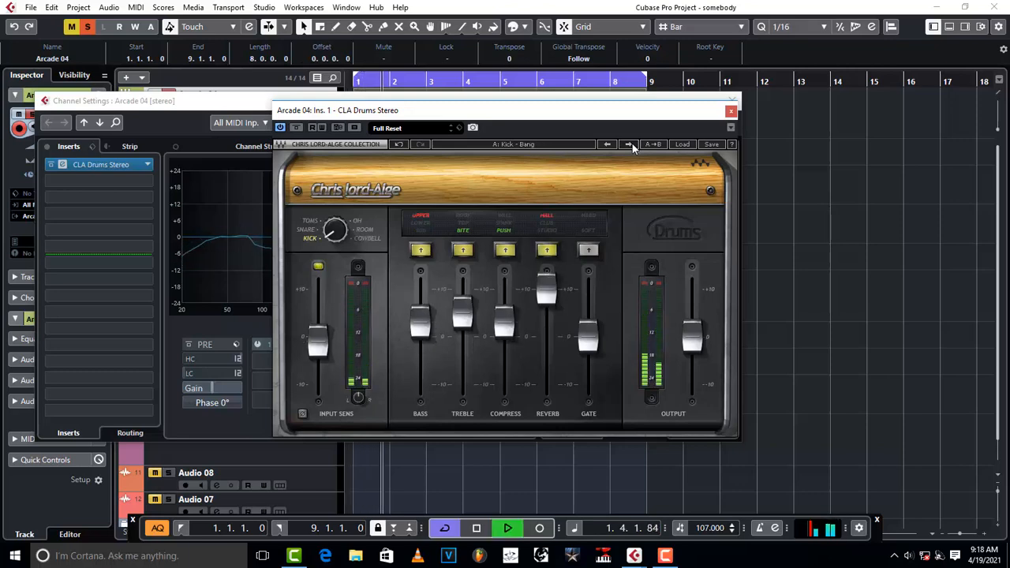
{"action": "key", "text": "space"}
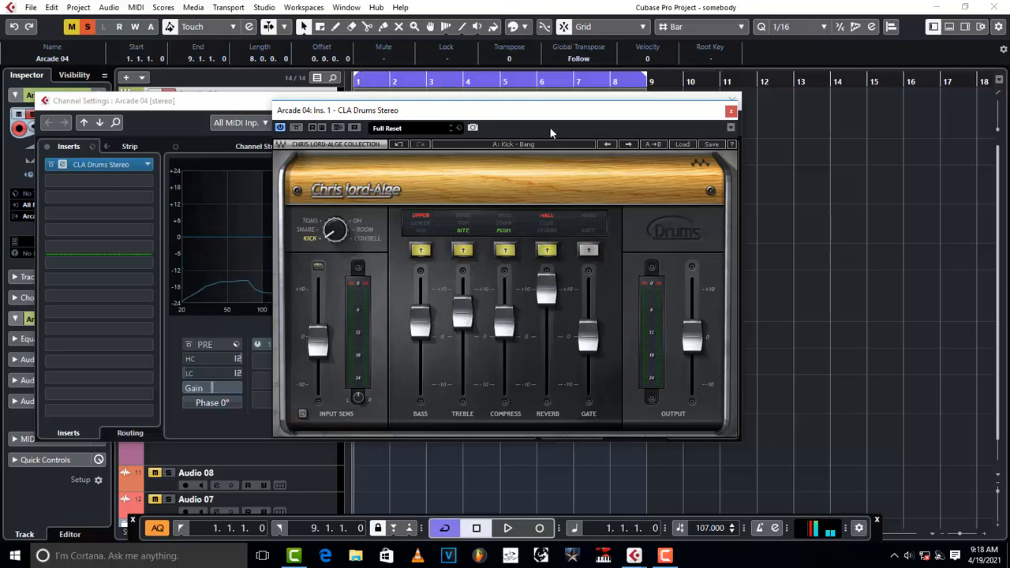
Step: Unsolo Arcade 04, audition successive CLA Drums kick presets in the mix up to Kick - Pop HI, and close both windows
{"action": "left_click_drag", "start_coordinate": [683, 116], "coordinate": [601, 94]}
{"action": "left_click", "coordinate": [719, 180]}
{"action": "key", "text": "space"}
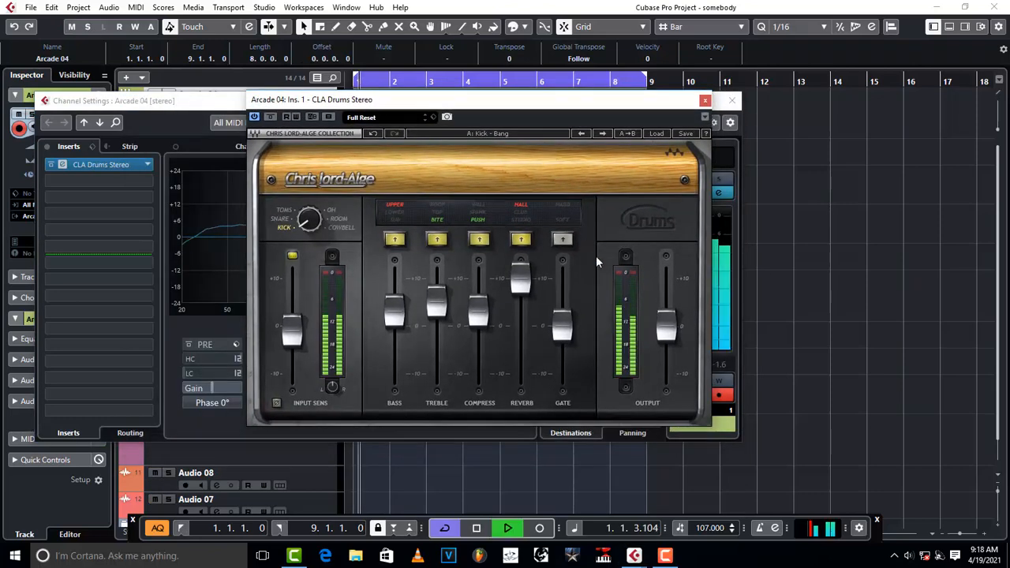
{"action": "left_click", "coordinate": [604, 133]}
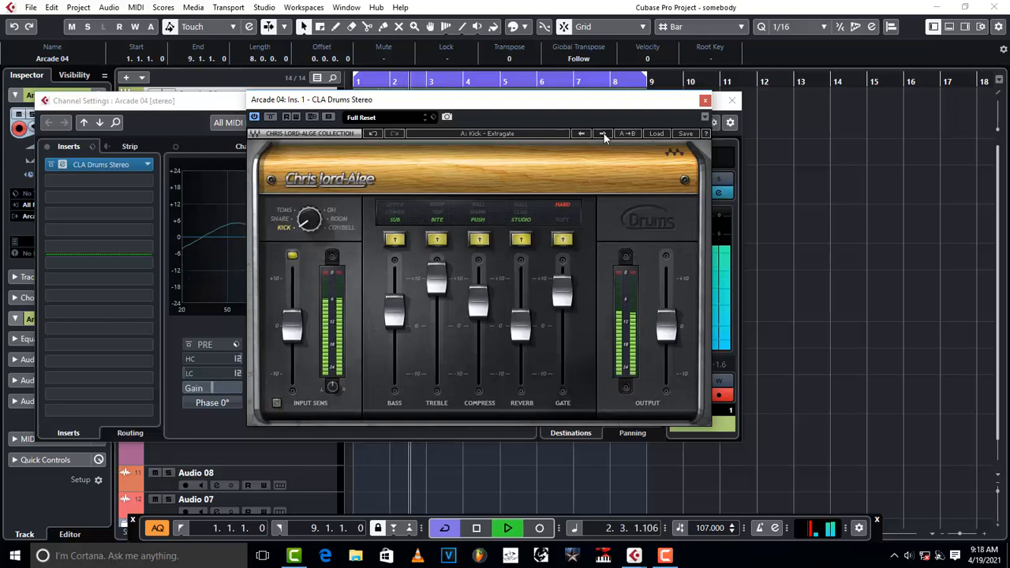
{"action": "left_click", "coordinate": [604, 134]}
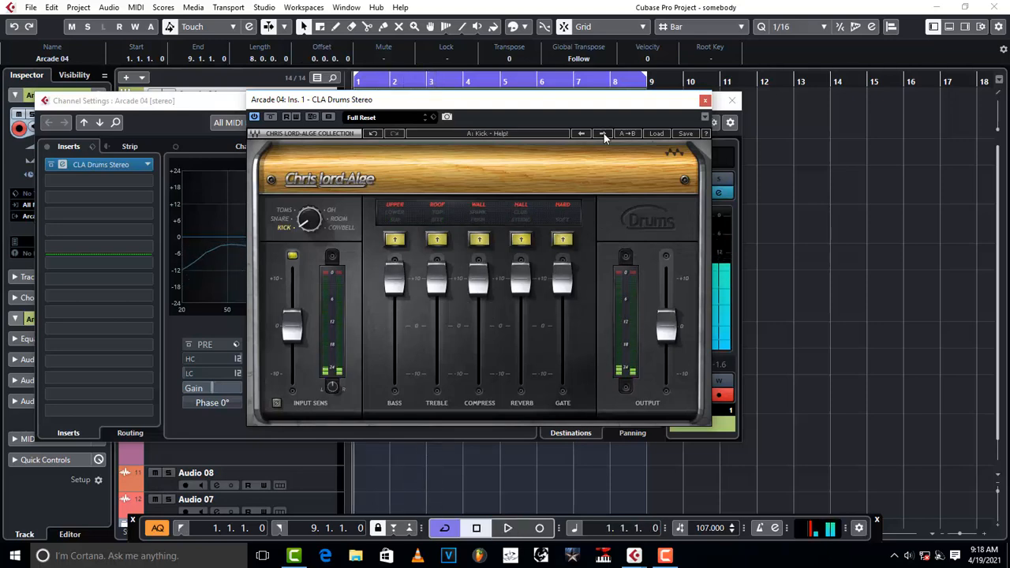
{"action": "left_click", "coordinate": [604, 134]}
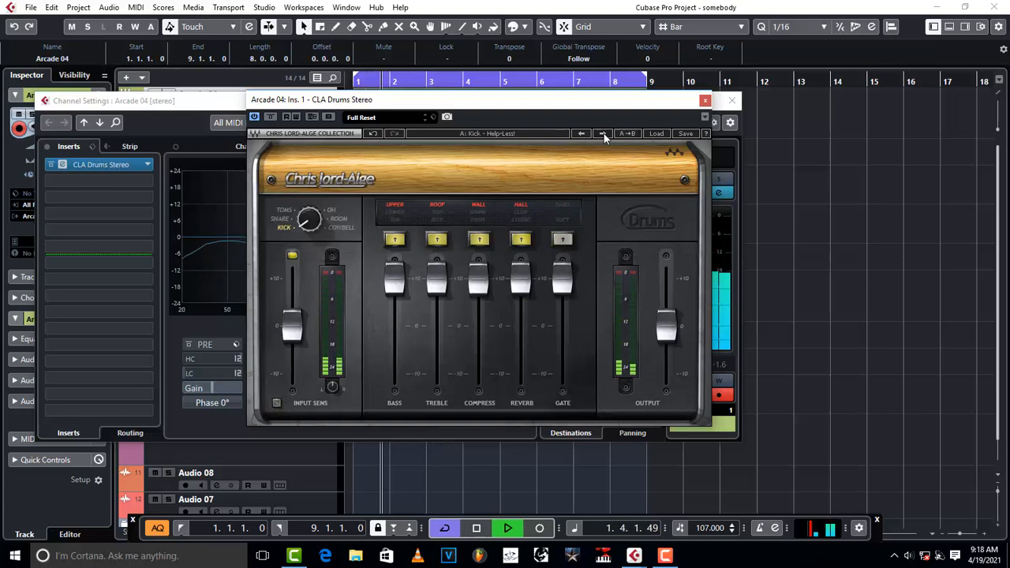
{"action": "left_click", "coordinate": [604, 134]}
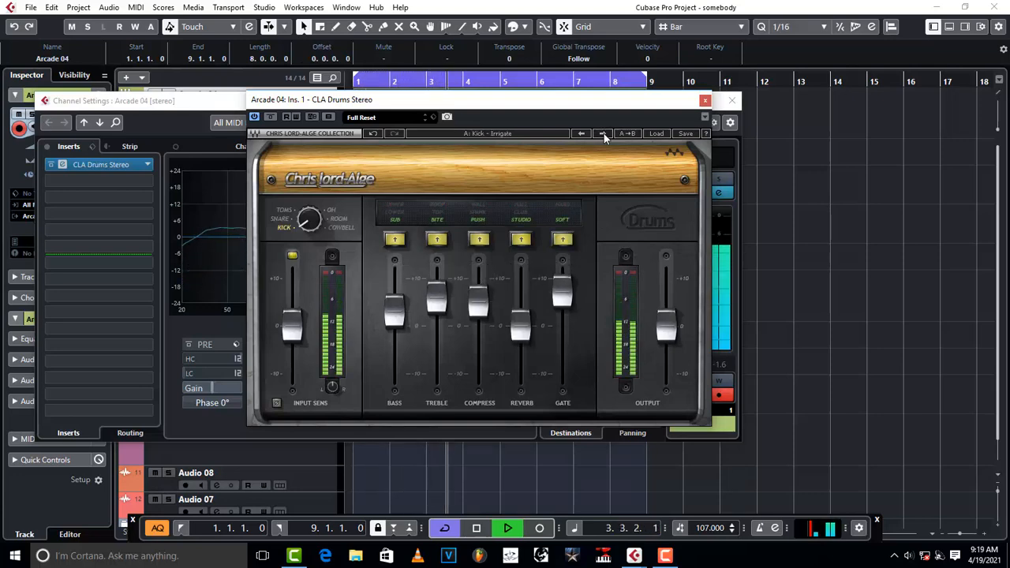
{"action": "left_click", "coordinate": [603, 133]}
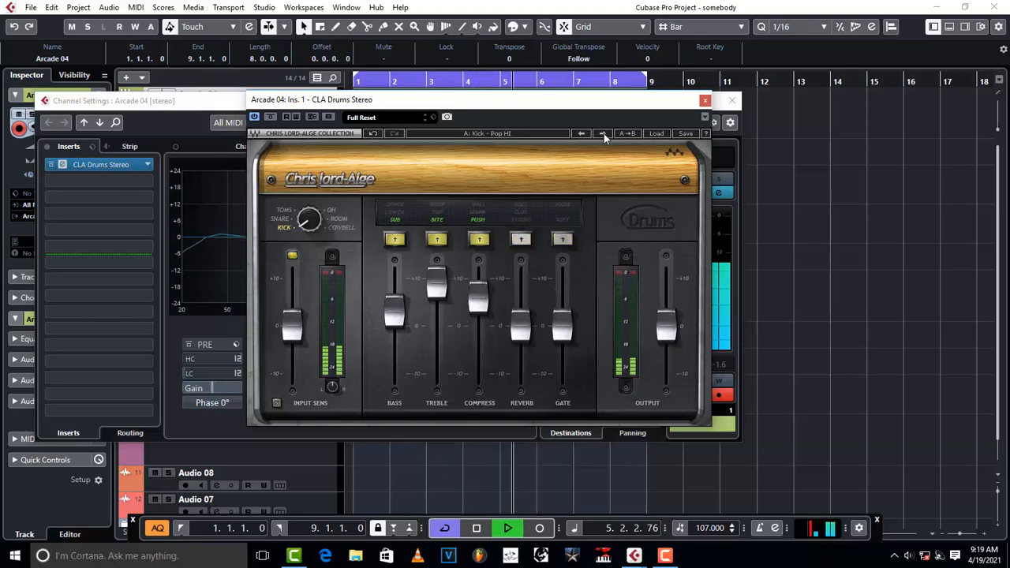
{"action": "key", "text": "space"}
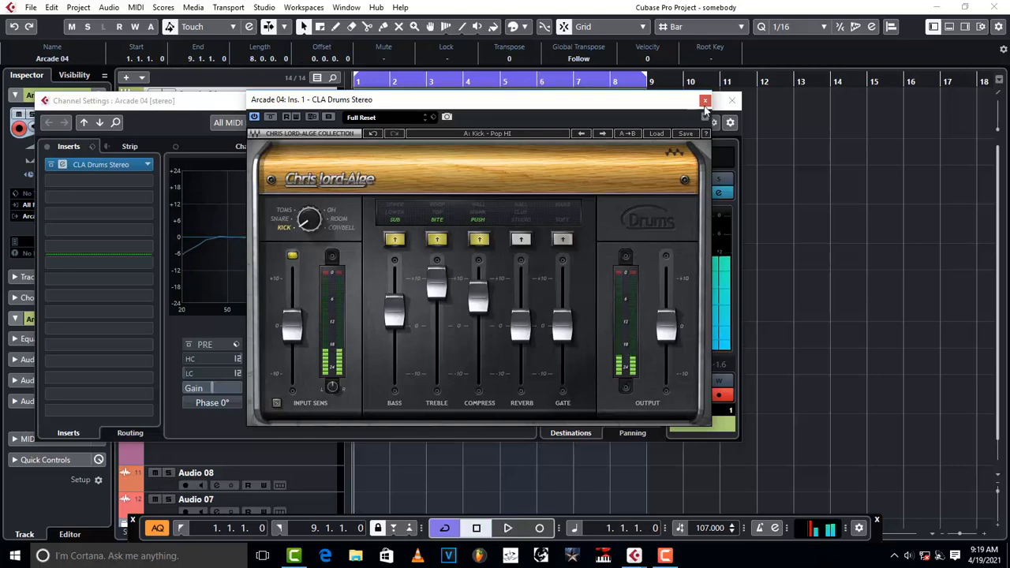
{"action": "left_click", "coordinate": [705, 100]}
{"action": "left_click", "coordinate": [732, 101]}
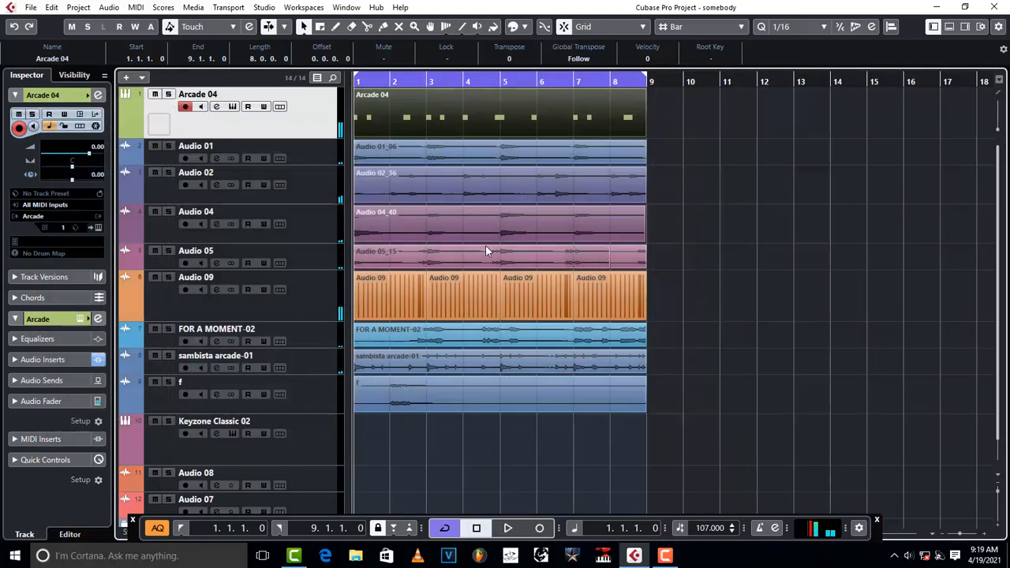
Step: Open the Arcade 04 MIDI part in the Key Editor, audition its note on the keyboard, and close the editor
{"action": "double_click", "coordinate": [403, 120]}
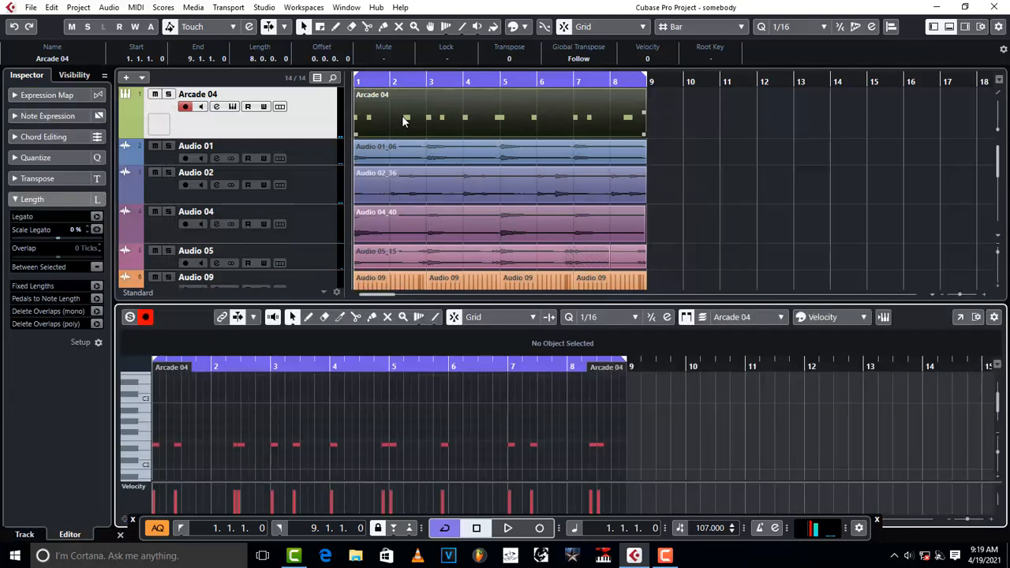
{"action": "left_click", "coordinate": [144, 453]}
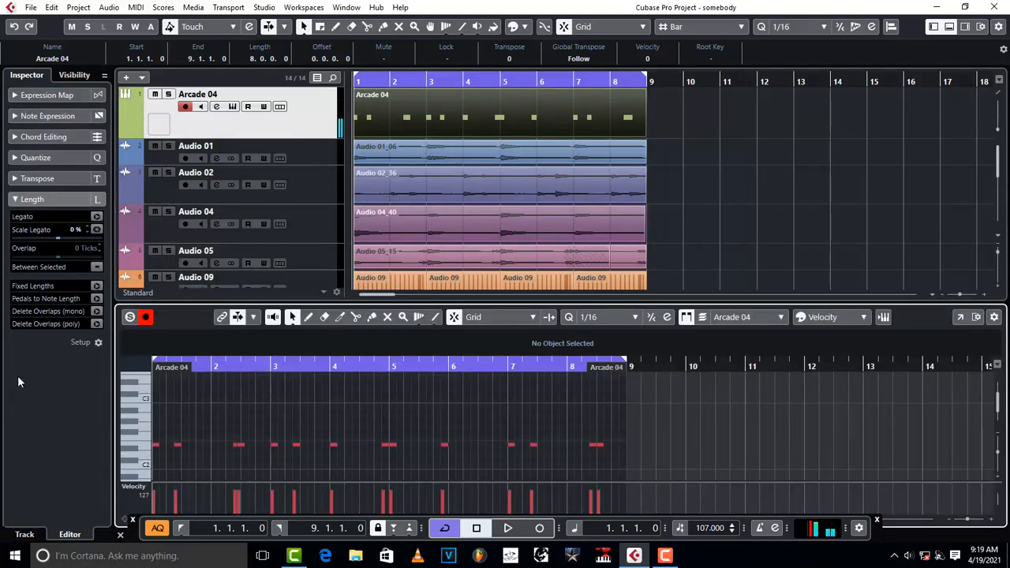
{"action": "left_click", "coordinate": [121, 536]}
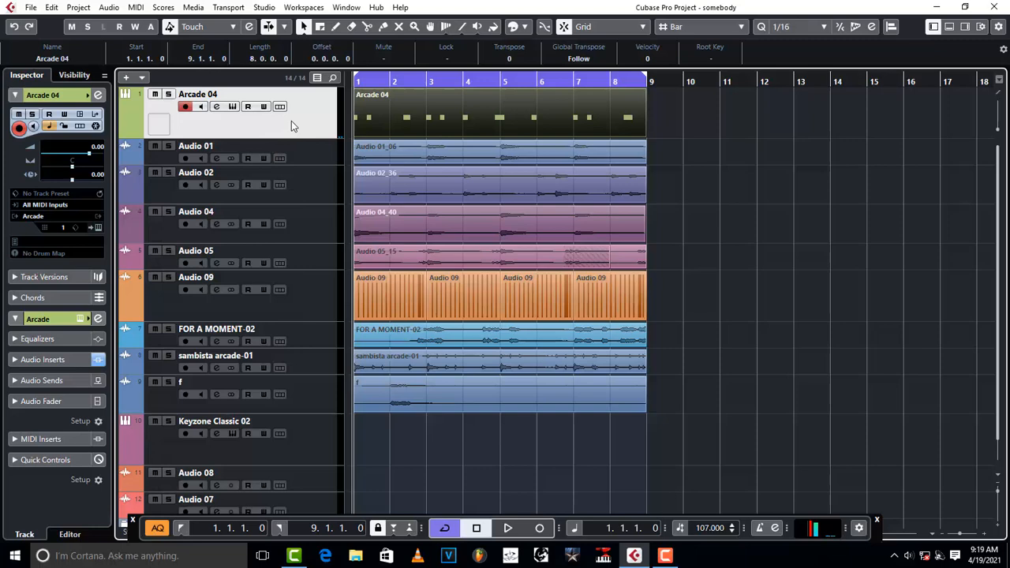
Step: Browse the VST instruments available for Arcade 04's output, including the Synth and Other categories, without changing the assigned instrument
{"action": "left_click", "coordinate": [49, 216]}
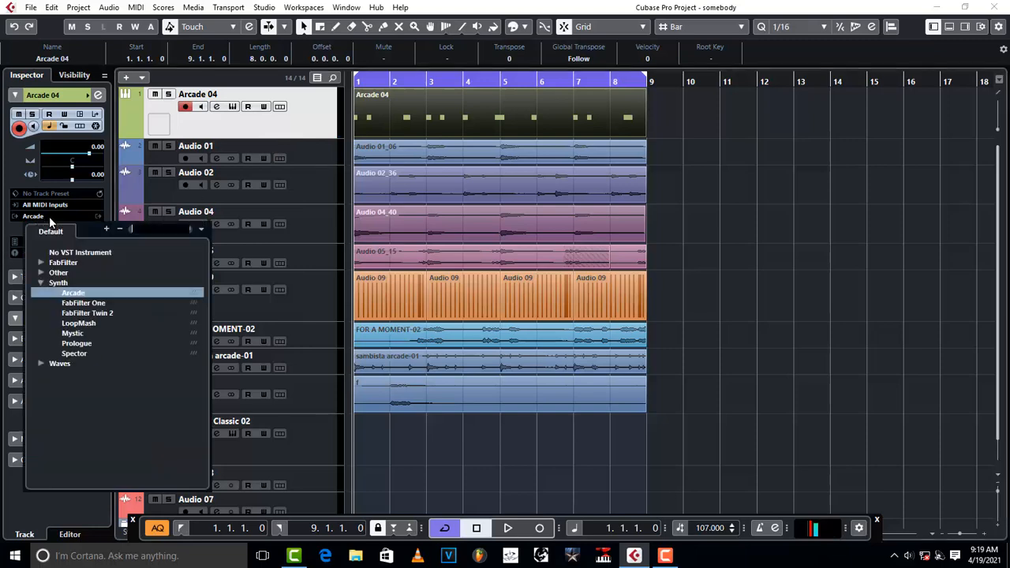
{"action": "left_click", "coordinate": [50, 218]}
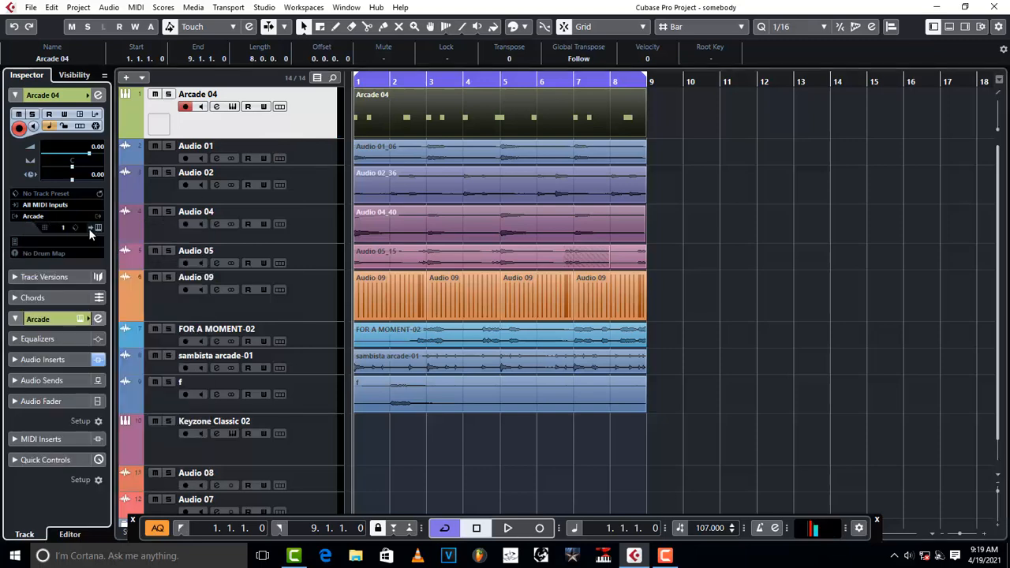
{"action": "left_click", "coordinate": [27, 219]}
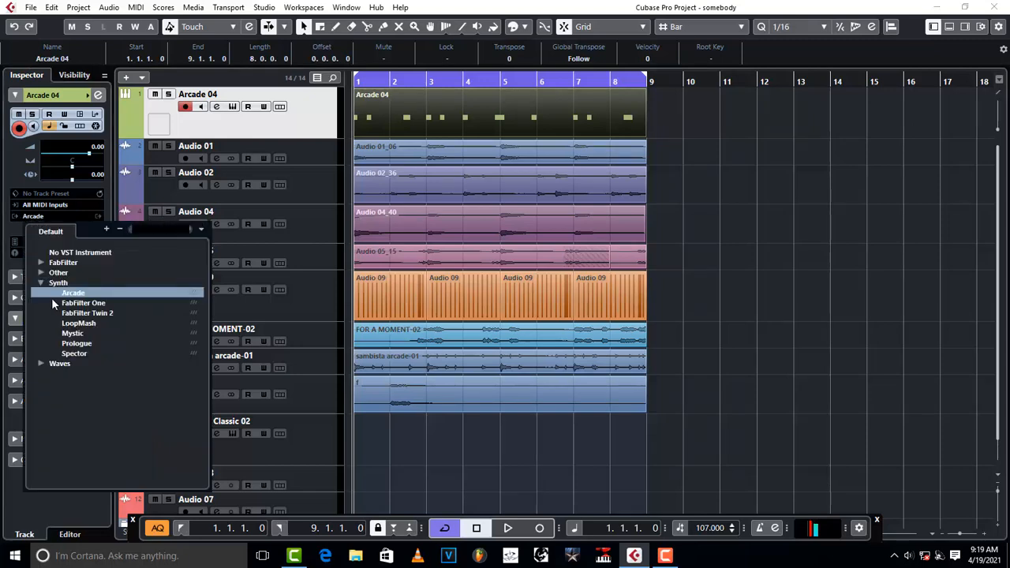
{"action": "left_click", "coordinate": [42, 283]}
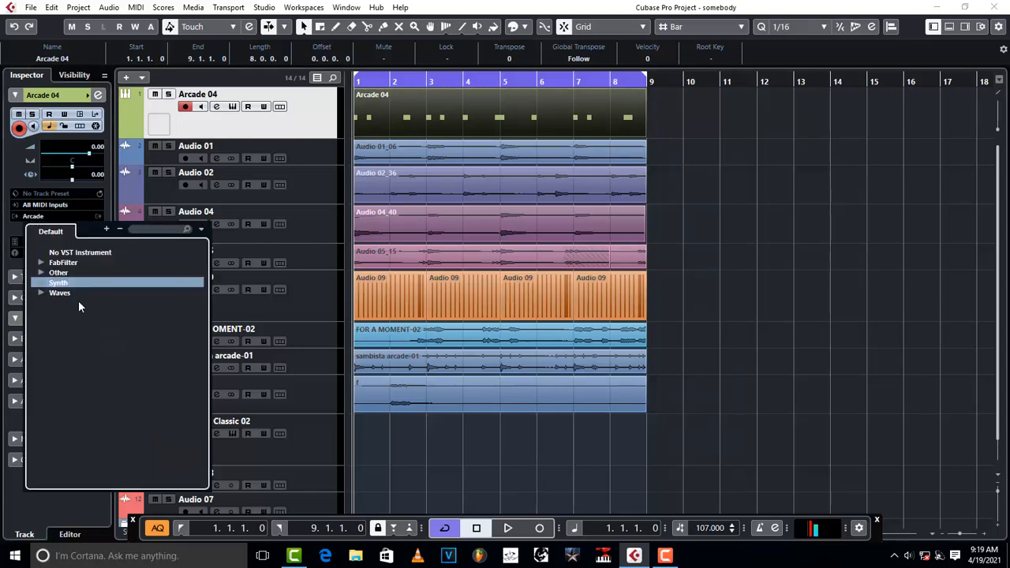
{"action": "left_click", "coordinate": [36, 271]}
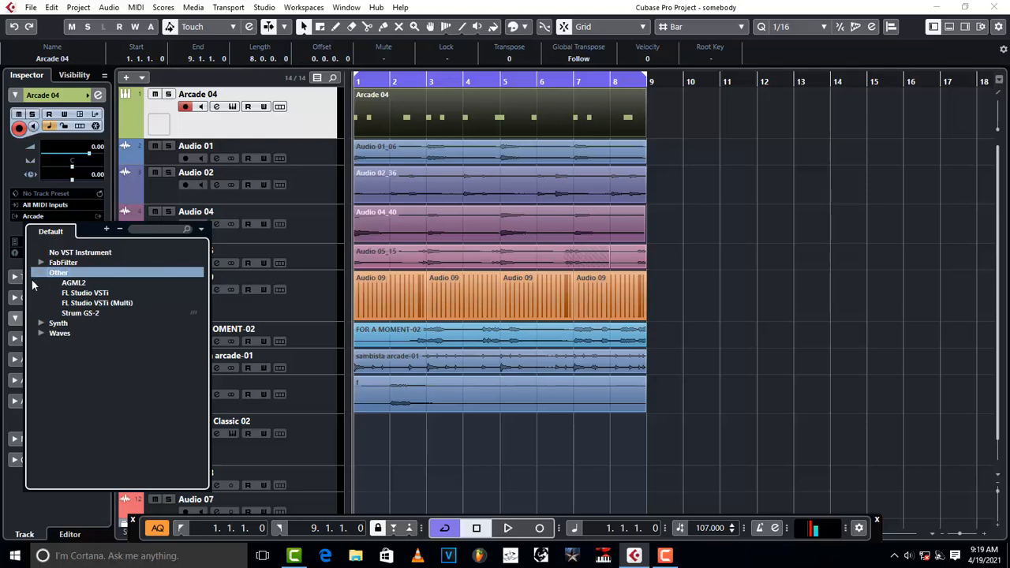
{"action": "left_click", "coordinate": [237, 132]}
Step: Open the Add Track dialog for an instrument track and browse its instrument categories, including FabFilter and Other
{"action": "right_click", "coordinate": [235, 132]}
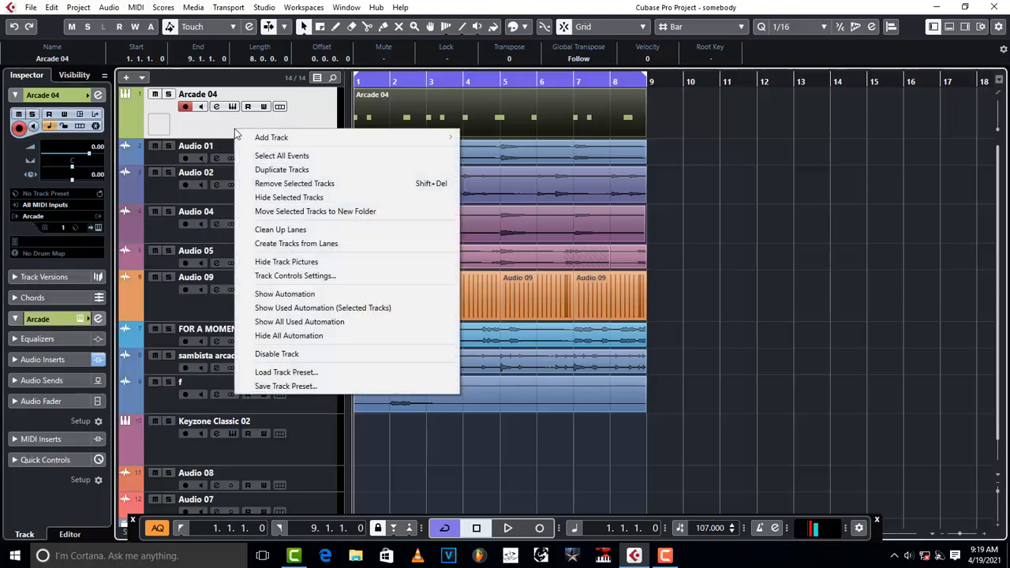
{"action": "mouse_move", "coordinate": [299, 143]}
{"action": "left_click", "coordinate": [498, 154]}
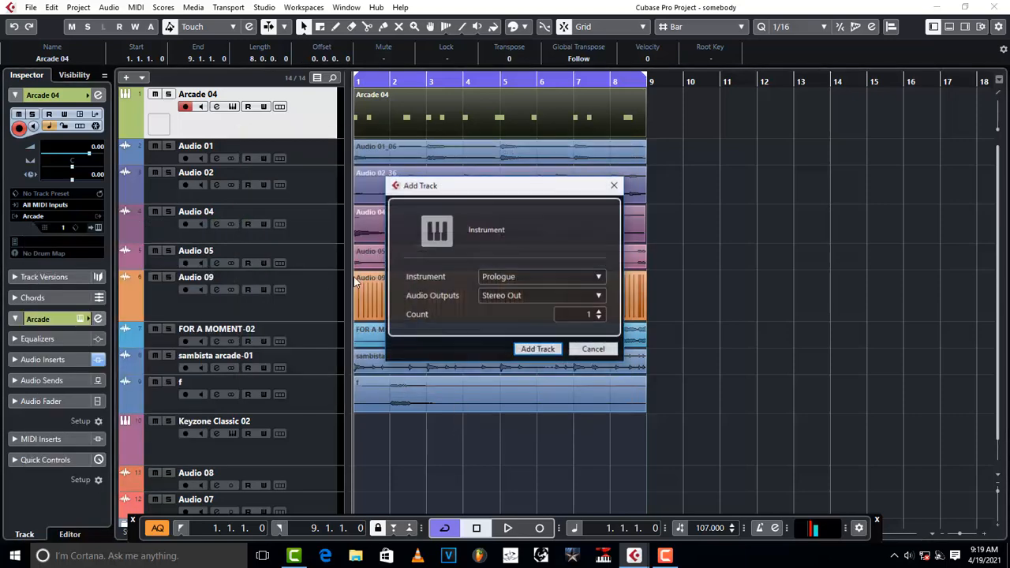
{"action": "left_click_drag", "start_coordinate": [533, 195], "coordinate": [278, 140]}
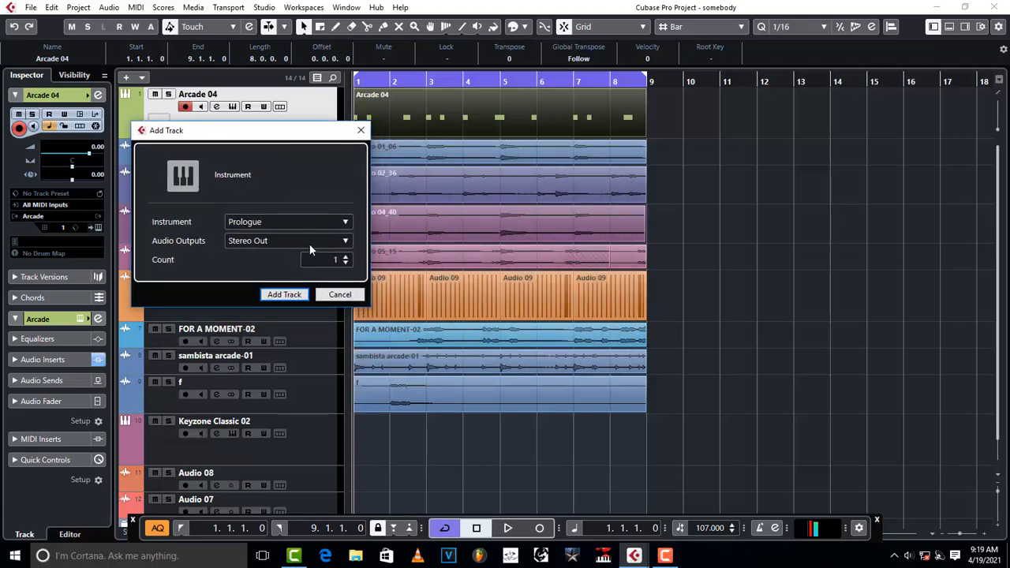
{"action": "left_click", "coordinate": [269, 225]}
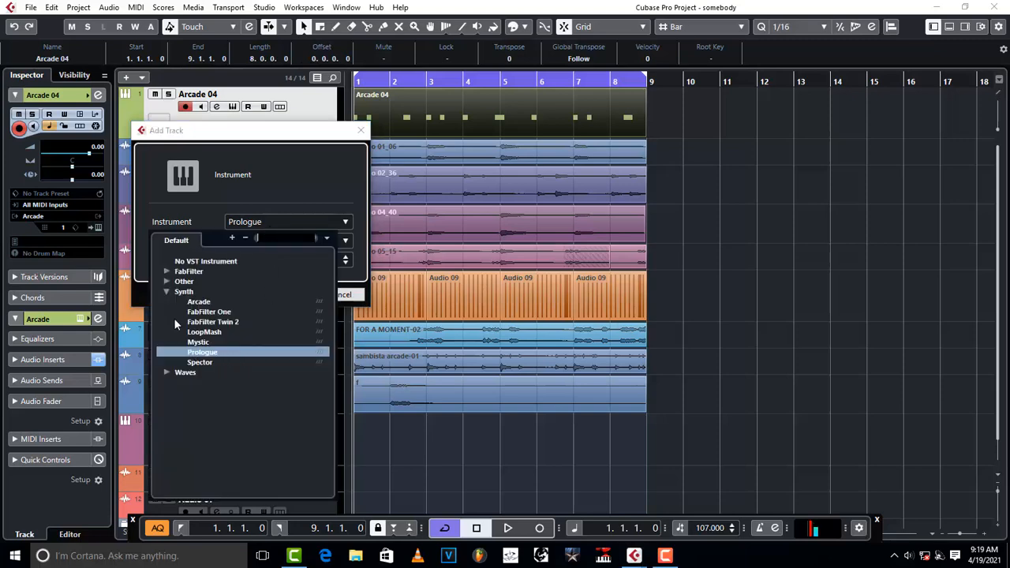
{"action": "left_click", "coordinate": [166, 292]}
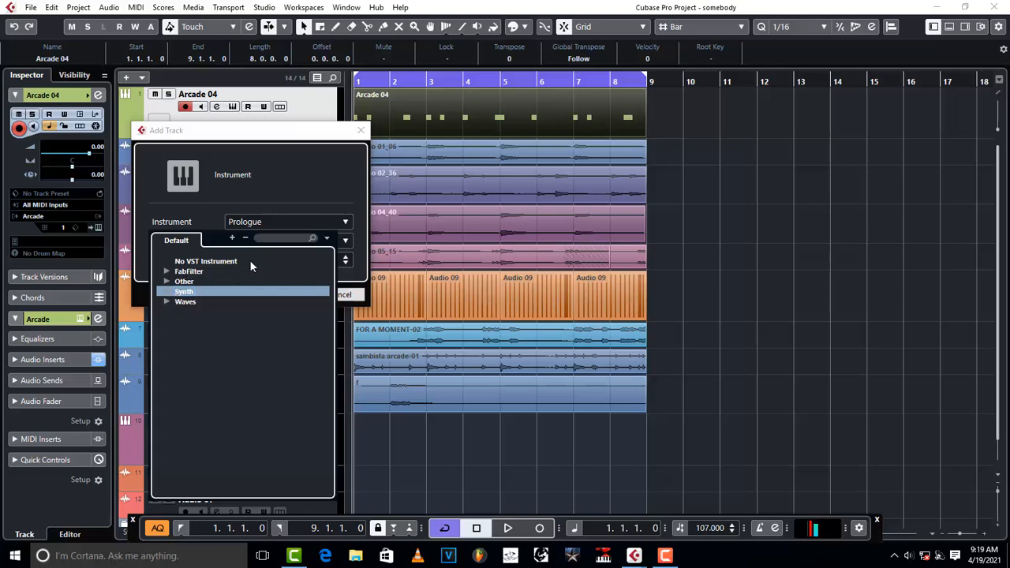
{"action": "left_click", "coordinate": [162, 273]}
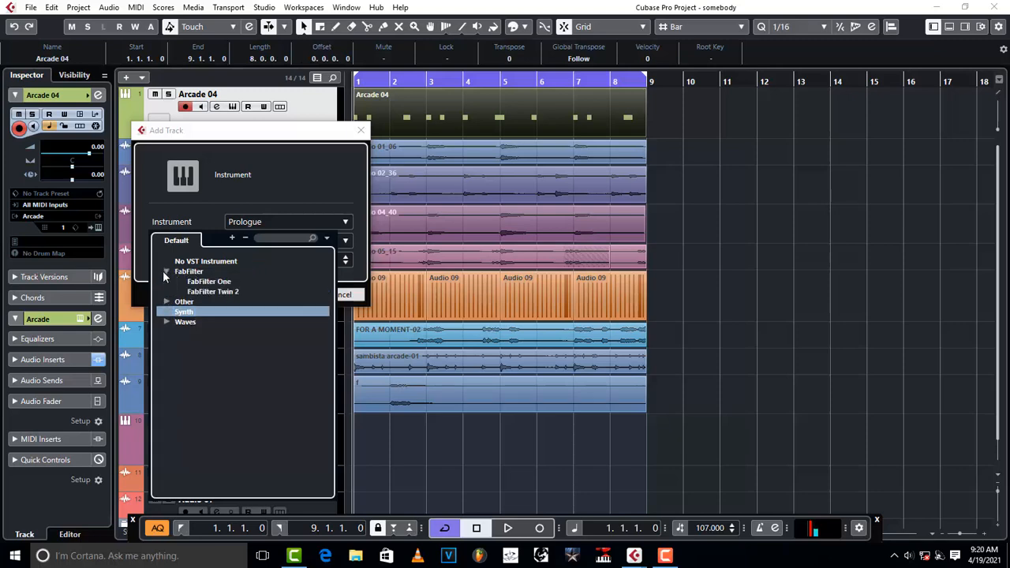
{"action": "left_click", "coordinate": [165, 273]}
{"action": "left_click", "coordinate": [167, 283]}
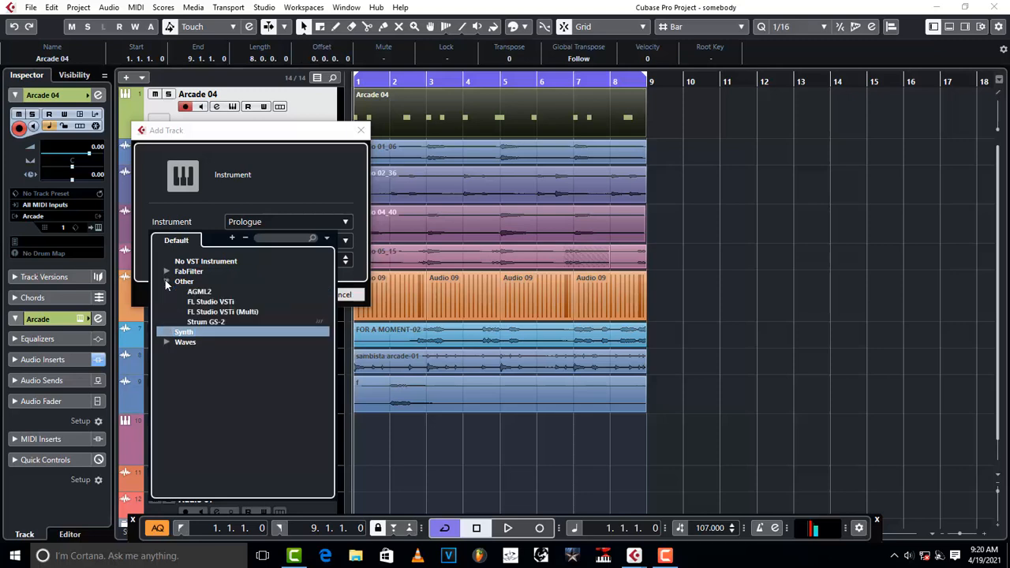
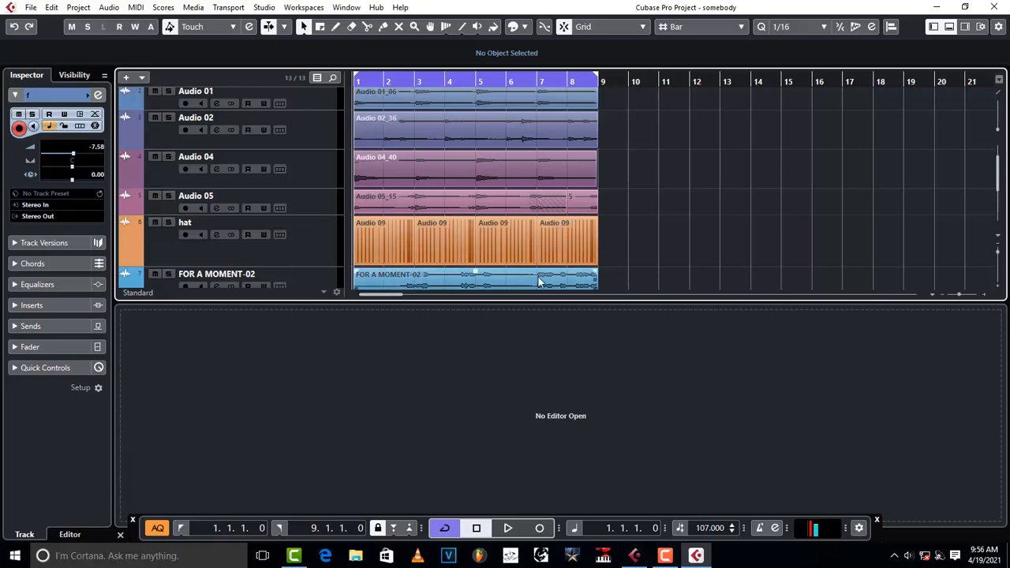
Step: Minimize Cubase Pro to show the Cubase 5 project, restore Cubase Pro and audition the full mix
{"action": "left_click", "coordinate": [937, 7]}
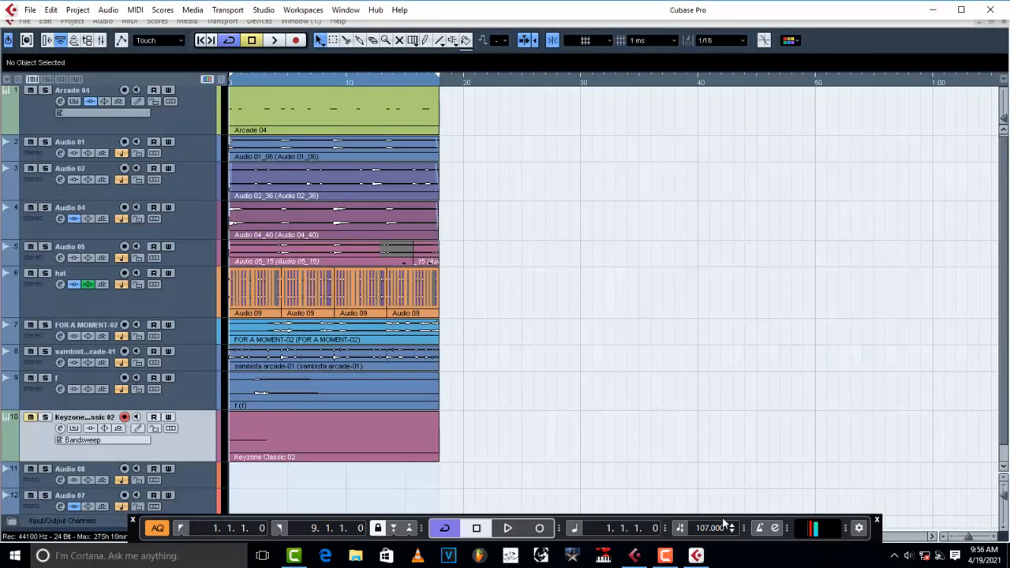
{"action": "left_click", "coordinate": [698, 557]}
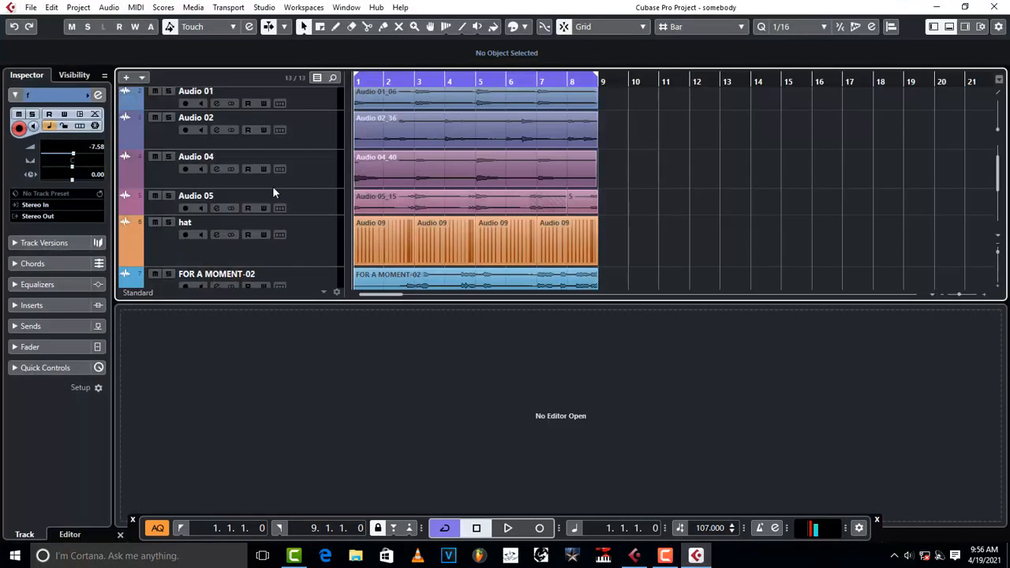
{"action": "left_click", "coordinate": [398, 418]}
{"action": "key", "text": "space"}
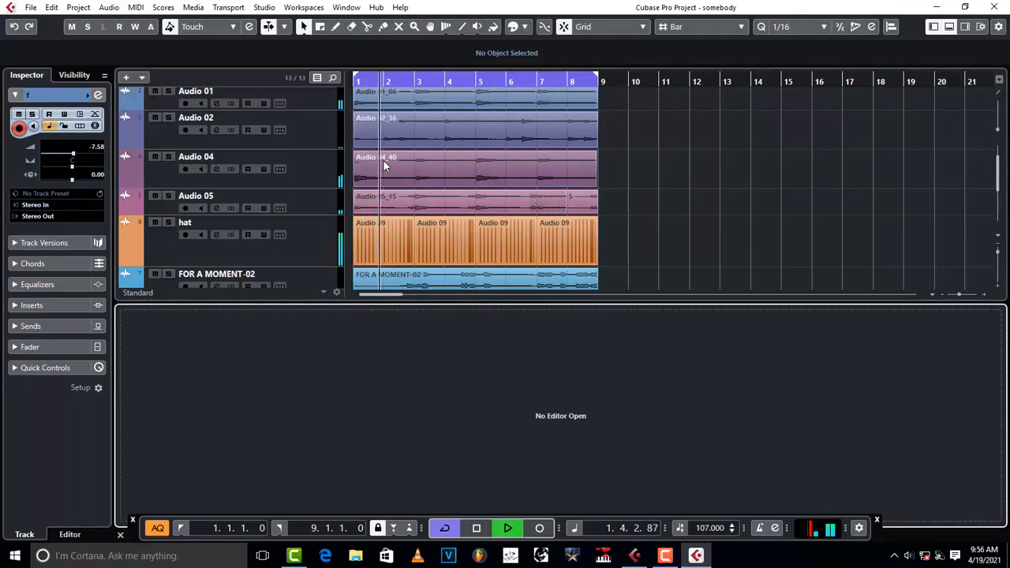
{"action": "key", "text": "space"}
Step: Select the Arcade 04 track, solo it and audition it
{"action": "scroll", "coordinate": [688, 217], "scroll_direction": "up", "scroll_amount": 2}
{"action": "left_click", "coordinate": [223, 132]}
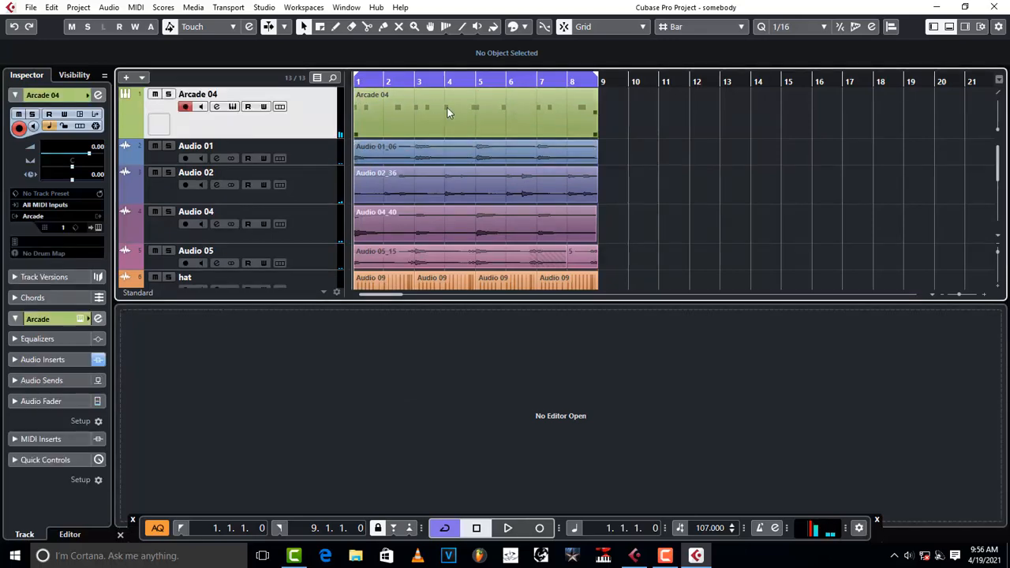
{"action": "left_click", "coordinate": [168, 94]}
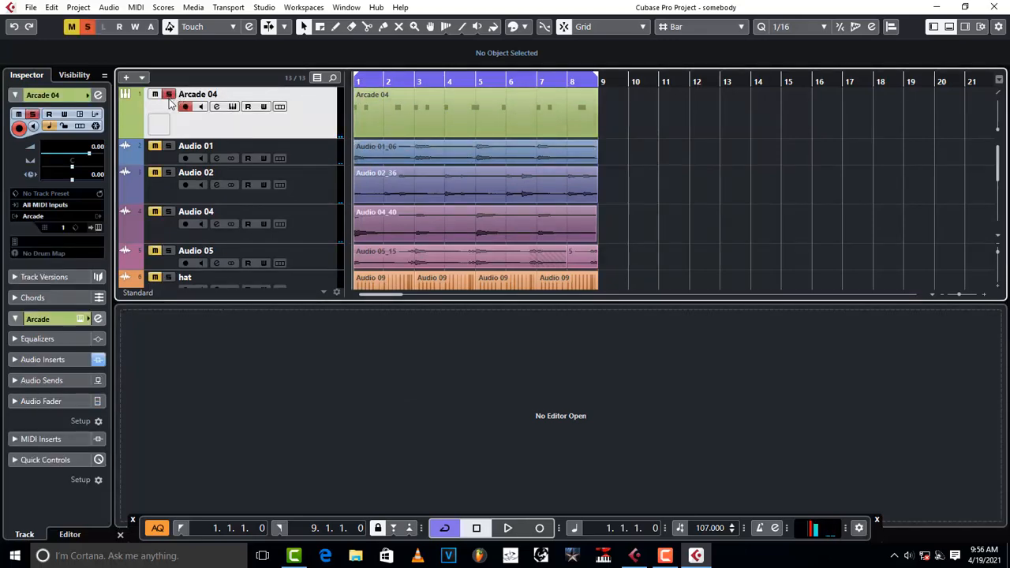
{"action": "key", "text": "space"}
{"action": "key", "text": "space"}
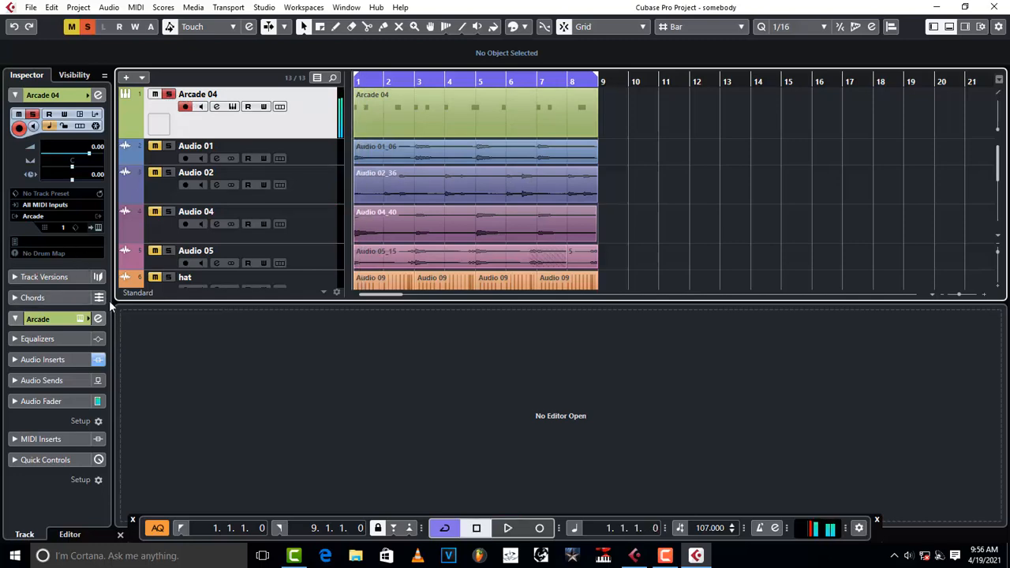
Step: Open Maserati HMX Stereo from Arcade 04's channel settings and compare the soloed track with the plug-in bypassed and active
{"action": "left_click", "coordinate": [98, 95]}
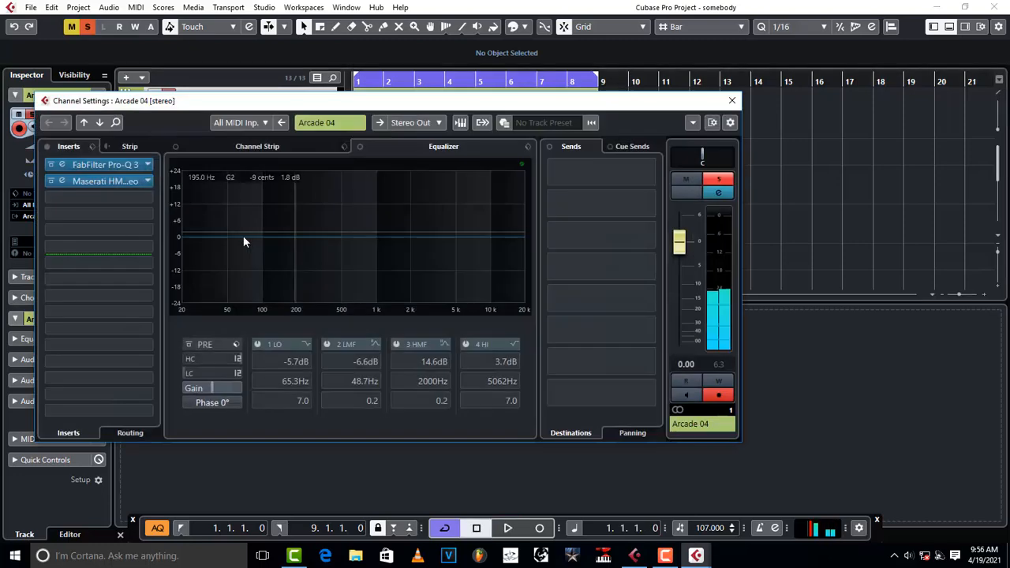
{"action": "left_click", "coordinate": [98, 181]}
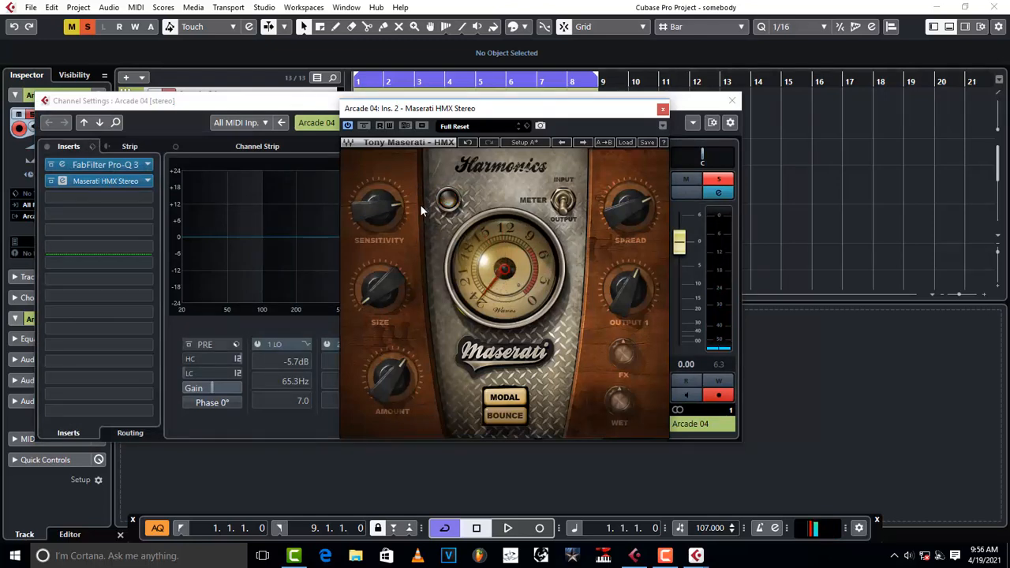
{"action": "left_click", "coordinate": [351, 130]}
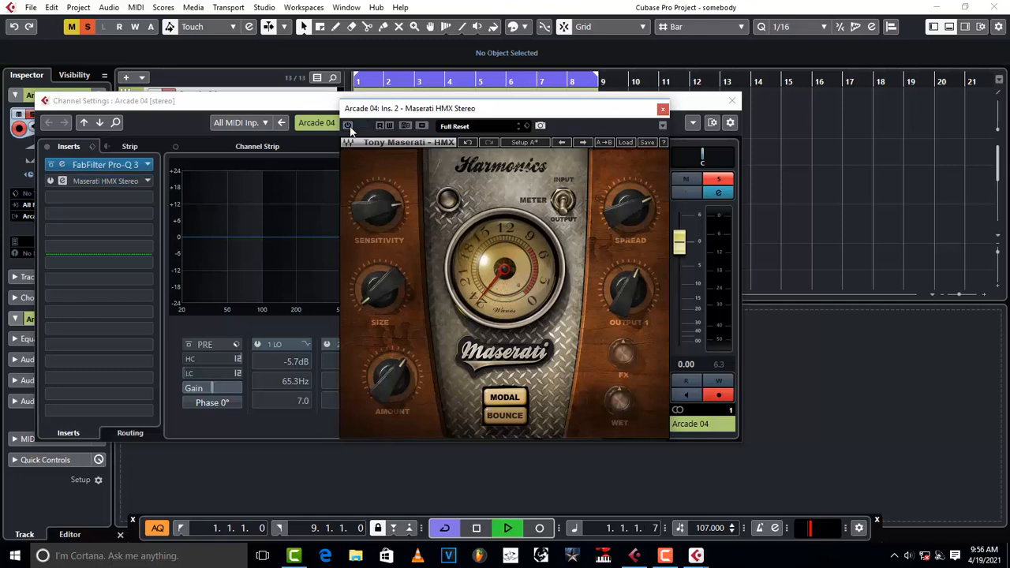
{"action": "key", "text": "space"}
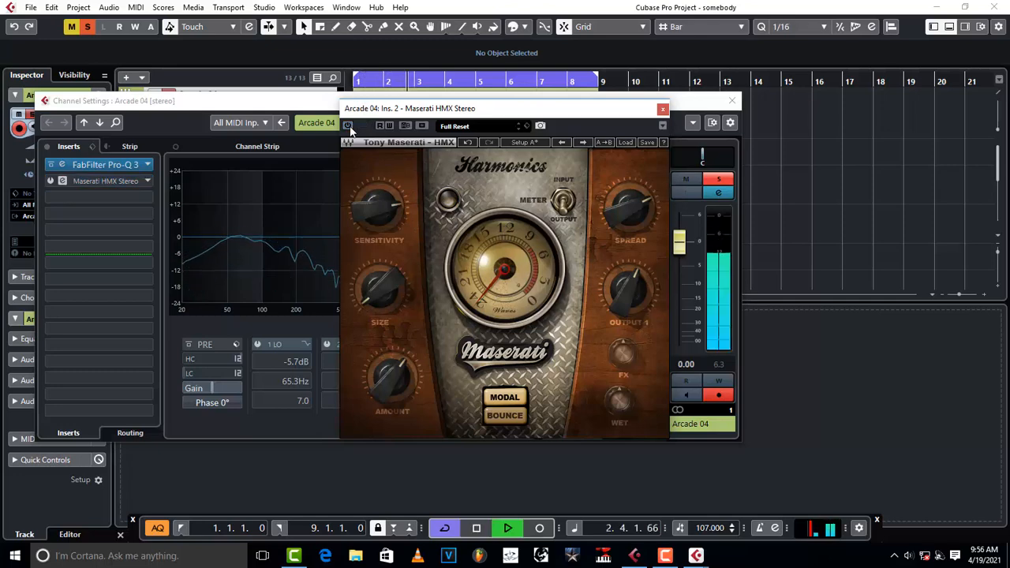
{"action": "key", "text": "space"}
{"action": "left_click", "coordinate": [348, 126]}
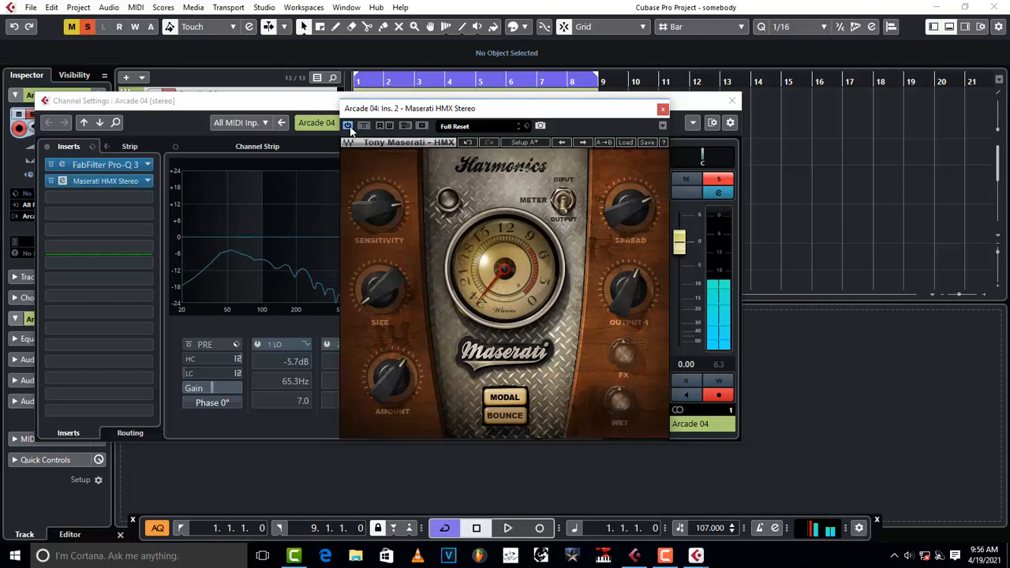
{"action": "key", "text": "space"}
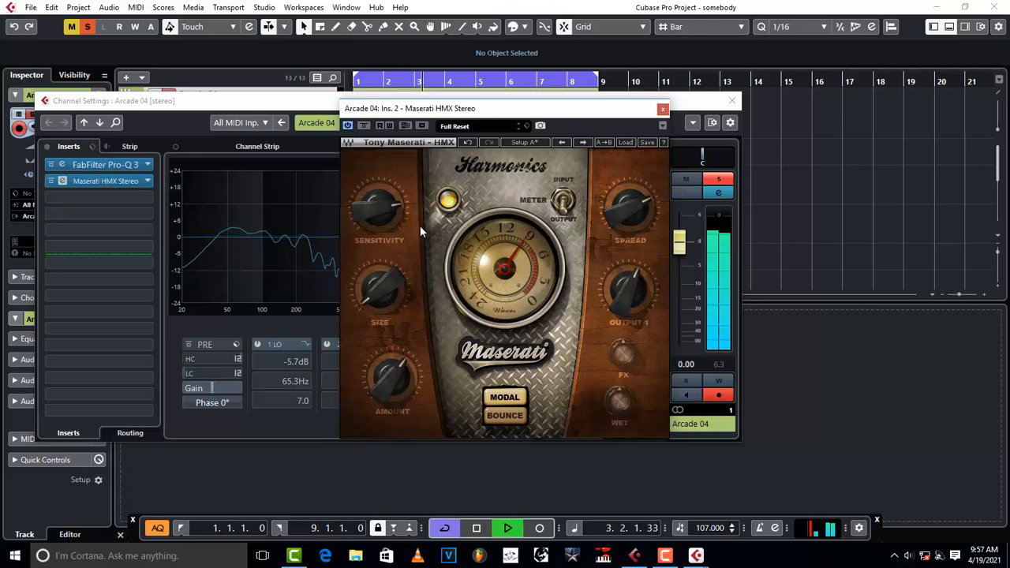
{"action": "key", "text": "space"}
Step: Open FabFilter Pro-Q 3 on Arcade 04, examine its EQ bands and close the plug-in window
{"action": "left_click", "coordinate": [119, 165]}
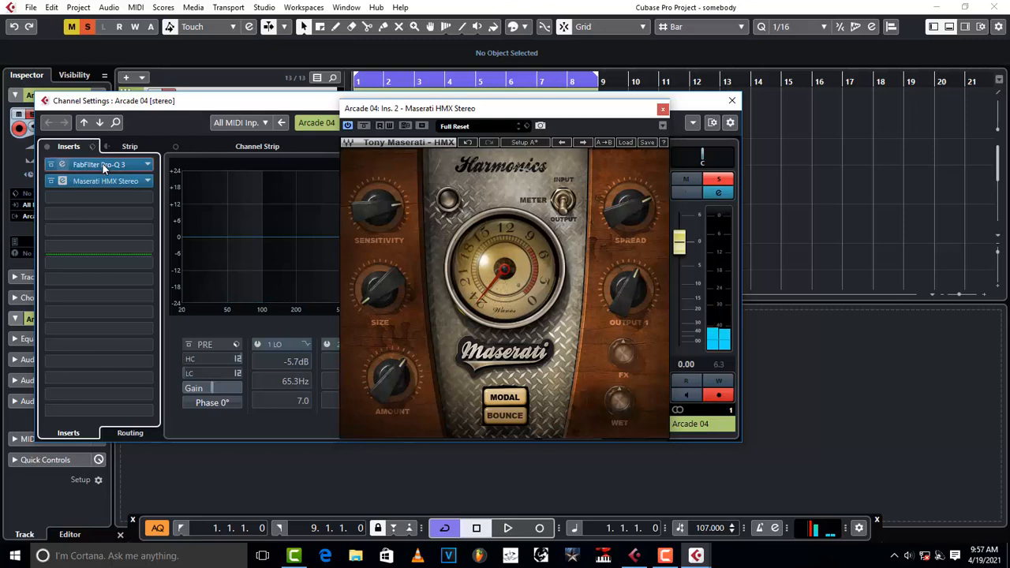
{"action": "left_click", "coordinate": [102, 162]}
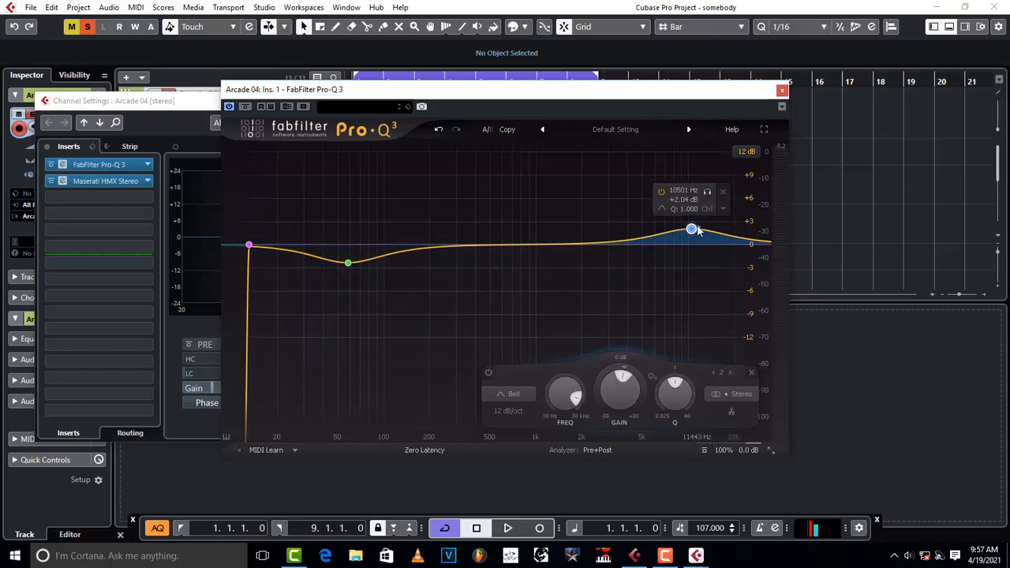
{"action": "left_click", "coordinate": [782, 92]}
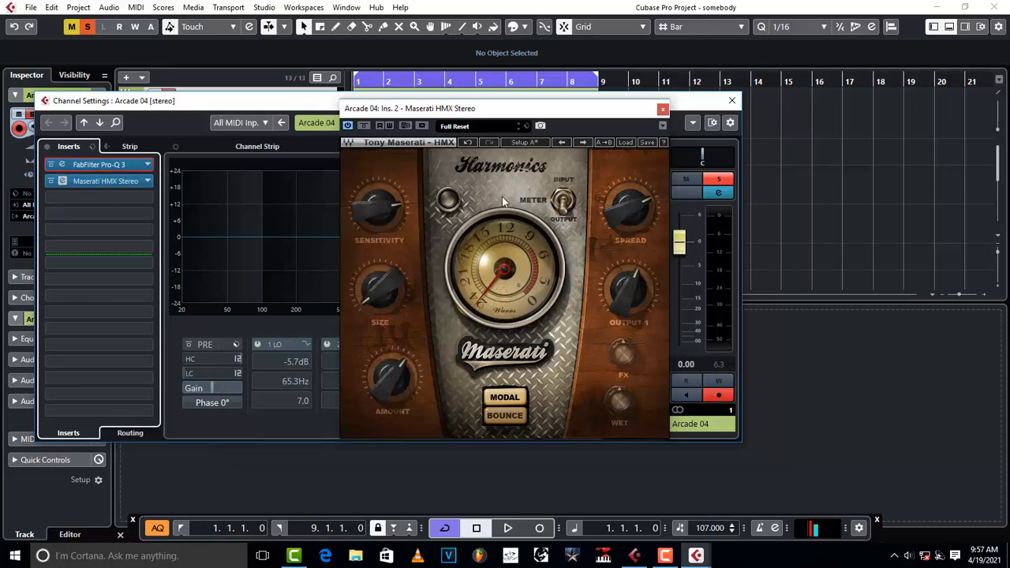
Step: Audition the soloed Arcade 04 with both inserts active, and close the Maserati HMX and channel settings windows
{"action": "key", "text": "space"}
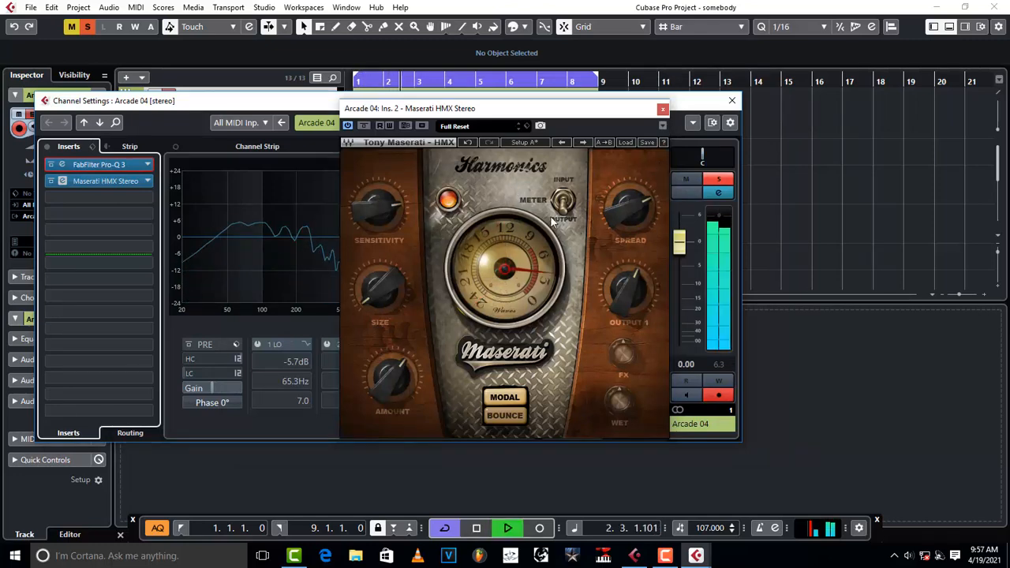
{"action": "key", "text": "space"}
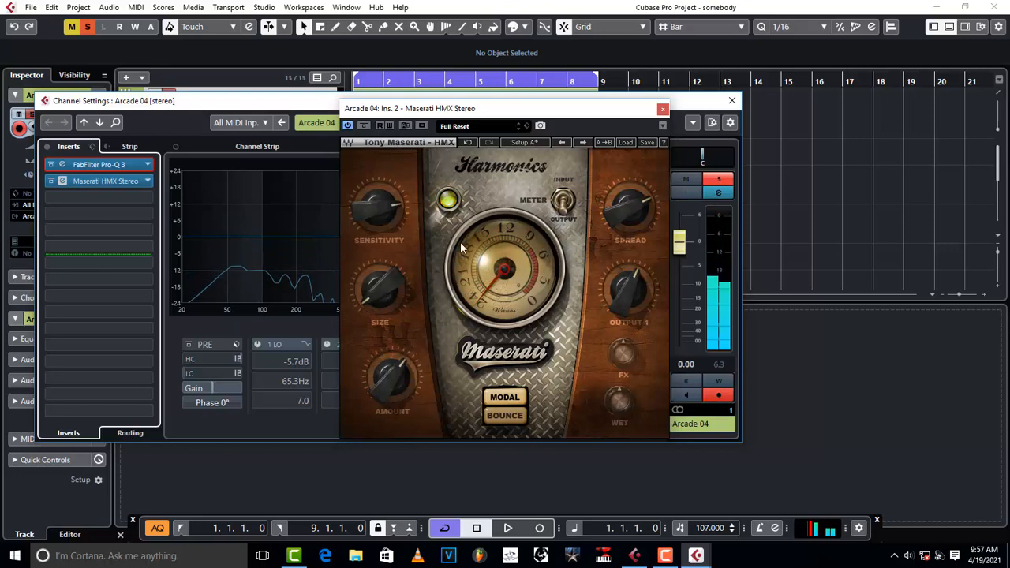
{"action": "left_click", "coordinate": [663, 109]}
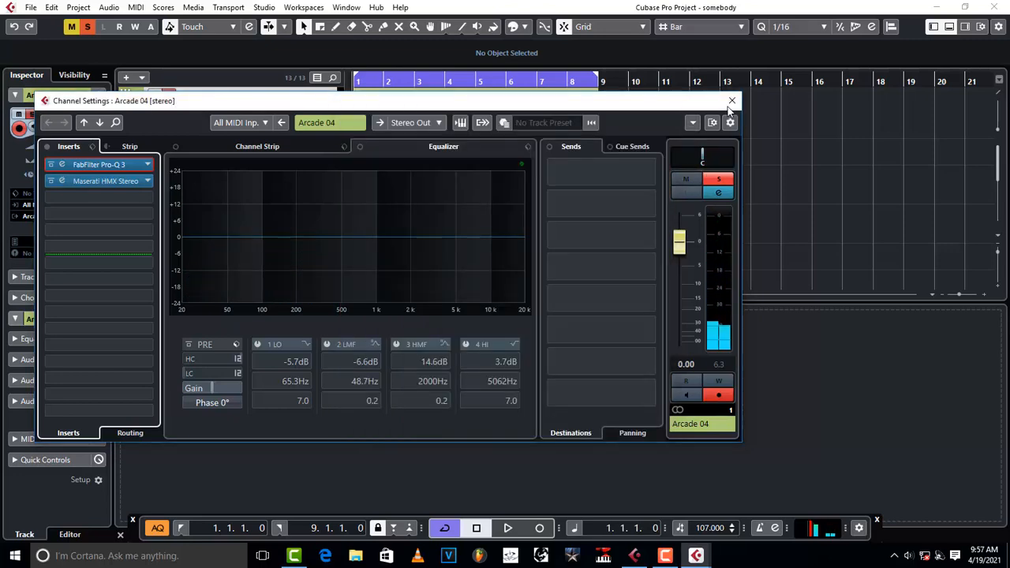
{"action": "left_click", "coordinate": [732, 101]}
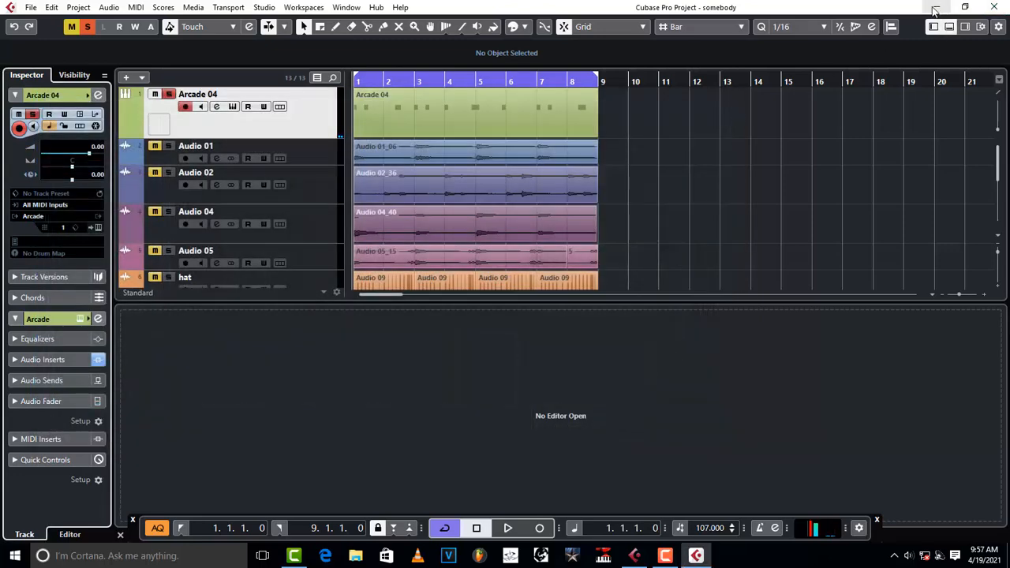
Step: Switch to the Cubase 5 version of the project and audition its full mix
{"action": "left_click", "coordinate": [934, 7]}
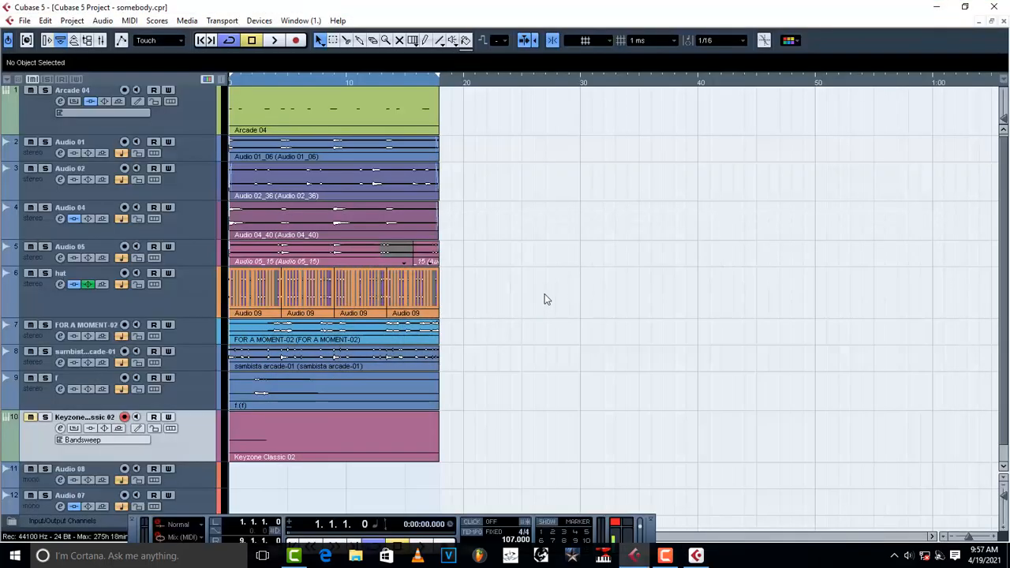
{"action": "key", "text": "space"}
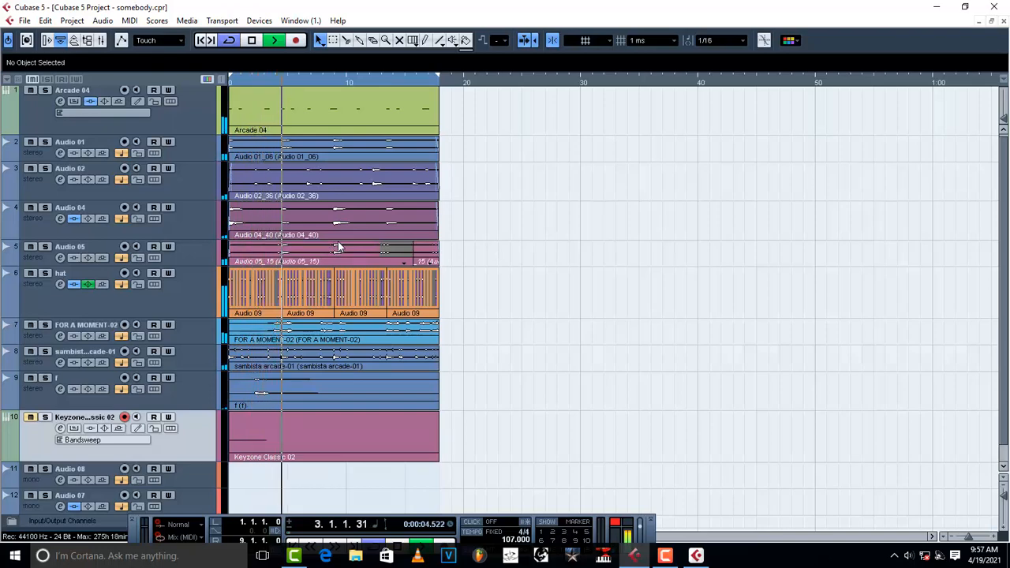
{"action": "key", "text": "space"}
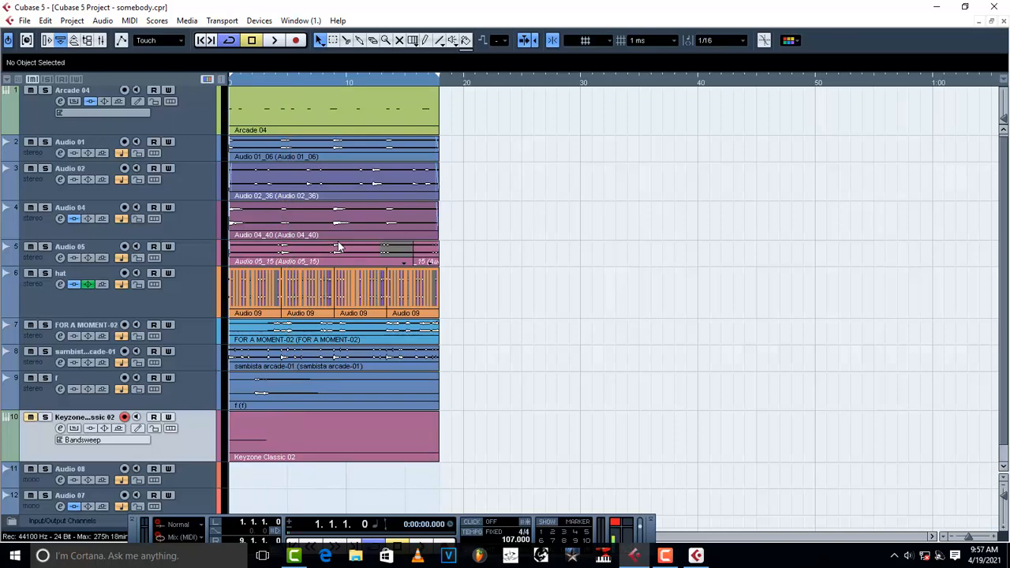
Step: Play back the Cubase 5 project's full mix from the start, then stop playback
{"action": "key", "text": "space"}
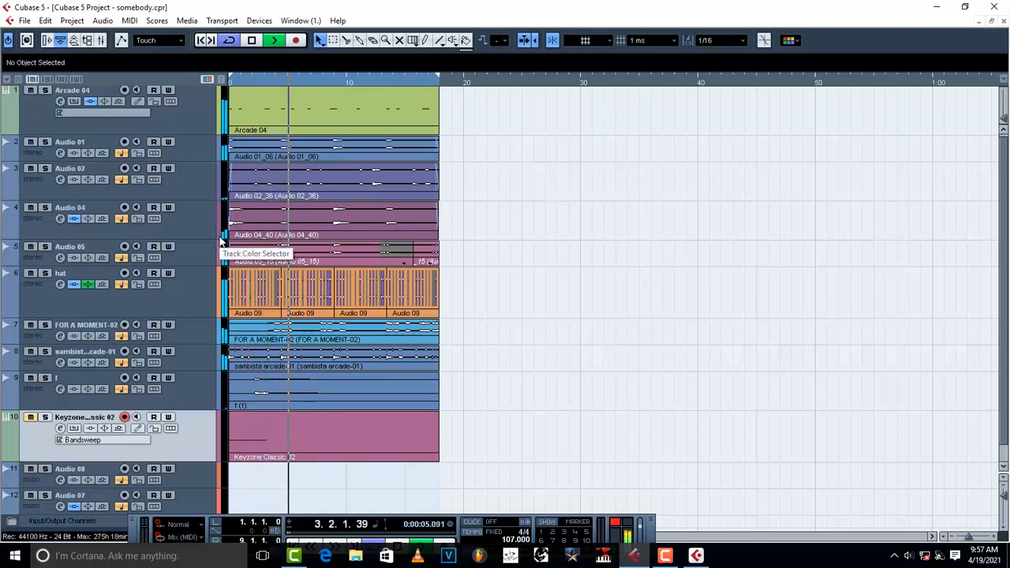
{"action": "scroll", "coordinate": [546, 336], "scroll_direction": "down", "scroll_amount": 1}
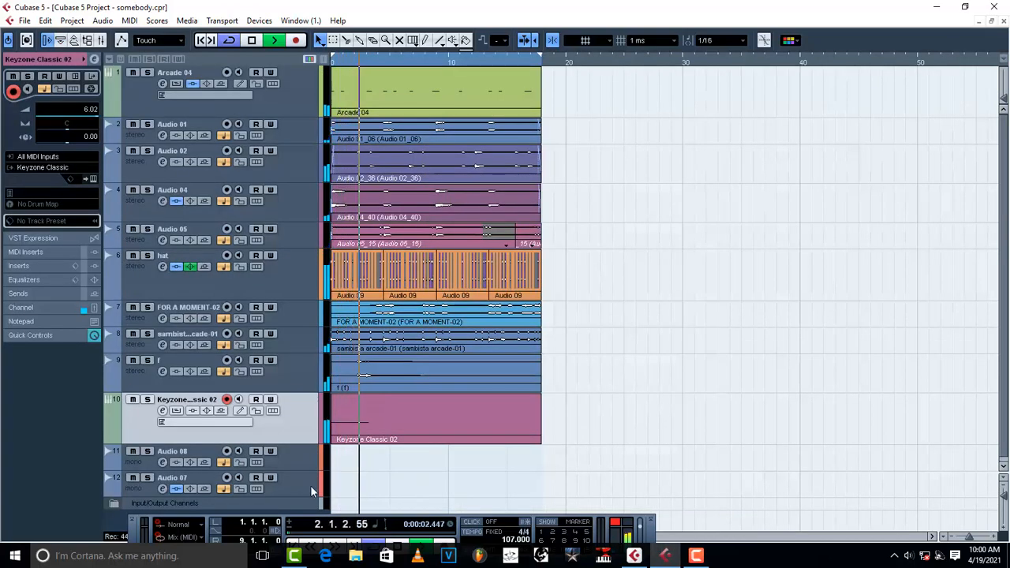
{"action": "key", "text": "space"}
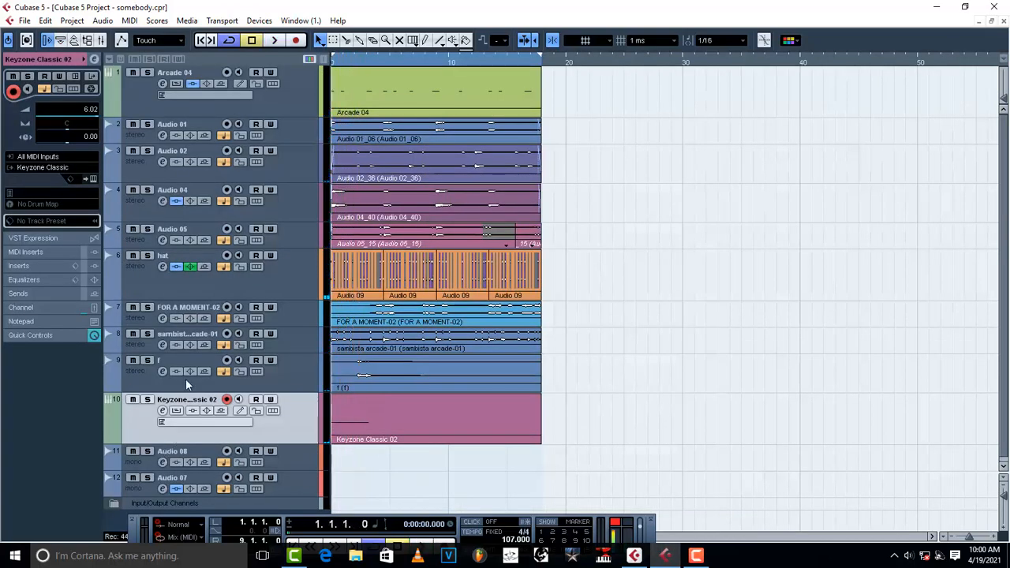
Step: Shorten the opening E1 note of the Keyzone Classic 02 part to about an eighth note and audition it with the mix
{"action": "double_click", "coordinate": [390, 424]}
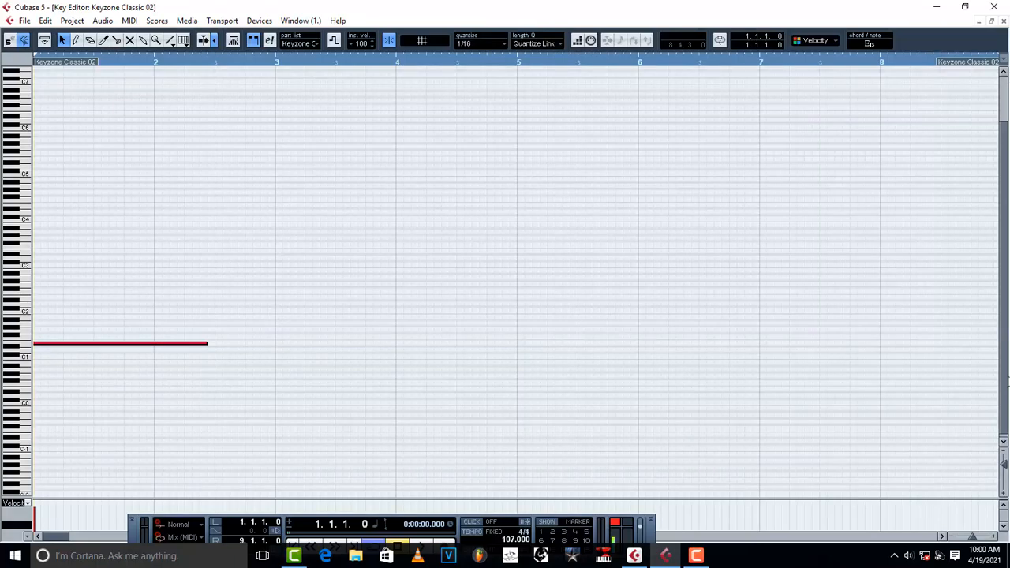
{"action": "left_click_drag", "start_coordinate": [1006, 467], "coordinate": [1006, 472]}
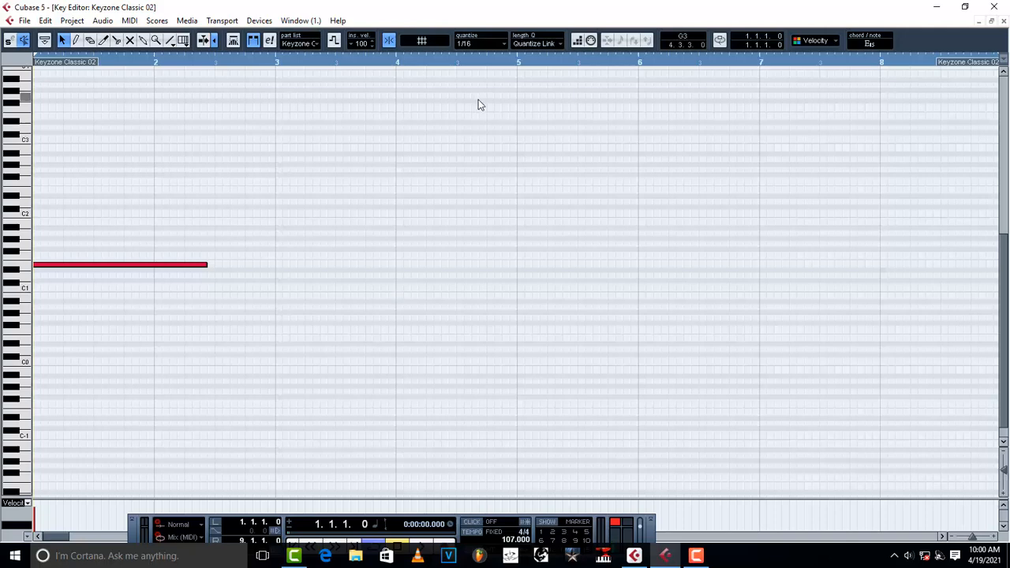
{"action": "left_click_drag", "start_coordinate": [207, 272], "coordinate": [49, 274]}
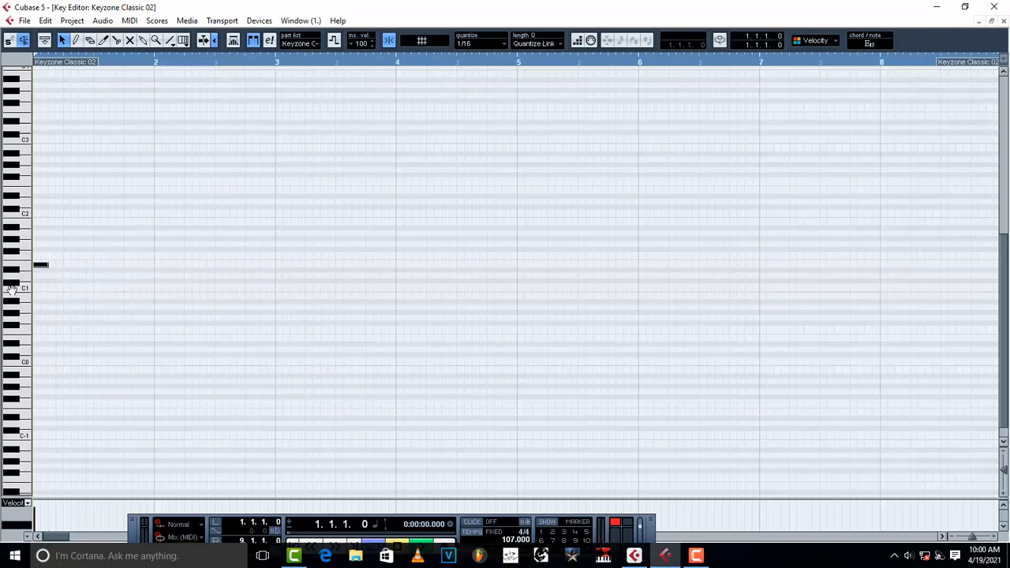
{"action": "key", "text": "space"}
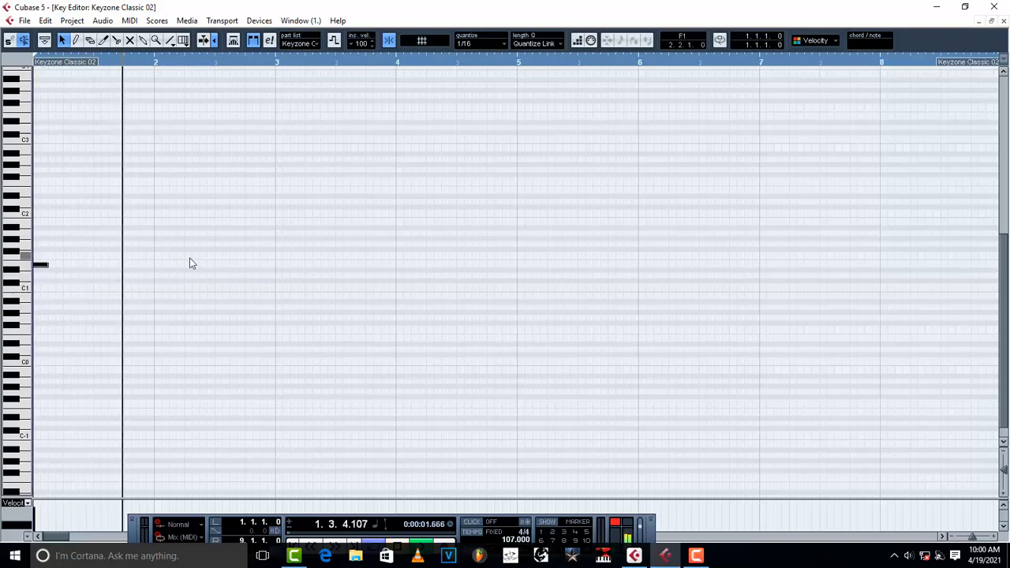
{"action": "key", "text": "space"}
{"action": "scroll", "coordinate": [189, 263], "scroll_direction": "down", "scroll_amount": 1}
{"action": "key", "text": "space"}
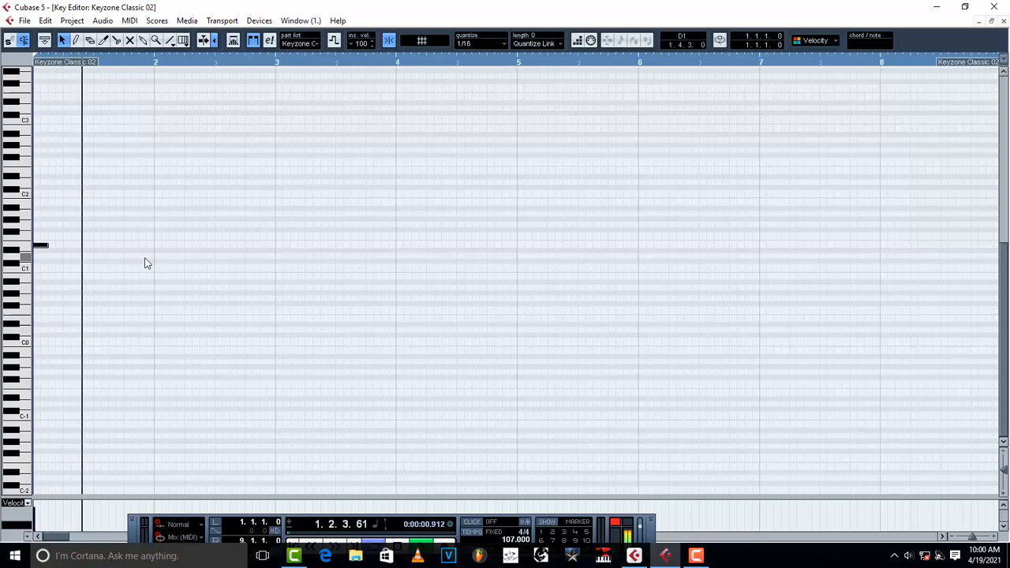
{"action": "key", "text": "space"}
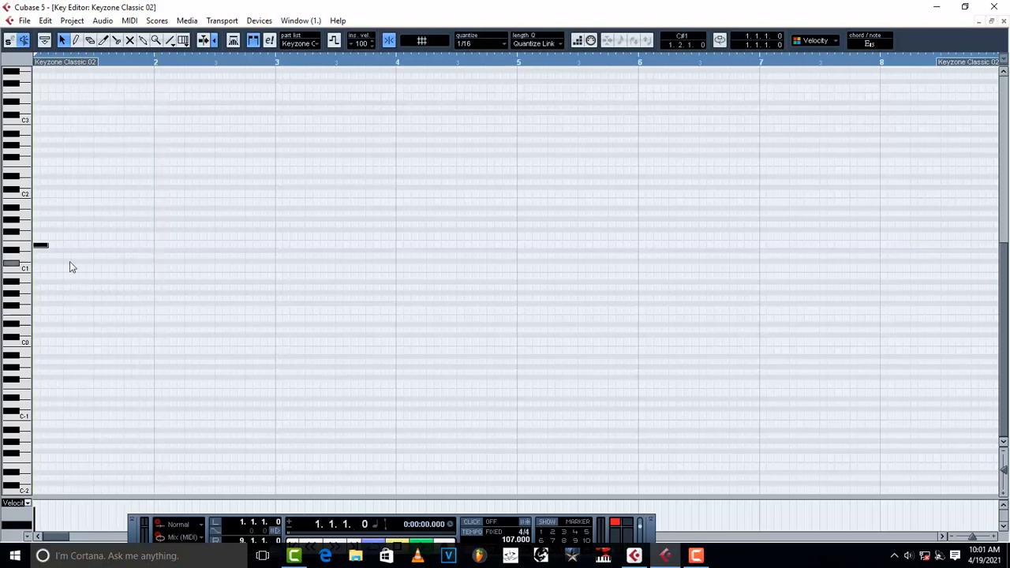
Step: Try adding a longer, lower copy of the E1 note at beat 3 of bar 1 and audition it
{"action": "key", "text": "space"}
{"action": "left_click", "coordinate": [45, 246]}
{"action": "key", "text": "space"}
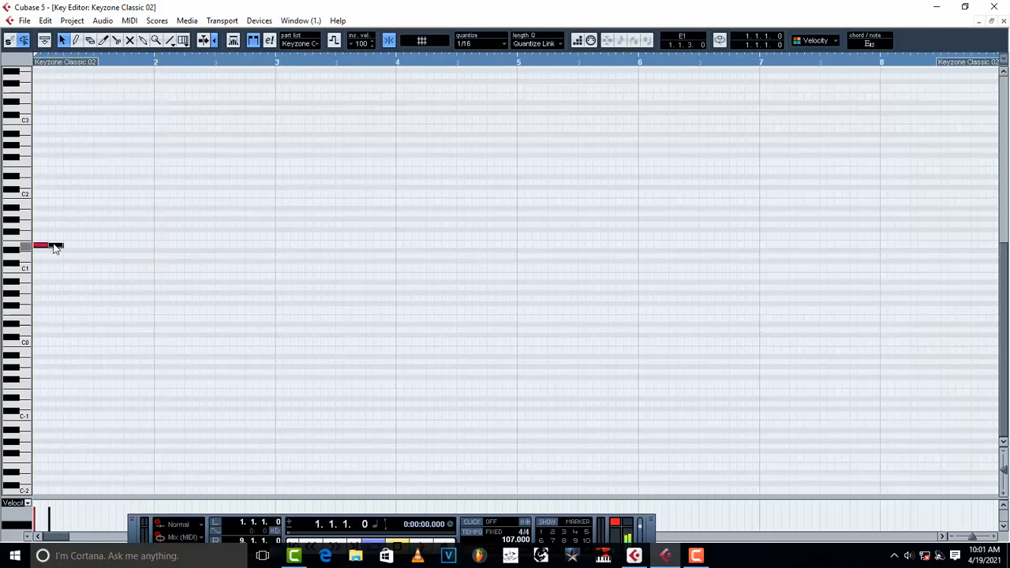
{"action": "left_click_drag", "start_coordinate": [68, 250], "coordinate": [147, 262]}
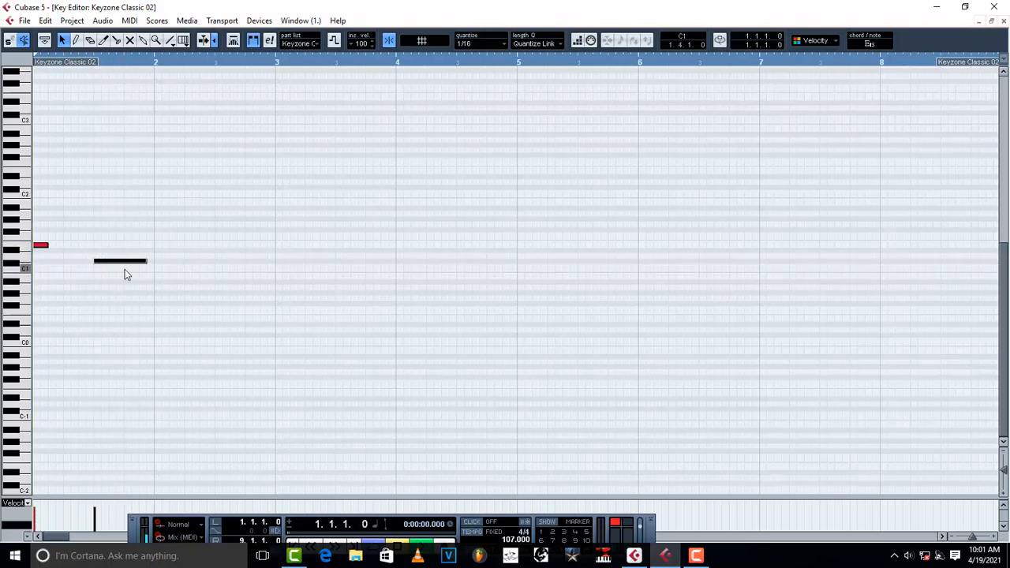
{"action": "key", "text": "space"}
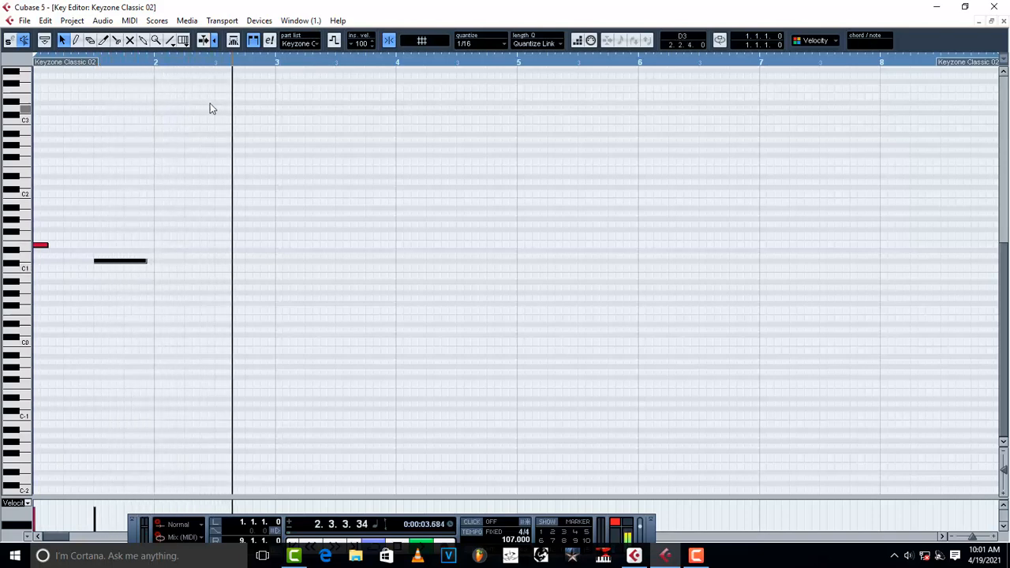
{"action": "key", "text": "space"}
{"action": "key", "text": "space"}
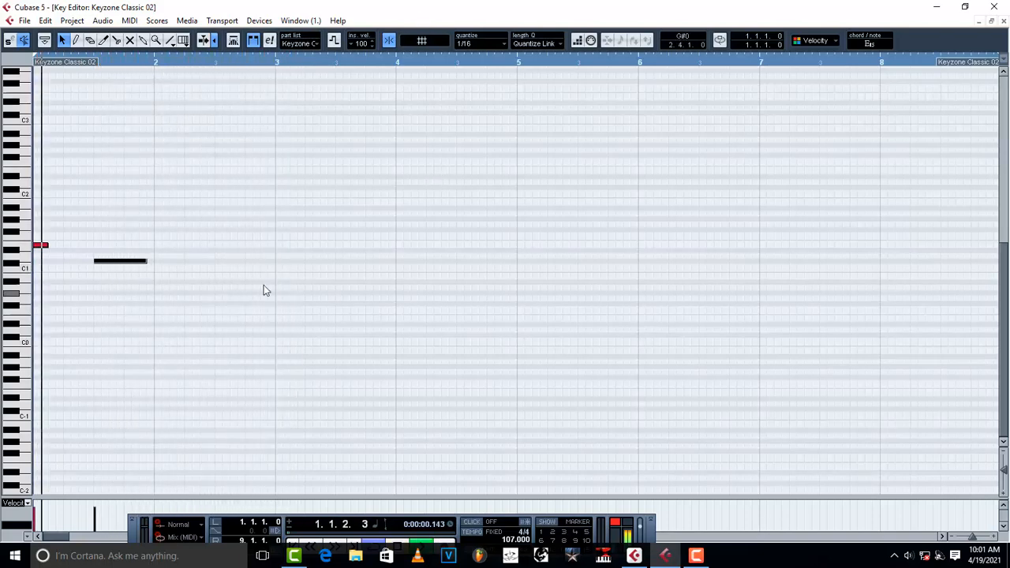
{"action": "key", "text": "space"}
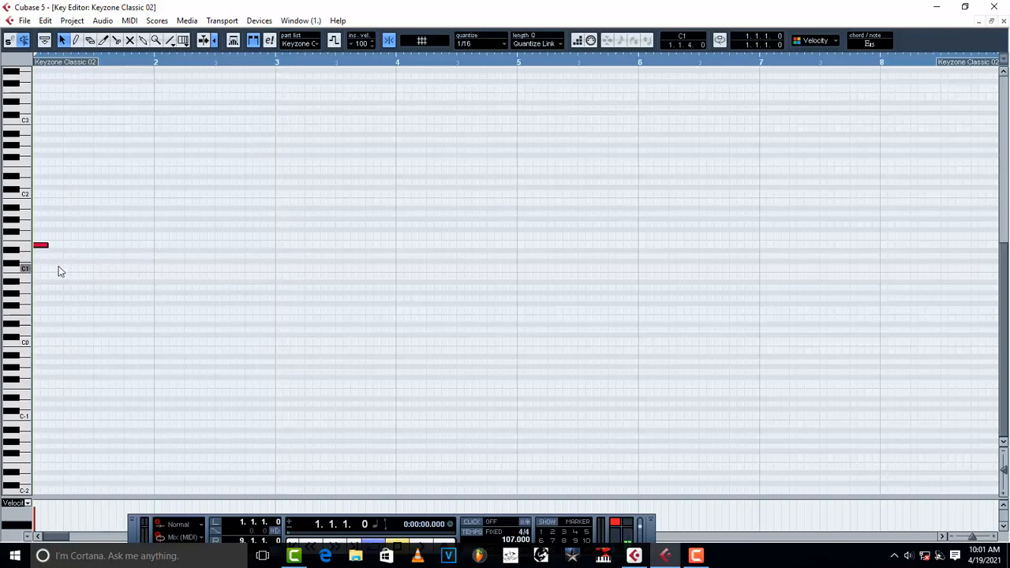
Step: Shorten the E1 note to about a sixteenth and copy it at eighth-note intervals across bar 1, then play it back
{"action": "left_click_drag", "start_coordinate": [49, 245], "coordinate": [40, 245]}
{"action": "key", "text": "space"}
{"action": "key", "text": "space"}
{"action": "left_click", "coordinate": [43, 246]}
{"action": "left_click_drag", "start_coordinate": [51, 244], "coordinate": [99, 257]}
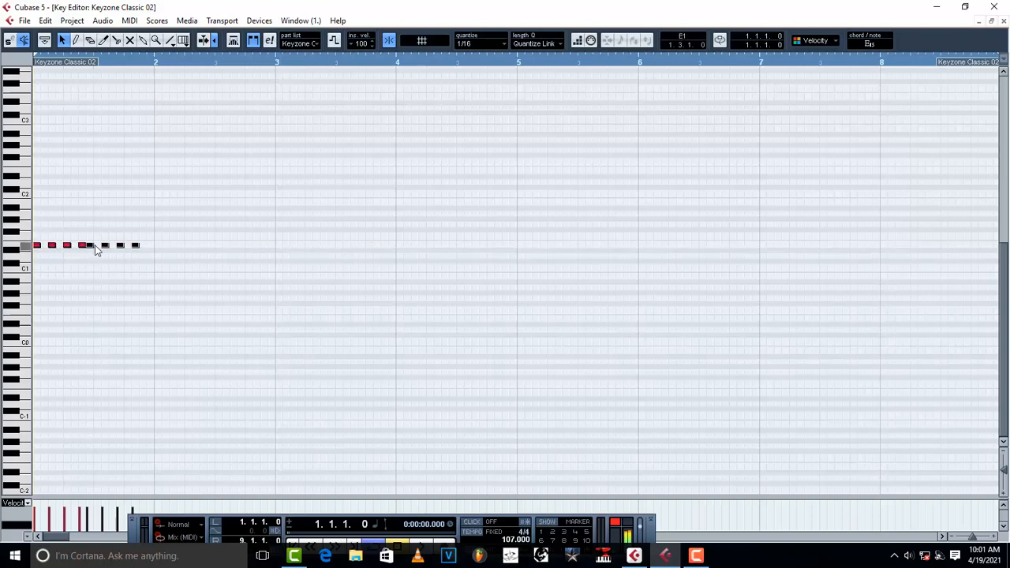
{"action": "left_click_drag", "start_coordinate": [165, 265], "coordinate": [97, 252]}
{"action": "key", "text": "space"}
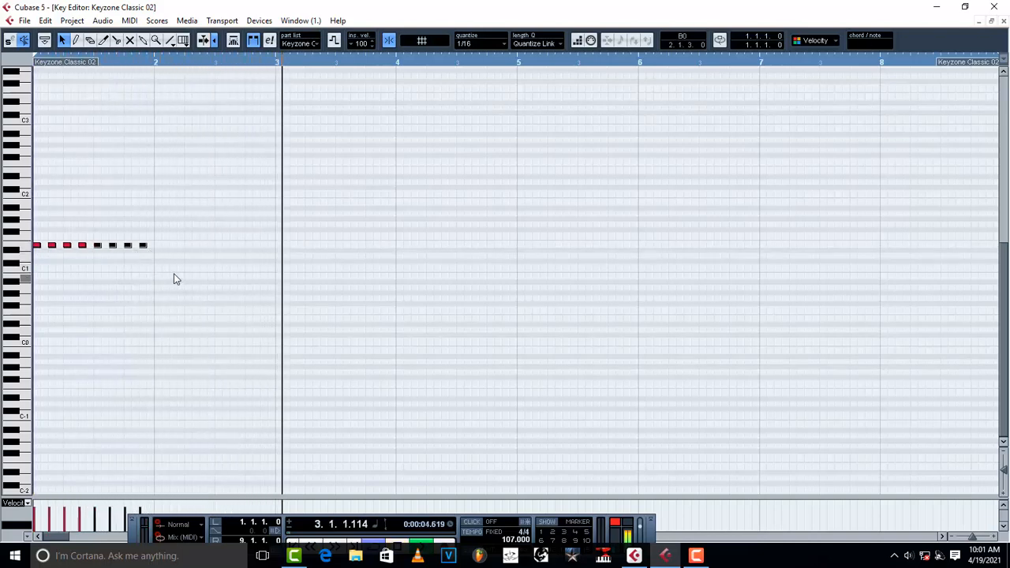
Step: Continue the repeating E1 notes through bar 2, audition the pattern, and close the Key Editor
{"action": "key", "text": "ctrl+d"}
{"action": "key", "text": "space"}
{"action": "left_click_drag", "start_coordinate": [151, 247], "coordinate": [159, 250]}
{"action": "key", "text": "ctrl+d"}
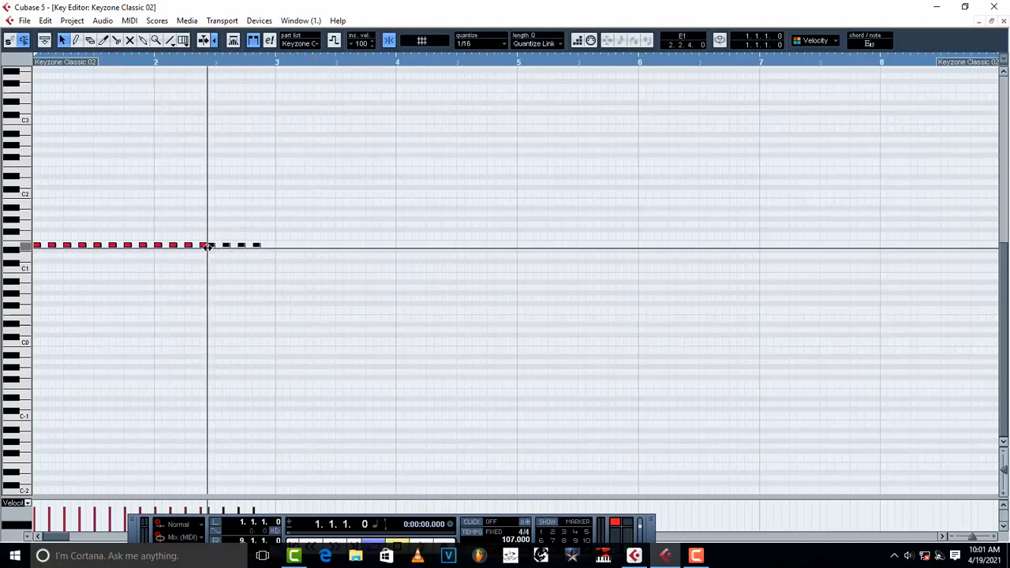
{"action": "left_click_drag", "start_coordinate": [215, 247], "coordinate": [231, 251]}
{"action": "key", "text": "space"}
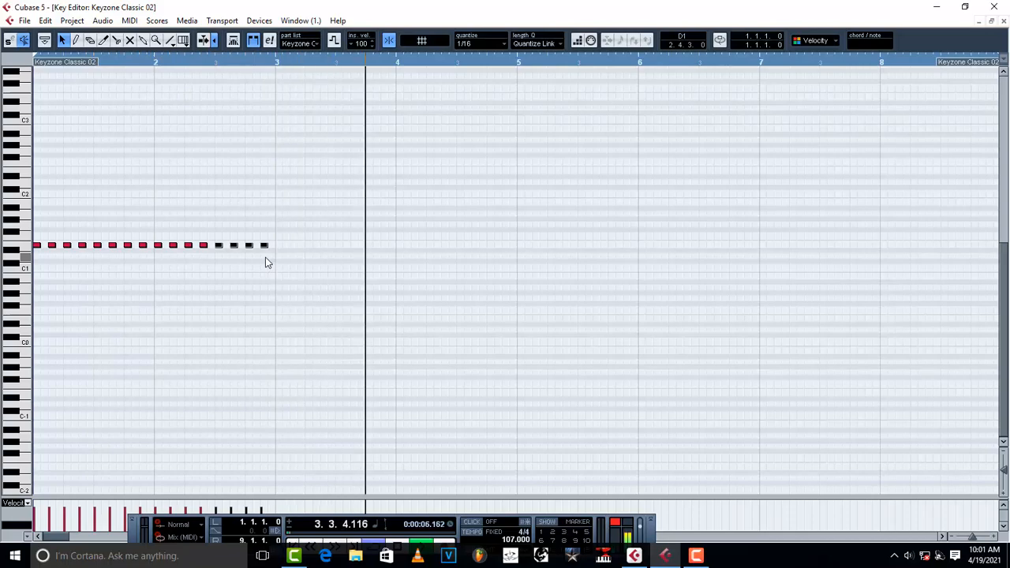
{"action": "left_click", "coordinate": [1003, 20]}
{"action": "key", "text": "space"}
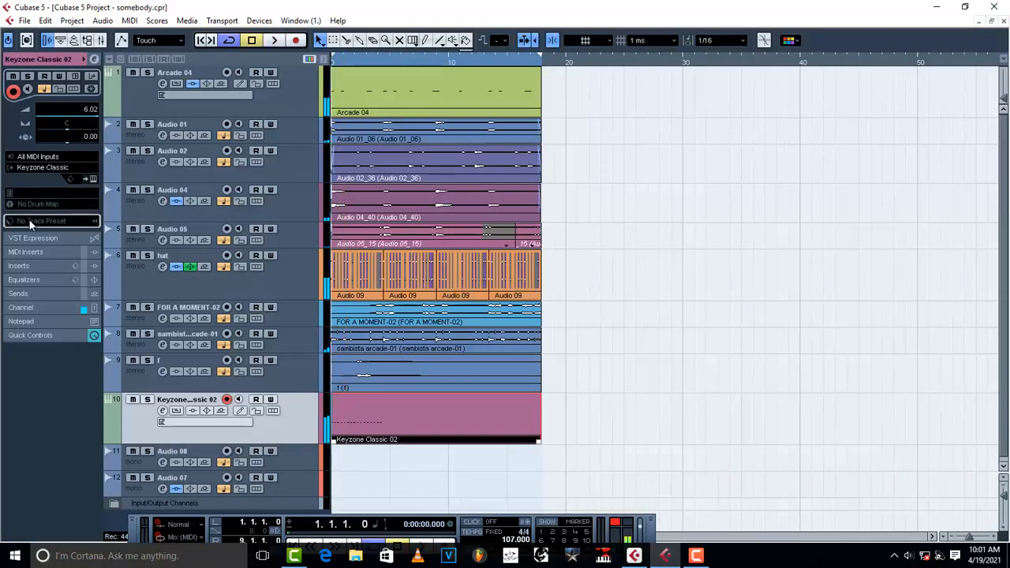
Step: Switch the Keyzone Classic 02 track's instrument to Nexus and start playback
{"action": "left_click", "coordinate": [66, 166]}
{"action": "left_click", "coordinate": [65, 478]}
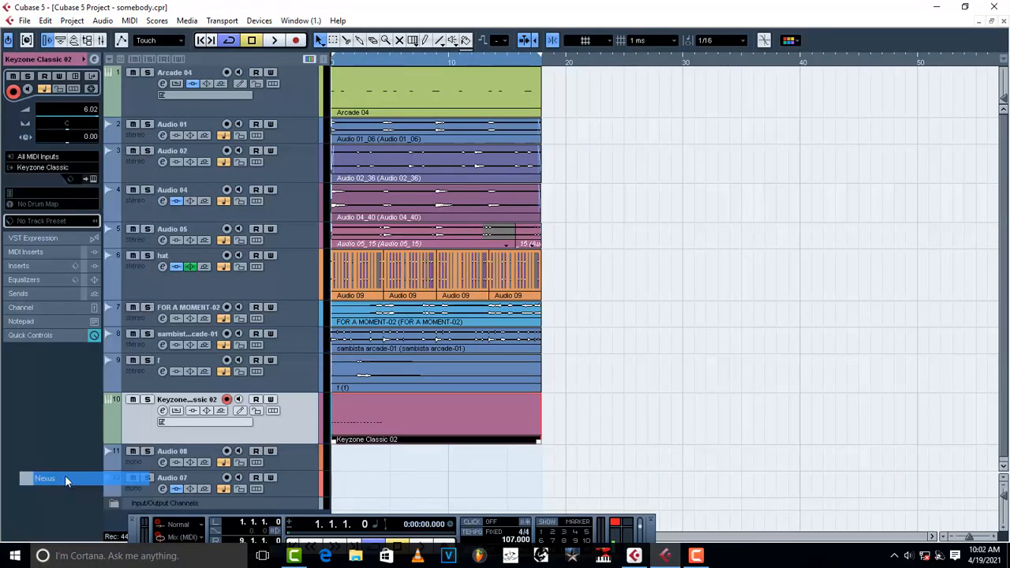
{"action": "key", "text": "space"}
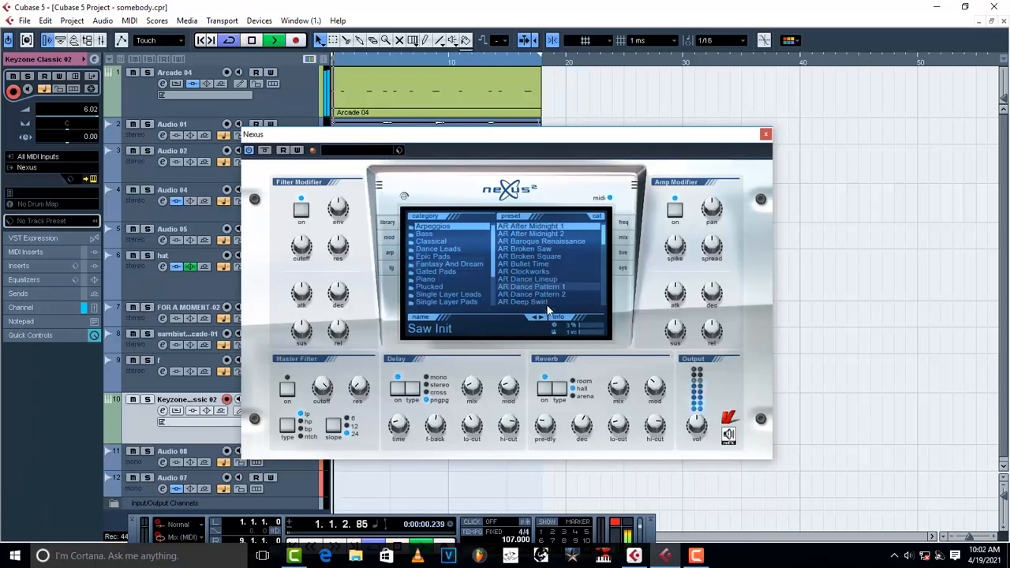
Step: Audition the Nexus Arpeggios presets up to AR Dance Lineup, settle on AR Clockworks, and close the Nexus window
{"action": "left_click", "coordinate": [540, 318]}
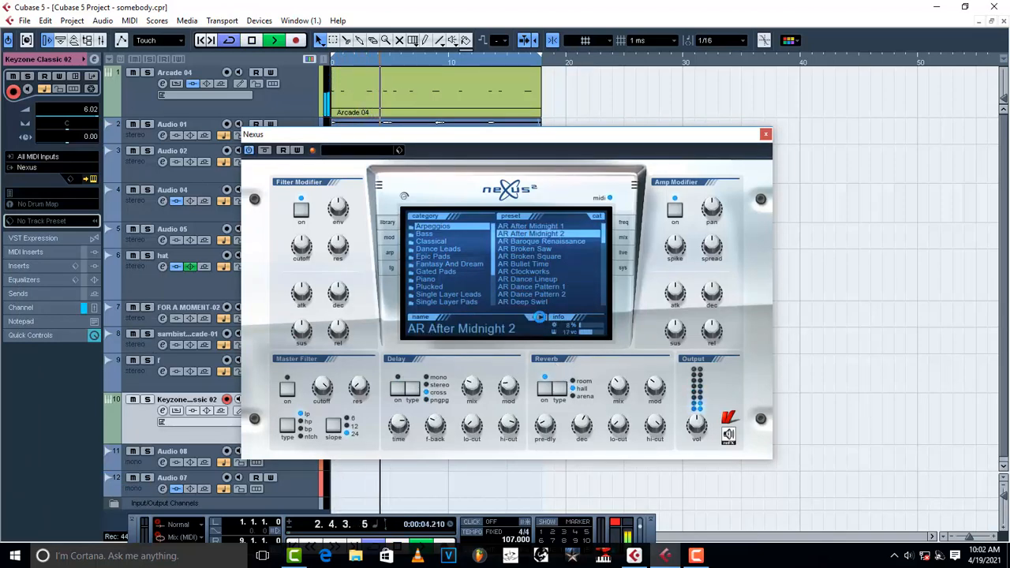
{"action": "left_click", "coordinate": [540, 317]}
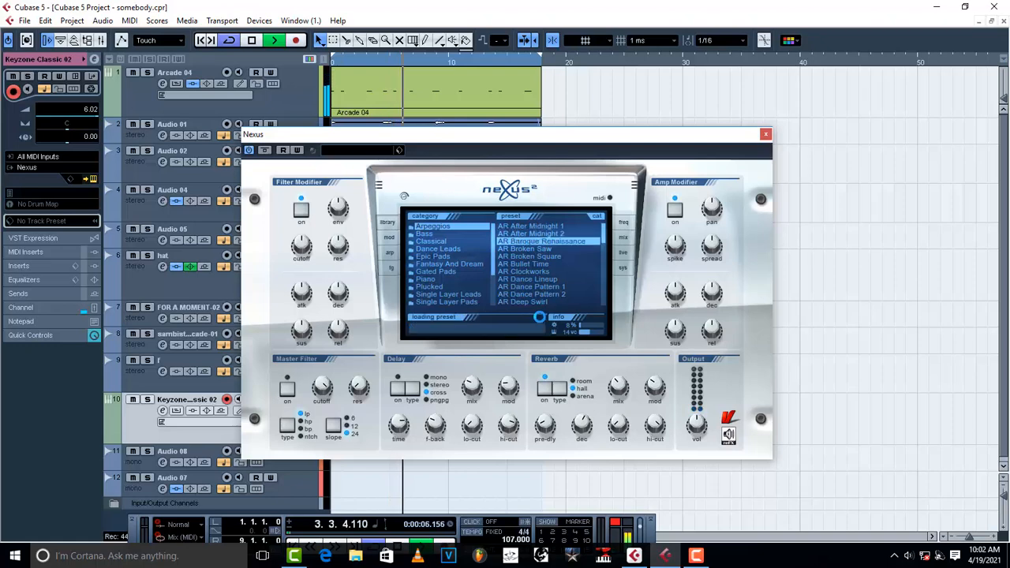
{"action": "key", "text": "KP_Decimal"}
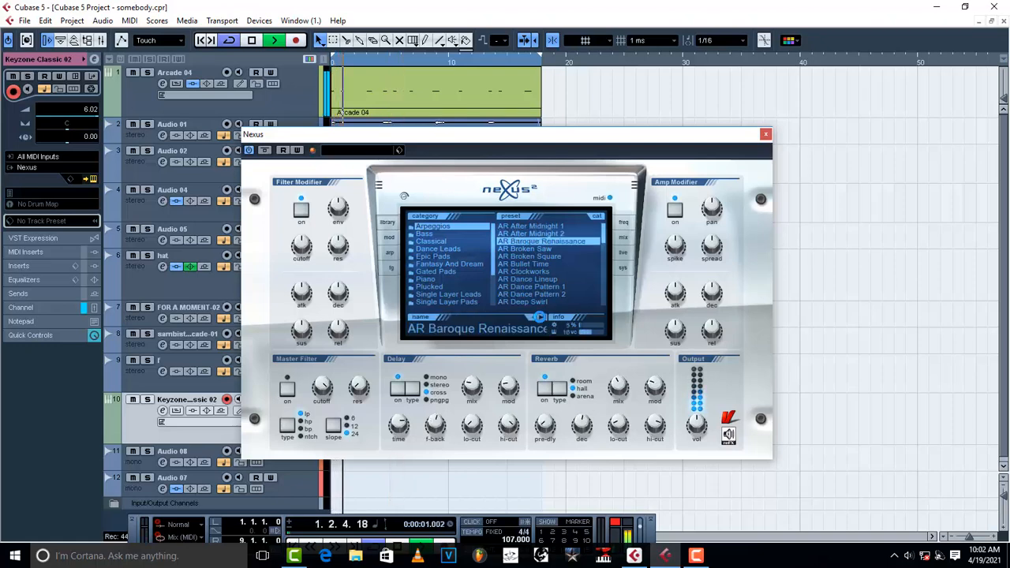
{"action": "left_click", "coordinate": [540, 318]}
{"action": "left_click", "coordinate": [540, 318]}
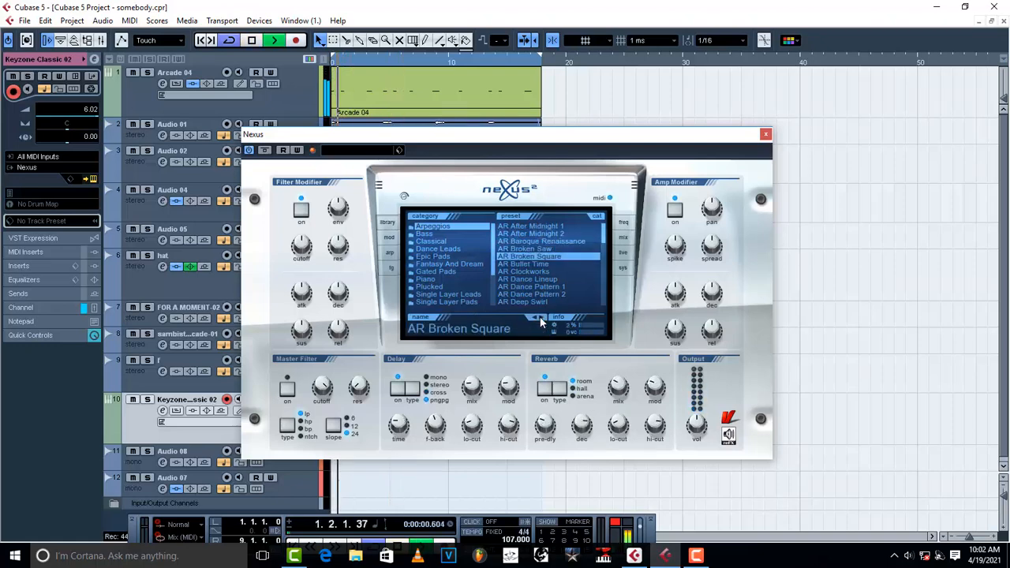
{"action": "left_click", "coordinate": [540, 317]}
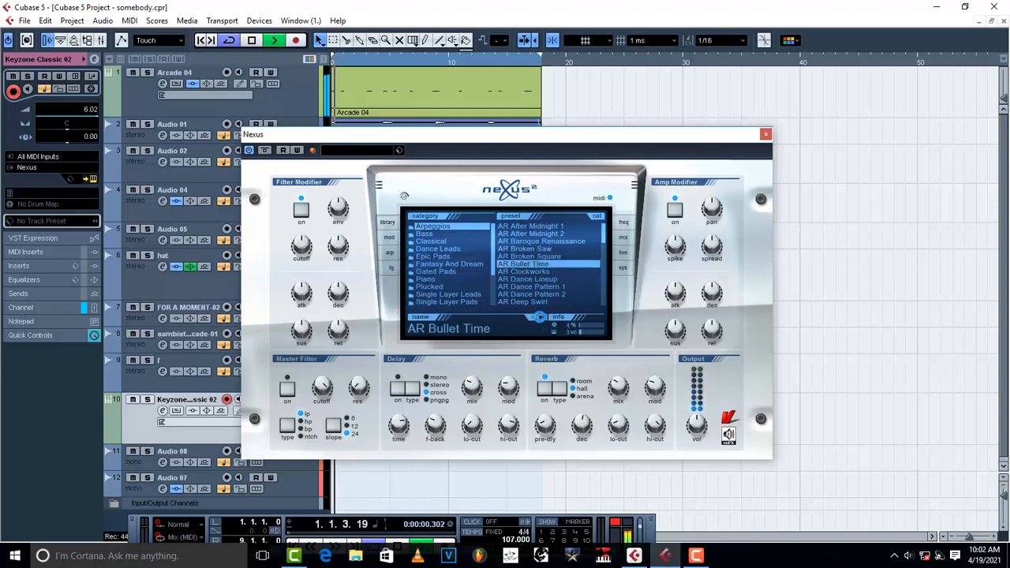
{"action": "left_click", "coordinate": [540, 318]}
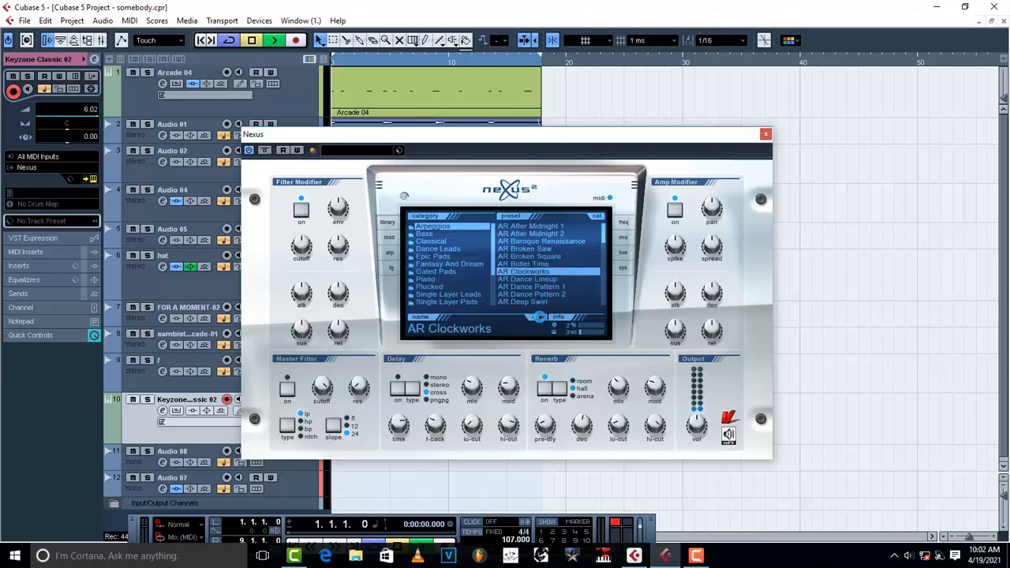
{"action": "left_click", "coordinate": [542, 317]}
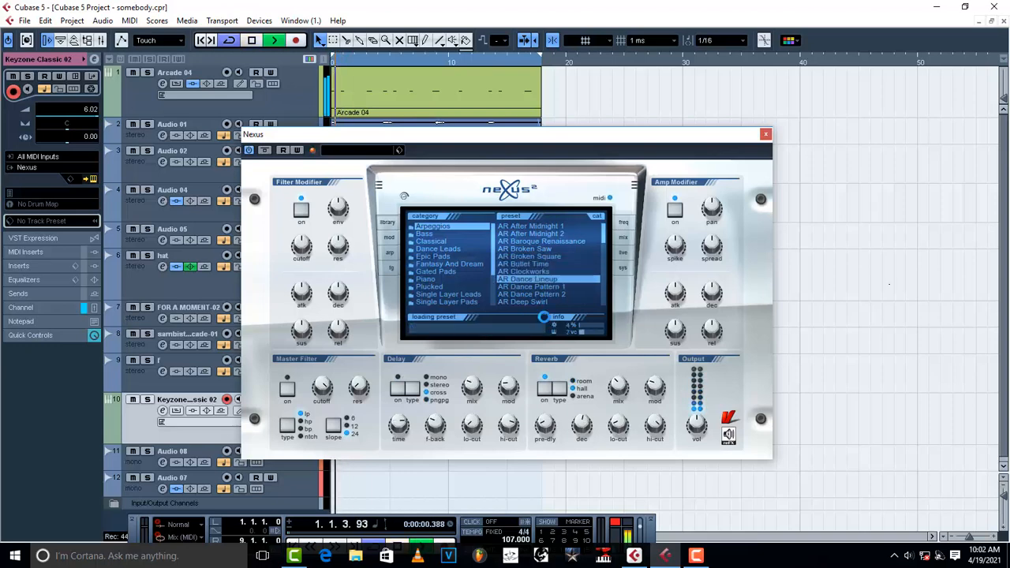
{"action": "left_click", "coordinate": [533, 318]}
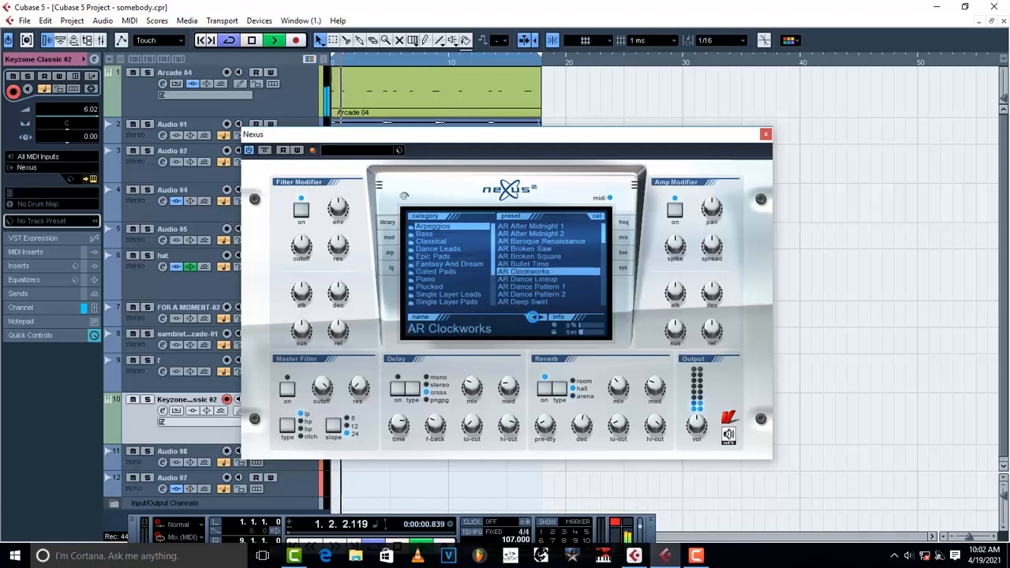
{"action": "key", "text": "space"}
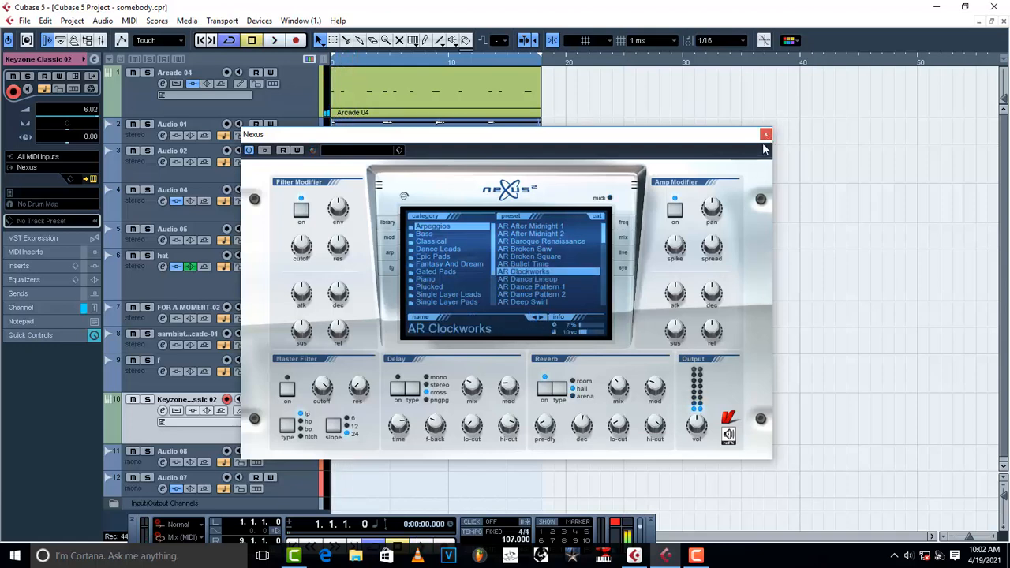
{"action": "left_click", "coordinate": [765, 134]}
Step: Transpose all the repeated E1 notes of the Keyzone Classic 02 part up two octaves to E3 and close the Key Editor
{"action": "double_click", "coordinate": [418, 420]}
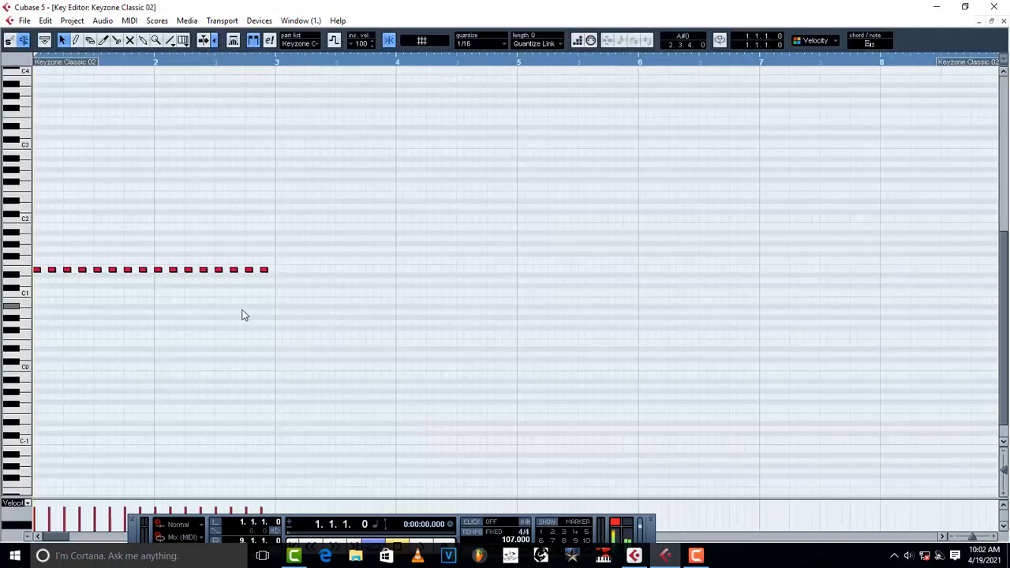
{"action": "left_click", "coordinate": [257, 333]}
{"action": "key", "text": "Up"}
{"action": "key", "text": "Up"}
{"action": "key", "text": "Up"}
{"action": "key", "text": "Up"}
{"action": "key", "text": "Up"}
{"action": "key", "text": "Up"}
{"action": "key", "text": "Up"}
{"action": "key", "text": "Up"}
{"action": "key", "text": "Up"}
{"action": "key", "text": "Up"}
{"action": "key", "text": "Up"}
{"action": "key", "text": "Up"}
{"action": "key", "text": "Up"}
{"action": "key", "text": "Up"}
{"action": "key", "text": "Up"}
{"action": "key", "text": "Up"}
{"action": "key", "text": "Up"}
{"action": "key", "text": "Up"}
{"action": "key", "text": "Up"}
{"action": "key", "text": "Up"}
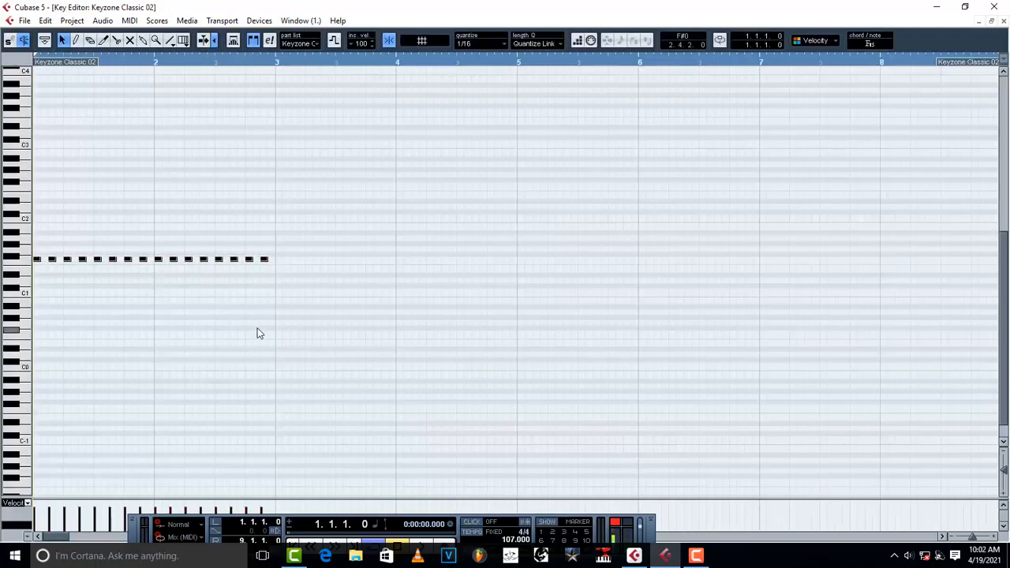
{"action": "key", "text": "Up"}
{"action": "key", "text": "Up"}
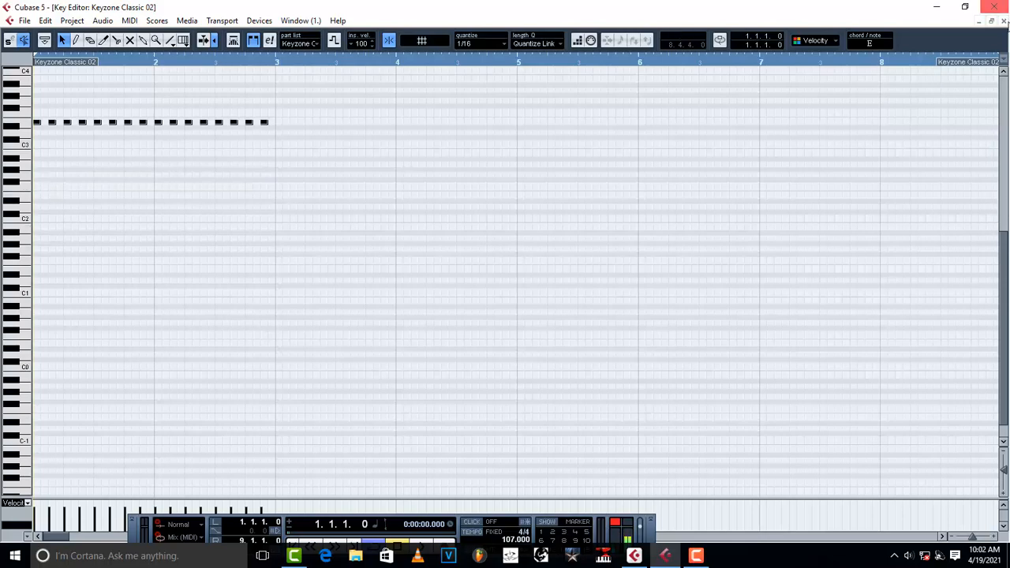
{"action": "left_click", "coordinate": [1005, 22]}
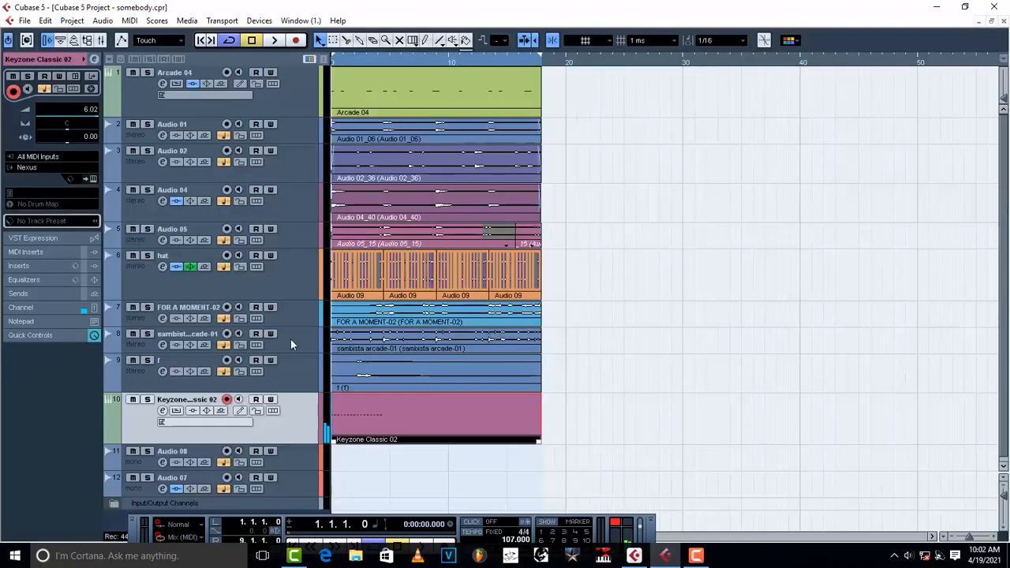
Step: View the Keyzone Classic 02 channel settings, close them, and audition the arrangement from the start
{"action": "left_click", "coordinate": [93, 60]}
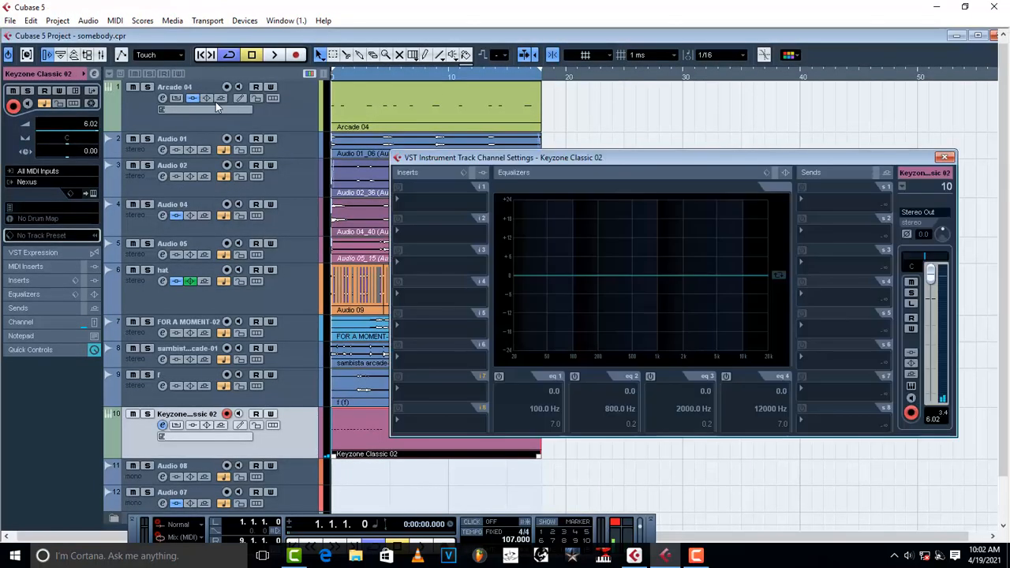
{"action": "left_click", "coordinate": [946, 159]}
{"action": "key", "text": "space"}
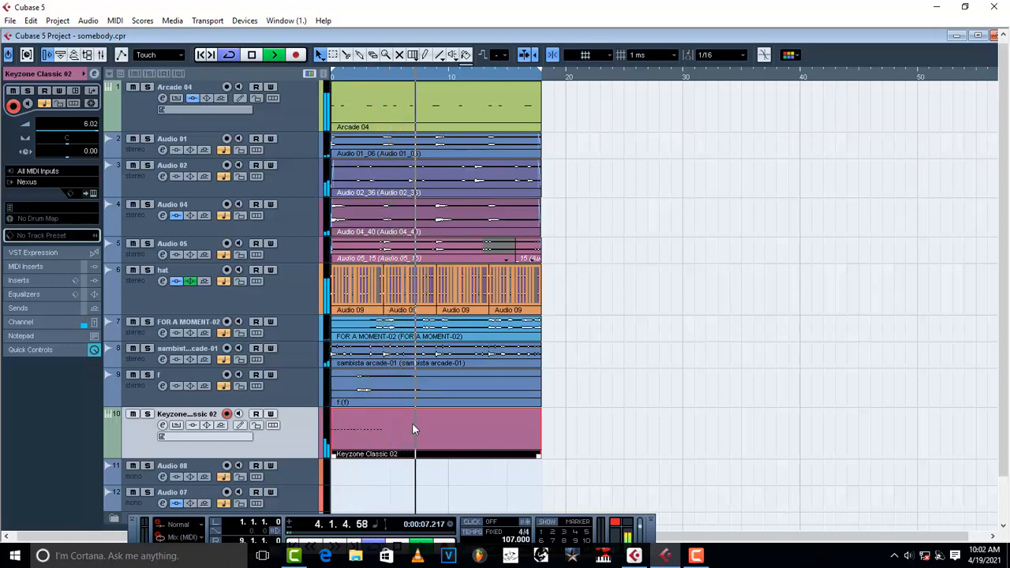
{"action": "key", "text": "space"}
{"action": "key", "text": "space"}
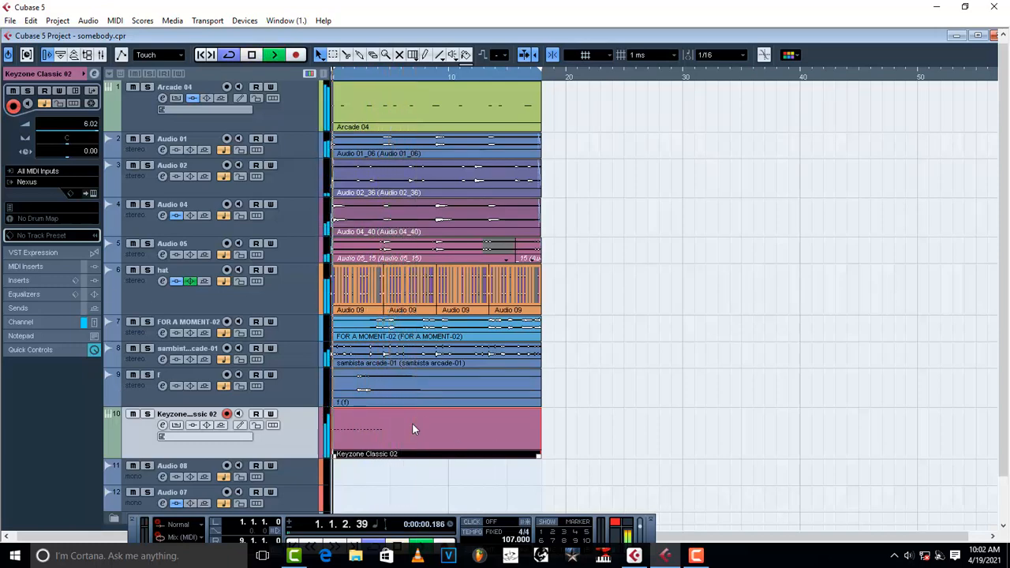
Step: Set the reverb type of the Keyzone Classic 02 track's Nexus instrument to room, audition it, and close the instrument window
{"action": "left_click", "coordinate": [92, 194]}
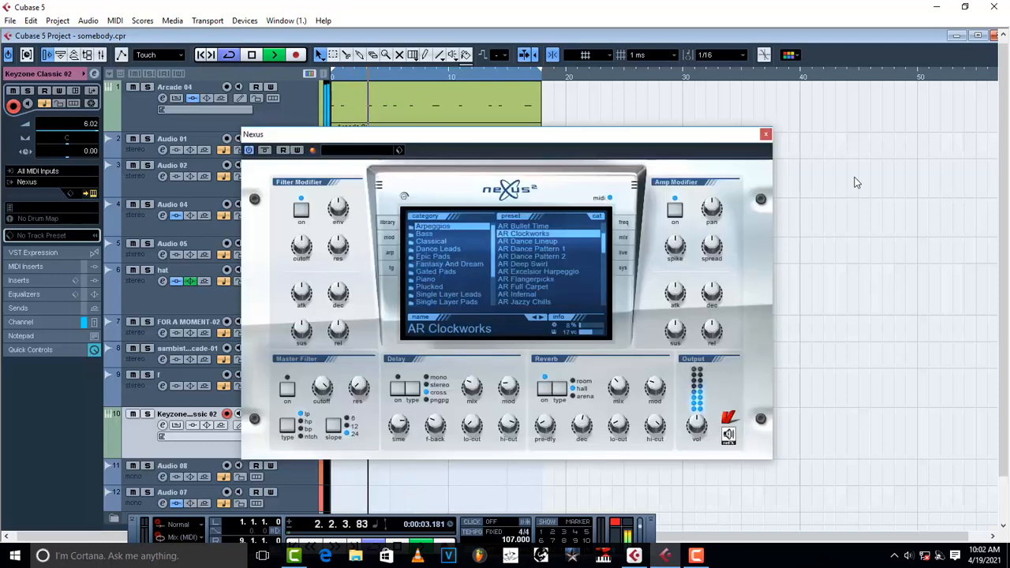
{"action": "key", "text": "space"}
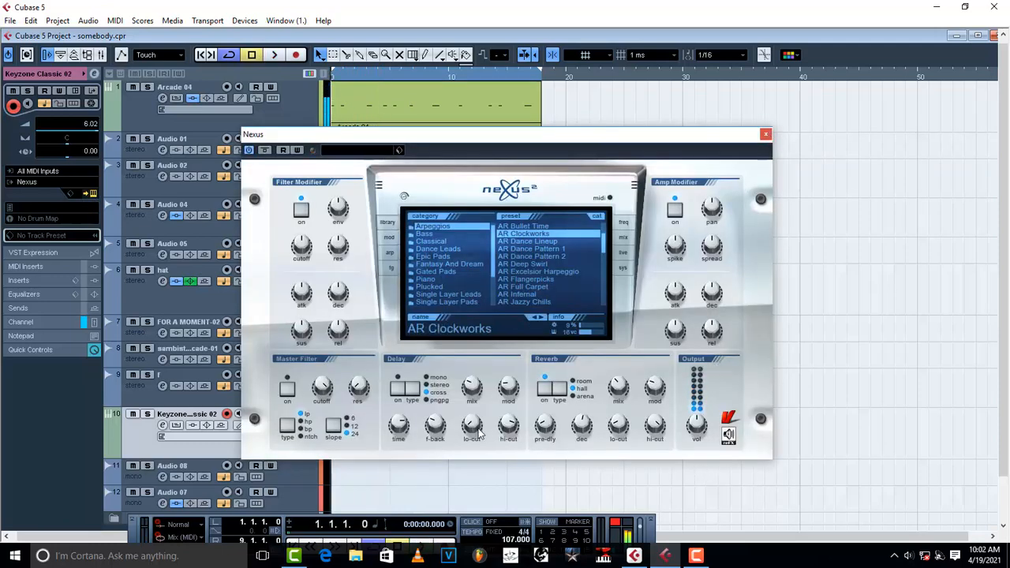
{"action": "key", "text": "space"}
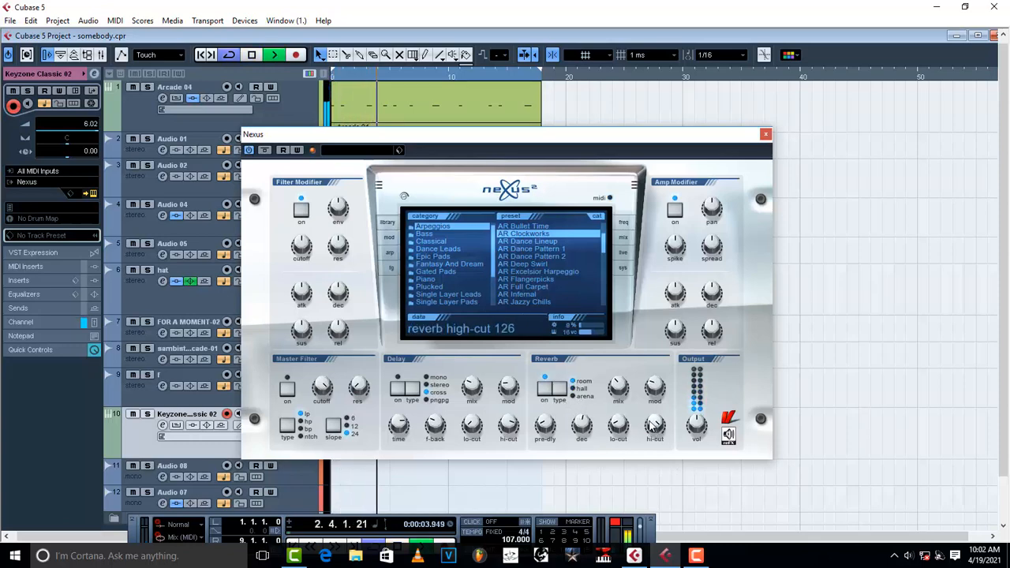
{"action": "left_click", "coordinate": [765, 136]}
{"action": "key", "text": "space"}
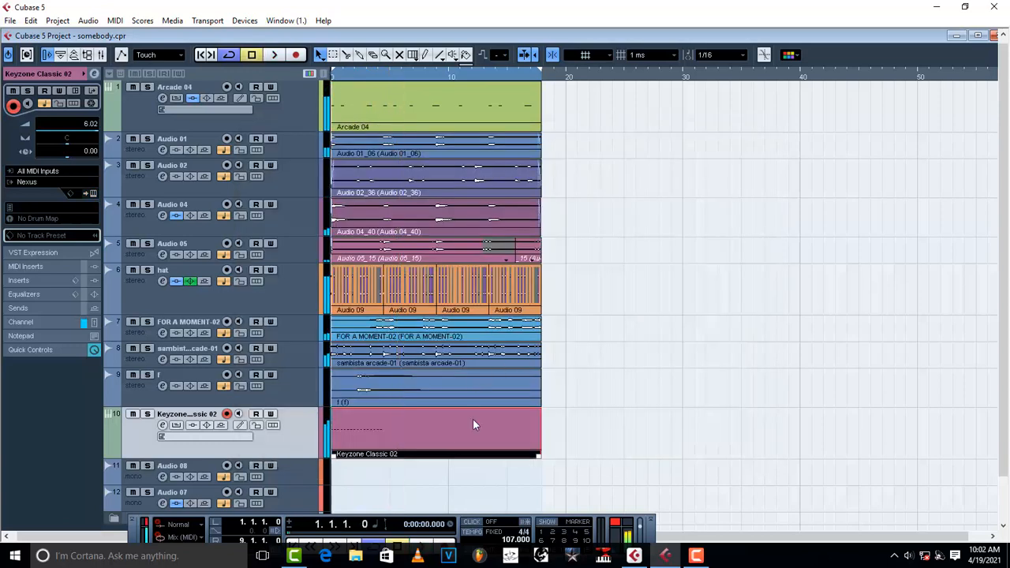
Step: Copy the repeated E3 notes of bars 1 and 2 into bars 3 and 4 of the Keyzone Classic 02 part and start playback
{"action": "double_click", "coordinate": [453, 447]}
{"action": "left_click_drag", "start_coordinate": [393, 251], "coordinate": [56, 113]}
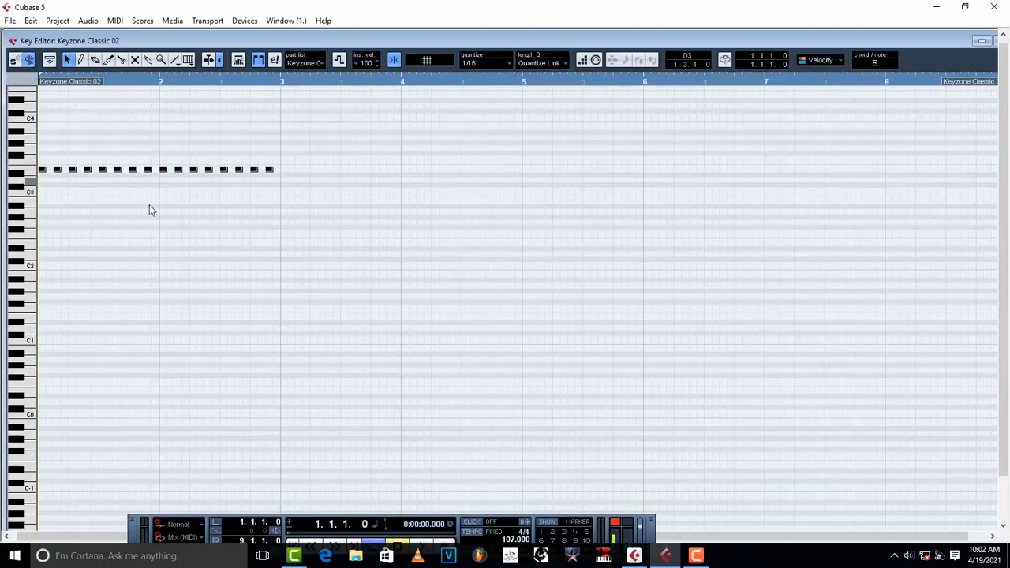
{"action": "key", "text": "ctrl+d"}
{"action": "left_click_drag", "start_coordinate": [285, 174], "coordinate": [287, 169]}
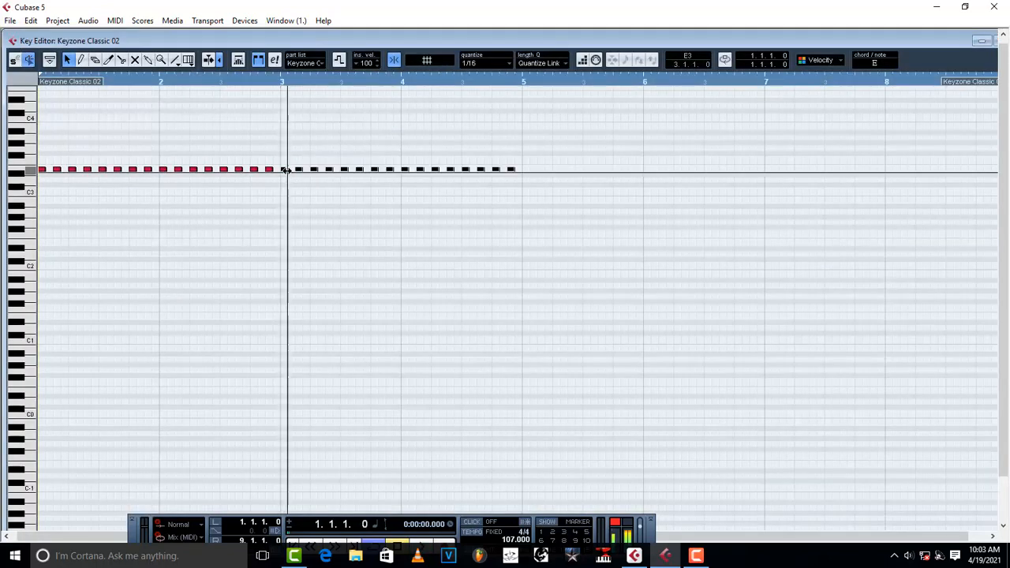
{"action": "key", "text": "space"}
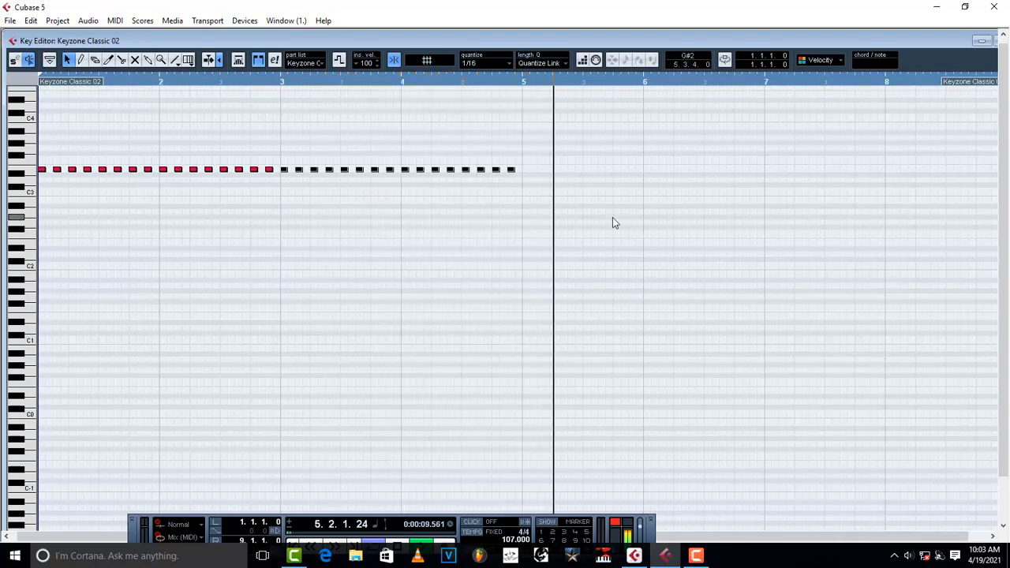
Step: Continue the repeating E3 notes through bar 7 by copying groups of the existing notes, and stop playback
{"action": "left_click_drag", "start_coordinate": [595, 195], "coordinate": [398, 150]}
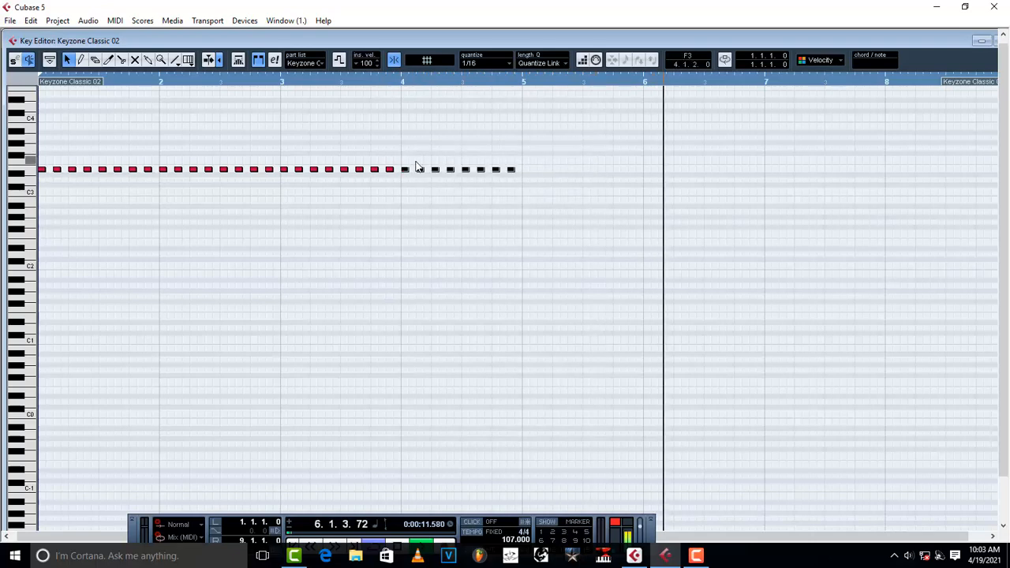
{"action": "key", "text": "ctrl+d"}
{"action": "left_click_drag", "start_coordinate": [519, 172], "coordinate": [528, 176]}
{"action": "left_click_drag", "start_coordinate": [697, 215], "coordinate": [409, 150]}
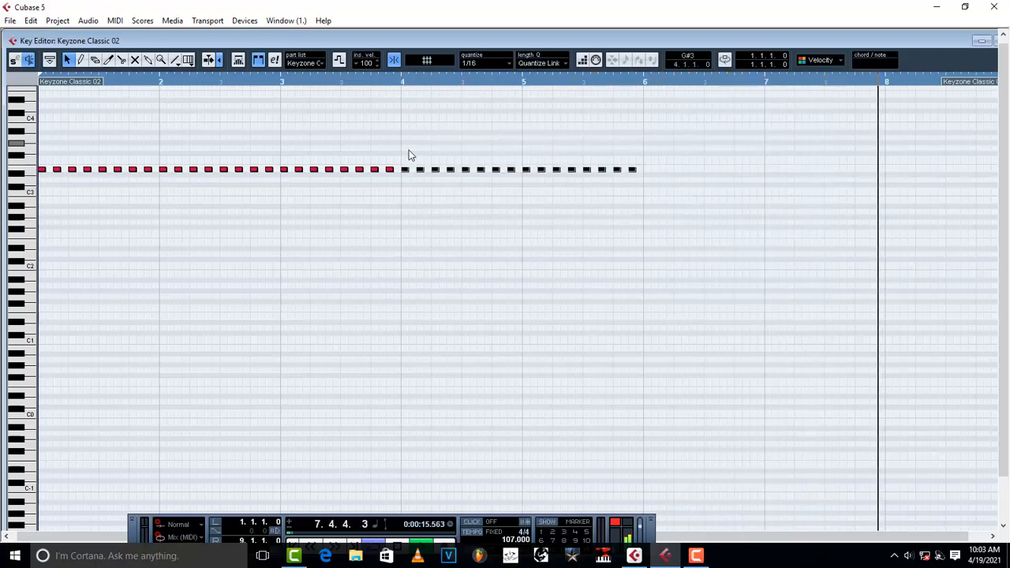
{"action": "key", "text": "ctrl+d"}
{"action": "key", "text": "space"}
{"action": "left_click_drag", "start_coordinate": [640, 172], "coordinate": [648, 175]}
{"action": "key", "text": "ctrl+d"}
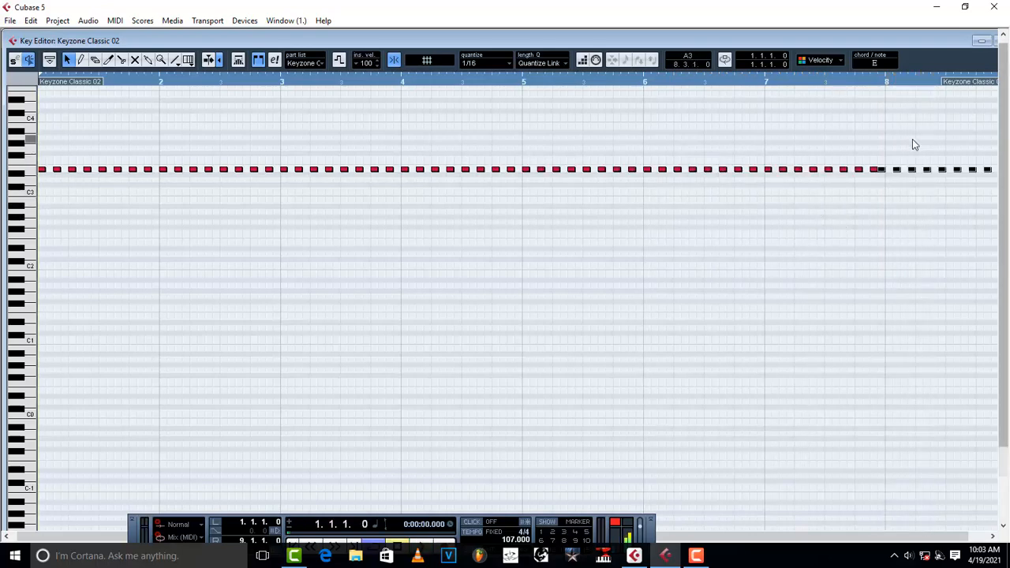
Step: Try placing a copied run of the repeated notes from bar 8 without enlarging the part, and tune it to D#3
{"action": "left_click_drag", "start_coordinate": [881, 172], "coordinate": [891, 189]}
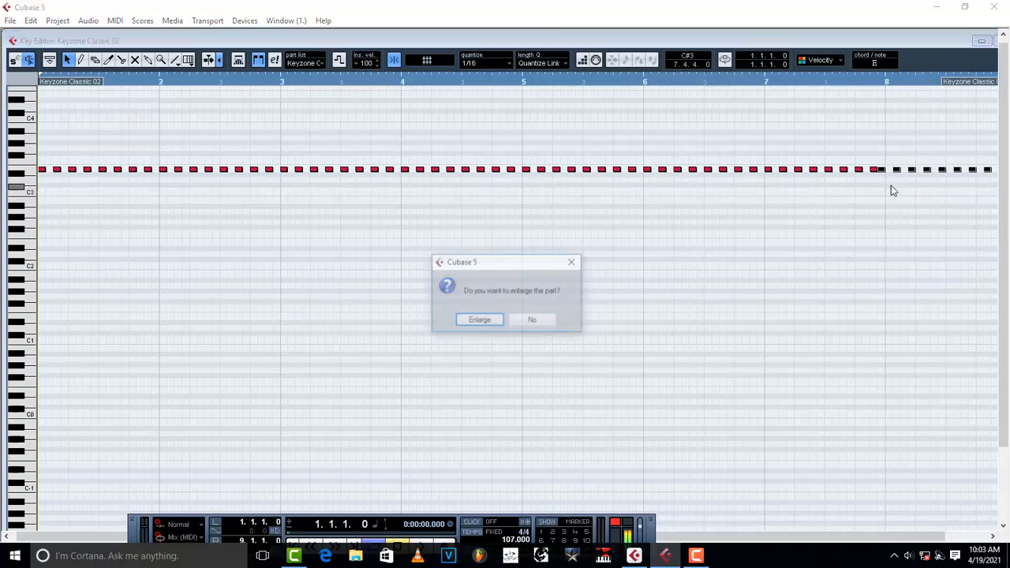
{"action": "left_click", "coordinate": [534, 321]}
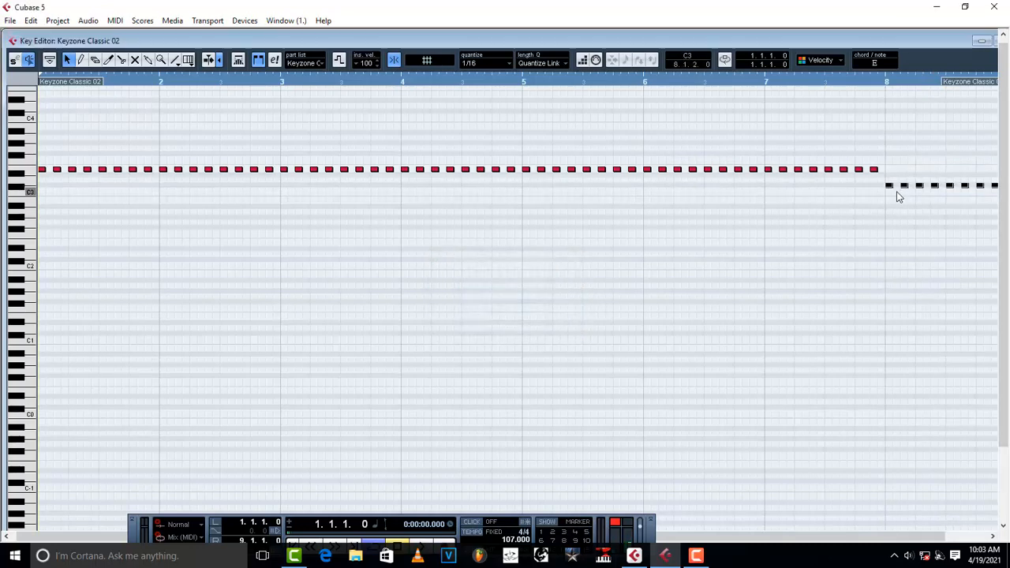
{"action": "scroll", "coordinate": [896, 192], "scroll_direction": "right", "scroll_amount": 2}
{"action": "key", "text": "Down"}
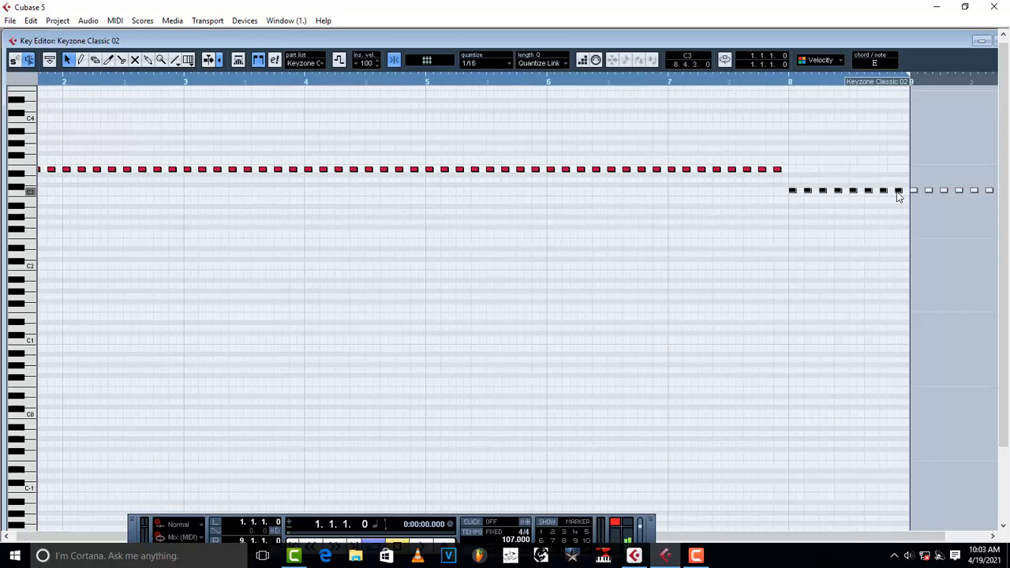
{"action": "key", "text": "Down"}
{"action": "key", "text": "Up"}
{"action": "key", "text": "Up"}
{"action": "key", "text": "Up"}
{"action": "key", "text": "Up"}
{"action": "key", "text": "Up"}
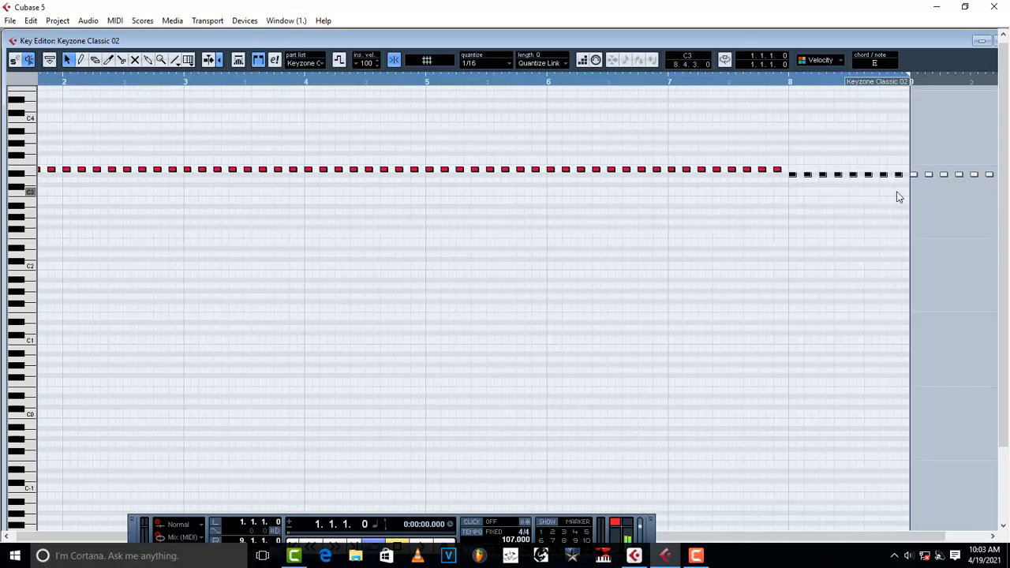
{"action": "key", "text": "Down"}
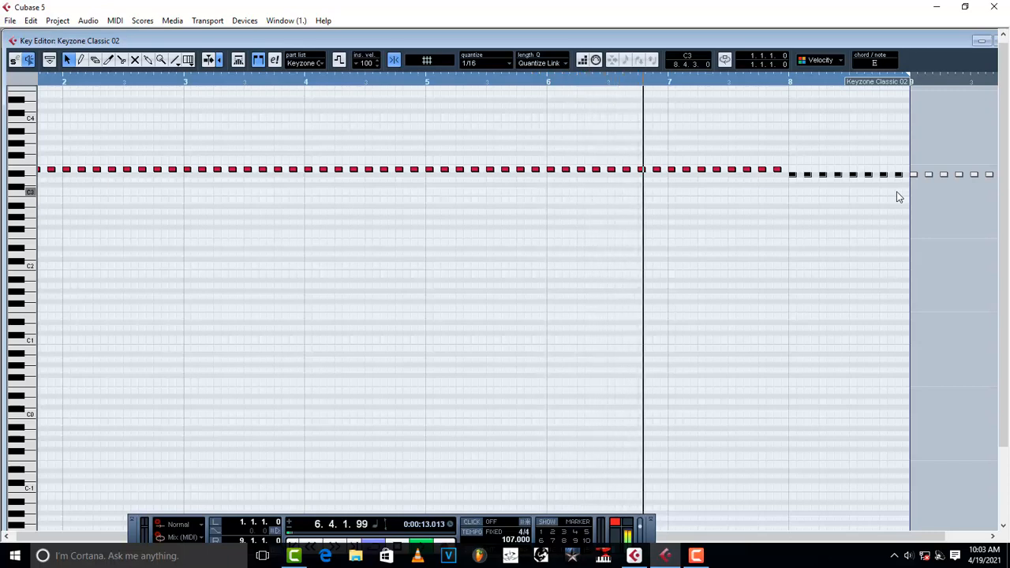
Step: Lower the bar 7 notes to D#3, replace the bar 8 notes with a copy of them, and close the Key Editor
{"action": "key", "text": "space"}
{"action": "left_click_drag", "start_coordinate": [857, 222], "coordinate": [668, 170]}
{"action": "key", "text": "Down"}
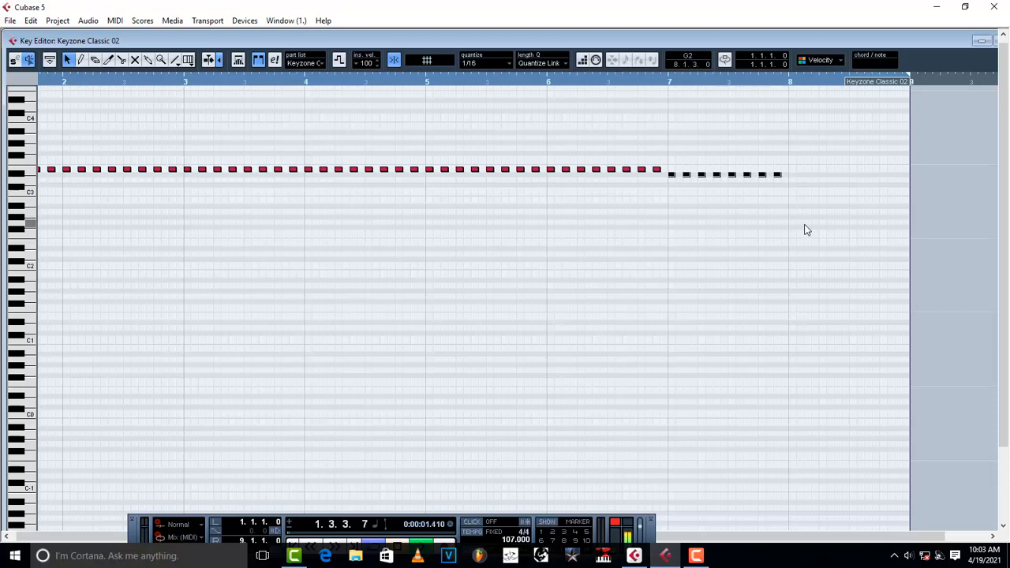
{"action": "key", "text": "ctrl+d"}
{"action": "left_click_drag", "start_coordinate": [786, 176], "coordinate": [794, 178]}
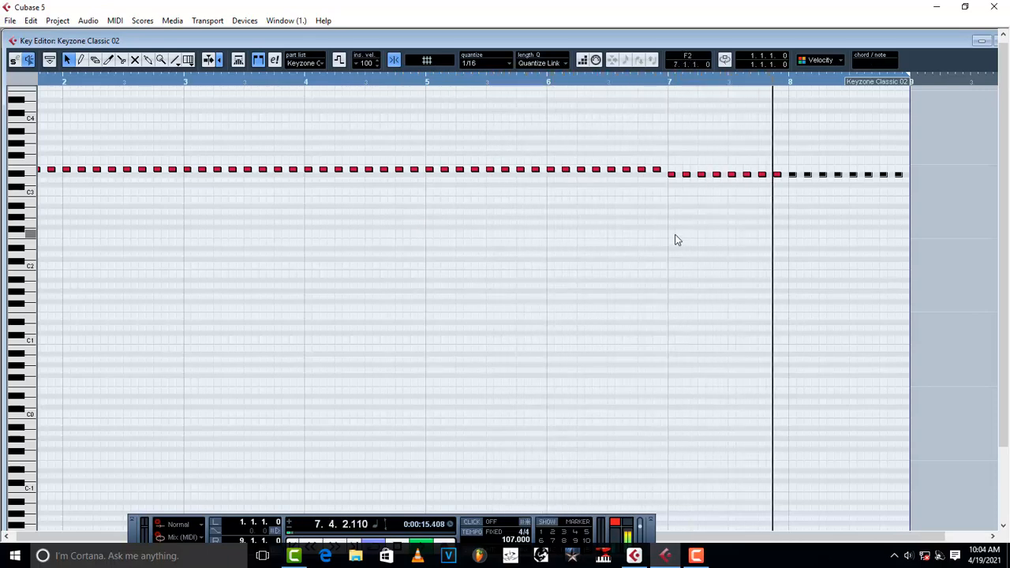
{"action": "double_click", "coordinate": [941, 42]}
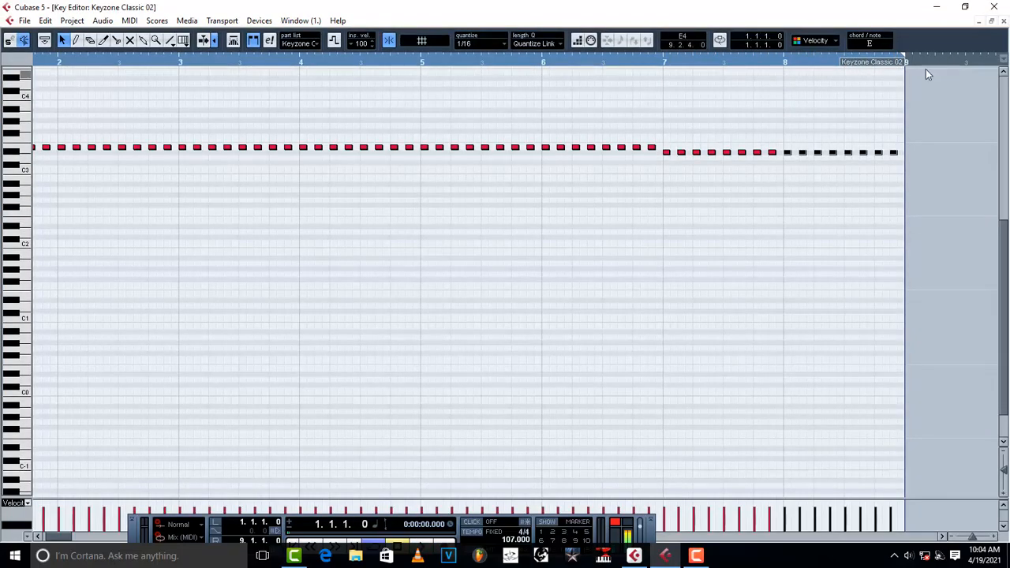
{"action": "left_click", "coordinate": [1005, 22]}
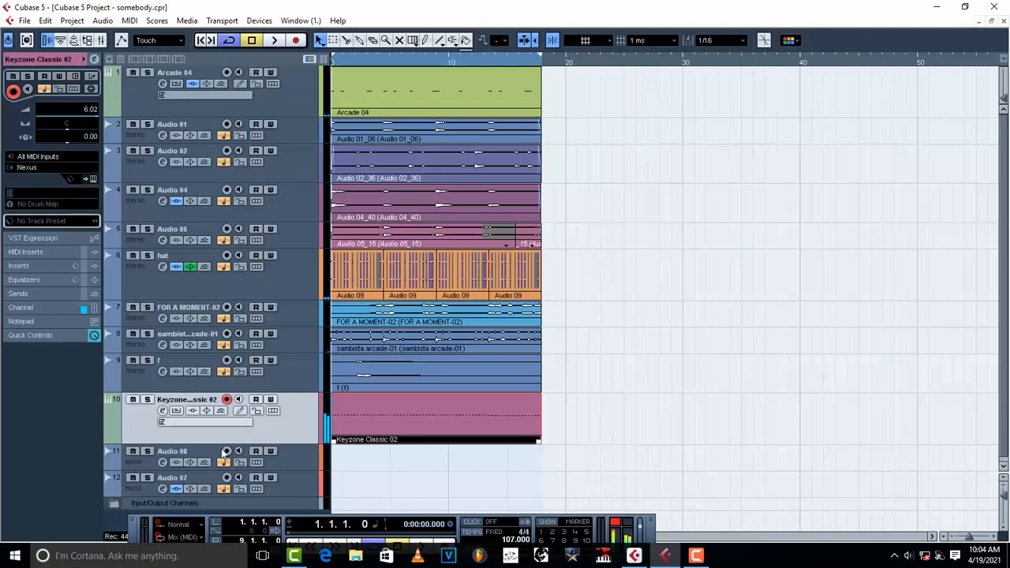
Step: Reopen the Keyzone Classic 02 track's Nexus instrument and audition the next Arpeggios presets up to AR Dance Pattern 1
{"action": "left_click", "coordinate": [93, 180]}
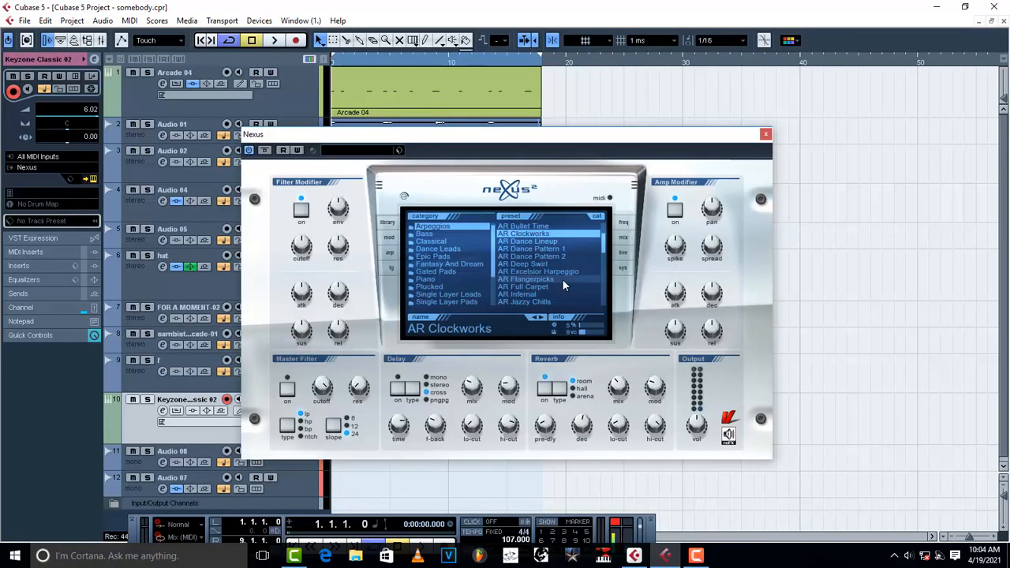
{"action": "left_click", "coordinate": [540, 316]}
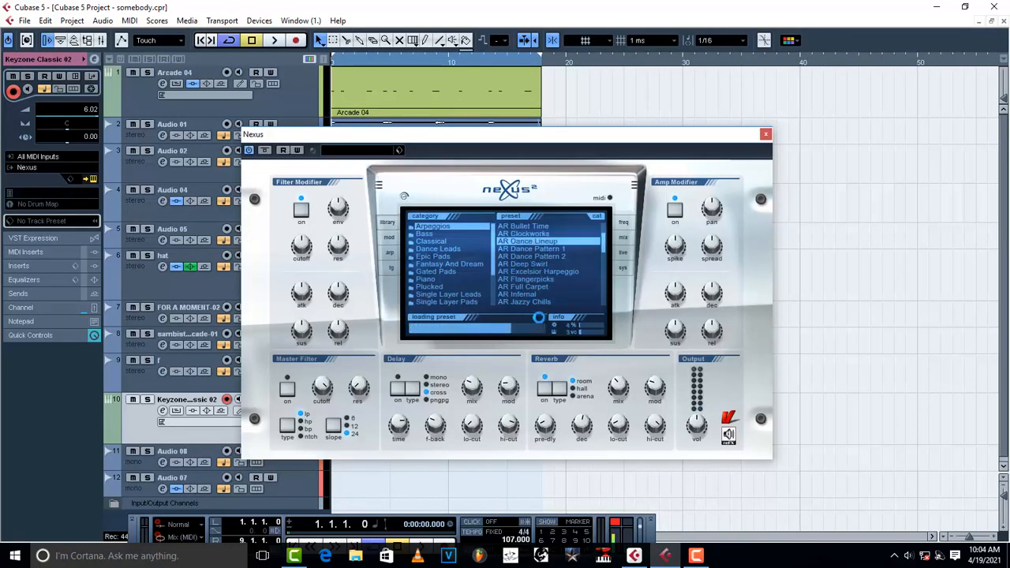
{"action": "key", "text": "space"}
{"action": "left_click", "coordinate": [540, 316]}
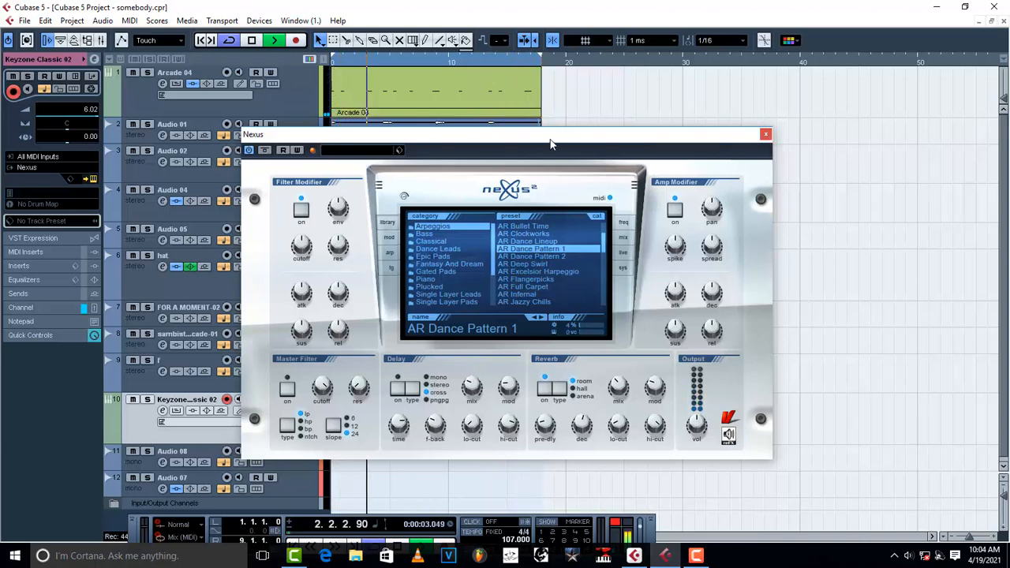
Step: Move the Nexus window clear of the tracks, lower the Keyzone Classic 02 volume to -6.51, and audition the balance
{"action": "left_click_drag", "start_coordinate": [551, 145], "coordinate": [736, 169]}
{"action": "key", "text": "space"}
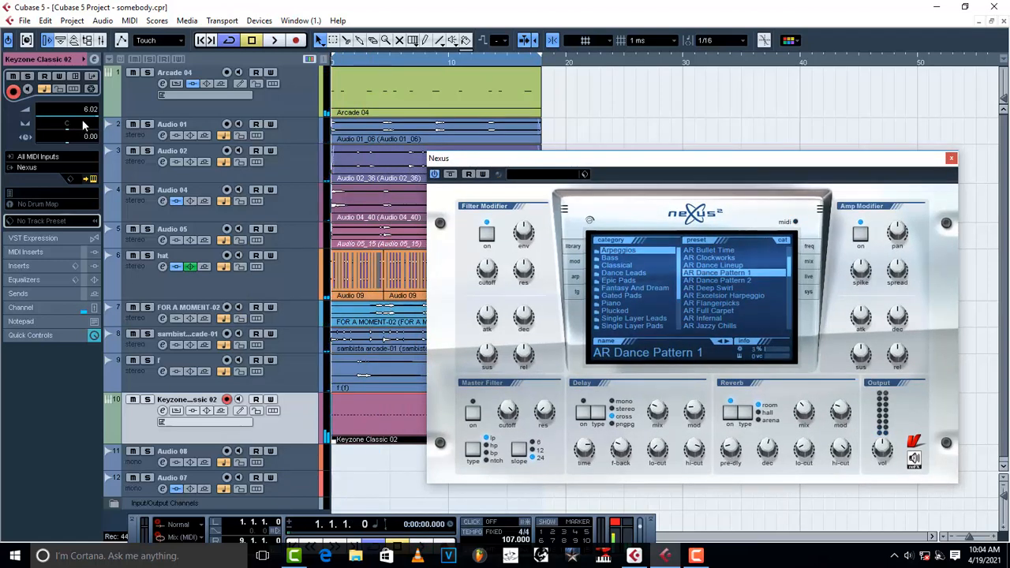
{"action": "key", "text": "space"}
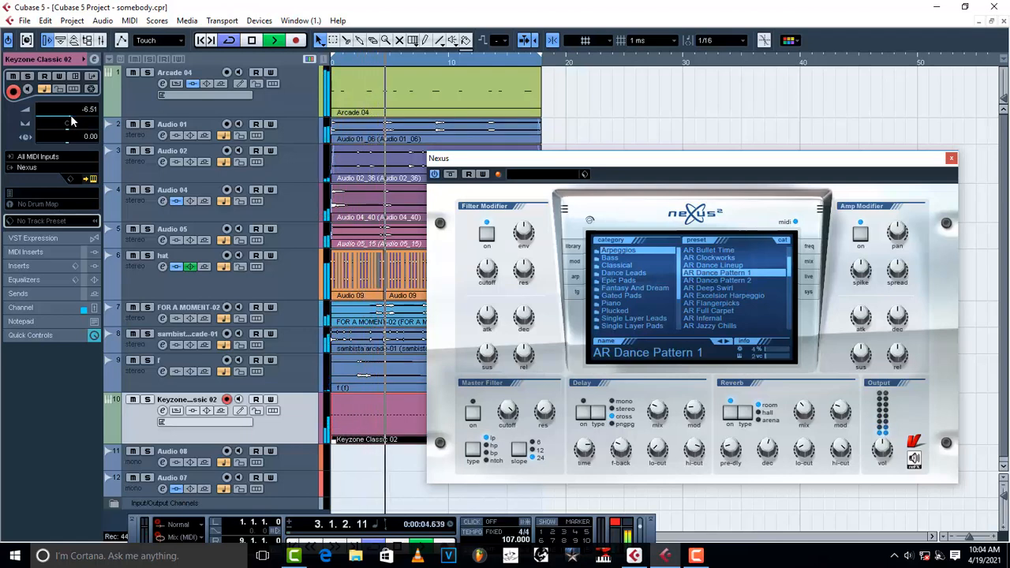
{"action": "key", "text": "space"}
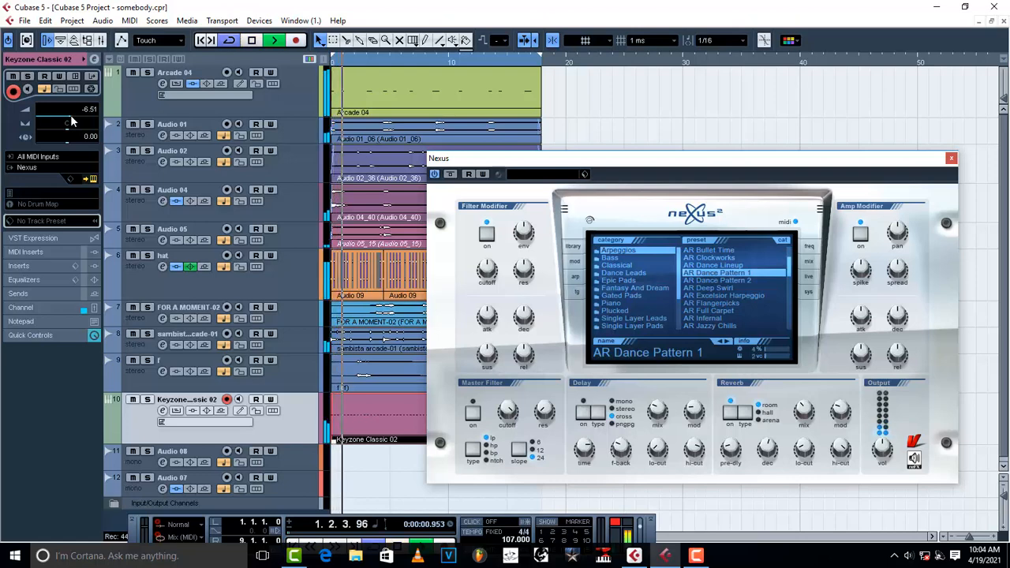
{"action": "key", "text": "space"}
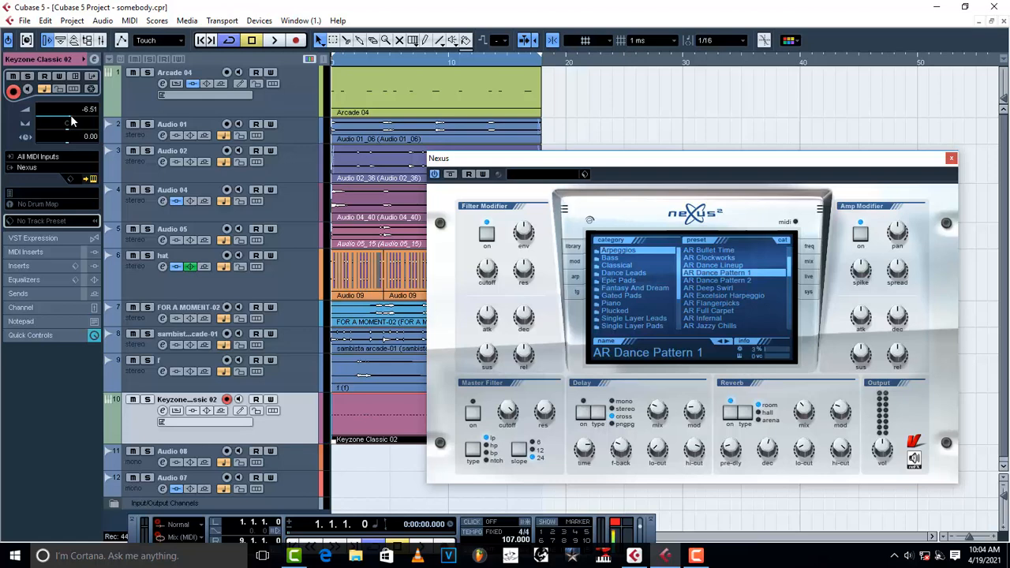
{"action": "key", "text": "space"}
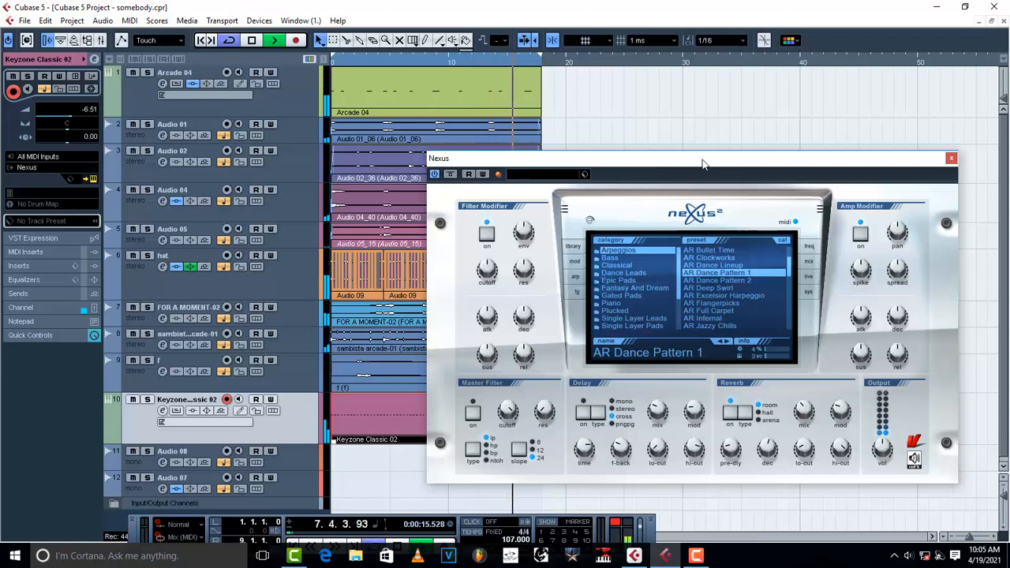
Step: Stop playback and save the current Nexus sound as a preset named ffg
{"action": "left_click_drag", "start_coordinate": [711, 167], "coordinate": [487, 110]}
{"action": "key", "text": "space"}
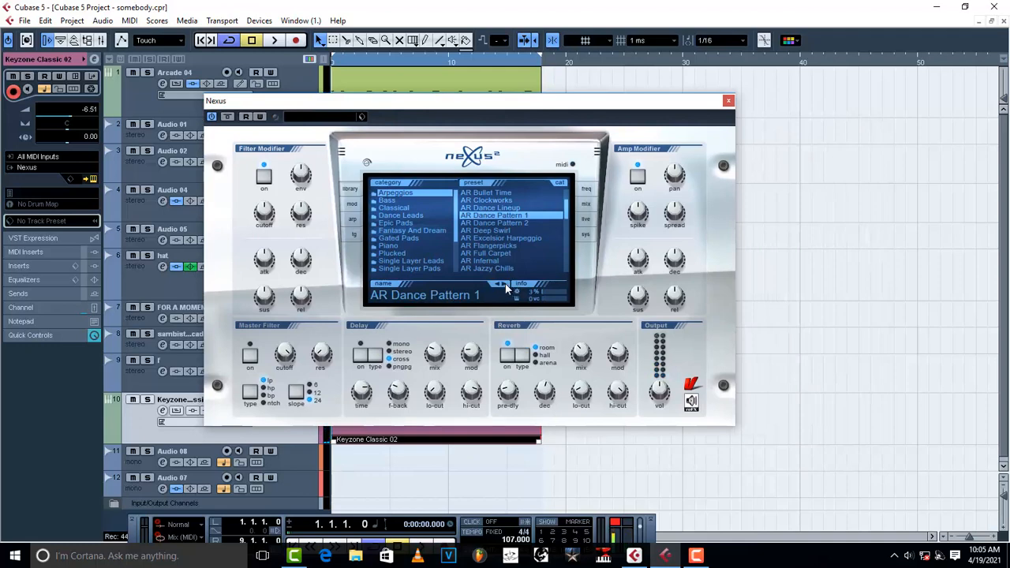
{"action": "left_click", "coordinate": [360, 117]}
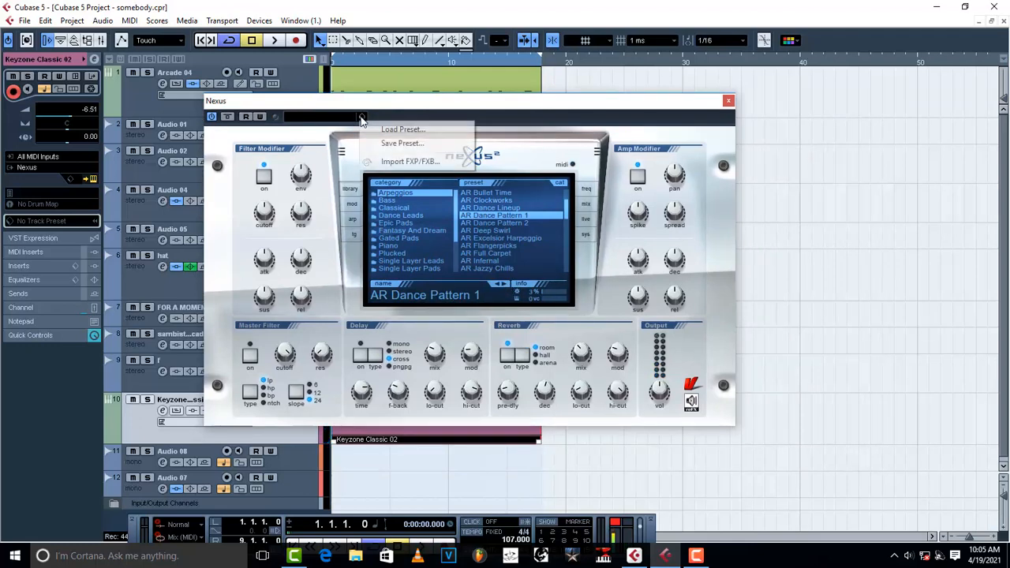
{"action": "left_click", "coordinate": [394, 147]}
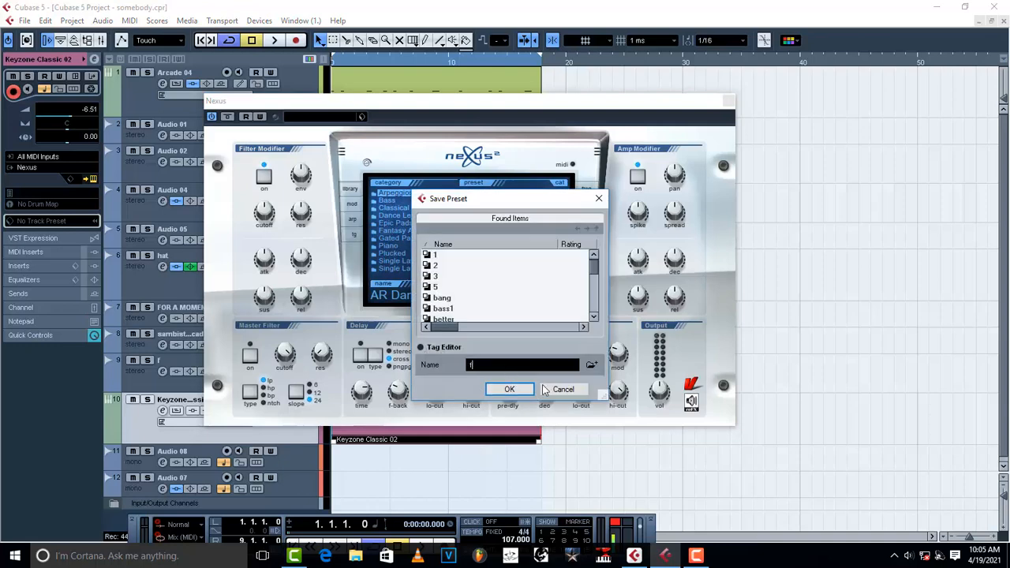
{"action": "left_click", "coordinate": [506, 390]}
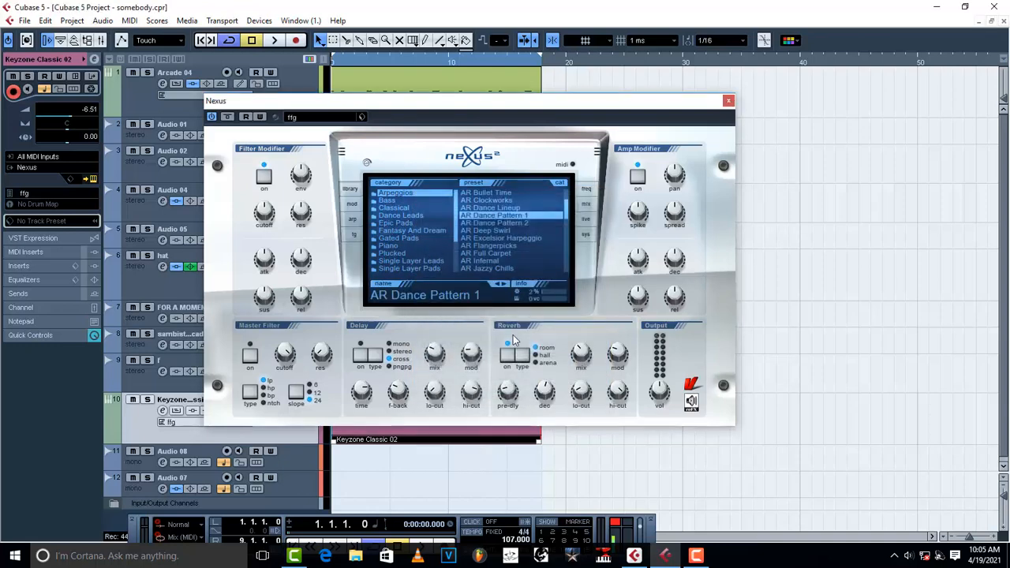
Step: Play the project and audition Nexus Arpeggios presets from AR Dance Pattern 2 to AR LoFi Lead, raising the Keyzone Classic 02 volume to -3.67
{"action": "left_click", "coordinate": [505, 286]}
{"action": "key", "text": "space"}
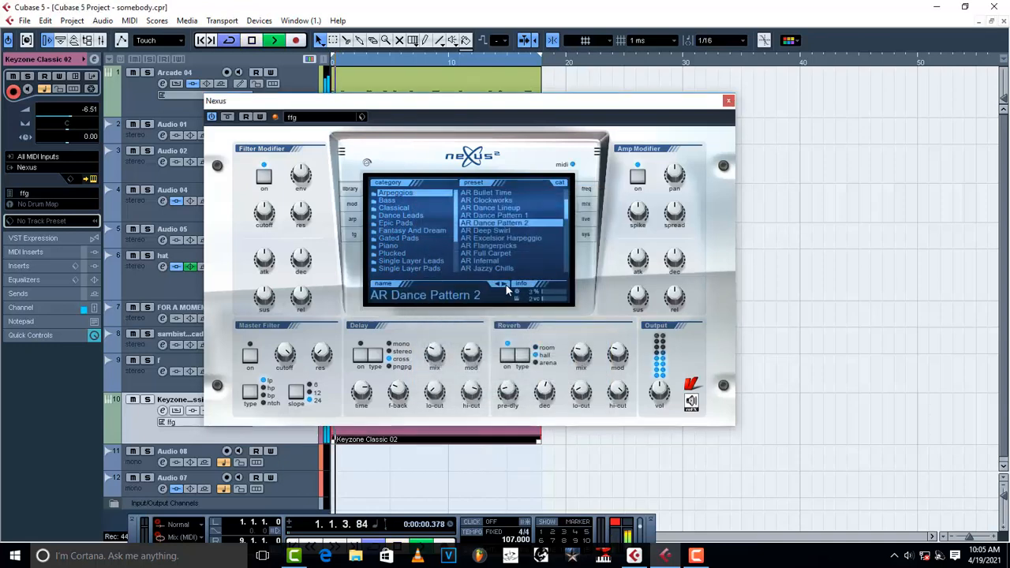
{"action": "left_click", "coordinate": [505, 285]}
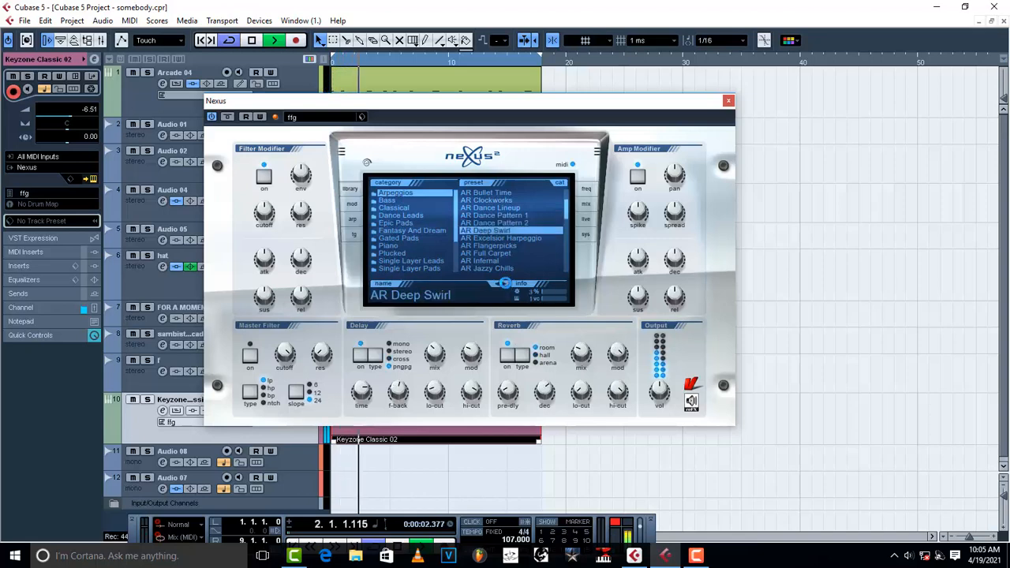
{"action": "left_click", "coordinate": [505, 285]}
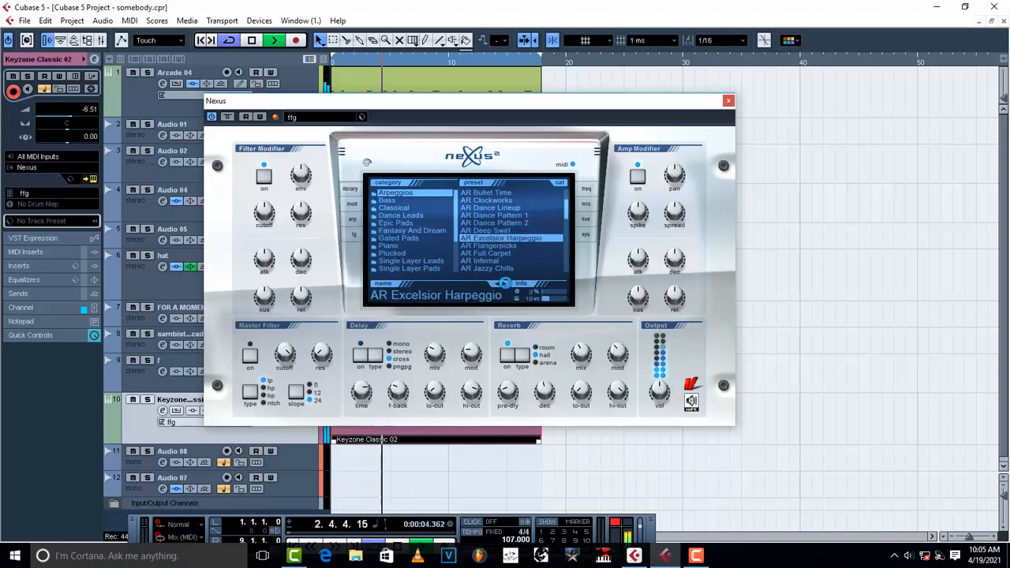
{"action": "left_click", "coordinate": [505, 284]}
{"action": "left_click", "coordinate": [506, 282]}
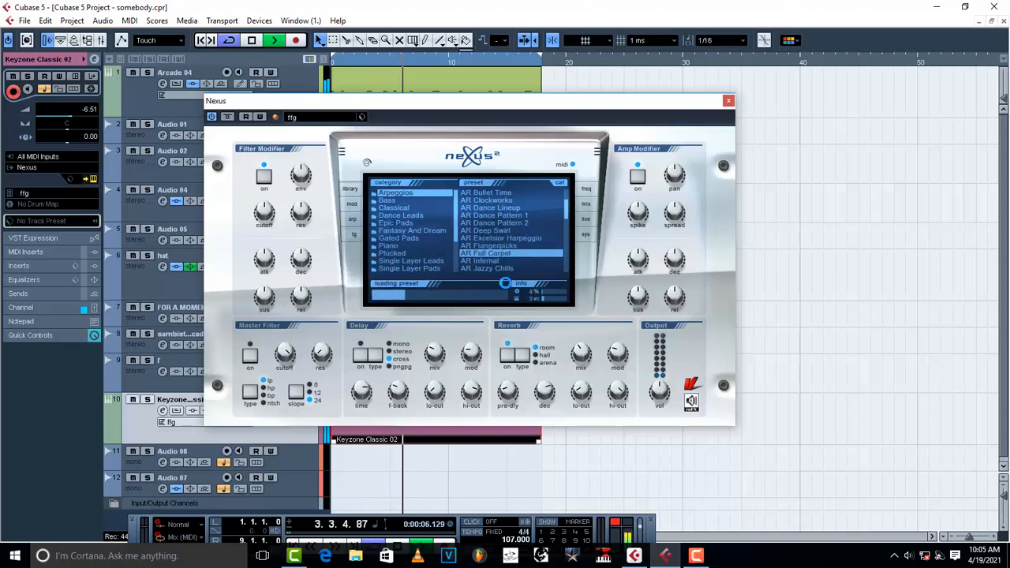
{"action": "left_click", "coordinate": [505, 283]}
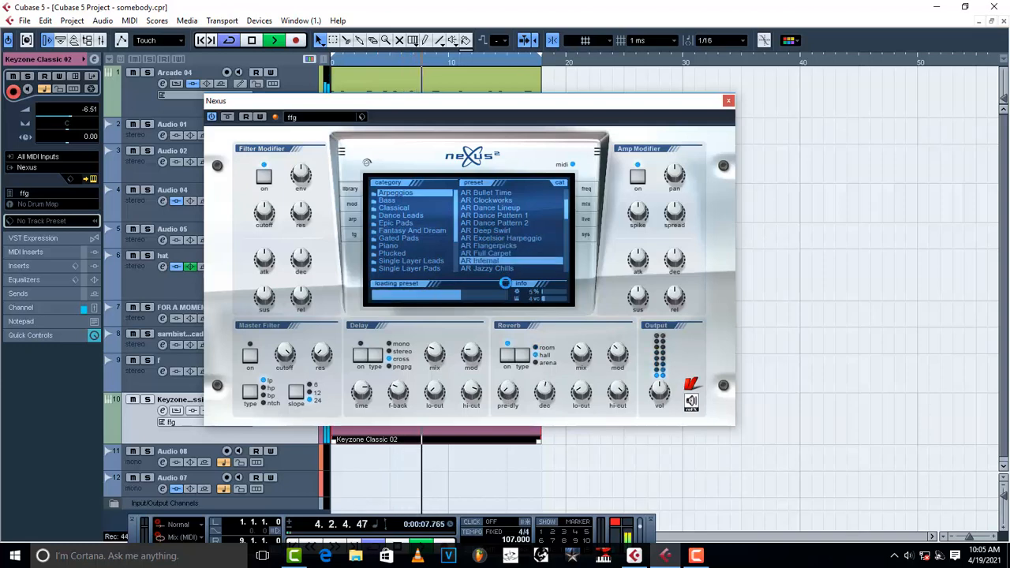
{"action": "left_click", "coordinate": [506, 283]}
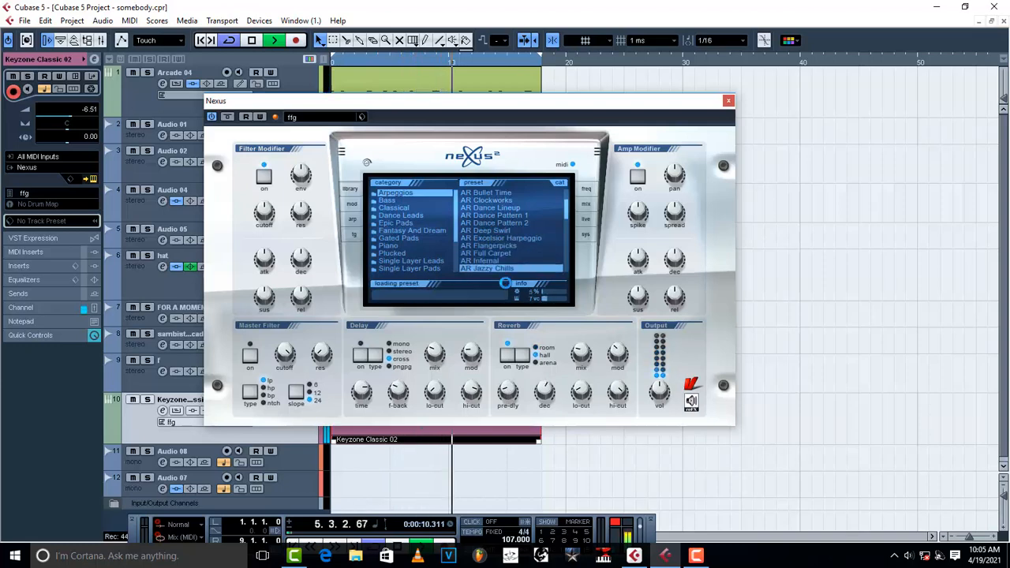
{"action": "left_click", "coordinate": [506, 283]}
{"action": "left_click", "coordinate": [505, 284]}
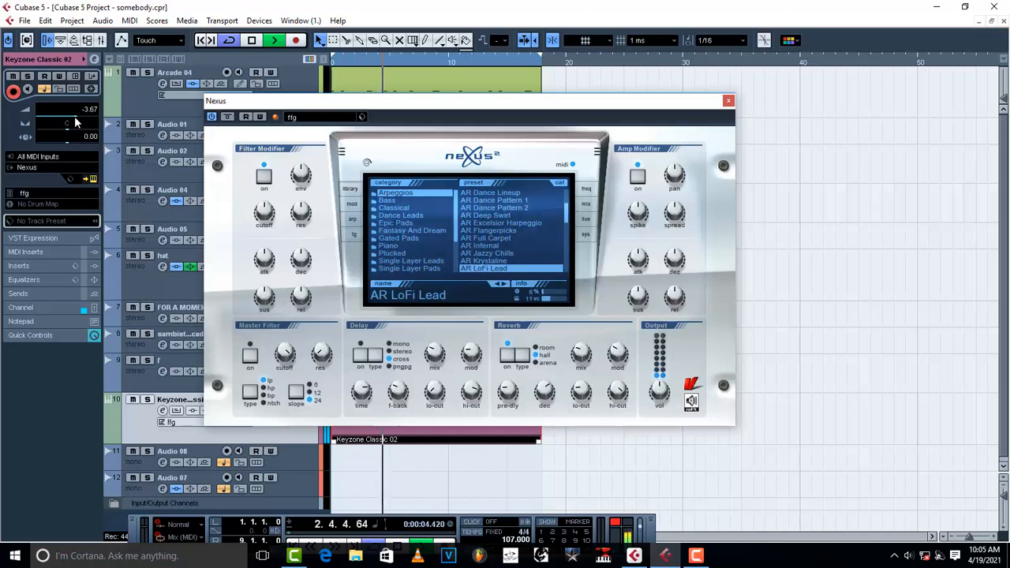
Step: Audition the Arpeggios presets from AR Noize Toms through AR Phantasmic Seq, and stop playback
{"action": "left_click", "coordinate": [506, 283]}
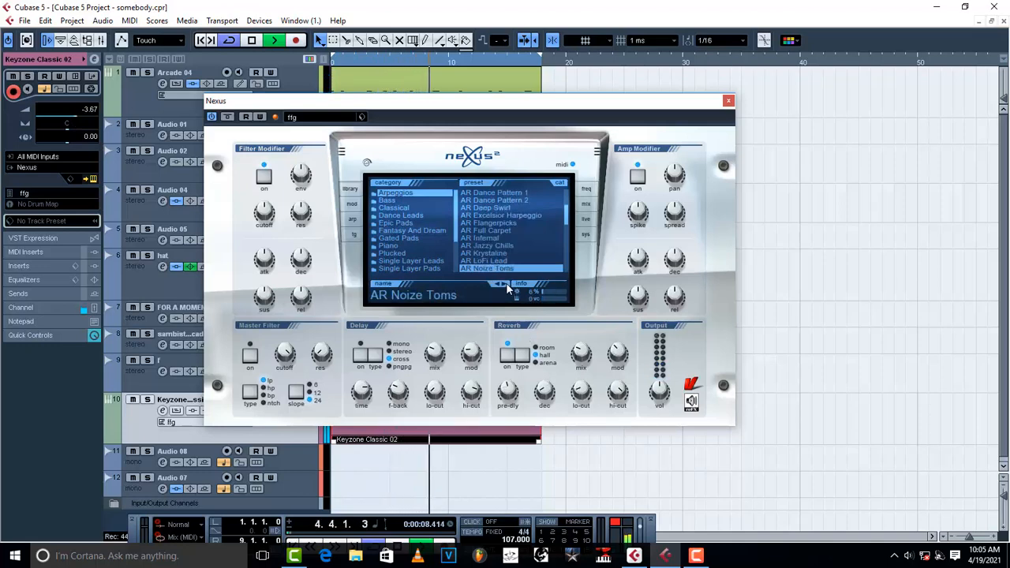
{"action": "left_click", "coordinate": [506, 282]}
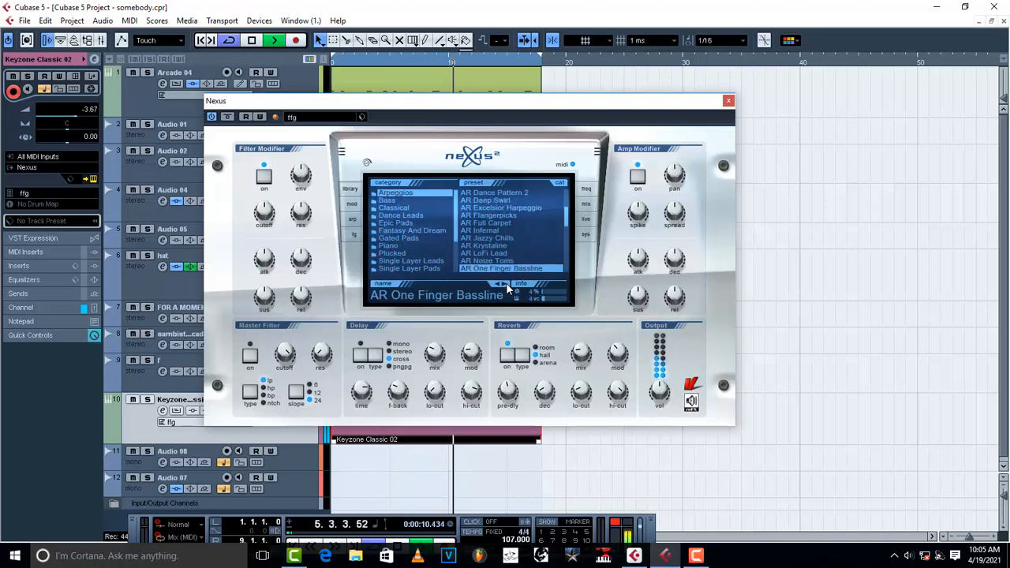
{"action": "left_click", "coordinate": [506, 283]}
{"action": "left_click", "coordinate": [507, 283]}
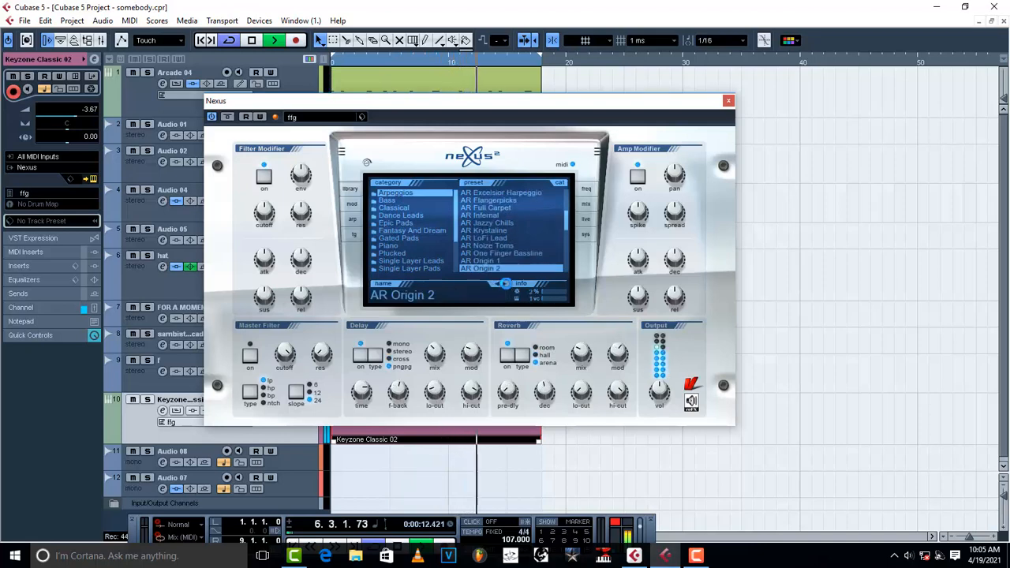
{"action": "left_click", "coordinate": [506, 282]}
{"action": "left_click", "coordinate": [506, 283]}
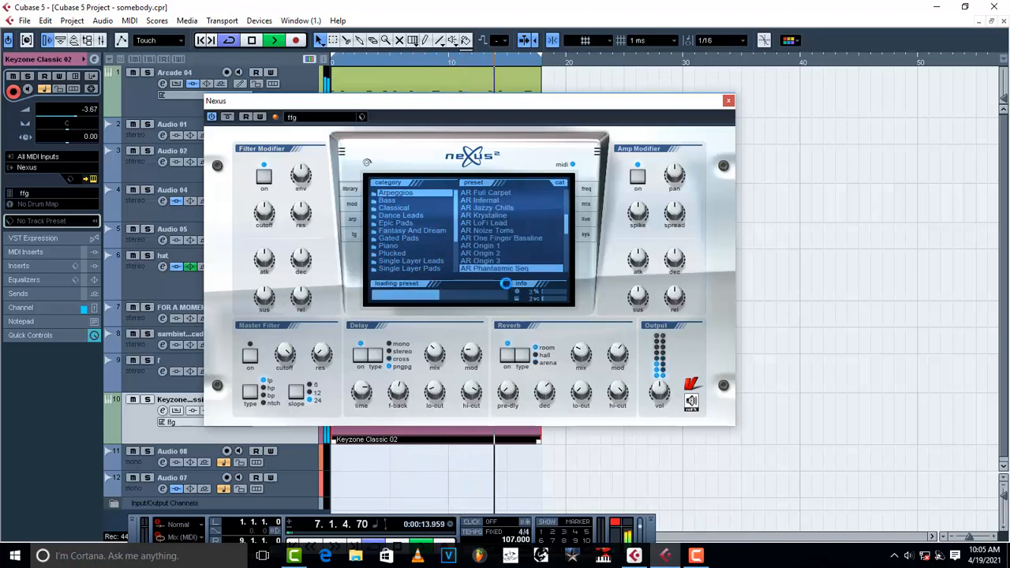
{"action": "key", "text": "space"}
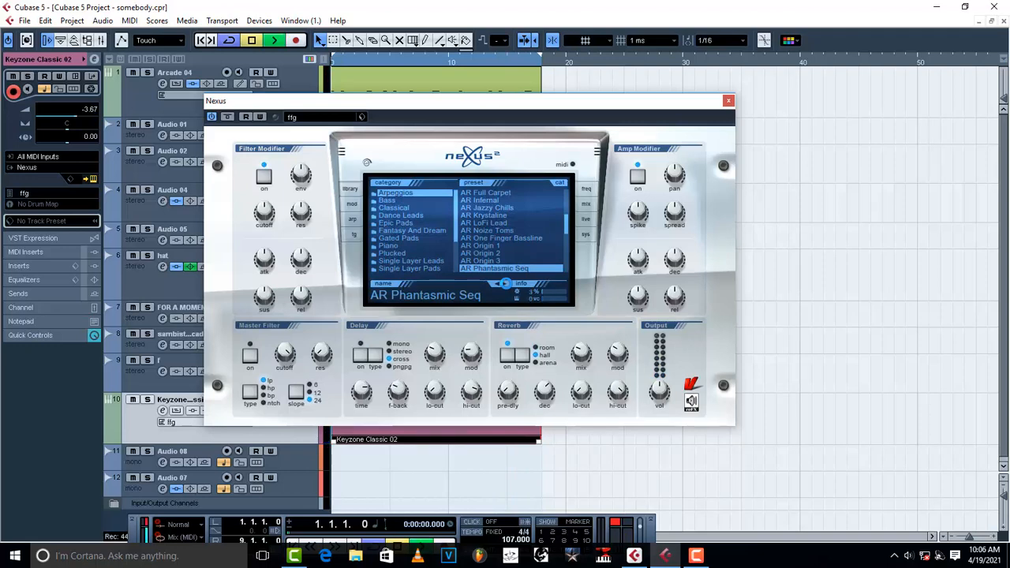
Step: Restart playback and audition the Arpeggios presets from AR Pitchin Sequence through AR Shakin Sunrays
{"action": "key", "text": "space"}
{"action": "left_click", "coordinate": [506, 283]}
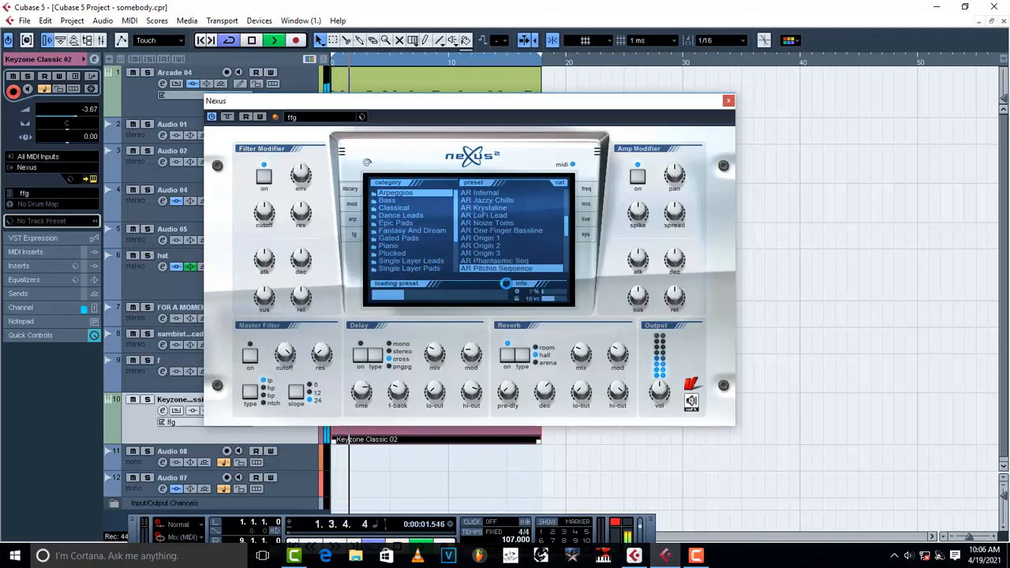
{"action": "left_click", "coordinate": [506, 283]}
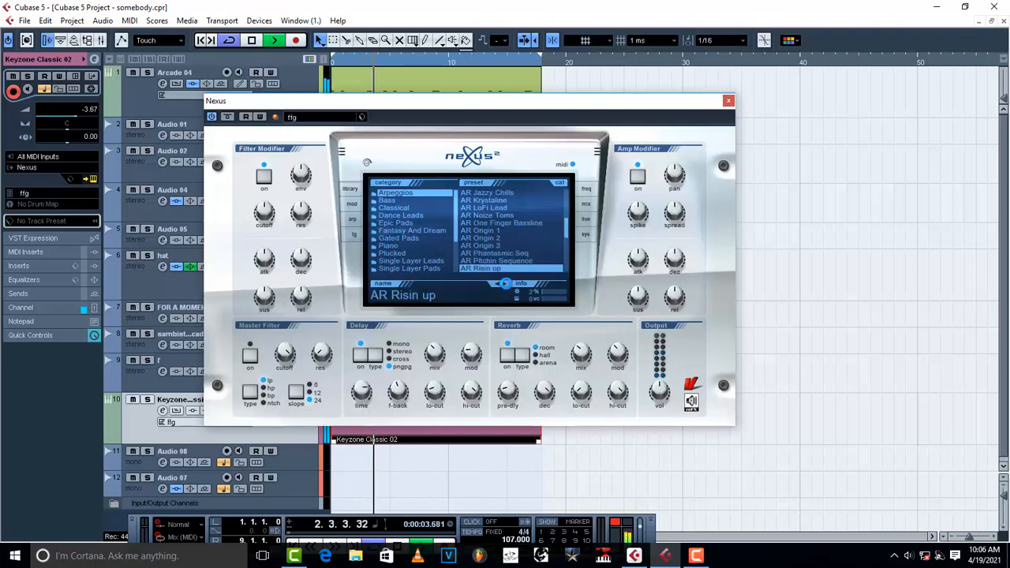
{"action": "left_click", "coordinate": [506, 283]}
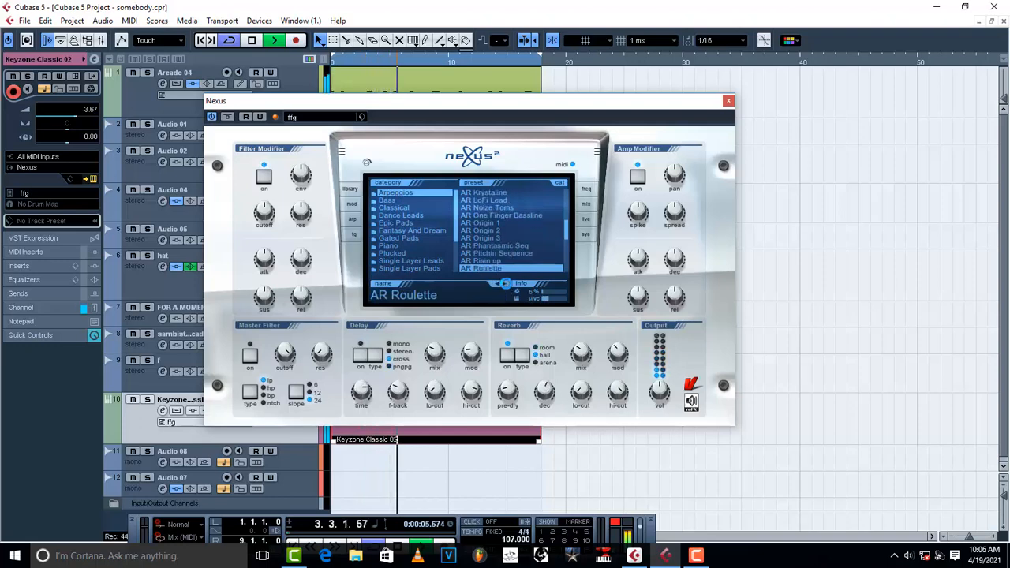
{"action": "left_click", "coordinate": [506, 283]}
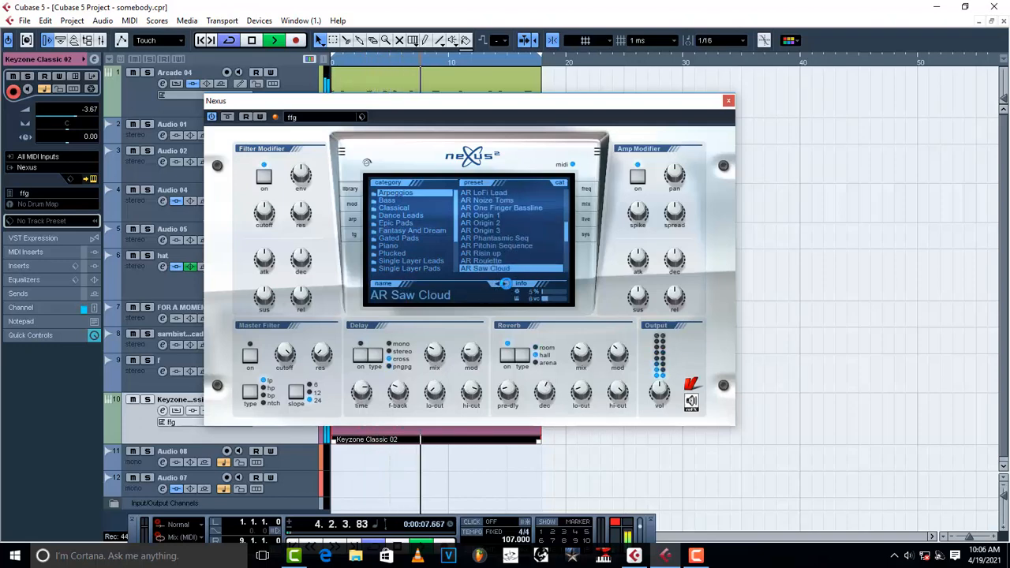
{"action": "left_click", "coordinate": [506, 283]}
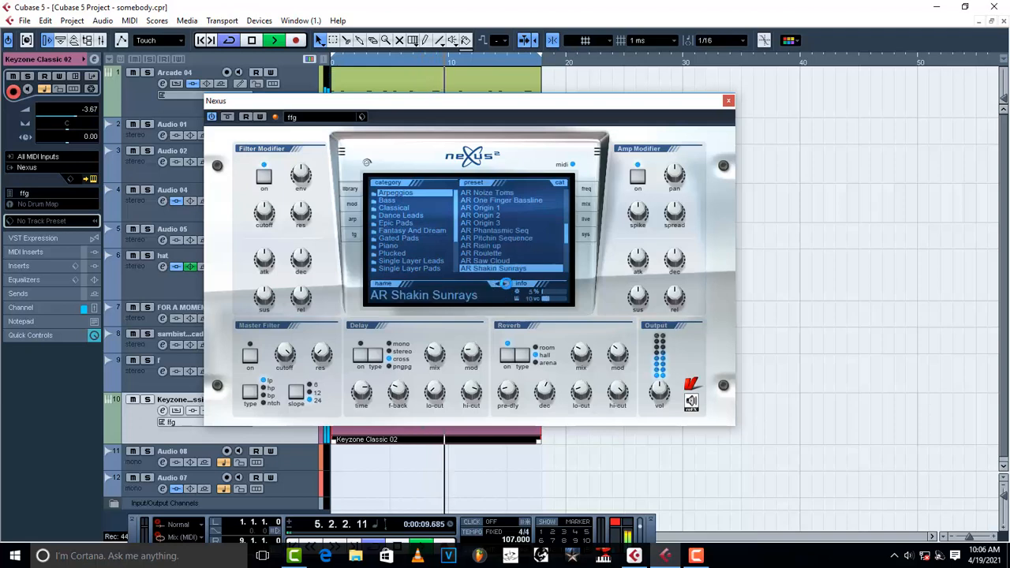
Step: Advance to the AR Simple Mutes preset, switch off its delay and set the reverb mix to 37
{"action": "left_click", "coordinate": [506, 283]}
{"action": "left_click", "coordinate": [506, 283]}
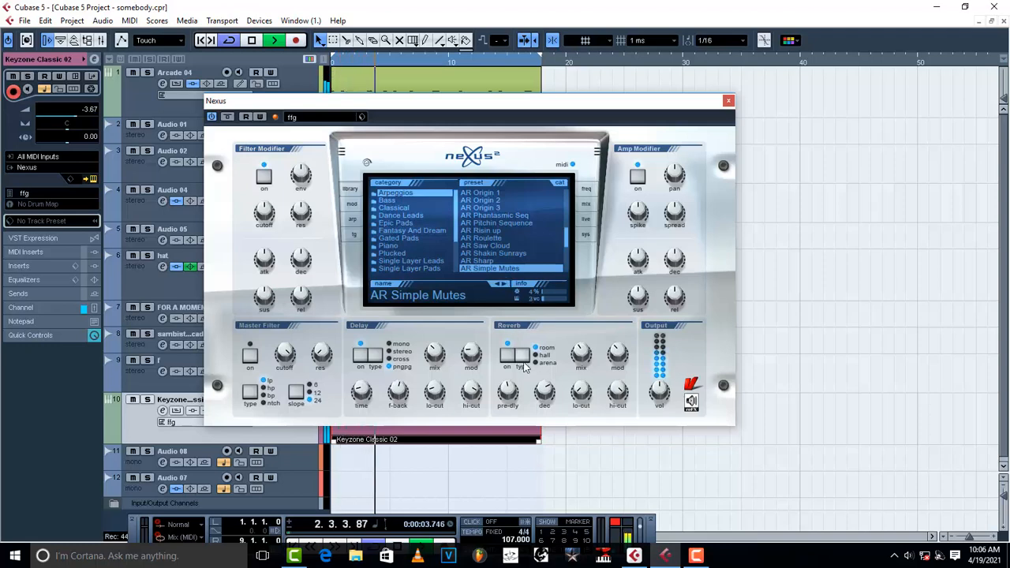
{"action": "left_click", "coordinate": [362, 357]}
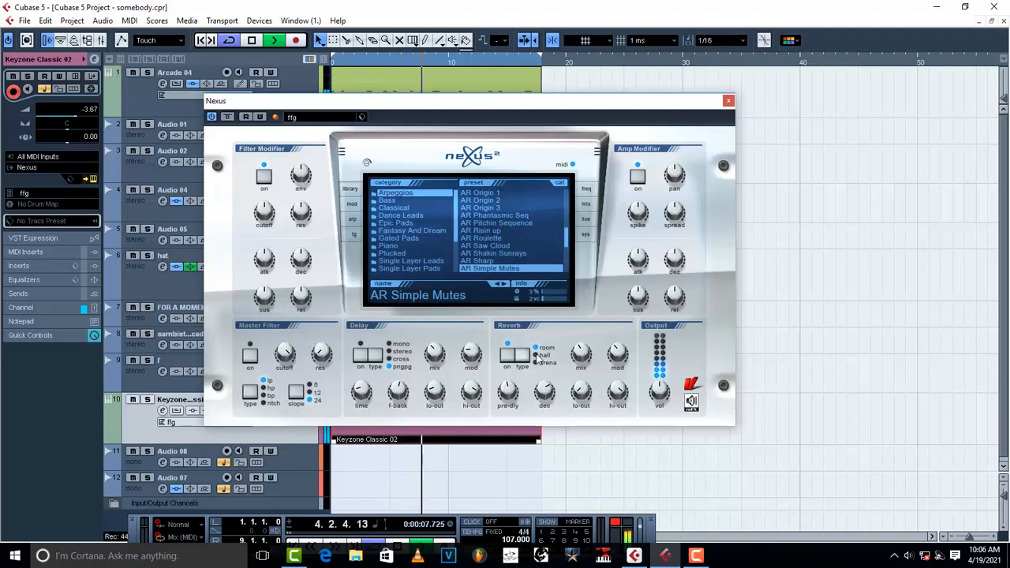
{"action": "left_click_drag", "start_coordinate": [585, 354], "coordinate": [585, 331]}
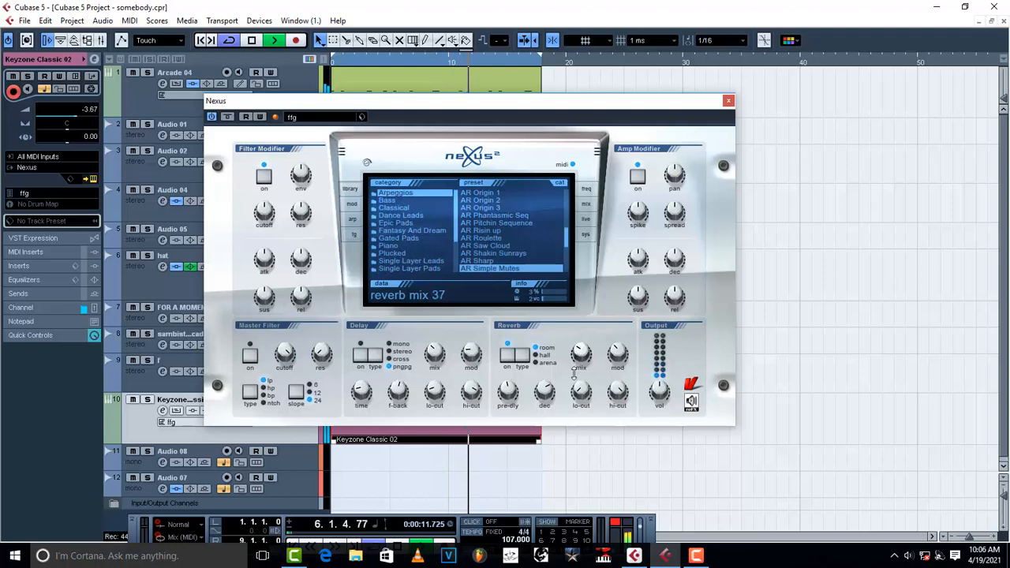
Step: Audition the presets from AR Sinebells through AR Squarpeggio, comparing AR Squarpeggio with AR Sparkling Water again
{"action": "left_click", "coordinate": [503, 284]}
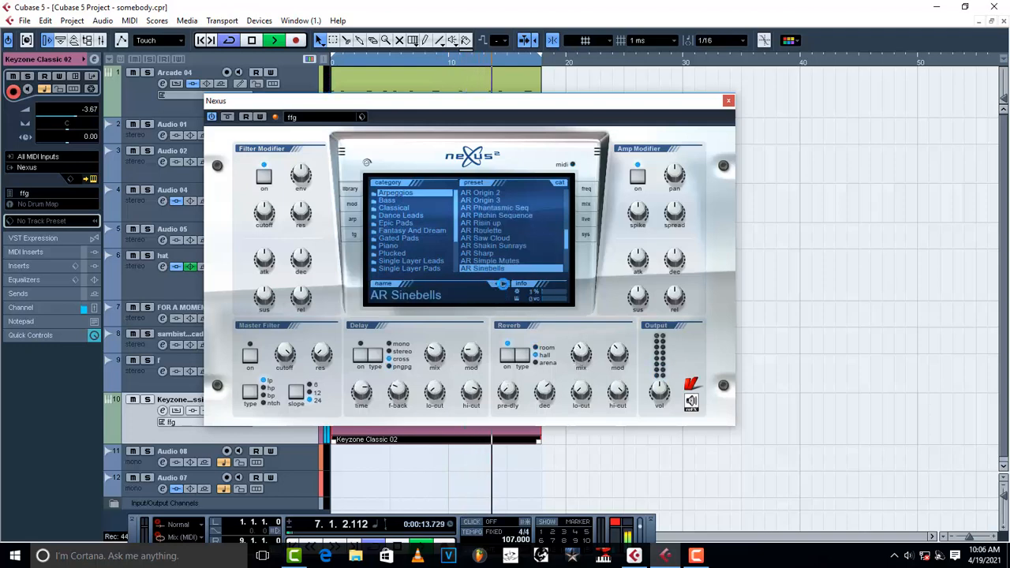
{"action": "left_click", "coordinate": [503, 284]}
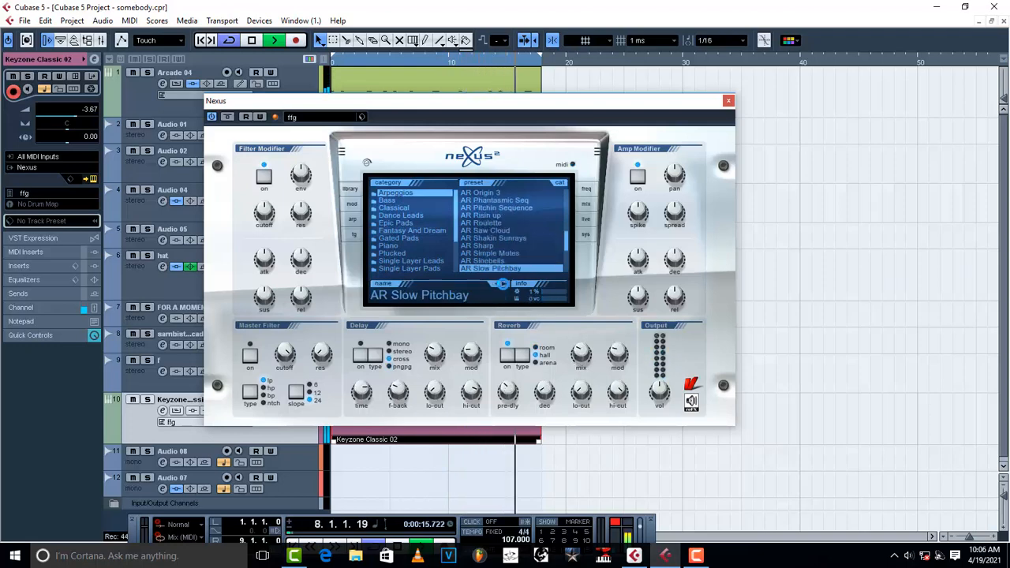
{"action": "left_click", "coordinate": [503, 285]}
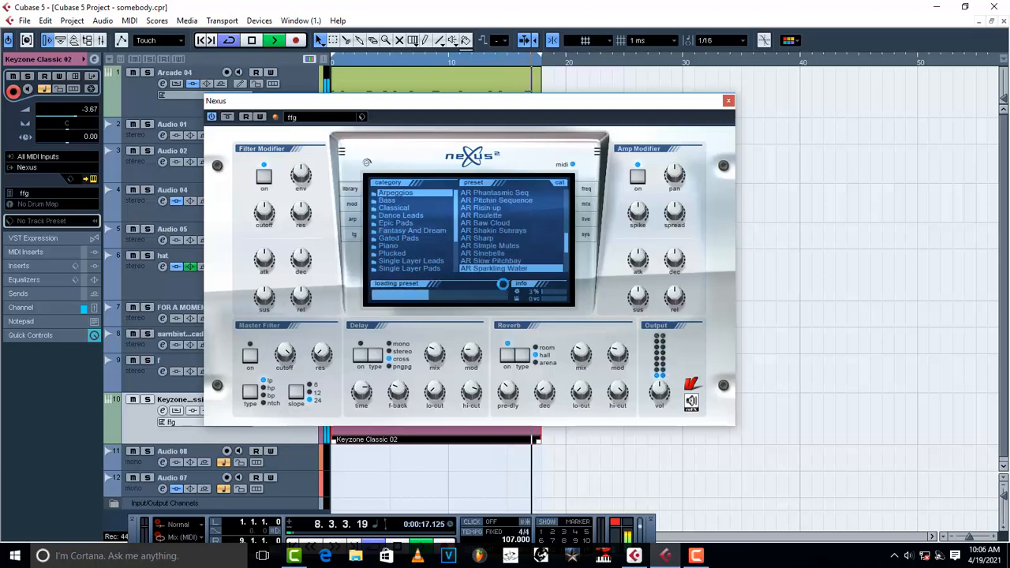
{"action": "left_click", "coordinate": [503, 284]}
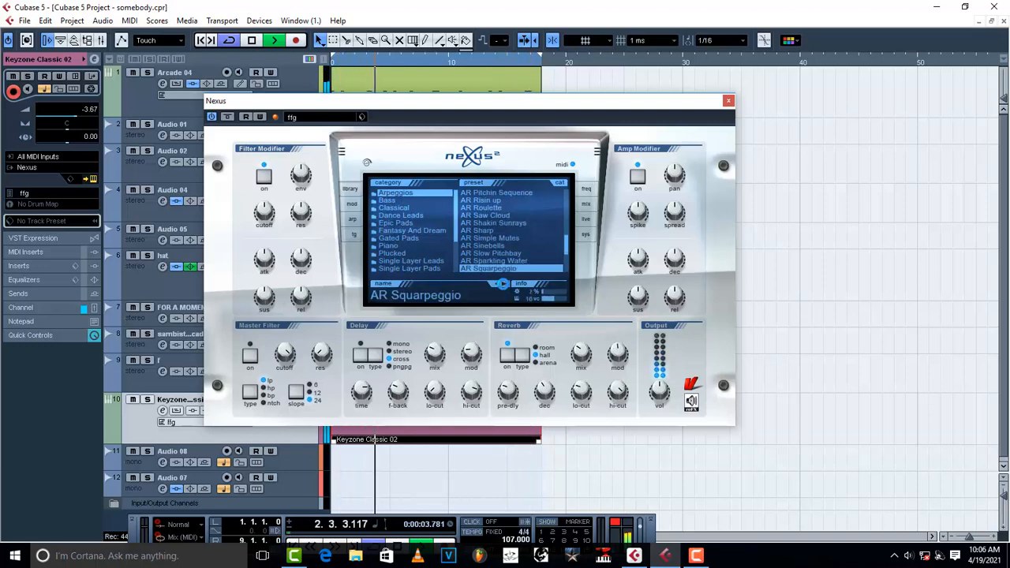
{"action": "left_click", "coordinate": [498, 285]}
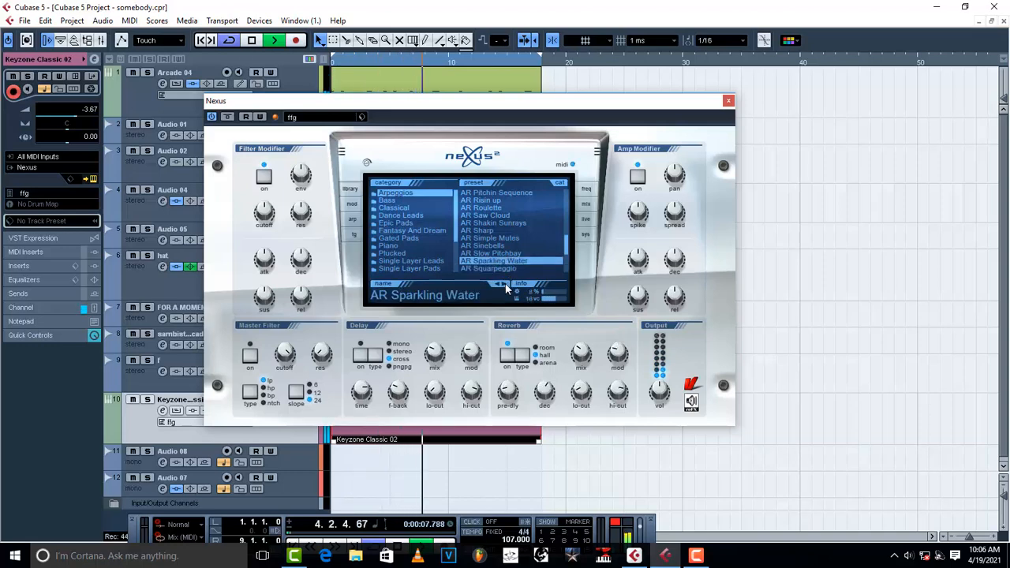
{"action": "left_click", "coordinate": [505, 284]}
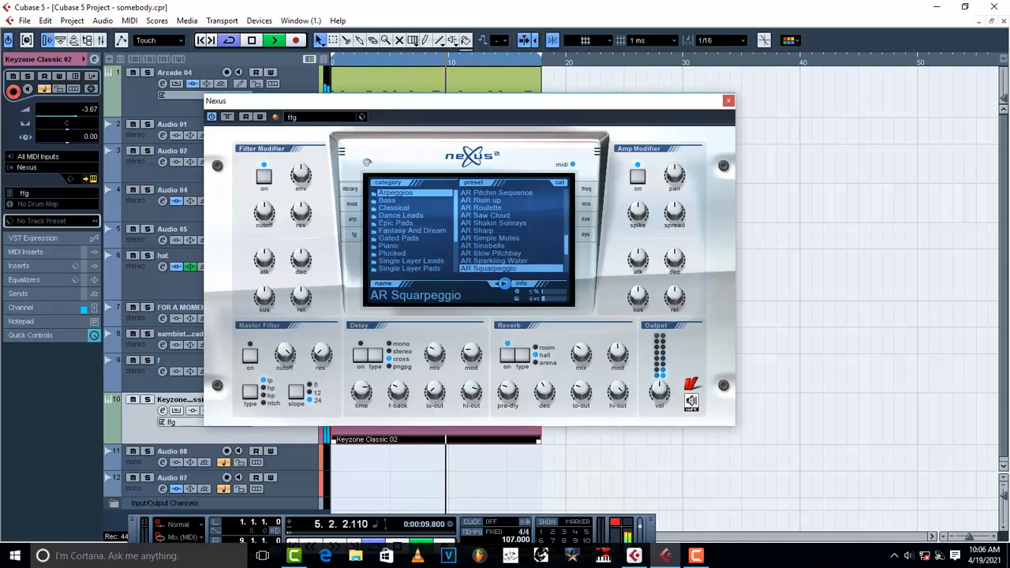
Step: Audition the remaining Arpeggios presets from AR String Runs to AR Whistling Sines, and stop playback
{"action": "left_click", "coordinate": [505, 284]}
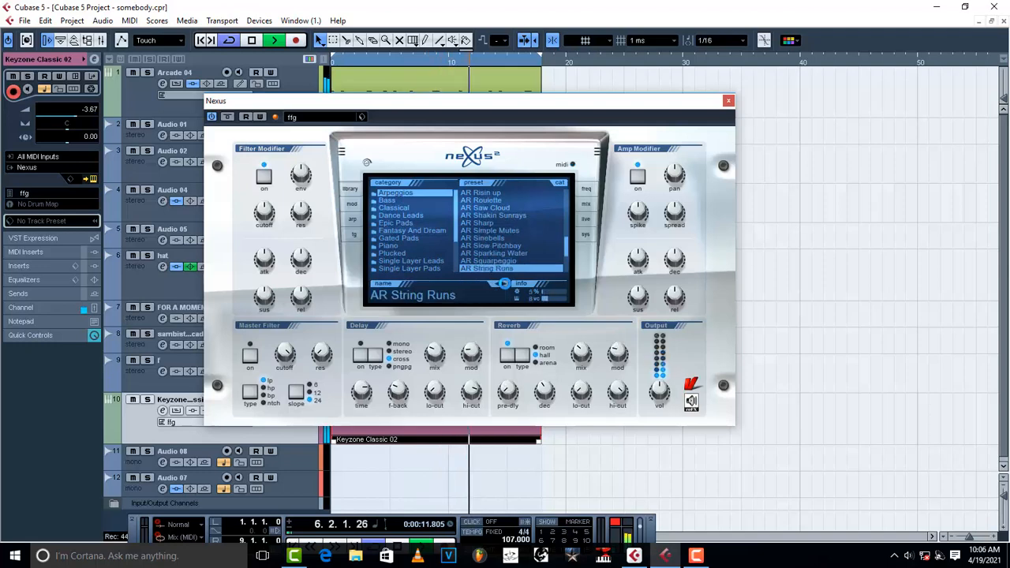
{"action": "left_click", "coordinate": [505, 284]}
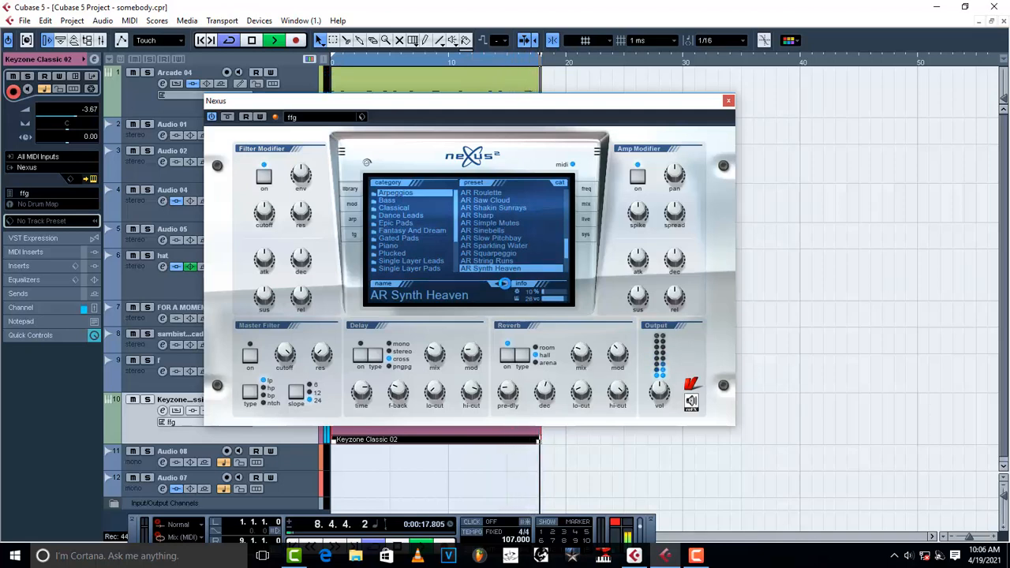
{"action": "left_click", "coordinate": [505, 284]}
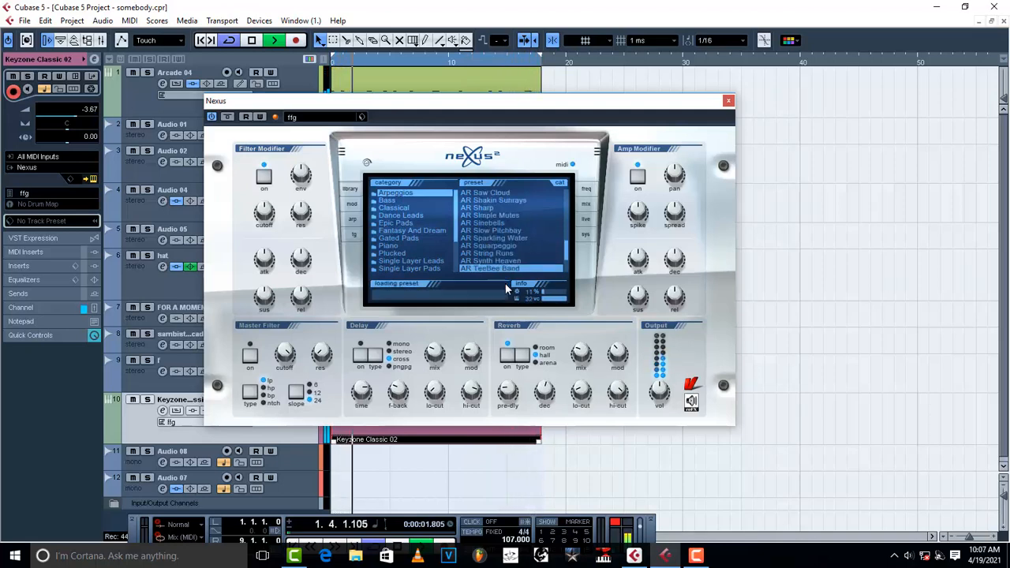
{"action": "left_click", "coordinate": [505, 284]}
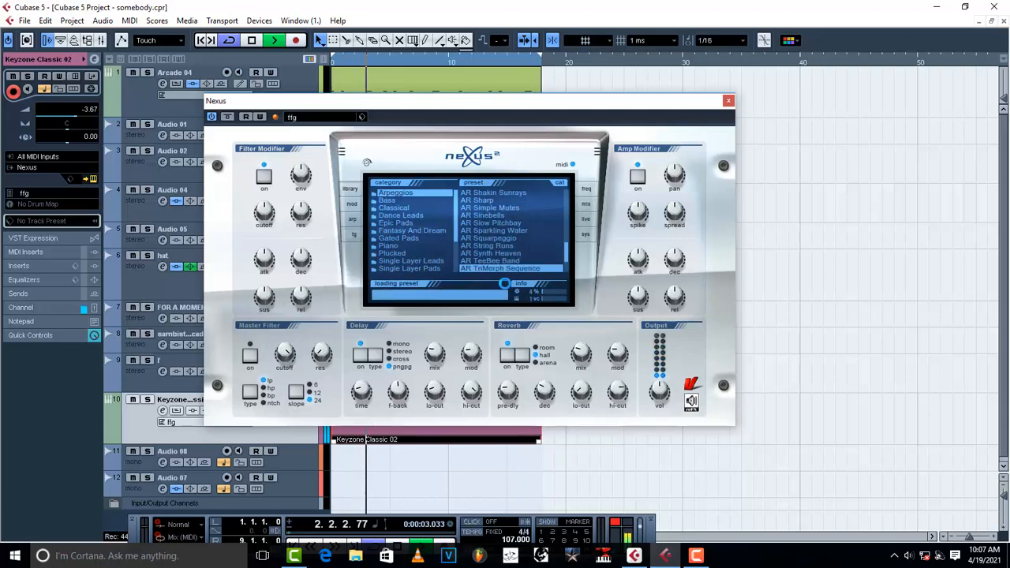
{"action": "left_click", "coordinate": [504, 284]}
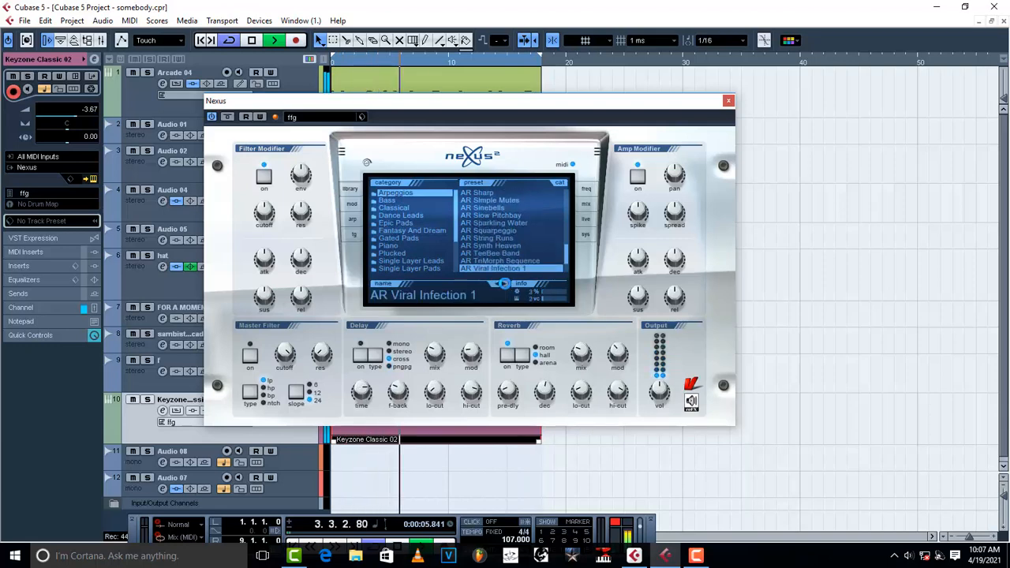
{"action": "left_click", "coordinate": [504, 284]}
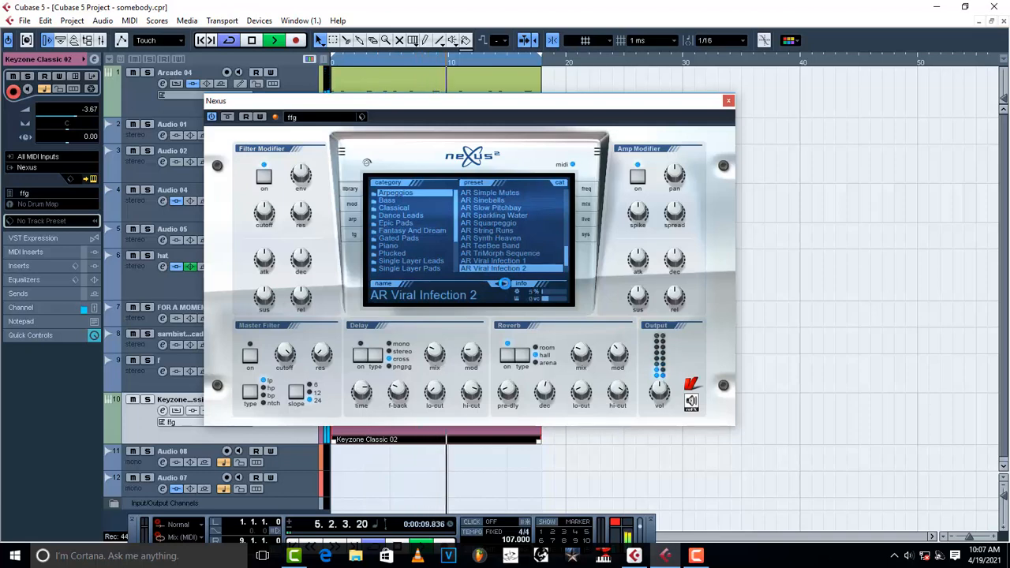
{"action": "left_click", "coordinate": [504, 284]}
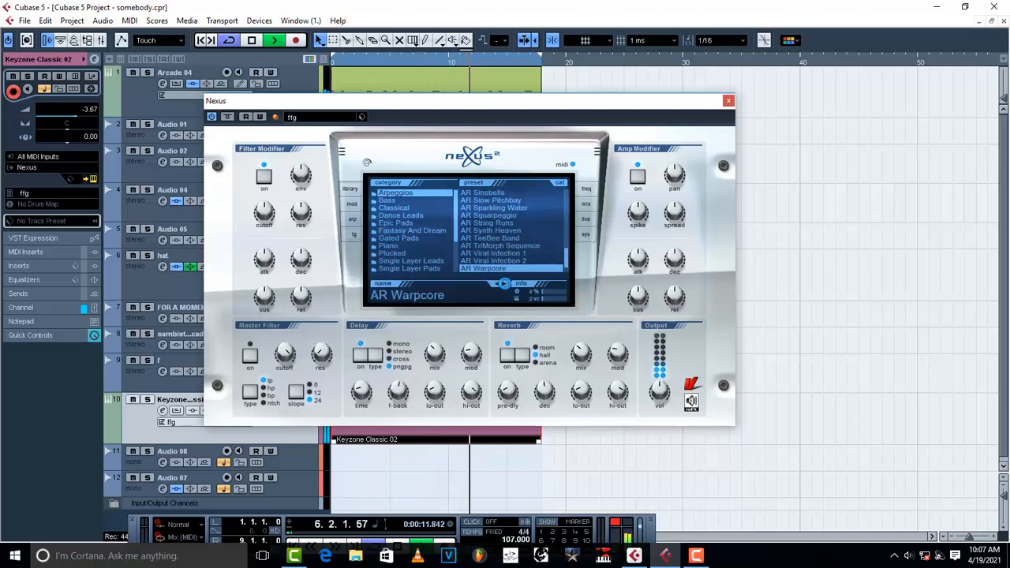
{"action": "left_click", "coordinate": [504, 284]}
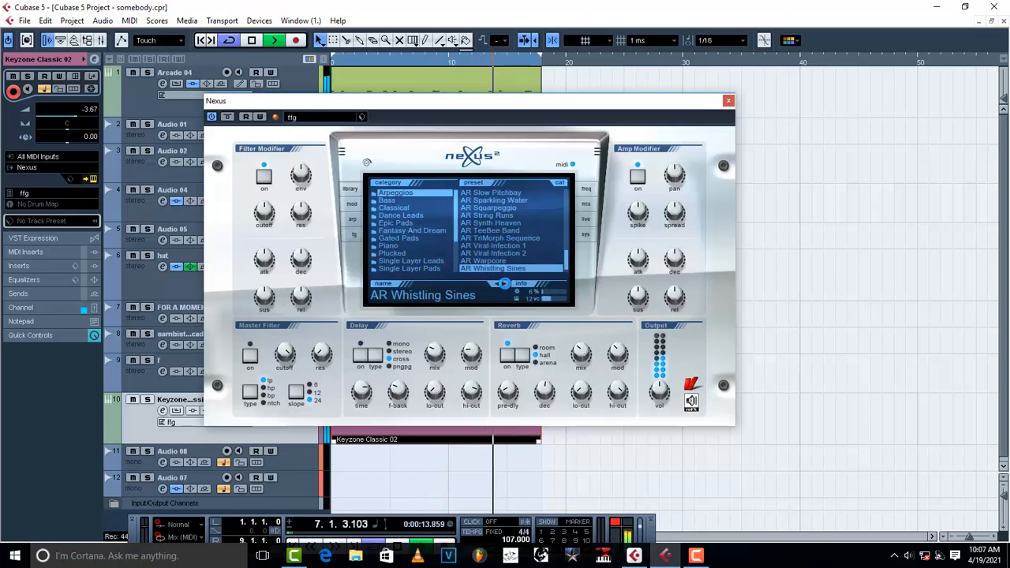
{"action": "key", "text": "space"}
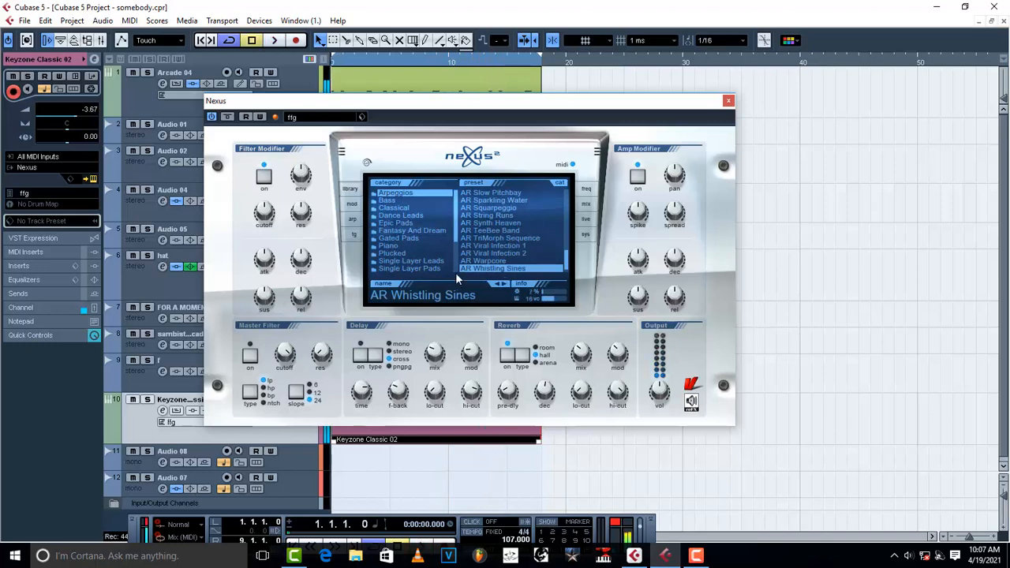
Step: Audition the Classical presets from BR Hollywood Brass through CL Grandma's AM Radio 2 against the track, and stop playback
{"action": "left_click", "coordinate": [393, 208]}
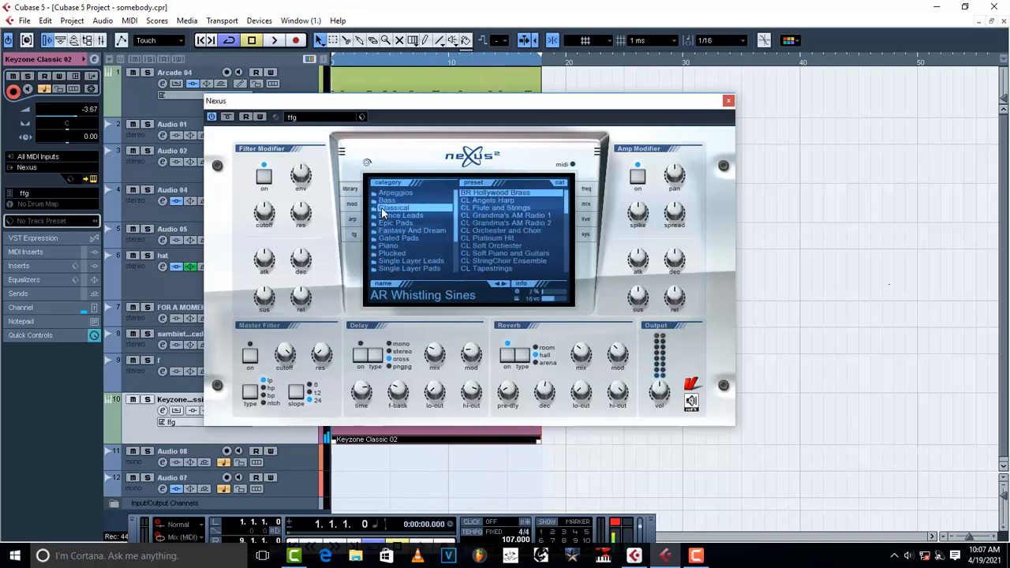
{"action": "left_click", "coordinate": [496, 200]}
{"action": "left_click", "coordinate": [494, 193]}
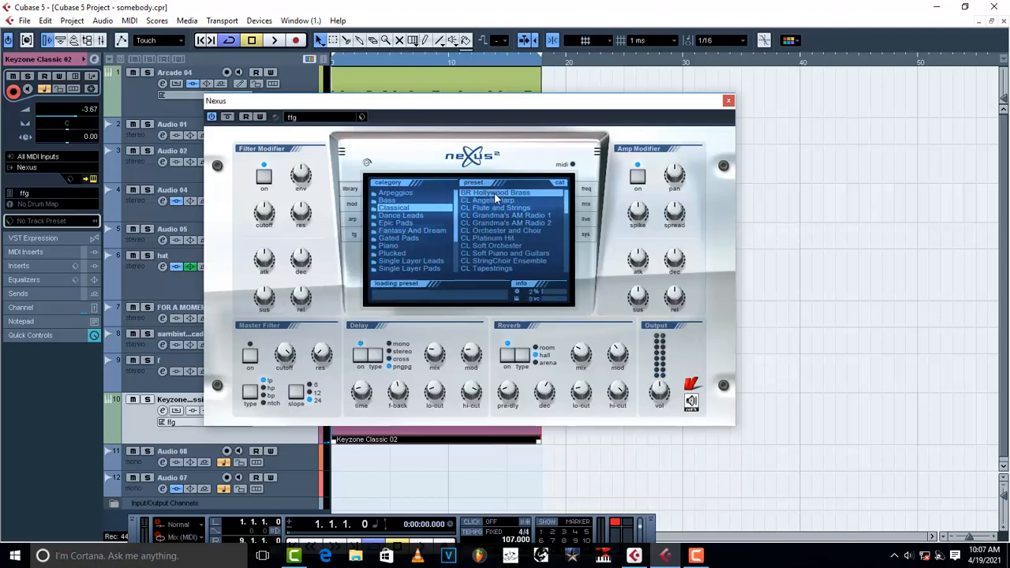
{"action": "key", "text": "space"}
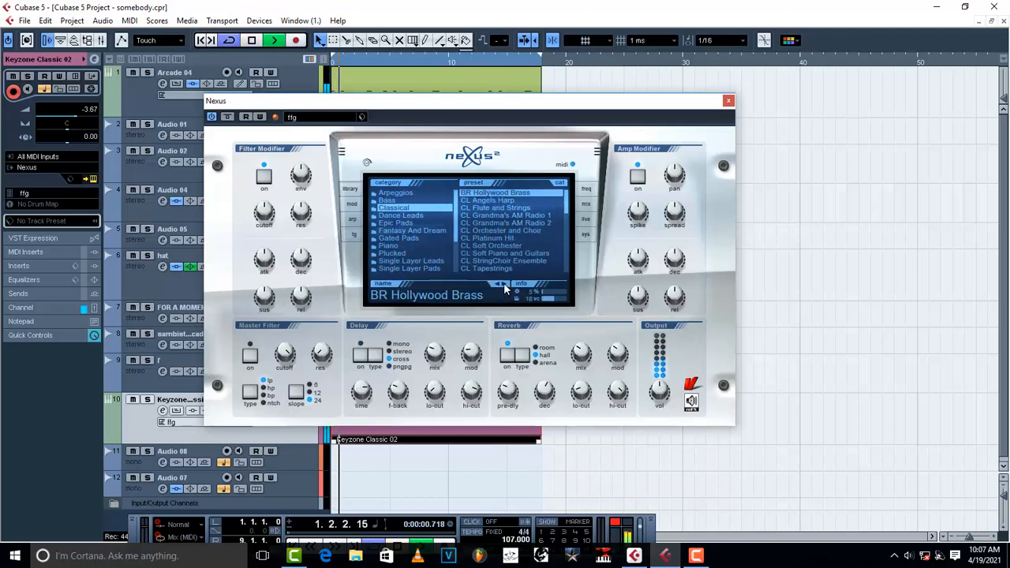
{"action": "left_click", "coordinate": [503, 285]}
{"action": "left_click", "coordinate": [504, 285]}
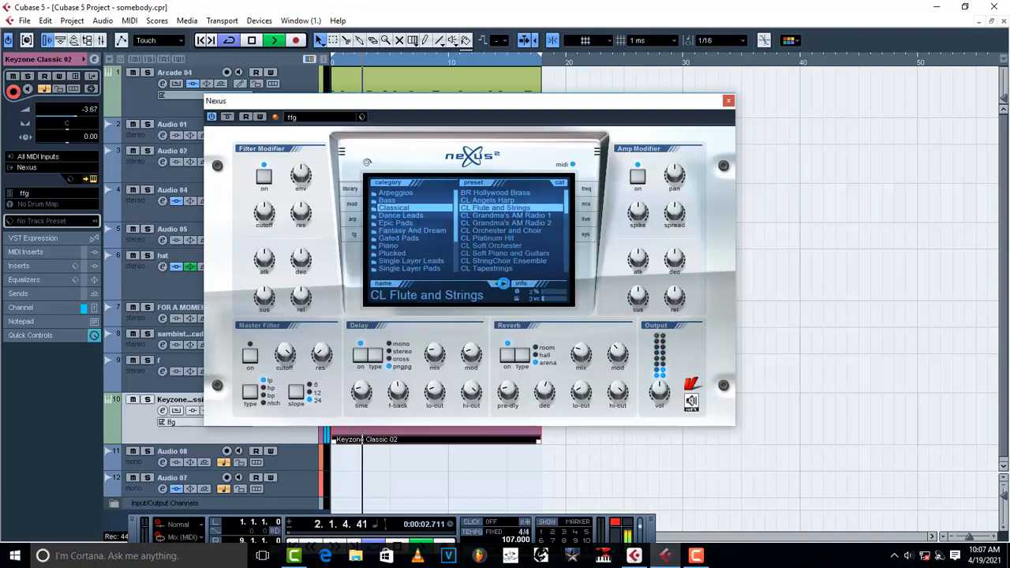
{"action": "left_click", "coordinate": [503, 285]}
{"action": "left_click", "coordinate": [504, 285]}
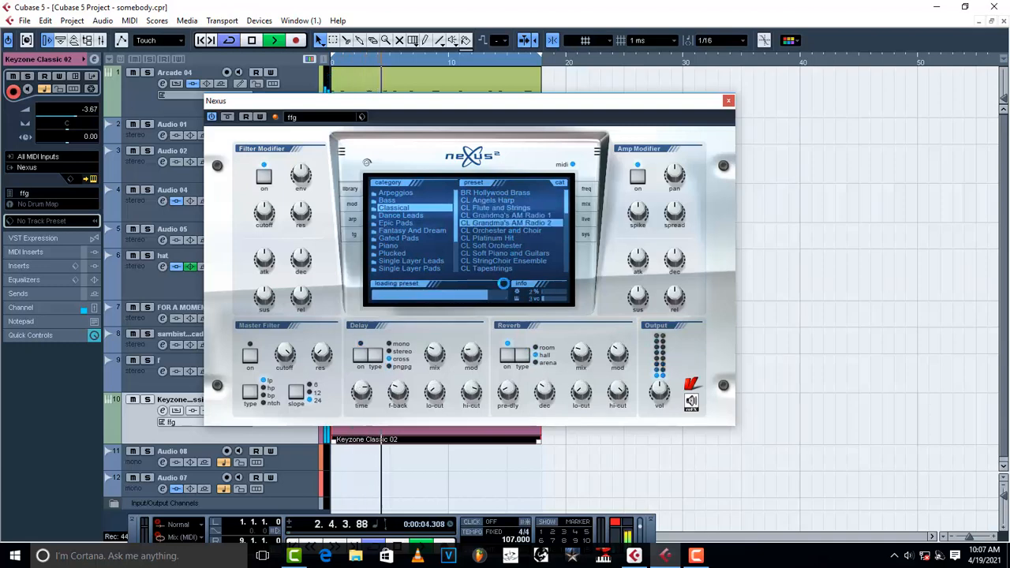
{"action": "key", "text": "space"}
Step: Switch to the Dance Leads category and audition its presets from LD Accelerator through LD Cheesy Madness during playback
{"action": "left_click", "coordinate": [412, 217]}
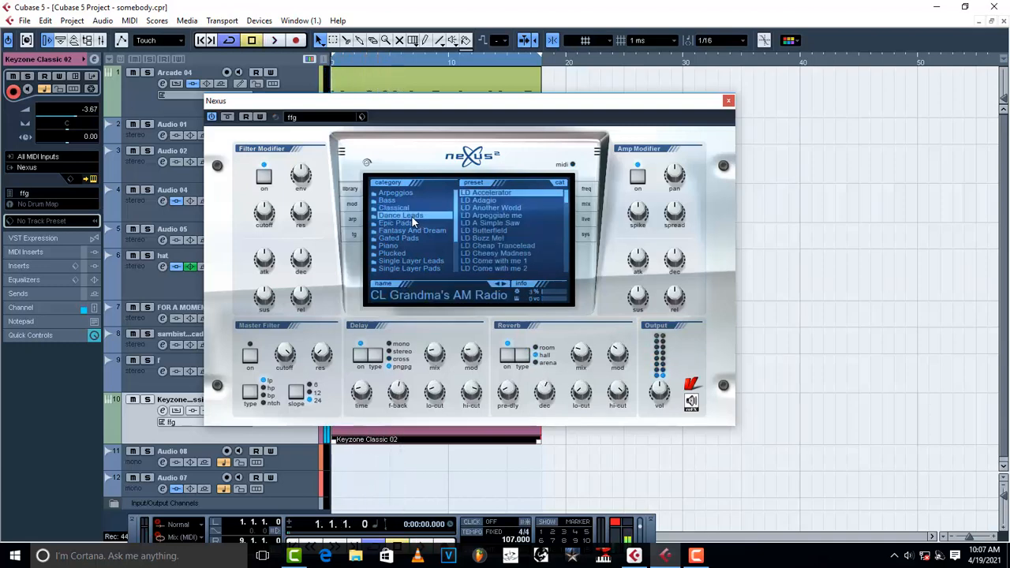
{"action": "left_click", "coordinate": [491, 194]}
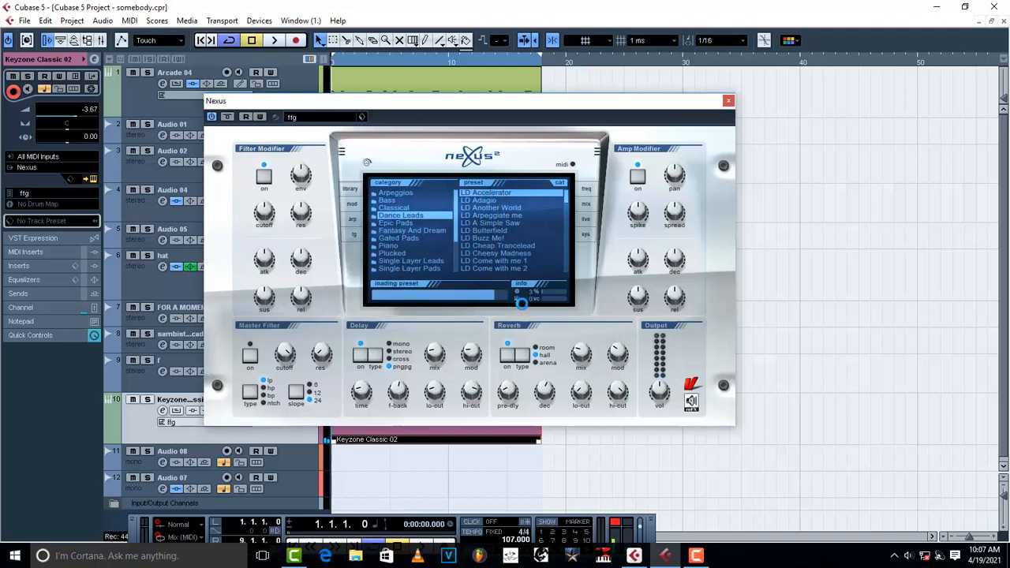
{"action": "key", "text": "space"}
{"action": "left_click", "coordinate": [506, 284]}
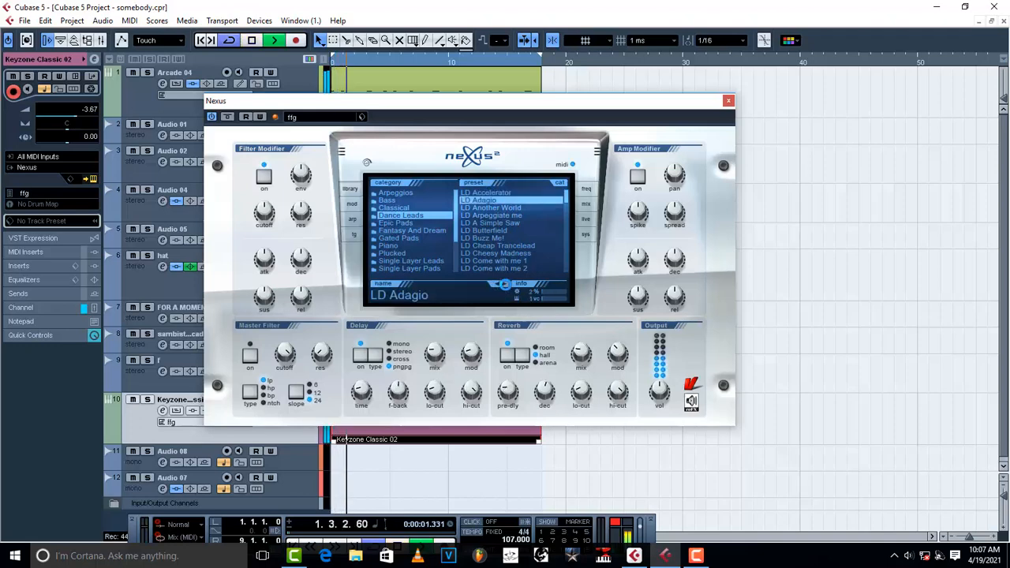
{"action": "left_click", "coordinate": [505, 285]}
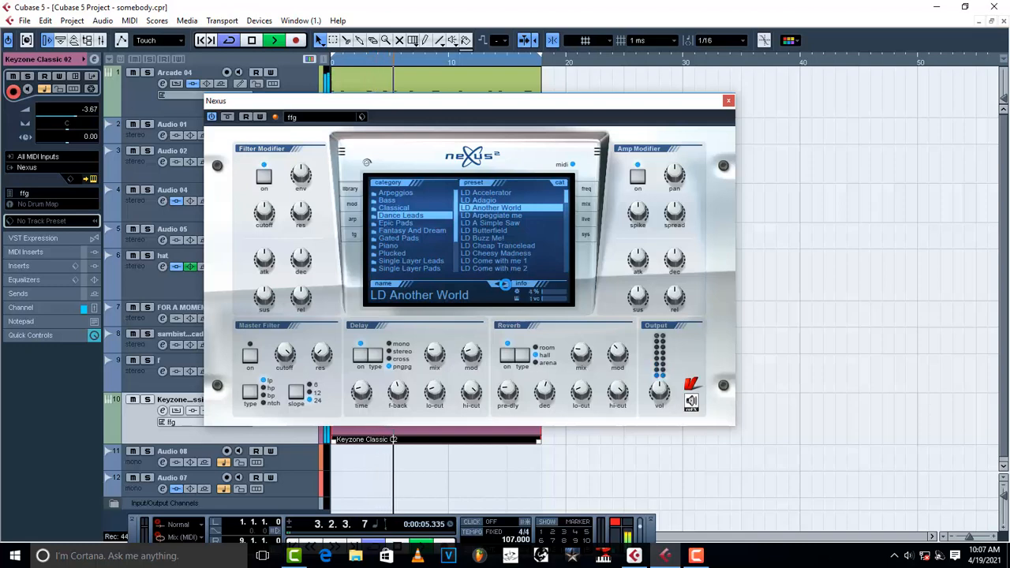
{"action": "left_click", "coordinate": [506, 284]}
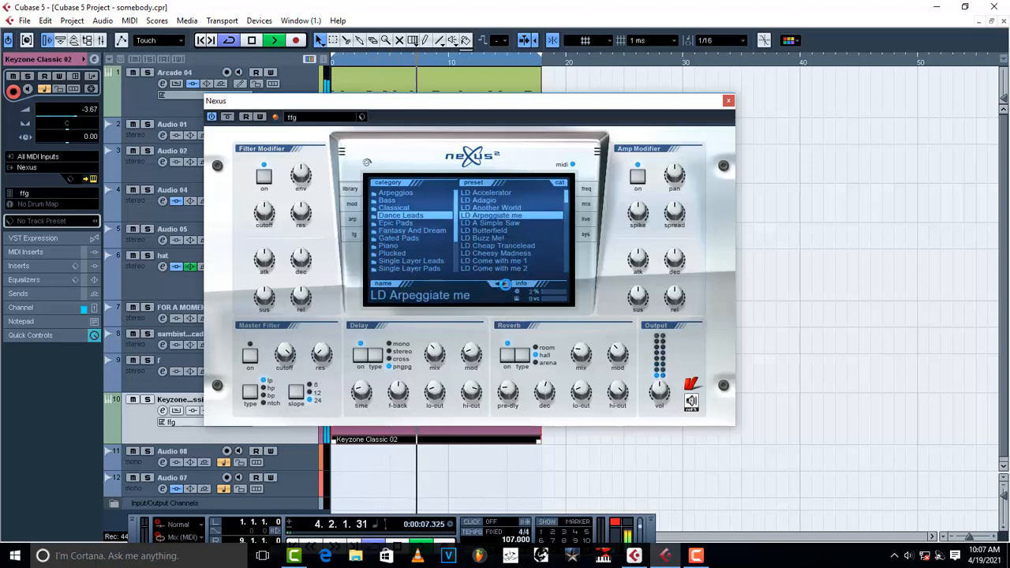
{"action": "left_click", "coordinate": [506, 285]}
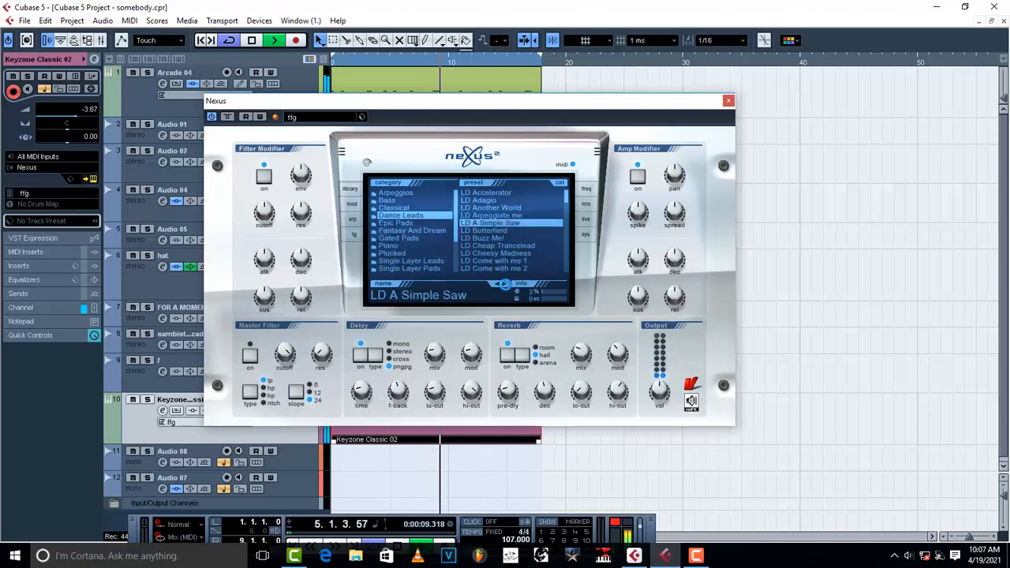
{"action": "left_click", "coordinate": [505, 284]}
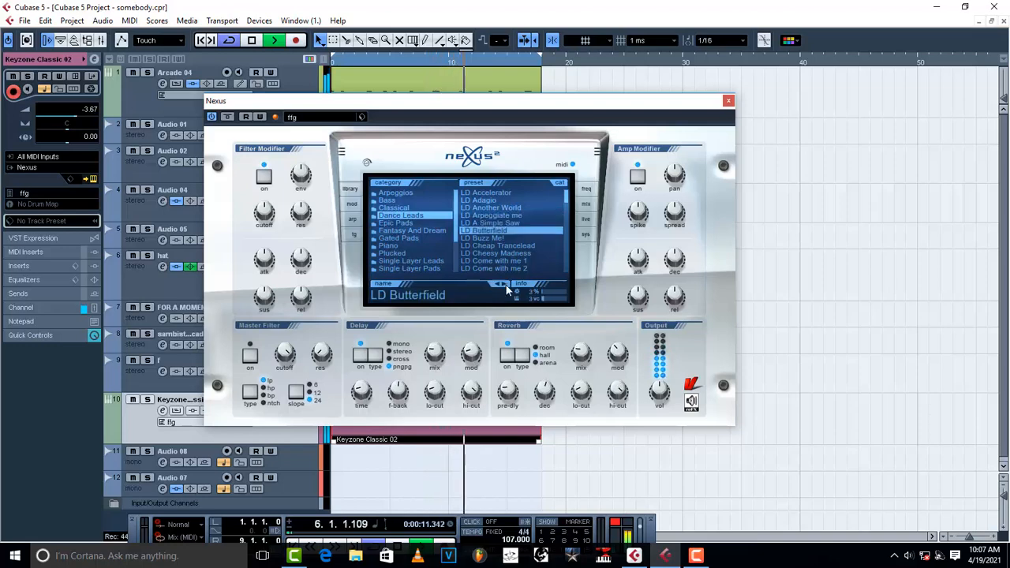
{"action": "left_click", "coordinate": [506, 285]}
{"action": "left_click", "coordinate": [506, 284]}
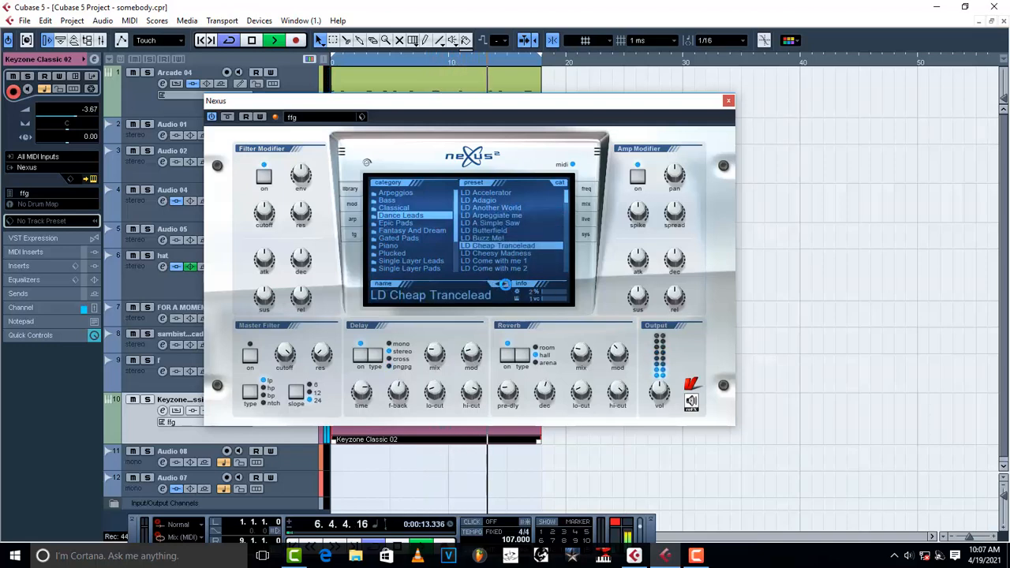
{"action": "left_click", "coordinate": [505, 284]}
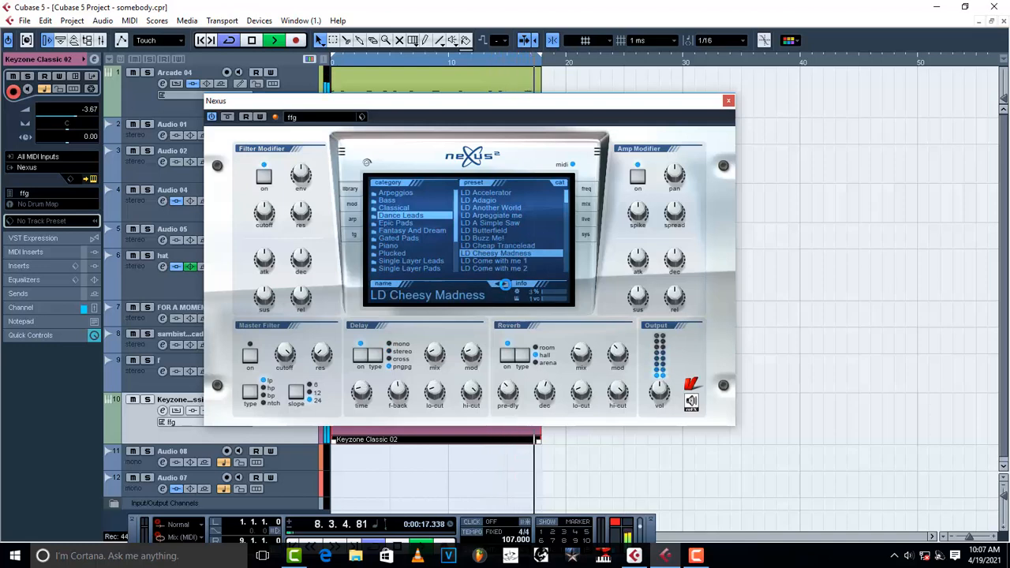
Step: Audition the Dance Leads presets in Nexus during playback, load LD Dutch Style 2, and close the instrument
{"action": "left_click", "coordinate": [505, 284]}
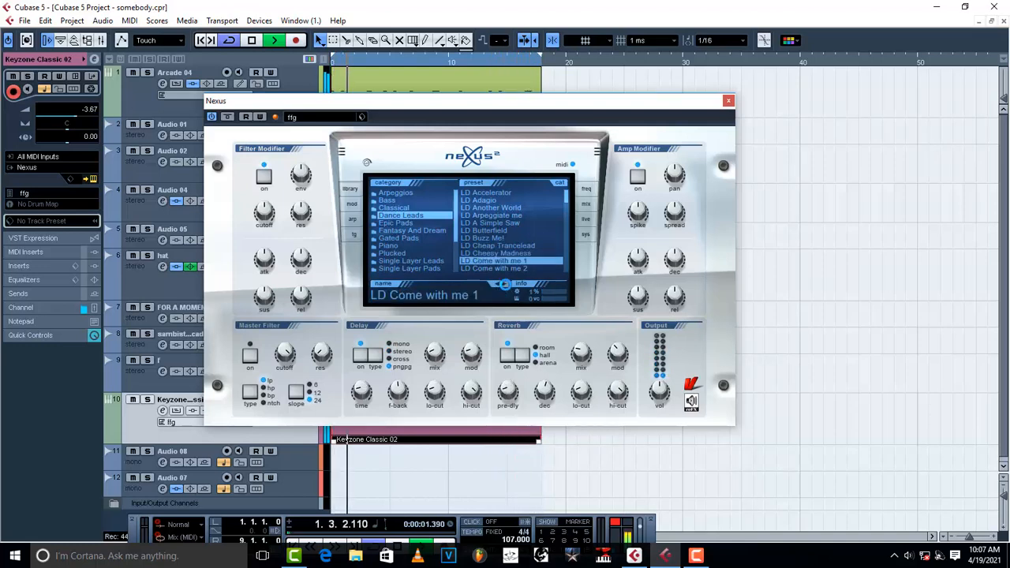
{"action": "left_click", "coordinate": [506, 285]}
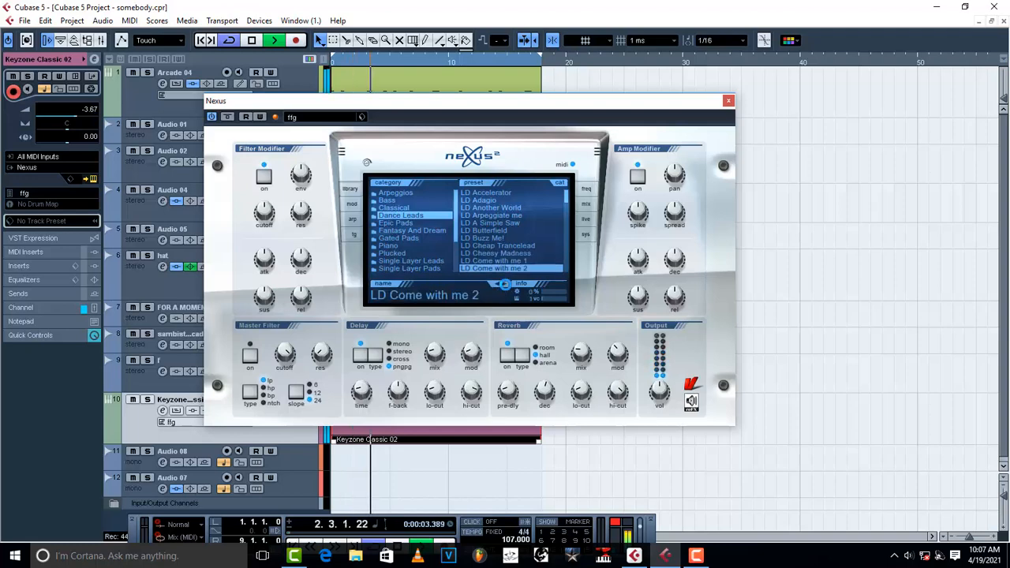
{"action": "left_click", "coordinate": [505, 284]}
{"action": "left_click", "coordinate": [505, 284]}
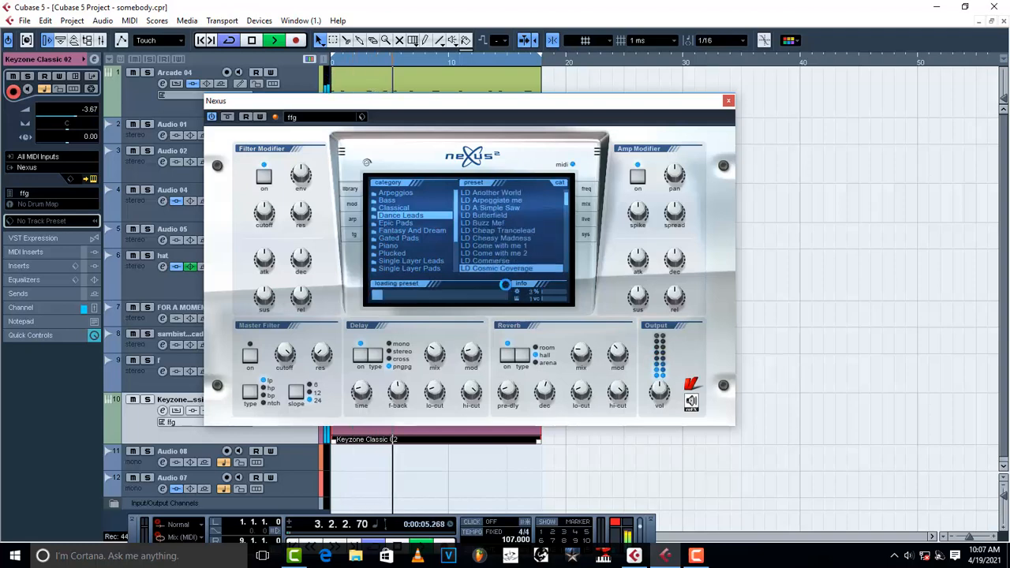
{"action": "left_click", "coordinate": [505, 284]}
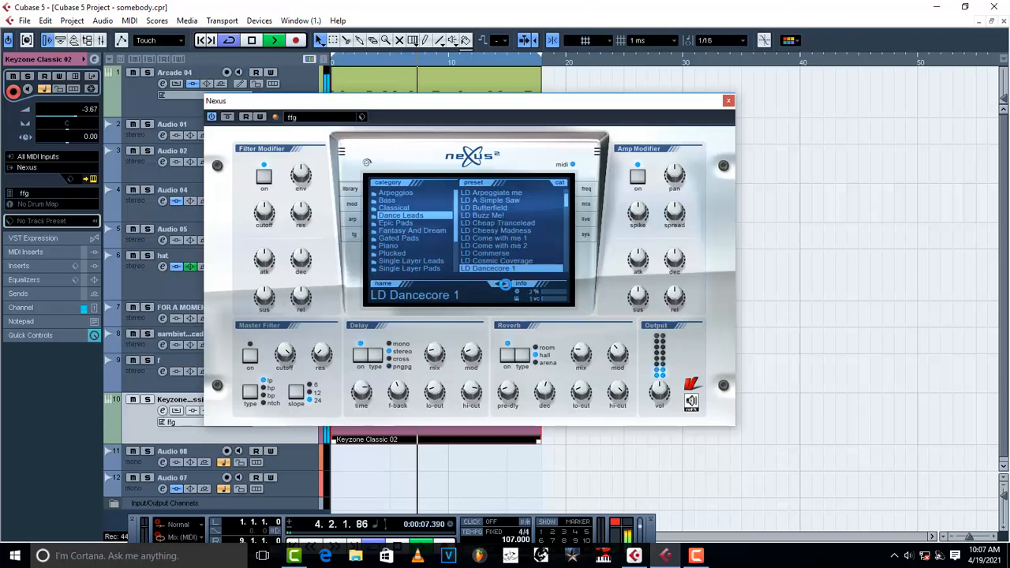
{"action": "left_click", "coordinate": [505, 284]}
{"action": "left_click", "coordinate": [505, 284]}
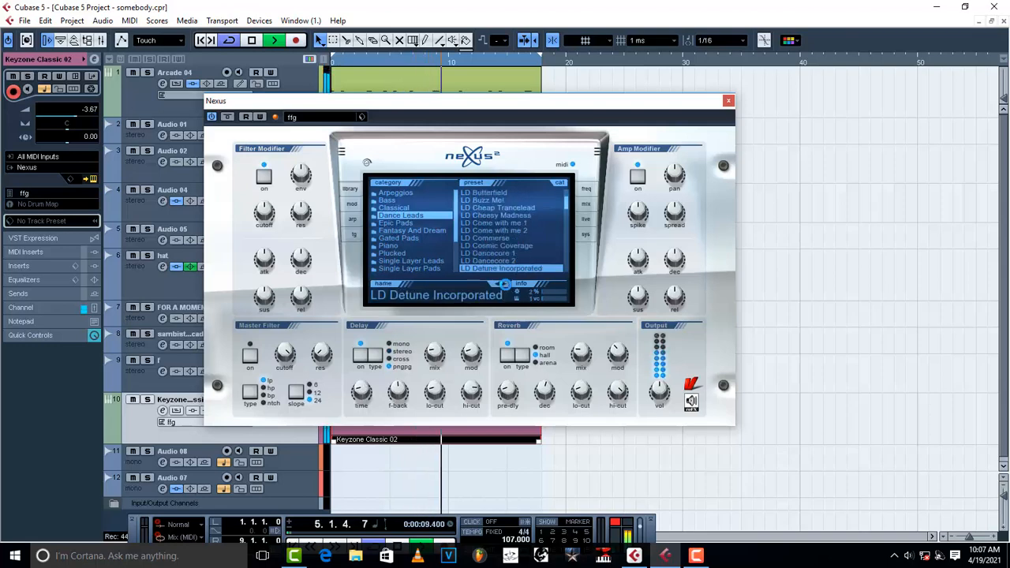
{"action": "left_click", "coordinate": [505, 284]}
{"action": "left_click", "coordinate": [505, 285]}
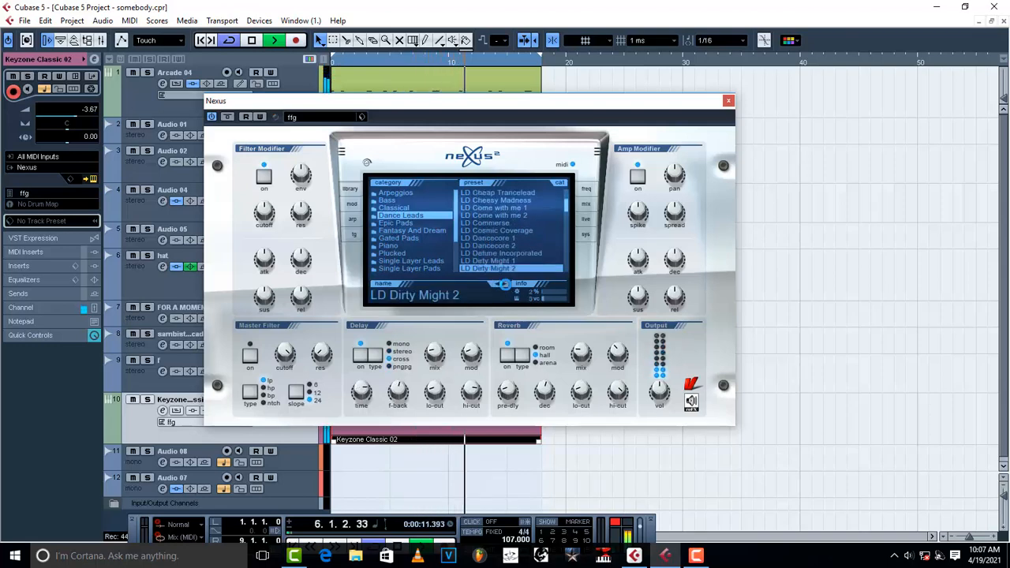
{"action": "left_click", "coordinate": [506, 284]}
{"action": "left_click", "coordinate": [505, 285]}
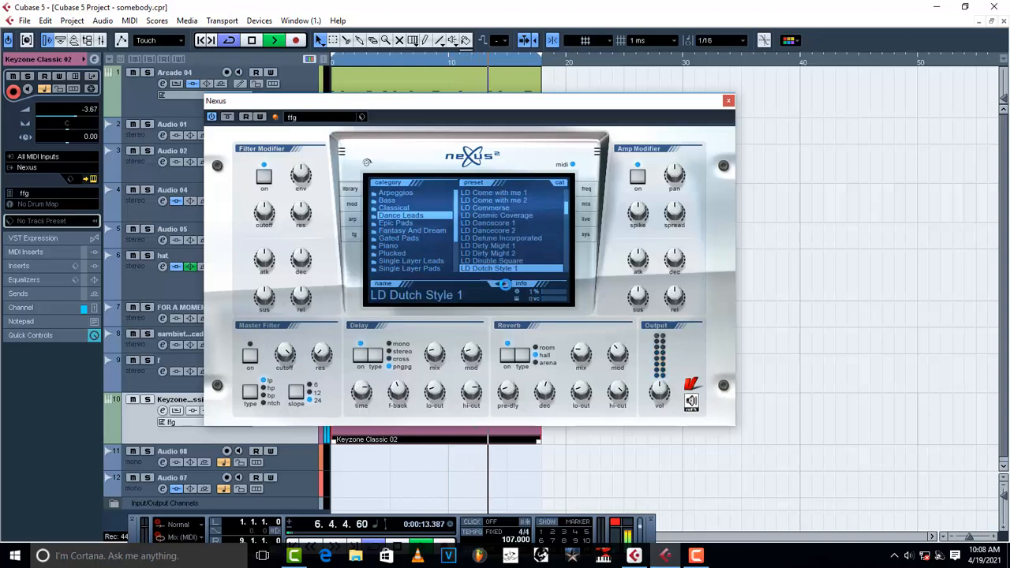
{"action": "left_click", "coordinate": [498, 284]}
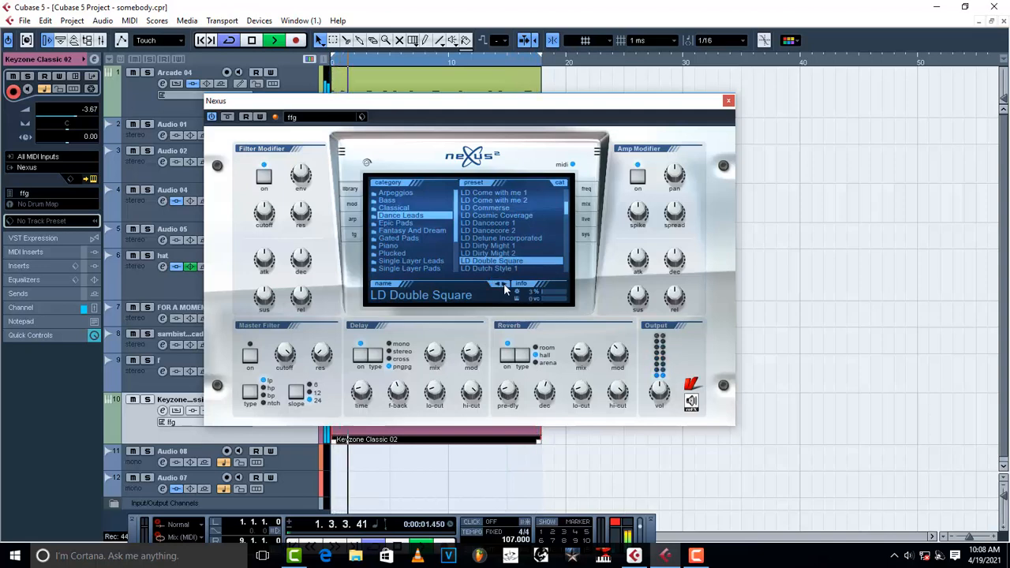
{"action": "left_click", "coordinate": [503, 284]}
{"action": "left_click", "coordinate": [503, 283]}
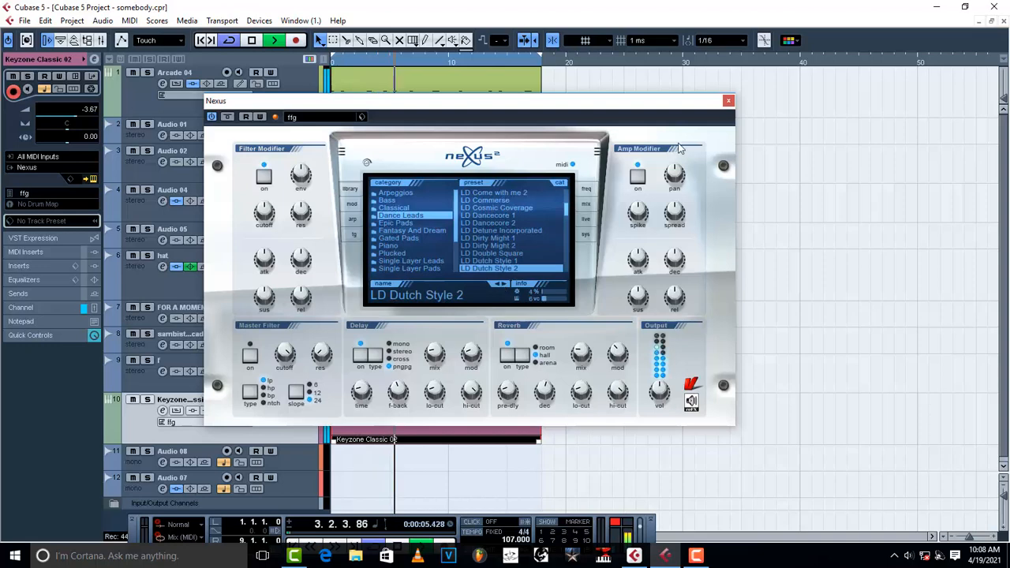
{"action": "key", "text": "space"}
{"action": "left_click", "coordinate": [729, 100]}
Step: Transpose all notes of the Keyzone Classic 02 part up 12 semitones, start playback, and return to the project
{"action": "double_click", "coordinate": [471, 421]}
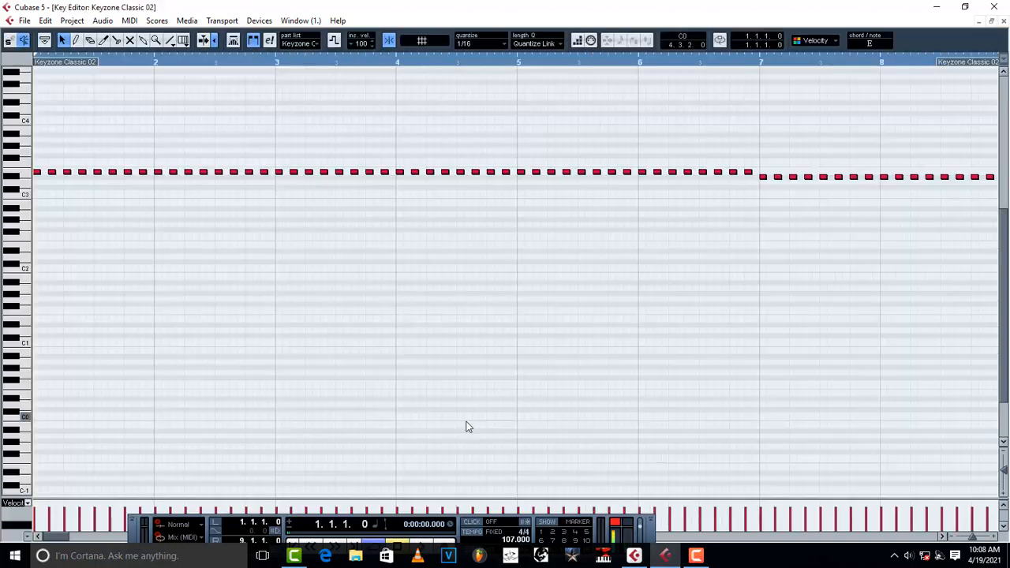
{"action": "left_click", "coordinate": [290, 332]}
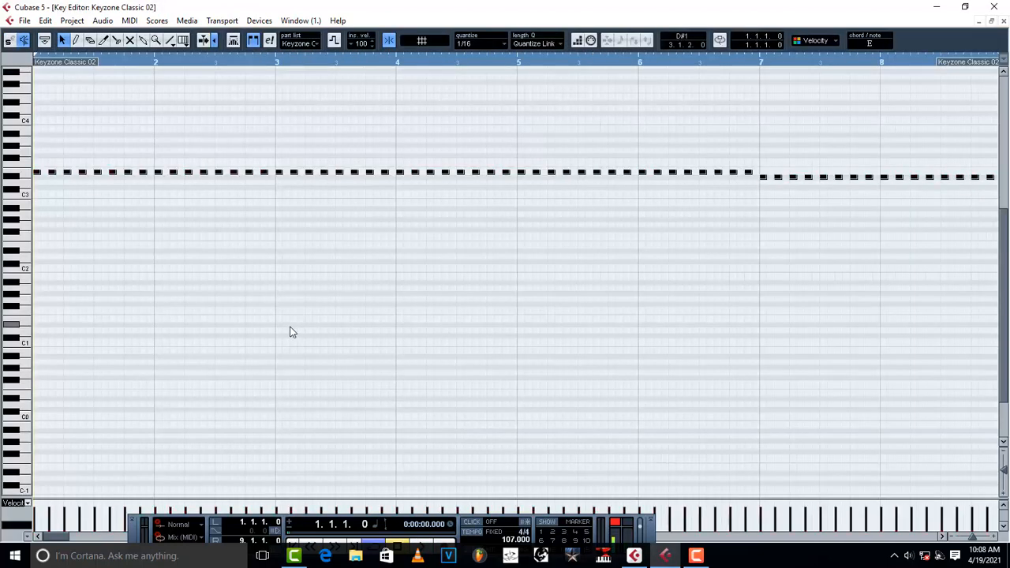
{"action": "key", "text": "Up"}
{"action": "key", "text": "Up"}
{"action": "key", "text": "Up"}
{"action": "key", "text": "Up"}
{"action": "key", "text": "Up"}
{"action": "key", "text": "Up"}
{"action": "key", "text": "Up"}
{"action": "key", "text": "Up"}
{"action": "key", "text": "Up"}
{"action": "key", "text": "Up"}
{"action": "key", "text": "Up"}
{"action": "key", "text": "Up"}
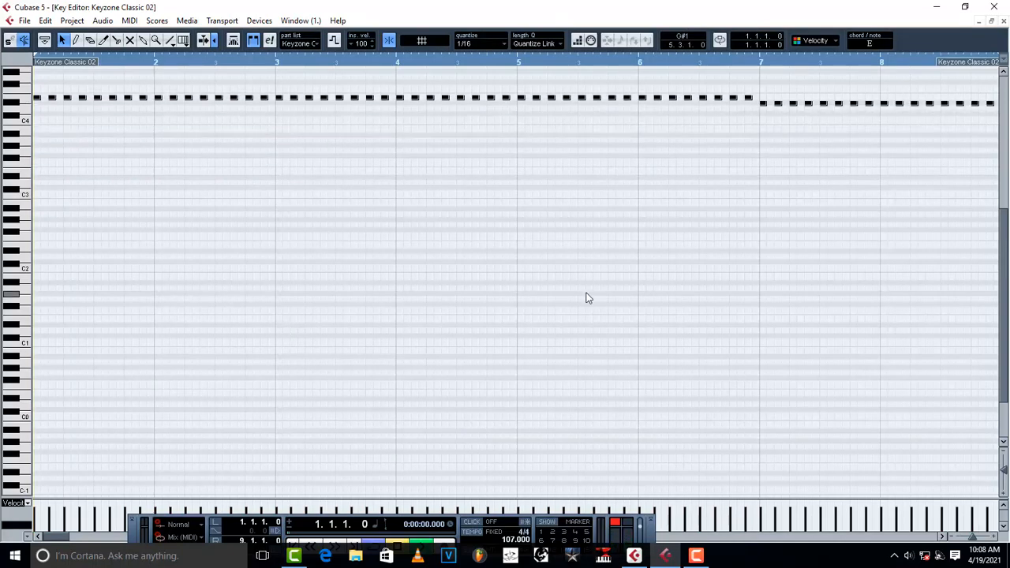
{"action": "key", "text": "space"}
{"action": "left_click", "coordinate": [1003, 21]}
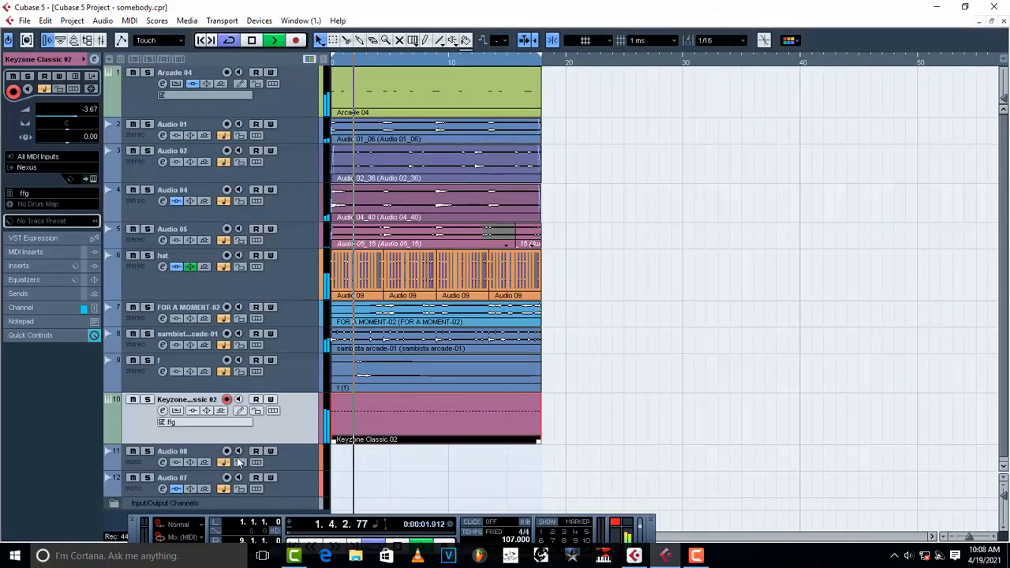
Step: Reopen the Keyzone Classic 02 part and copy an extra E4 note into the gap between its first two notes
{"action": "left_click", "coordinate": [95, 181]}
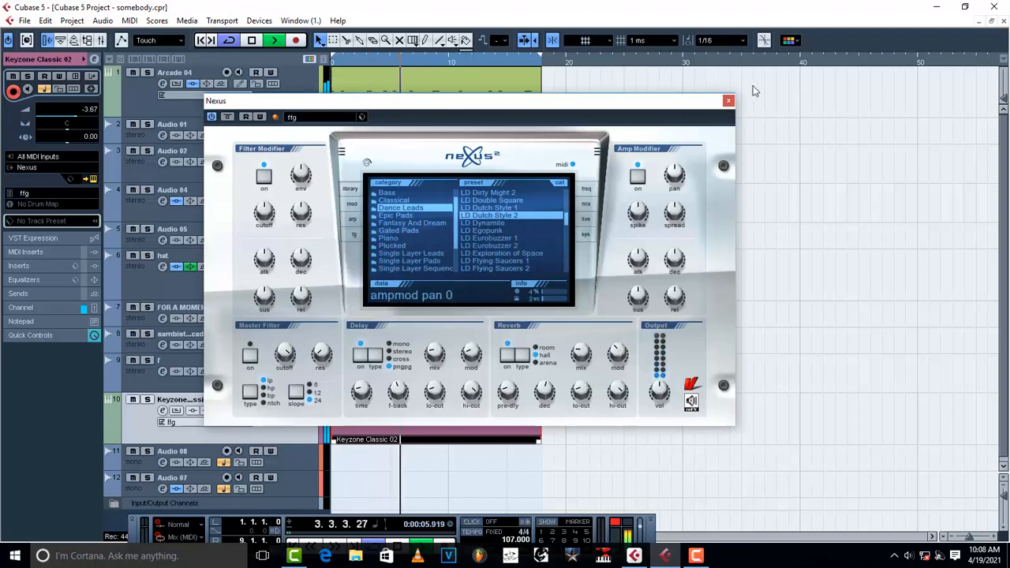
{"action": "left_click", "coordinate": [728, 100]}
{"action": "double_click", "coordinate": [414, 409]}
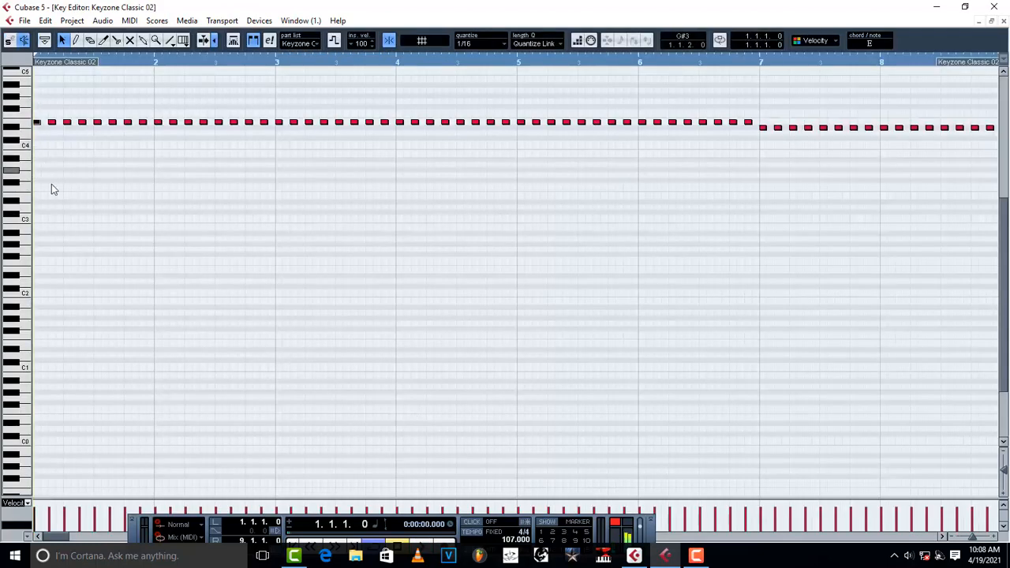
{"action": "key", "text": "space"}
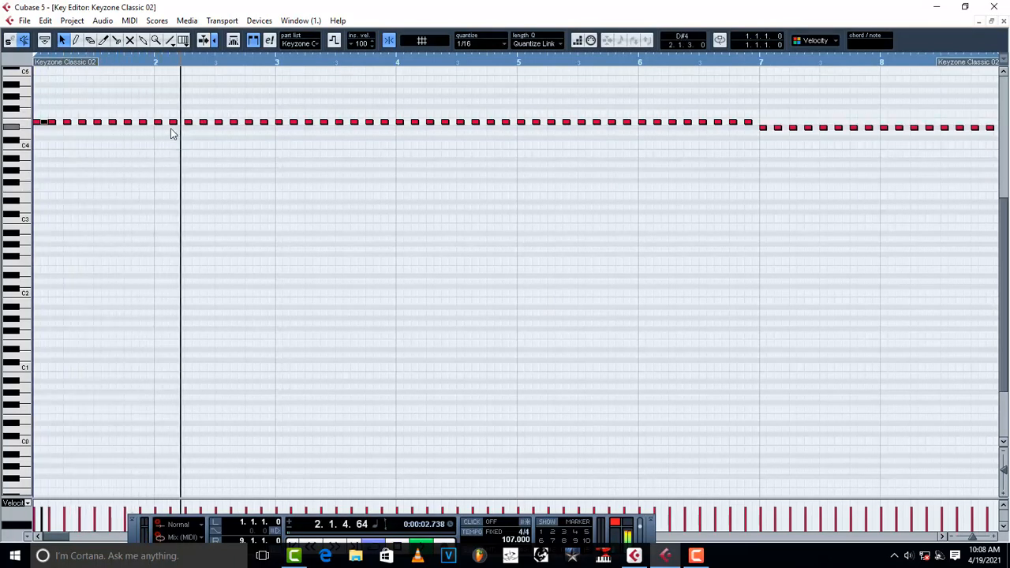
{"action": "mouse_move", "coordinate": [169, 140]}
{"action": "left_mouse_down"}
{"action": "mouse_move", "coordinate": [151, 115]}
{"action": "mouse_move", "coordinate": [162, 155]}
{"action": "left_mouse_up"}
{"action": "key", "text": "space"}
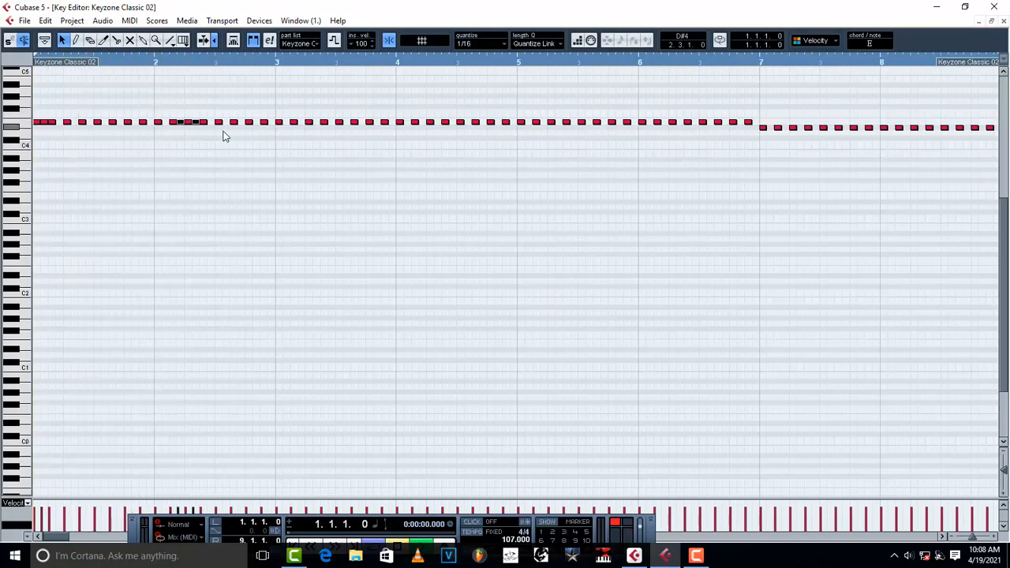
{"action": "key", "text": "space"}
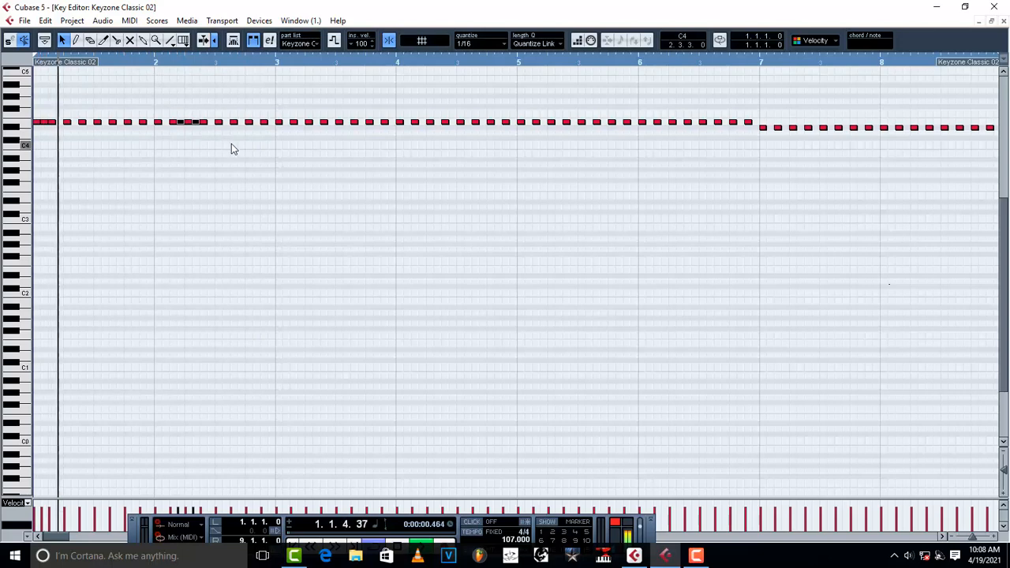
Step: Copy extra E4 notes into the gaps just before bars 2, 3, 5 and 7, checking the rhythm with playback
{"action": "left_click", "coordinate": [157, 124]}
{"action": "key", "text": "space"}
{"action": "key", "text": "space"}
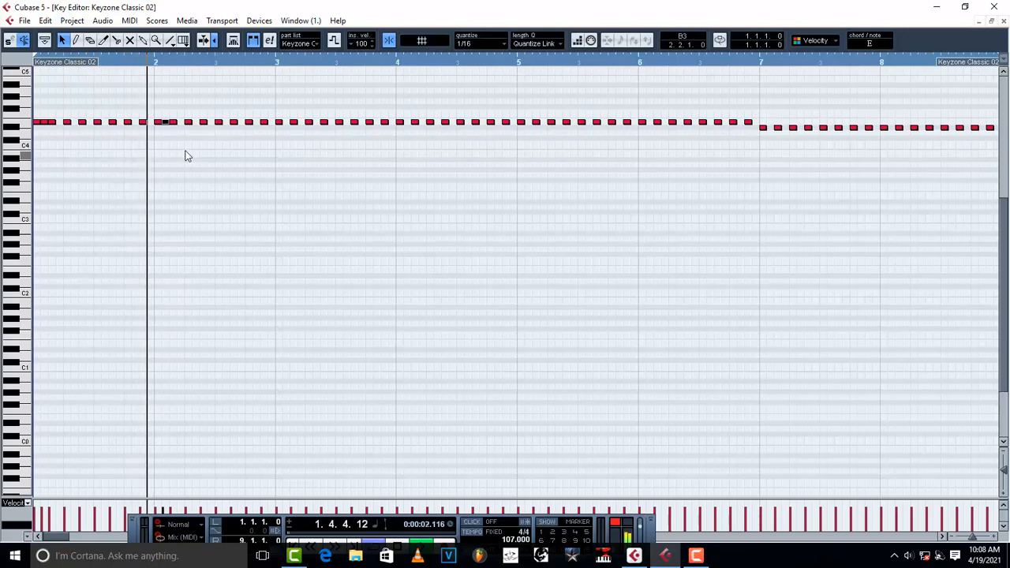
{"action": "key", "text": "space"}
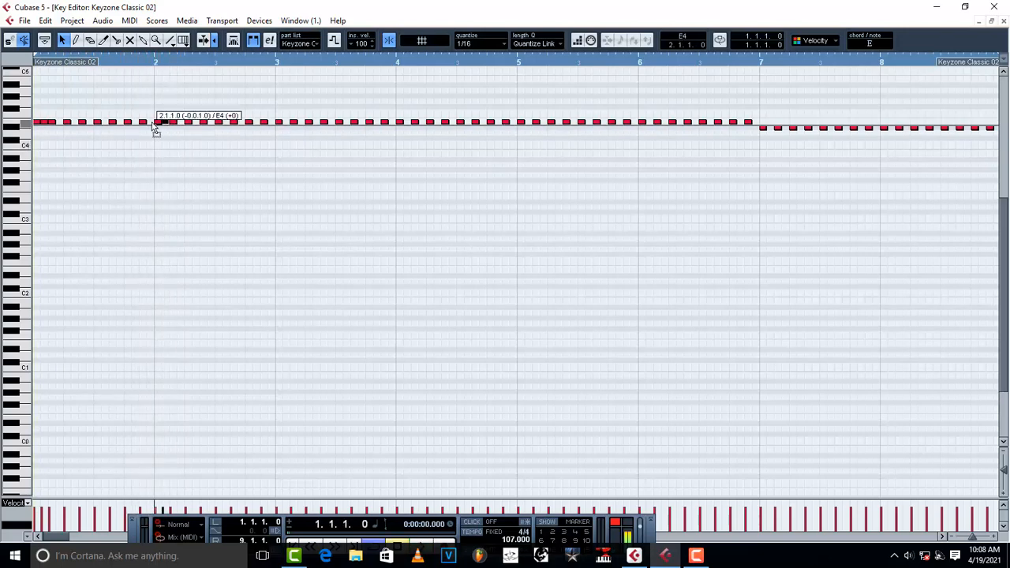
{"action": "key", "text": "space"}
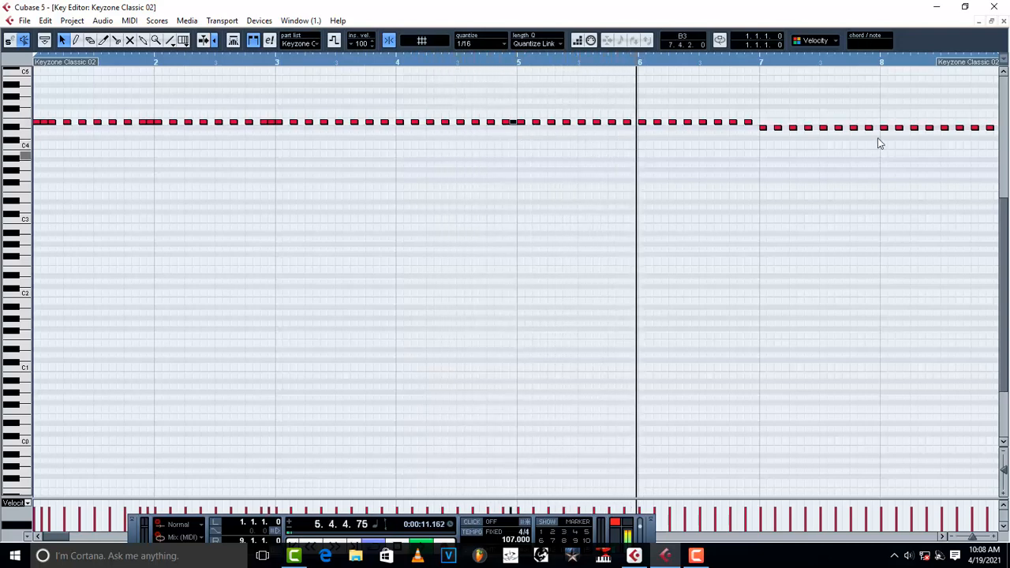
{"action": "left_click", "coordinate": [747, 122]}
{"action": "left_click", "coordinate": [758, 140]}
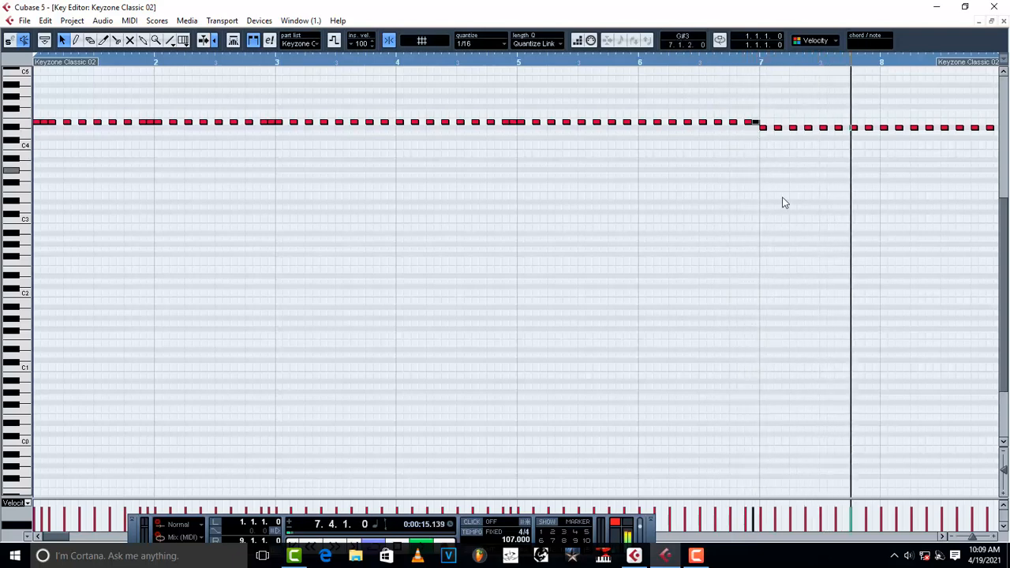
Step: Fill one note gap in the second half of bar 8 and the gap just before bar 4, then close the key editor
{"action": "left_click", "coordinate": [942, 536]}
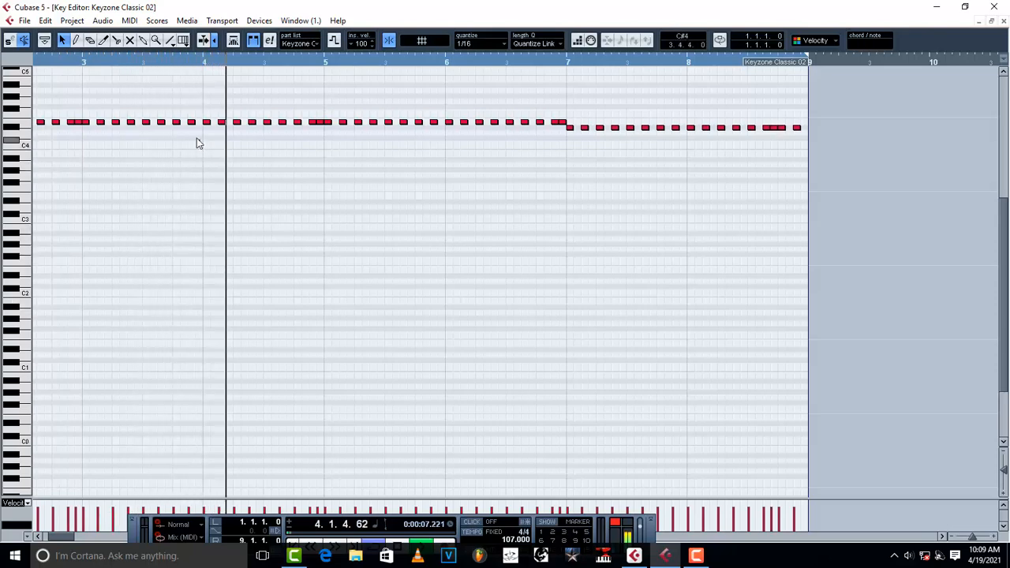
{"action": "left_click_drag", "start_coordinate": [188, 122], "coordinate": [188, 121]}
{"action": "key", "text": "ctrl+d"}
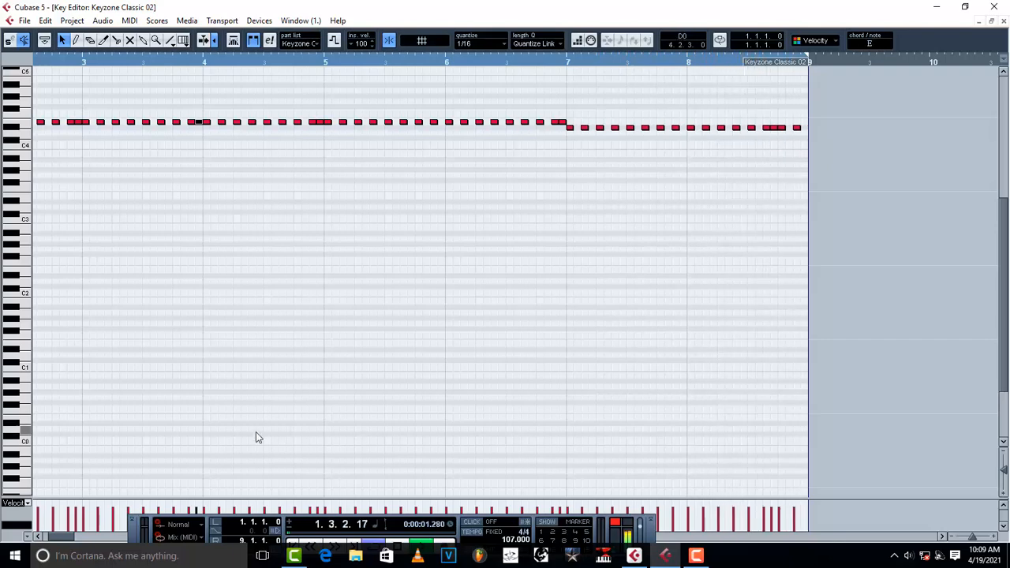
{"action": "left_click_drag", "start_coordinate": [65, 539], "coordinate": [53, 540]}
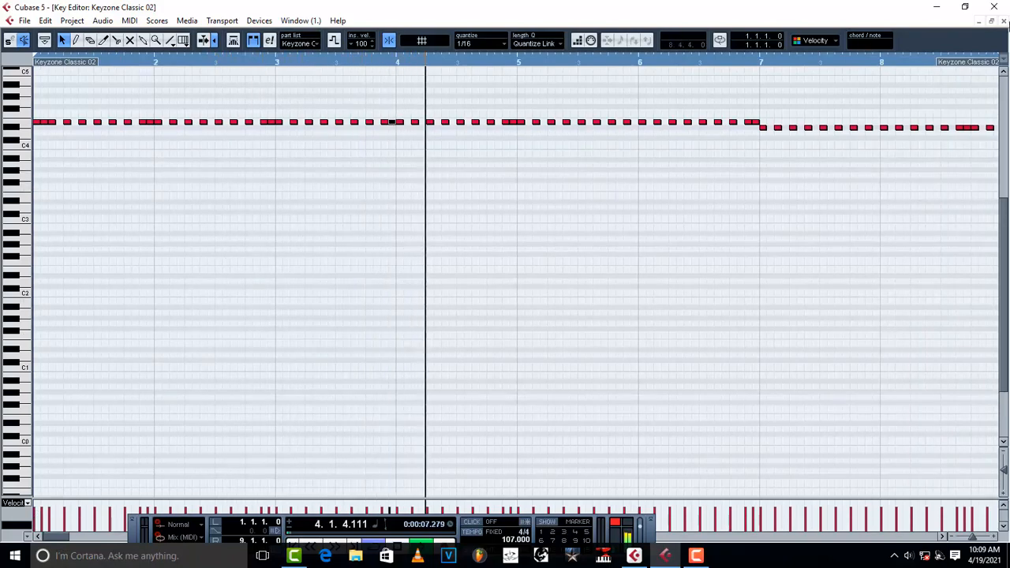
{"action": "left_click", "coordinate": [1004, 22]}
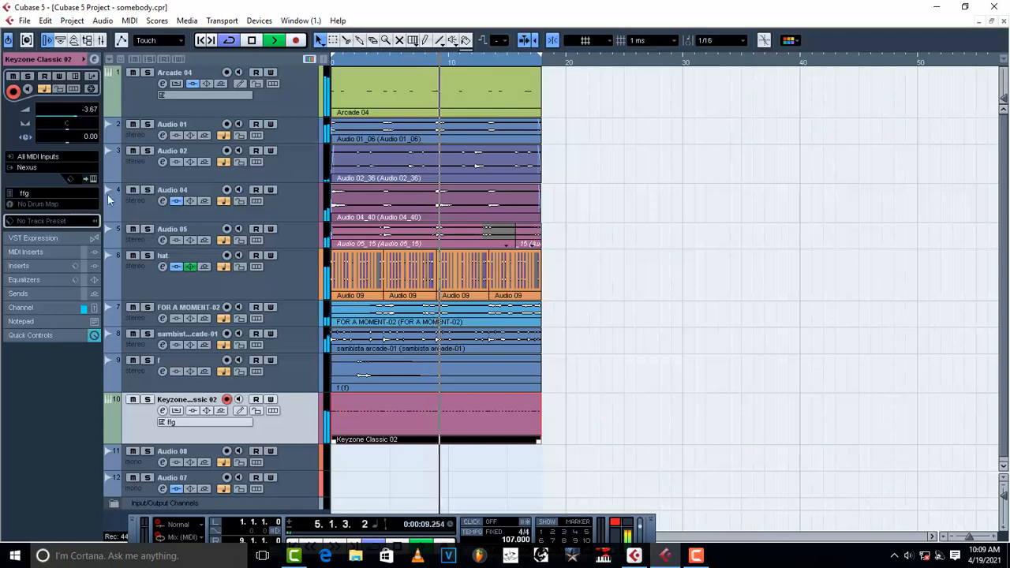
Step: Audition further Dance Leads presets in Nexus, load LD Eurobuzzer 1, and close the instrument
{"action": "left_click", "coordinate": [93, 179]}
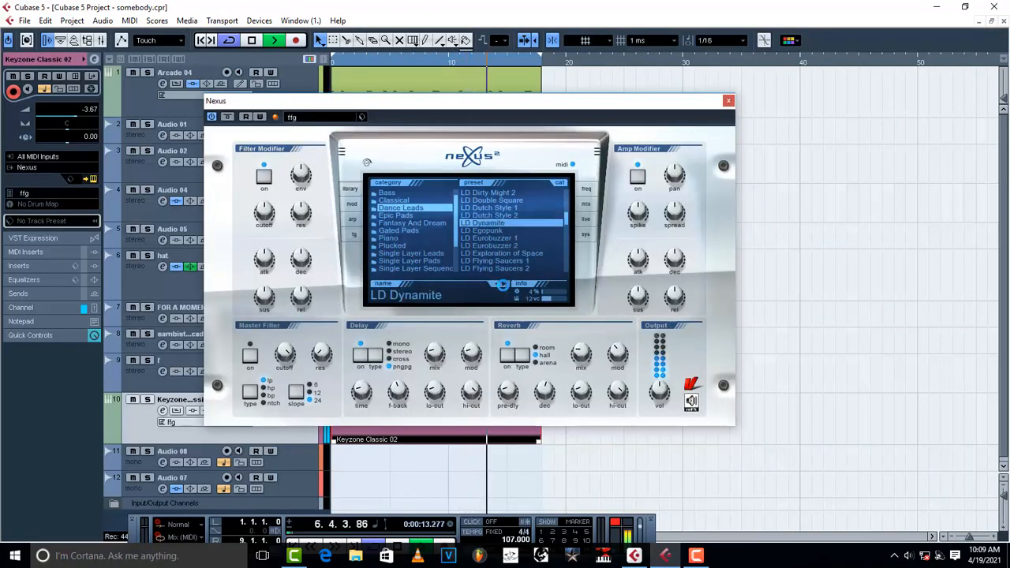
{"action": "left_click", "coordinate": [503, 284]}
{"action": "left_click", "coordinate": [503, 285]}
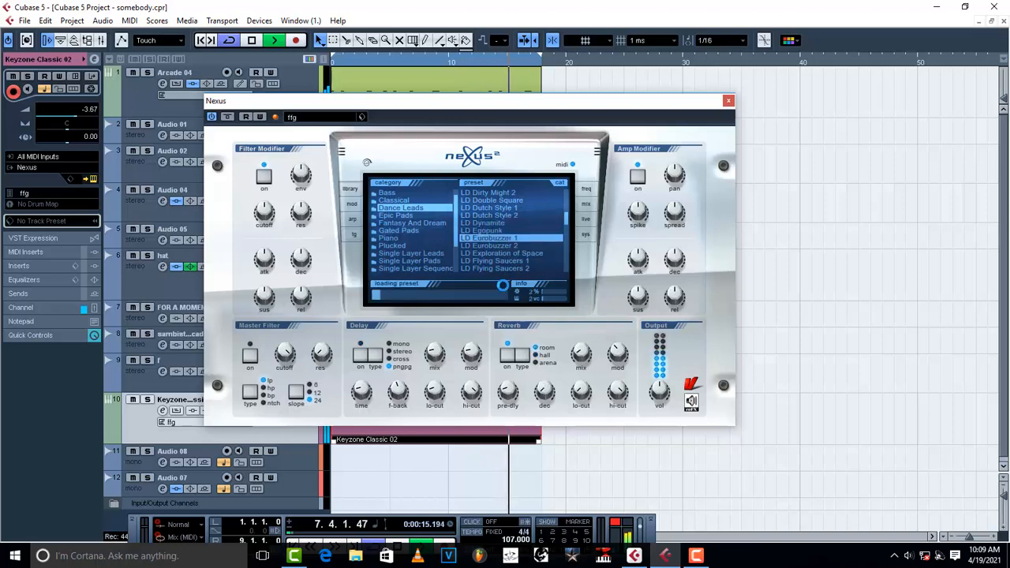
{"action": "left_click", "coordinate": [497, 285]}
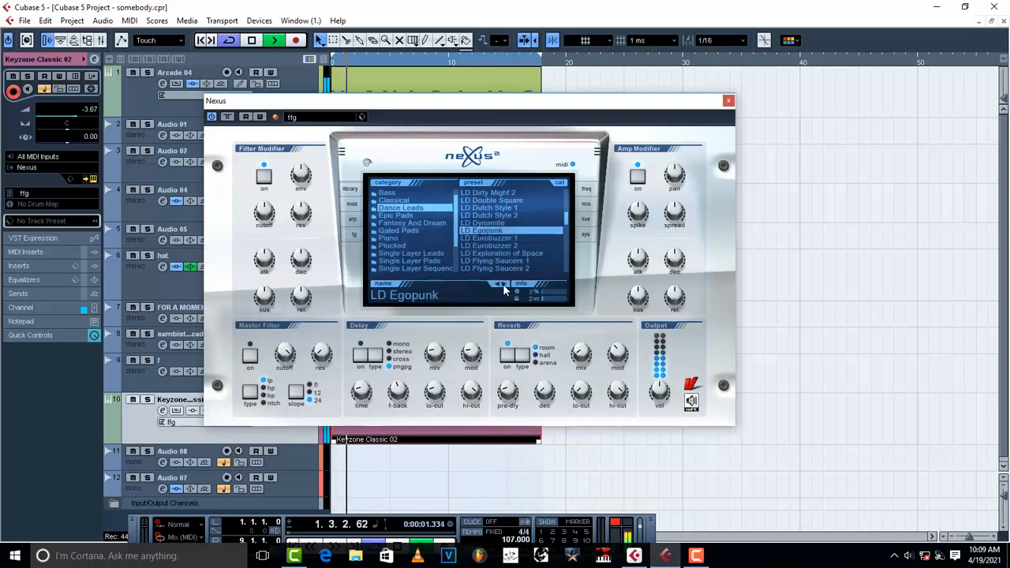
{"action": "left_click", "coordinate": [503, 284]}
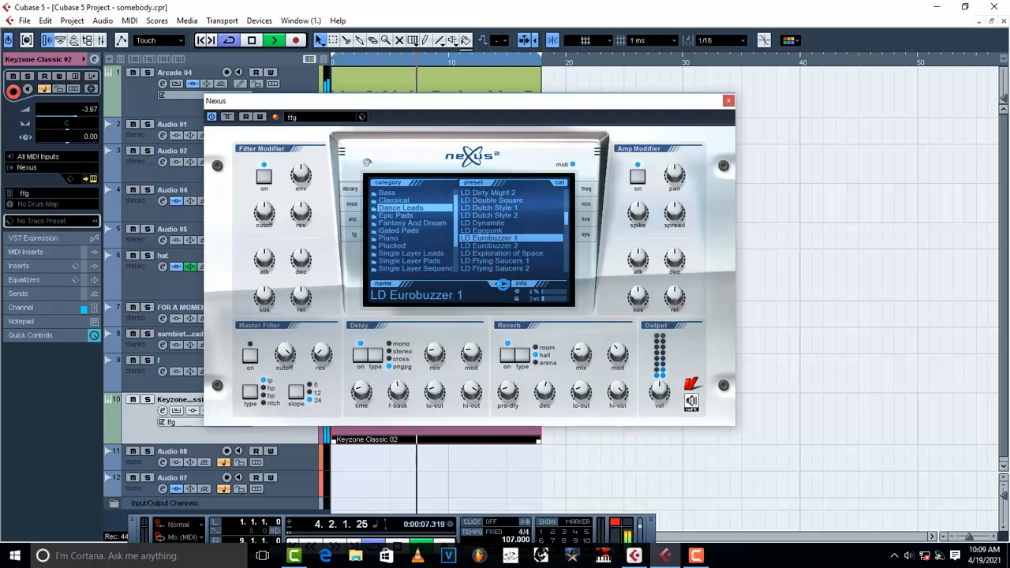
{"action": "left_click", "coordinate": [729, 101]}
Step: Mute the extra note just before bar 2 in the Keyzone Classic 02 part and replay it from the start
{"action": "double_click", "coordinate": [439, 400]}
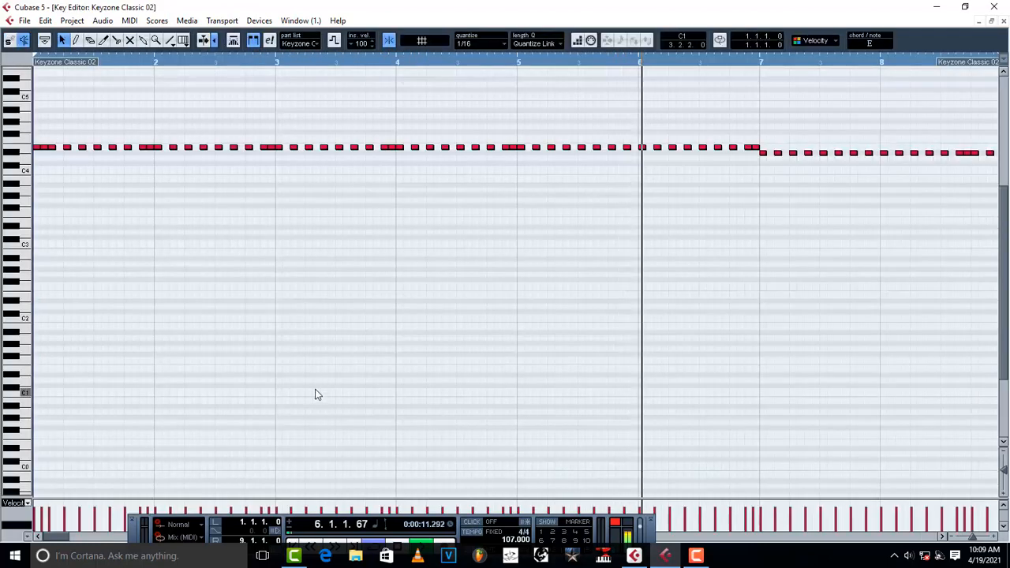
{"action": "left_click", "coordinate": [129, 41]}
{"action": "left_click", "coordinate": [153, 147]}
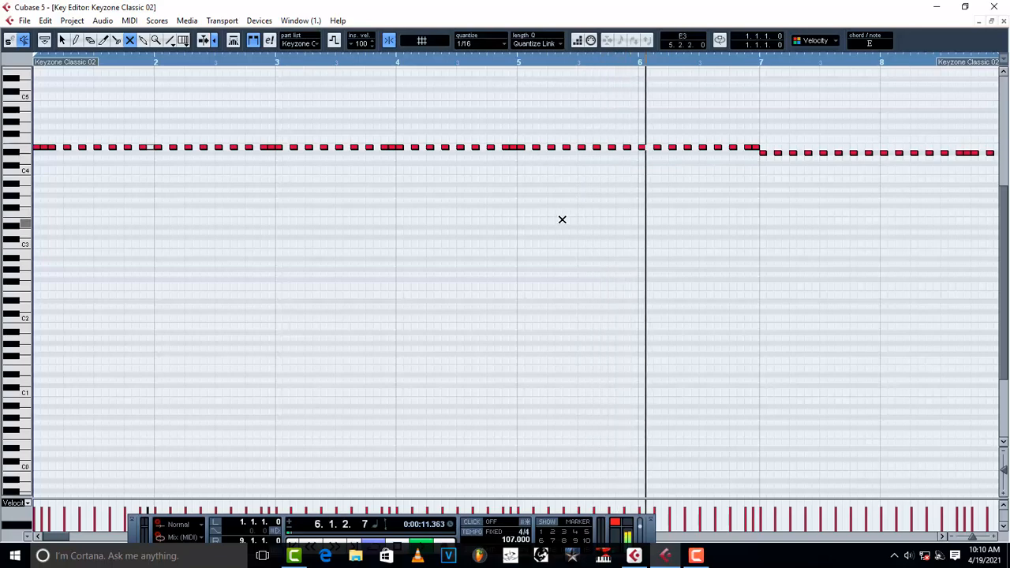
{"action": "key", "text": "super"}
{"action": "left_click", "coordinate": [645, 246]}
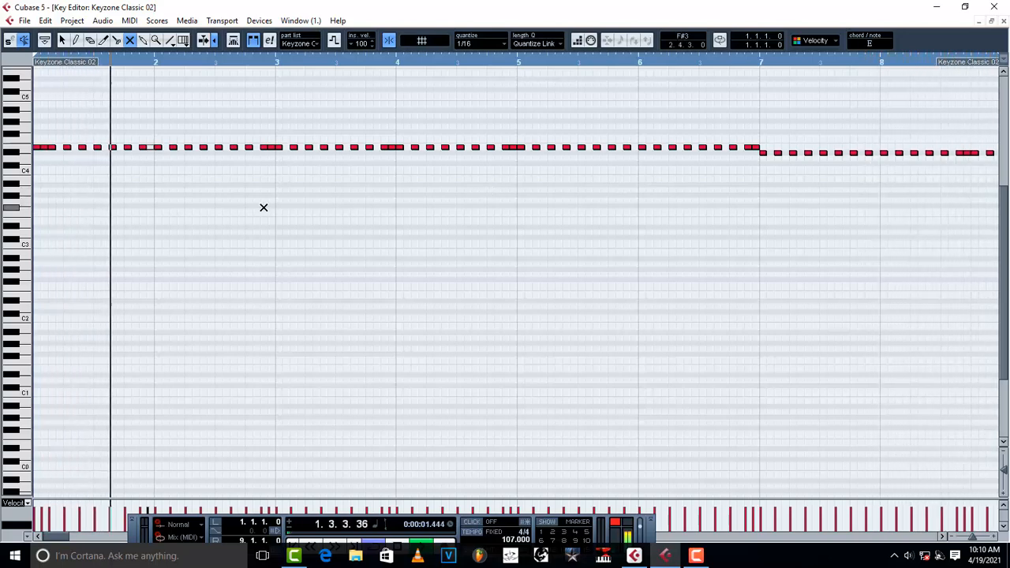
{"action": "key", "text": "space"}
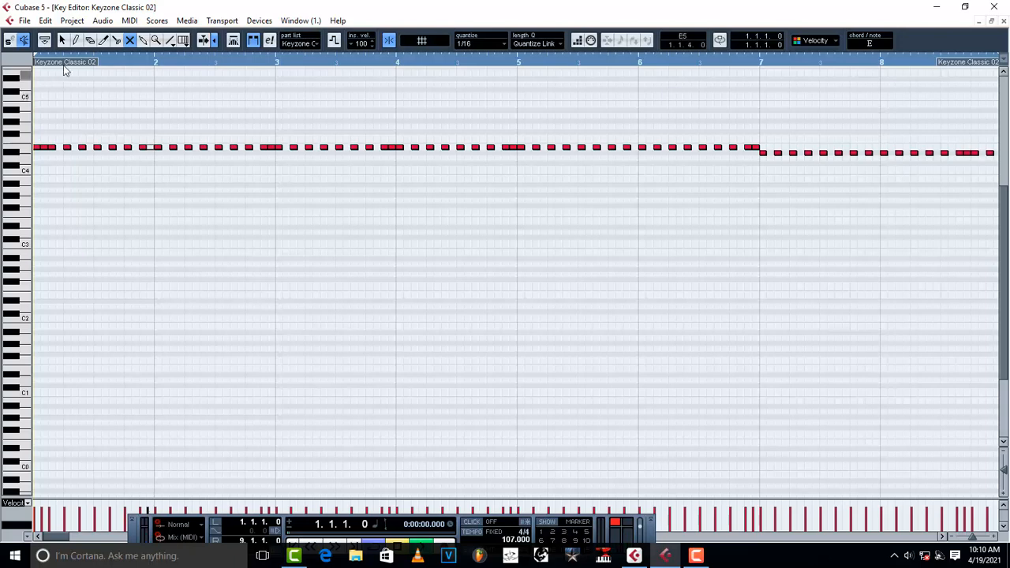
{"action": "key", "text": "space"}
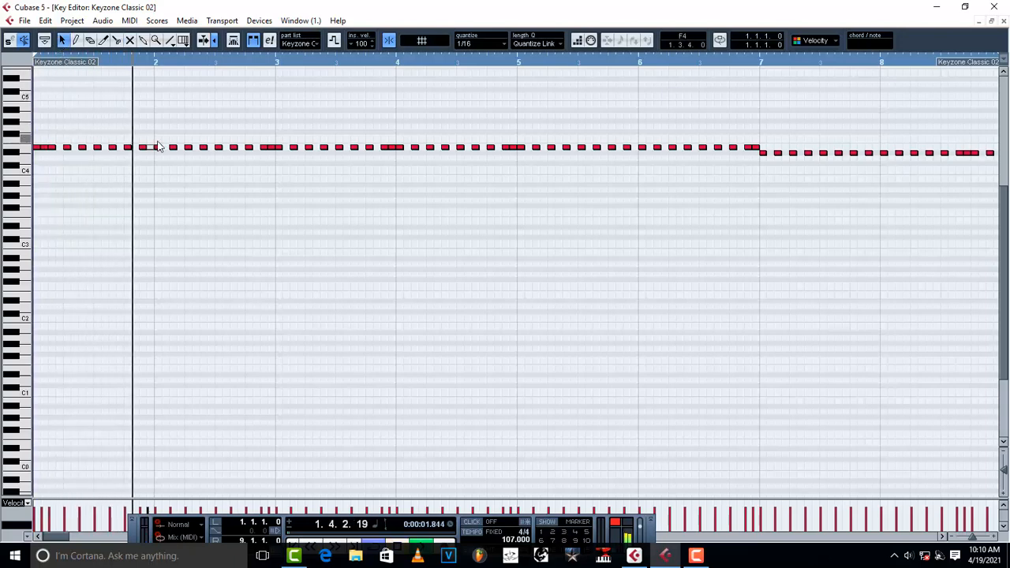
Step: Place high G#4 notes just before bars 2 and 4 above the repeating line, checking them with playback
{"action": "key", "text": "space"}
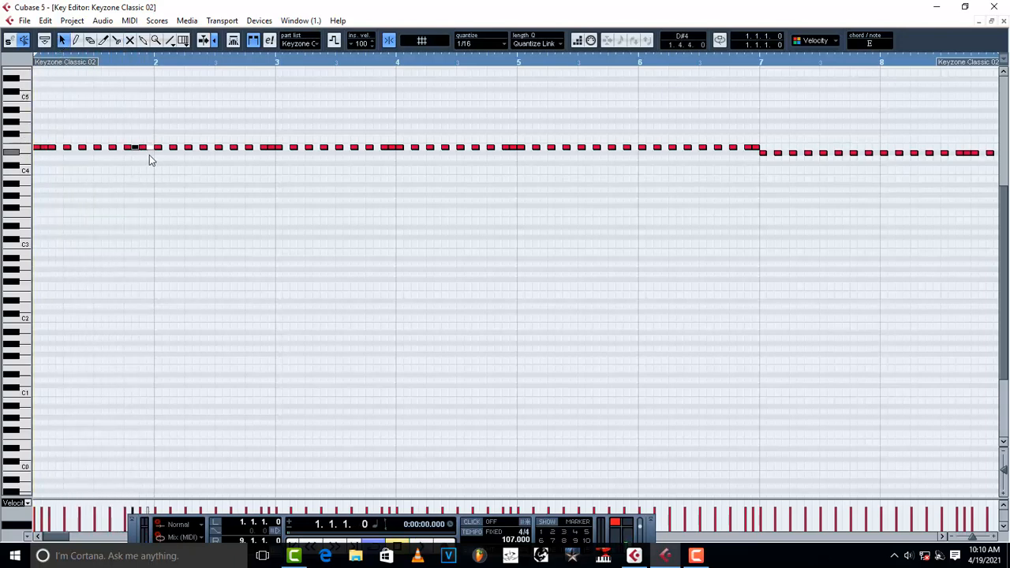
{"action": "left_click_drag", "start_coordinate": [136, 147], "coordinate": [154, 120]}
{"action": "key", "text": "space"}
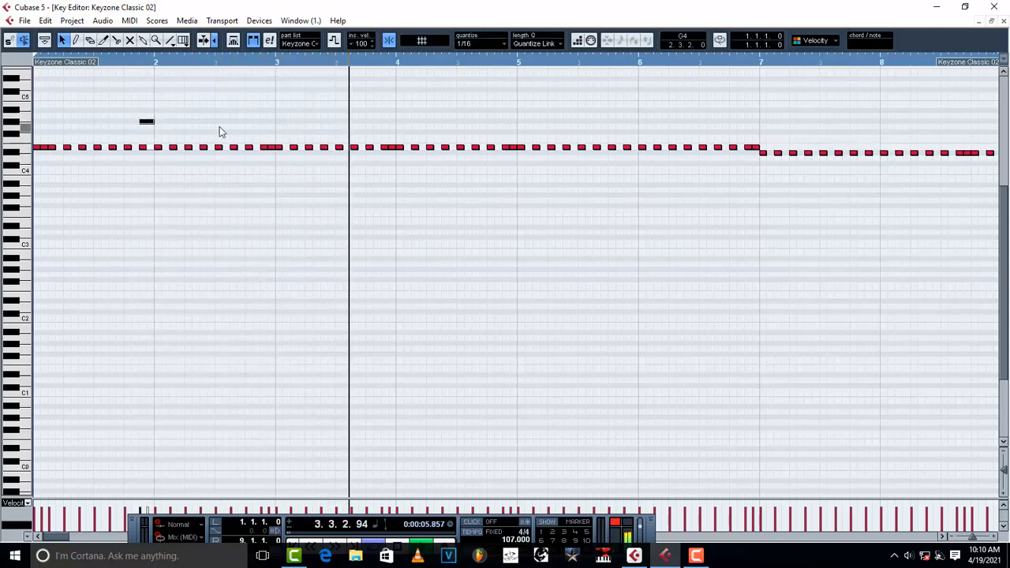
{"action": "key", "text": "ctrl+d"}
{"action": "key", "text": "space"}
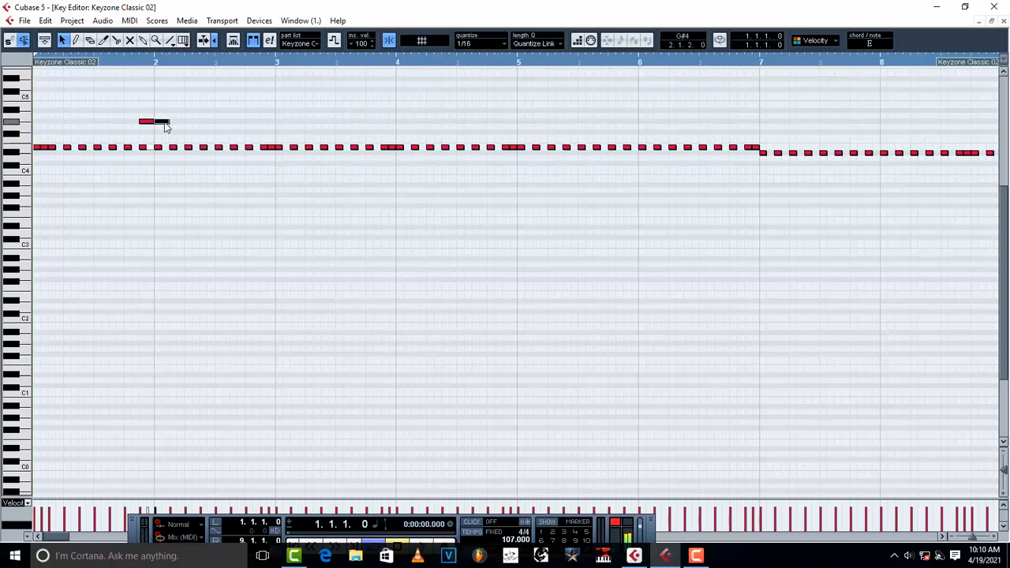
{"action": "left_click_drag", "start_coordinate": [164, 122], "coordinate": [393, 128]}
{"action": "key", "text": "space"}
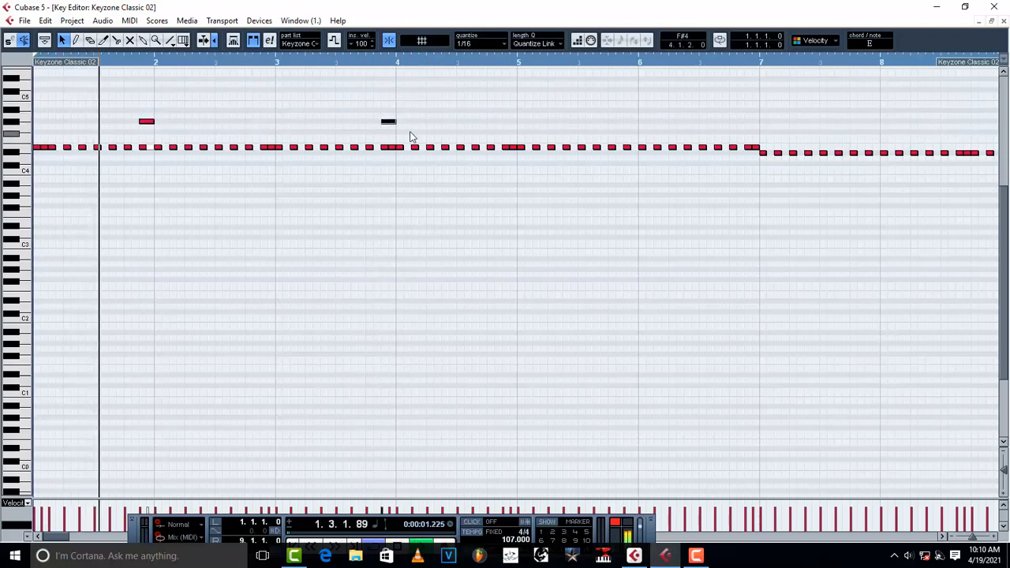
{"action": "key", "text": "space"}
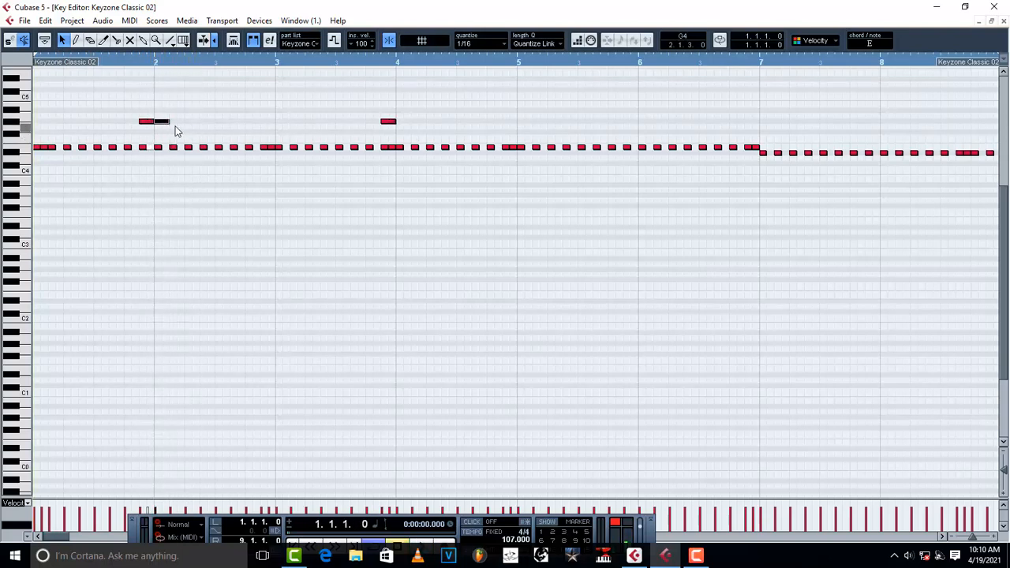
Step: Add a lower note beneath the repeating line at the start of bars 2 and 4, checking with playback
{"action": "left_click_drag", "start_coordinate": [161, 128], "coordinate": [166, 189]}
{"action": "key", "text": "space"}
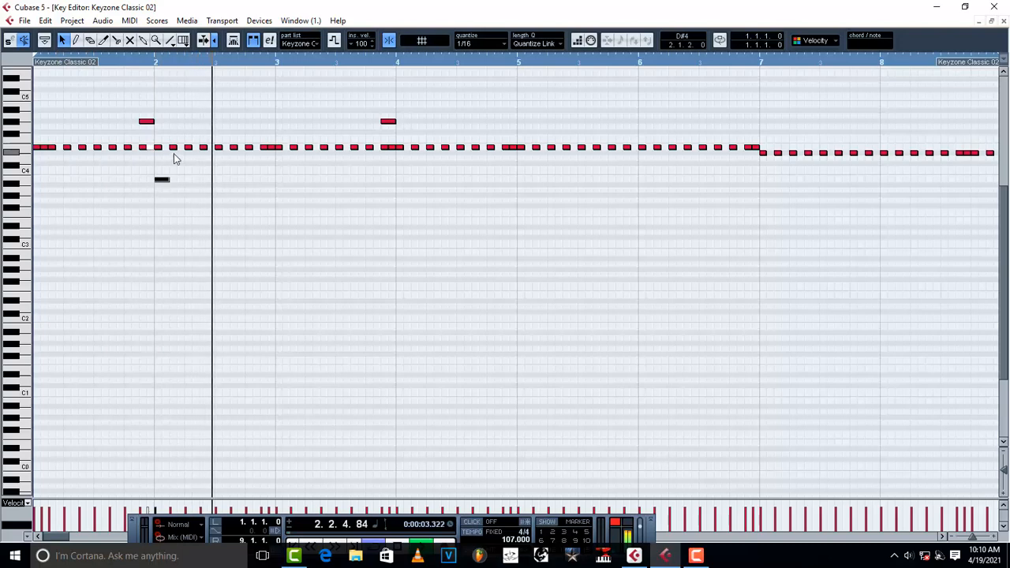
{"action": "left_click_drag", "start_coordinate": [410, 129], "coordinate": [407, 183]}
{"action": "key", "text": "space"}
{"action": "left_click", "coordinate": [404, 172]}
{"action": "key", "text": "space"}
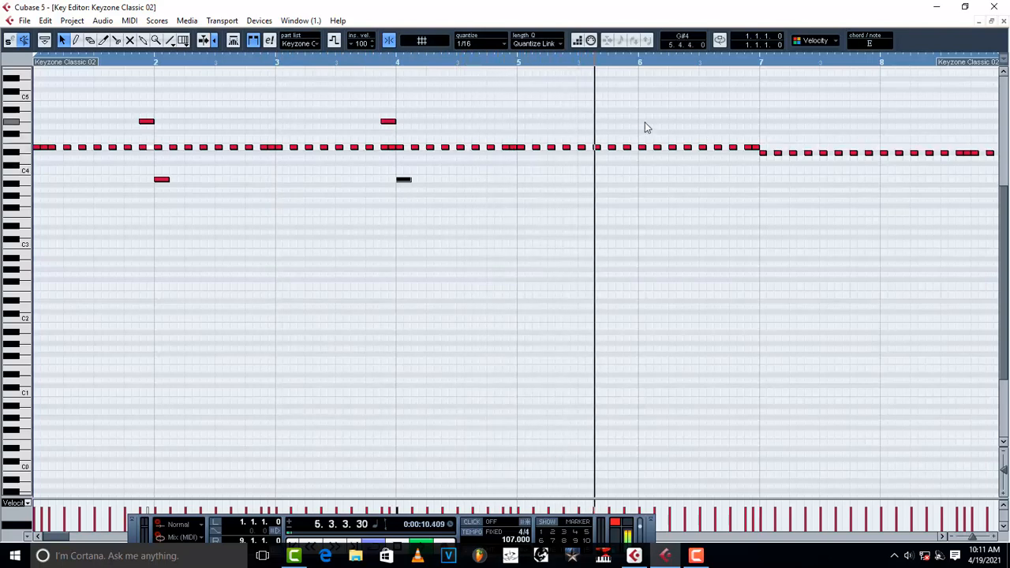
Step: Copy the high G#4 note from before bar 4 to just before bar 6 and play the part
{"action": "left_click", "coordinate": [391, 122]}
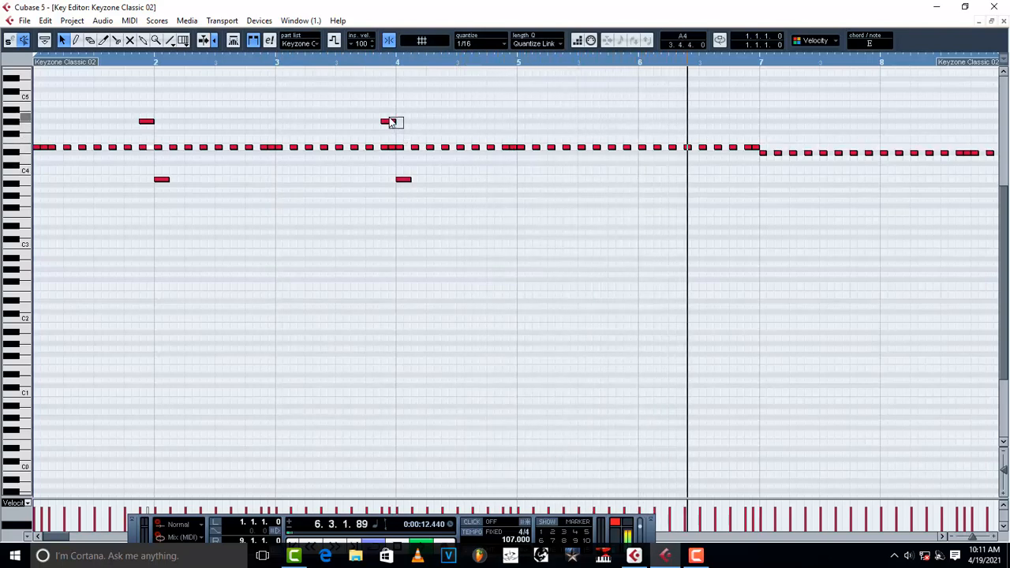
{"action": "left_click_drag", "start_coordinate": [395, 121], "coordinate": [630, 126]}
{"action": "key", "text": "space"}
{"action": "key", "text": "space"}
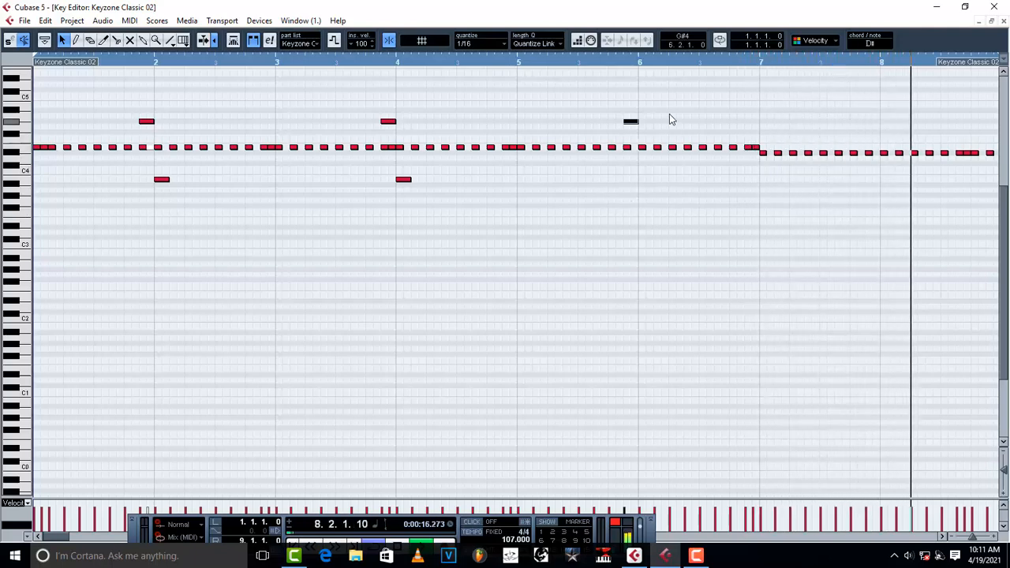
Step: Copy the high G#4 note to beats 2 and 4 of bar 8, checking with playback, and close the key editor
{"action": "key", "text": "ctrl+d"}
{"action": "left_click_drag", "start_coordinate": [645, 122], "coordinate": [919, 126]}
{"action": "key", "text": "space"}
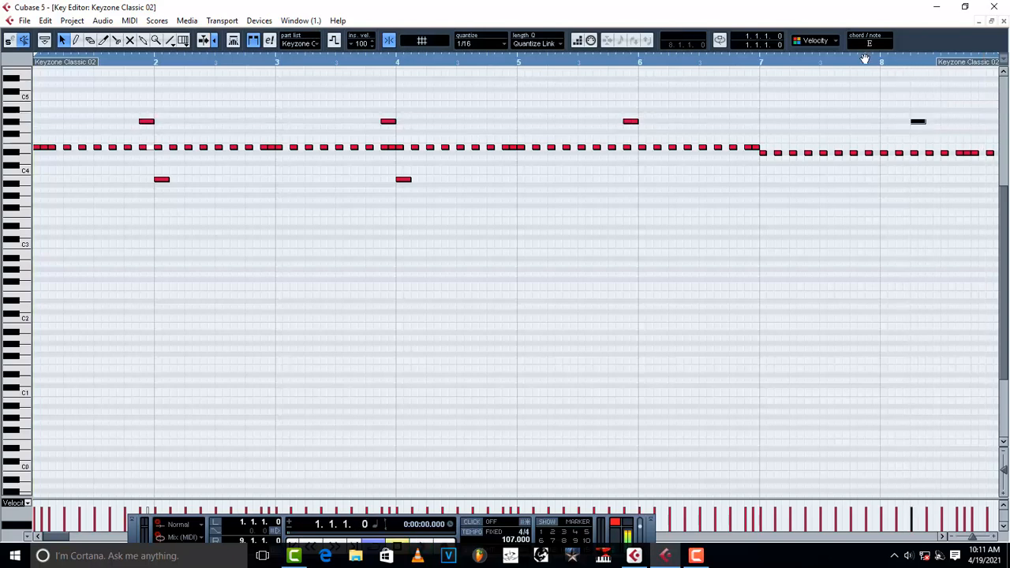
{"action": "left_click", "coordinate": [740, 62]}
{"action": "key", "text": "space"}
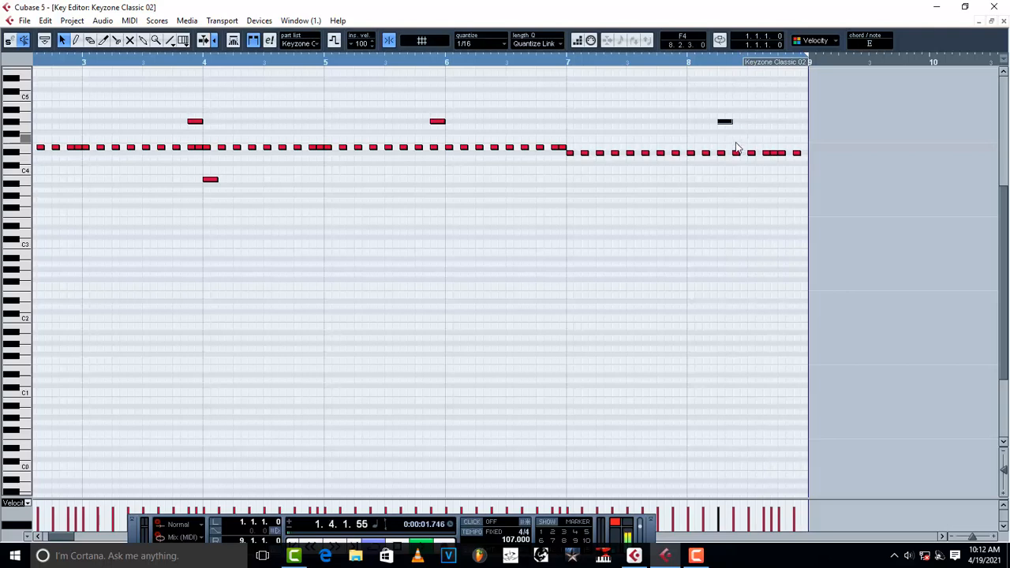
{"action": "key", "text": "ctrl+d"}
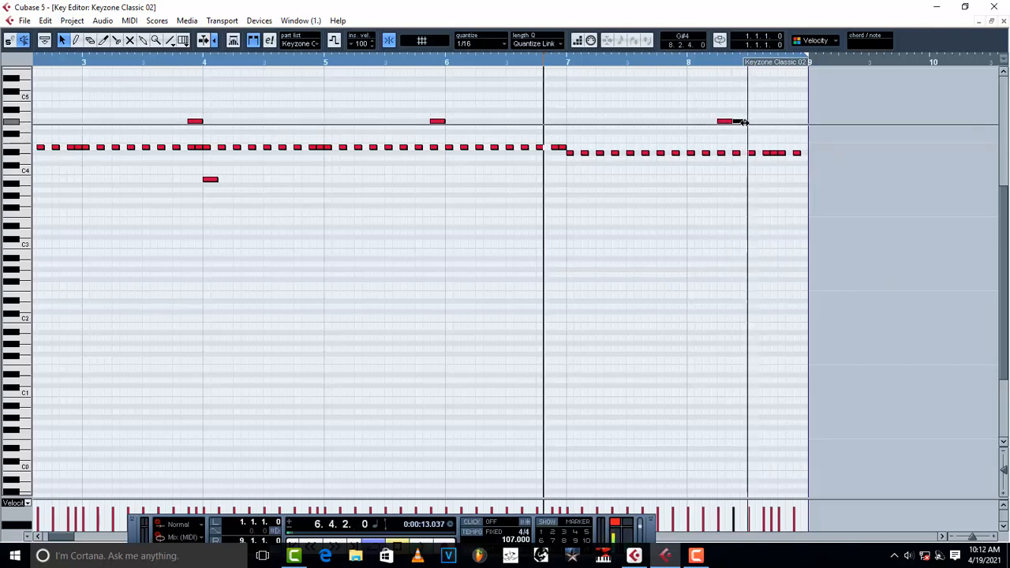
{"action": "left_click_drag", "start_coordinate": [742, 124], "coordinate": [788, 127]}
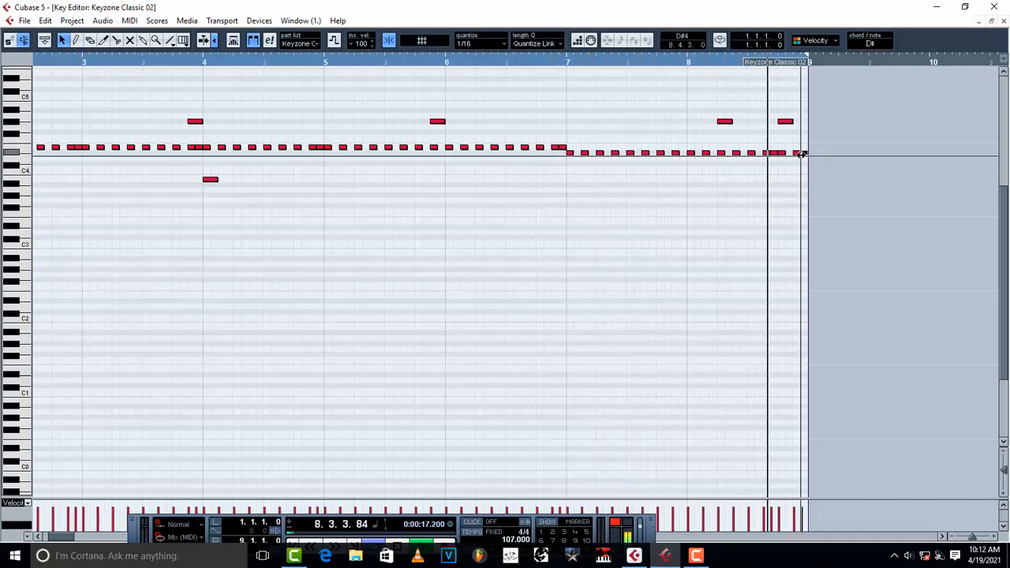
{"action": "left_click", "coordinate": [1004, 23]}
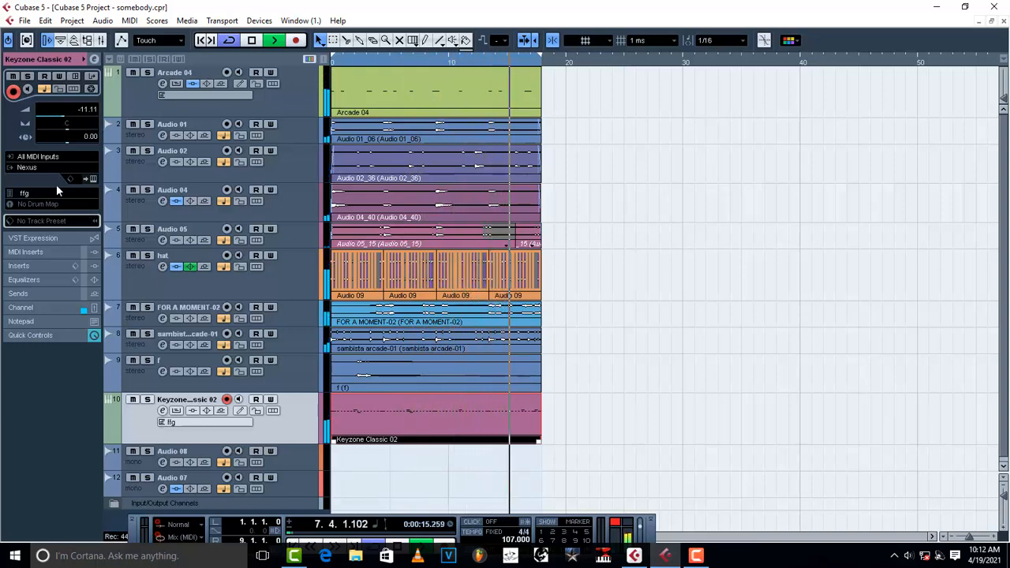
Step: Reopen the Nexus instrument and set the Keyzone Classic 02 track volume to -4.00
{"action": "key", "text": "space"}
{"action": "left_click", "coordinate": [93, 180]}
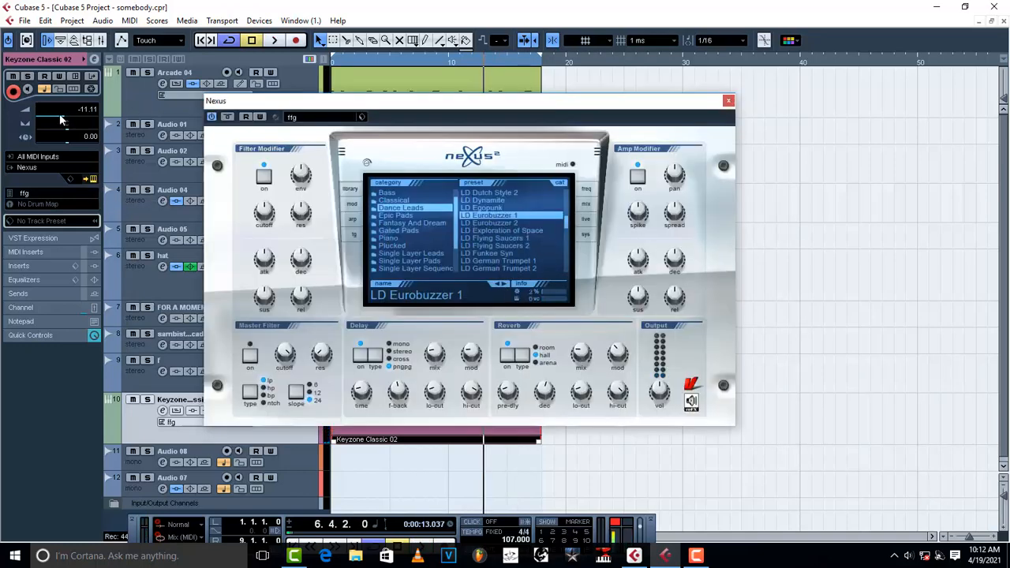
Step: Audition the Dance Leads presets from LD Eurobuzzer 2 onward during playback and load LD Just too fat
{"action": "left_click", "coordinate": [506, 282]}
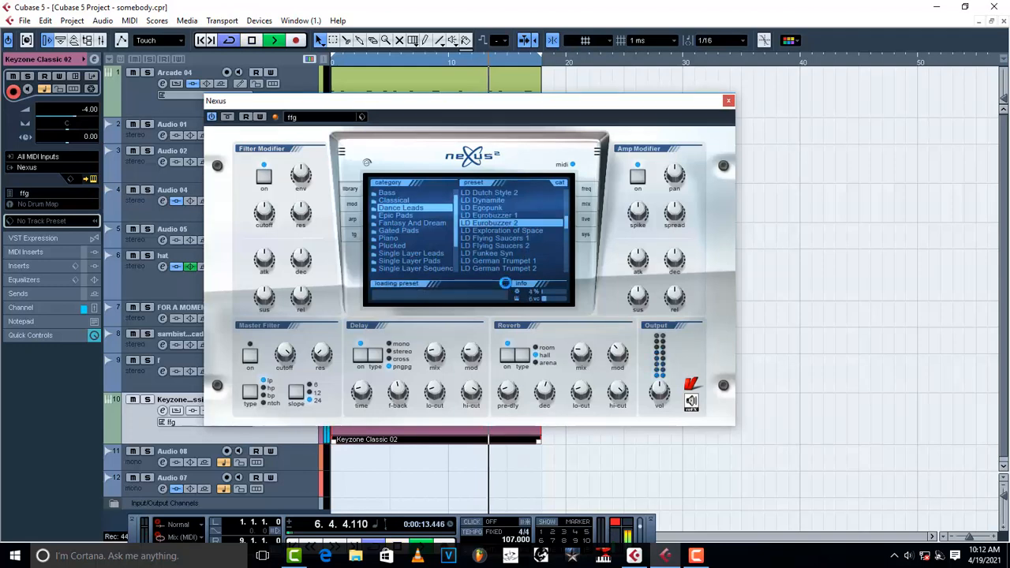
{"action": "left_click", "coordinate": [507, 283]}
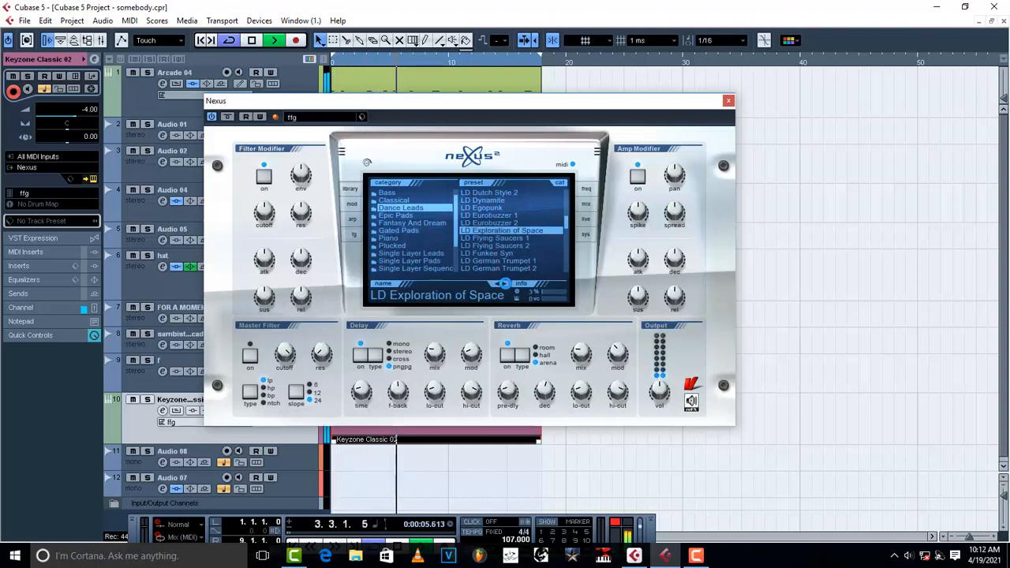
{"action": "key", "text": "space"}
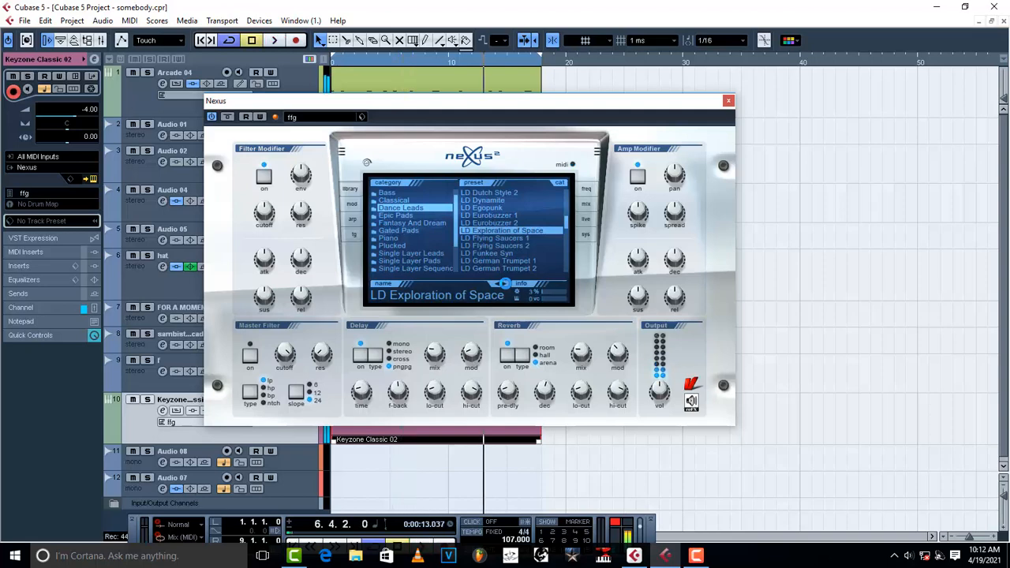
{"action": "left_click", "coordinate": [506, 284]}
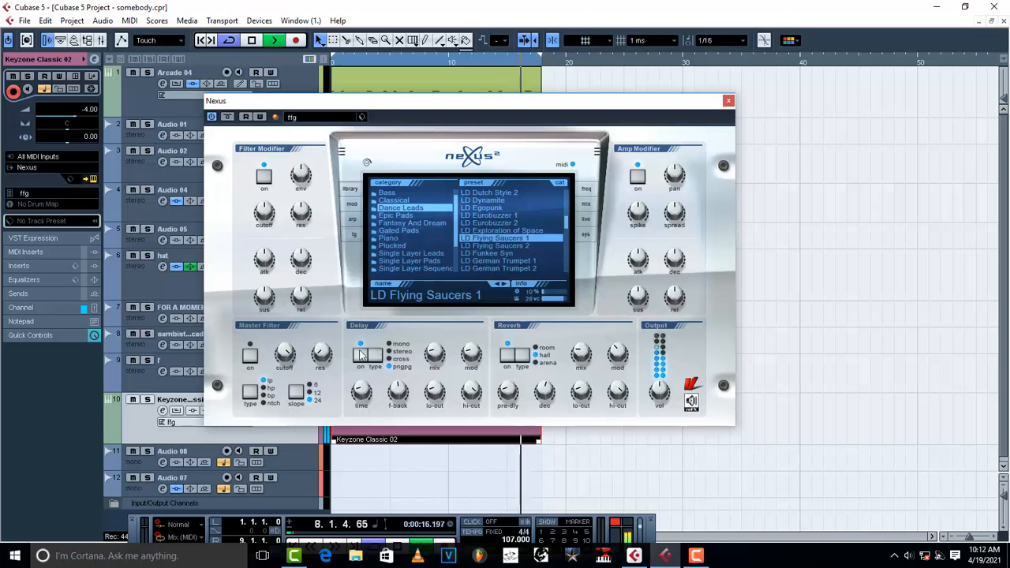
{"action": "left_click", "coordinate": [503, 283]}
{"action": "left_click", "coordinate": [504, 285]}
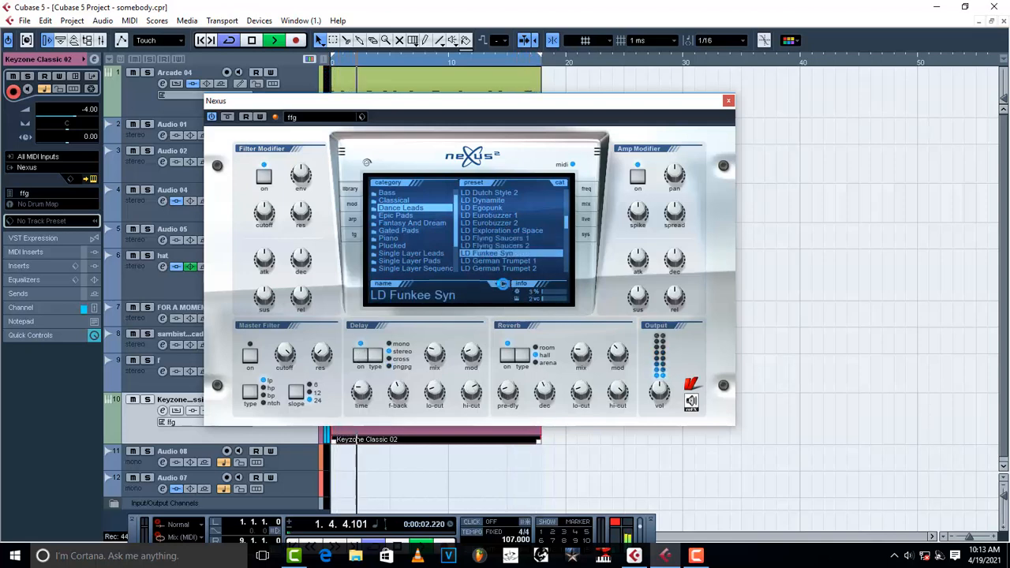
{"action": "left_click", "coordinate": [504, 285]}
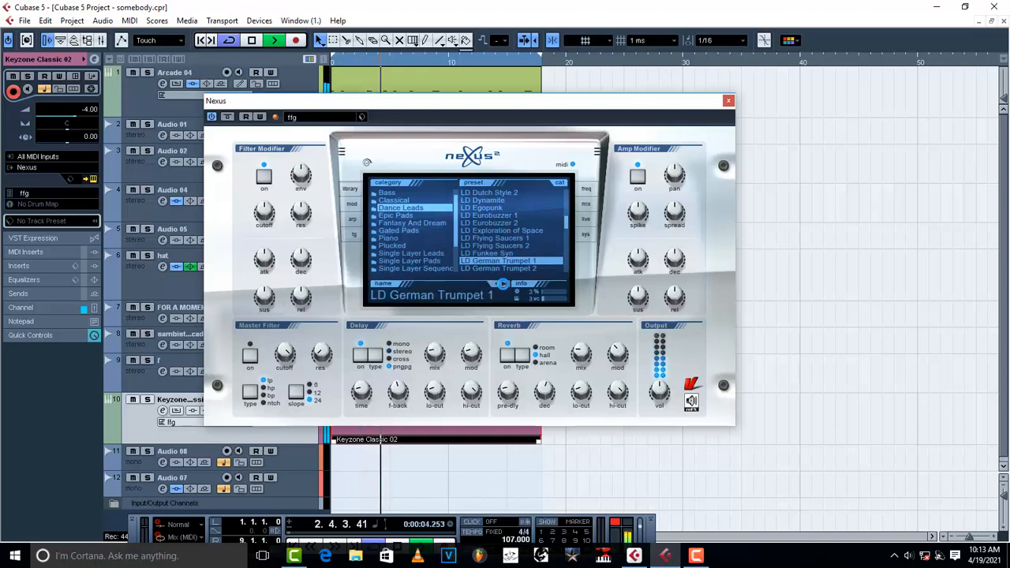
{"action": "left_click", "coordinate": [503, 285]}
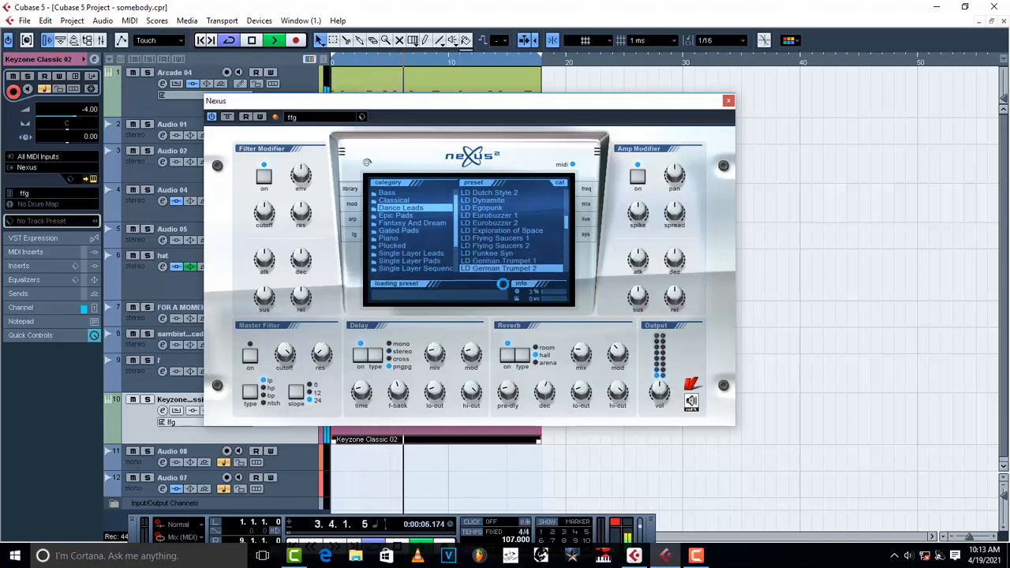
{"action": "left_click", "coordinate": [504, 284]}
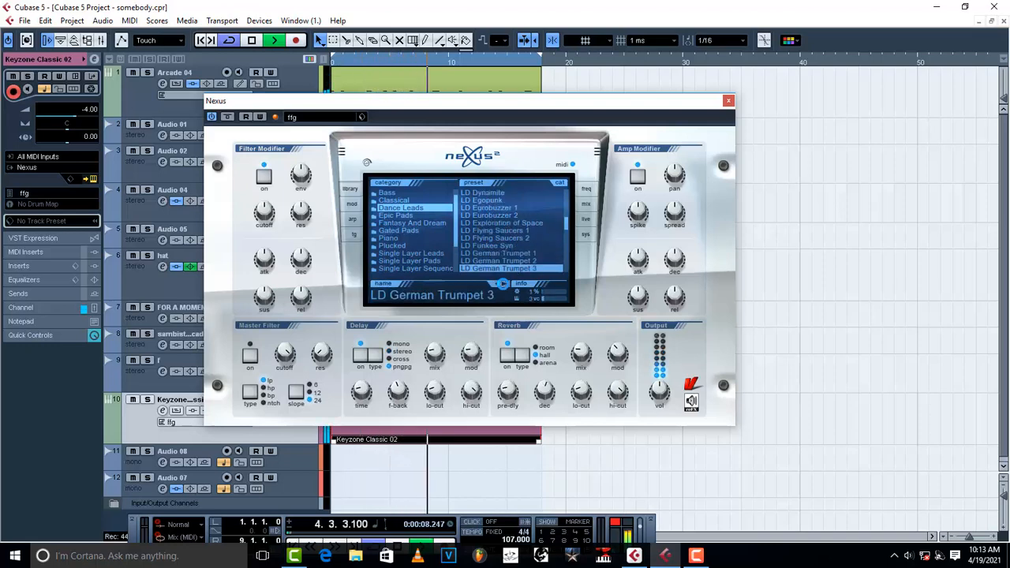
{"action": "left_click", "coordinate": [503, 284]}
{"action": "left_click", "coordinate": [503, 284]}
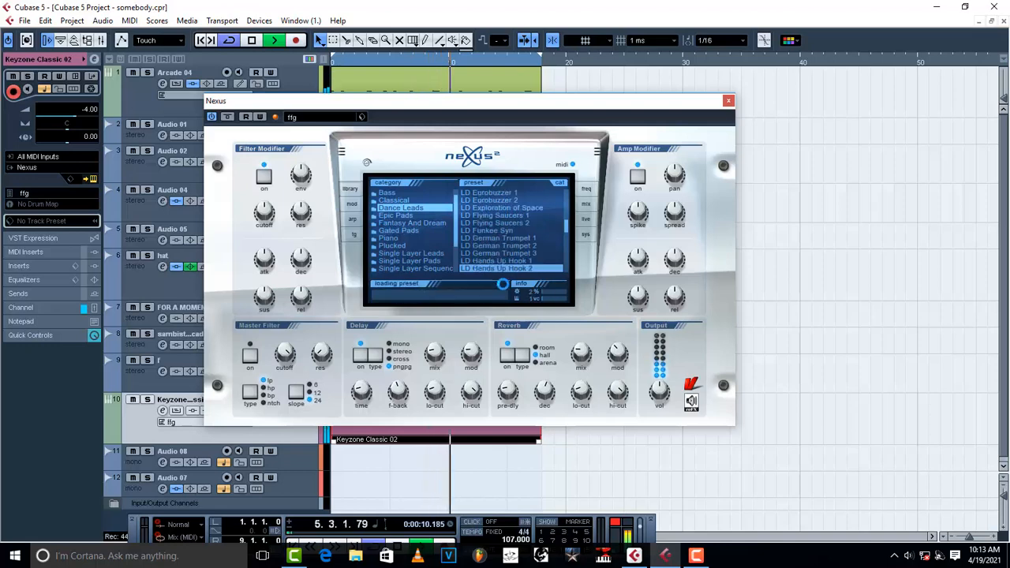
{"action": "left_click", "coordinate": [504, 284]}
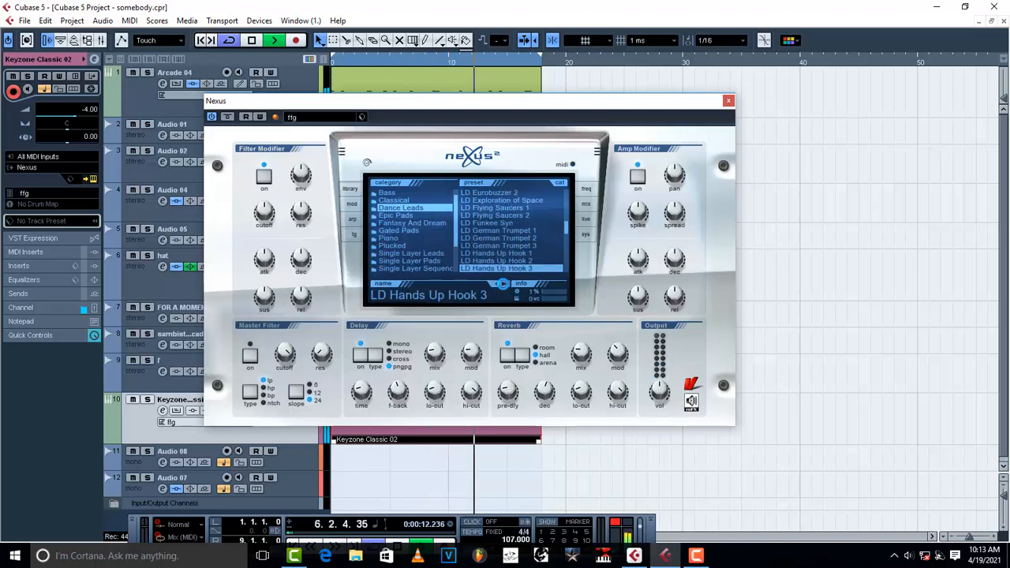
{"action": "left_click", "coordinate": [504, 284]}
{"action": "left_click", "coordinate": [504, 284]}
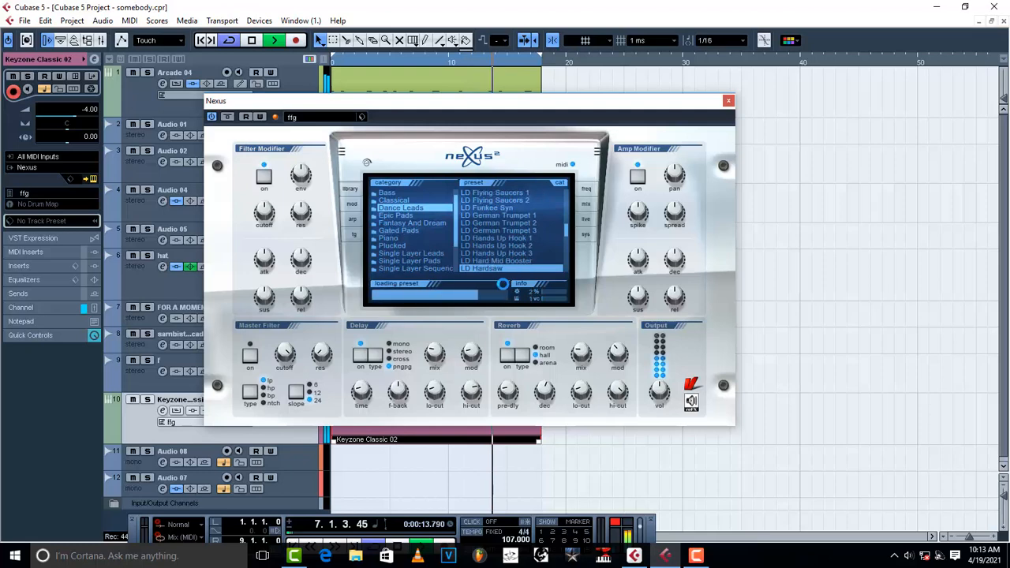
{"action": "left_click", "coordinate": [504, 284]}
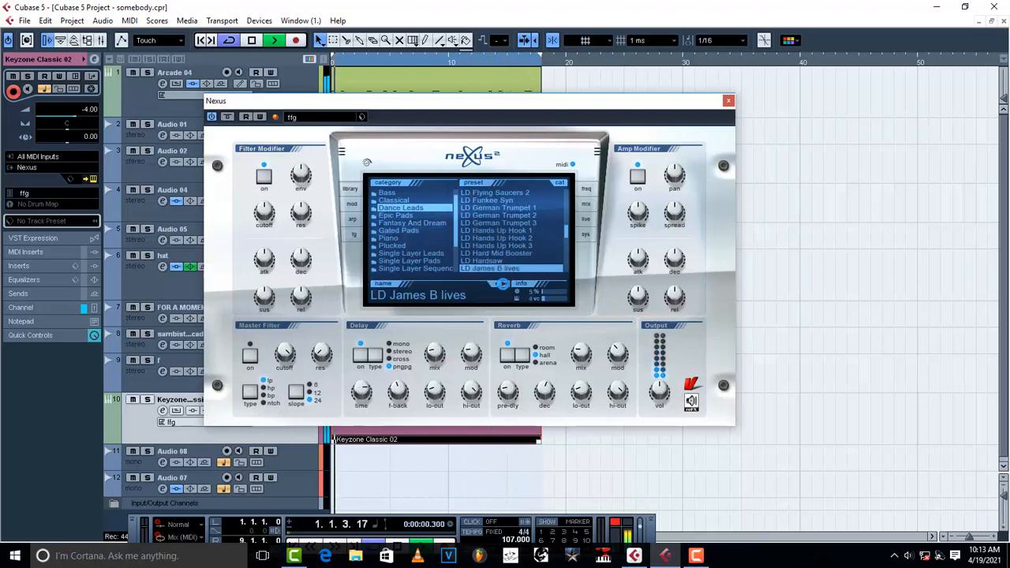
{"action": "left_click", "coordinate": [504, 284]}
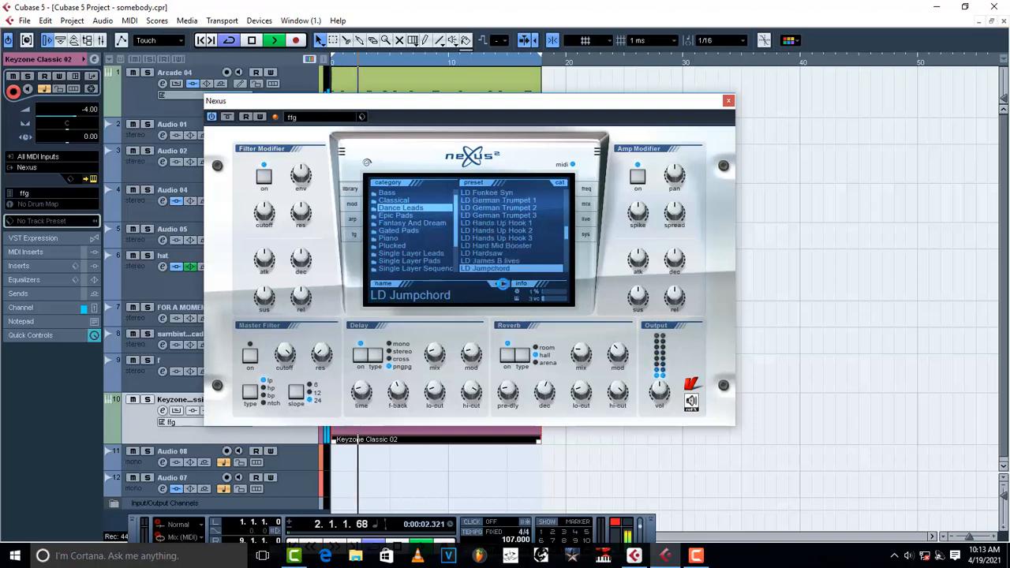
{"action": "left_click", "coordinate": [504, 286]}
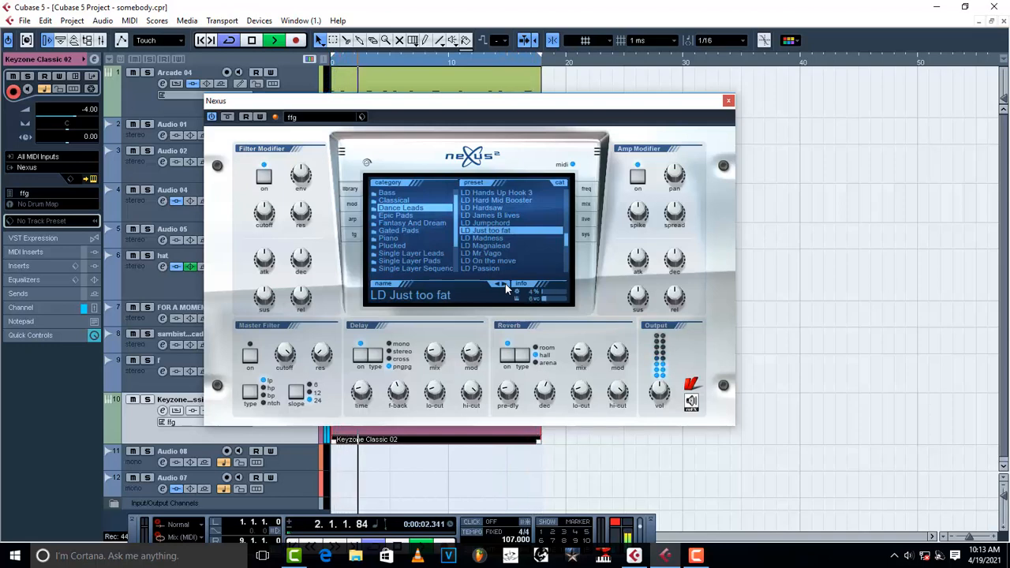
Step: Adjust the reverb mix of LD Just too fat to around 34, checking the sound with playback
{"action": "mouse_move", "coordinate": [398, 402]}
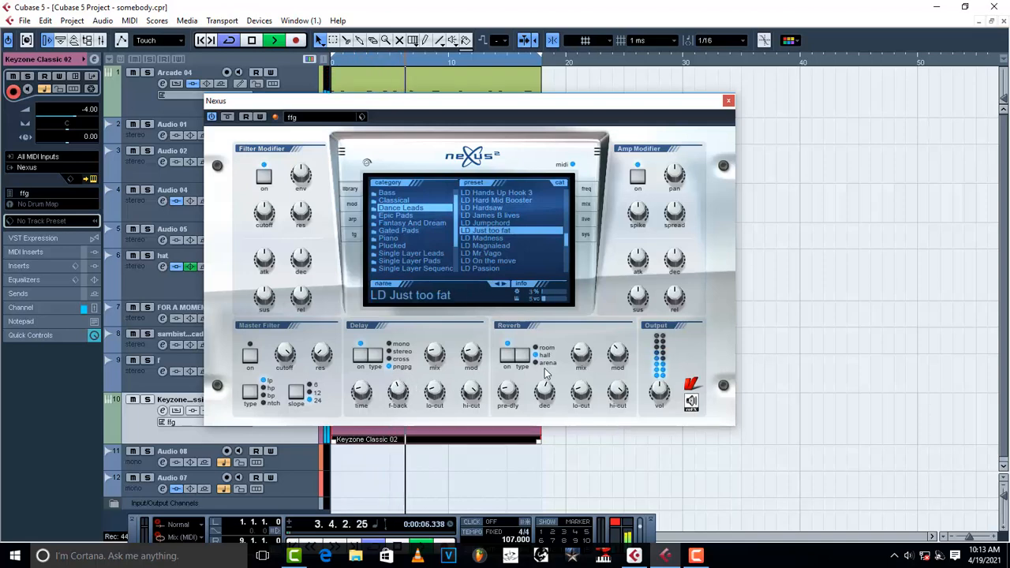
{"action": "mouse_move", "coordinate": [582, 364]}
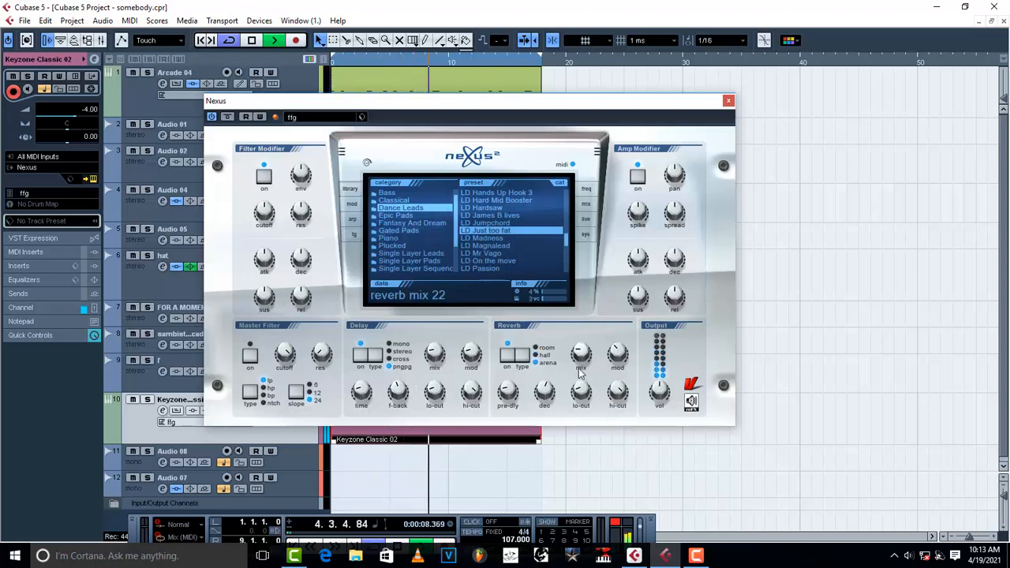
{"action": "mouse_move", "coordinate": [581, 364]}
{"action": "left_mouse_down"}
{"action": "mouse_move", "coordinate": [579, 335]}
{"action": "mouse_move", "coordinate": [577, 349]}
{"action": "left_mouse_up"}
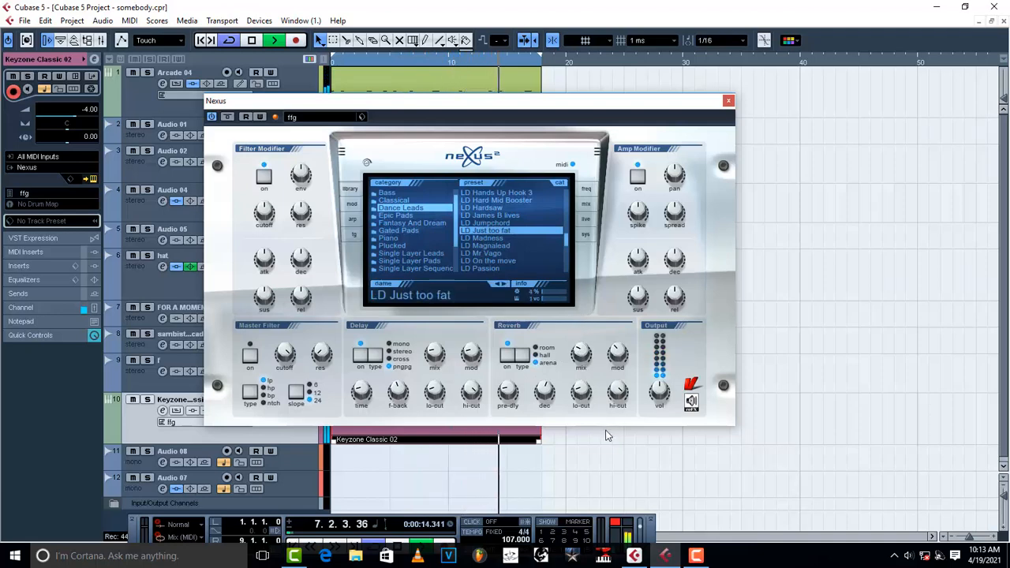
{"action": "key", "text": "space"}
{"action": "mouse_move", "coordinate": [581, 360]}
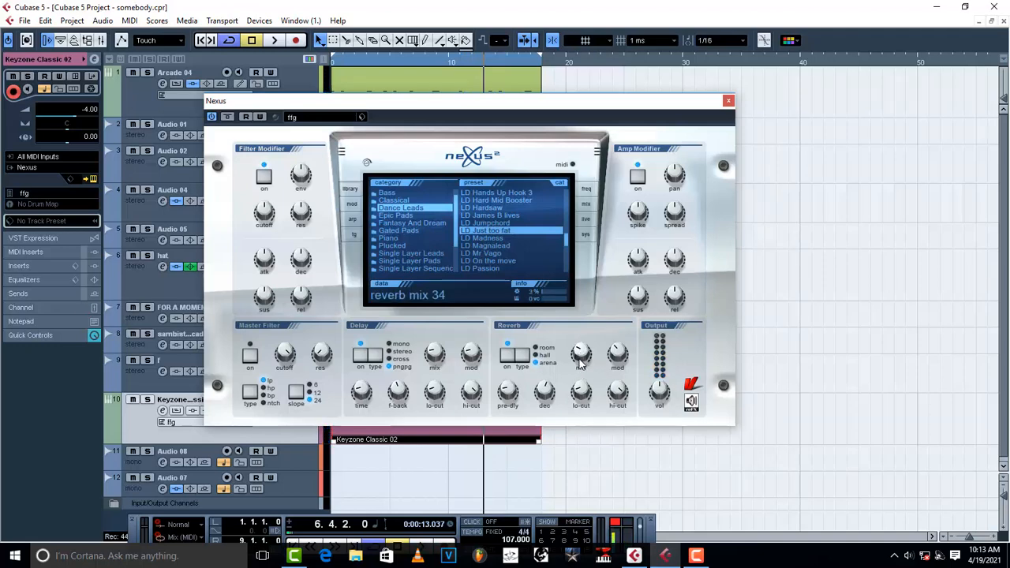
{"action": "key", "text": "space"}
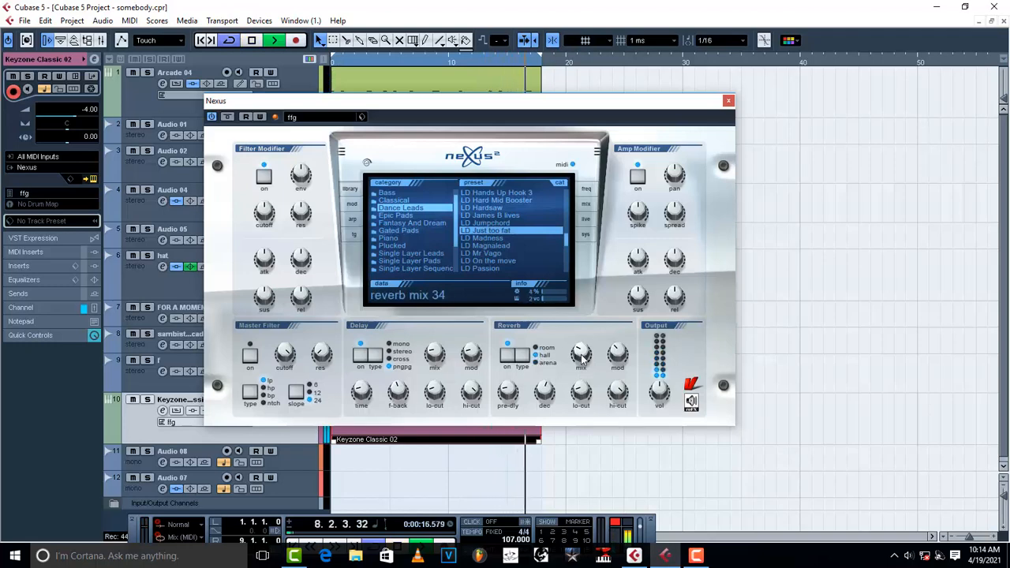
{"action": "left_click_drag", "start_coordinate": [582, 360], "coordinate": [579, 350]}
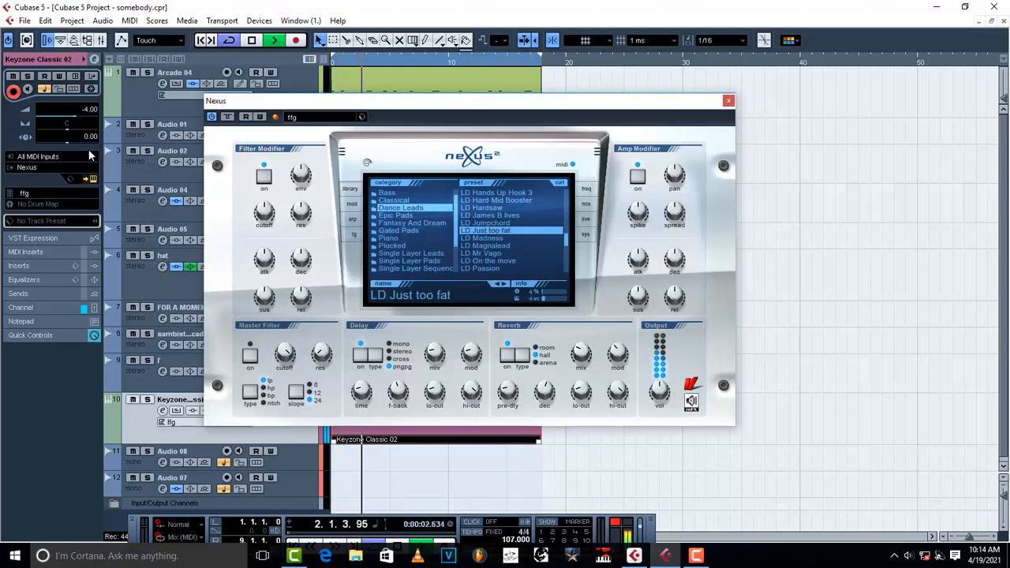
Step: Lower the Keyzone Classic 02 track volume to -9.10, checking with playback, and close the Nexus window
{"action": "scroll", "coordinate": [75, 114], "scroll_direction": "down", "scroll_amount": 3}
{"action": "key", "text": "space"}
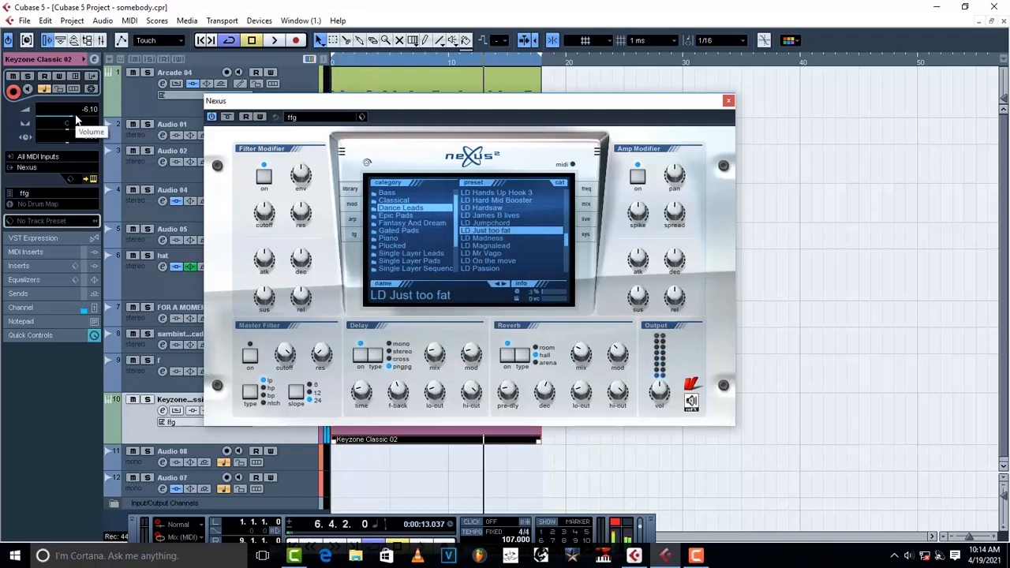
{"action": "scroll", "coordinate": [77, 119], "scroll_direction": "down", "scroll_amount": 3}
{"action": "key", "text": "space"}
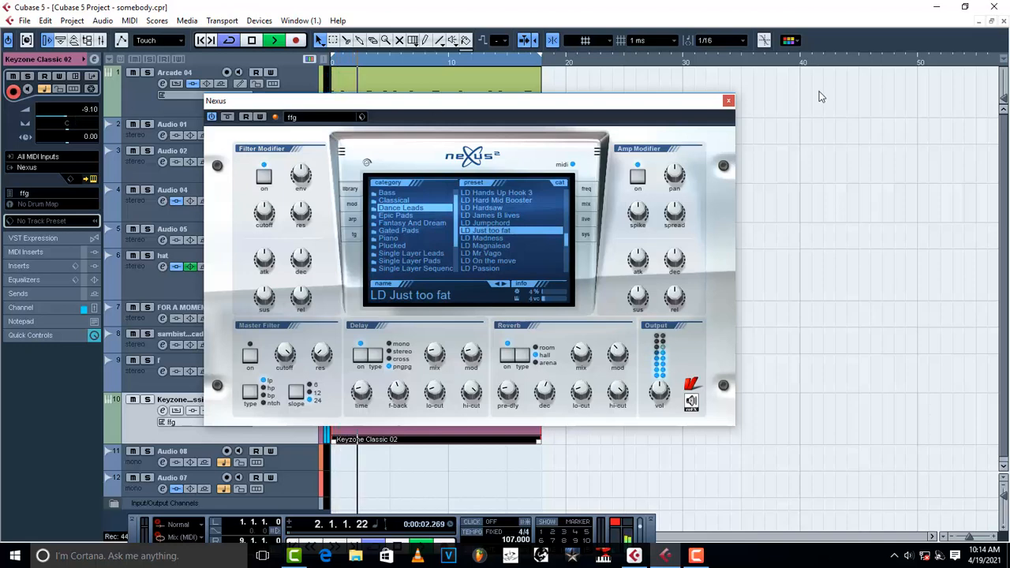
{"action": "left_click", "coordinate": [728, 101]}
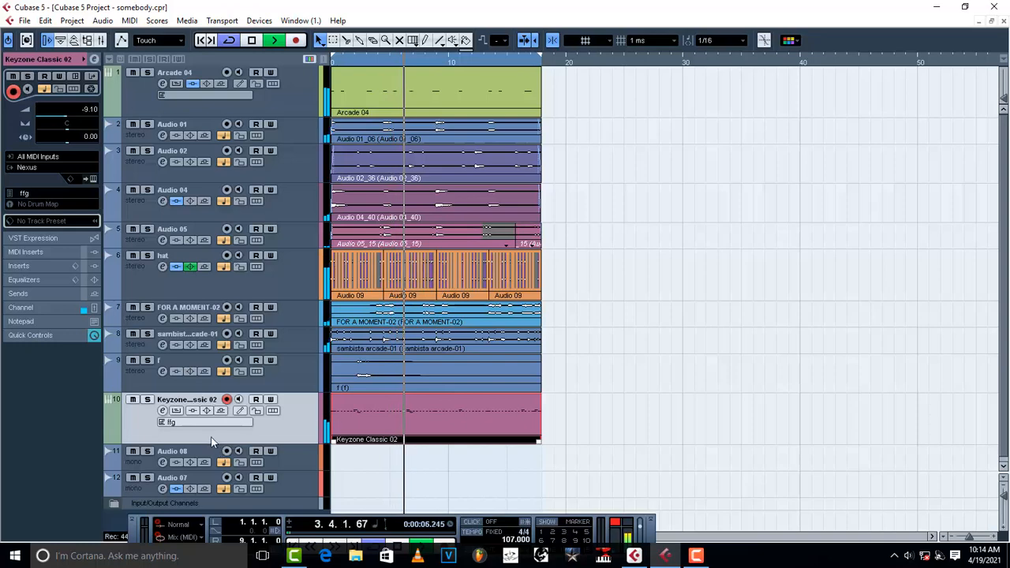
Step: Raise the volume of track f to 1.53 and the volume of the sambista arcade-01 track to -0.93
{"action": "left_click", "coordinate": [271, 368]}
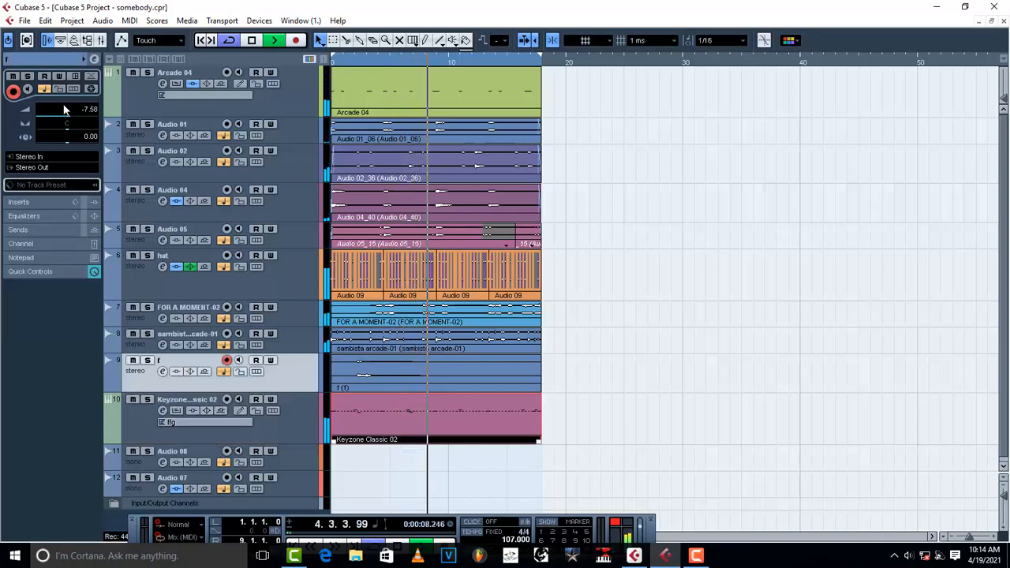
{"action": "left_click_drag", "start_coordinate": [72, 117], "coordinate": [80, 116]}
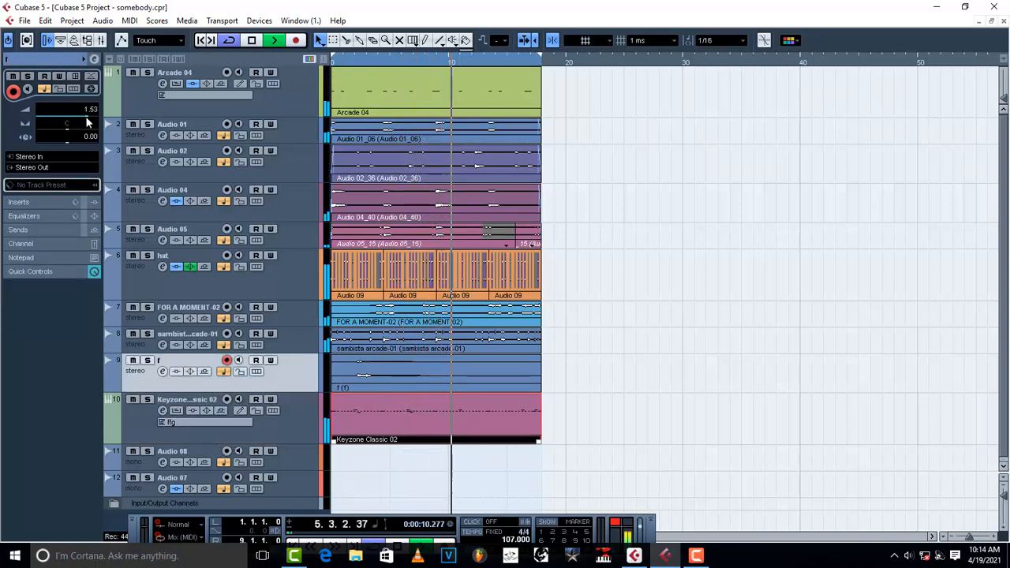
{"action": "left_click", "coordinate": [279, 333]}
{"action": "mouse_move", "coordinate": [75, 122]}
{"action": "left_mouse_down"}
{"action": "mouse_move", "coordinate": [93, 120]}
{"action": "mouse_move", "coordinate": [81, 116]}
{"action": "left_mouse_up"}
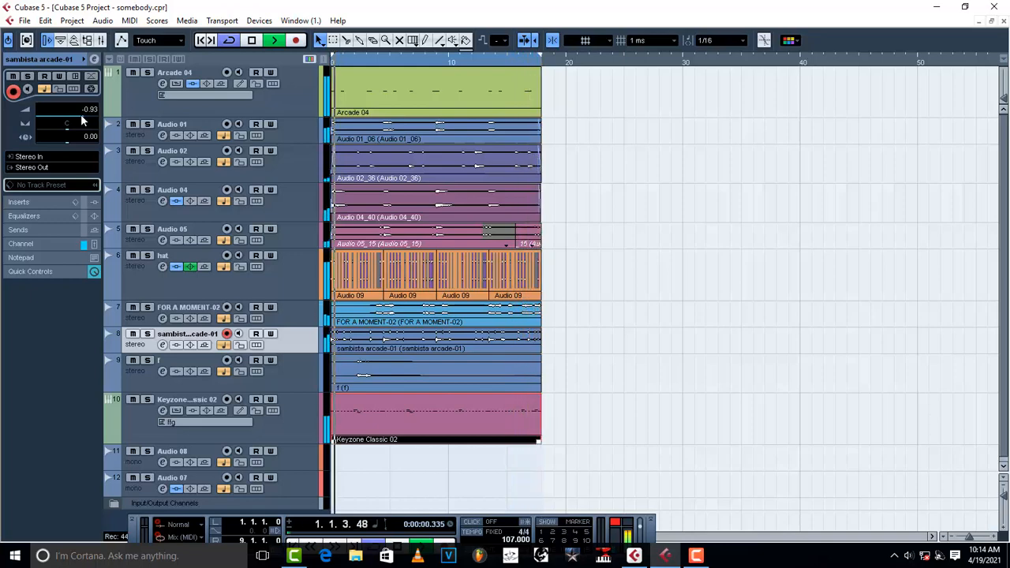
Step: Raise the FOR A MOMENT-02 track volume to -0.25 and check the balance with playback
{"action": "left_click", "coordinate": [284, 314]}
{"action": "left_click_drag", "start_coordinate": [72, 116], "coordinate": [84, 117]}
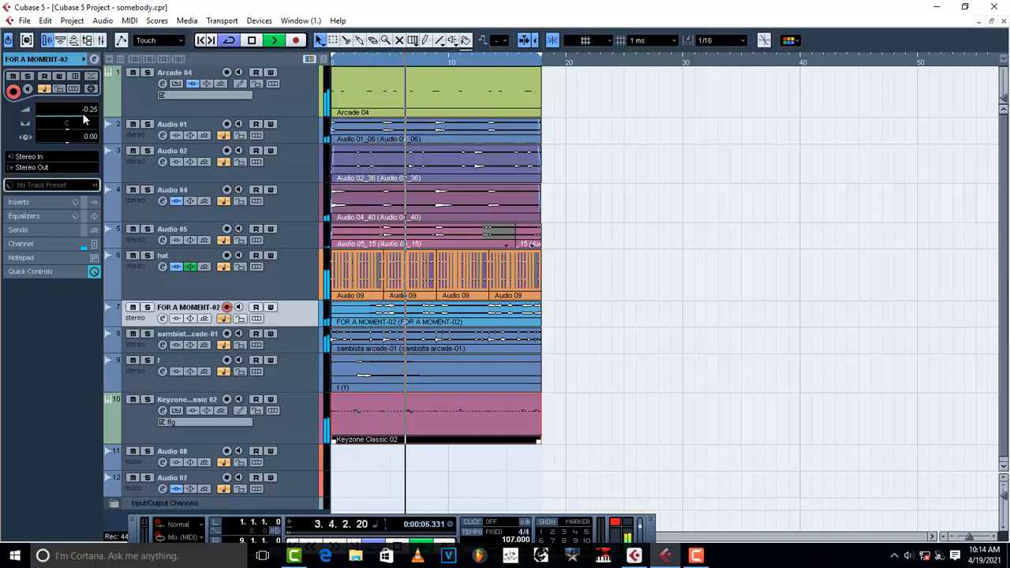
{"action": "key", "text": "space"}
{"action": "key", "text": "space"}
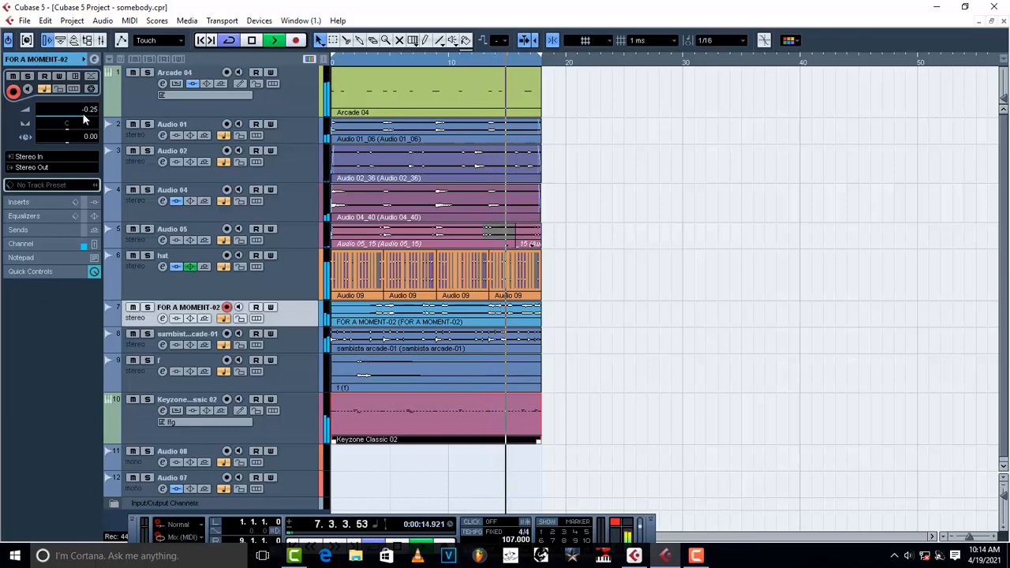
Step: Open the Keyzone Classic 02 channel settings and add an equalizer boost of 4.6 at 10443 Hz
{"action": "left_click", "coordinate": [296, 420]}
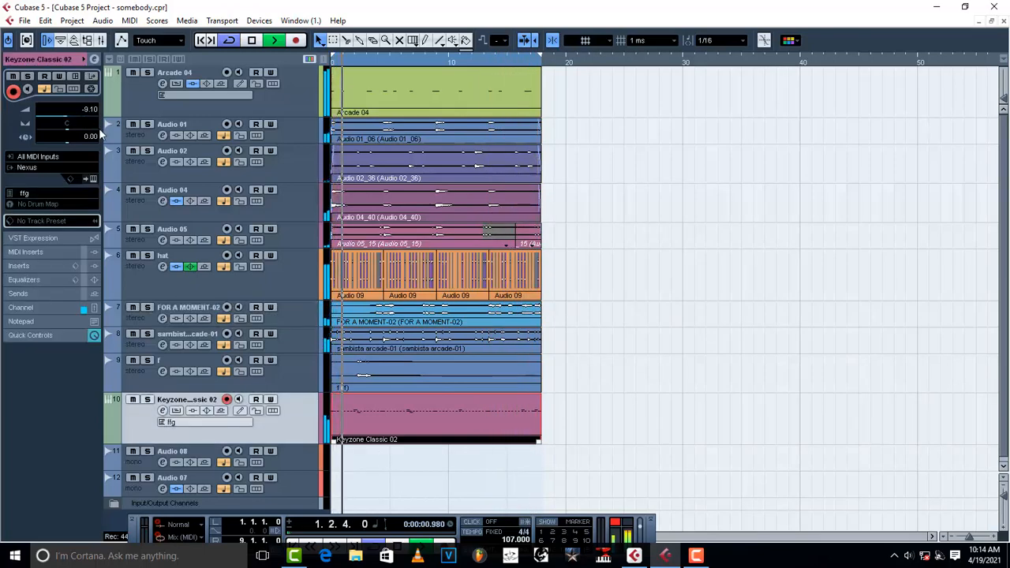
{"action": "key", "text": "space"}
{"action": "left_click", "coordinate": [94, 60]}
{"action": "key", "text": "space"}
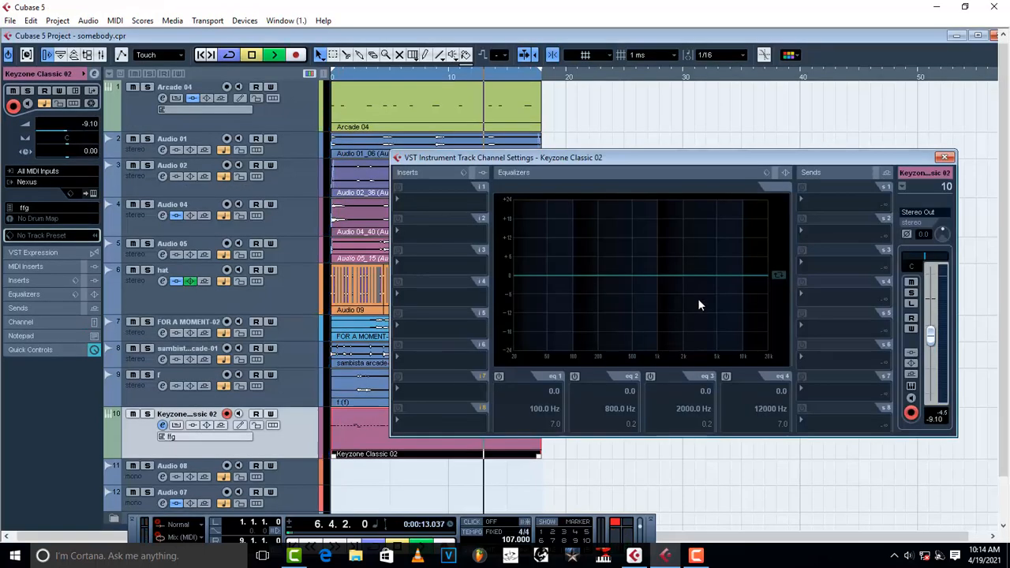
{"action": "left_click", "coordinate": [689, 276]}
{"action": "left_click_drag", "start_coordinate": [689, 277], "coordinate": [744, 265]}
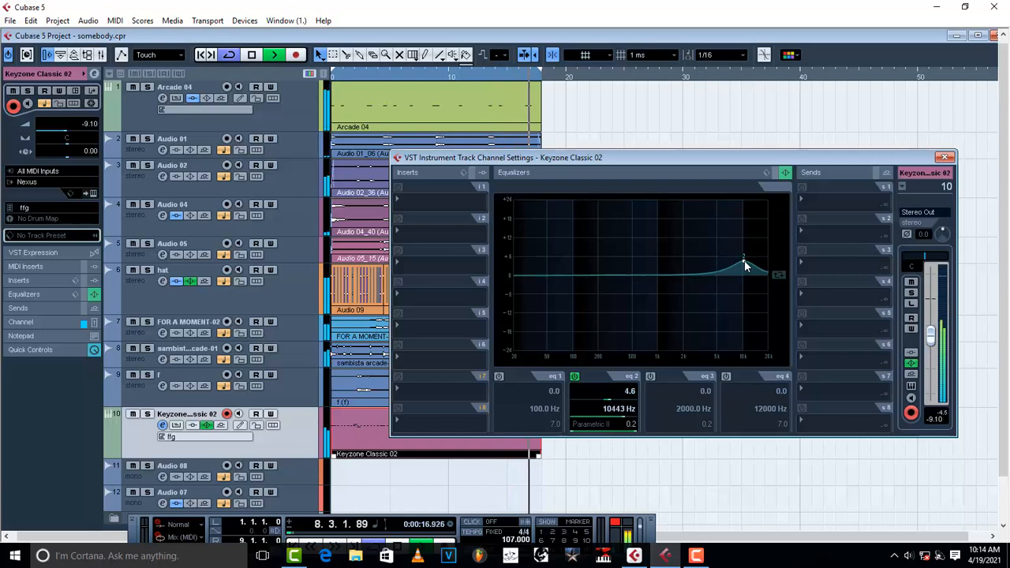
Step: Cut the lows by -18.6 at 69 Hz and -5.4 at 122 Hz, set the high boost to 3.0 at 10092 Hz, and close the channel settings
{"action": "left_click", "coordinate": [559, 276]}
{"action": "left_click_drag", "start_coordinate": [560, 282], "coordinate": [558, 332]}
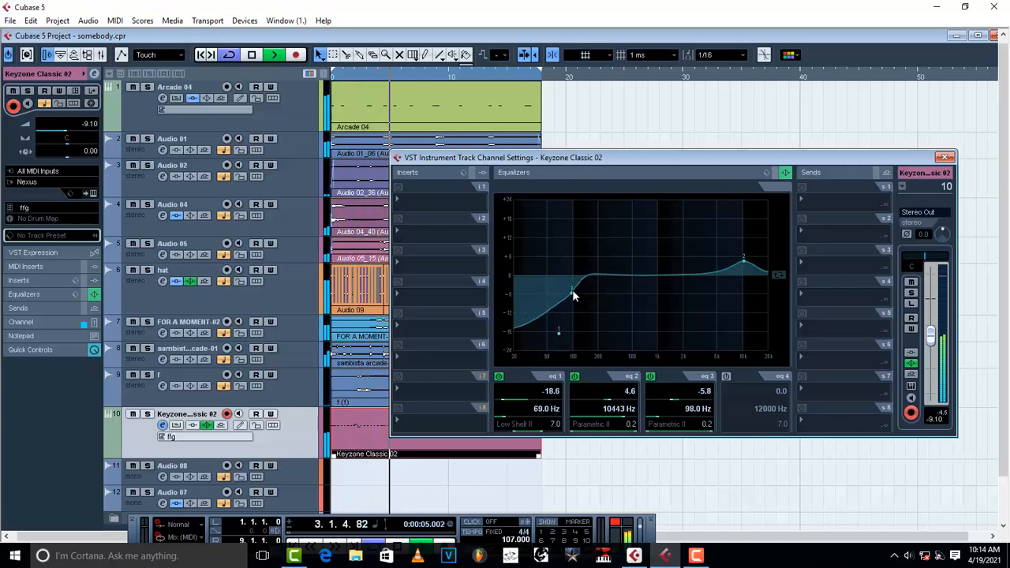
{"action": "left_click_drag", "start_coordinate": [572, 290], "coordinate": [580, 292]}
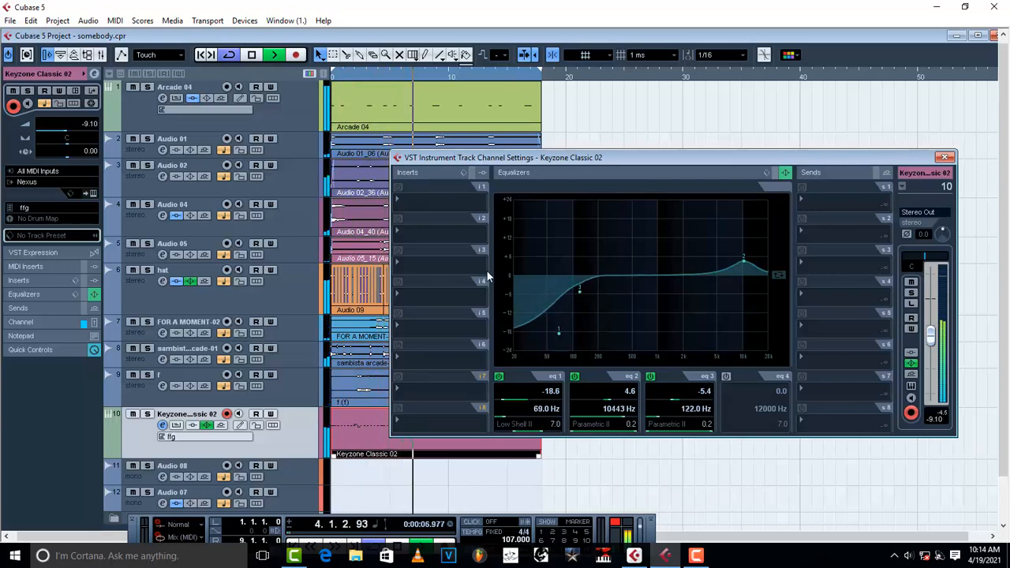
{"action": "left_click_drag", "start_coordinate": [743, 266], "coordinate": [742, 270]}
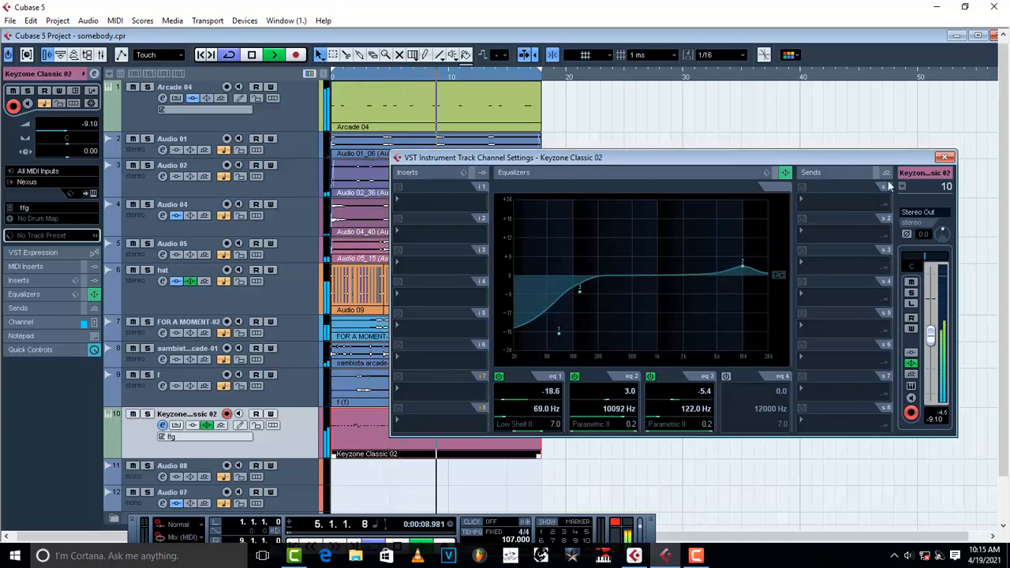
{"action": "left_click", "coordinate": [946, 159]}
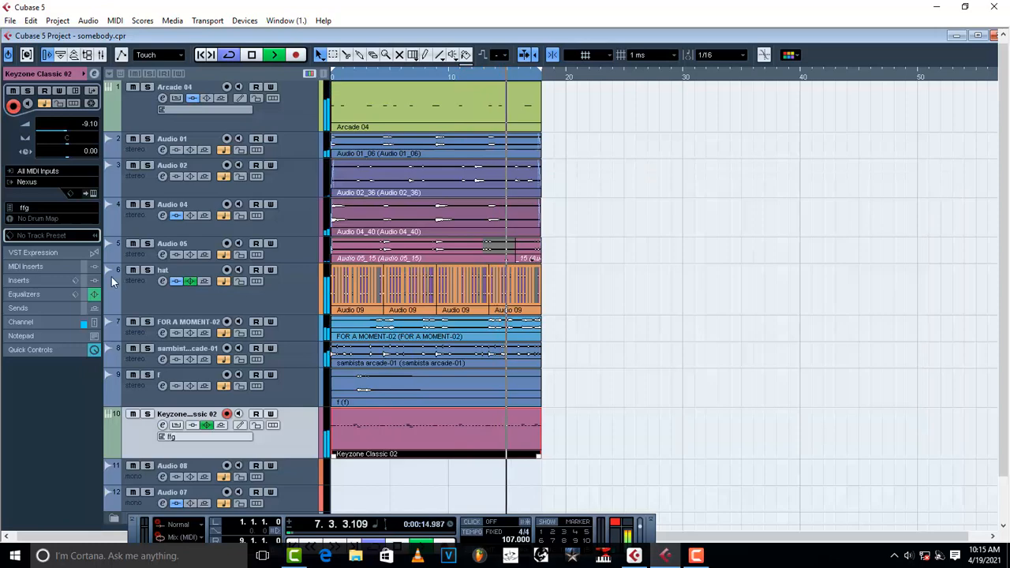
Step: Reopen Nexus and try reverb mix values up to 60 on LD Just too fat during playback, settling on 35
{"action": "left_click", "coordinate": [91, 193]}
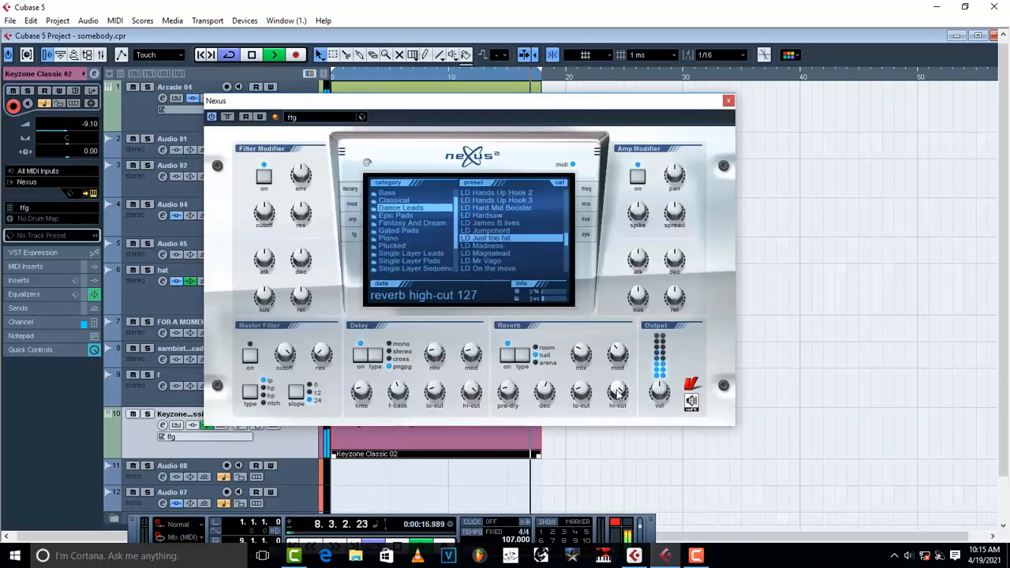
{"action": "left_click_drag", "start_coordinate": [581, 353], "coordinate": [577, 330]}
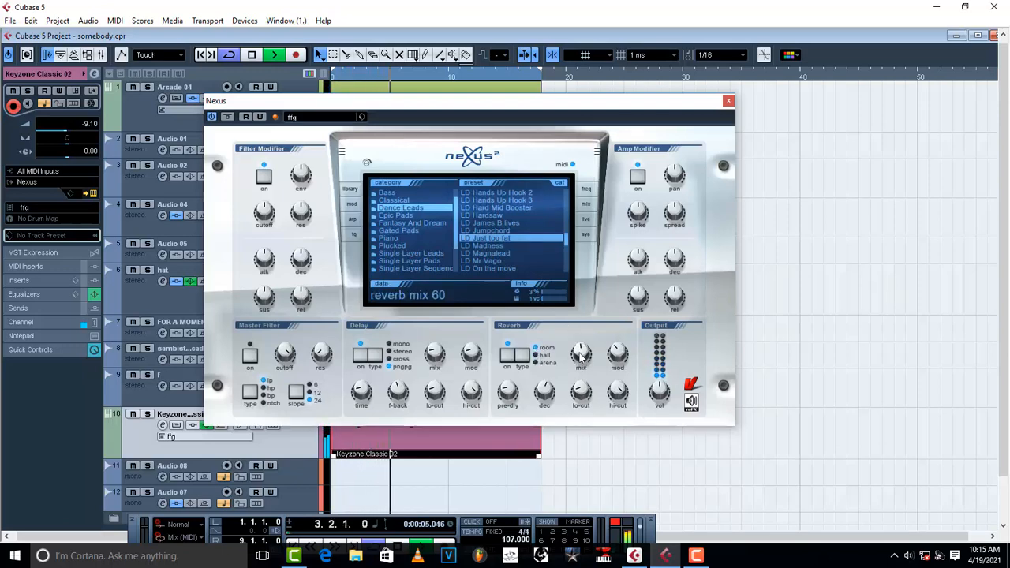
{"action": "left_click_drag", "start_coordinate": [581, 352], "coordinate": [580, 357]}
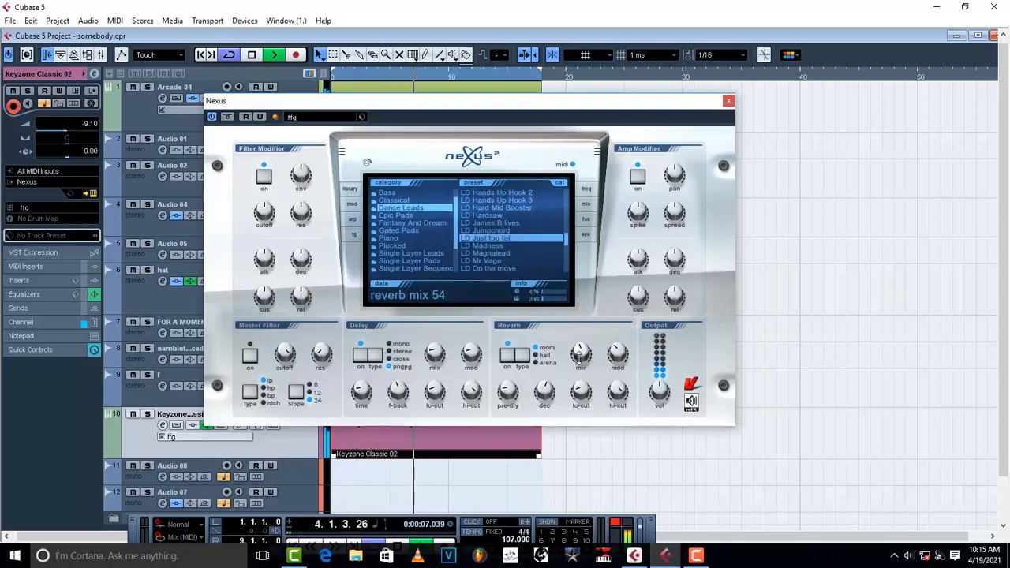
{"action": "left_click_drag", "start_coordinate": [582, 357], "coordinate": [585, 335]}
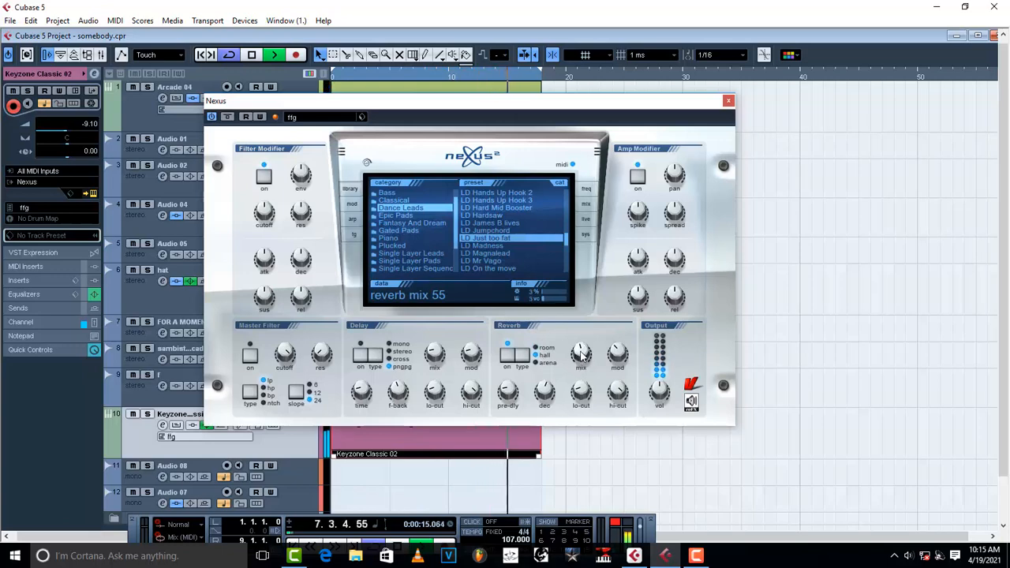
{"action": "left_click_drag", "start_coordinate": [579, 352], "coordinate": [578, 362]}
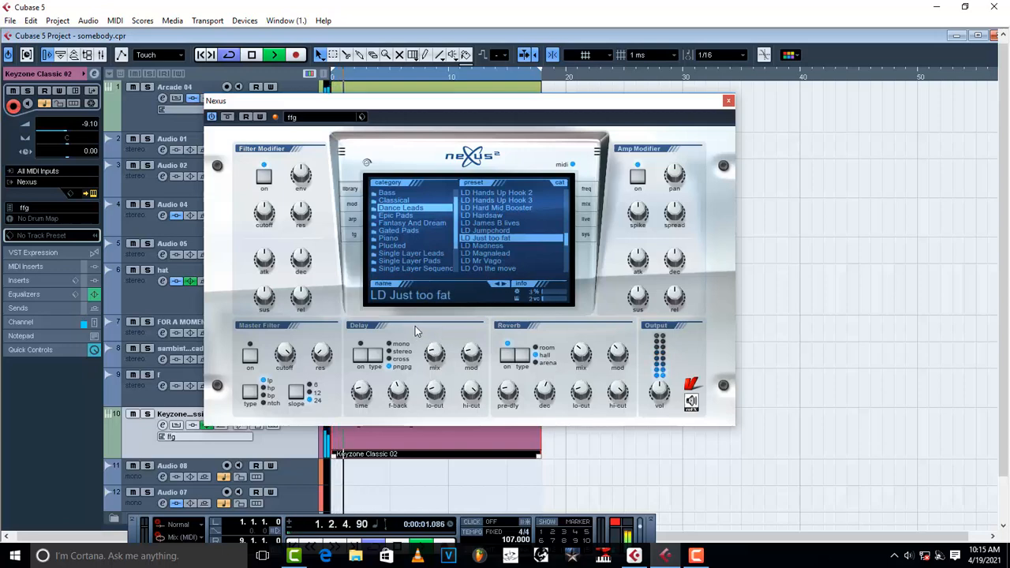
{"action": "mouse_move", "coordinate": [577, 355]}
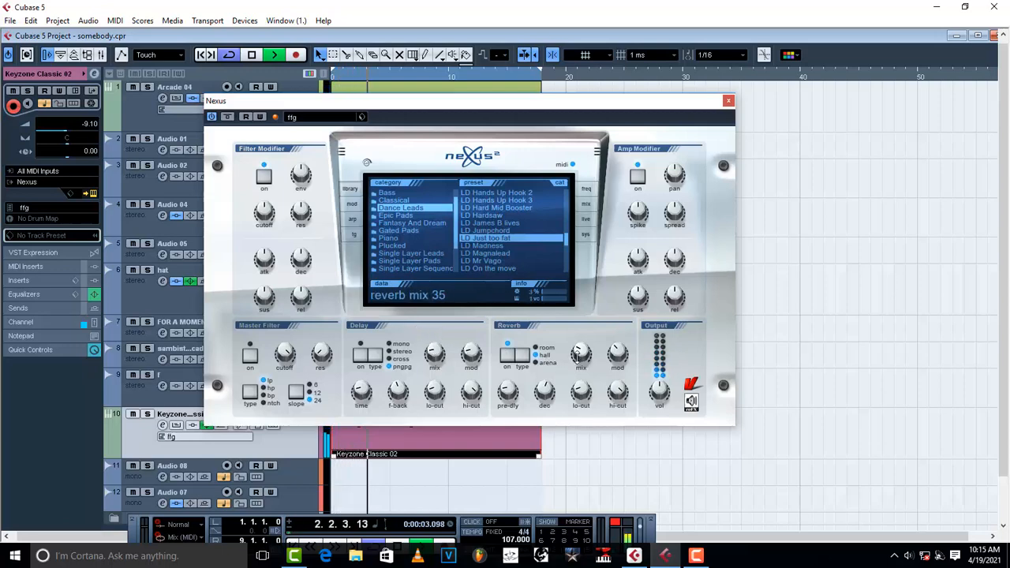
{"action": "mouse_move", "coordinate": [303, 299]}
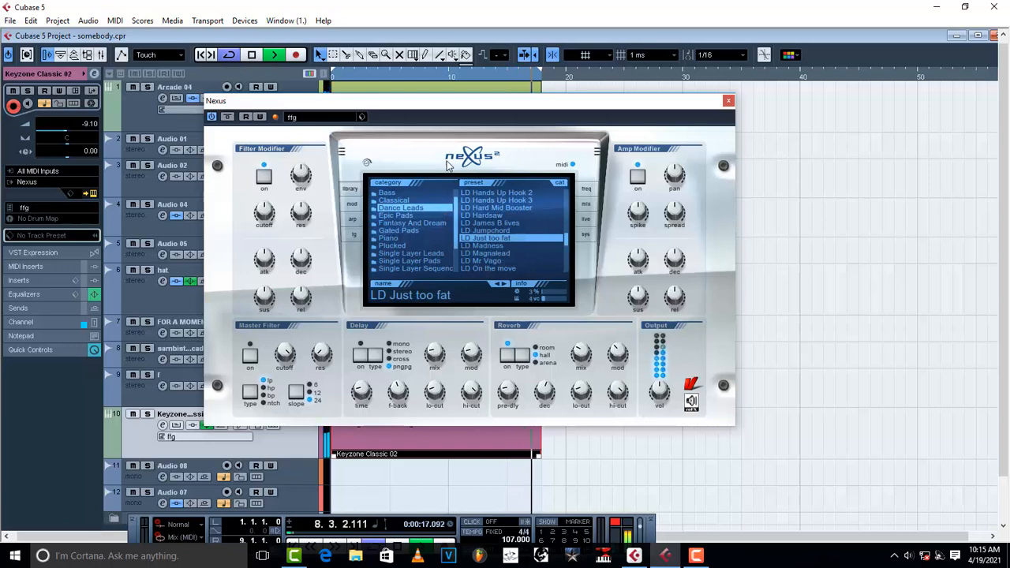
Step: Save the current Nexus sound as a preset, overwriting the existing preset 1
{"action": "left_click", "coordinate": [360, 116]}
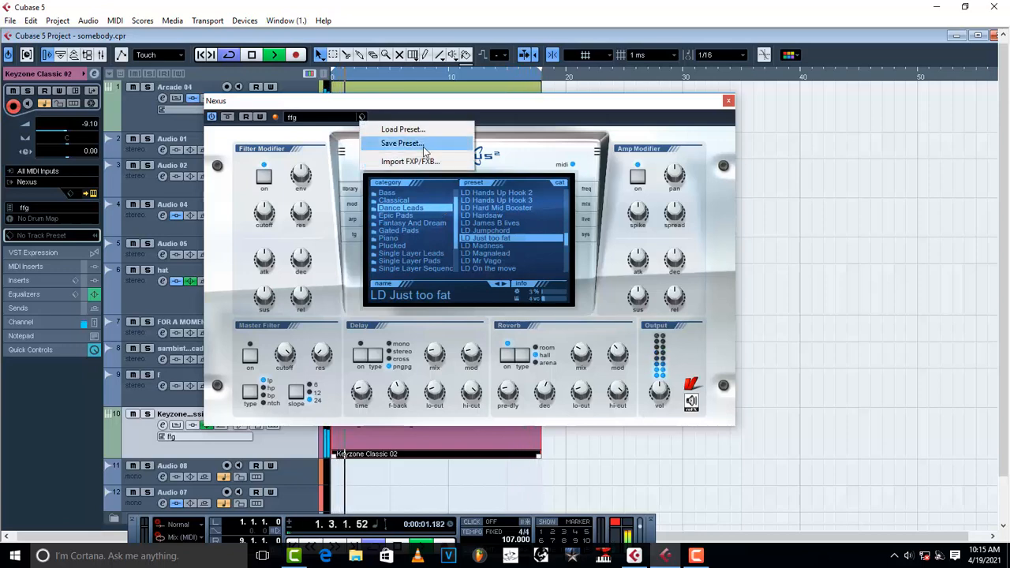
{"action": "left_click", "coordinate": [402, 145]}
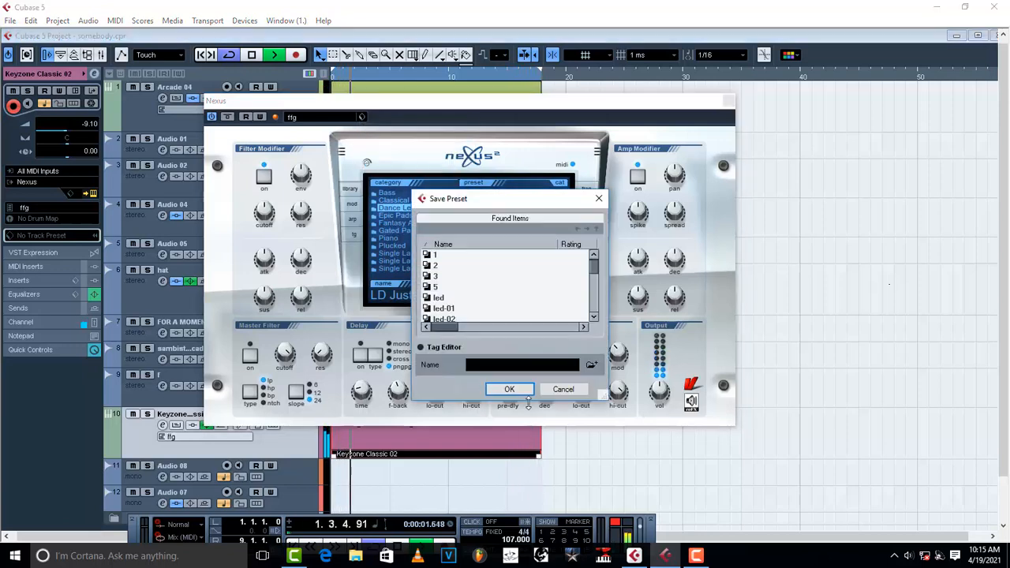
{"action": "left_click", "coordinate": [436, 256]}
{"action": "key", "text": "Return"}
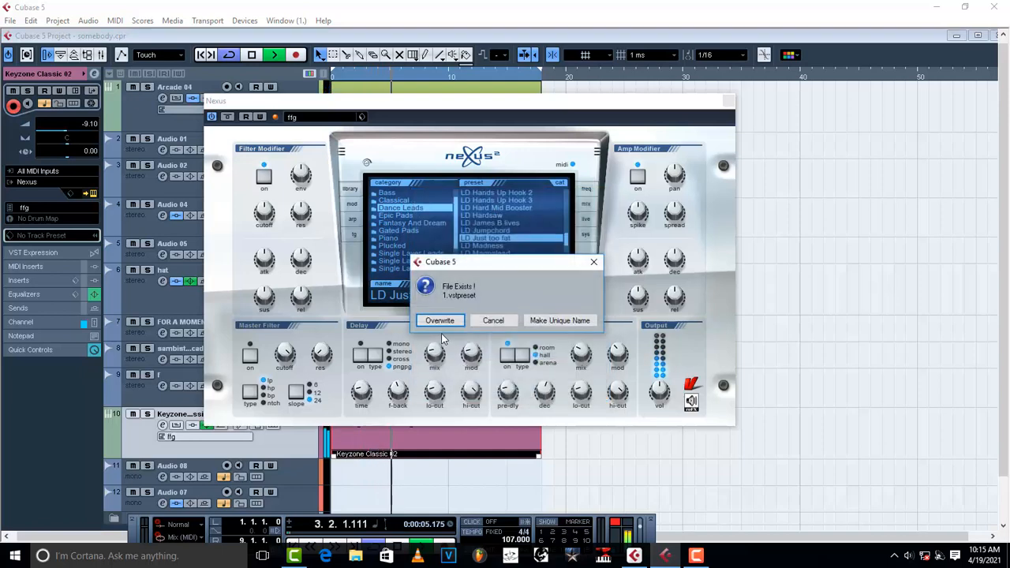
{"action": "left_click", "coordinate": [439, 324]}
Step: Browse the saved Nexus presets, load ffg, and close the preset browser
{"action": "left_click", "coordinate": [300, 119]}
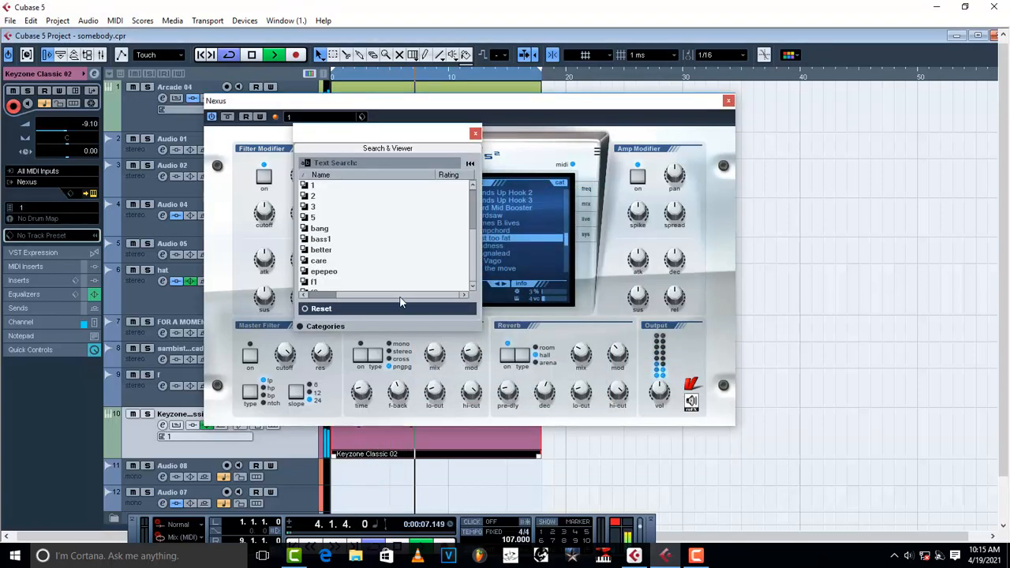
{"action": "scroll", "coordinate": [378, 256], "scroll_direction": "down", "scroll_amount": 5}
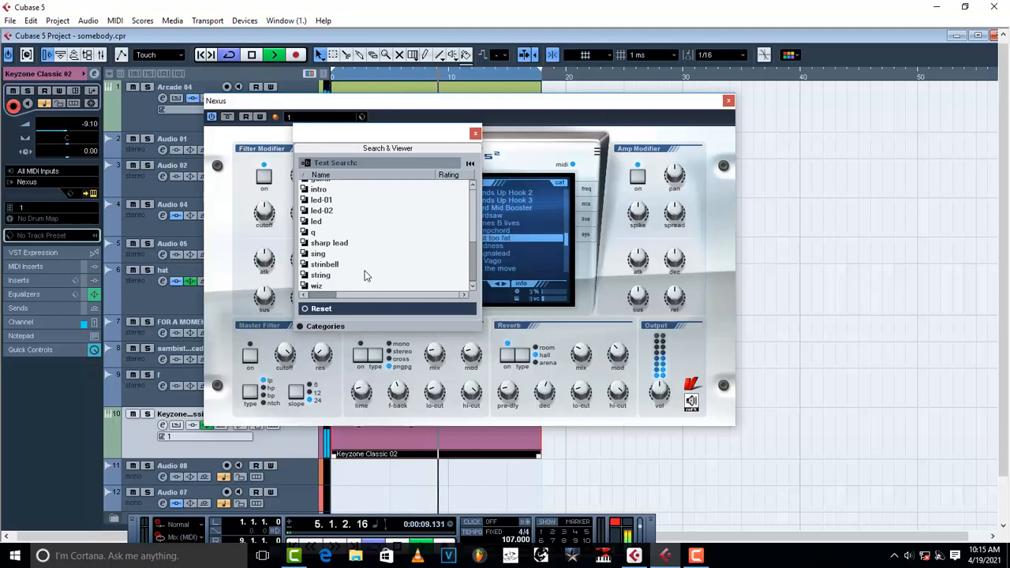
{"action": "key", "text": "space"}
{"action": "scroll", "coordinate": [371, 271], "scroll_direction": "up", "scroll_amount": 2}
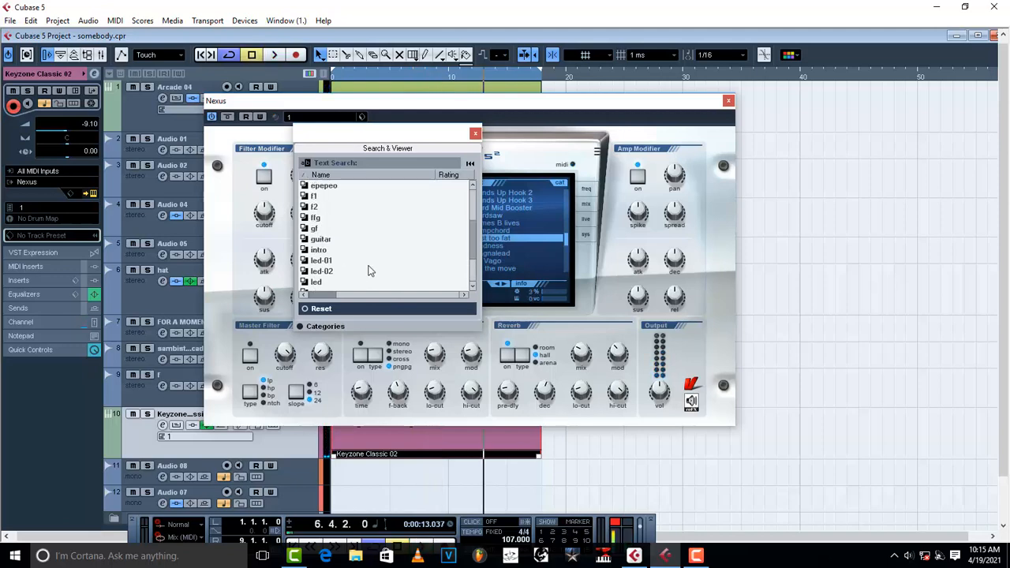
{"action": "left_click", "coordinate": [319, 218]}
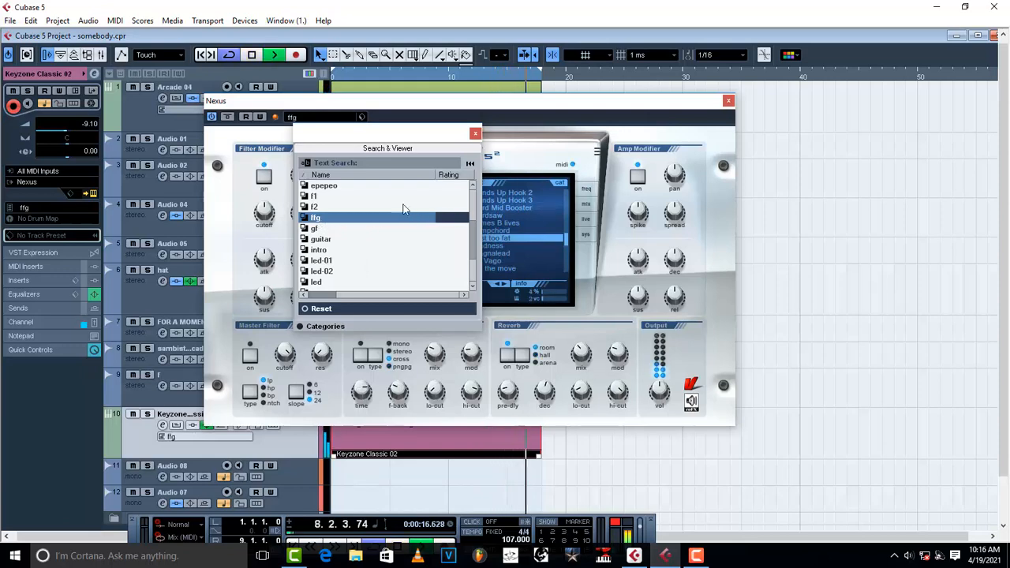
{"action": "left_click", "coordinate": [483, 131]}
Step: Try LD Madness from the Dance Leads presets, and load LD Theme Init 2 during playback
{"action": "key", "text": "space"}
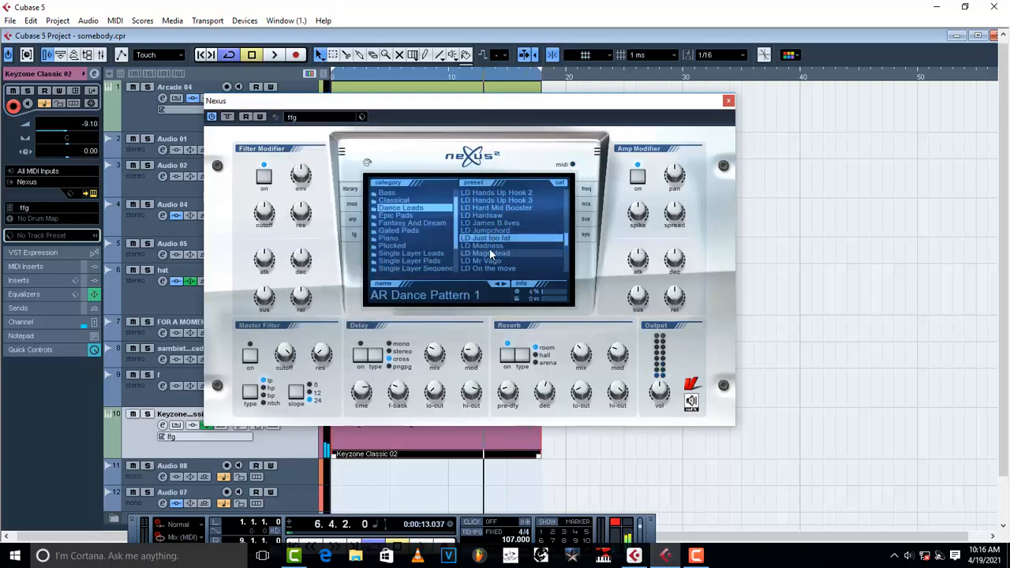
{"action": "left_click", "coordinate": [488, 247]}
{"action": "key", "text": "space"}
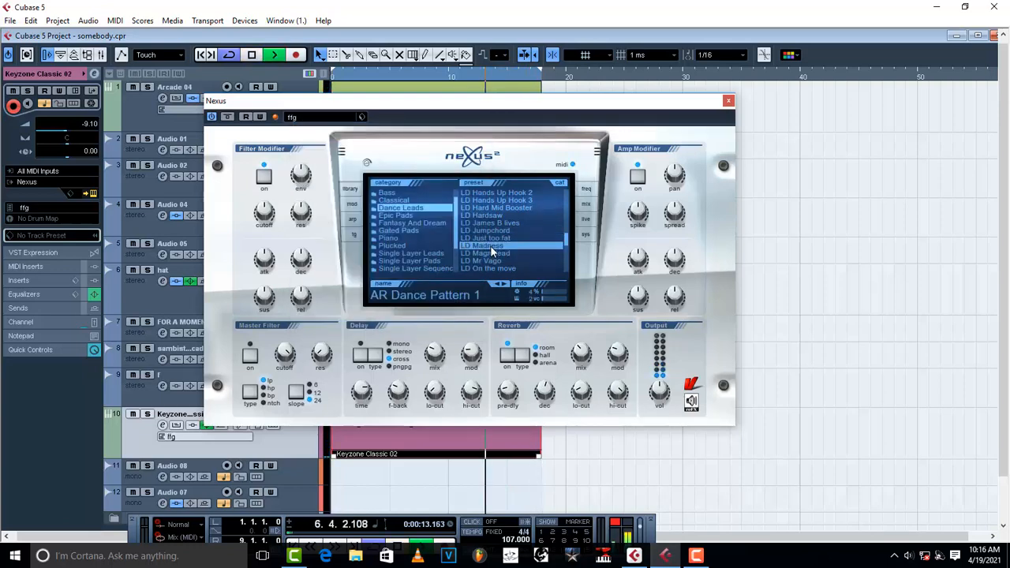
{"action": "left_click_drag", "start_coordinate": [566, 235], "coordinate": [535, 256]}
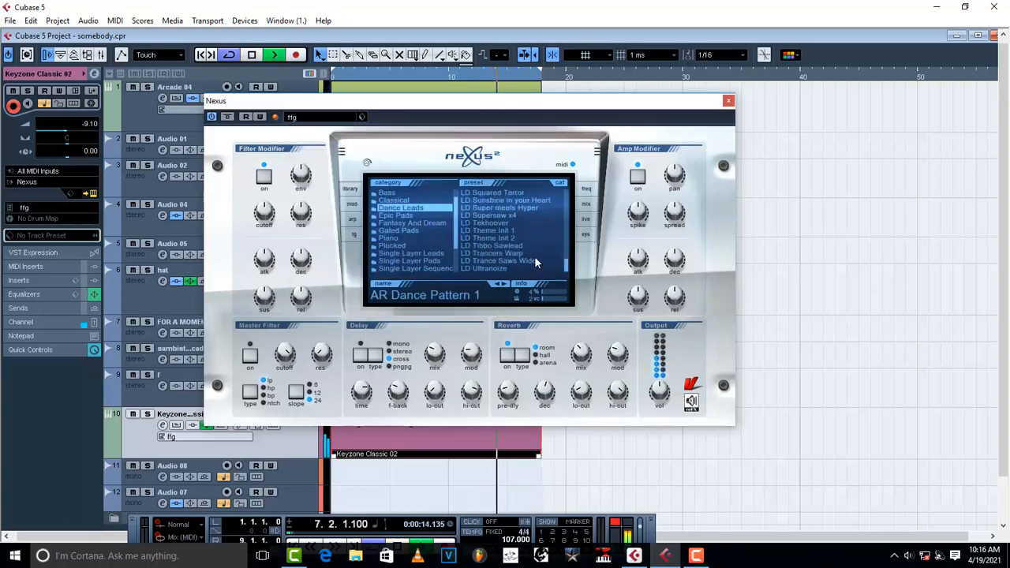
{"action": "left_click", "coordinate": [492, 238]}
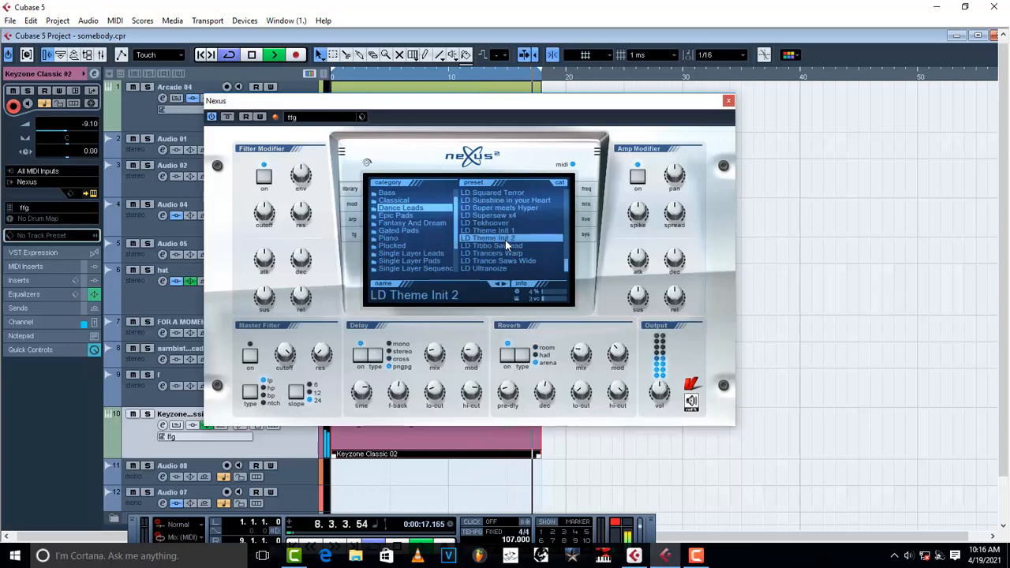
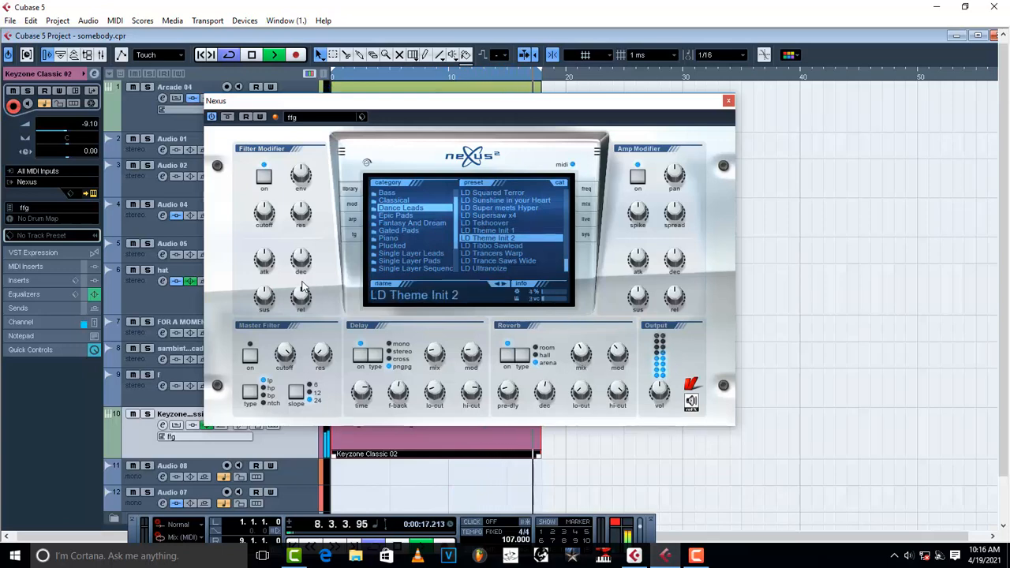
Step: Close the Nexus window and open the Keyzone Classic 02 part in the key editor
{"action": "left_click", "coordinate": [728, 101]}
{"action": "double_click", "coordinate": [424, 418]}
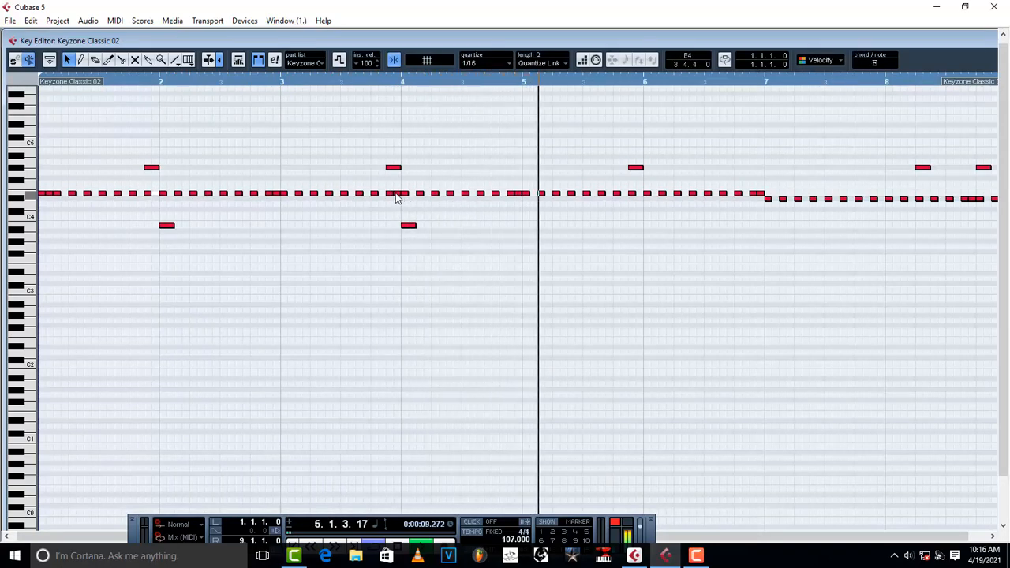
Step: Delete the extra E4 note just before bar 4 and raise the B3 note at bar 2 to C#4, auditioning the change
{"action": "key", "text": "Delete"}
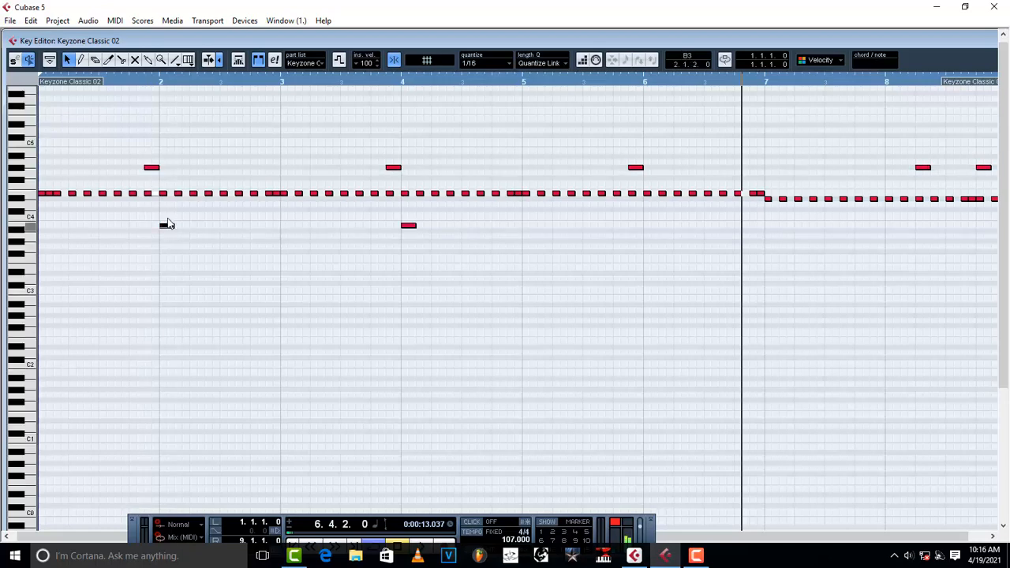
{"action": "left_click_drag", "start_coordinate": [167, 225], "coordinate": [169, 214]}
{"action": "left_click", "coordinate": [112, 82]}
{"action": "key", "text": "space"}
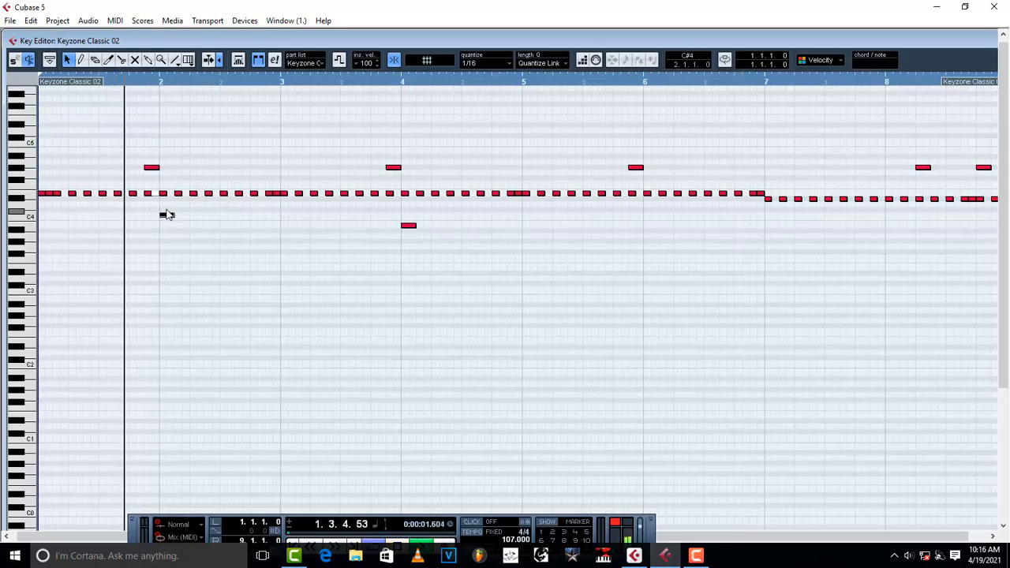
{"action": "key", "text": "space"}
{"action": "left_click_drag", "start_coordinate": [168, 214], "coordinate": [168, 217]}
{"action": "left_click", "coordinate": [153, 168]}
{"action": "key", "text": "space"}
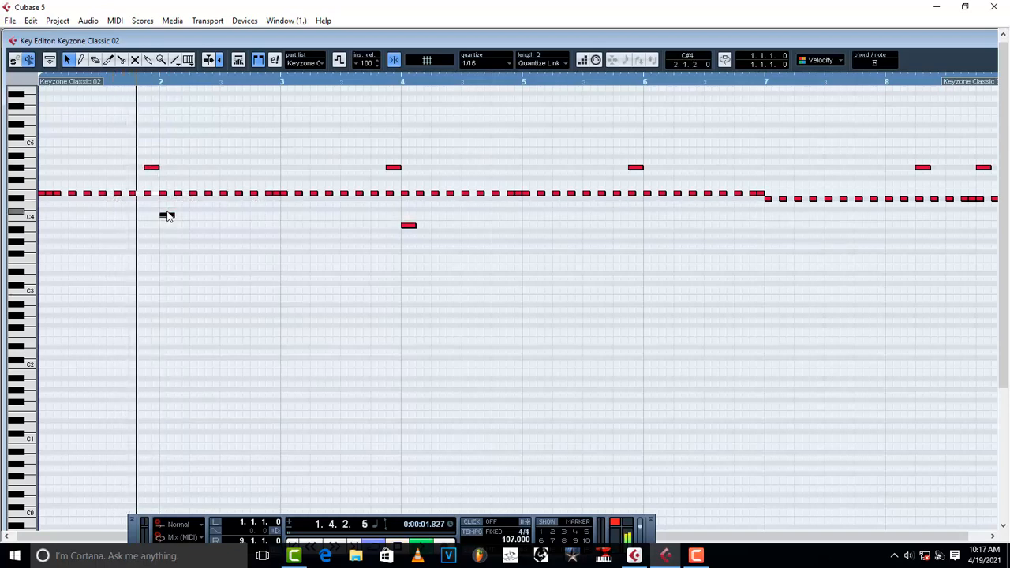
{"action": "key", "text": "space"}
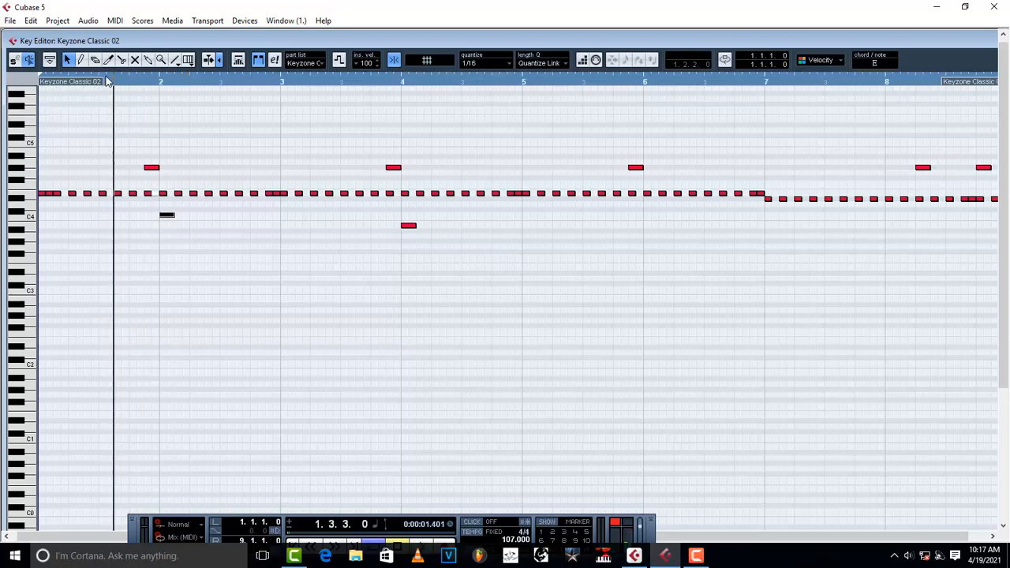
{"action": "left_click_drag", "start_coordinate": [109, 82], "coordinate": [37, 91]}
{"action": "key", "text": "space"}
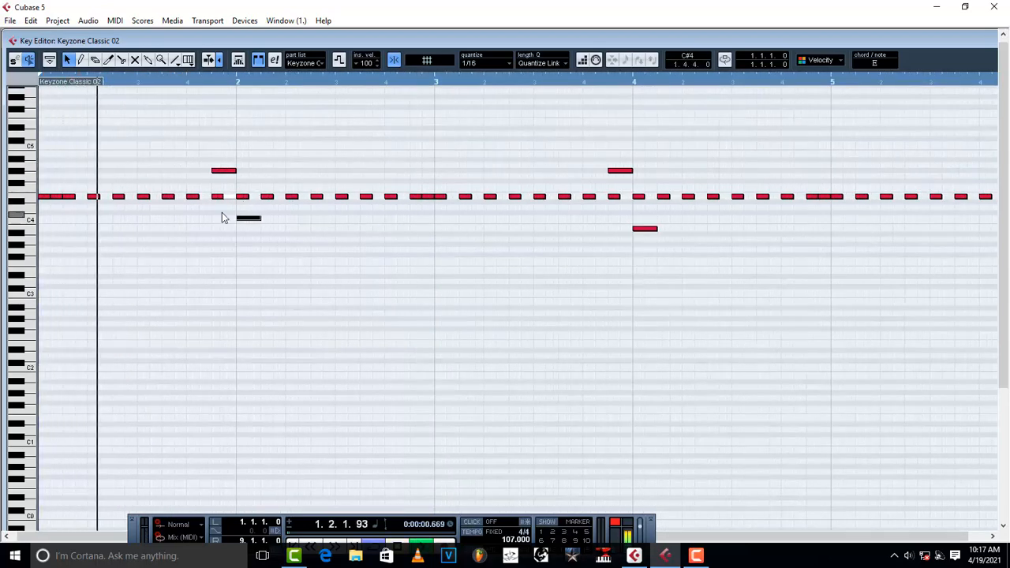
{"action": "key", "text": "space"}
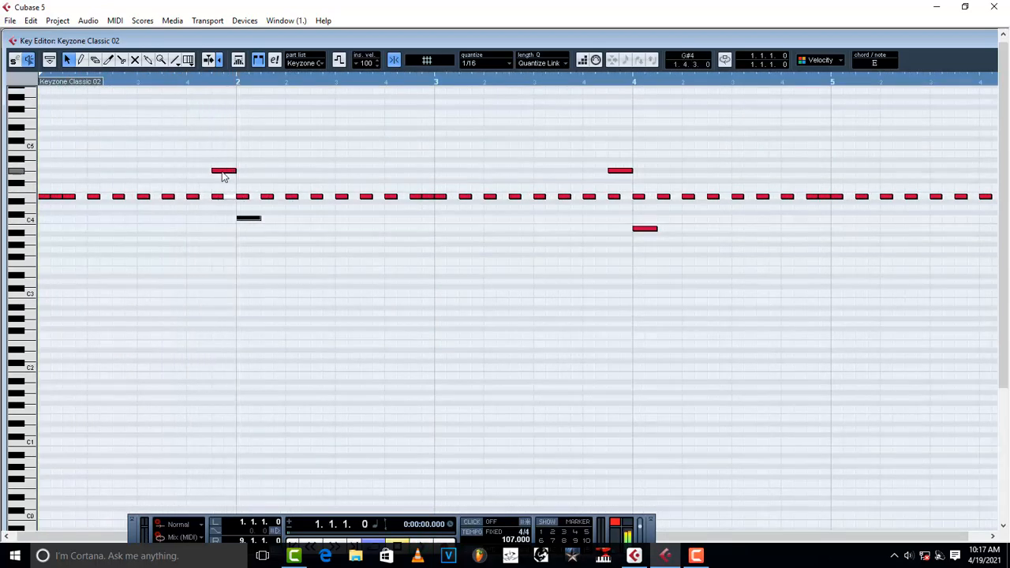
Step: Try the lead line without the high G#4 note before bar 2, audition it and restore the note
{"action": "mouse_move", "coordinate": [213, 184]}
{"action": "left_mouse_down"}
{"action": "mouse_move", "coordinate": [214, 218]}
{"action": "mouse_move", "coordinate": [221, 202]}
{"action": "left_mouse_up"}
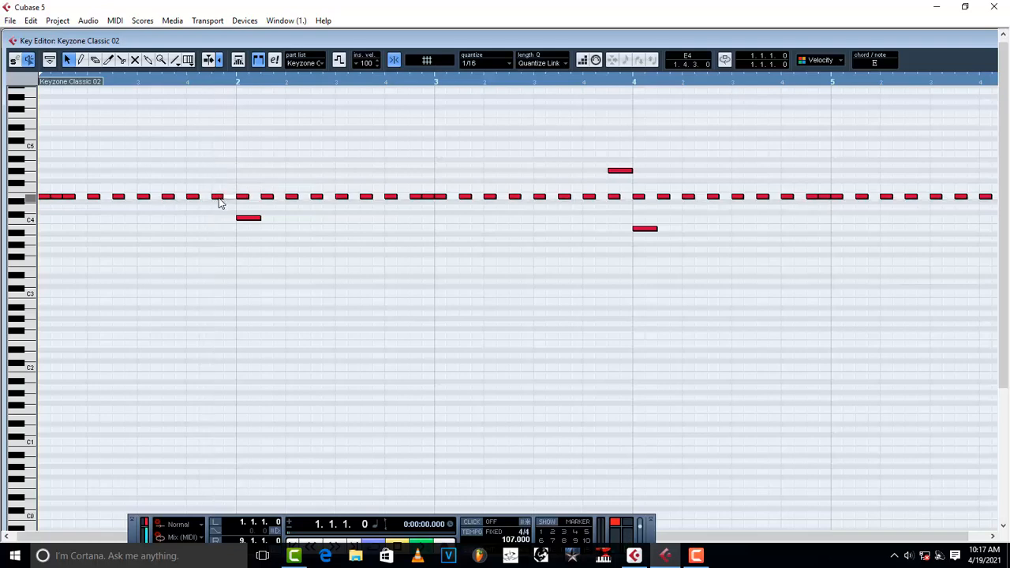
{"action": "key", "text": "space"}
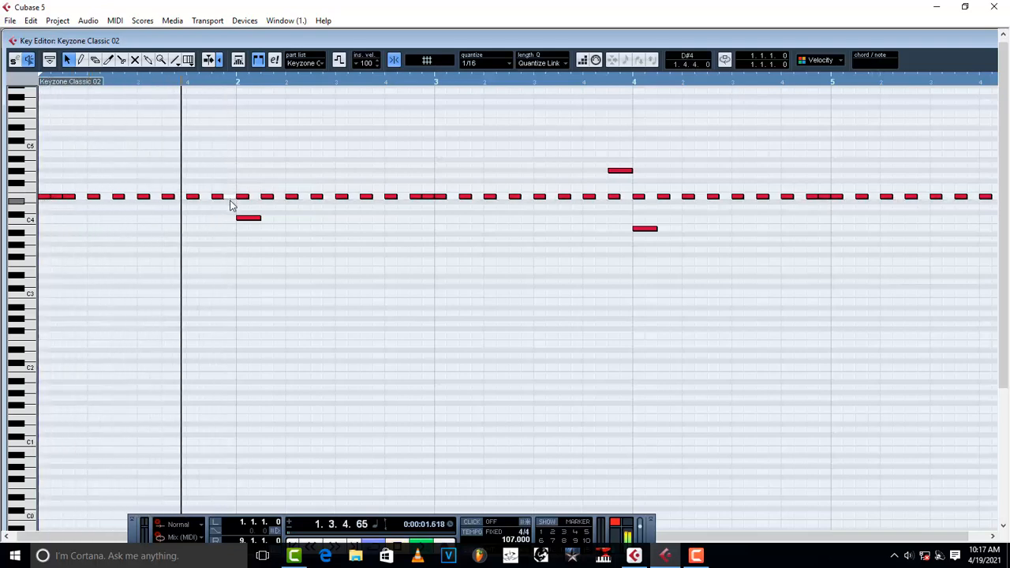
{"action": "left_click", "coordinate": [245, 218]}
{"action": "key", "text": "space"}
{"action": "mouse_move", "coordinate": [245, 222]}
{"action": "left_mouse_down"}
{"action": "mouse_move", "coordinate": [243, 180]}
{"action": "mouse_move", "coordinate": [244, 222]}
{"action": "left_mouse_up"}
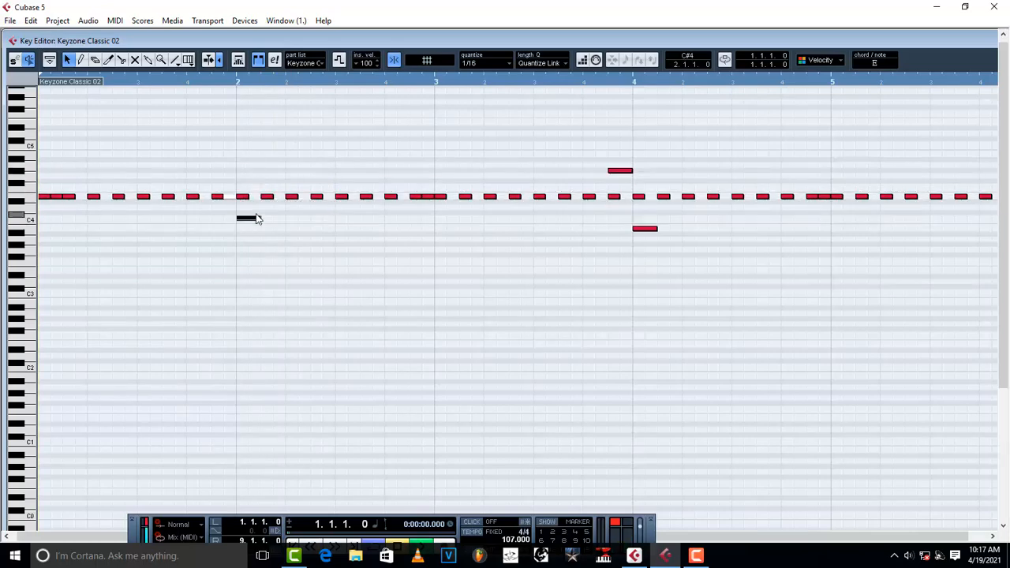
{"action": "key", "text": "space"}
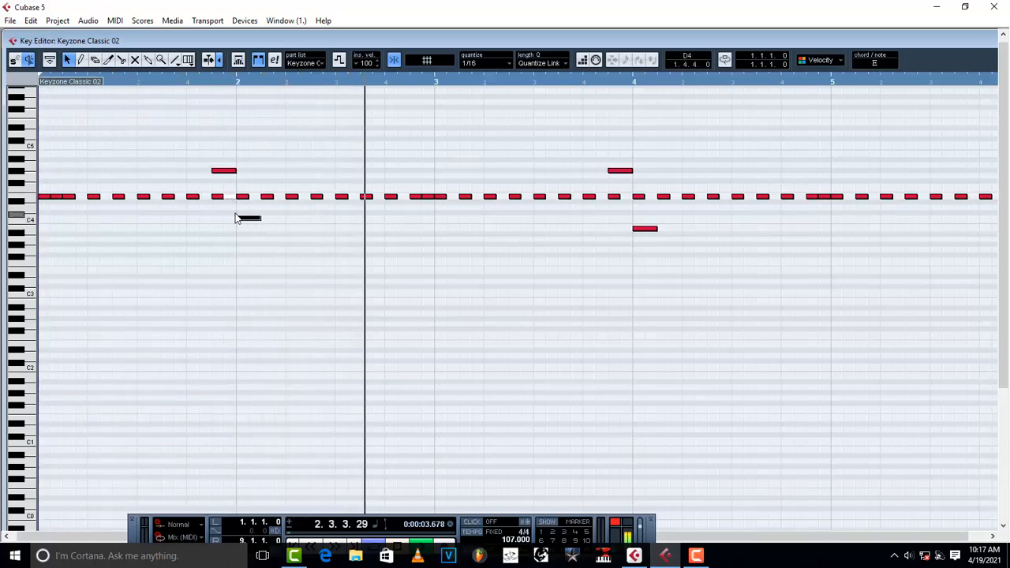
{"action": "key", "text": "space"}
{"action": "key", "text": "space"}
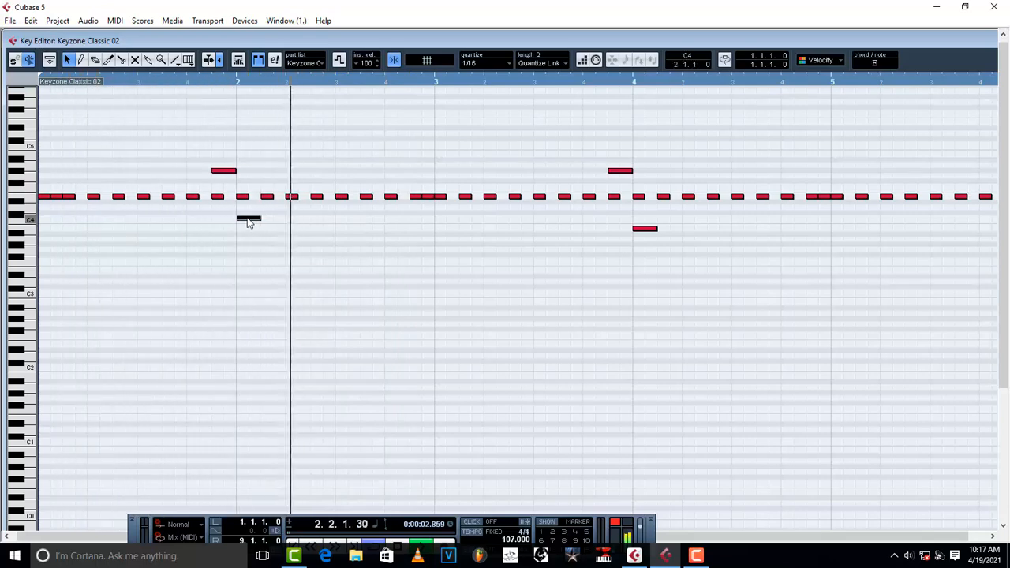
Step: Delete the C#4 note at the start of bar 2 and audition the line
{"action": "key", "text": "Delete"}
{"action": "key", "text": "space"}
{"action": "key", "text": "space"}
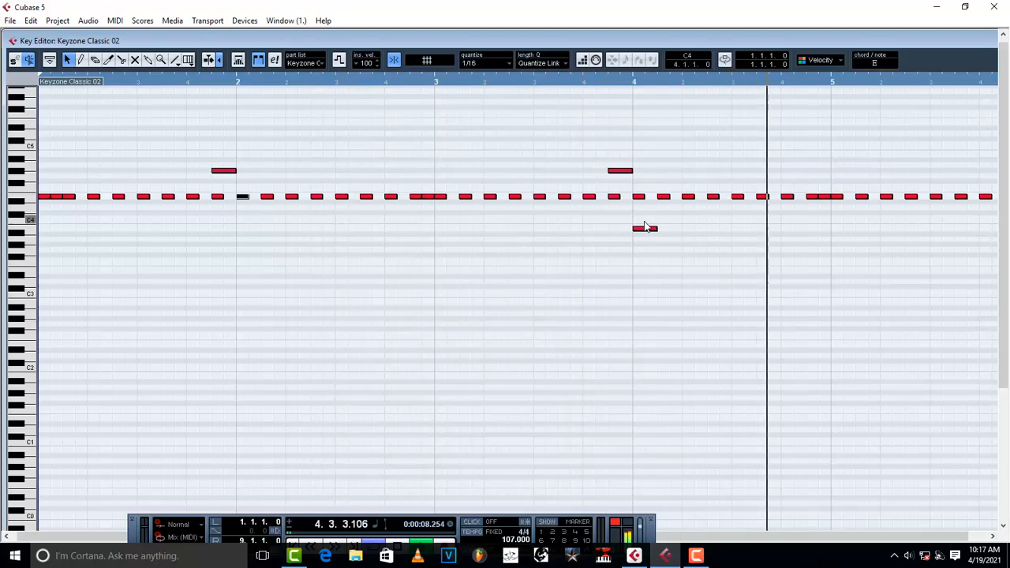
Step: Copy the G#4 note before bar 2 to beat 4 of bar 2, keeping it on G#4, and audition from the start
{"action": "key", "text": "g"}
{"action": "key", "text": "g"}
{"action": "key", "text": "g"}
{"action": "key", "text": "g"}
{"action": "key", "text": "g"}
{"action": "key", "text": "g"}
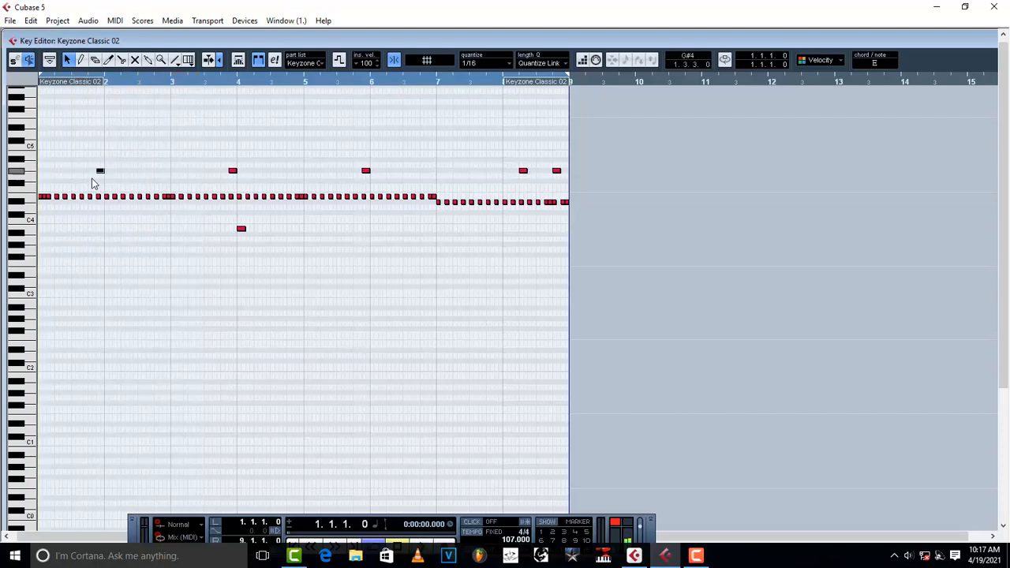
{"action": "left_click_drag", "start_coordinate": [109, 172], "coordinate": [167, 178]}
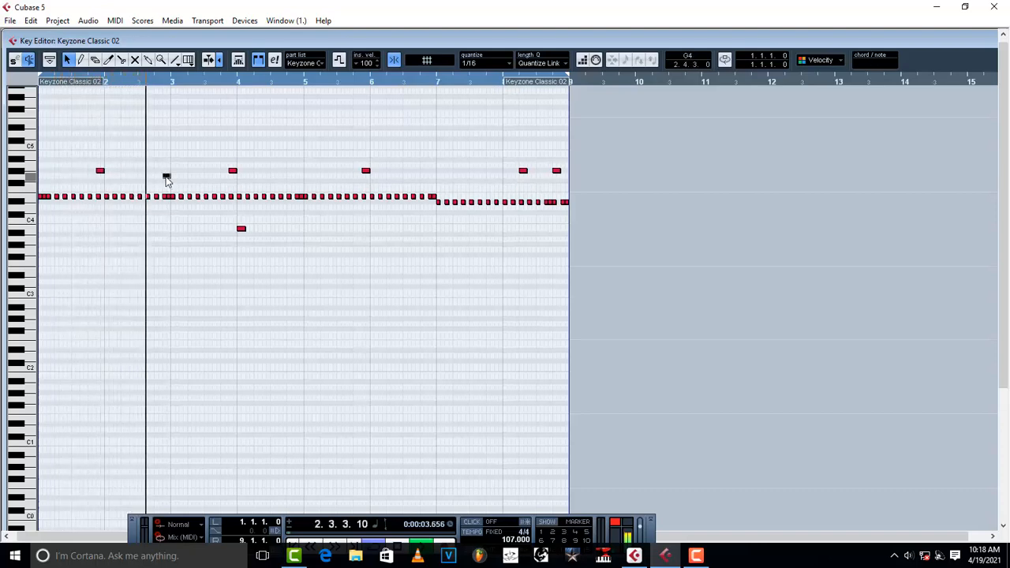
{"action": "key", "text": "space"}
{"action": "mouse_move", "coordinate": [167, 178]}
{"action": "left_mouse_down"}
{"action": "mouse_move", "coordinate": [155, 176]}
{"action": "mouse_move", "coordinate": [161, 168]}
{"action": "left_mouse_up"}
{"action": "key", "text": "space"}
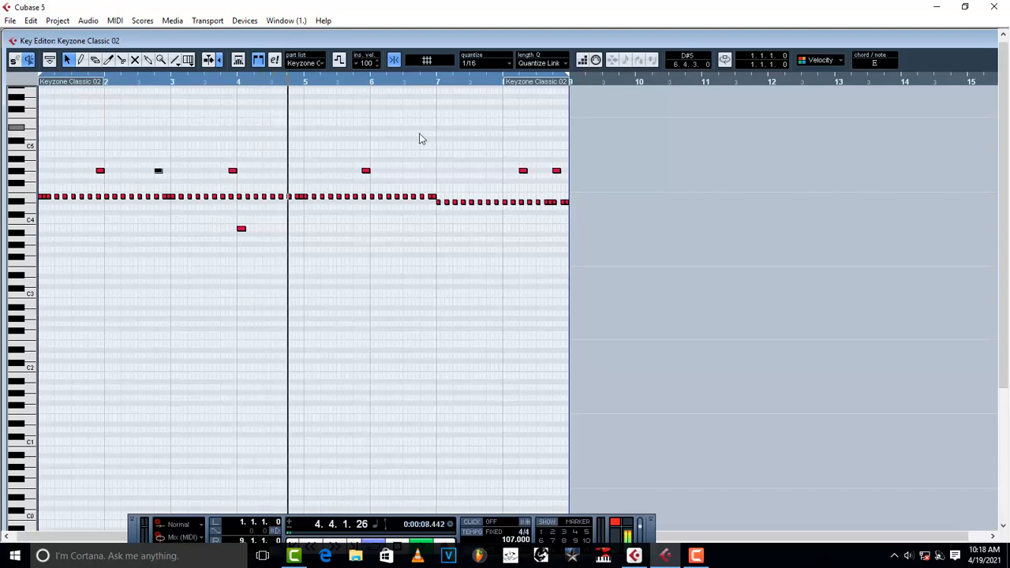
{"action": "key", "text": "space"}
{"action": "left_click_drag", "start_coordinate": [142, 85], "coordinate": [1, 94]}
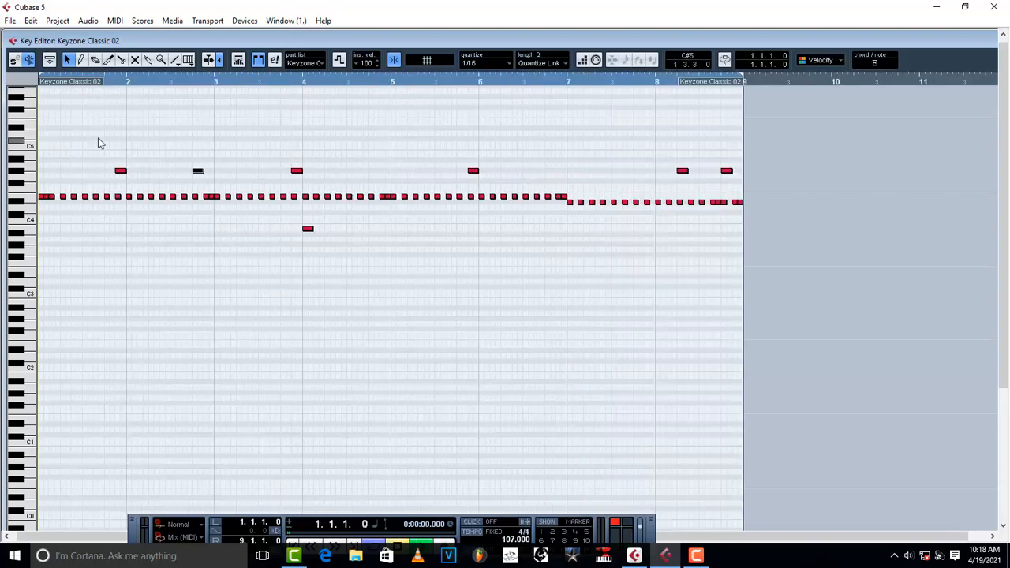
{"action": "key", "text": "space"}
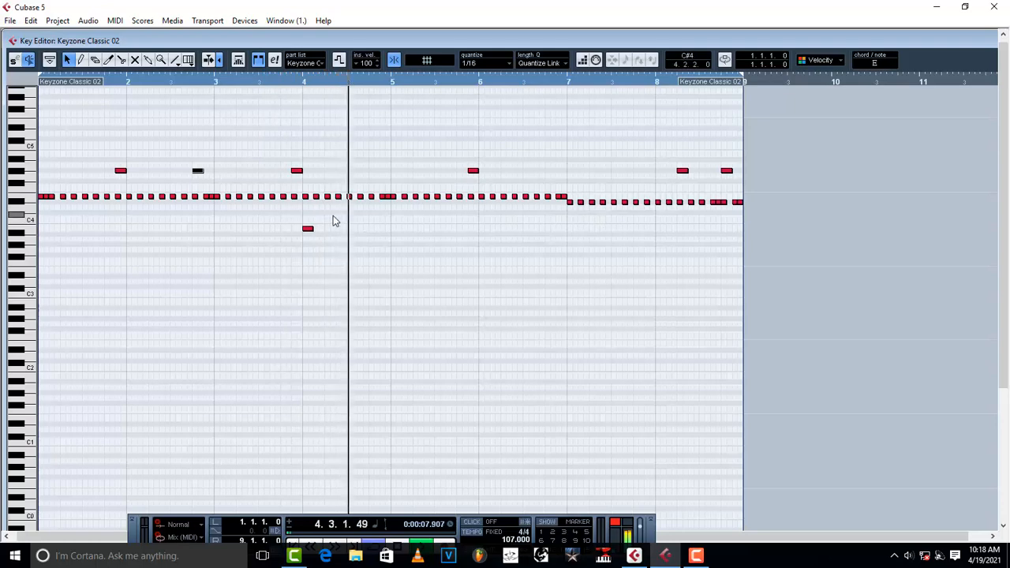
Step: Duplicate the G#4 note before bar 4 and move the copy to beat 4 of bar 4
{"action": "left_click_drag", "start_coordinate": [332, 181], "coordinate": [277, 153]}
{"action": "key", "text": "ctrl+d"}
{"action": "key", "text": "space"}
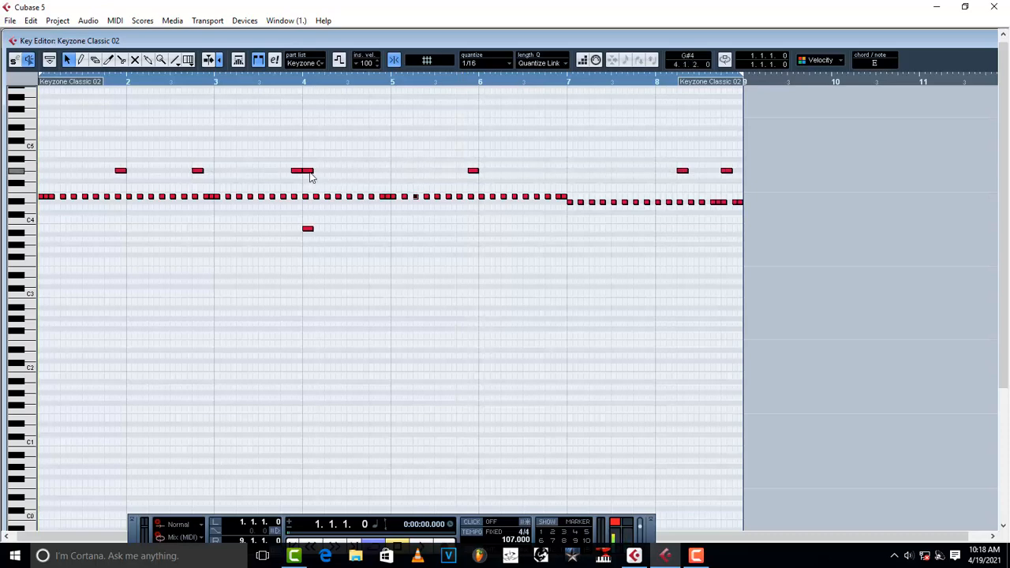
{"action": "mouse_move", "coordinate": [370, 180]}
{"action": "left_mouse_down"}
{"action": "mouse_move", "coordinate": [384, 178]}
{"action": "mouse_move", "coordinate": [374, 179]}
{"action": "left_mouse_up"}
{"action": "key", "text": "space"}
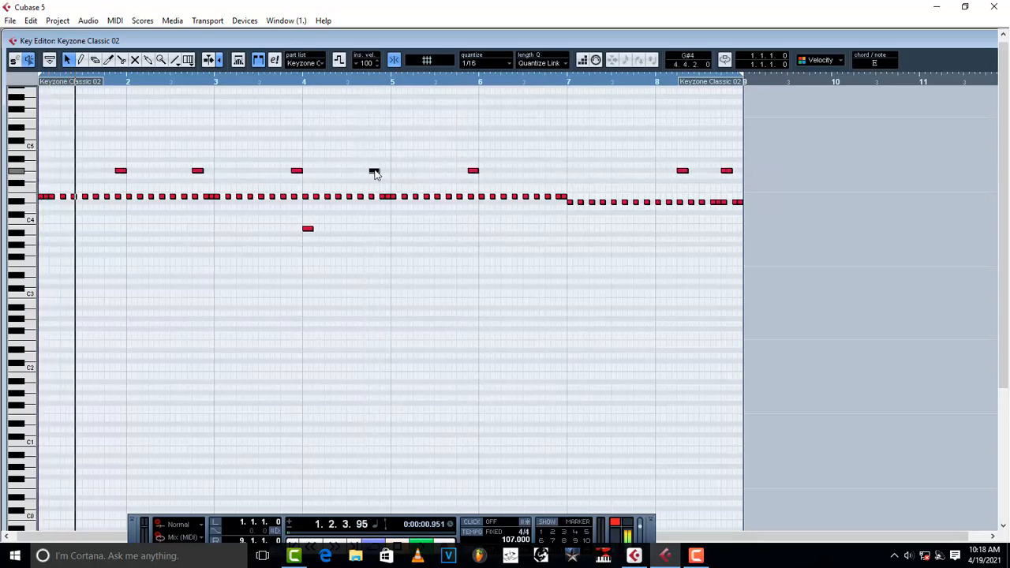
Step: Audition bar 4, try extending its last G#4 note to bar 5 and restore the note's length
{"action": "left_click", "coordinate": [313, 83]}
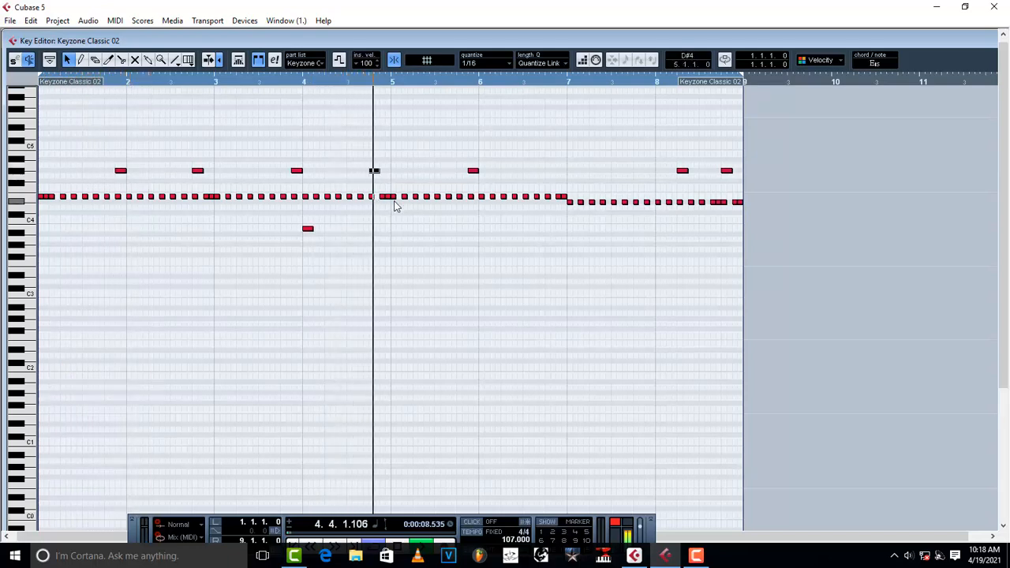
{"action": "left_click", "coordinate": [278, 83]}
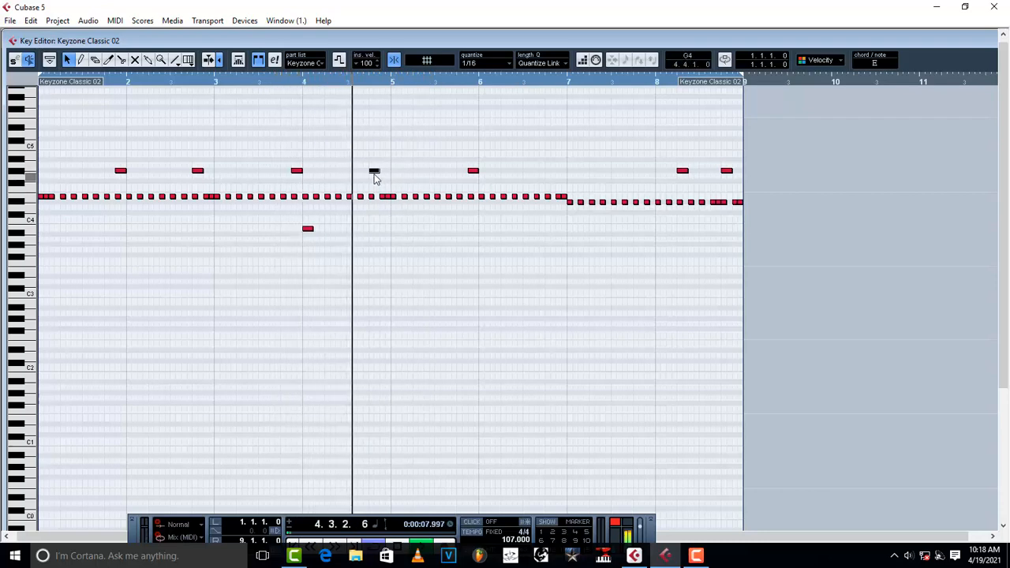
{"action": "left_click_drag", "start_coordinate": [380, 172], "coordinate": [393, 189]}
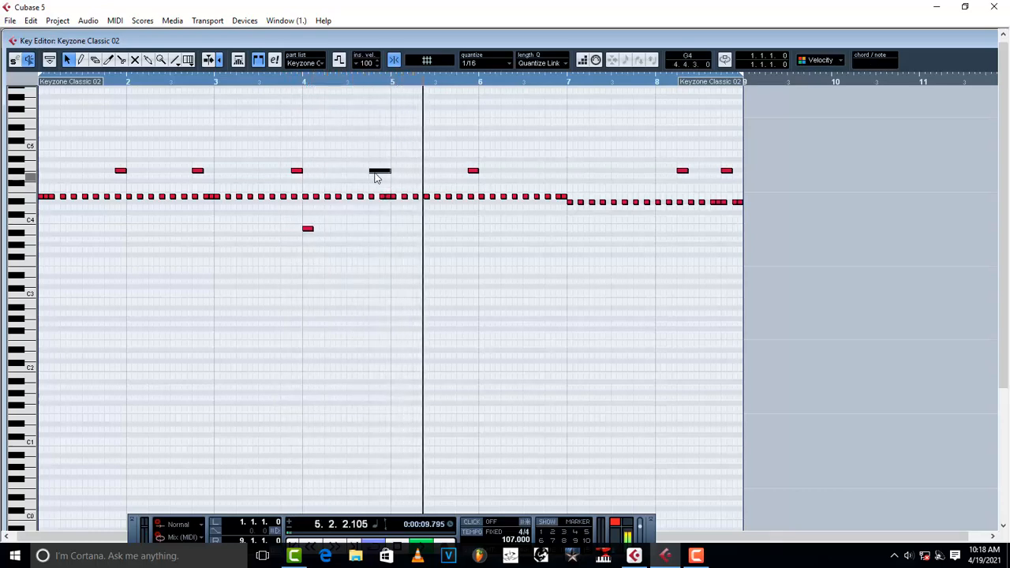
{"action": "left_click_drag", "start_coordinate": [387, 171], "coordinate": [379, 171]}
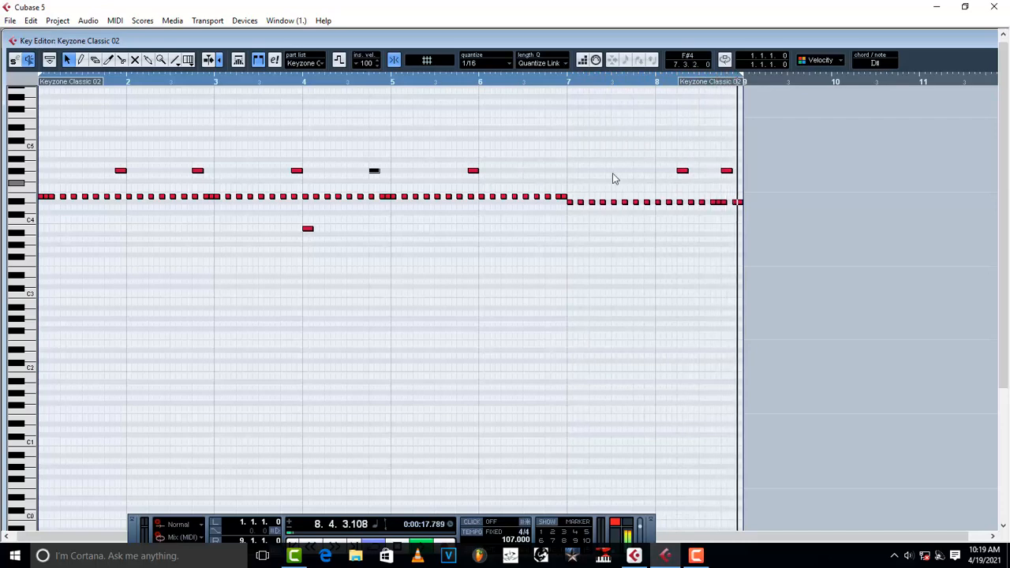
Step: Duplicate the G#4 note before bar 6 and move the copy to G4 in the second beat of bar 7
{"action": "left_click", "coordinate": [555, 82]}
{"action": "left_click_drag", "start_coordinate": [501, 172], "coordinate": [461, 161]}
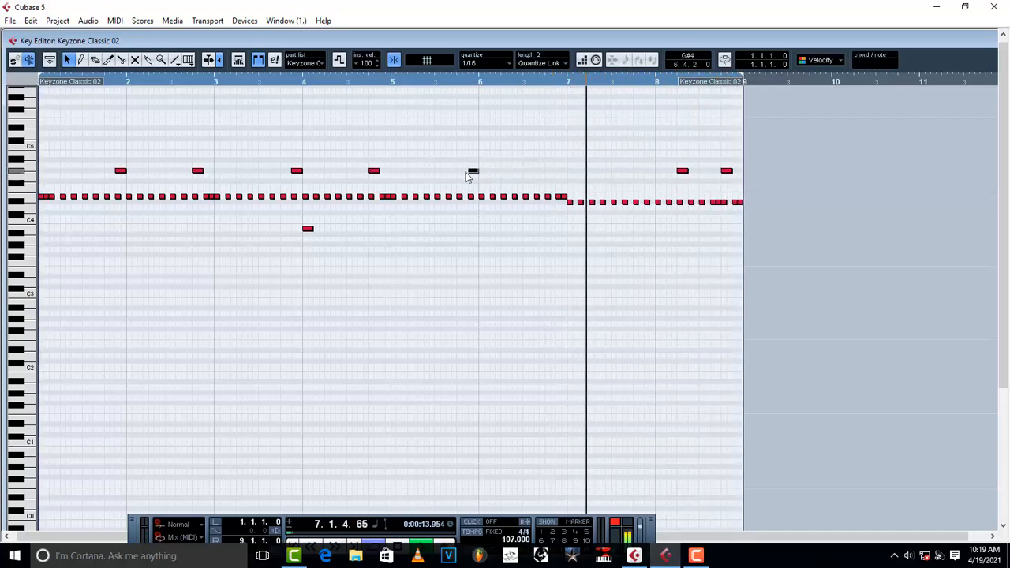
{"action": "key", "text": "ctrl+d"}
{"action": "key", "text": "space"}
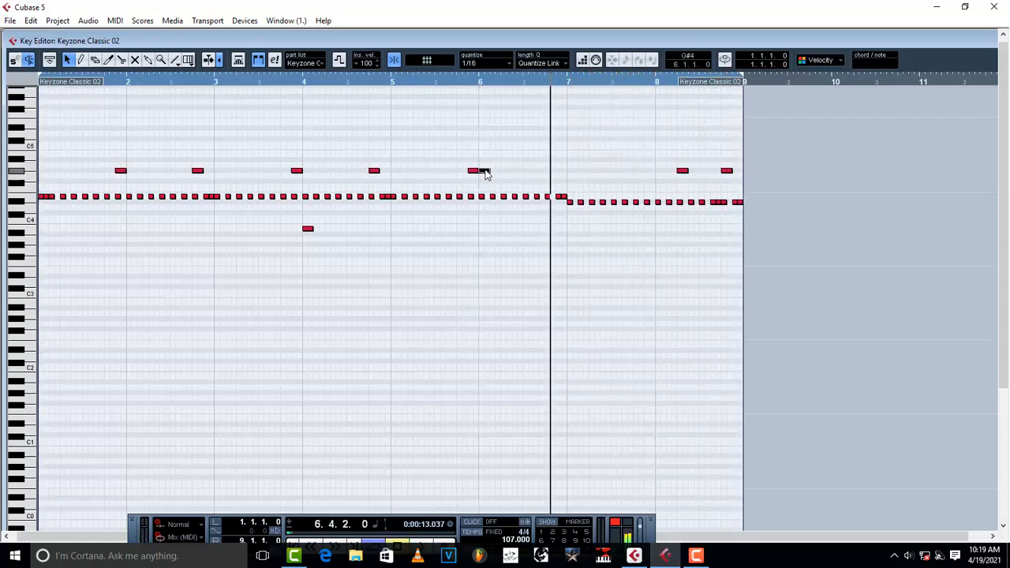
{"action": "key", "text": "space"}
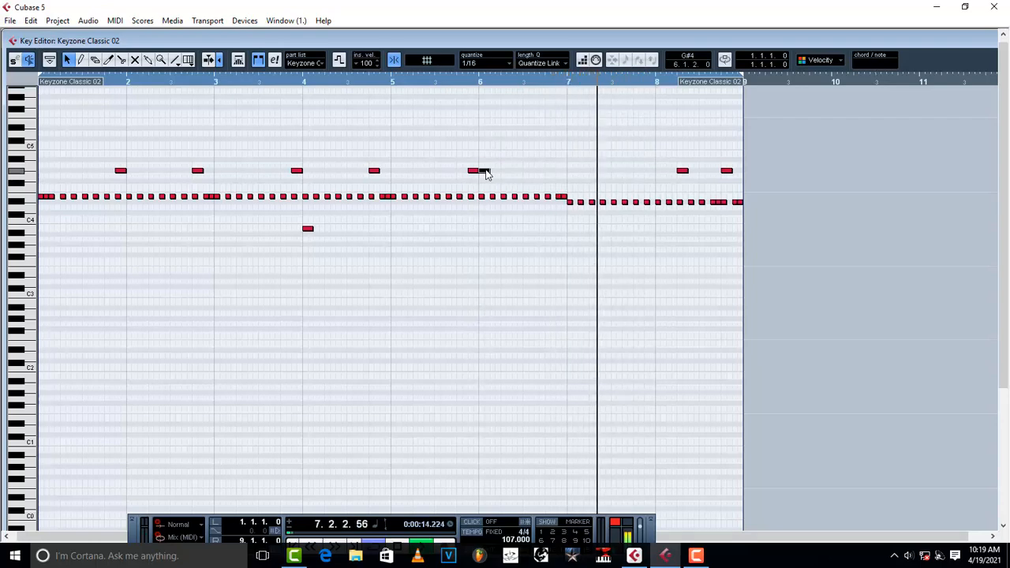
{"action": "left_click_drag", "start_coordinate": [485, 174], "coordinate": [606, 181]}
{"action": "key", "text": "space"}
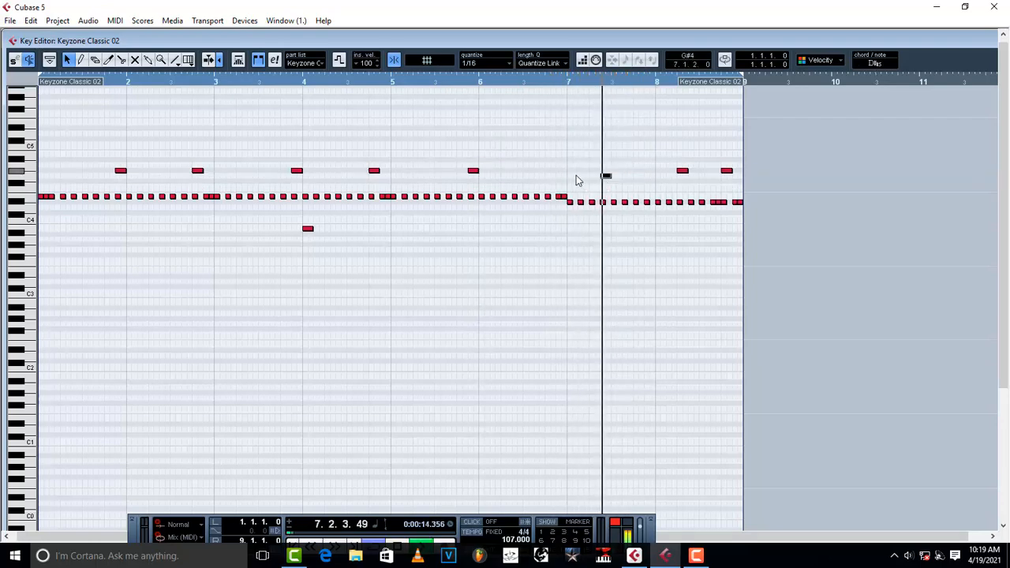
Step: Try the copied bar 7 note on A4, settle it on F#4 and shift it to beat 3 while auditioning
{"action": "key", "text": "space"}
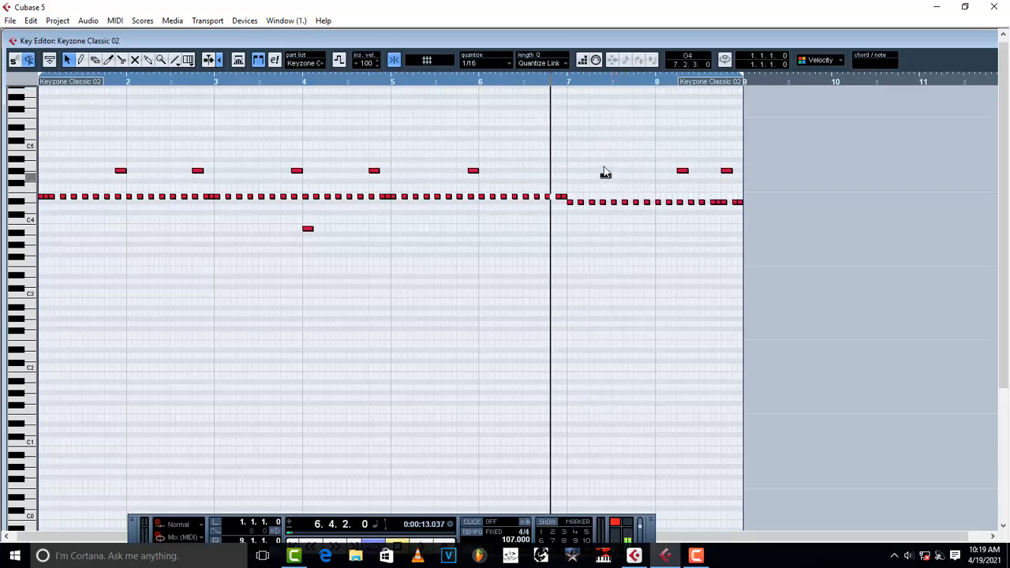
{"action": "left_click_drag", "start_coordinate": [604, 175], "coordinate": [604, 166]}
{"action": "key", "text": "space"}
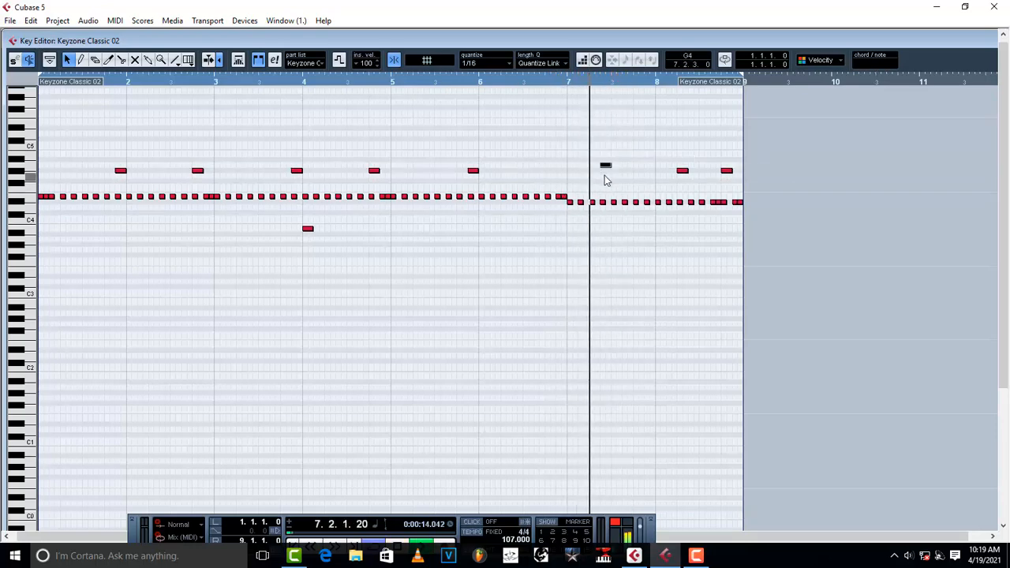
{"action": "key", "text": "space"}
{"action": "left_click_drag", "start_coordinate": [606, 168], "coordinate": [609, 184]}
{"action": "key", "text": "space"}
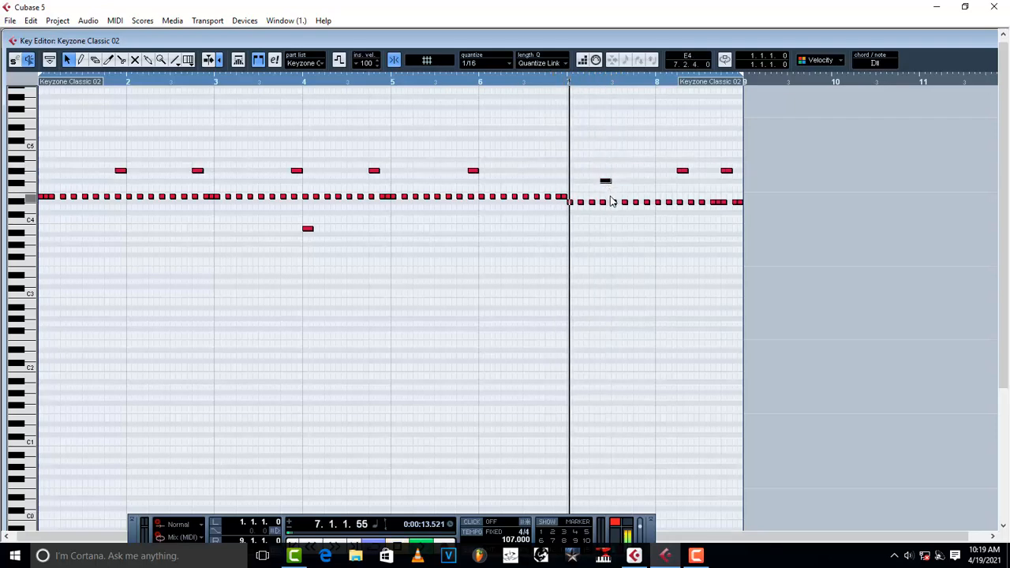
{"action": "key", "text": "space"}
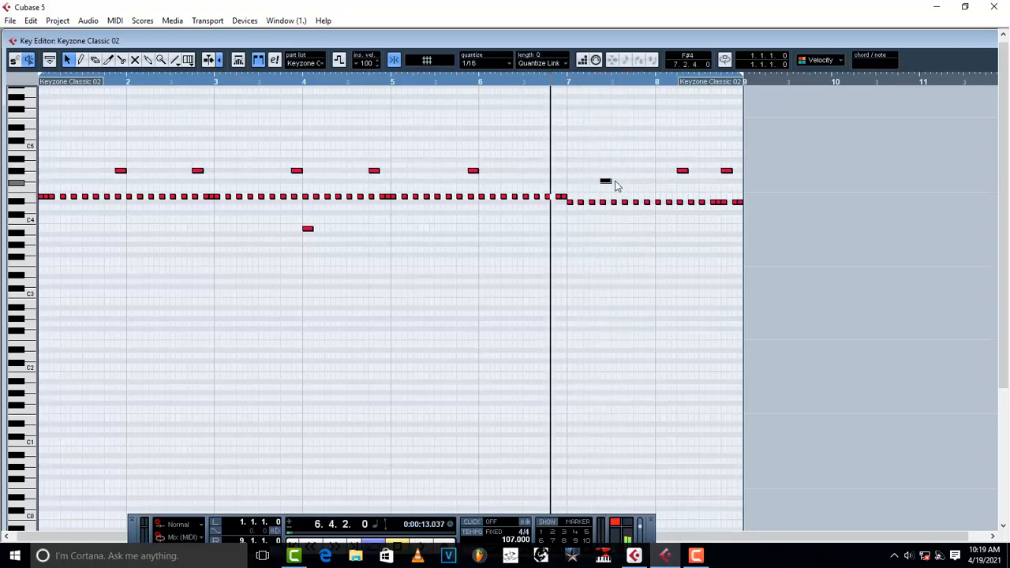
{"action": "left_click_drag", "start_coordinate": [606, 182], "coordinate": [617, 183]}
{"action": "key", "text": "space"}
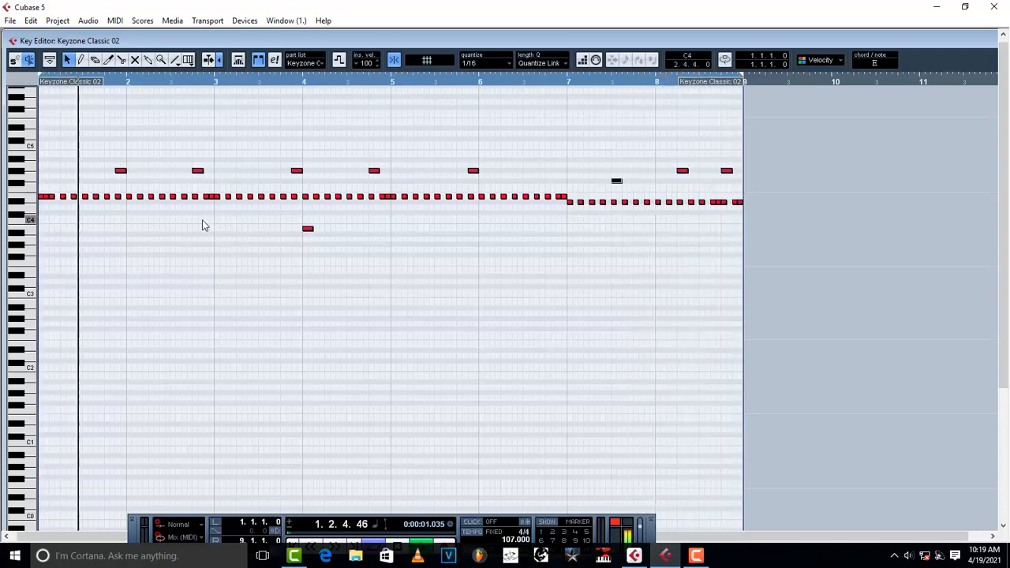
Step: Close the key editor and select the Arcade 04 track while the arrangement plays
{"action": "double_click", "coordinate": [738, 43]}
{"action": "key", "text": "space"}
{"action": "left_click", "coordinate": [1004, 21]}
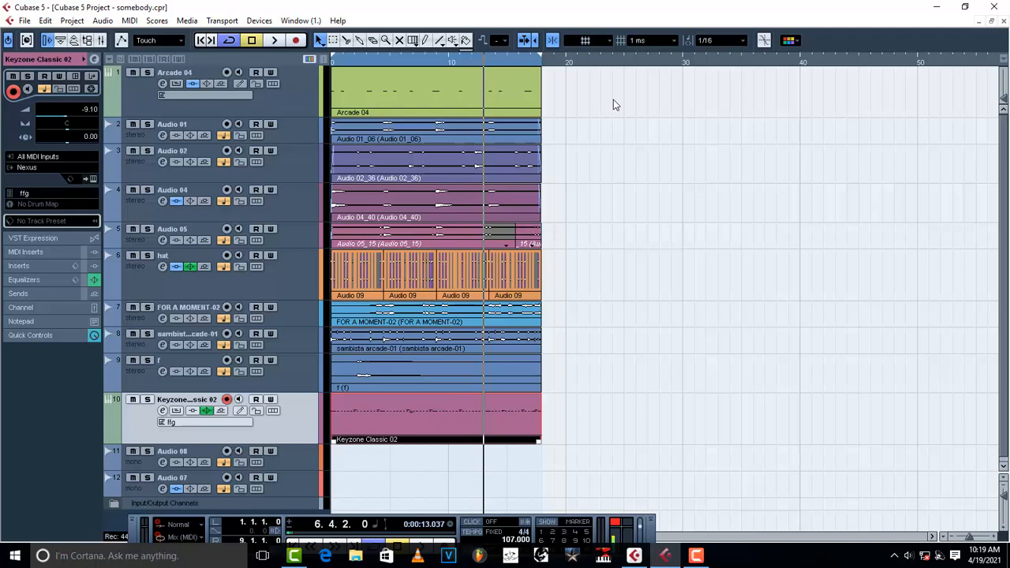
{"action": "key", "text": "space"}
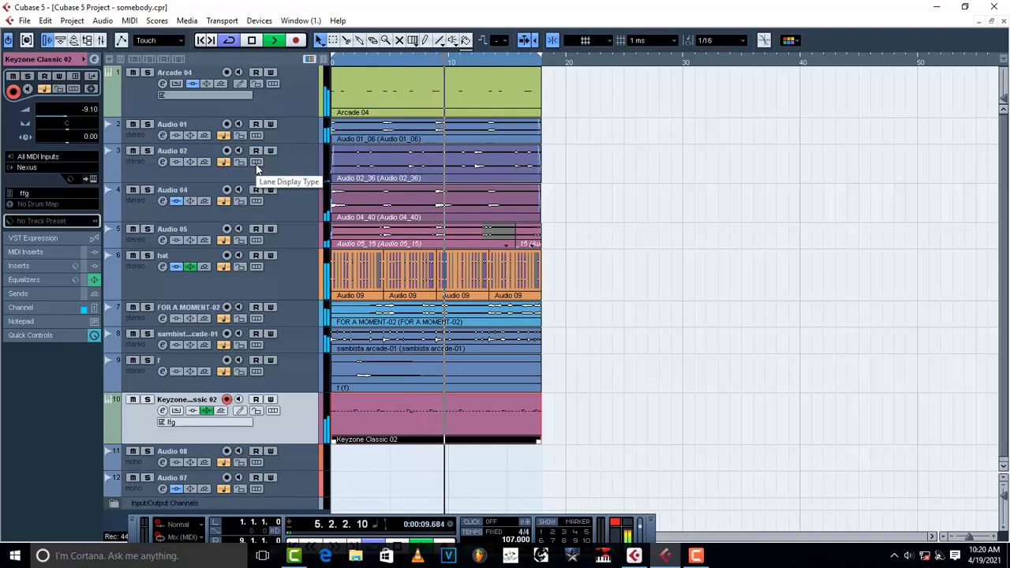
{"action": "left_click", "coordinate": [126, 96]}
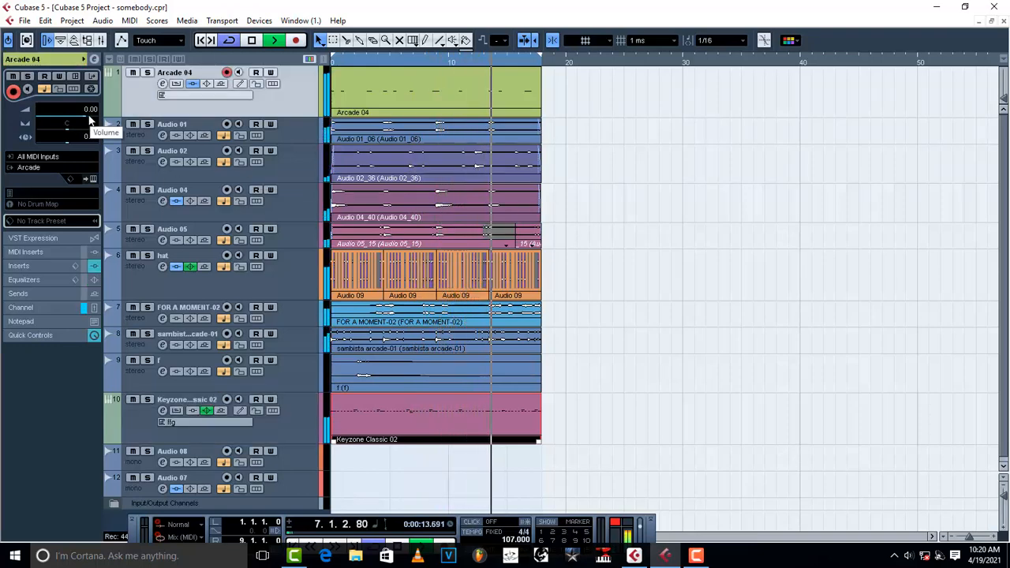
Step: Raise the Arcade 04 track's volume to 3.50 while auditioning the arrangement
{"action": "left_click_drag", "start_coordinate": [89, 120], "coordinate": [92, 120]}
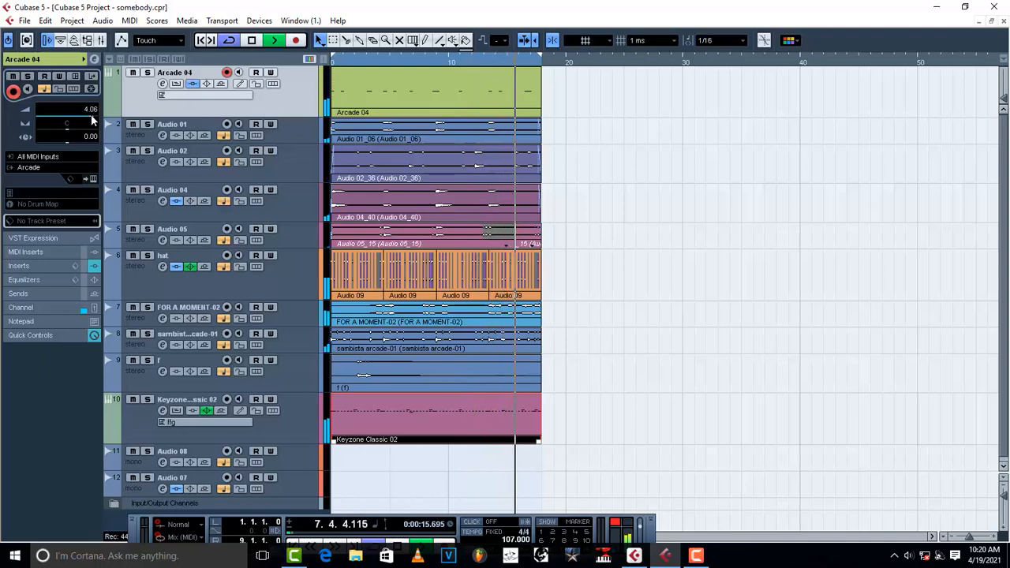
{"action": "left_click_drag", "start_coordinate": [91, 119], "coordinate": [90, 119]}
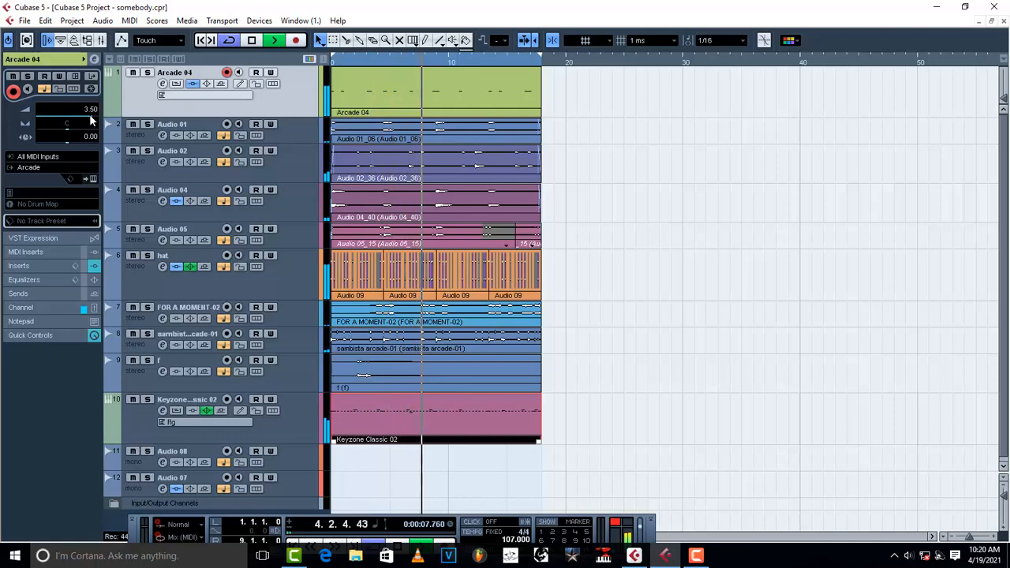
{"action": "key", "text": "space"}
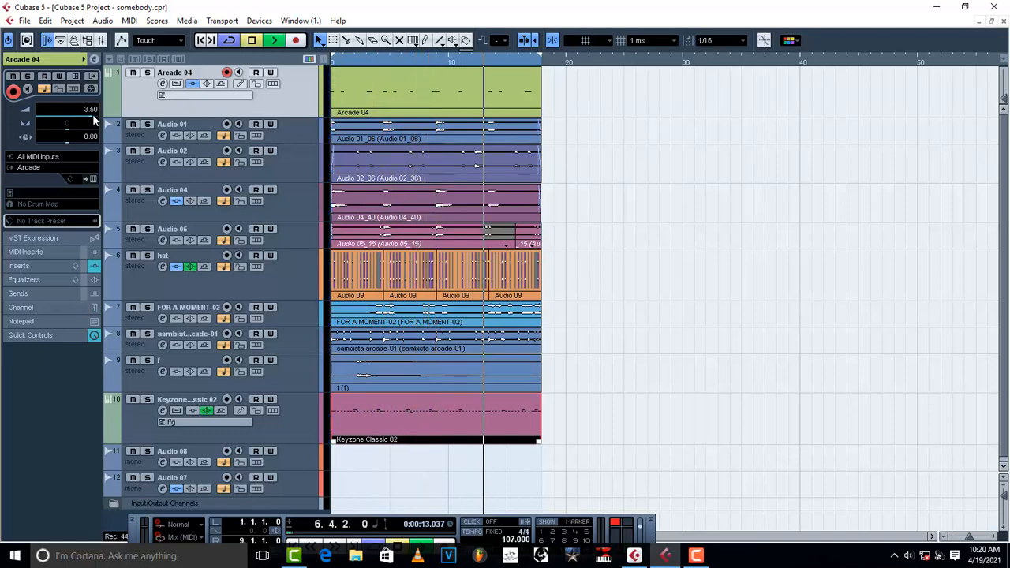
{"action": "key", "text": "space"}
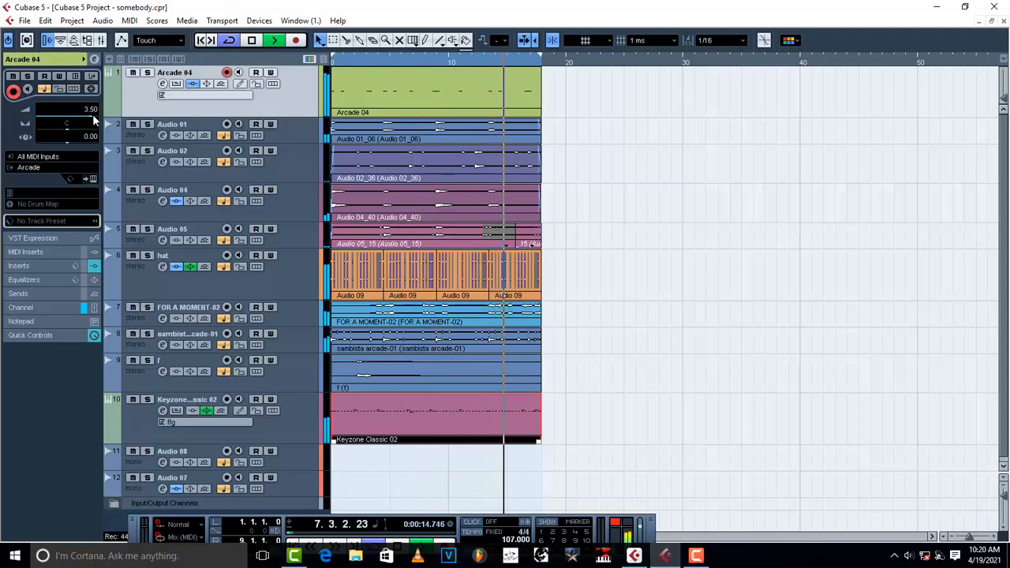
Step: Lower the Keyzone Classic 02 track's volume to -10.23, save the project and stop playback
{"action": "left_click", "coordinate": [285, 431]}
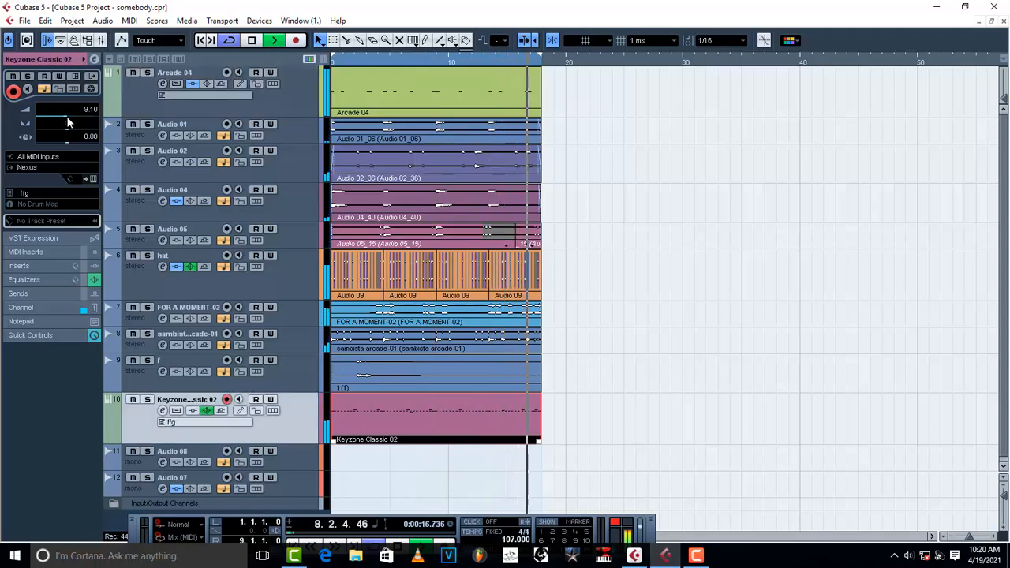
{"action": "scroll", "coordinate": [68, 121], "scroll_direction": "down", "scroll_amount": 4}
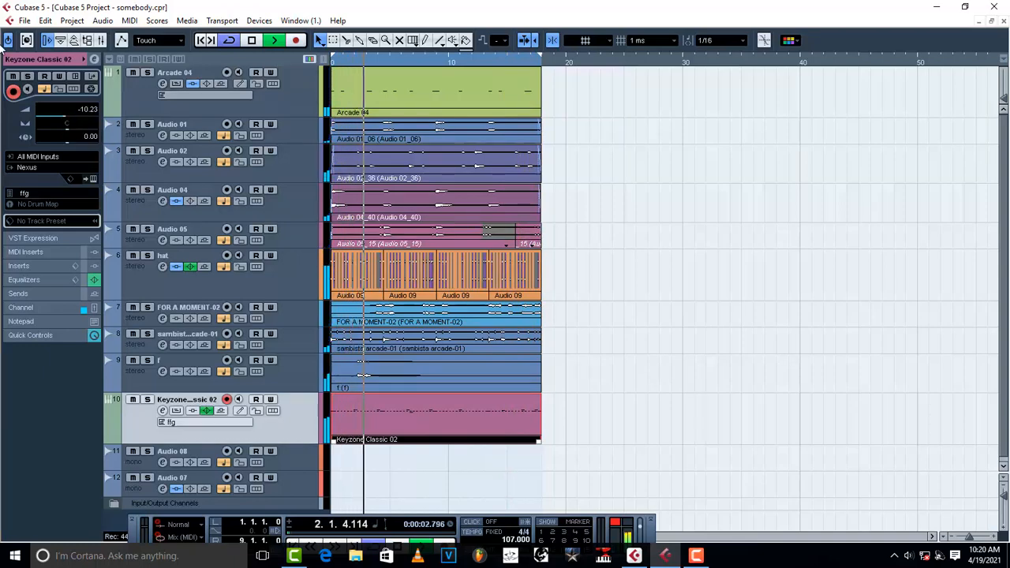
{"action": "left_click", "coordinate": [24, 20]}
{"action": "left_click", "coordinate": [47, 106]}
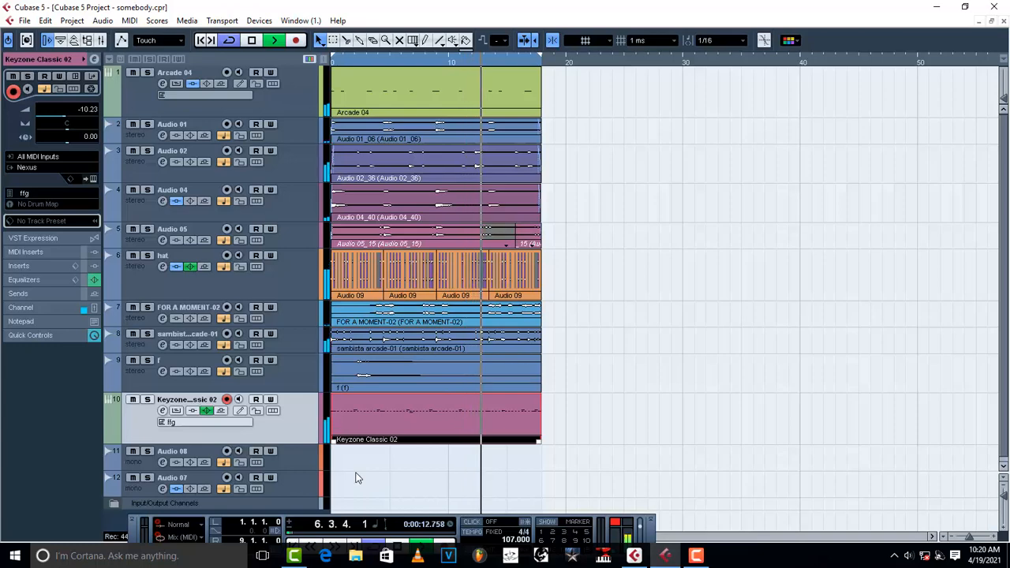
{"action": "key", "text": "space"}
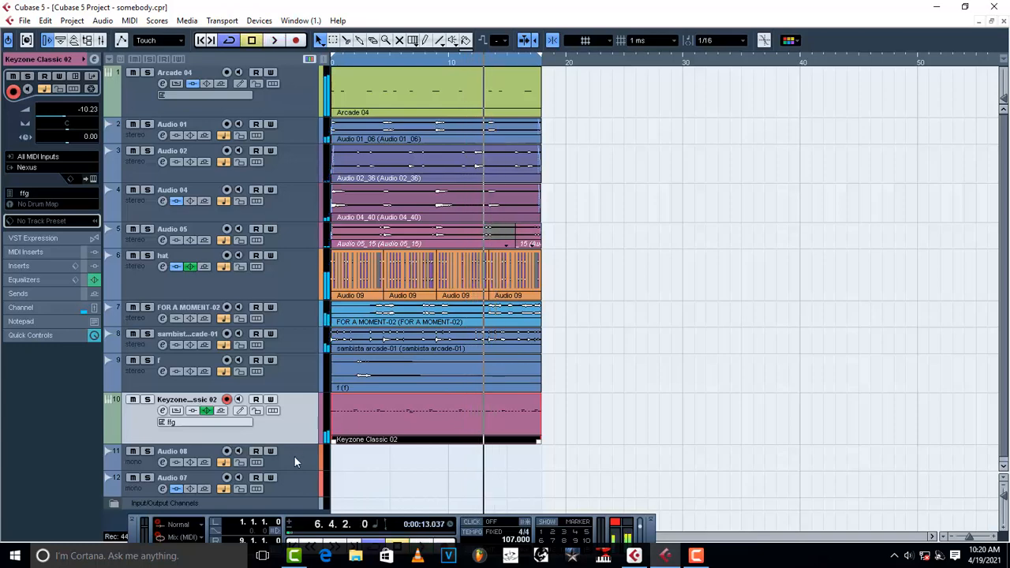
Step: Add an instrument track with Sonatina Violin - 32 and place it directly above the Audio 08 track
{"action": "left_click", "coordinate": [294, 456]}
{"action": "right_click", "coordinate": [295, 457]}
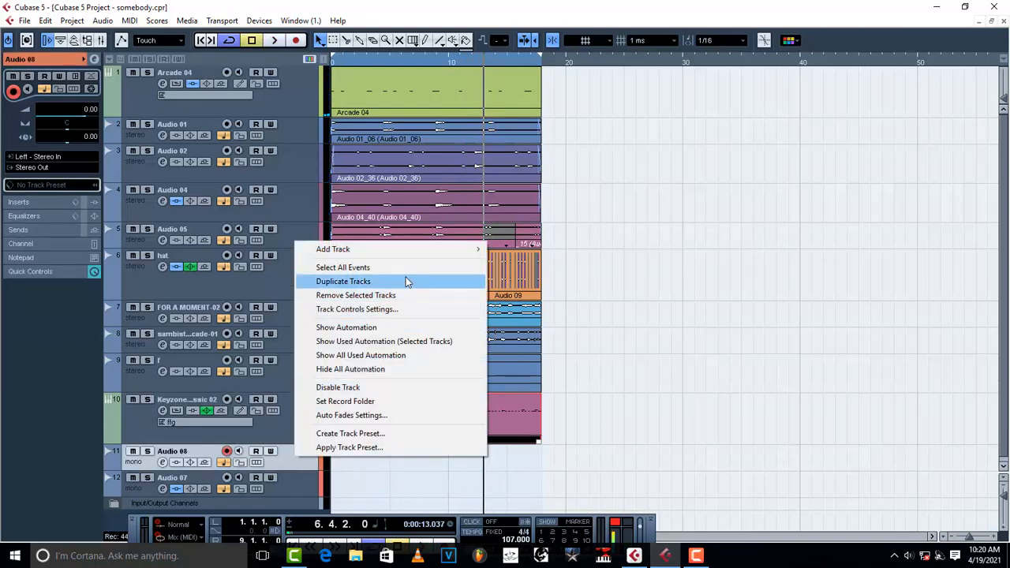
{"action": "mouse_move", "coordinate": [396, 259]}
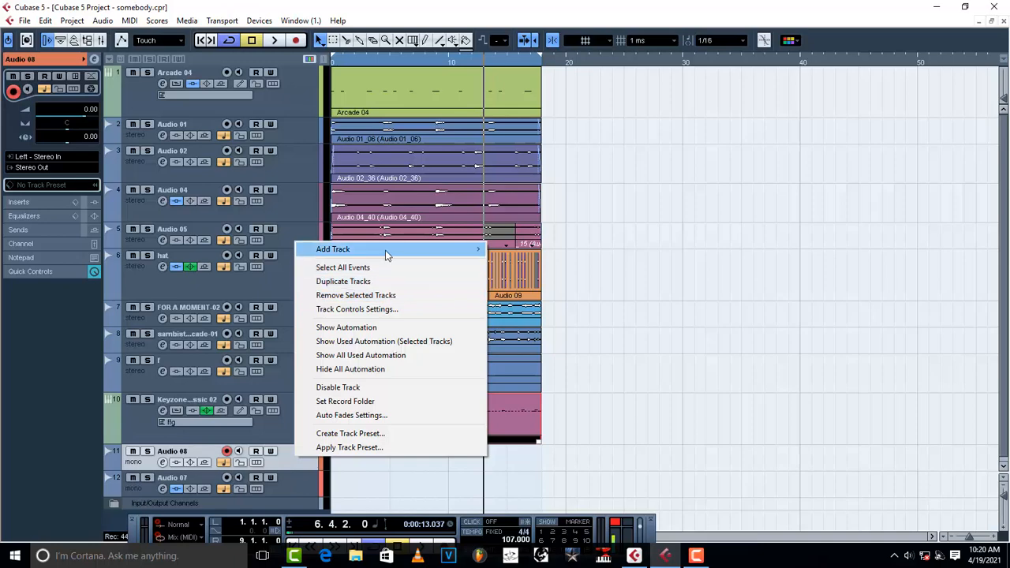
{"action": "mouse_move", "coordinate": [446, 253]}
{"action": "left_click", "coordinate": [554, 262]}
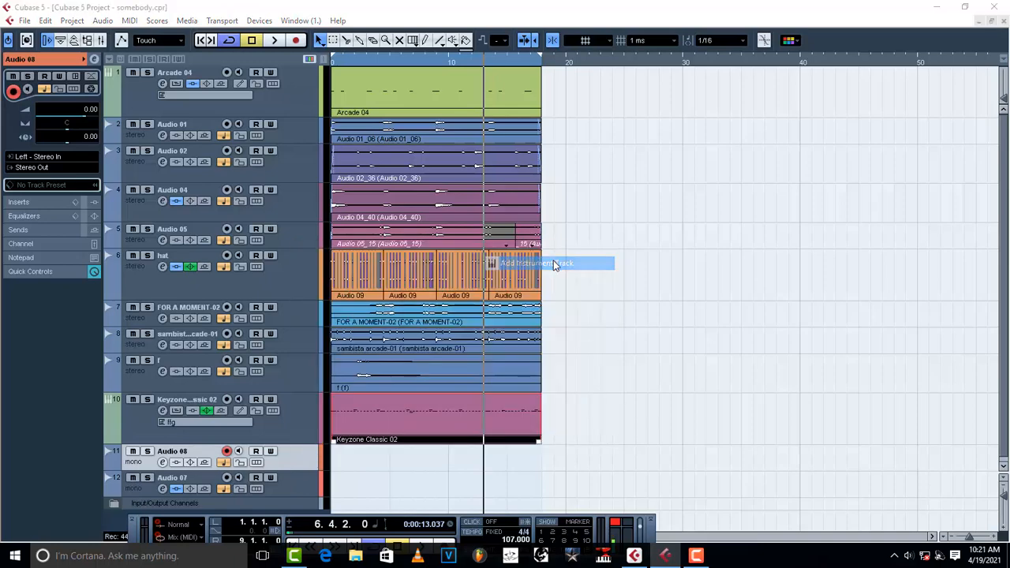
{"action": "left_click", "coordinate": [525, 287]}
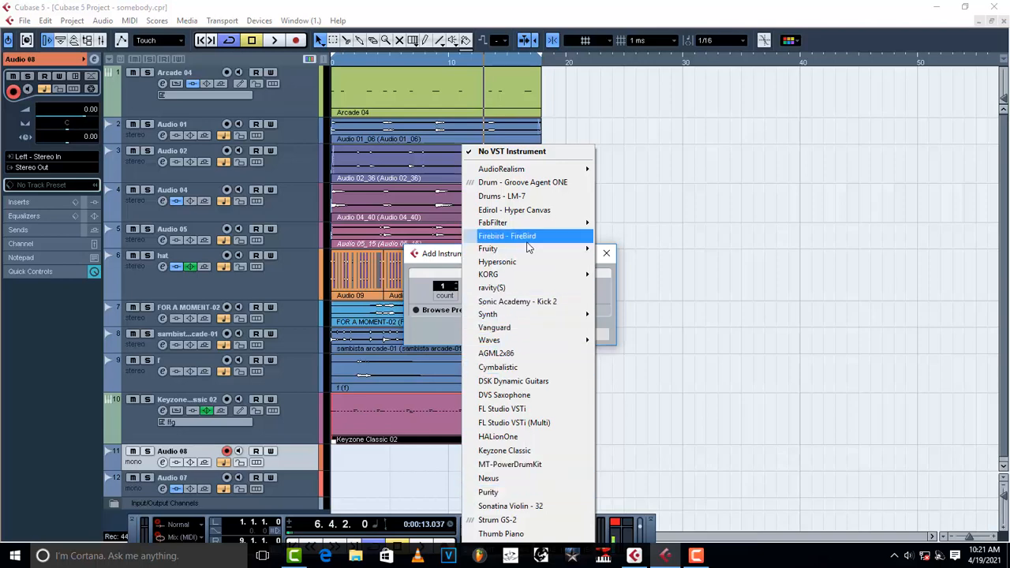
{"action": "mouse_move", "coordinate": [535, 345]}
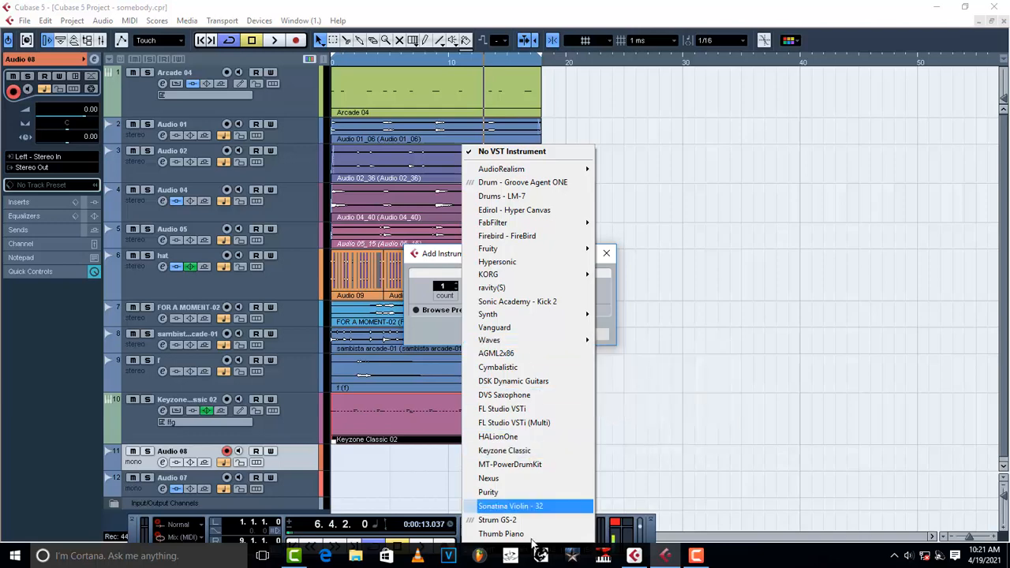
{"action": "left_click", "coordinate": [525, 506]}
{"action": "left_click", "coordinate": [526, 334]}
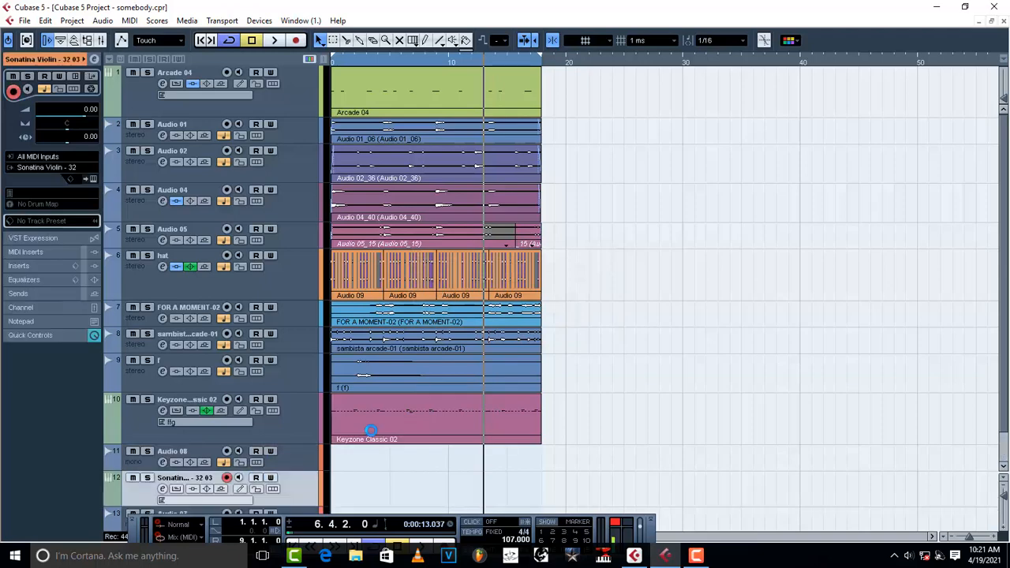
{"action": "scroll", "coordinate": [313, 463], "scroll_direction": "down", "scroll_amount": 2}
{"action": "left_click_drag", "start_coordinate": [303, 450], "coordinate": [307, 436]}
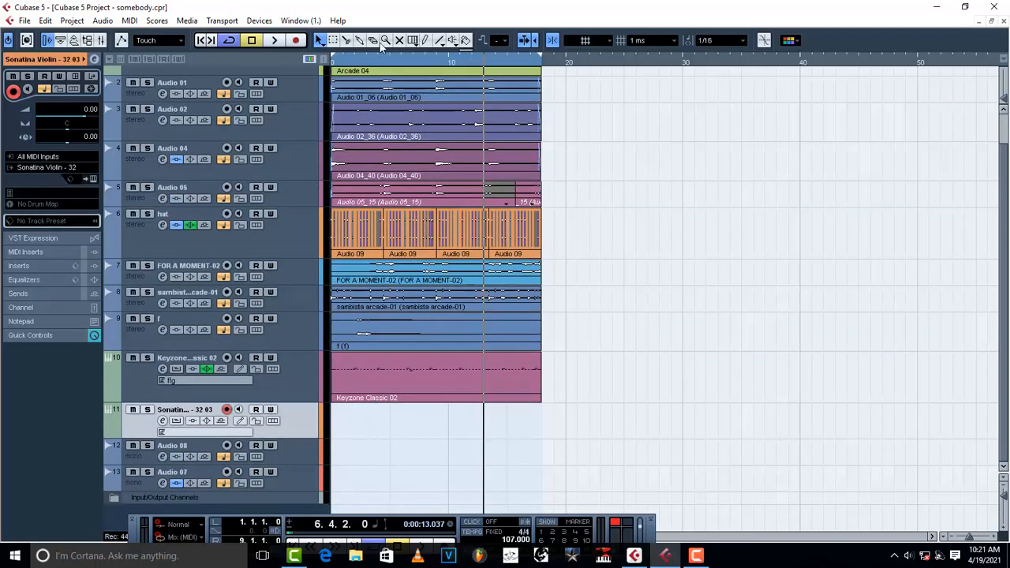
Step: Draw a part on the Sonatina Violin track, trim its end to match the other tracks' parts and open it in the key editor
{"action": "left_click", "coordinate": [425, 40]}
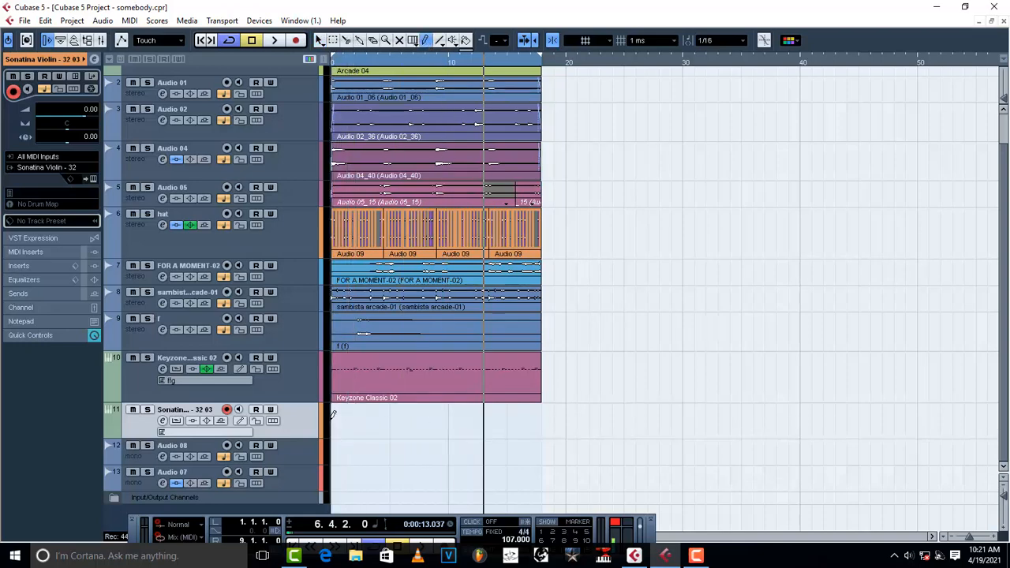
{"action": "left_click_drag", "start_coordinate": [330, 420], "coordinate": [547, 420]}
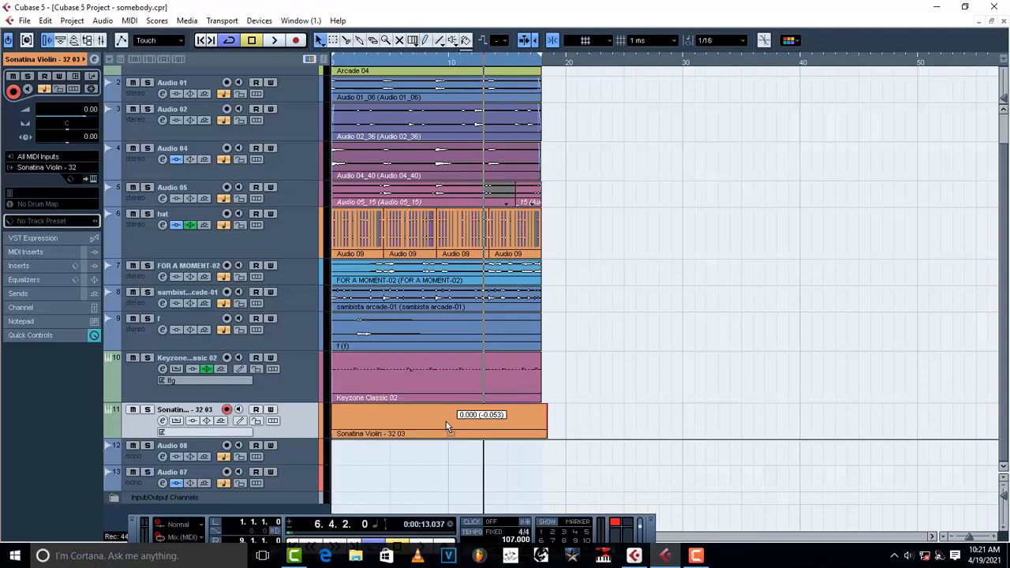
{"action": "left_click_drag", "start_coordinate": [547, 436], "coordinate": [541, 435]}
{"action": "right_click", "coordinate": [610, 68]}
{"action": "left_click", "coordinate": [625, 71]}
{"action": "double_click", "coordinate": [374, 419]}
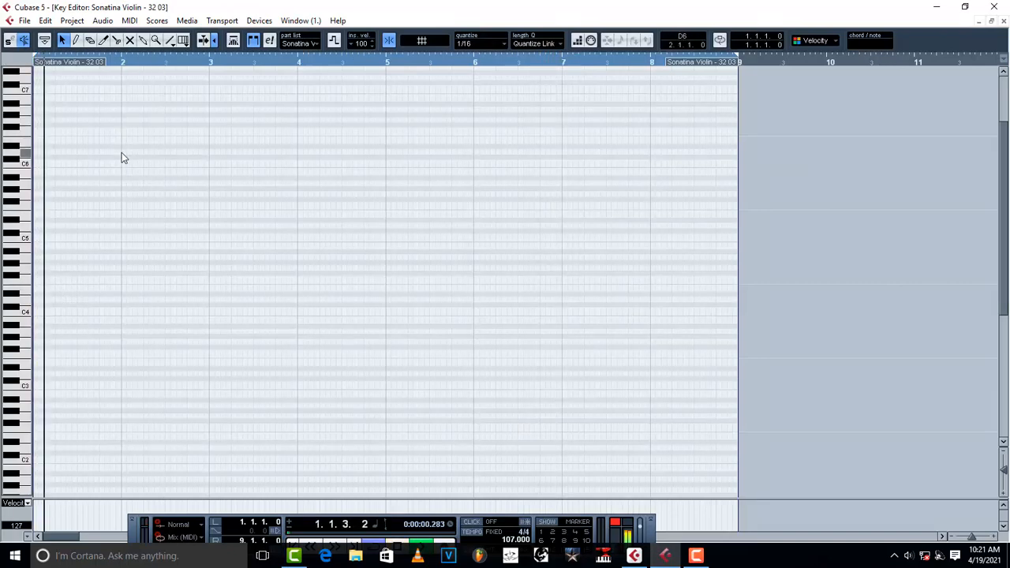
Step: Draw a violin note from bar 1 to bar 3, settle it on E4 and audition it
{"action": "left_click", "coordinate": [76, 40]}
{"action": "left_click_drag", "start_coordinate": [39, 277], "coordinate": [77, 278]}
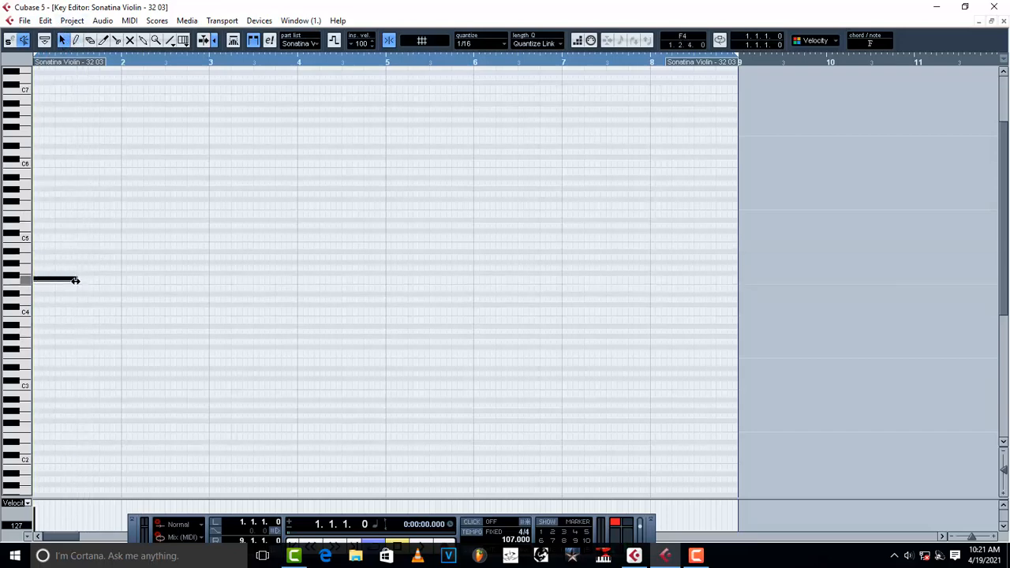
{"action": "left_click_drag", "start_coordinate": [75, 283], "coordinate": [210, 290]}
{"action": "key", "text": "space"}
{"action": "key", "text": "space"}
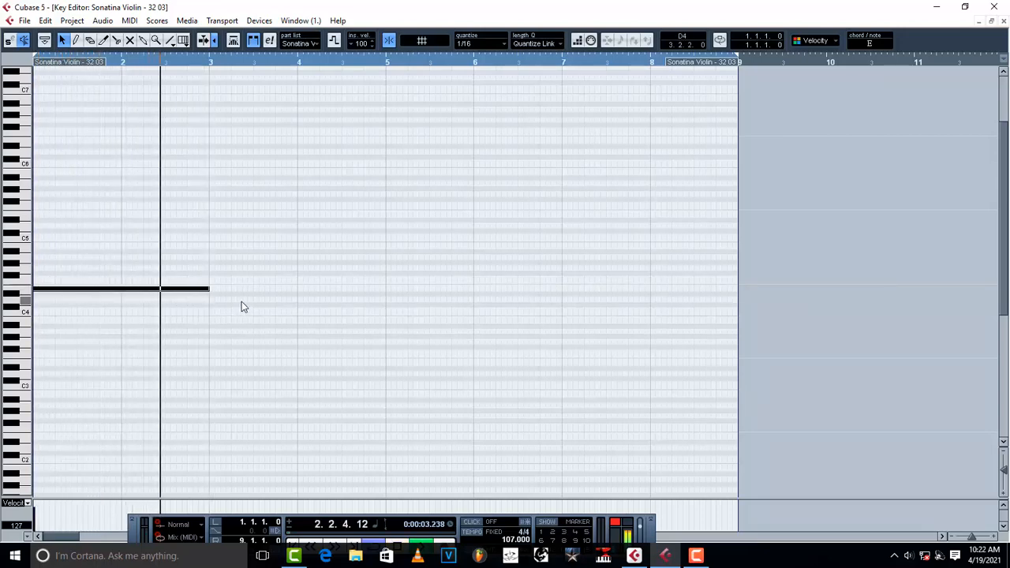
{"action": "key", "text": "space"}
{"action": "key", "text": "space"}
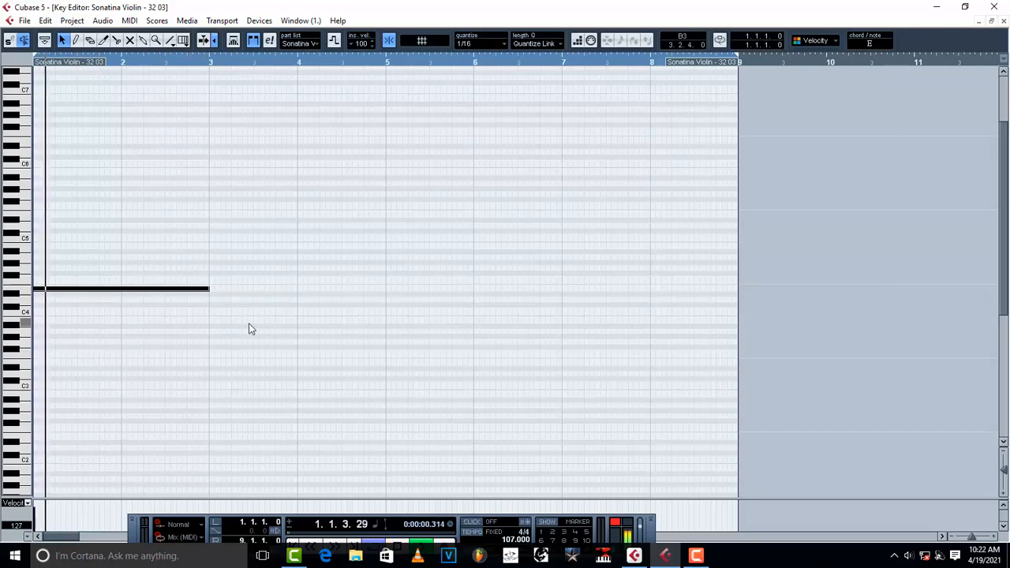
Step: Repeat the two-bar E4 note up to bar 9 and move the last copy, at bar 7, to D#4
{"action": "key", "text": "ctrl+d"}
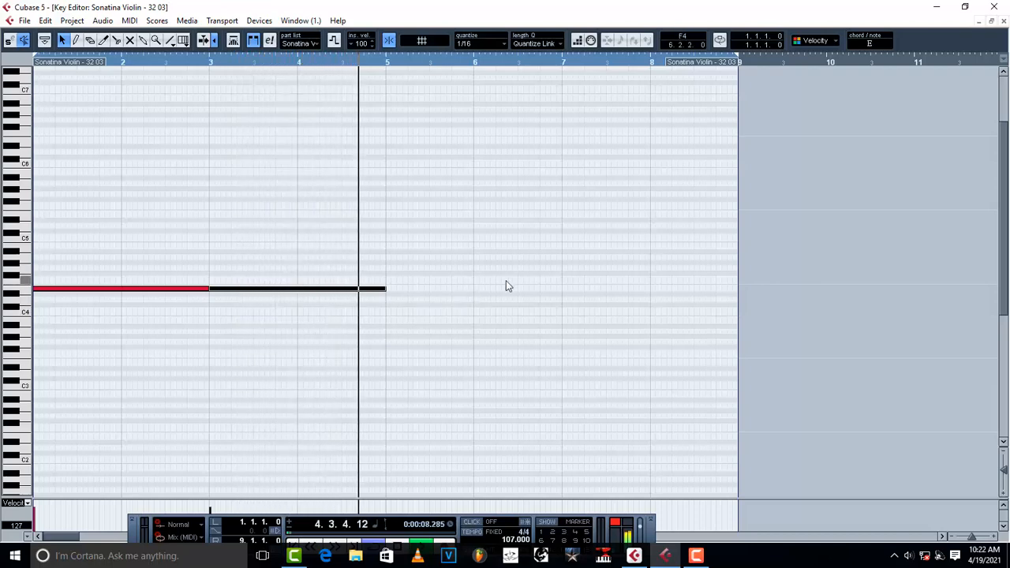
{"action": "key", "text": "ctrl+d"}
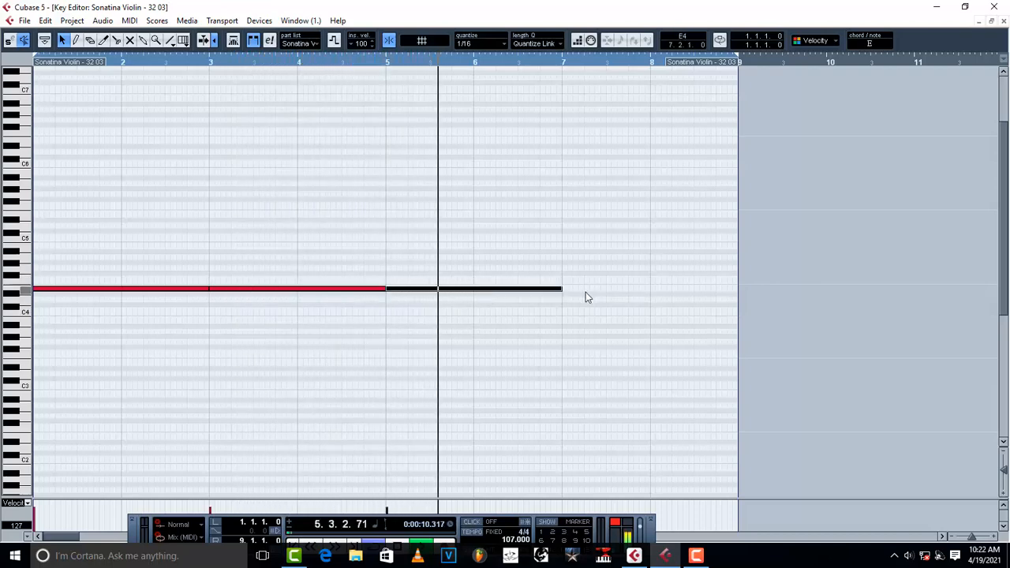
{"action": "key", "text": "ctrl+d"}
{"action": "key", "text": "space"}
{"action": "left_click_drag", "start_coordinate": [580, 297], "coordinate": [581, 303]}
Step: Duplicate the first E4 note, place the copy on B3 at bar 1 and audition the harmony
{"action": "left_click", "coordinate": [73, 289]}
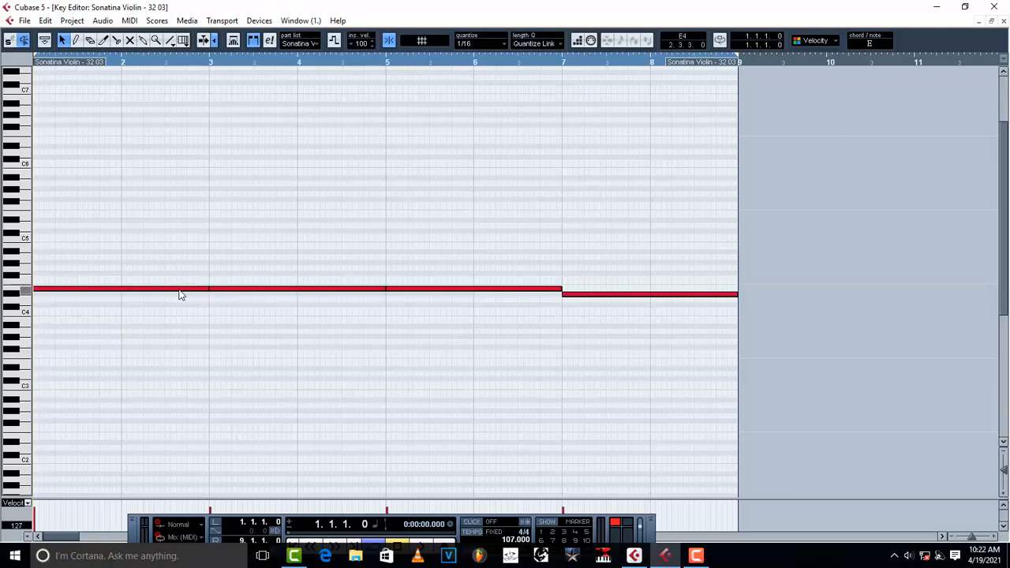
{"action": "left_click_drag", "start_coordinate": [174, 286], "coordinate": [140, 291]}
{"action": "key", "text": "ctrl+d"}
{"action": "left_click_drag", "start_coordinate": [222, 278], "coordinate": [42, 325]}
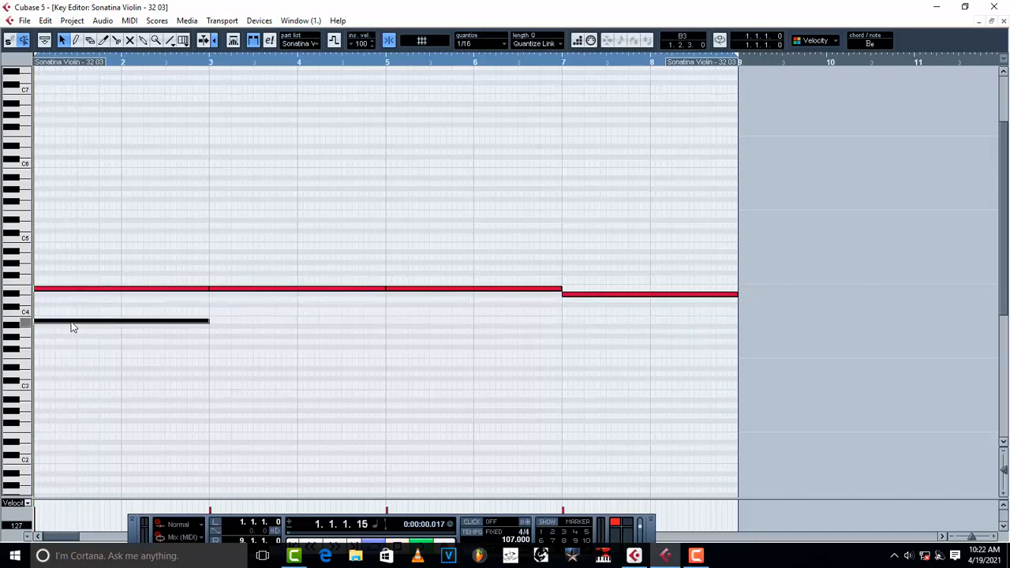
{"action": "key", "text": "space"}
{"action": "key", "text": "space"}
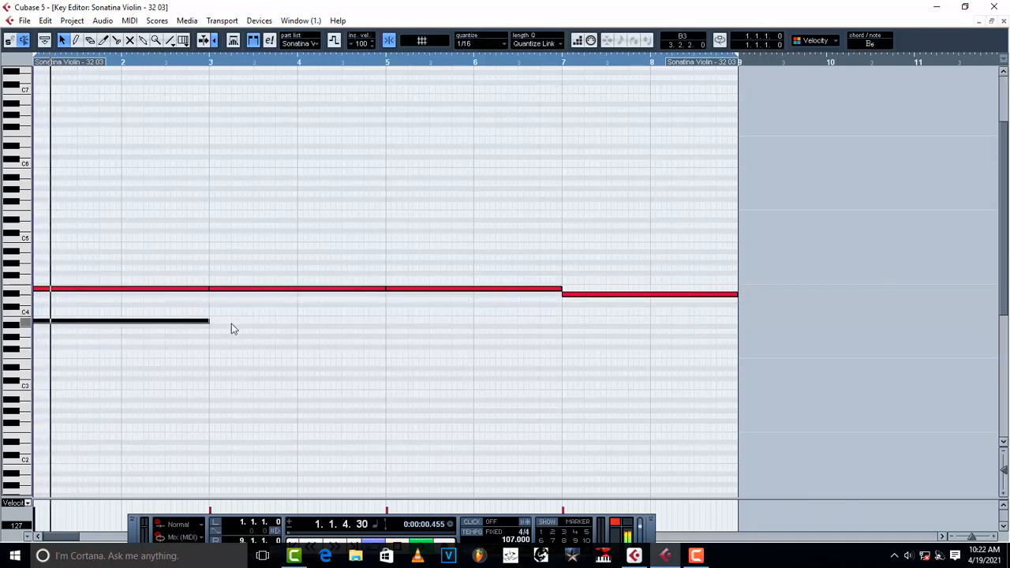
Step: Repeat the two-bar B3 note until it fills the part up to bar 9
{"action": "key", "text": "alt+d"}
{"action": "key", "text": "alt+d"}
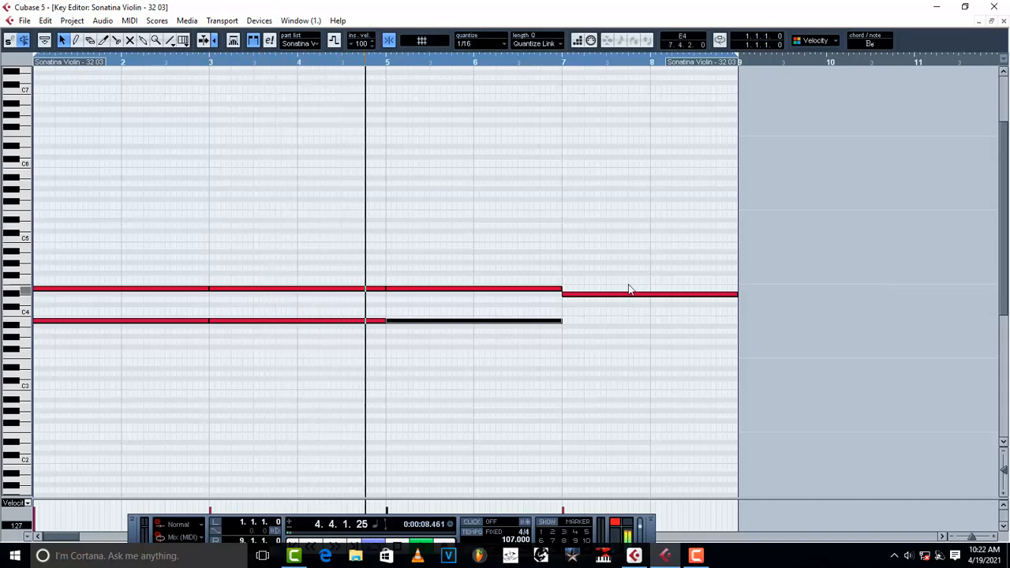
{"action": "key", "text": "space"}
{"action": "left_click", "coordinate": [576, 296]}
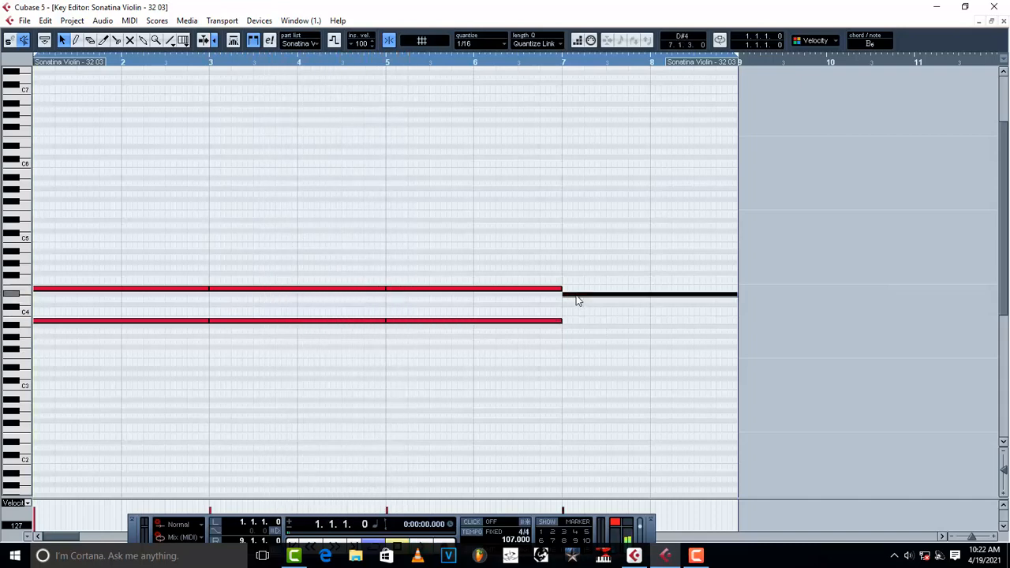
{"action": "left_click", "coordinate": [531, 324]}
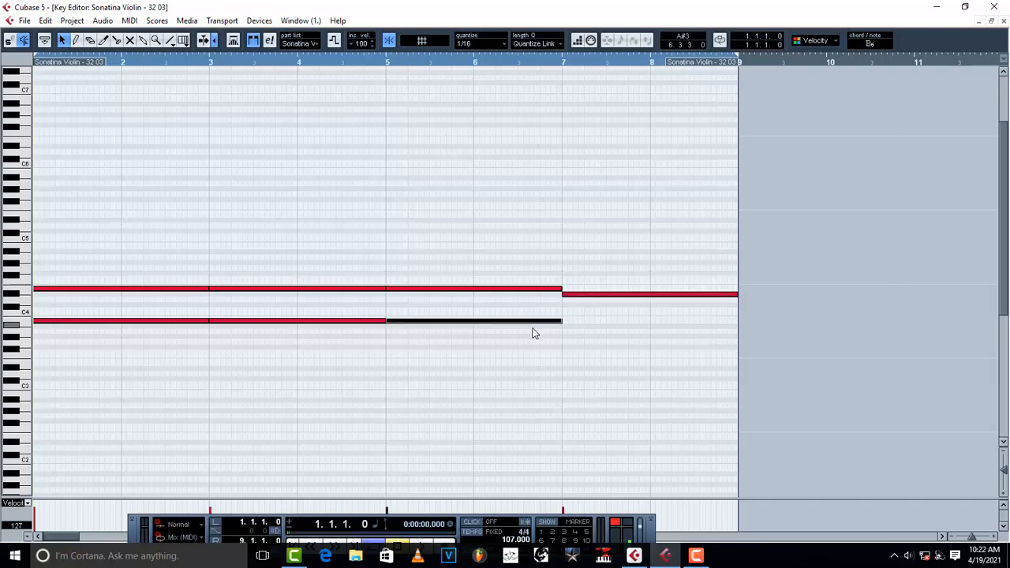
{"action": "key", "text": "alt+d"}
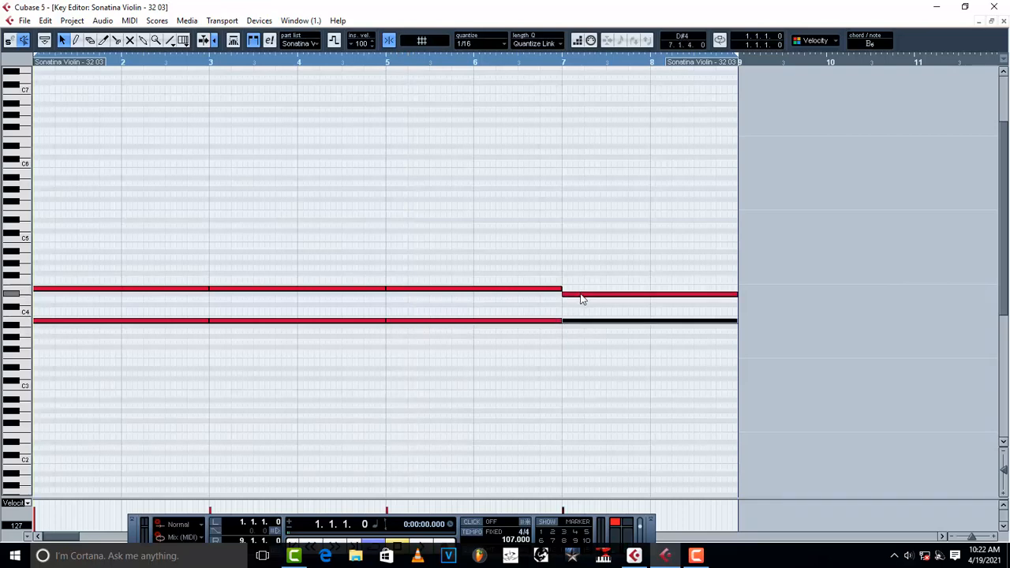
Step: Try the lower bar 7 violin note on A#3, A3 and G#3, auditioning the harmony at each pitch
{"action": "left_click", "coordinate": [582, 295]}
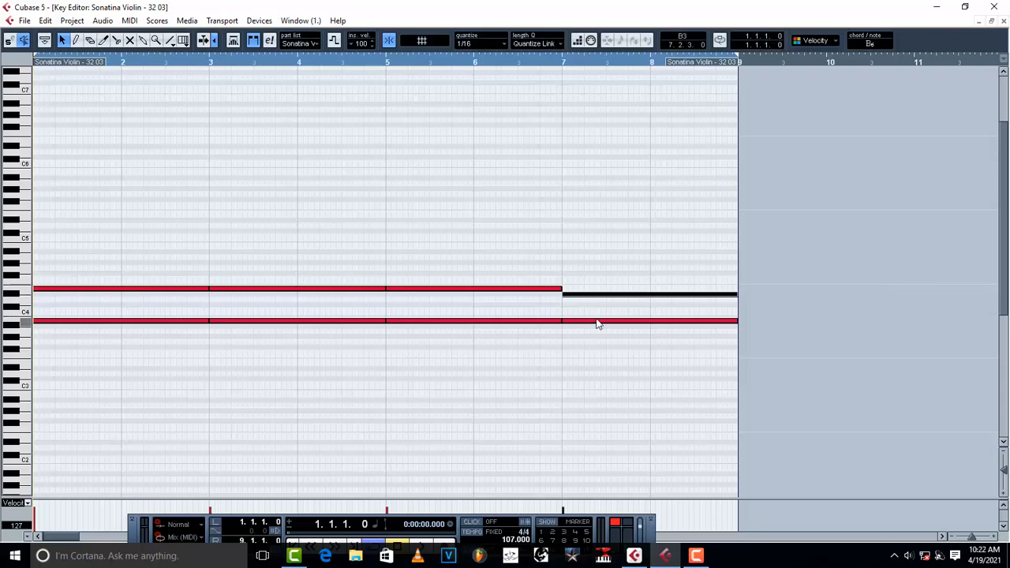
{"action": "key", "text": "space"}
{"action": "left_click_drag", "start_coordinate": [589, 322], "coordinate": [588, 328]}
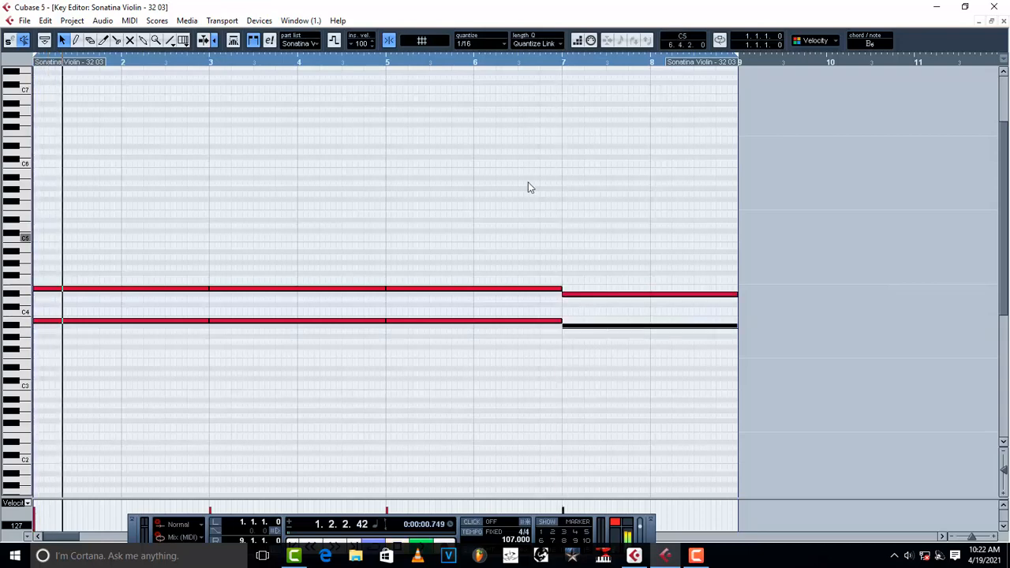
{"action": "left_click", "coordinate": [530, 62]}
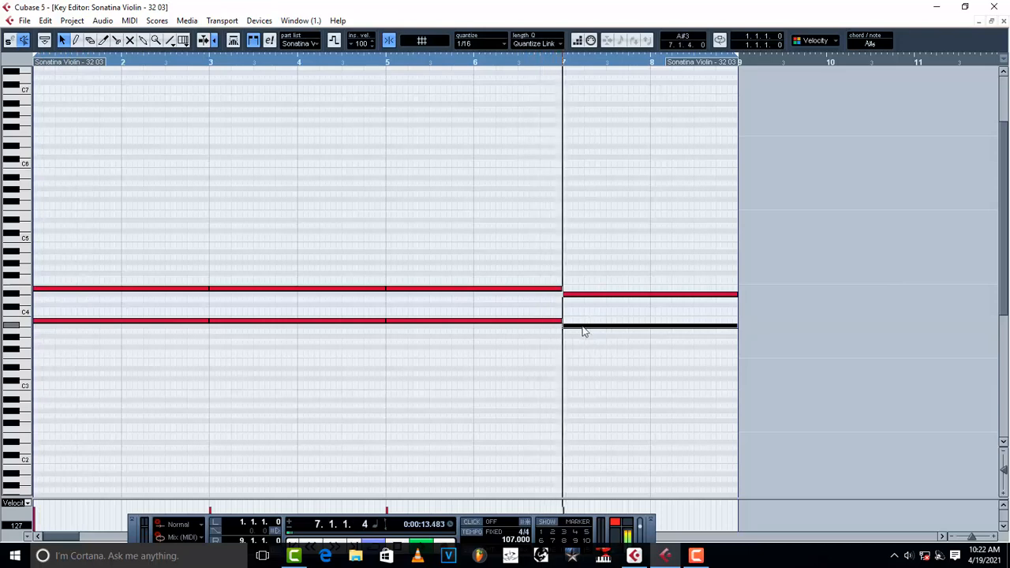
{"action": "key", "text": "space"}
{"action": "left_click_drag", "start_coordinate": [581, 333], "coordinate": [585, 338]}
{"action": "key", "text": "space"}
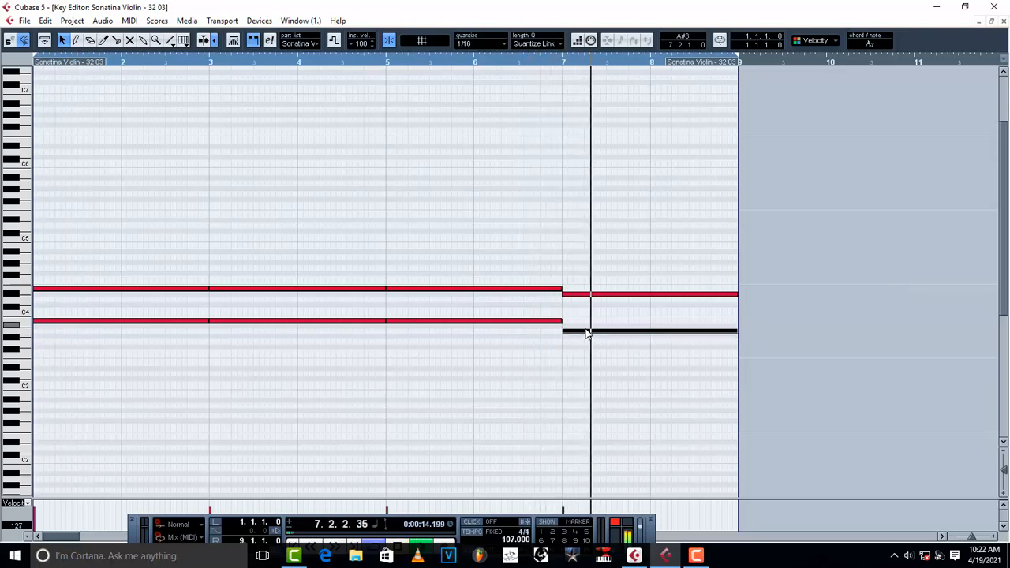
{"action": "key", "text": "space"}
{"action": "left_click_drag", "start_coordinate": [581, 341], "coordinate": [581, 345]}
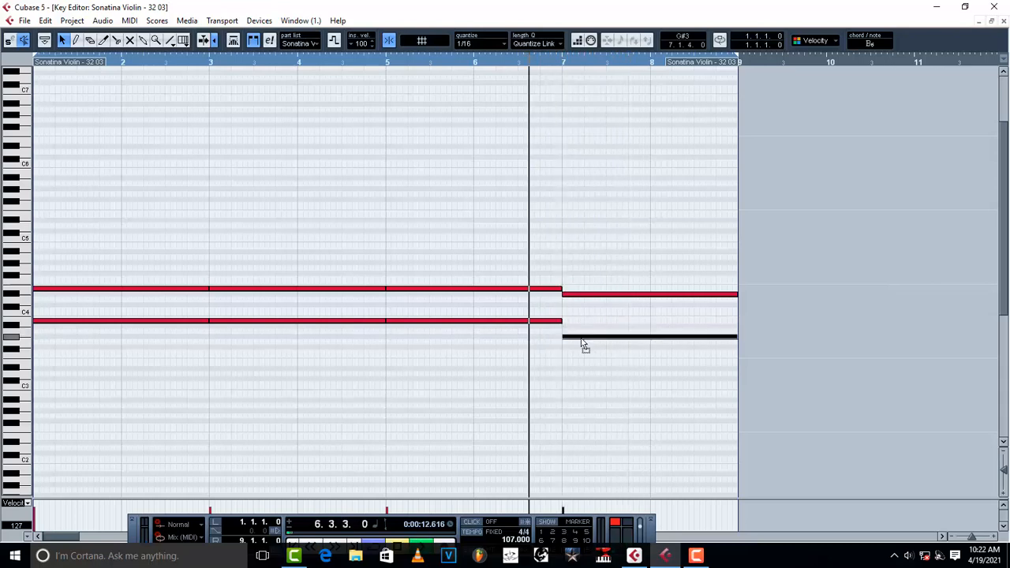
{"action": "key", "text": "space"}
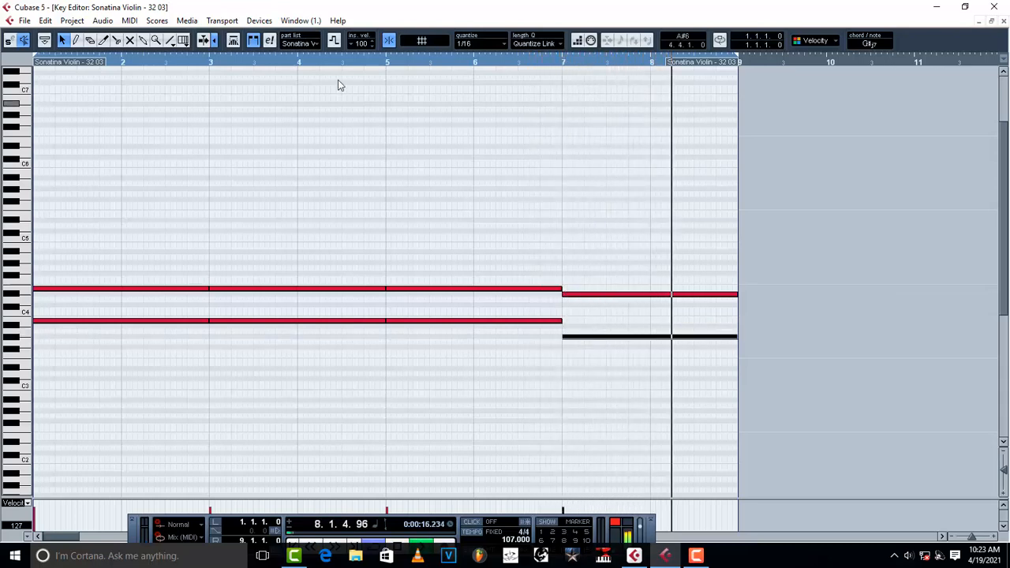
Step: Play the part from bar 5 and try lowering the bar 7 harmony note to G3
{"action": "left_click", "coordinate": [388, 63]}
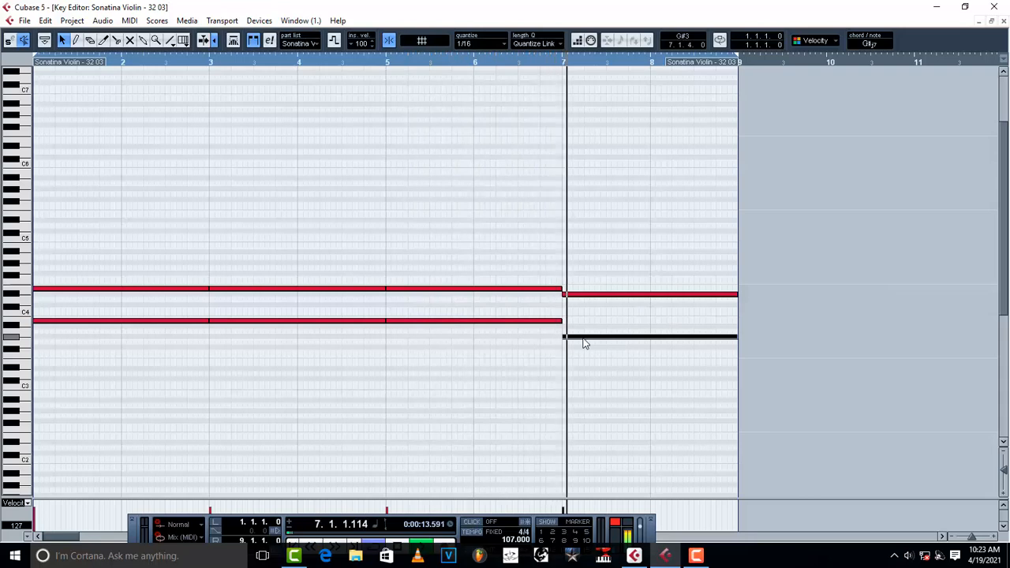
{"action": "key", "text": "space"}
{"action": "key", "text": "Down"}
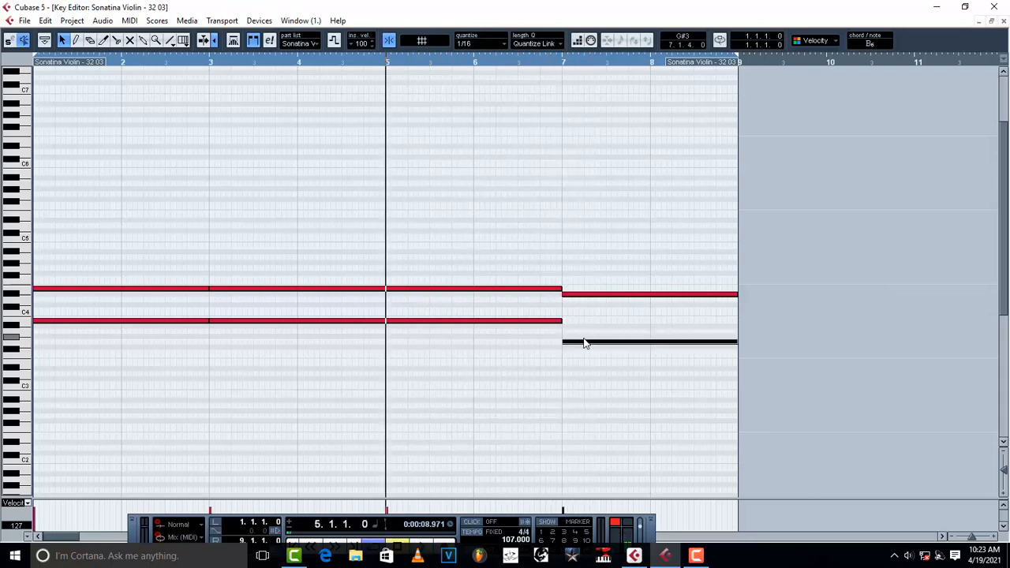
{"action": "key", "text": "space"}
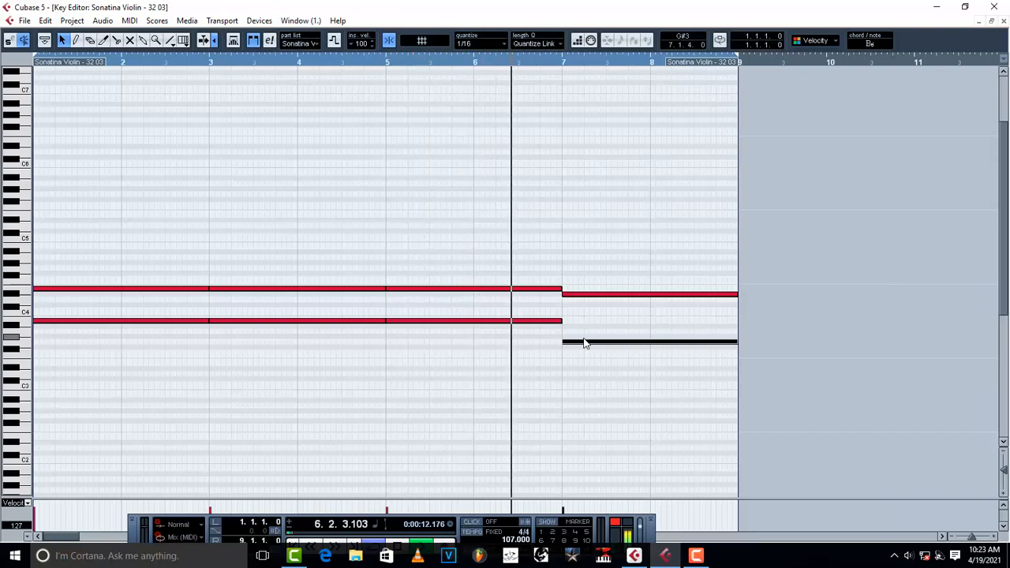
{"action": "key", "text": "space"}
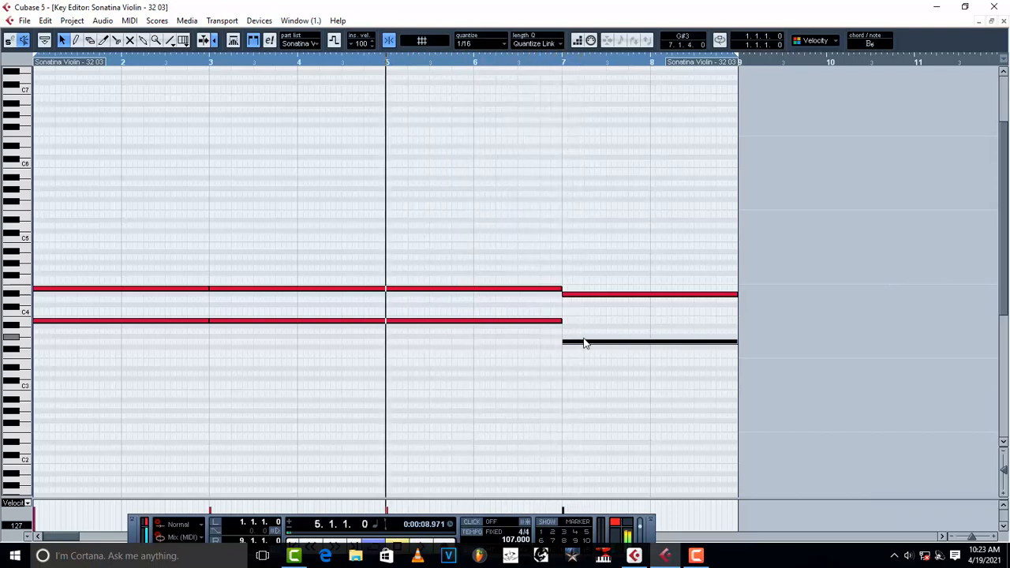
Step: Raise the lower bar 7 note back to B3 and audition it from bar 5
{"action": "key", "text": "Up"}
{"action": "key", "text": "Up"}
{"action": "key", "text": "Up"}
{"action": "key", "text": "Up"}
{"action": "key", "text": "space"}
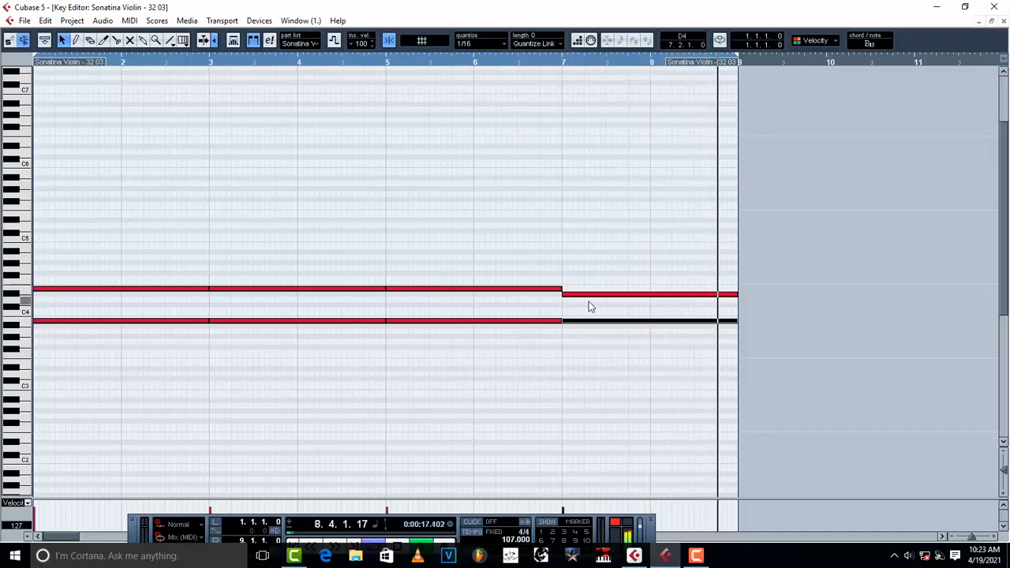
Step: Return to the project and try the Sonatina Violin instrument's 1st Violins Sustain and 1st Violins Sustain 2 groups during playback
{"action": "left_click", "coordinate": [1005, 22]}
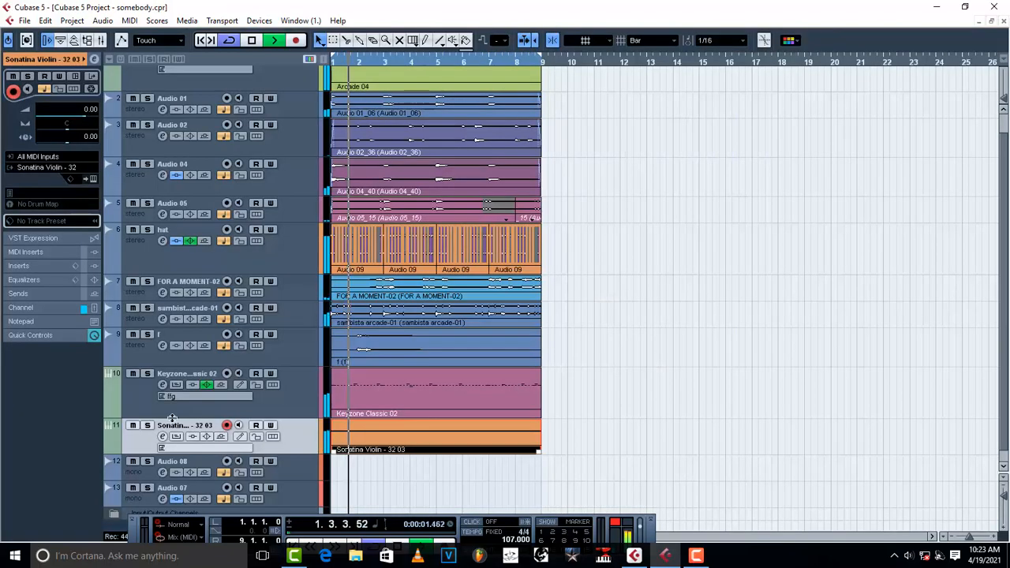
{"action": "left_click", "coordinate": [93, 179]}
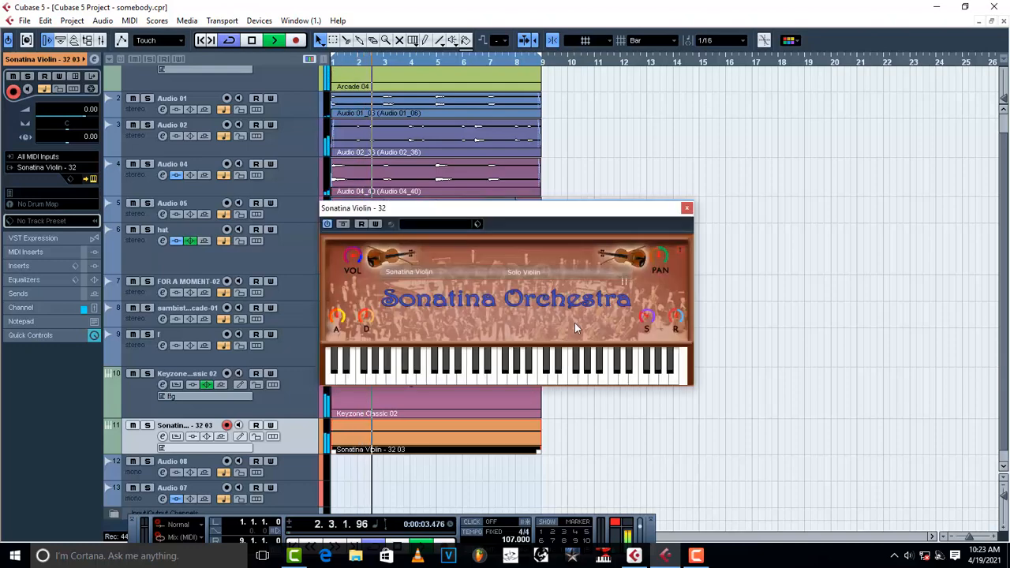
{"action": "left_click", "coordinate": [466, 275]}
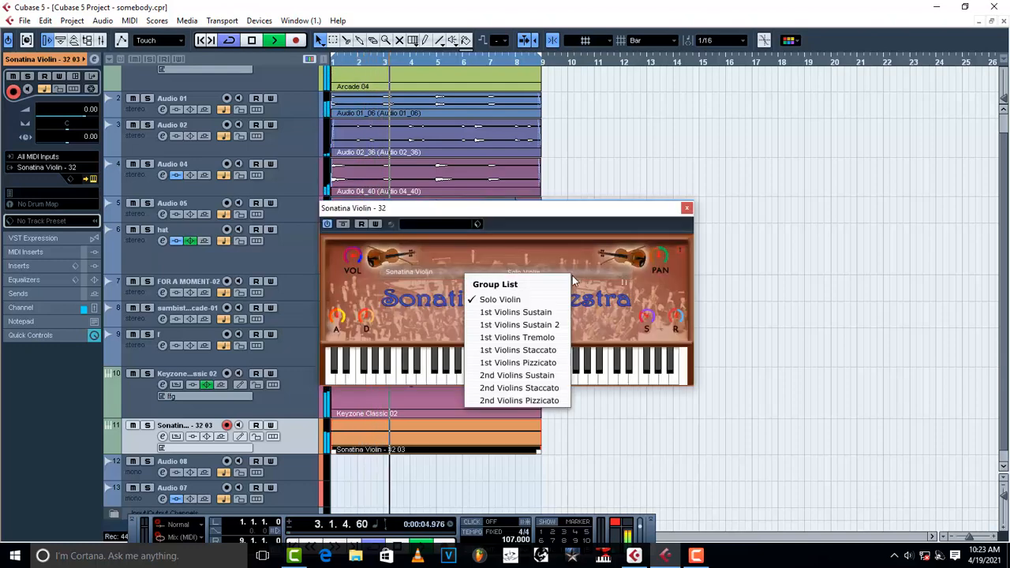
{"action": "left_click", "coordinate": [528, 315]}
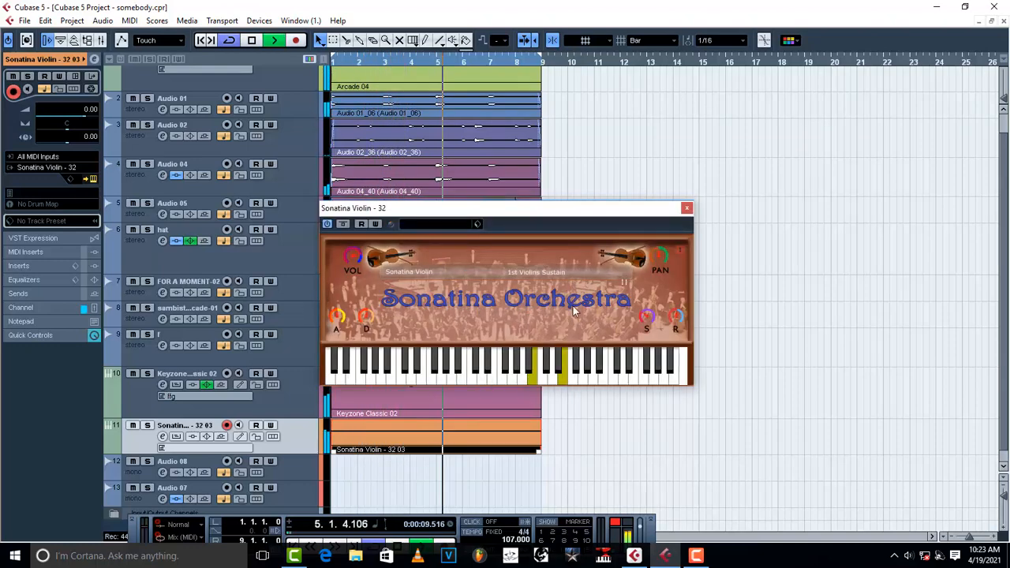
{"action": "left_click", "coordinate": [574, 277]}
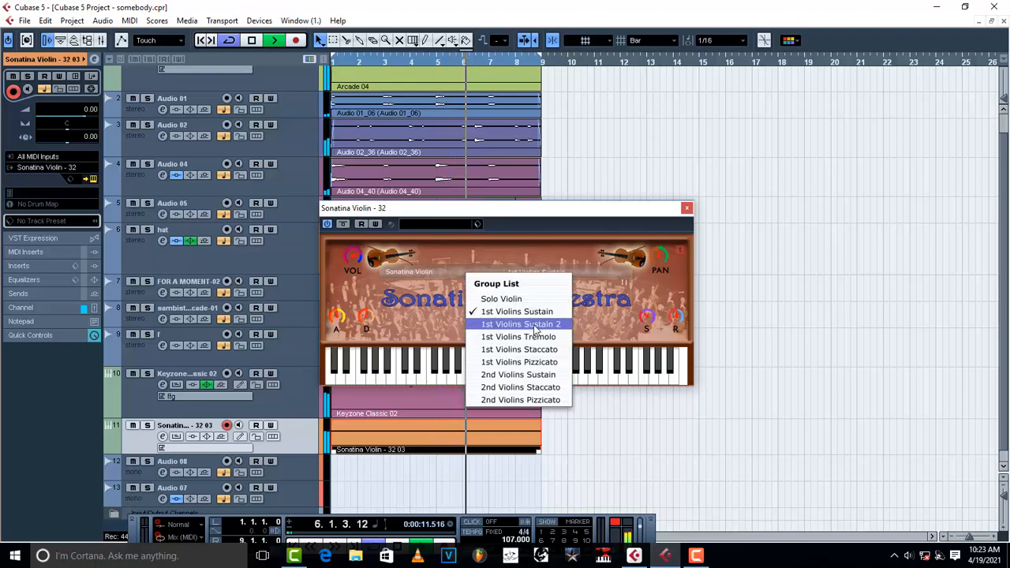
{"action": "left_click", "coordinate": [521, 326]}
{"action": "left_click", "coordinate": [686, 210]}
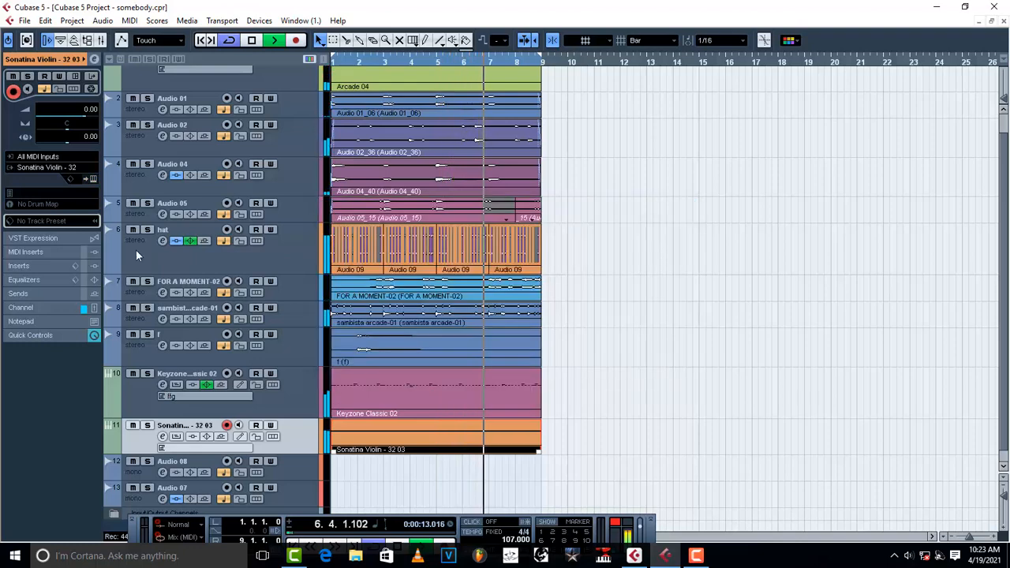
Step: Stop playback and switch the Sonatina Violin track's output instrument to Nexus
{"action": "key", "text": "space"}
{"action": "left_click", "coordinate": [38, 168]}
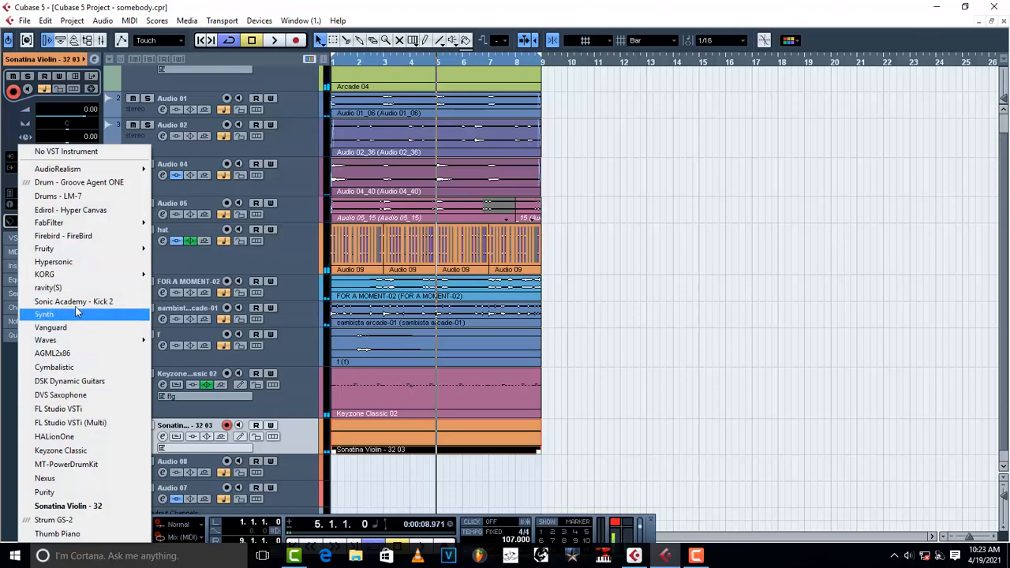
{"action": "left_click", "coordinate": [79, 478]}
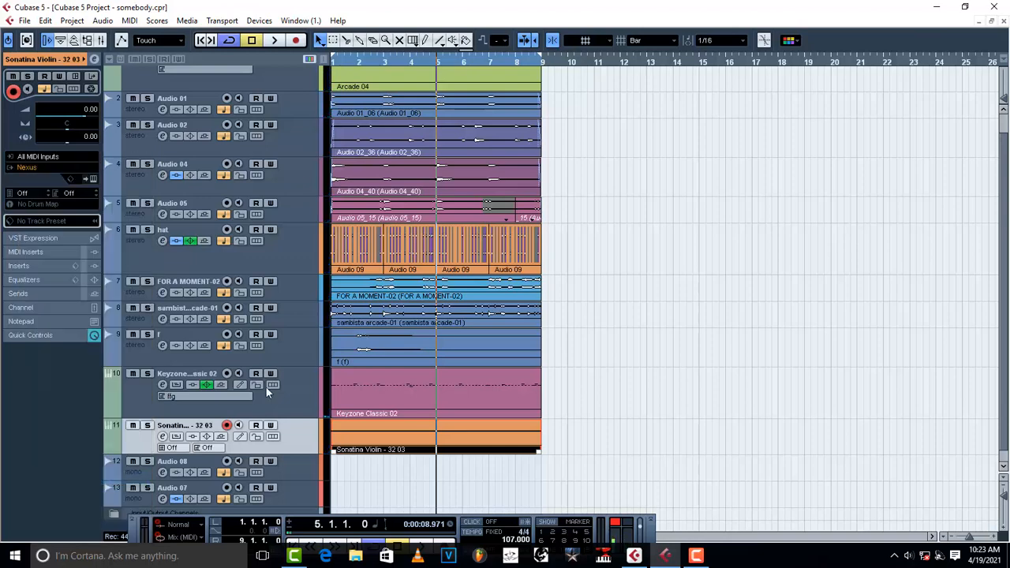
{"action": "key", "text": "space"}
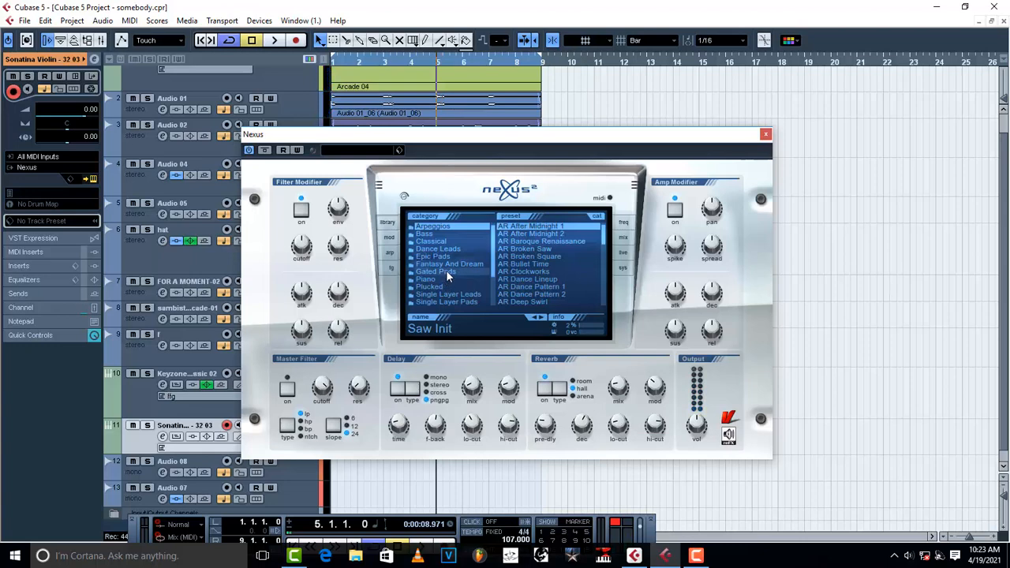
Step: Audition Nexus's Epic Pads presets one by one, from PD Airwave TranceSaws 2 to the one after PD Borellian Afterglow, and close the instrument
{"action": "left_click", "coordinate": [436, 256]}
{"action": "left_click", "coordinate": [526, 232]}
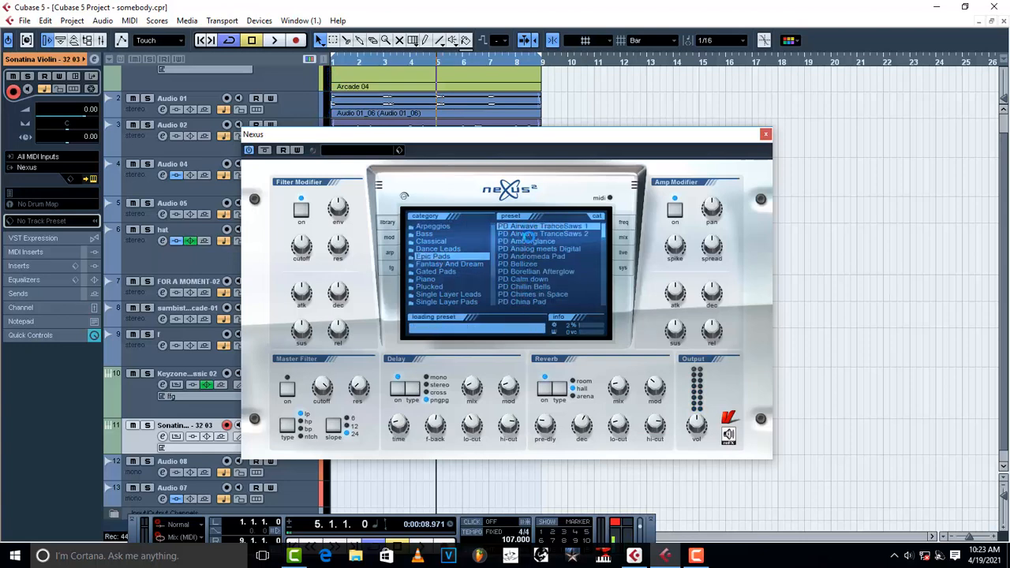
{"action": "left_click", "coordinate": [540, 317]}
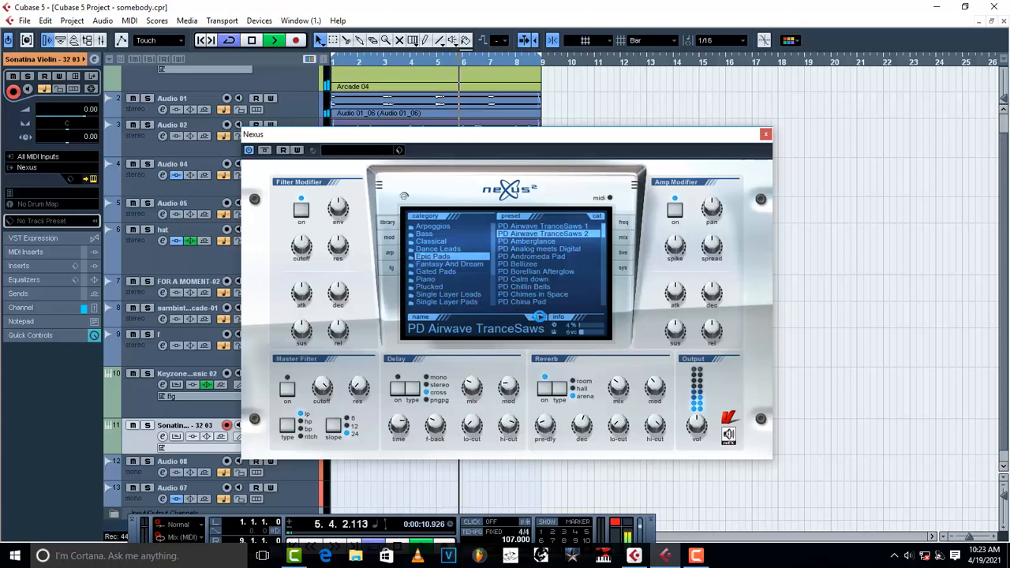
{"action": "left_click", "coordinate": [540, 316]}
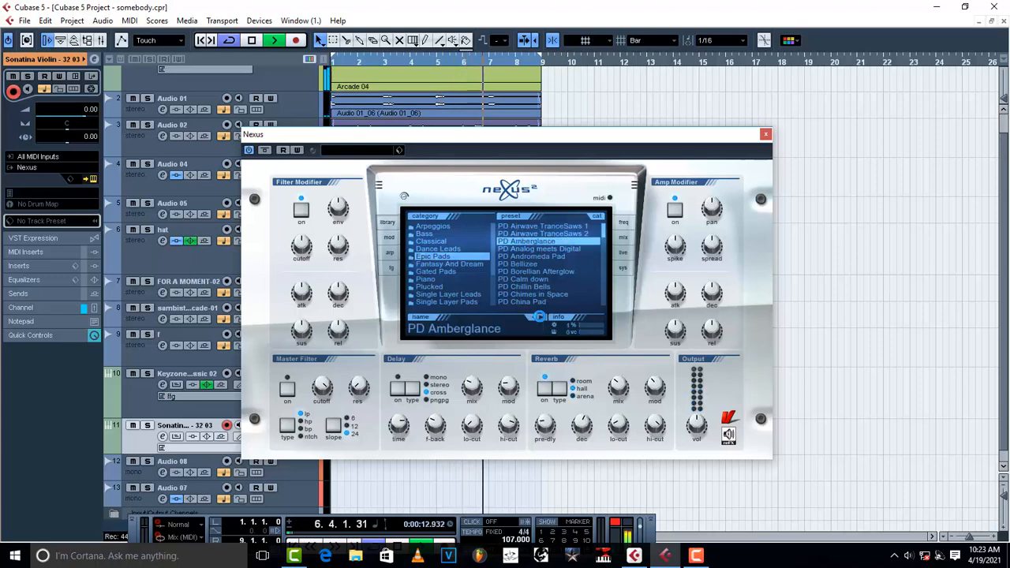
{"action": "left_click", "coordinate": [540, 317]}
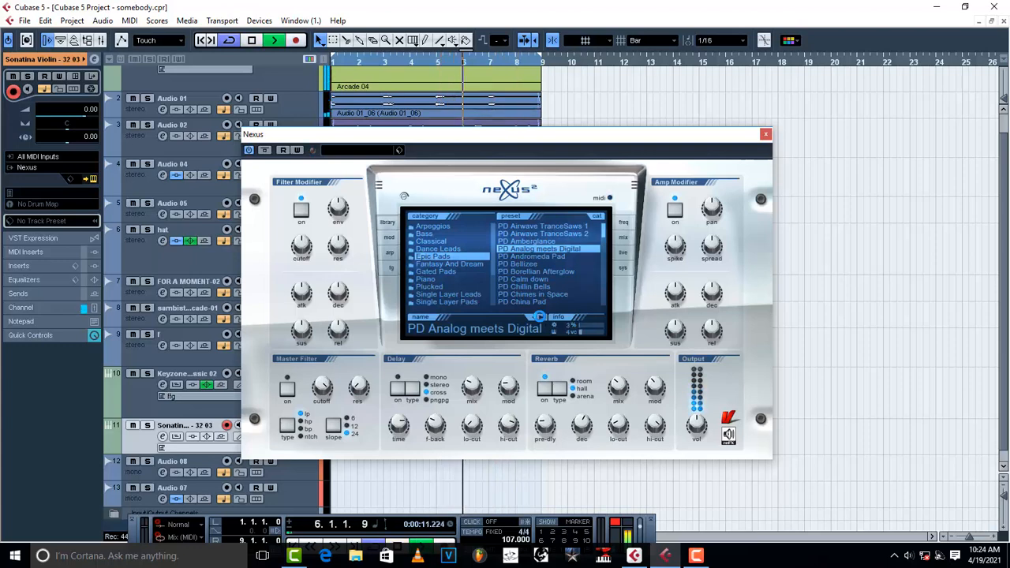
{"action": "left_click", "coordinate": [540, 316]}
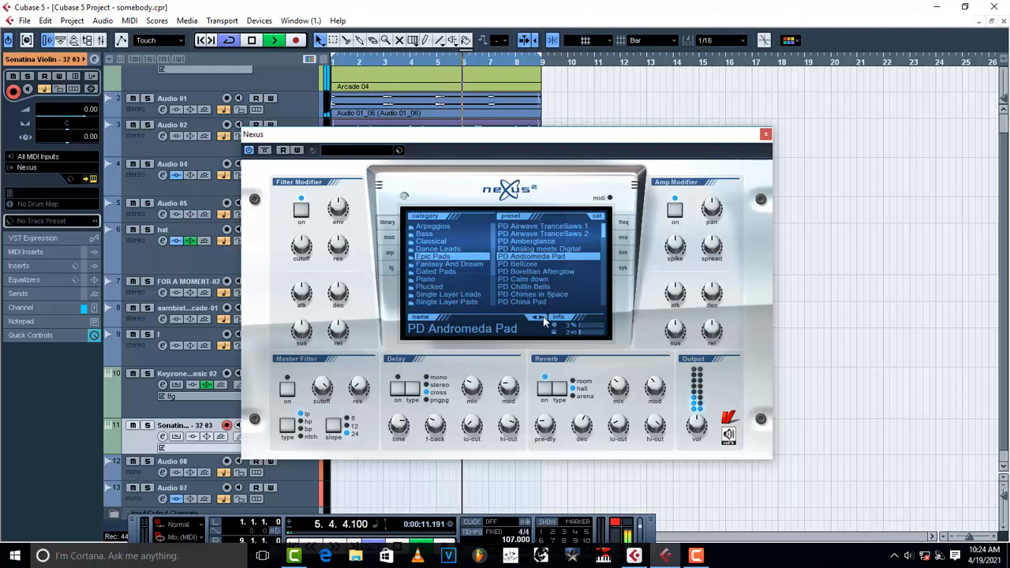
{"action": "left_click", "coordinate": [542, 318]}
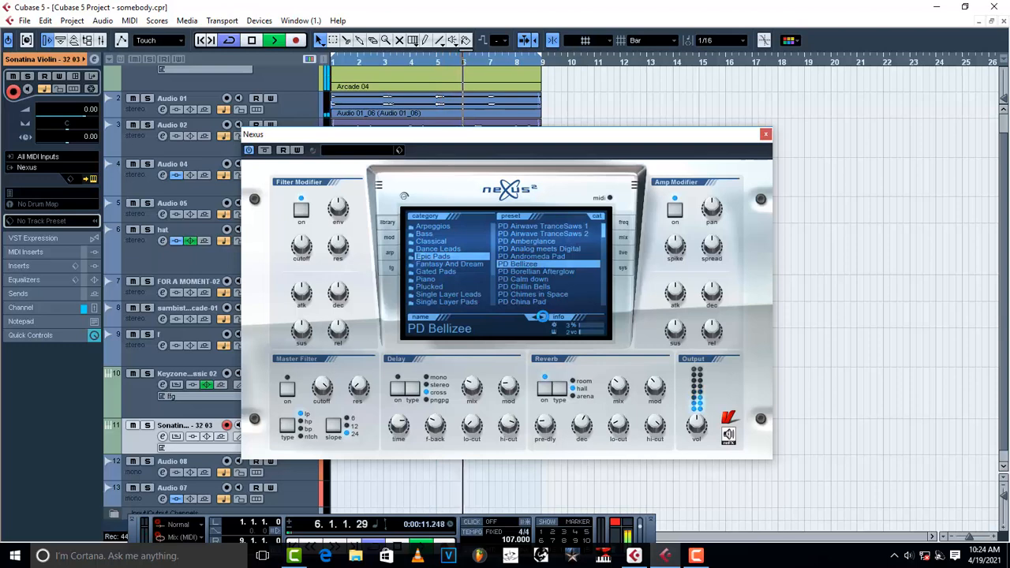
{"action": "left_click", "coordinate": [542, 317]}
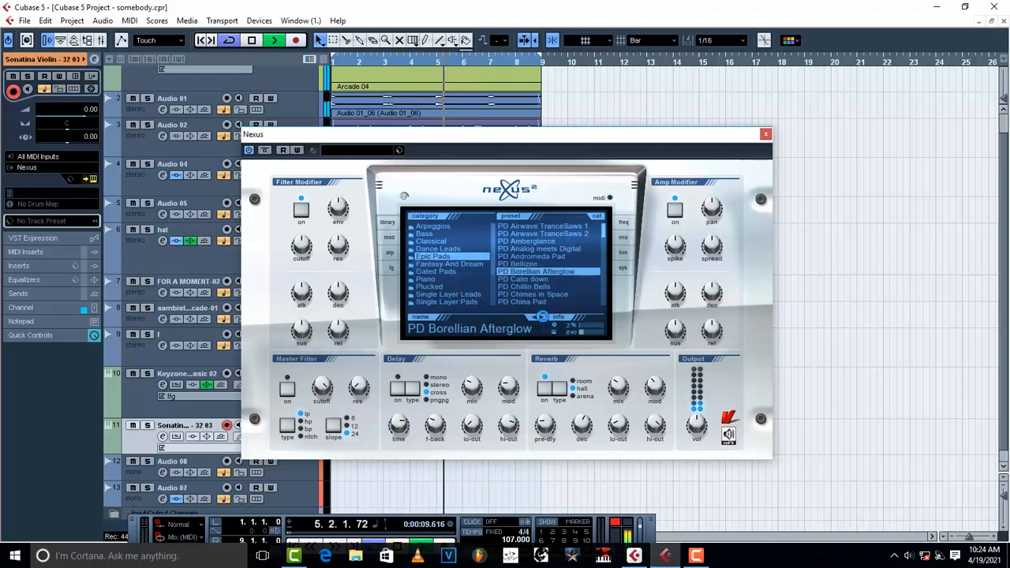
{"action": "left_click", "coordinate": [542, 316]}
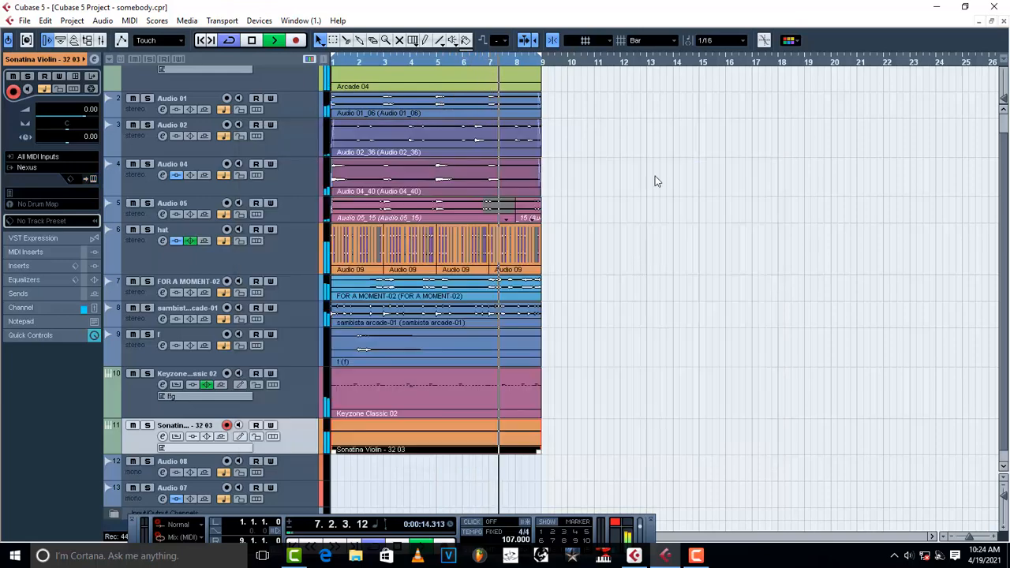
{"action": "left_click", "coordinate": [765, 135]}
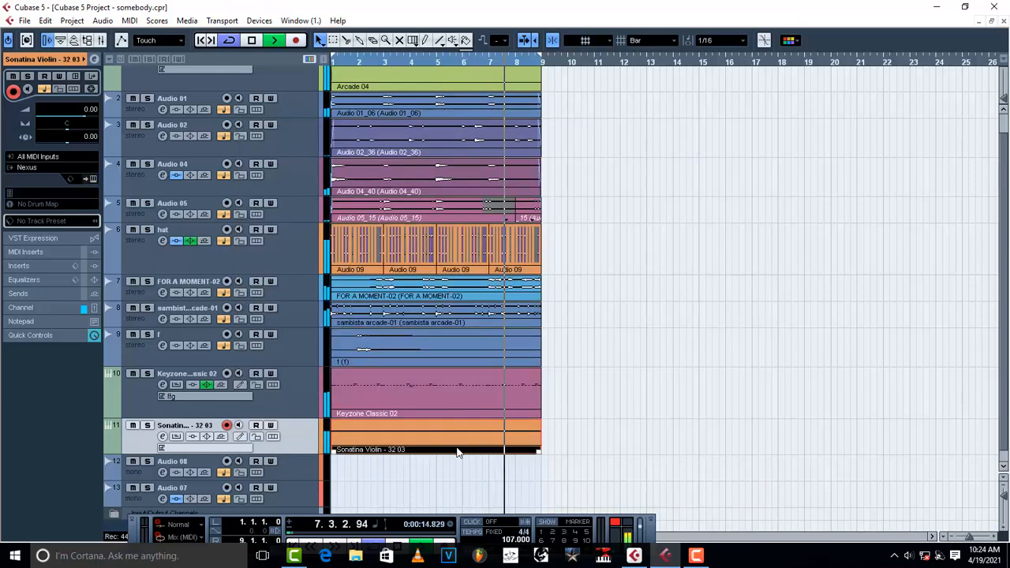
Step: Open the violin part's notes for editing and audition the two-voice harmony from bar 1
{"action": "double_click", "coordinate": [452, 436]}
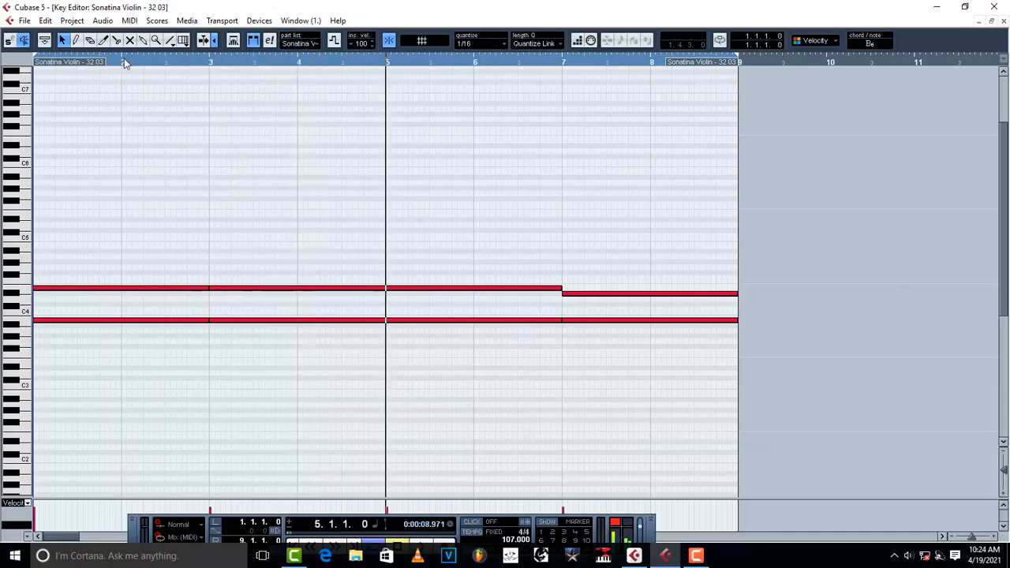
{"action": "left_click_drag", "start_coordinate": [124, 63], "coordinate": [8, 69]}
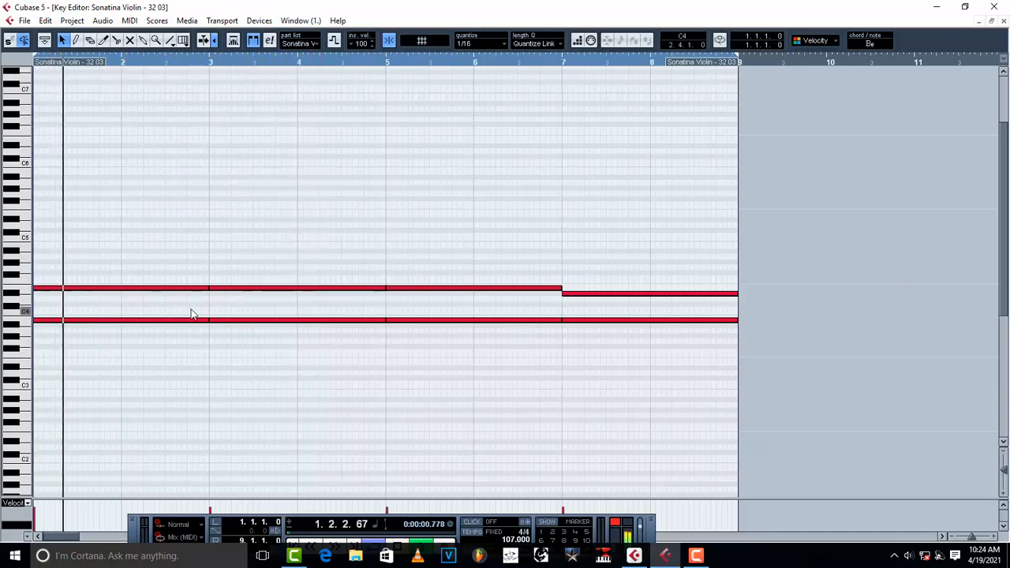
{"action": "key", "text": "space"}
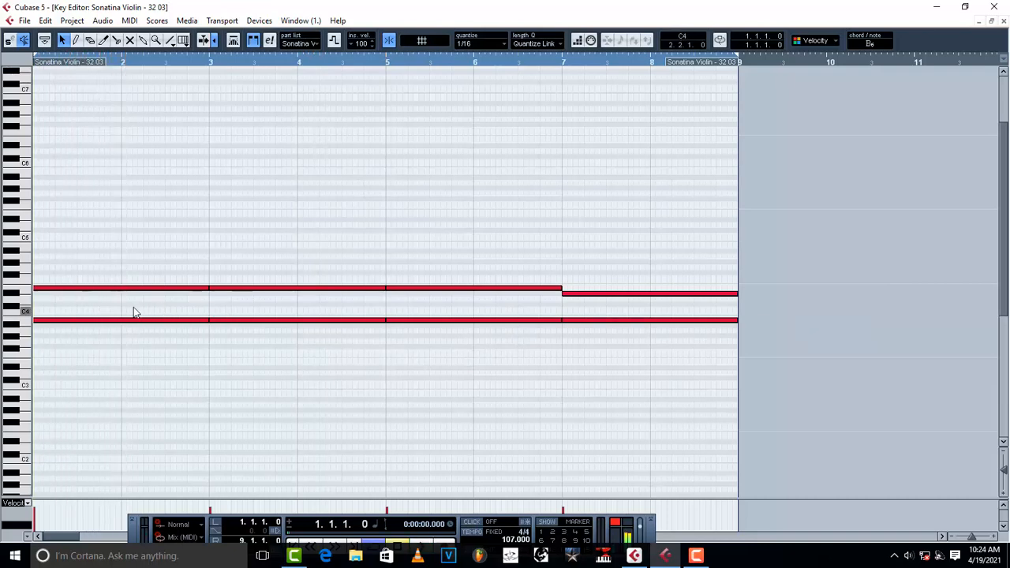
{"action": "key", "text": "space"}
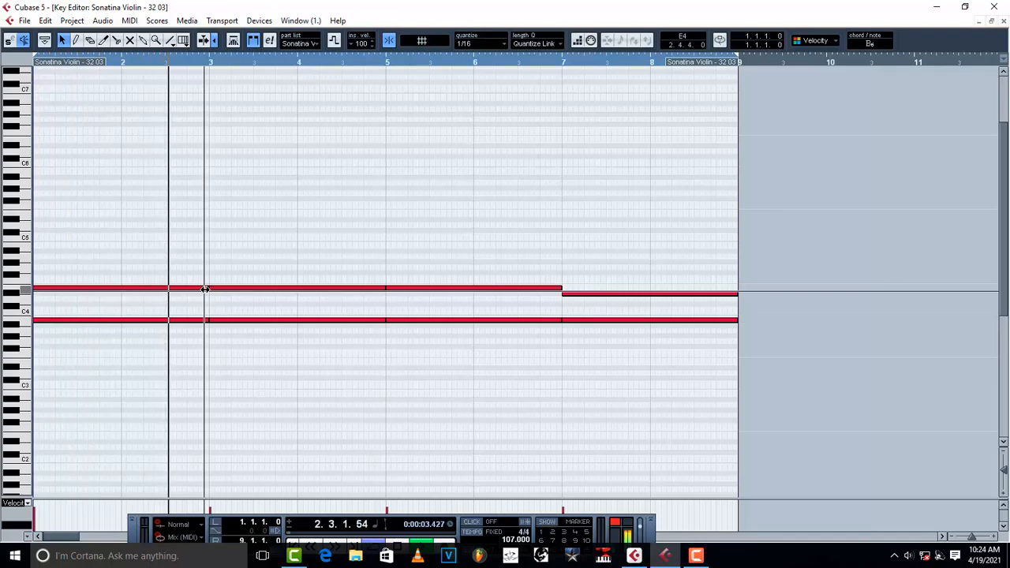
{"action": "key", "text": "space"}
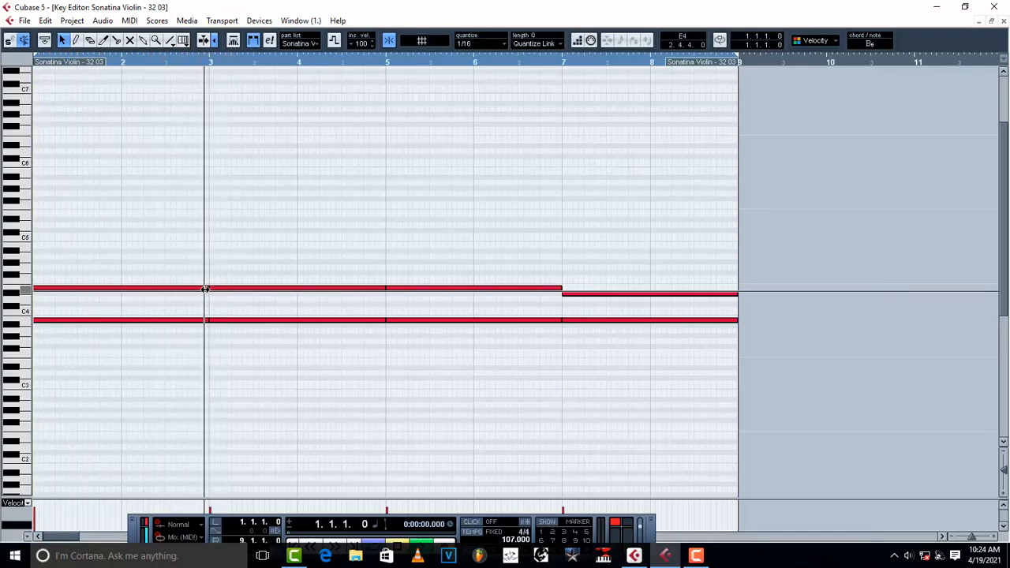
{"action": "key", "text": "space"}
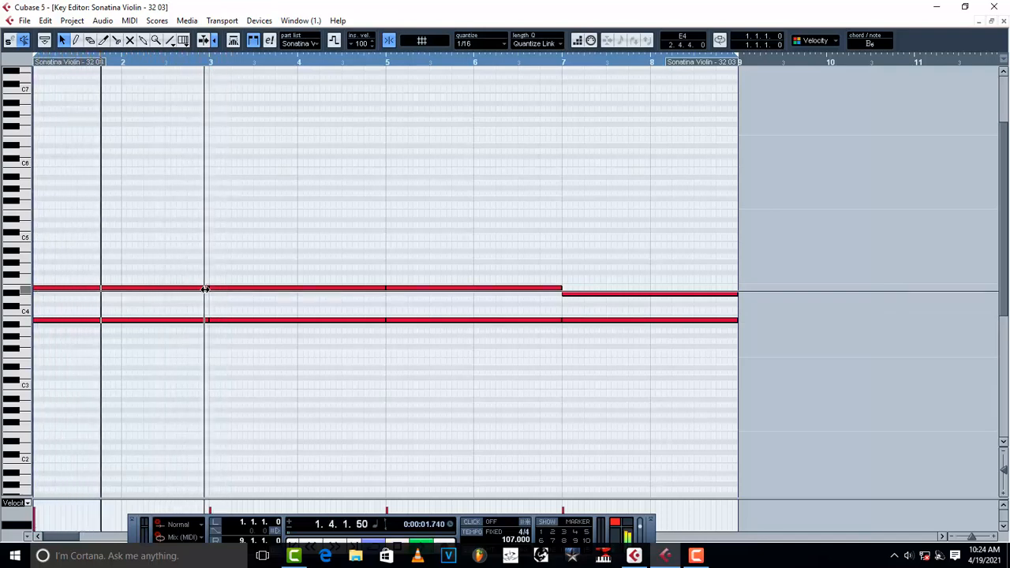
Step: Replay the two-voice harmony from bar 1 and return to the project
{"action": "key", "text": "space"}
{"action": "key", "text": "space"}
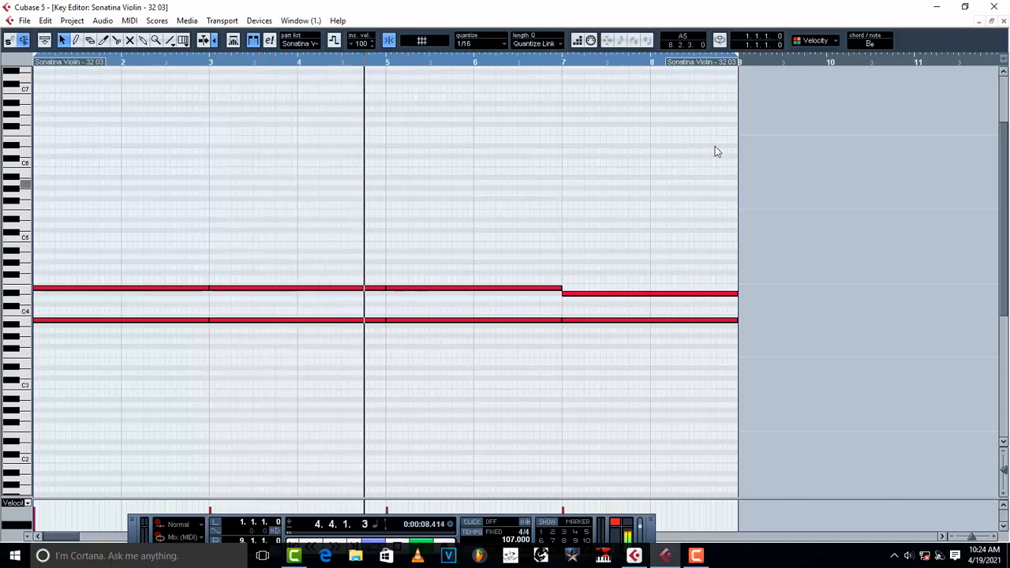
{"action": "left_click", "coordinate": [1004, 21]}
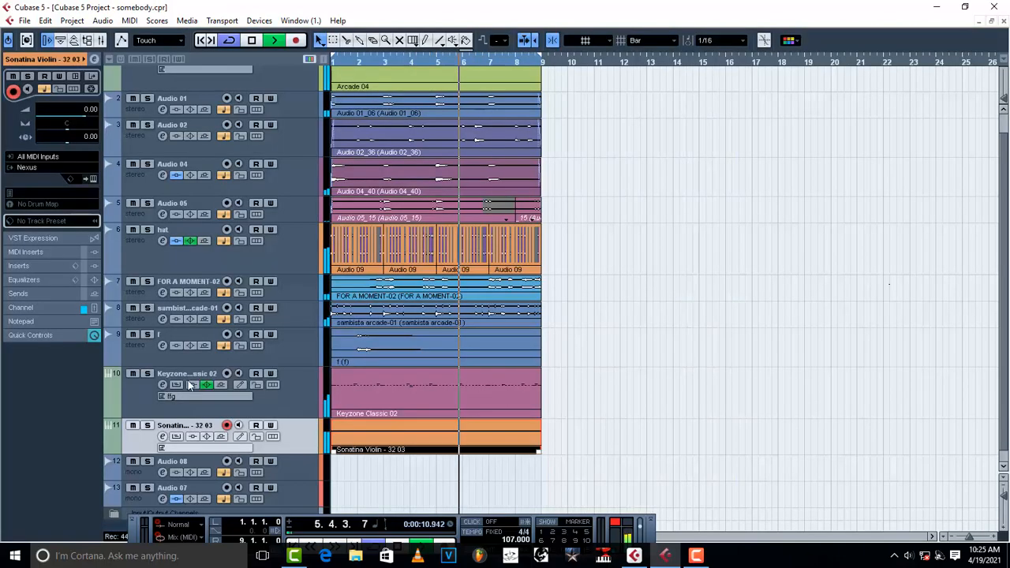
Step: Lower the Sonatina Violin track's volume to -7.86 while the beat plays
{"action": "left_click", "coordinate": [59, 114]}
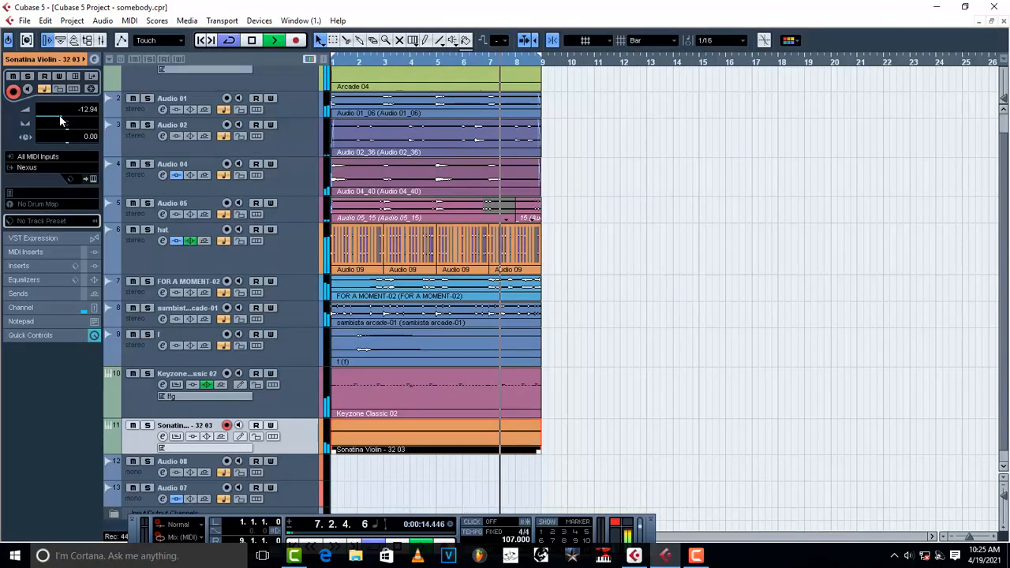
{"action": "scroll", "coordinate": [59, 117], "scroll_direction": "up", "scroll_amount": 5}
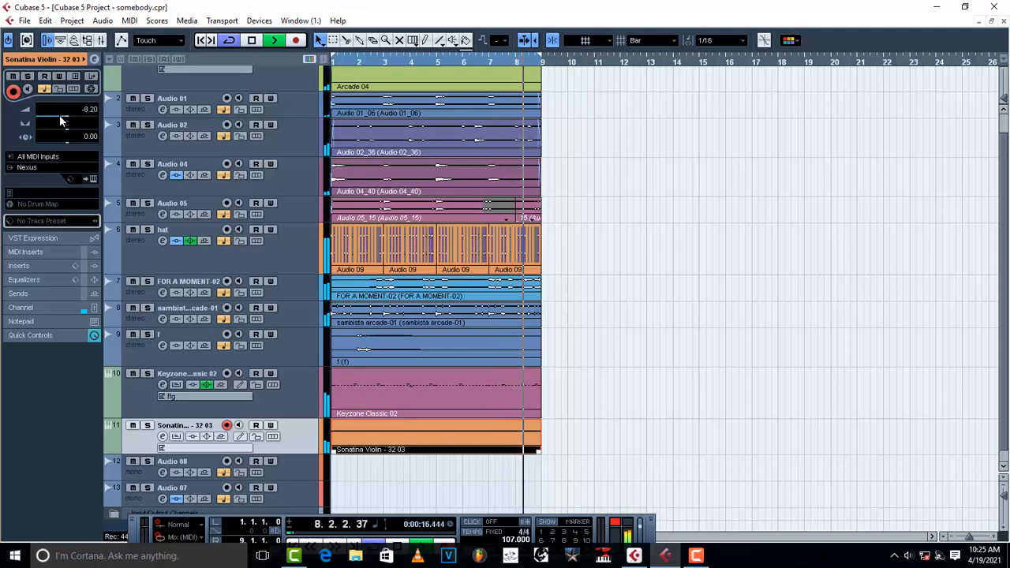
{"action": "scroll", "coordinate": [59, 114], "scroll_direction": "up", "scroll_amount": 1}
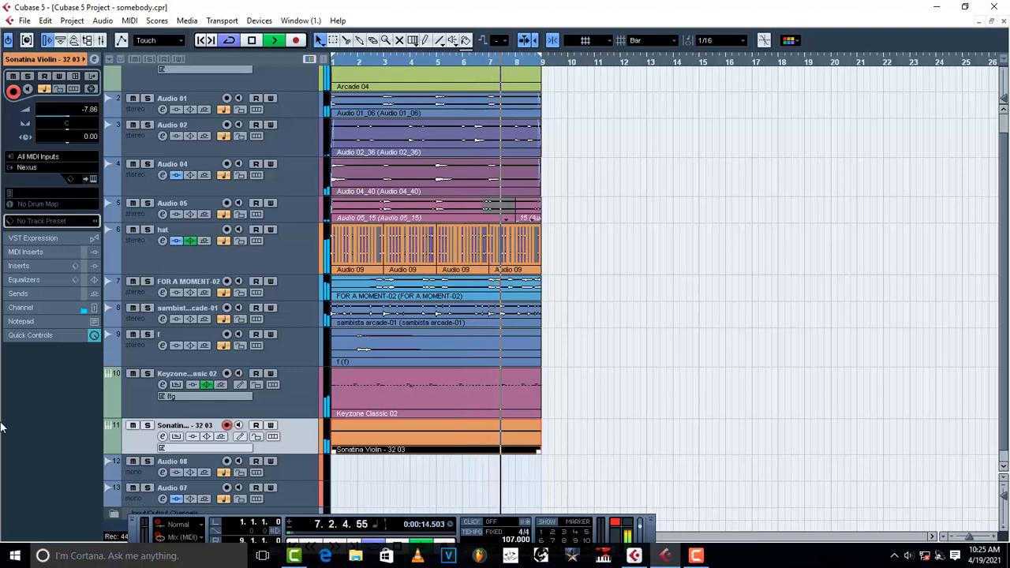
Step: Switch the Sonatina Violin track's output instrument to Keyzone Classic, choose the Yamaha Grand Piano program and close the instrument
{"action": "left_click", "coordinate": [31, 168]}
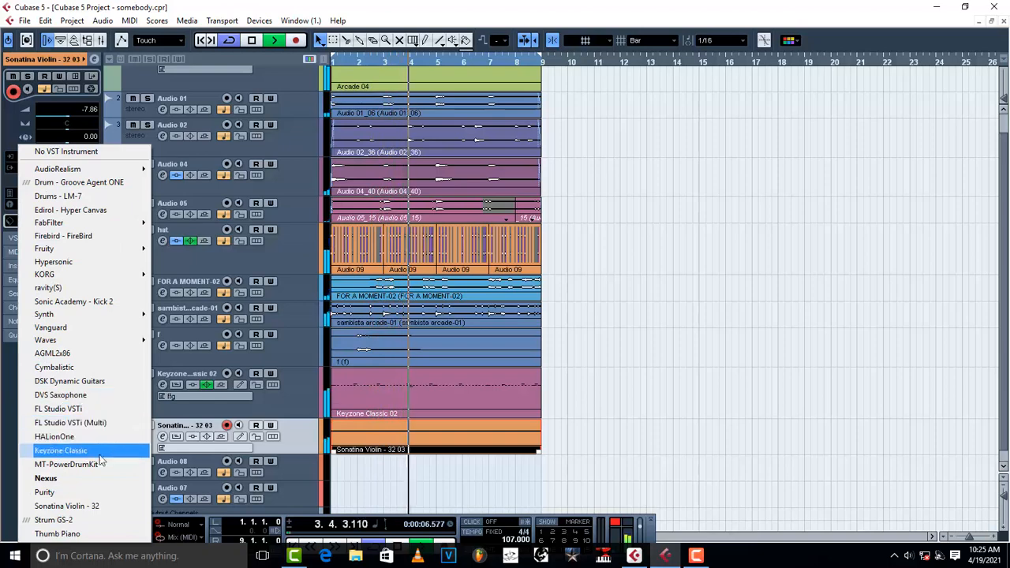
{"action": "left_click", "coordinate": [61, 451]}
{"action": "left_click", "coordinate": [466, 330]}
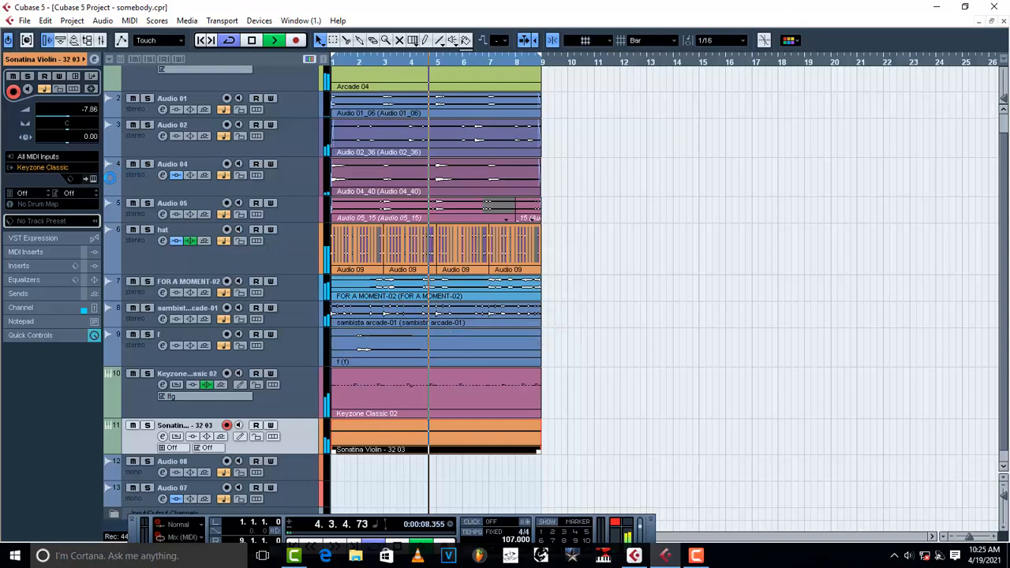
{"action": "left_click", "coordinate": [620, 201]}
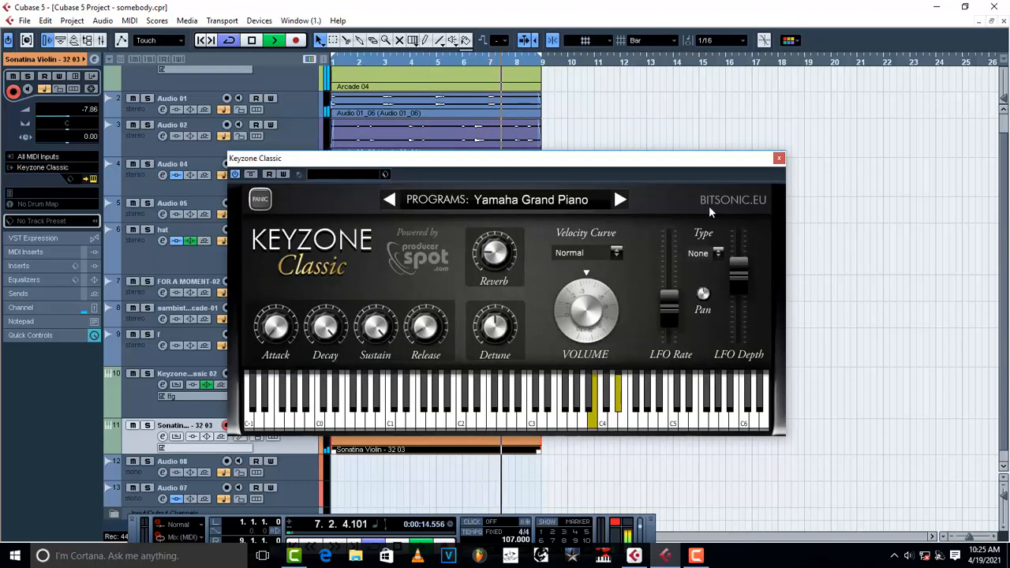
{"action": "left_click", "coordinate": [779, 159]}
Step: Audition the sustained harmony with the piano sound, looking into its notes and briefly soloing the Sonatina Violin track
{"action": "double_click", "coordinate": [410, 433]}
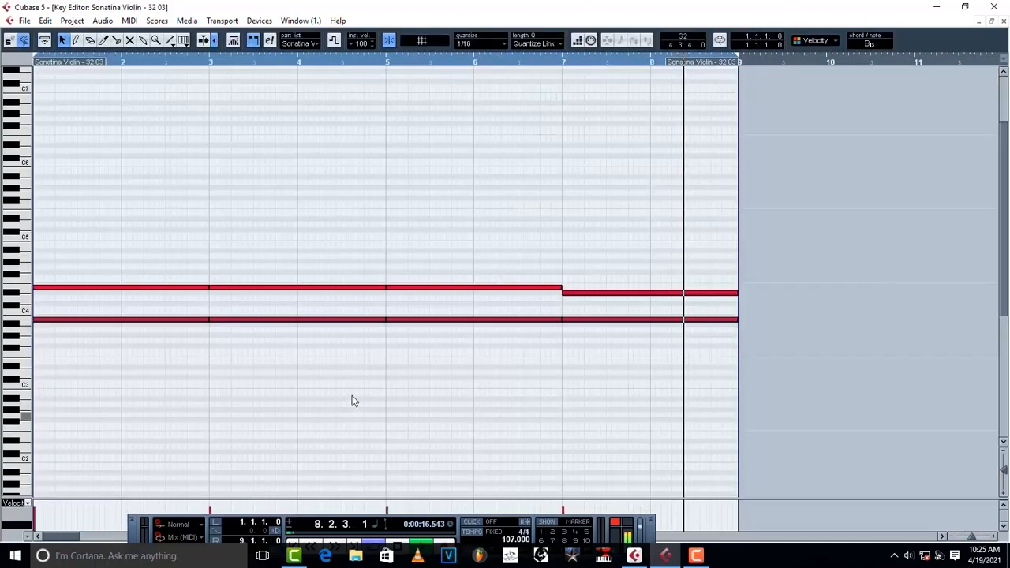
{"action": "key", "text": "space"}
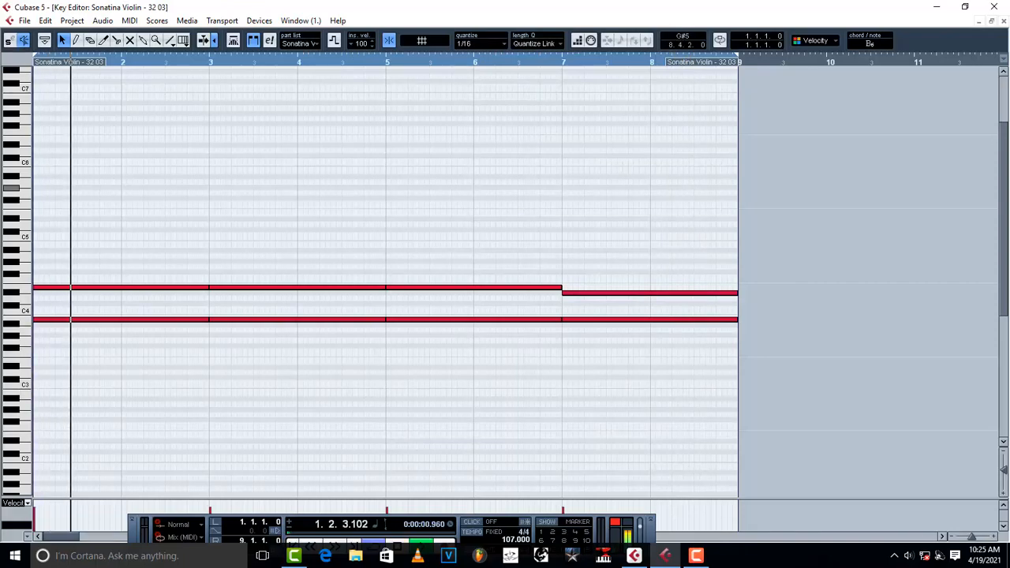
{"action": "left_click", "coordinate": [1003, 22]}
{"action": "key", "text": "space"}
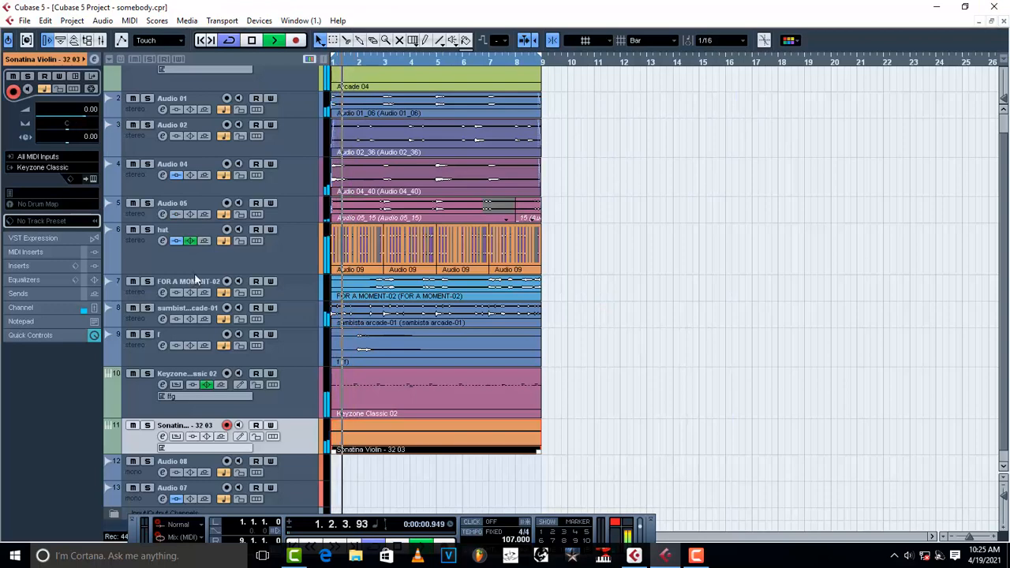
{"action": "key", "text": "space"}
{"action": "left_click", "coordinate": [147, 426]}
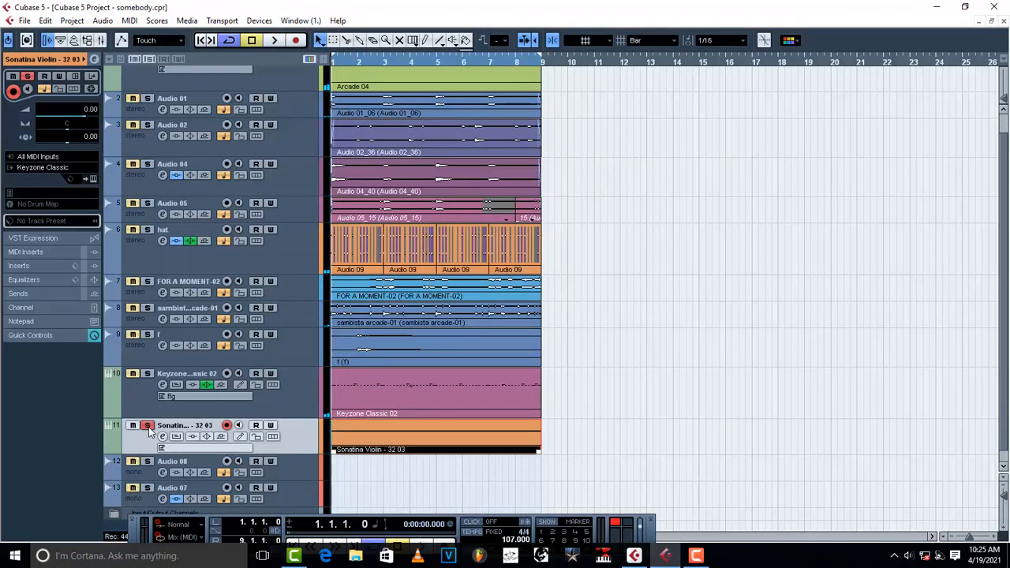
{"action": "key", "text": "space"}
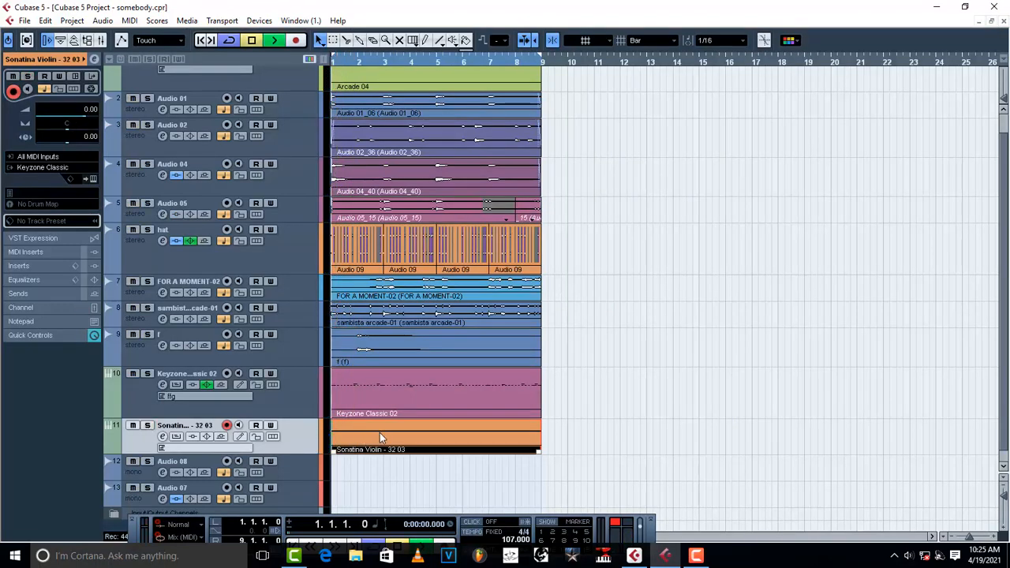
Step: Open the Sonatina Violin part's notes for editing and delete all of the sustained harmony notes
{"action": "double_click", "coordinate": [380, 433]}
{"action": "scroll", "coordinate": [277, 355], "scroll_direction": "down", "scroll_amount": 5}
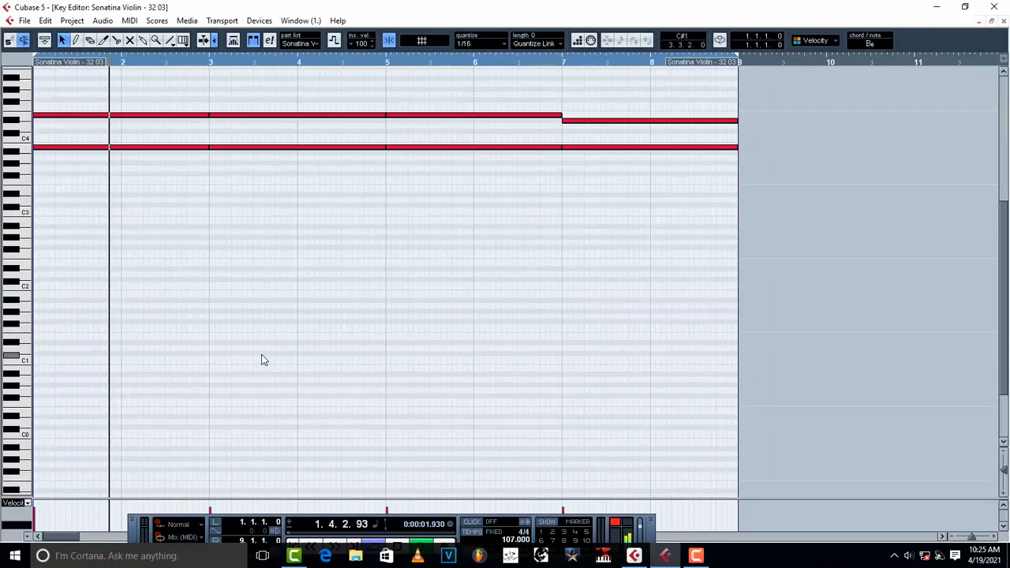
{"action": "key", "text": "space"}
{"action": "key", "text": "space"}
{"action": "left_click_drag", "start_coordinate": [715, 250], "coordinate": [121, 90]}
{"action": "key", "text": "space"}
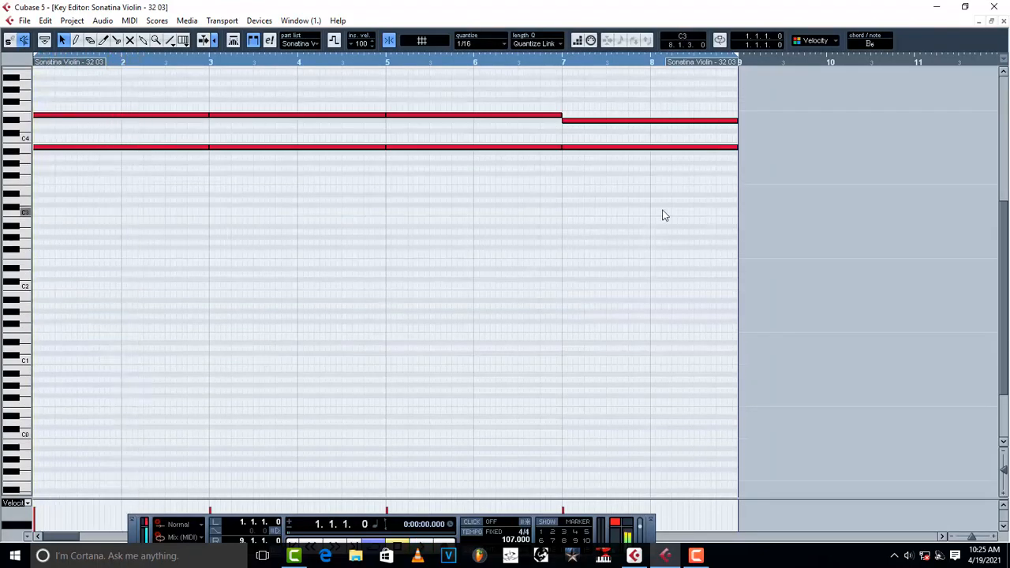
{"action": "left_click_drag", "start_coordinate": [663, 216], "coordinate": [102, 108]}
{"action": "key", "text": "Delete"}
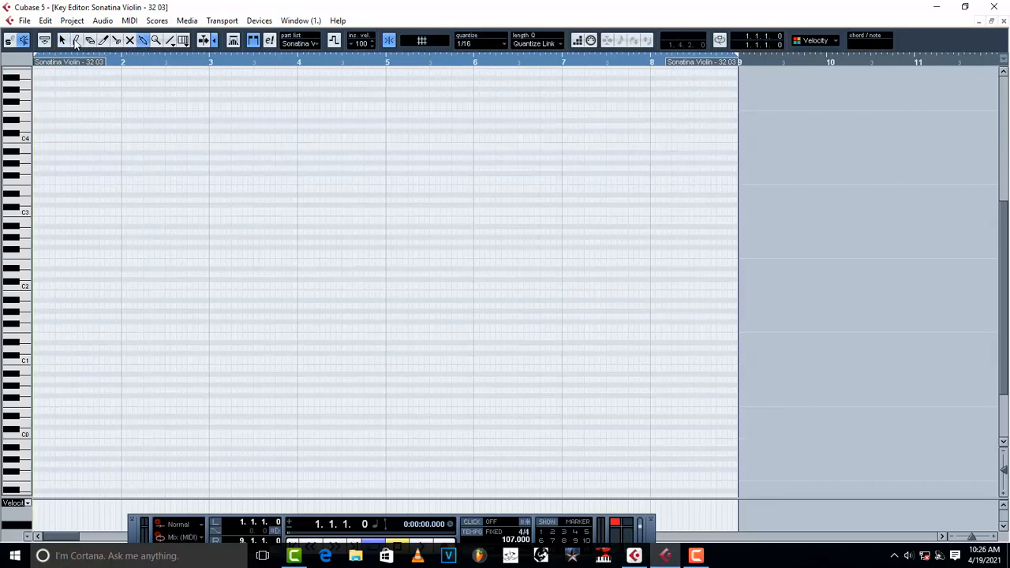
Step: Draw a one-beat C#3 note at the start of bar 1 and a one-beat E3 note on its third beat, auditioning them
{"action": "left_click", "coordinate": [75, 40]}
{"action": "left_click_drag", "start_coordinate": [36, 204], "coordinate": [48, 204]}
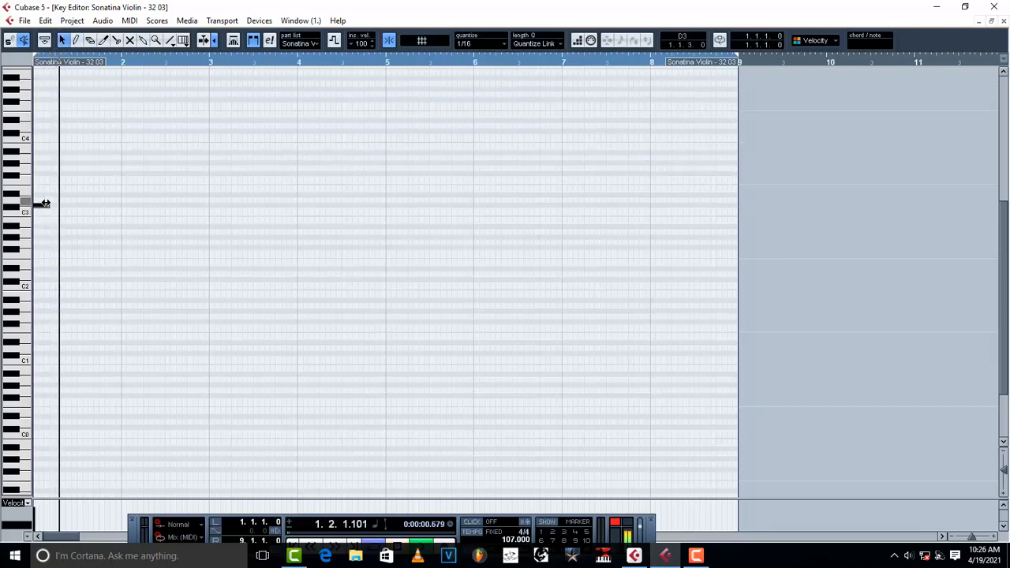
{"action": "key", "text": "space"}
{"action": "left_click_drag", "start_coordinate": [47, 207], "coordinate": [56, 206]}
{"action": "key", "text": "space"}
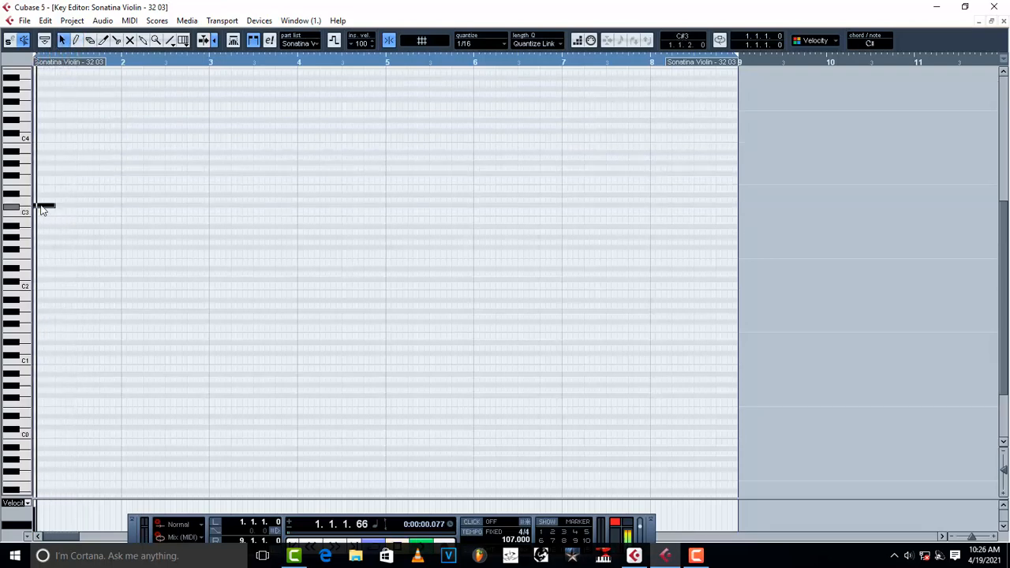
{"action": "key", "text": "space"}
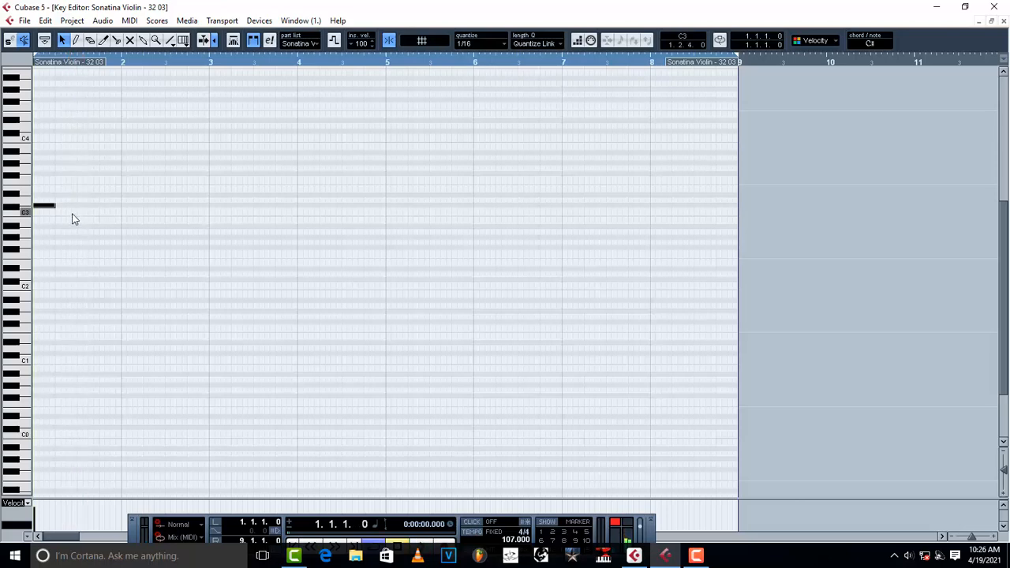
{"action": "left_click_drag", "start_coordinate": [93, 197], "coordinate": [98, 198]}
{"action": "key", "text": "space"}
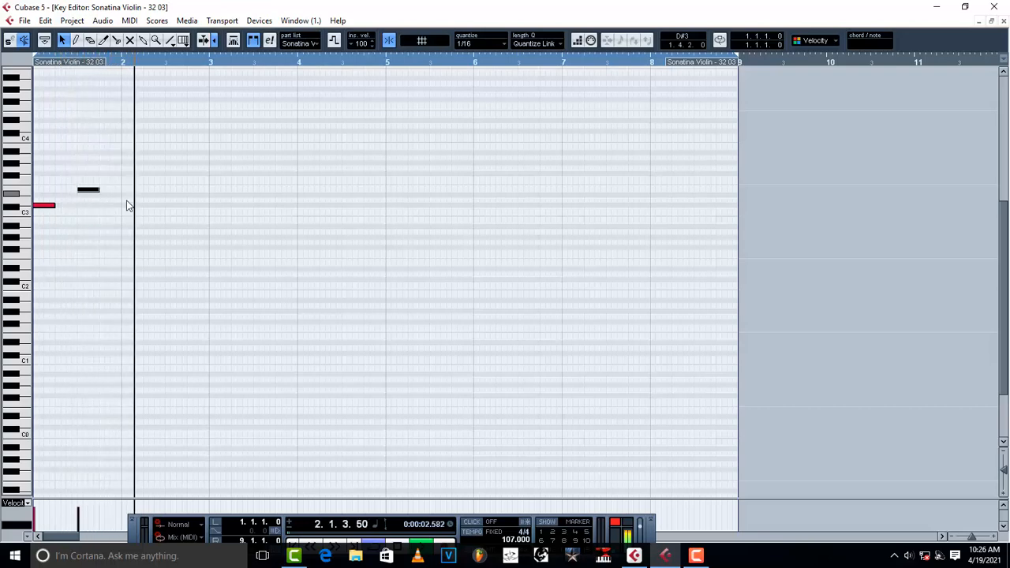
Step: Duplicate the two notes of bar 1 and place the copy at the start of bar 3
{"action": "left_click_drag", "start_coordinate": [151, 239], "coordinate": [55, 204]}
{"action": "left_click", "coordinate": [158, 252]}
{"action": "left_click_drag", "start_coordinate": [158, 253], "coordinate": [24, 117]}
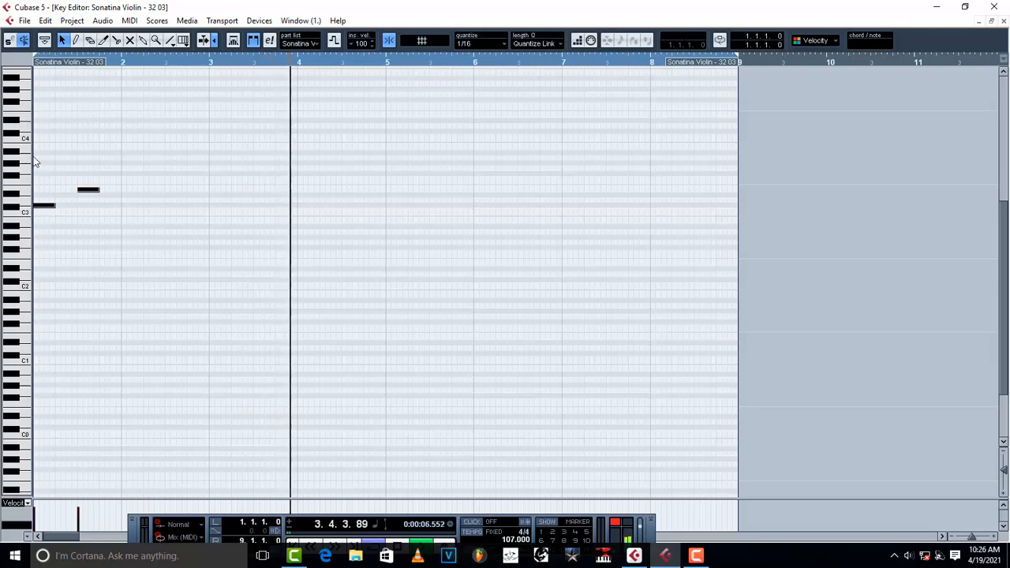
{"action": "key", "text": "ctrl+d"}
{"action": "key", "text": "space"}
{"action": "key", "text": "space"}
{"action": "left_click_drag", "start_coordinate": [110, 210], "coordinate": [224, 213]}
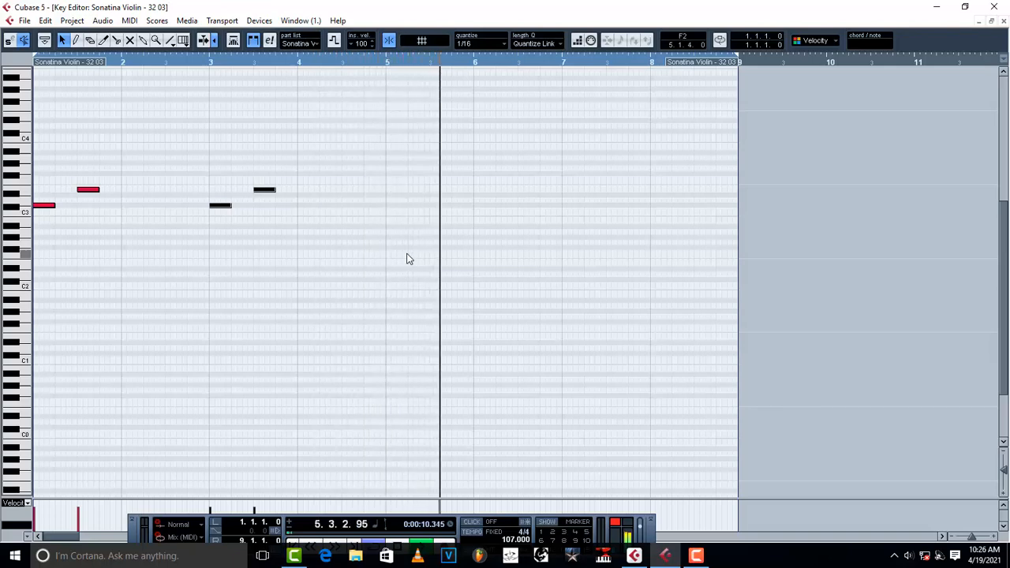
Step: Duplicate the two-note figure again and place the copy at the start of bar 5
{"action": "key", "text": "ctrl+d"}
{"action": "key", "text": "space"}
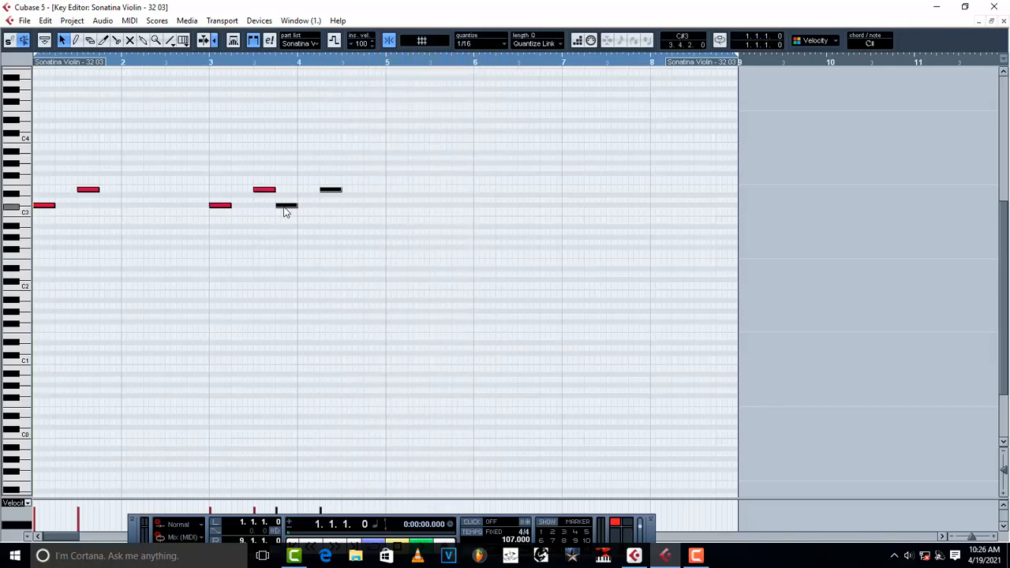
{"action": "key", "text": "space"}
{"action": "left_click_drag", "start_coordinate": [284, 207], "coordinate": [399, 215]}
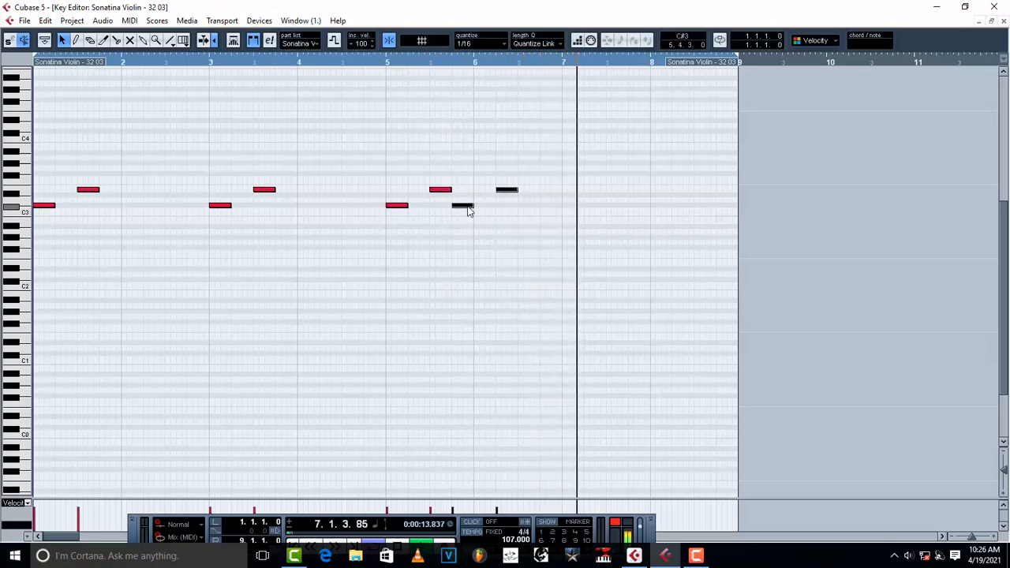
Step: Place another copy of the two-note figure at bar 7, lower its second note to D#3 and audition it
{"action": "key", "text": "space"}
{"action": "left_click_drag", "start_coordinate": [470, 208], "coordinate": [576, 214]}
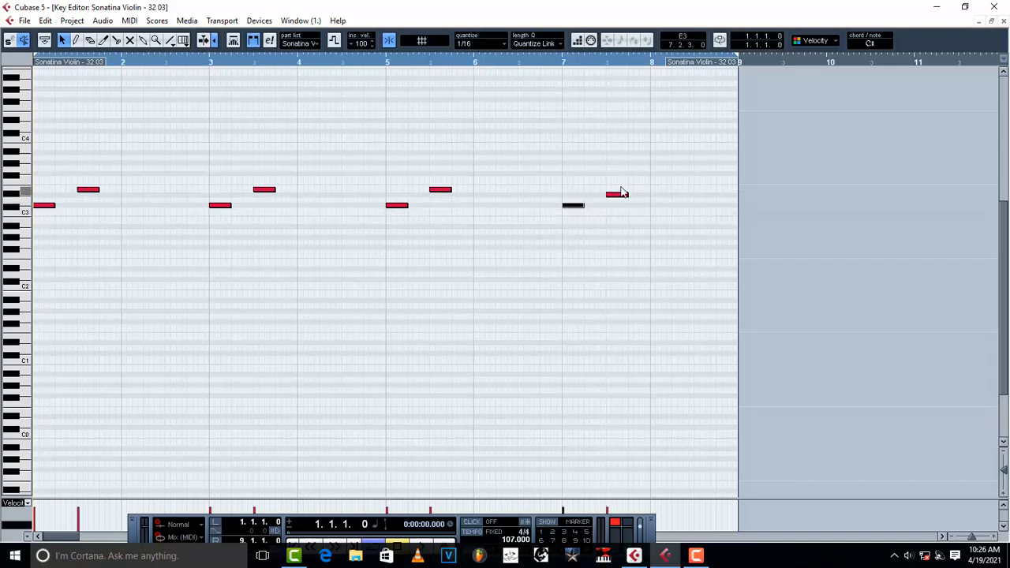
{"action": "key", "text": "space"}
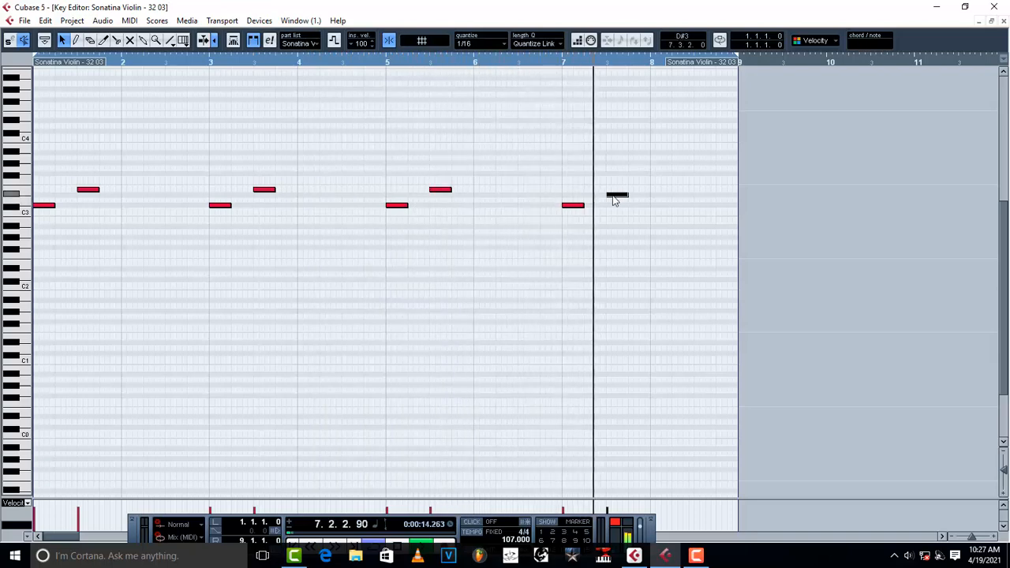
{"action": "key", "text": "space"}
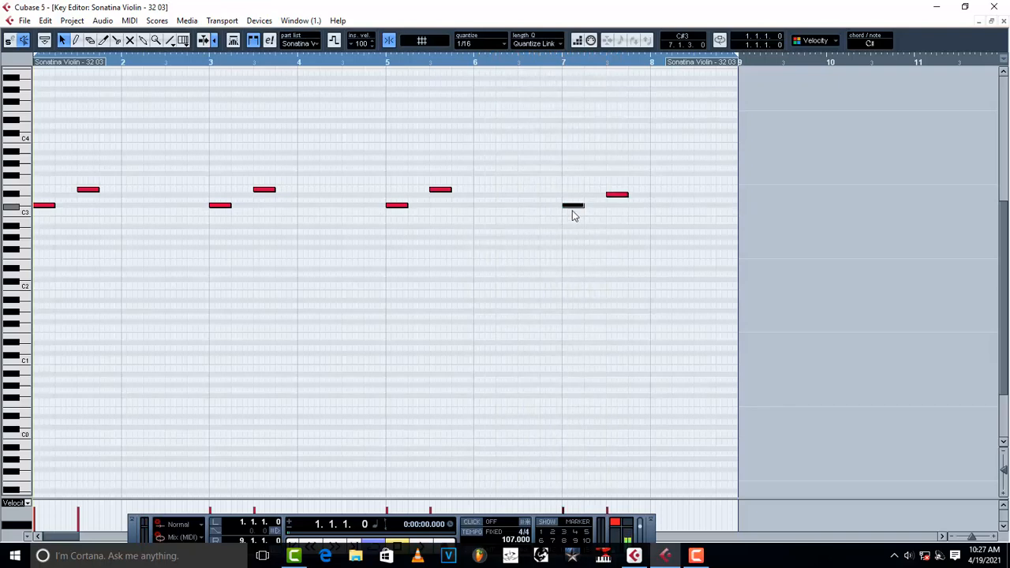
Step: Try the first note of bar 7 at C3 and listen to it during playback
{"action": "left_click_drag", "start_coordinate": [574, 216], "coordinate": [577, 222]}
{"action": "key", "text": "space"}
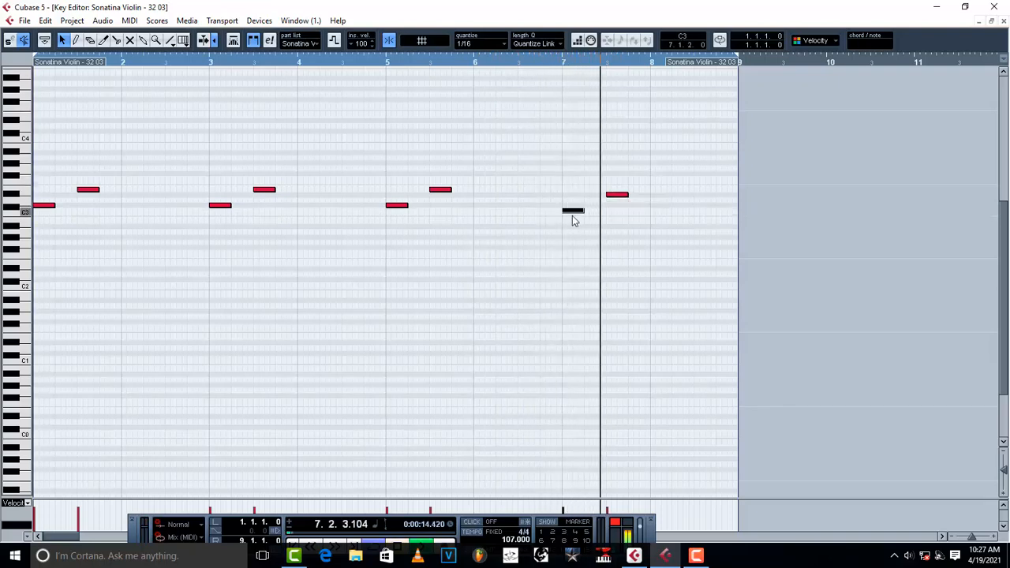
{"action": "key", "text": "space"}
{"action": "mouse_move", "coordinate": [570, 210]}
{"action": "left_mouse_down"}
{"action": "mouse_move", "coordinate": [571, 231]}
{"action": "mouse_move", "coordinate": [570, 218]}
{"action": "left_mouse_up"}
{"action": "key", "text": "space"}
{"action": "key", "text": "space"}
{"action": "key", "text": "space"}
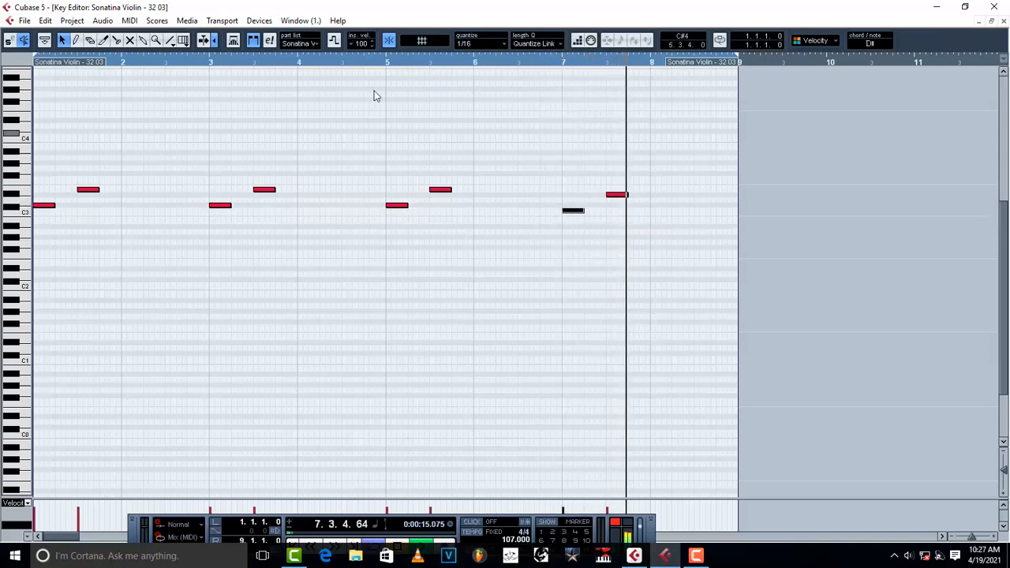
Step: Move the first note of bar 7 back up to C#3 and play from bar 3
{"action": "left_click", "coordinate": [372, 62]}
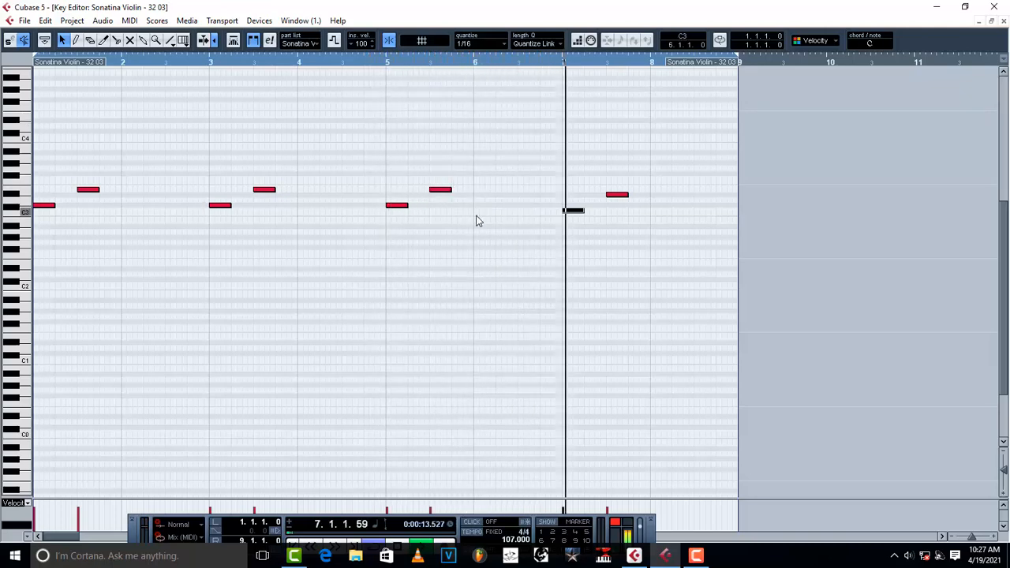
{"action": "left_click", "coordinate": [570, 211]}
{"action": "key", "text": "space"}
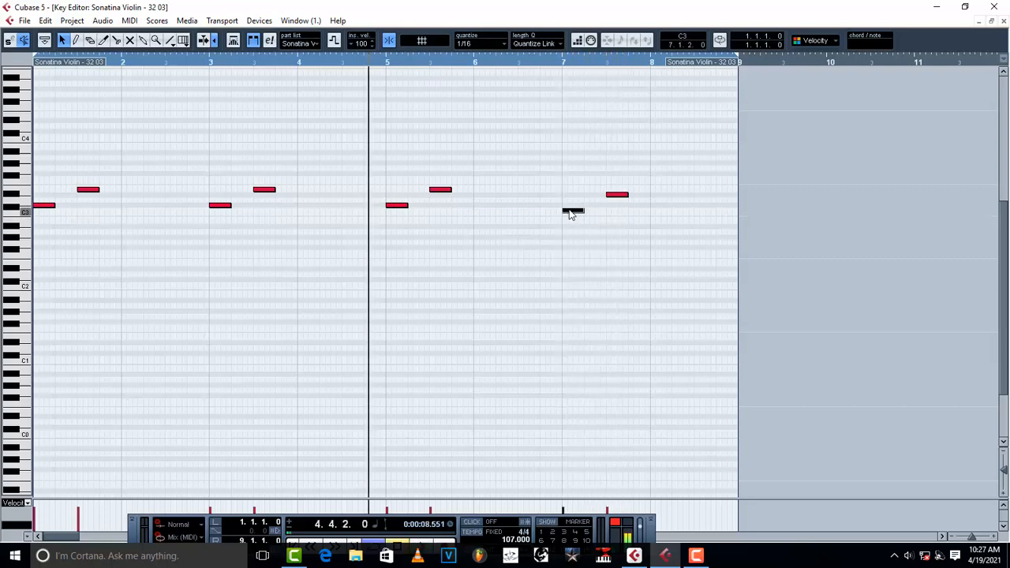
{"action": "left_click_drag", "start_coordinate": [568, 207], "coordinate": [568, 209]}
{"action": "left_click", "coordinate": [222, 63]}
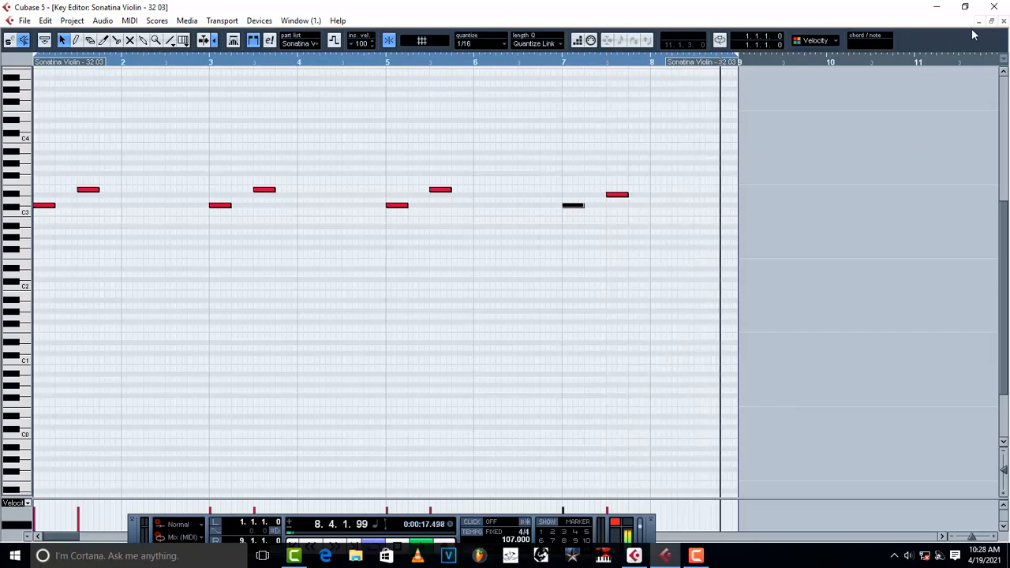
Step: Close the key editor, stop playback and change the Sonatina Violin track's instrument to Nexus
{"action": "left_click", "coordinate": [1004, 22]}
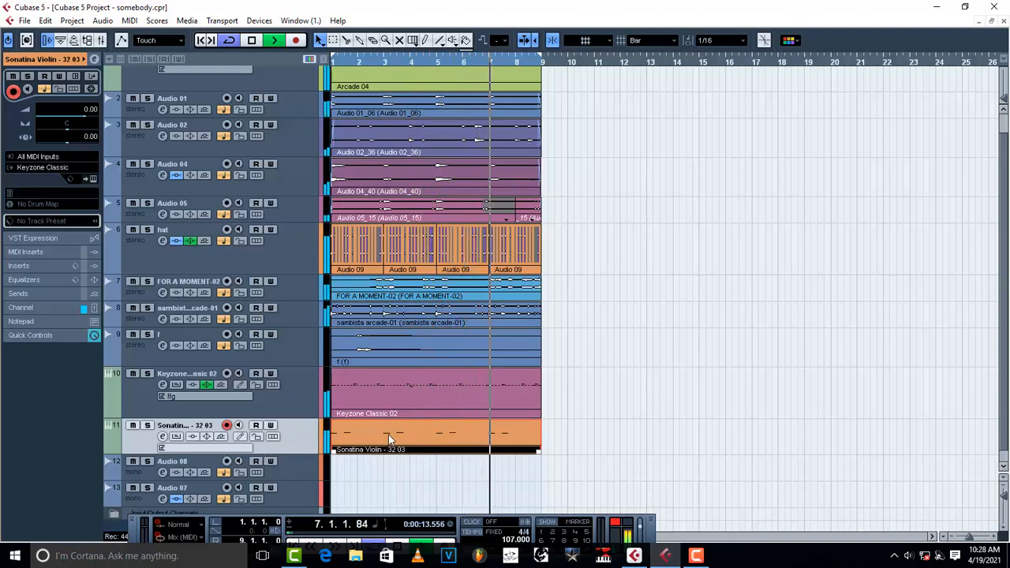
{"action": "key", "text": "space"}
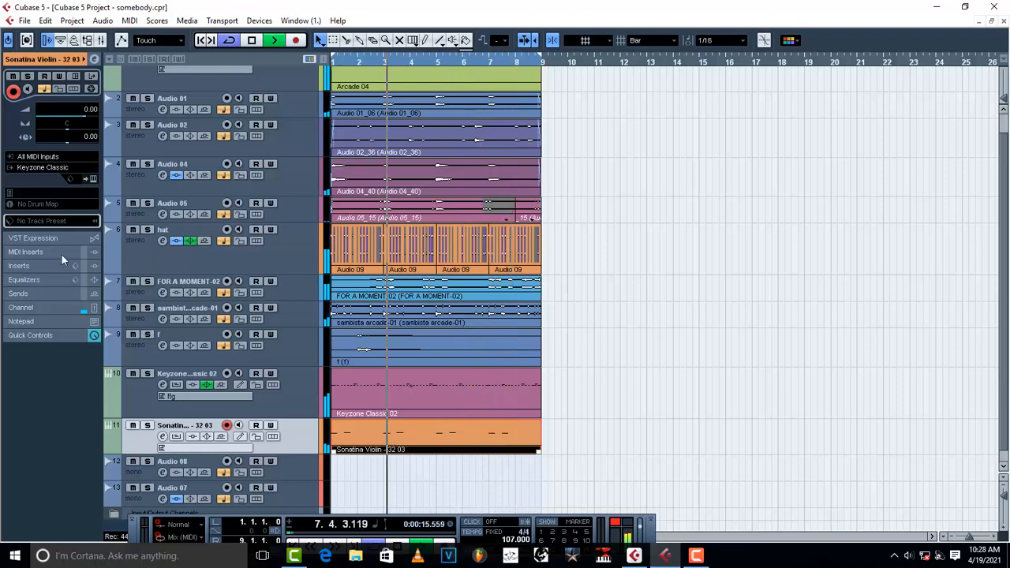
{"action": "left_click", "coordinate": [52, 168]}
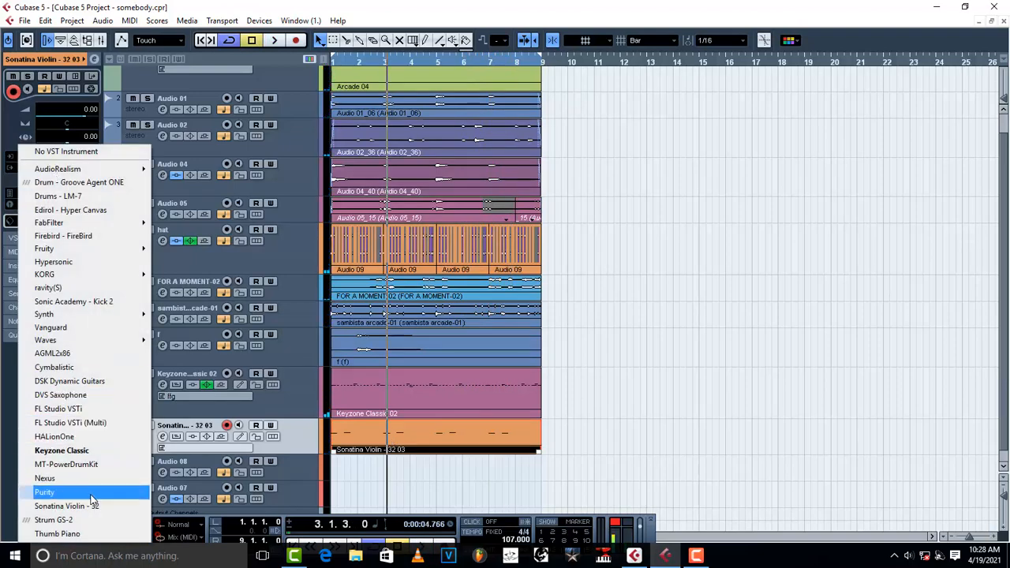
{"action": "left_click", "coordinate": [47, 479]}
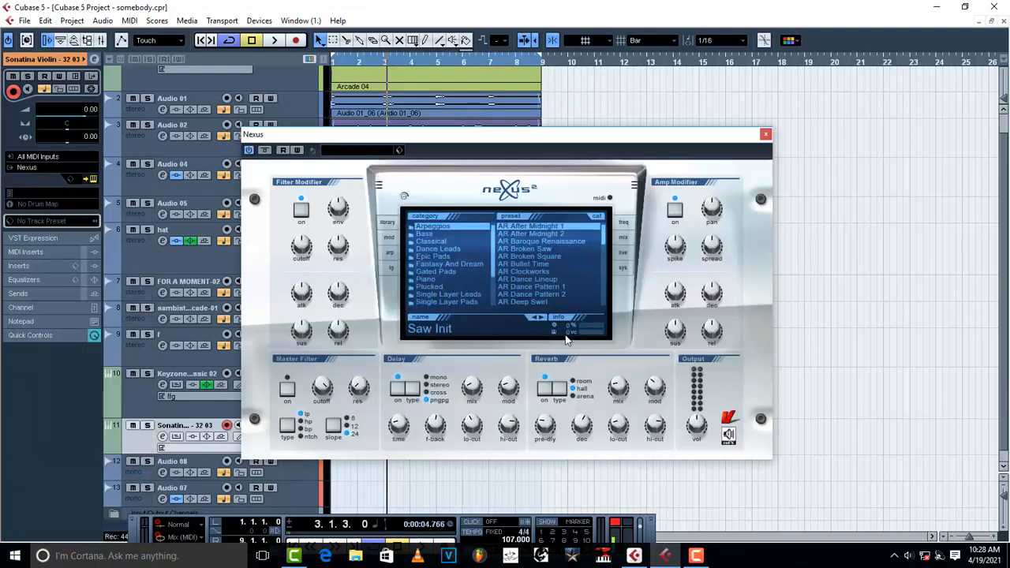
Step: Audition the Arpeggios presets from AR After Midnight 2 through AR Clockworks while the beat plays
{"action": "key", "text": "space"}
{"action": "left_click", "coordinate": [541, 317]}
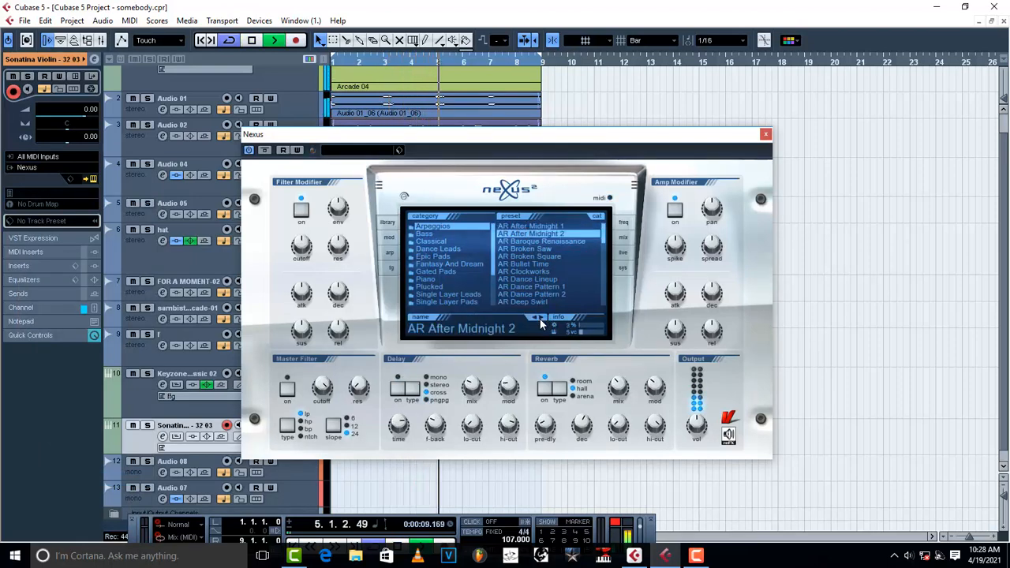
{"action": "left_click", "coordinate": [542, 318]}
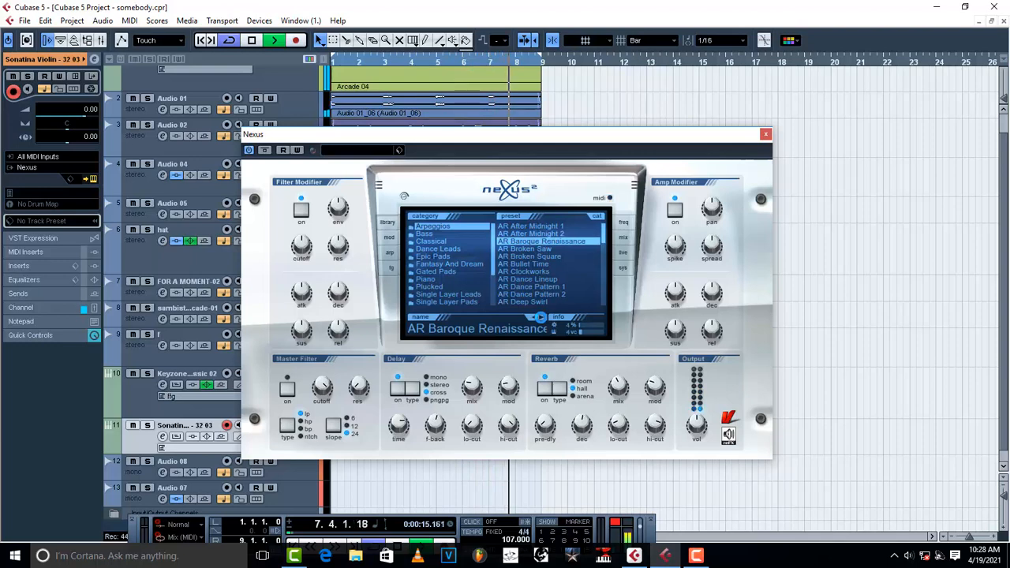
{"action": "left_click", "coordinate": [540, 318]}
{"action": "left_click", "coordinate": [541, 318]}
{"action": "left_click", "coordinate": [541, 318]}
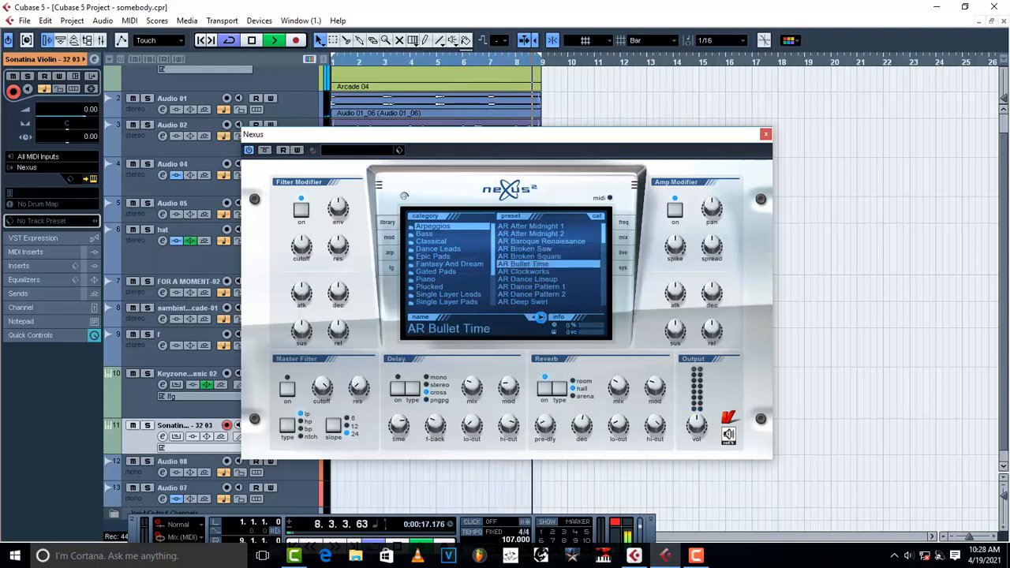
{"action": "left_click", "coordinate": [541, 318]}
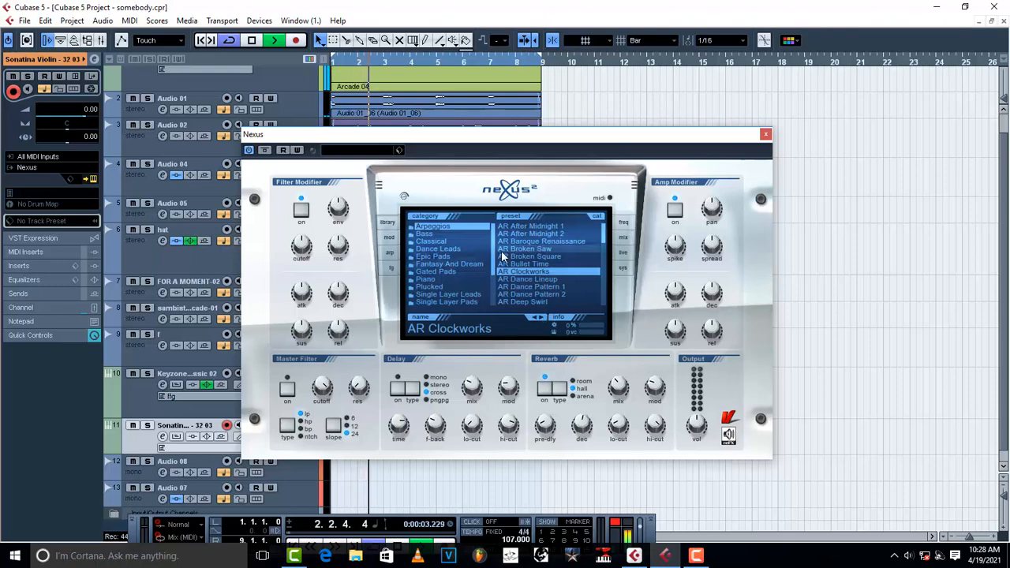
Step: Open the XP Dance Vol.2 preset category and audition AR Addingt Depth and AR Analog Phaser, restarting playback from bar 1
{"action": "scroll", "coordinate": [479, 260], "scroll_direction": "down", "scroll_amount": 2}
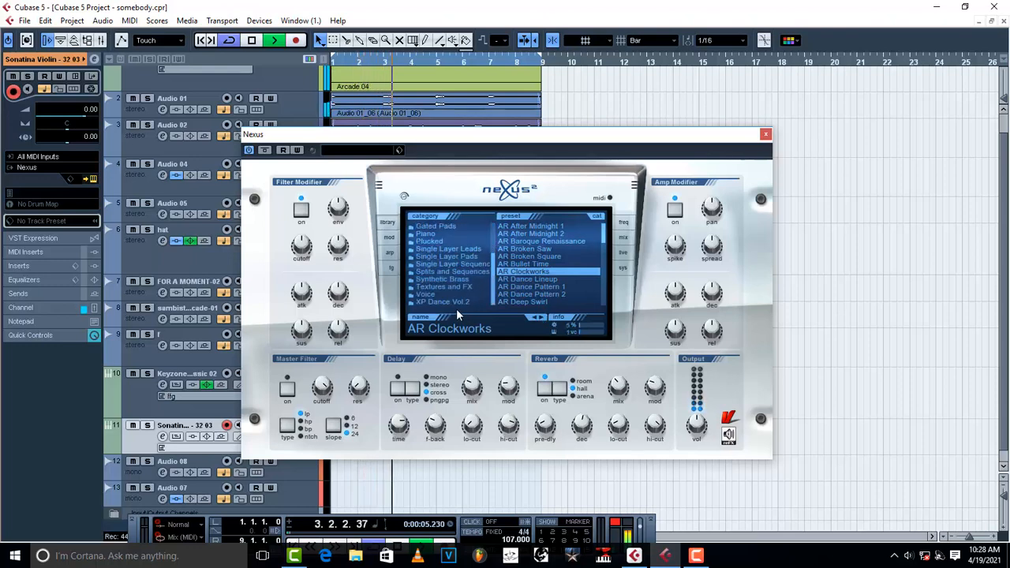
{"action": "left_click", "coordinate": [456, 304]}
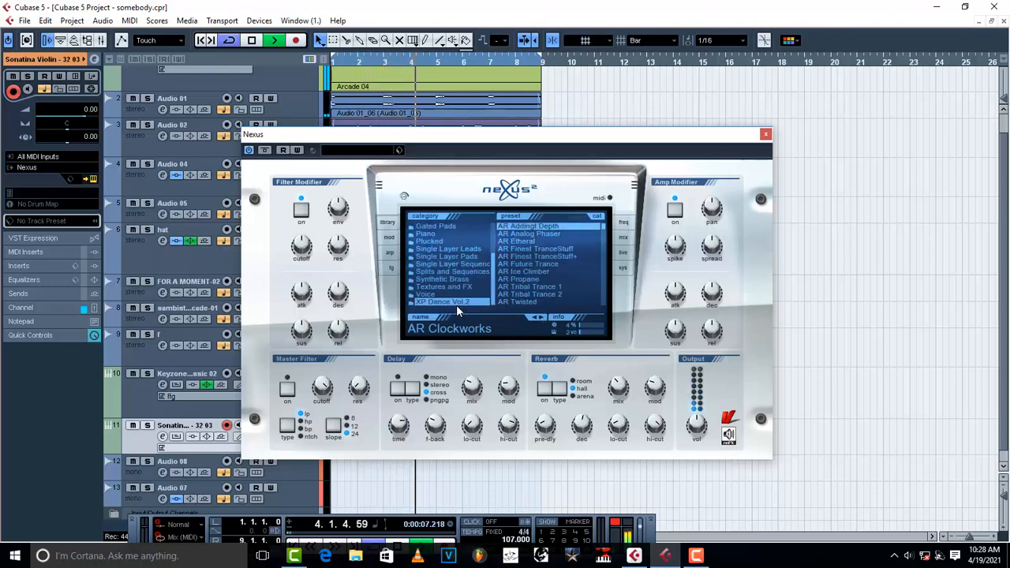
{"action": "left_click", "coordinate": [543, 228]}
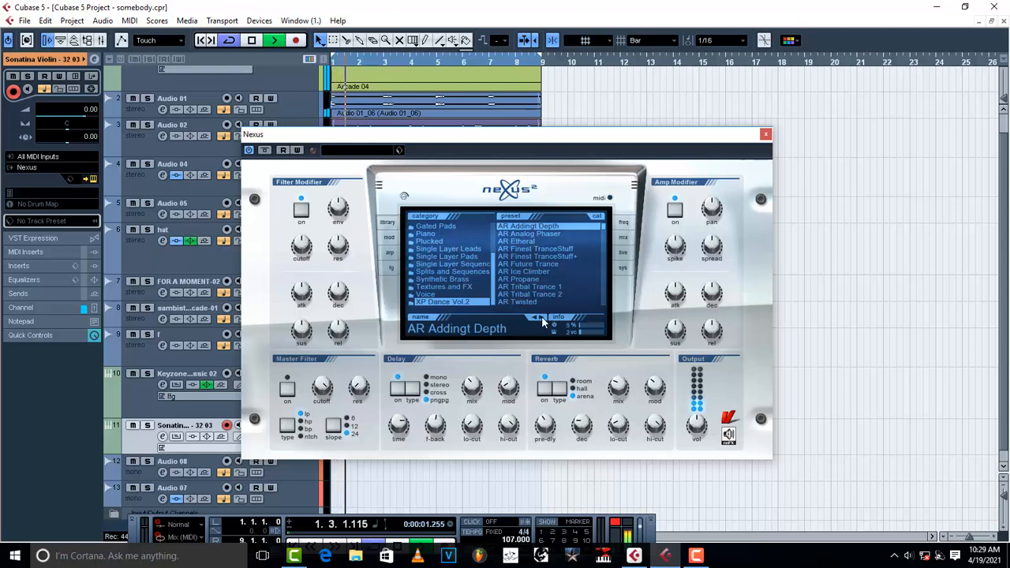
{"action": "left_click", "coordinate": [541, 316]}
{"action": "key", "text": "space"}
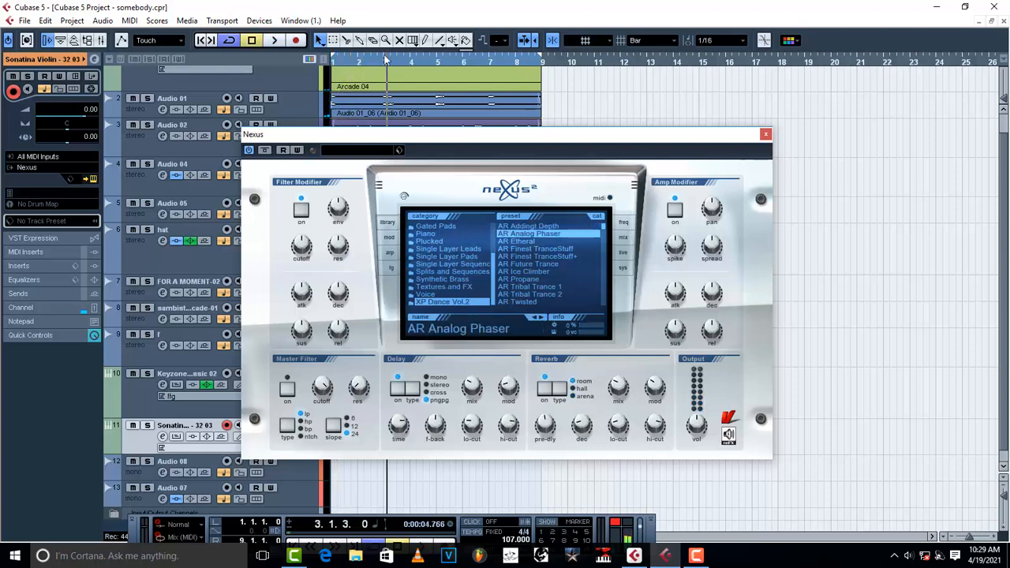
{"action": "left_click", "coordinate": [204, 41]}
{"action": "key", "text": "space"}
Step: Try the presets AR Etheral, AR Finest TranceStuff, AR Finest TranceStuff+ and AR Future Trance, restarting playback between sounds
{"action": "mouse_move", "coordinate": [623, 401]}
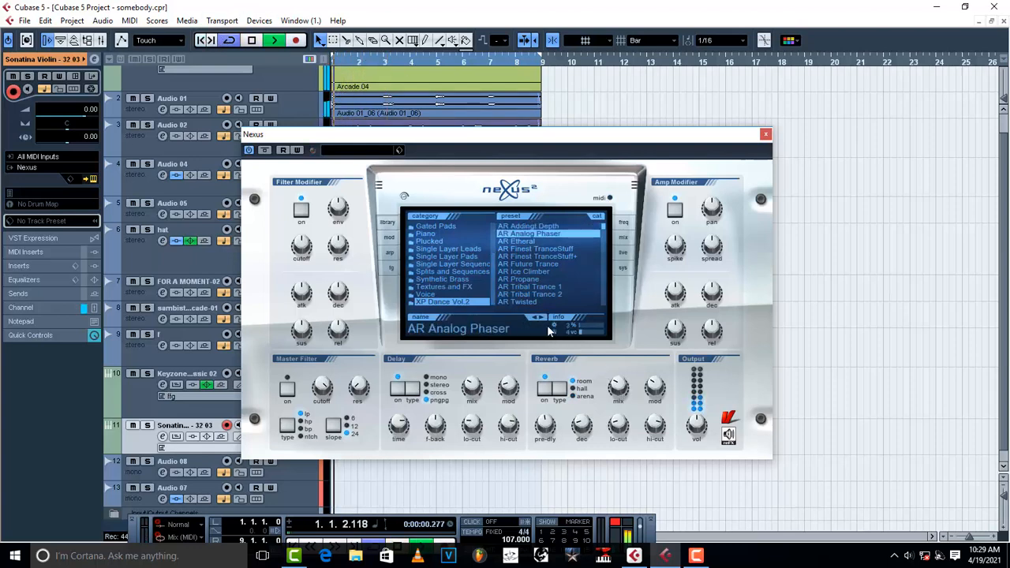
{"action": "left_click", "coordinate": [541, 316]}
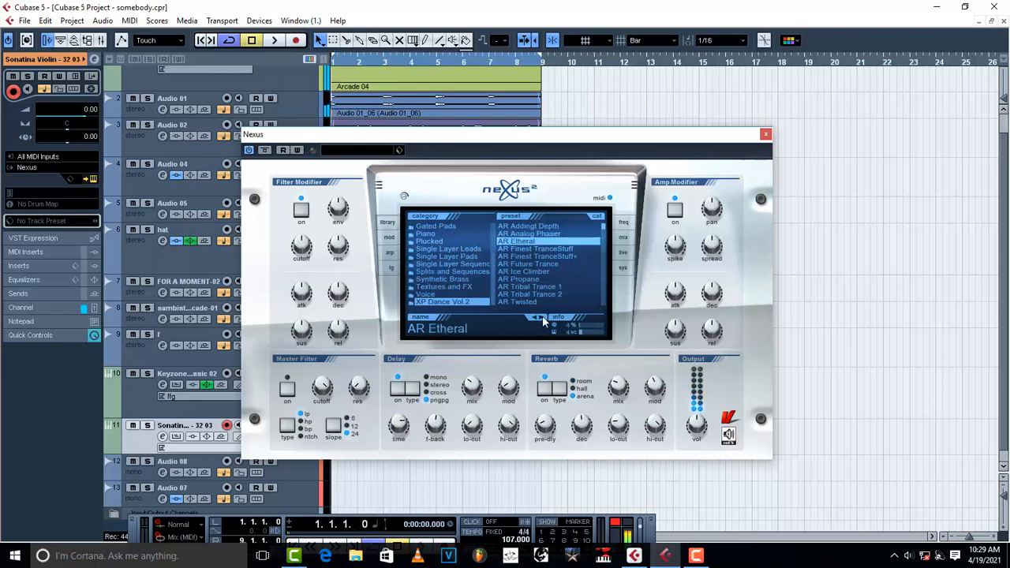
{"action": "left_click", "coordinate": [541, 317]}
{"action": "key", "text": "space"}
{"action": "left_click", "coordinate": [542, 317]}
{"action": "key", "text": "space"}
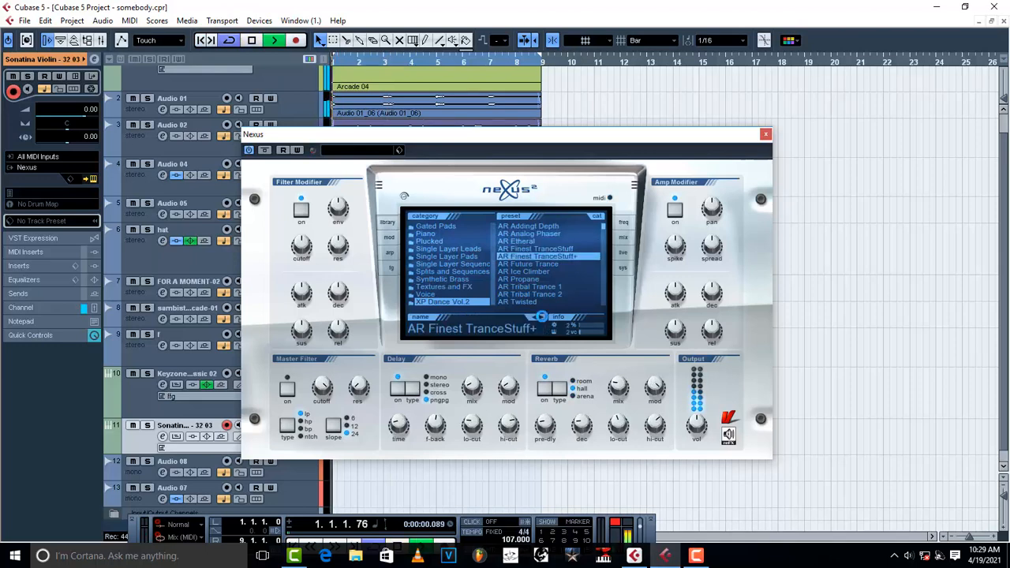
{"action": "left_click", "coordinate": [541, 317]}
{"action": "key", "text": "space"}
{"action": "key", "text": "space"}
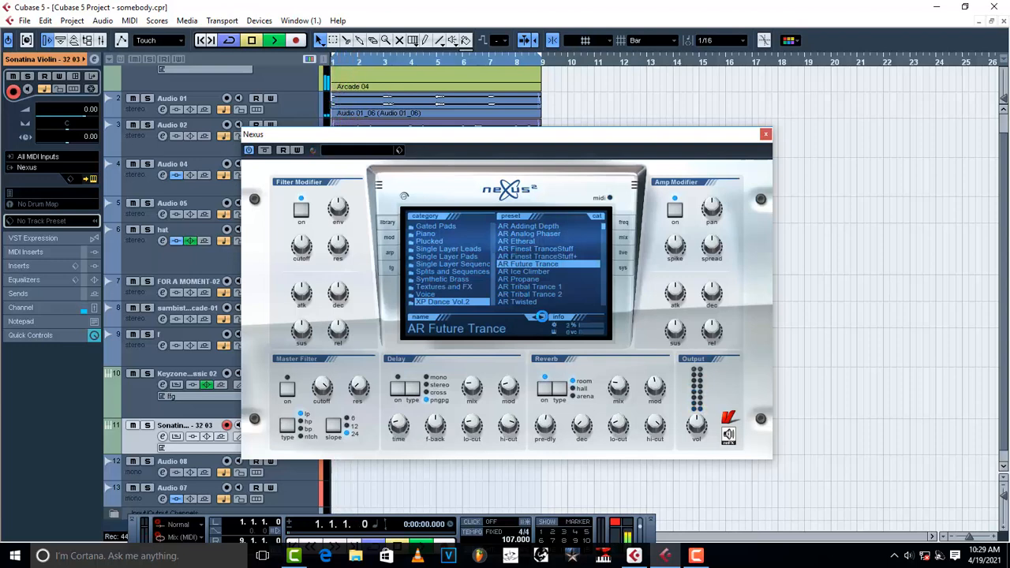
Step: Audition the presets AR Ice Climber, AR Propane and AR Tribal Trance 1 against the beat
{"action": "left_click", "coordinate": [542, 317]}
{"action": "key", "text": "space"}
{"action": "left_click", "coordinate": [542, 316]}
{"action": "key", "text": "space"}
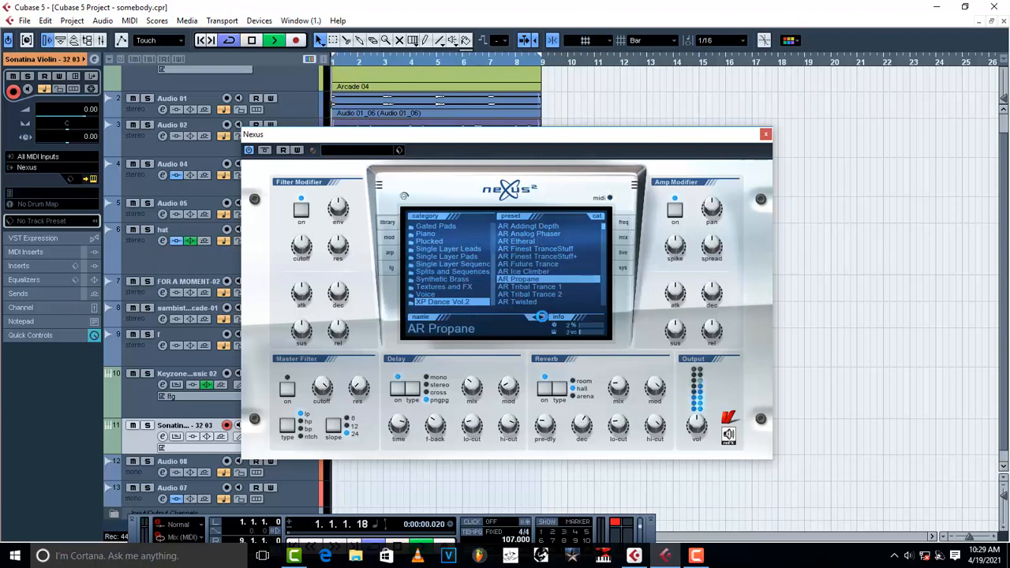
{"action": "left_click", "coordinate": [542, 317]}
{"action": "key", "text": "space"}
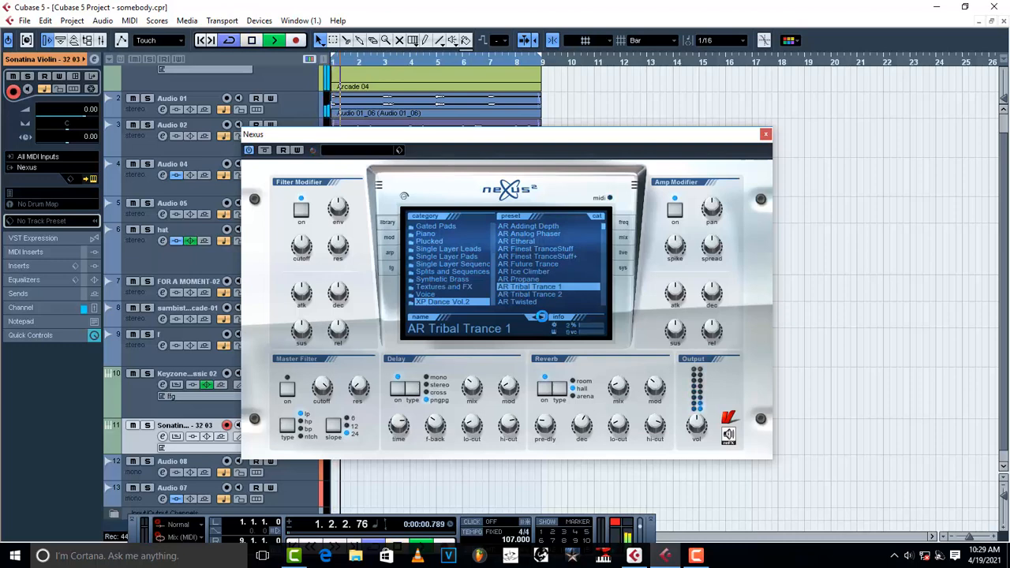
{"action": "key", "text": "space"}
Step: Load the AR Tribal Trance 2 preset, listen to it with the beat and close the instrument window
{"action": "left_click", "coordinate": [541, 317]}
{"action": "key", "text": "space"}
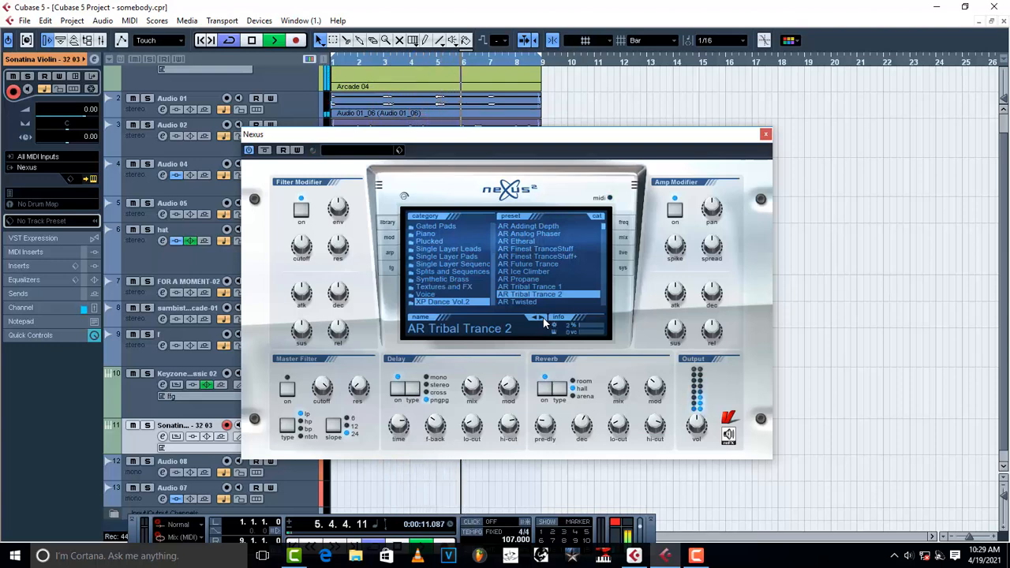
{"action": "key", "text": "space"}
{"action": "key", "text": "space"}
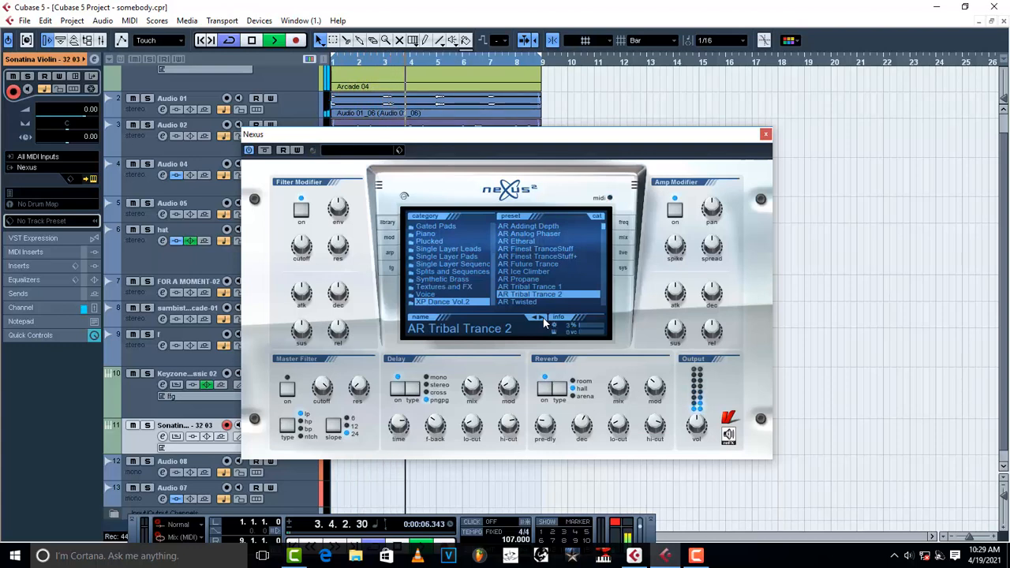
{"action": "key", "text": "space"}
{"action": "left_click", "coordinate": [766, 134]}
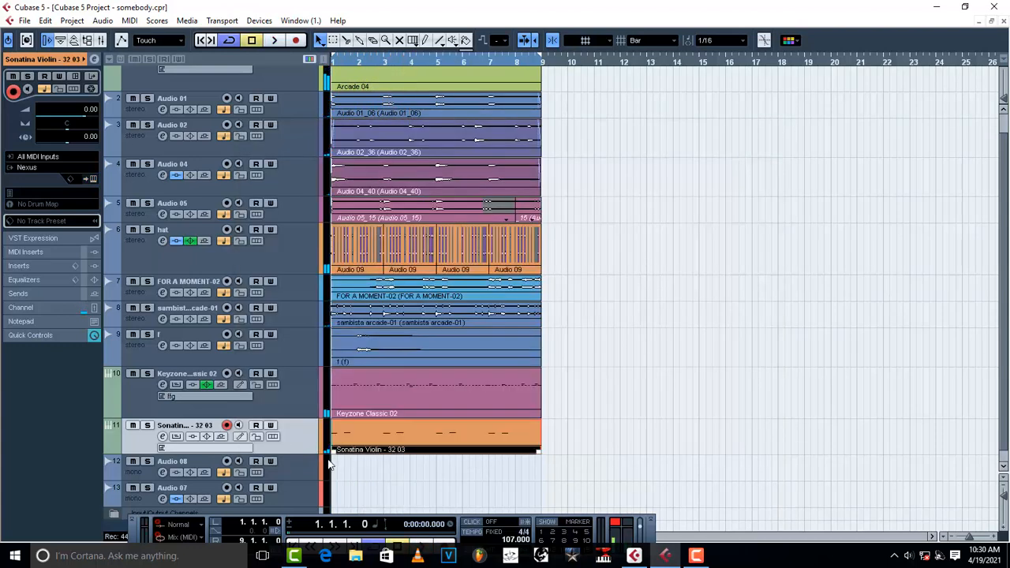
Step: Duplicate the Sonatina Violin track and, with the original muted, open the copy's Nexus instrument
{"action": "right_click", "coordinate": [288, 439]}
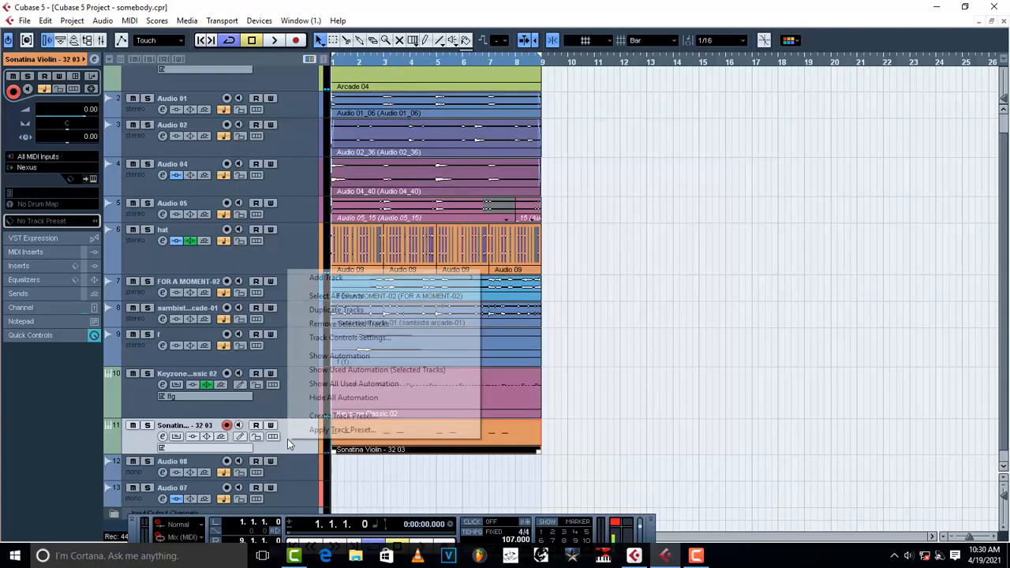
{"action": "left_click", "coordinate": [347, 309]}
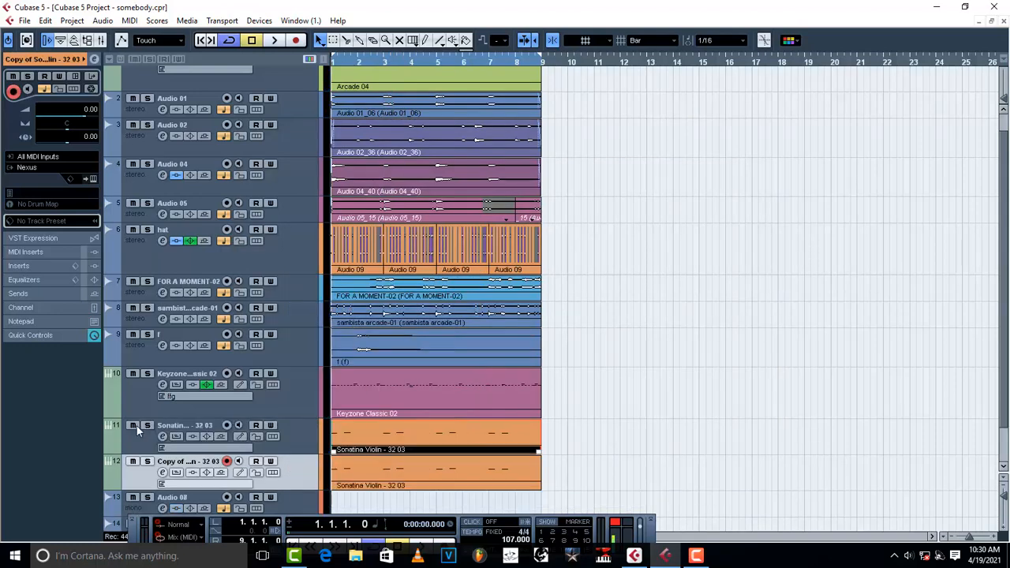
{"action": "left_click", "coordinate": [93, 179]}
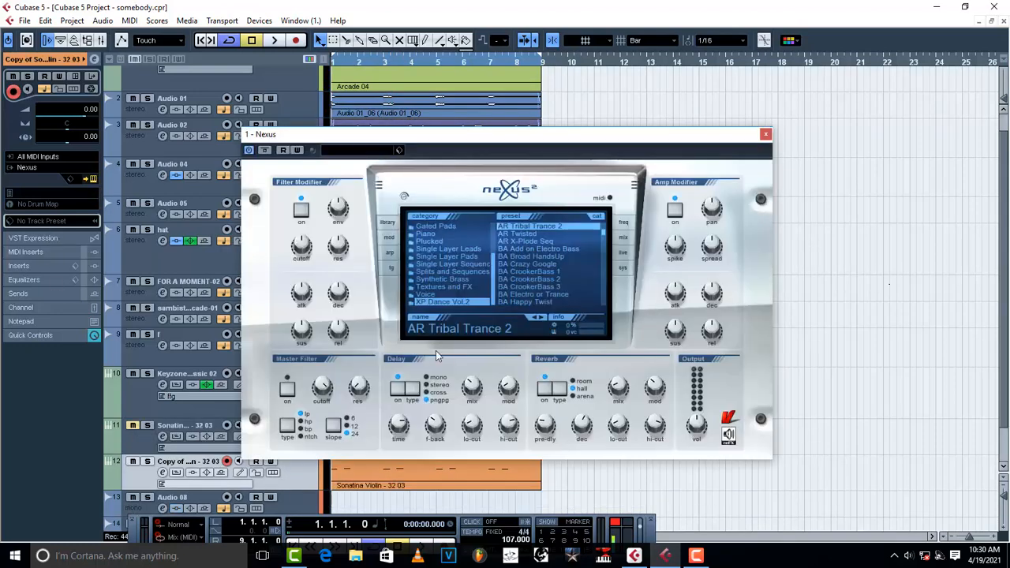
Step: On the duplicated track, audition the presets from AR Twisted through BA Crazy Google during playback
{"action": "left_click", "coordinate": [542, 319]}
{"action": "left_click", "coordinate": [541, 318]}
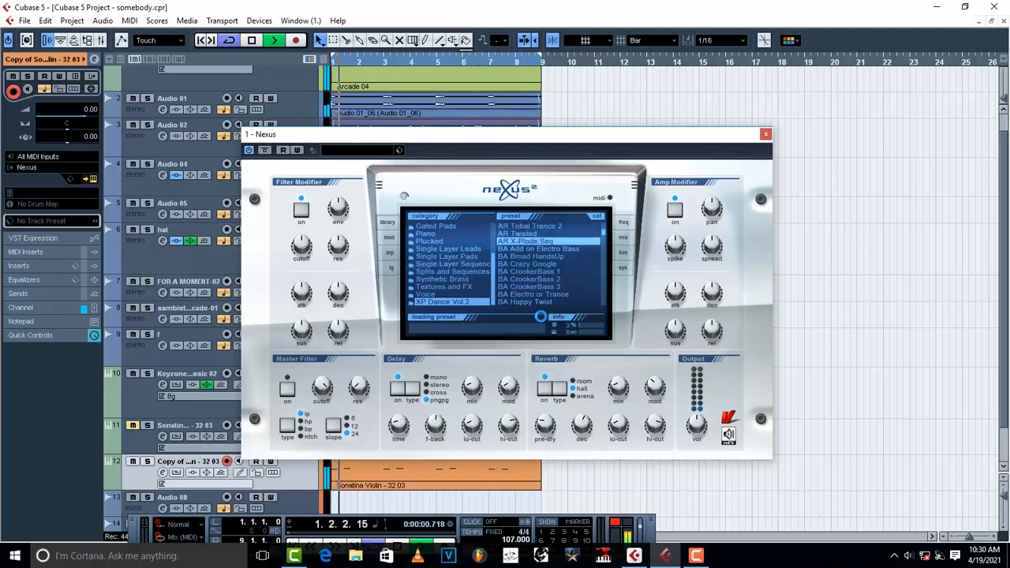
{"action": "key", "text": "space"}
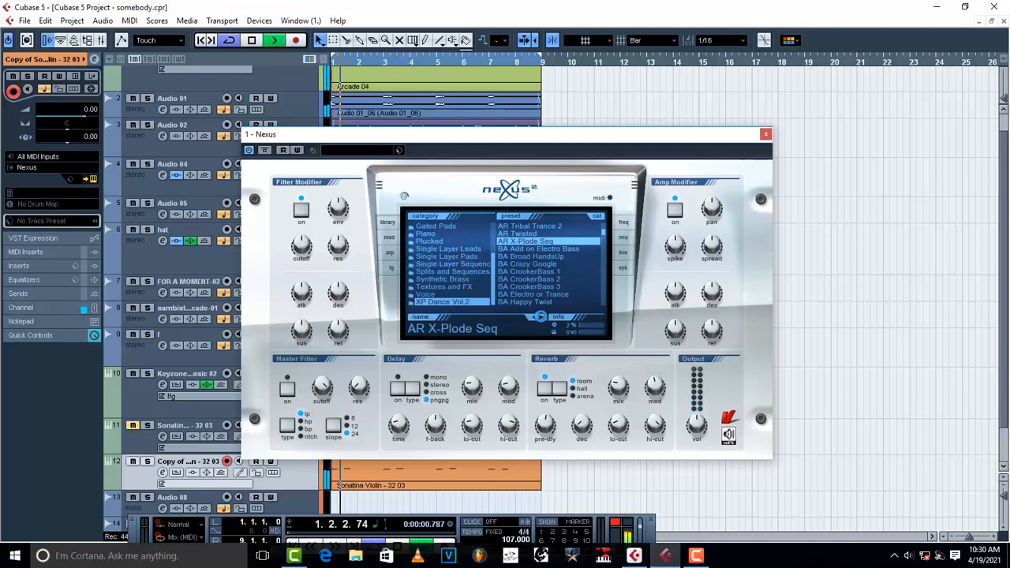
{"action": "left_click", "coordinate": [541, 318]}
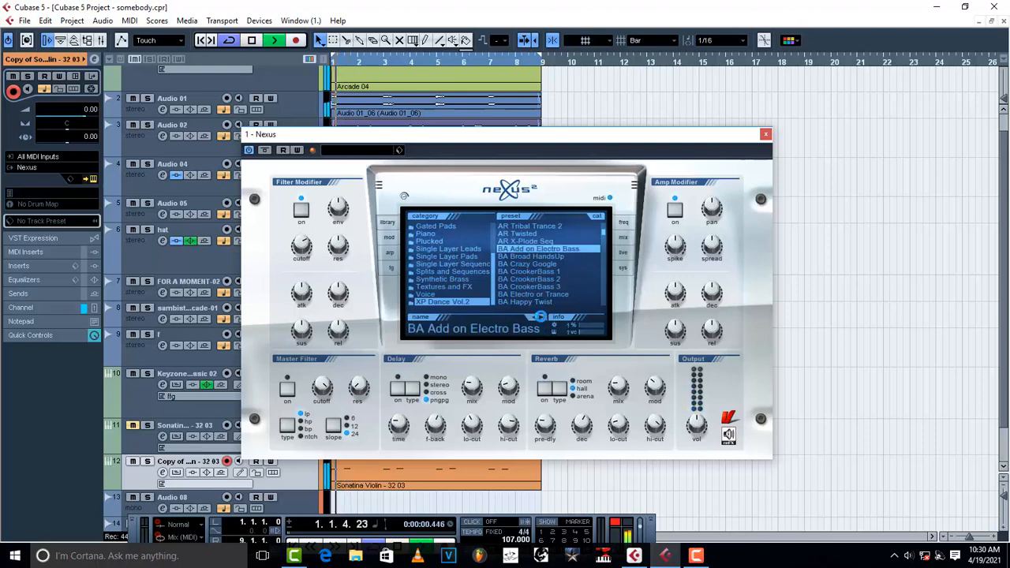
{"action": "left_click", "coordinate": [540, 317]}
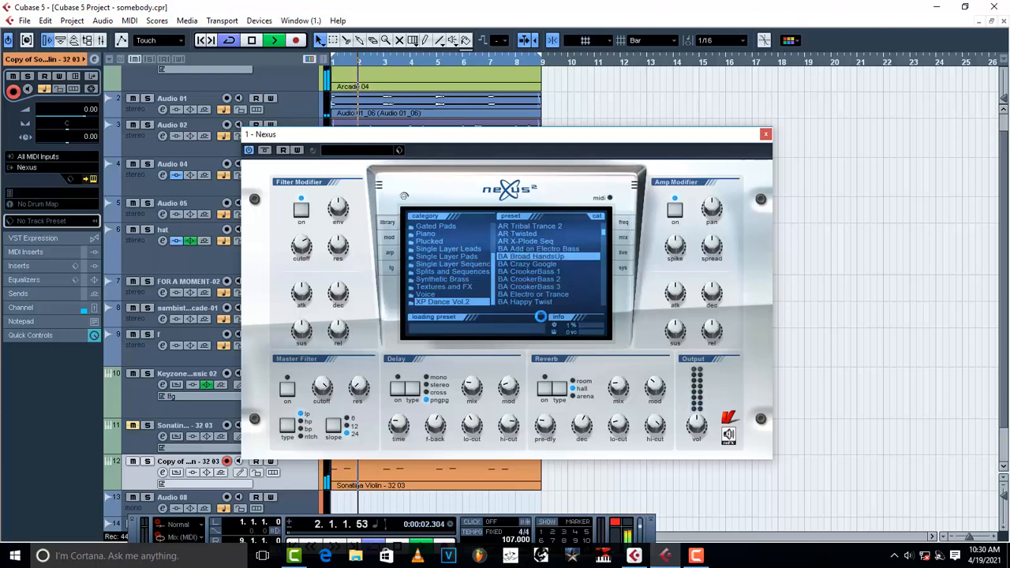
{"action": "left_click", "coordinate": [542, 318]}
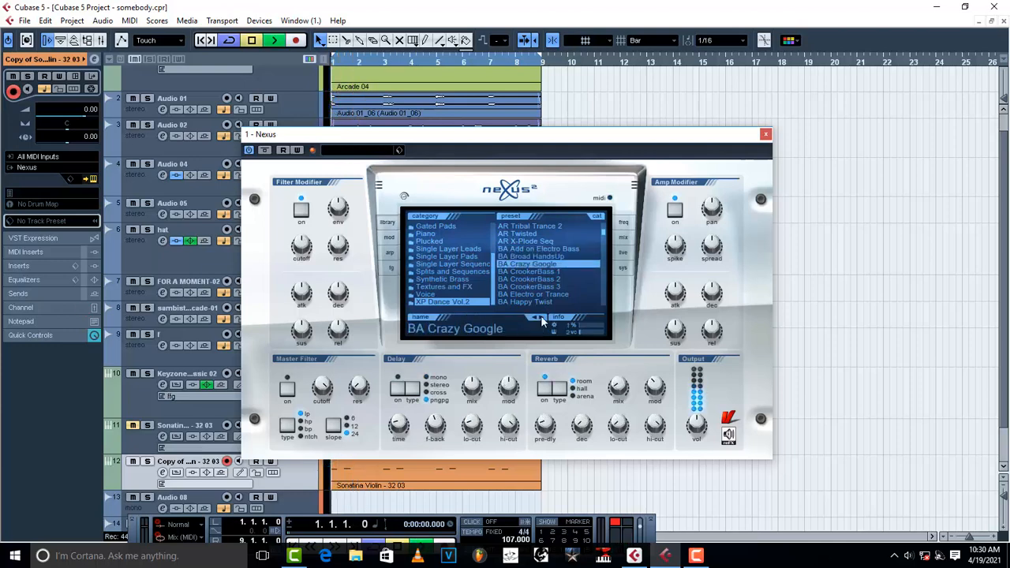
Step: Try the bass presets BA CrookerBass 1 to 3, BA Electro or Trance and BA Happy Twist on the duplicated track
{"action": "left_click", "coordinate": [541, 317]}
{"action": "left_click", "coordinate": [541, 317]}
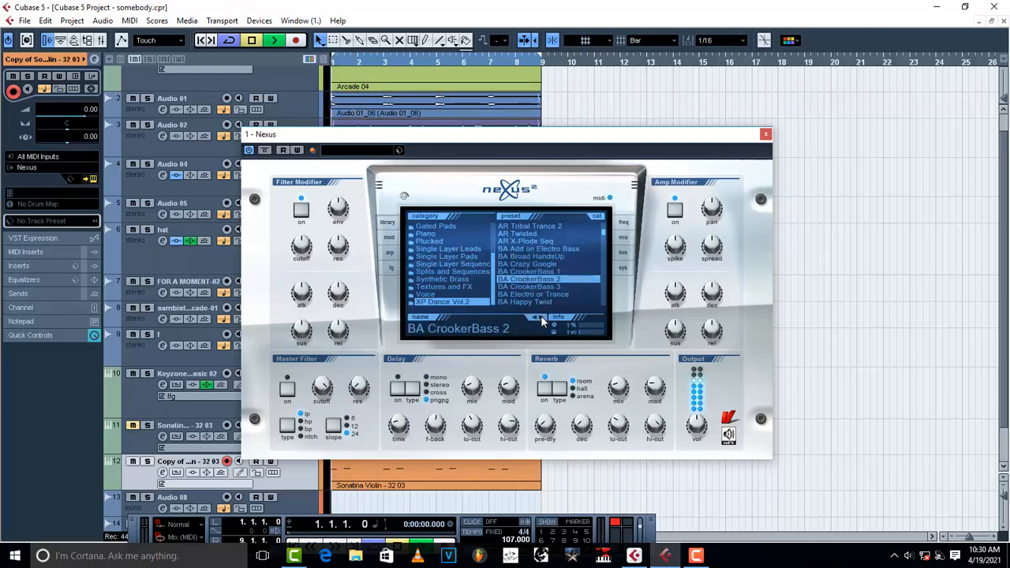
{"action": "left_click", "coordinate": [540, 317]}
{"action": "left_click", "coordinate": [541, 318]}
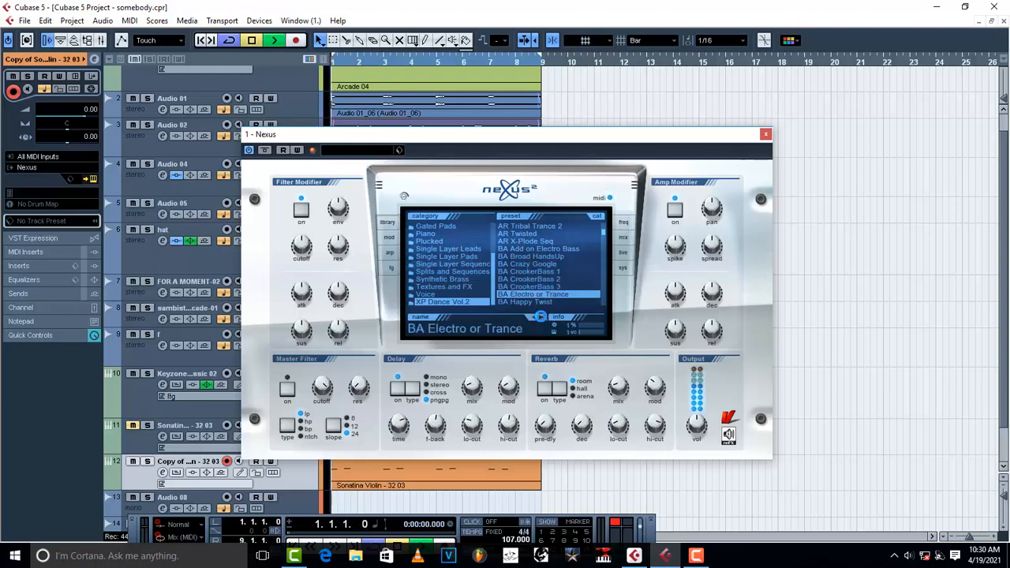
{"action": "left_click", "coordinate": [541, 318]}
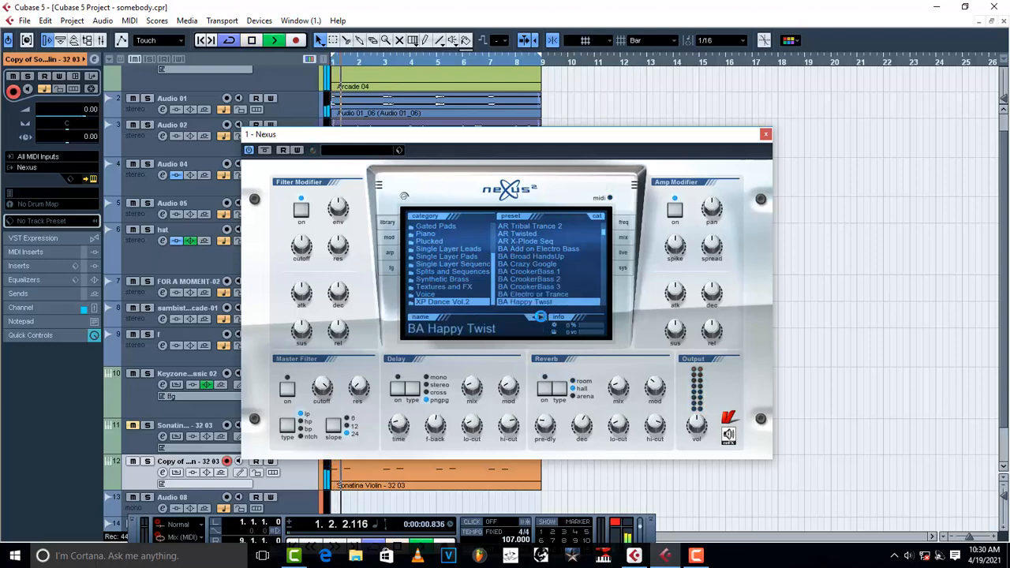
{"action": "key", "text": "space"}
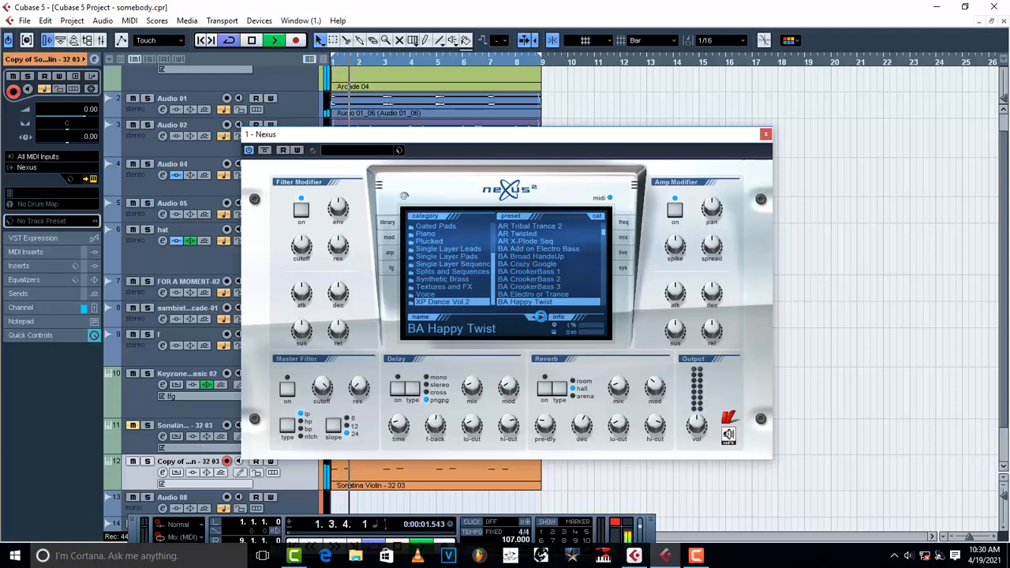
Step: Audition the duplicated track's bass presets from BA Hardroxx Bass through BA Mr Fuzz against the beat
{"action": "left_click", "coordinate": [541, 317]}
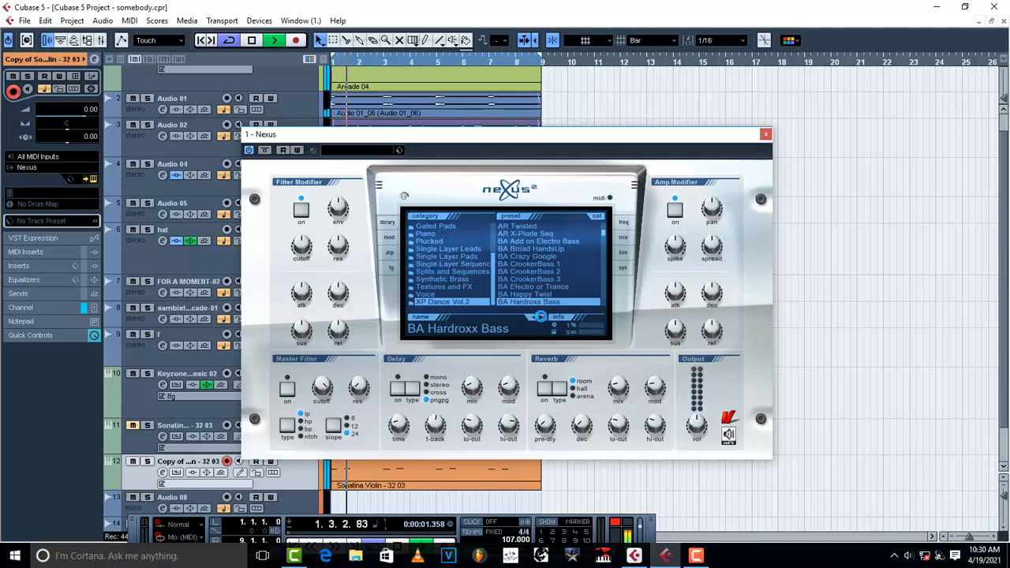
{"action": "left_click", "coordinate": [541, 318]}
{"action": "left_click", "coordinate": [541, 317]}
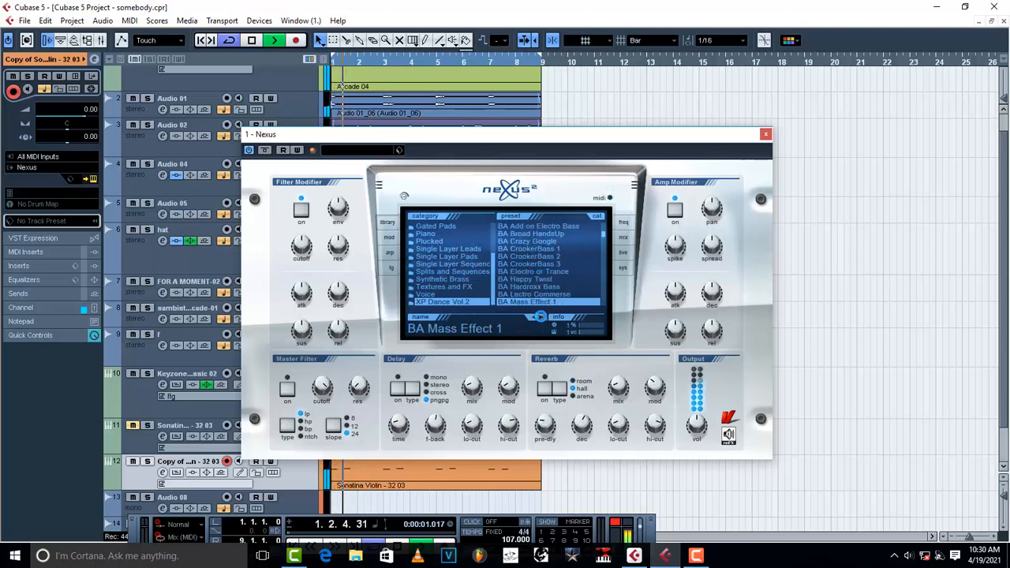
{"action": "left_click", "coordinate": [541, 318]}
{"action": "left_click", "coordinate": [540, 317]}
{"action": "key", "text": "space"}
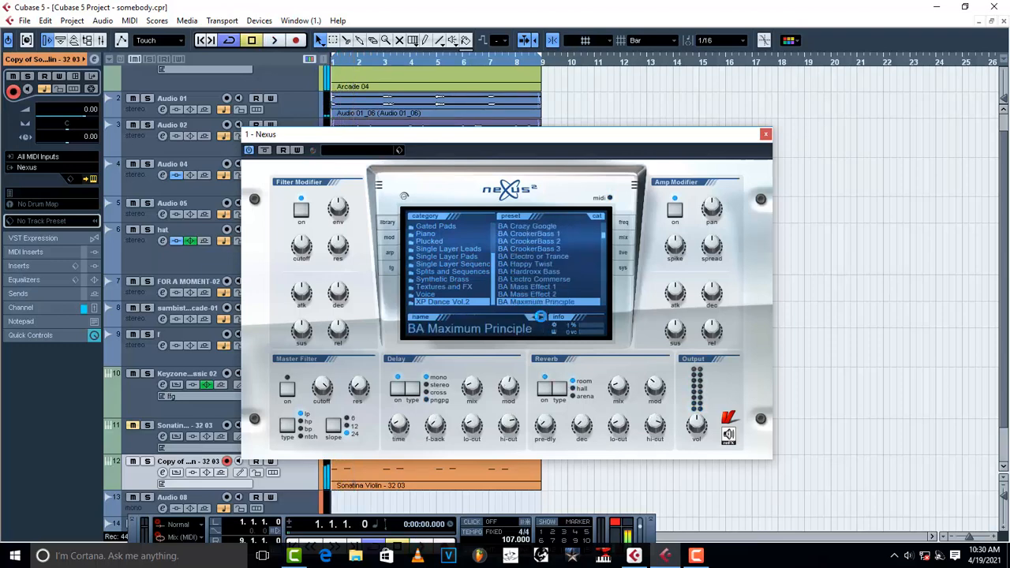
{"action": "left_click", "coordinate": [541, 318]}
{"action": "key", "text": "space"}
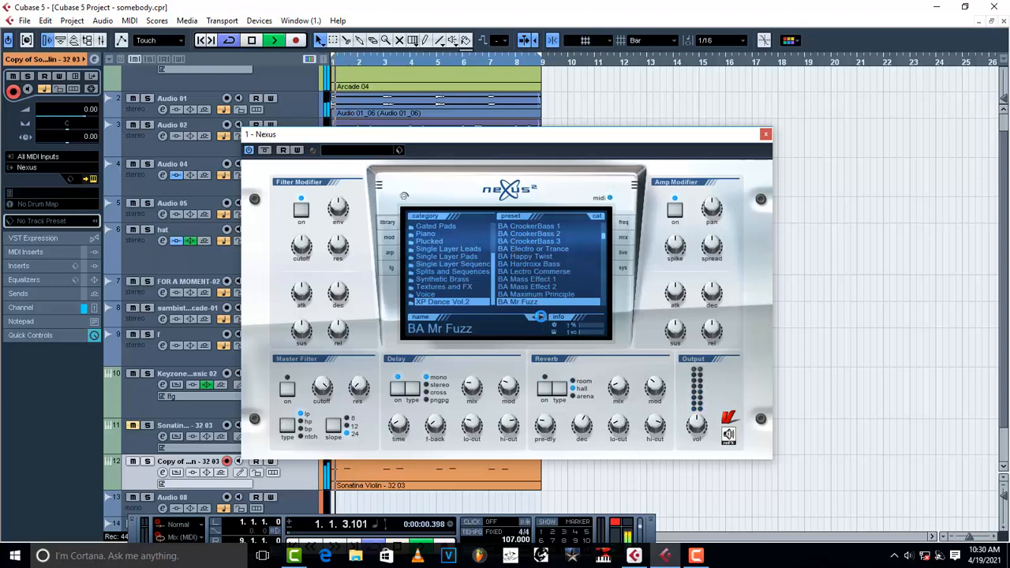
Step: Try the presets BA Pitsch Patsch, BA Plug and Play 1 to 4 and BA Shake Your Booty on the duplicated track
{"action": "key", "text": "space"}
{"action": "left_click", "coordinate": [541, 317]}
{"action": "left_click", "coordinate": [541, 318]}
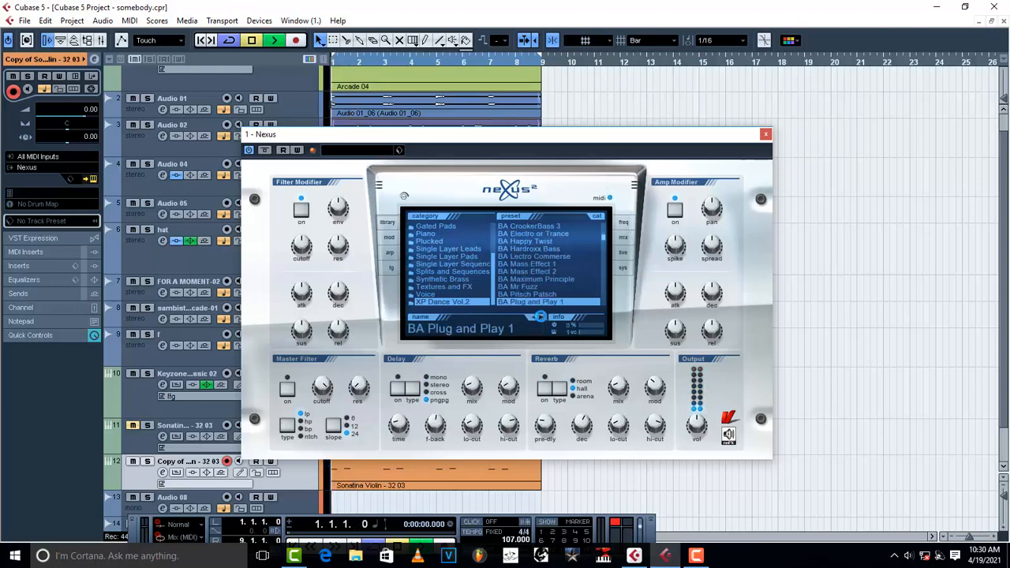
{"action": "left_click", "coordinate": [541, 318]}
{"action": "left_click", "coordinate": [541, 317]}
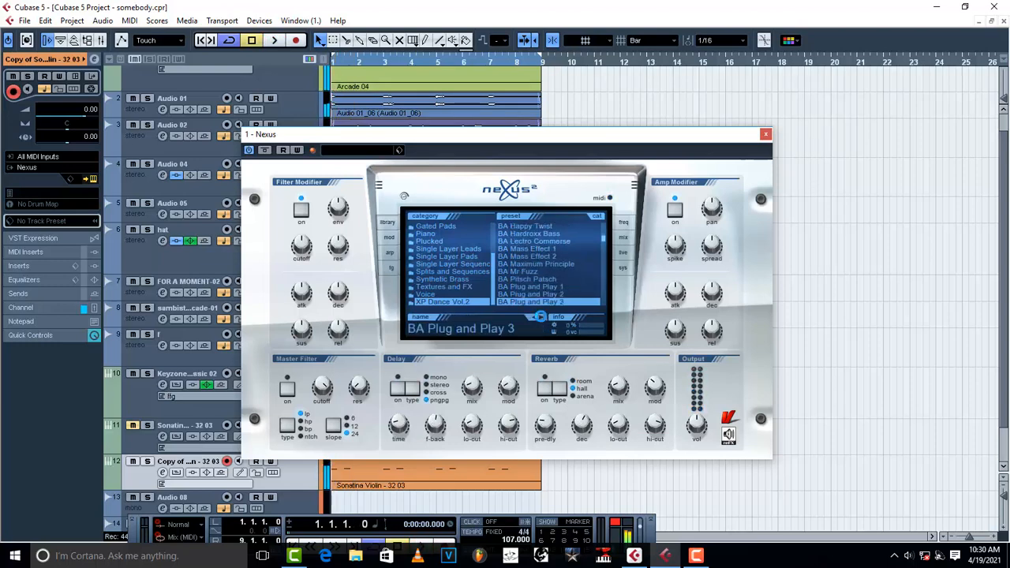
{"action": "key", "text": "space"}
{"action": "left_click", "coordinate": [540, 318]}
{"action": "left_click", "coordinate": [541, 317]}
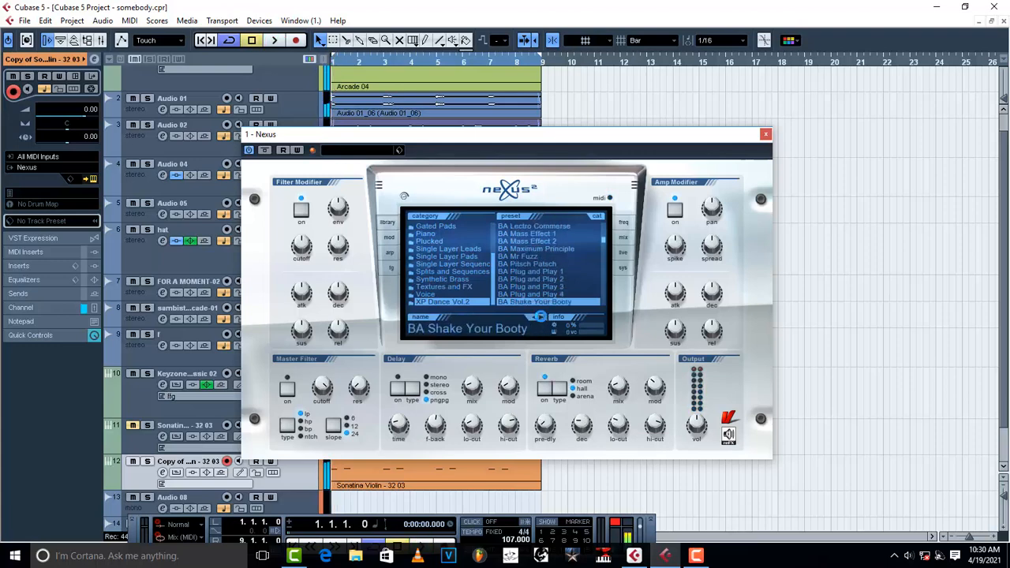
Step: Audition the presets from BA Shark through BL Italo Bells 2 on the duplicated track
{"action": "key", "text": "space"}
{"action": "left_click", "coordinate": [541, 318]}
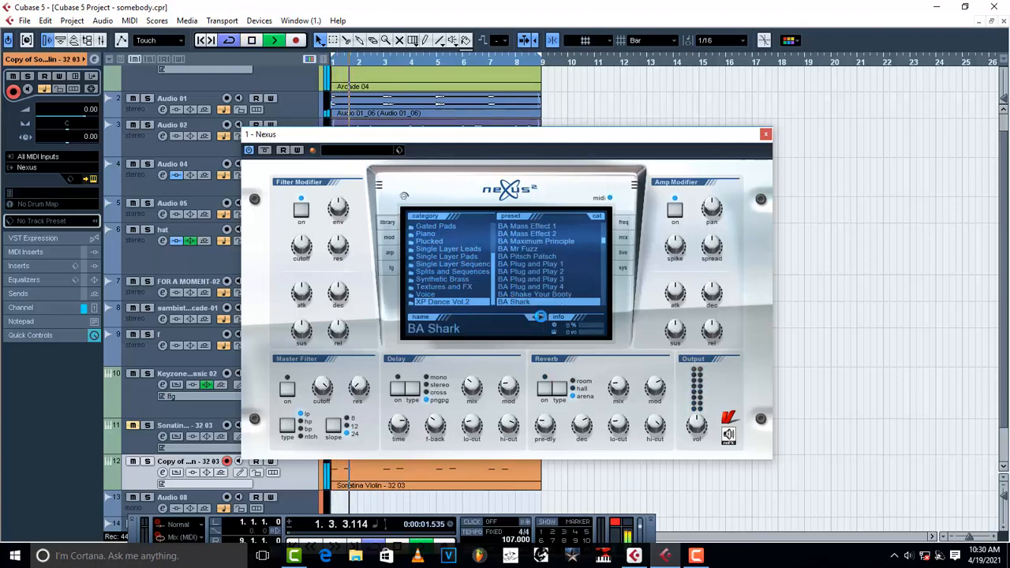
{"action": "left_click", "coordinate": [541, 318]}
{"action": "left_click", "coordinate": [541, 317]}
{"action": "left_click", "coordinate": [541, 318]}
{"action": "left_click", "coordinate": [541, 317]}
{"action": "left_click", "coordinate": [541, 317]}
{"action": "key", "text": "space"}
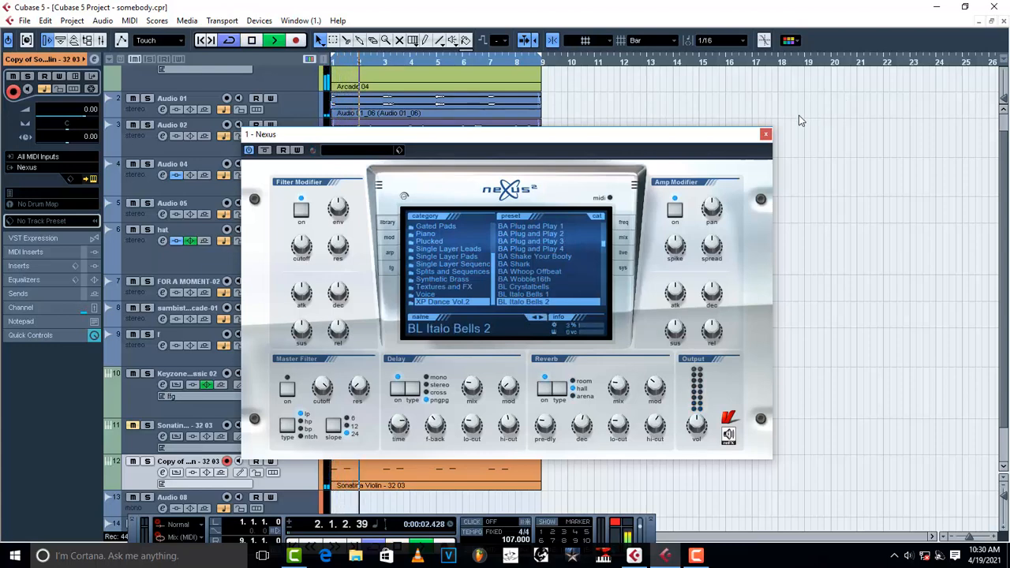
Step: Close the Nexus window and remove the duplicated Sonatina Violin track
{"action": "left_click", "coordinate": [766, 134]}
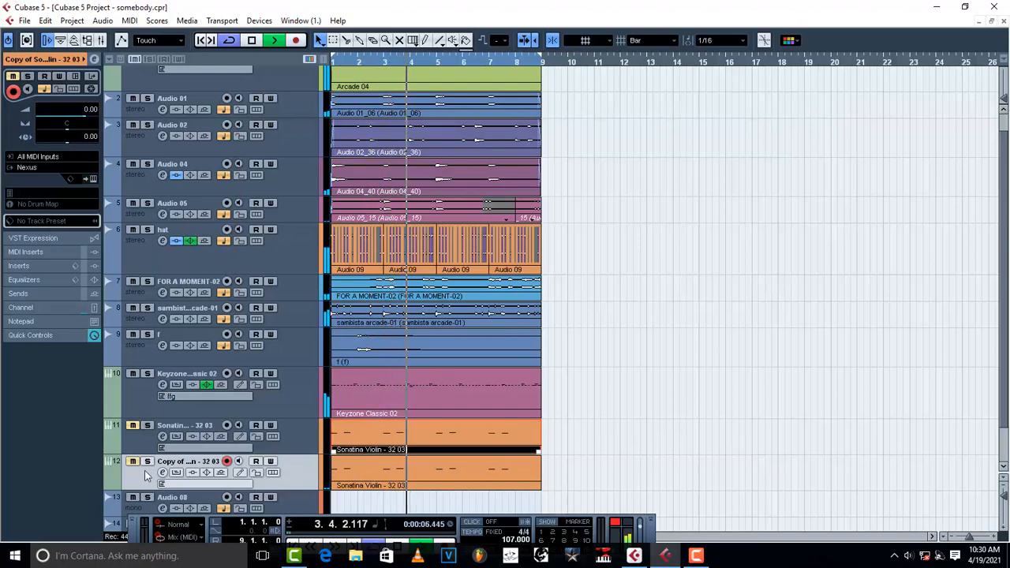
{"action": "right_click", "coordinate": [144, 475]}
{"action": "left_click", "coordinate": [268, 354]}
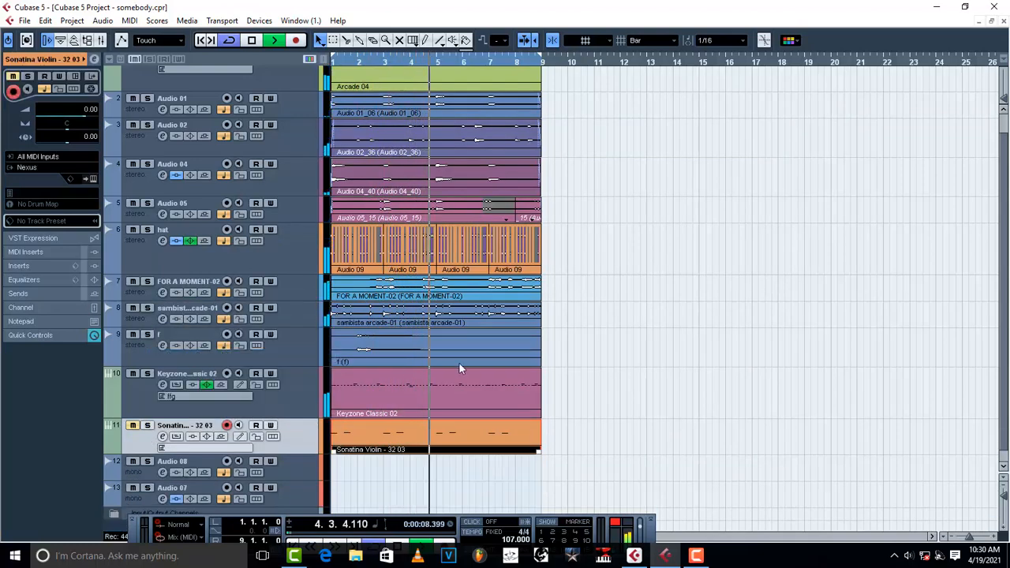
Step: Unmute the remaining Sonatina Violin track and lower its volume to -7.21 during playback
{"action": "key", "text": "space"}
{"action": "key", "text": "space"}
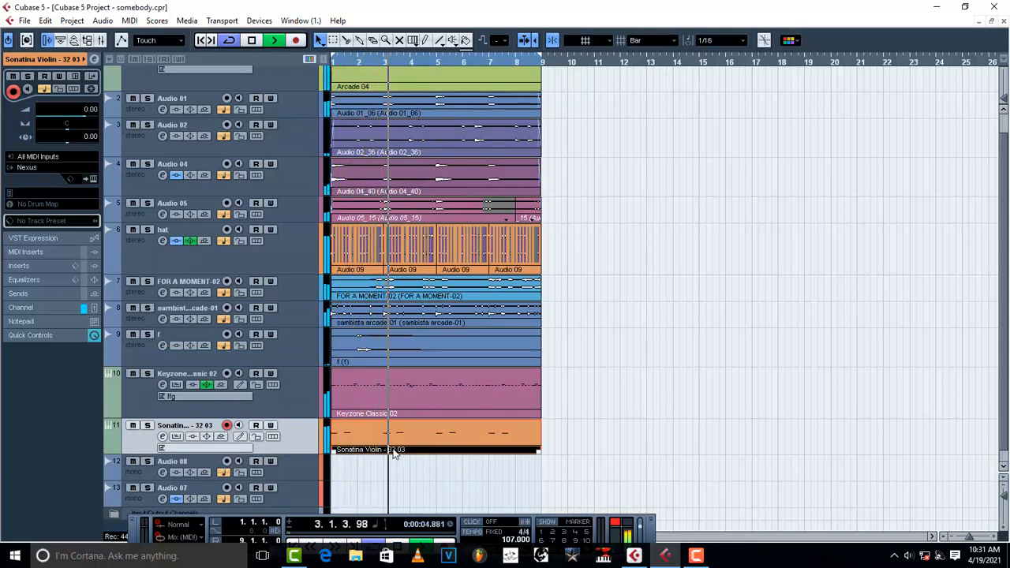
{"action": "left_click_drag", "start_coordinate": [77, 116], "coordinate": [69, 115]}
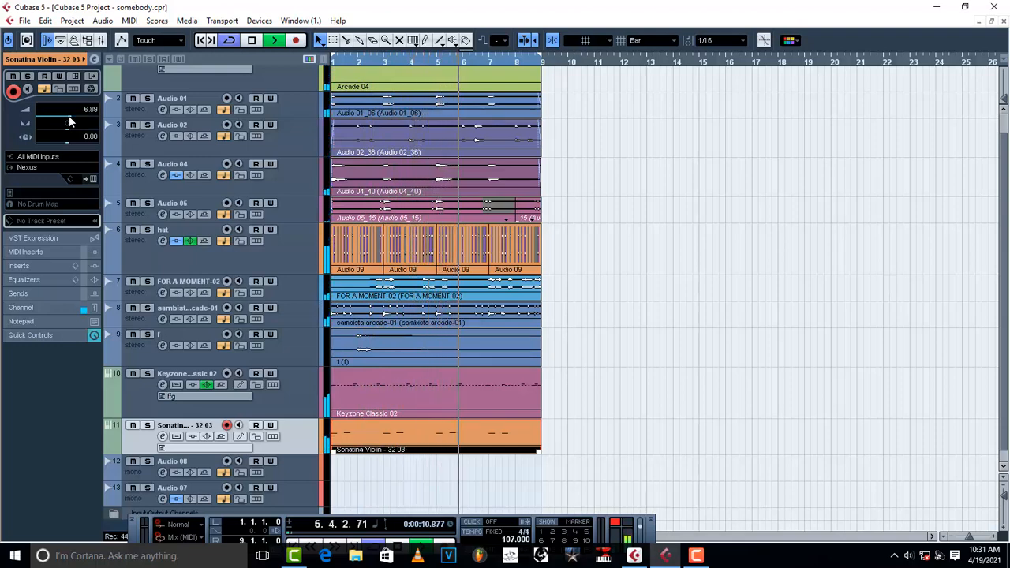
{"action": "scroll", "coordinate": [68, 117], "scroll_direction": "down", "scroll_amount": 1}
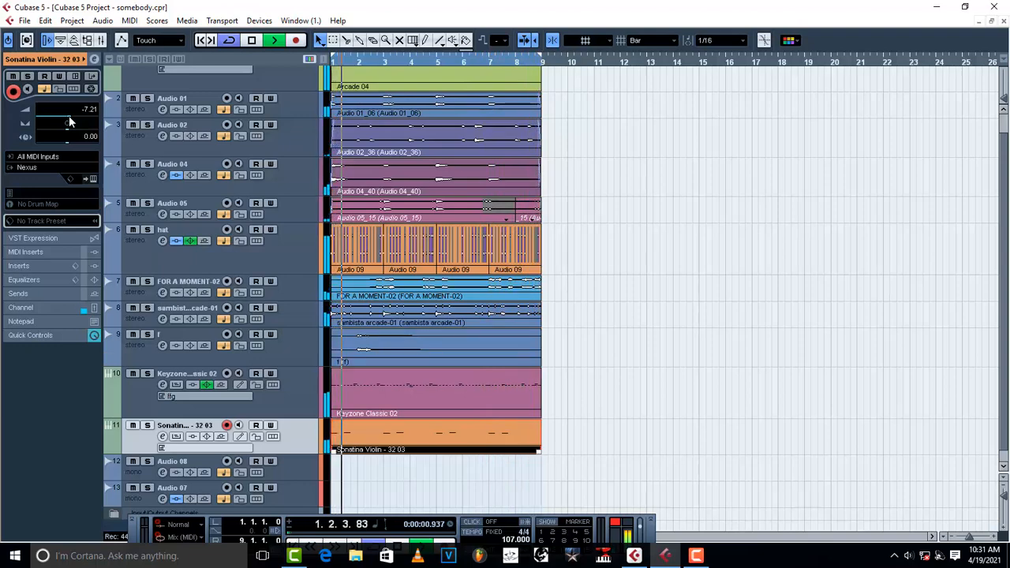
{"action": "key", "text": "space"}
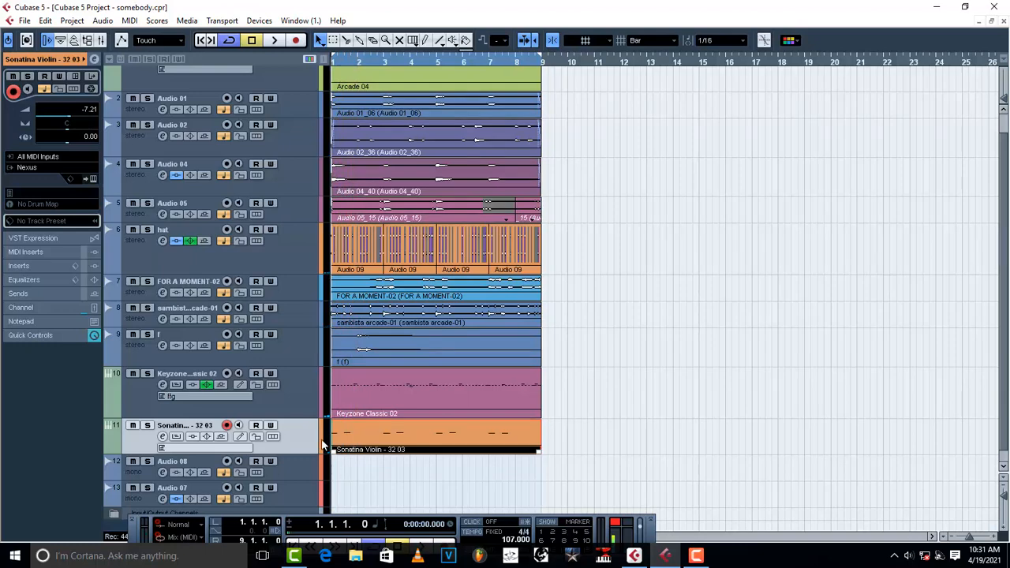
Step: Check the Nexus preset on the Sonatina Violin track, close the instrument window and listen to the whole loop
{"action": "left_click", "coordinate": [90, 180]}
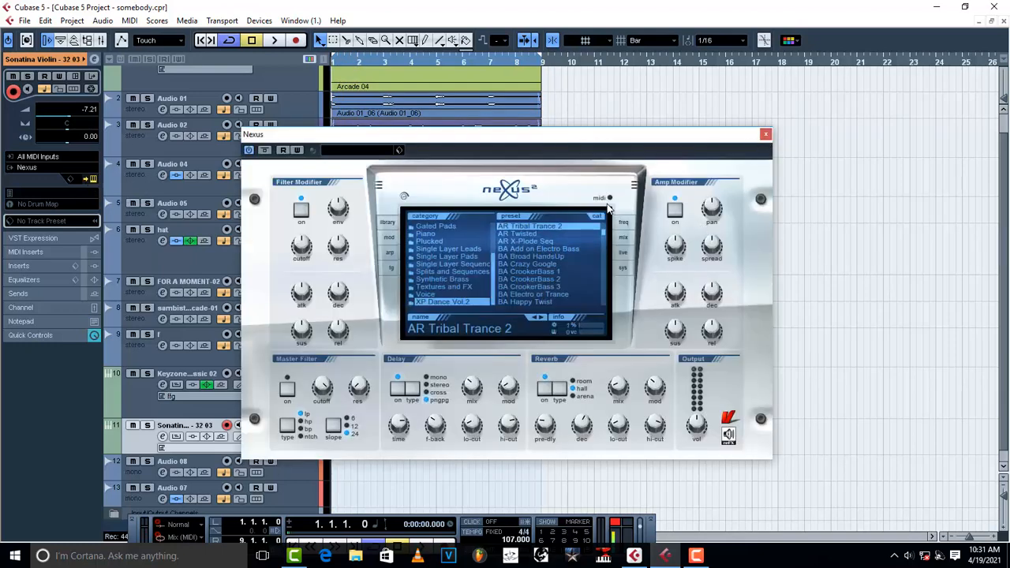
{"action": "left_click", "coordinate": [765, 136]}
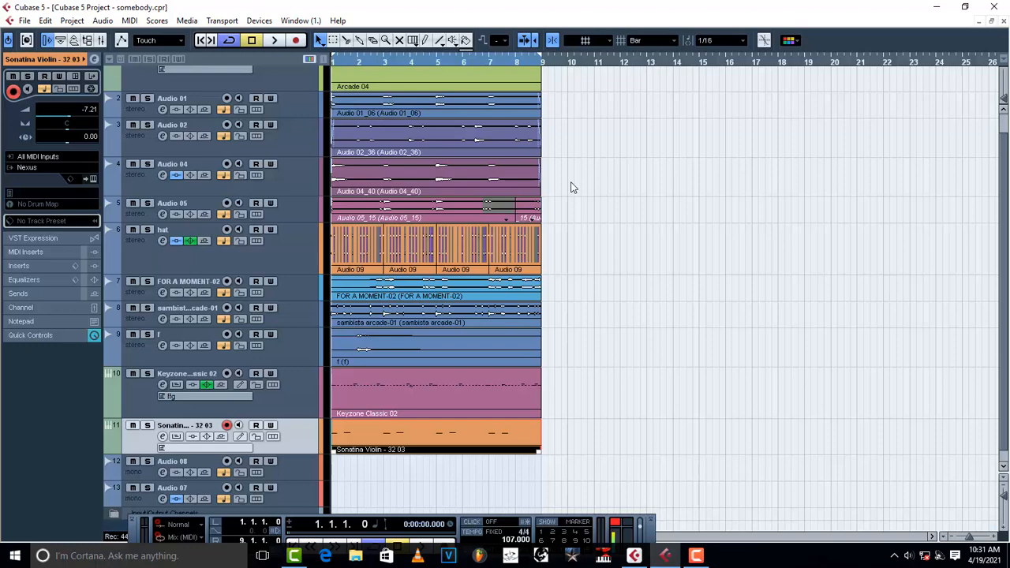
{"action": "key", "text": "space"}
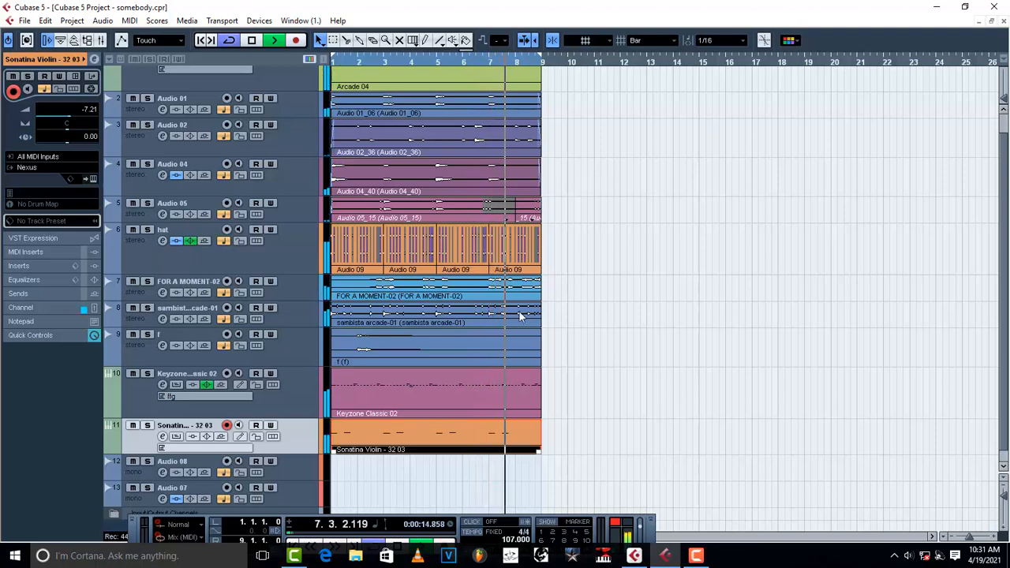
{"action": "scroll", "coordinate": [669, 496], "scroll_direction": "down", "scroll_amount": 1}
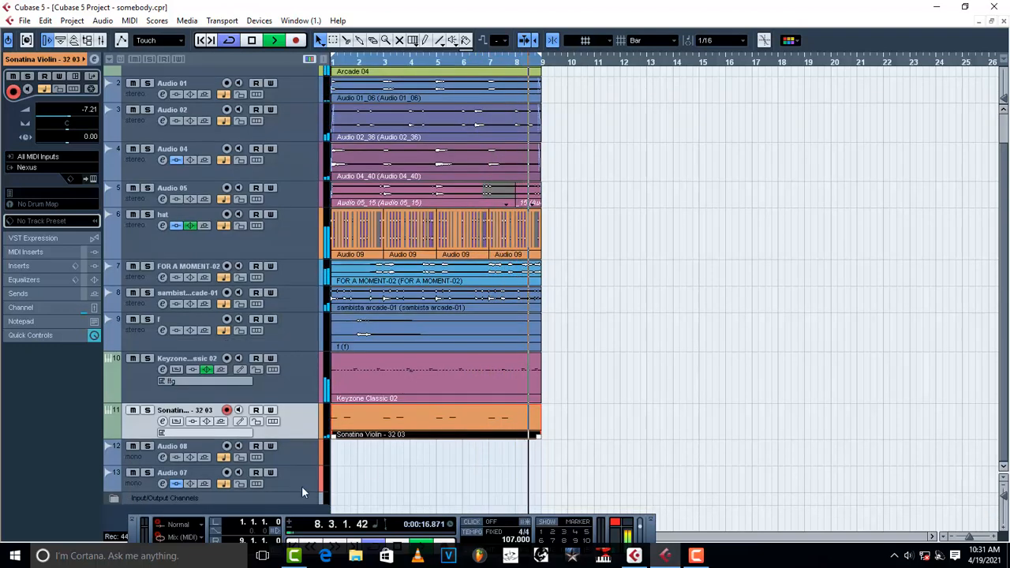
{"action": "key", "text": "space"}
Step: Select the Audio 08 track and start an audio file import from the AFRO SAMPLE folder on the Desktop
{"action": "left_click", "coordinate": [288, 452]}
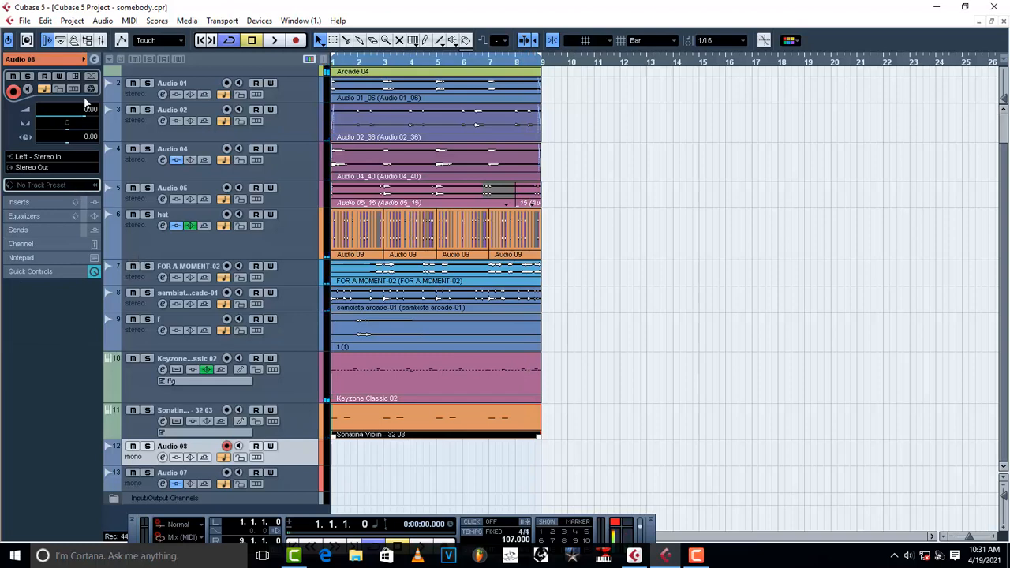
{"action": "left_click", "coordinate": [29, 22]}
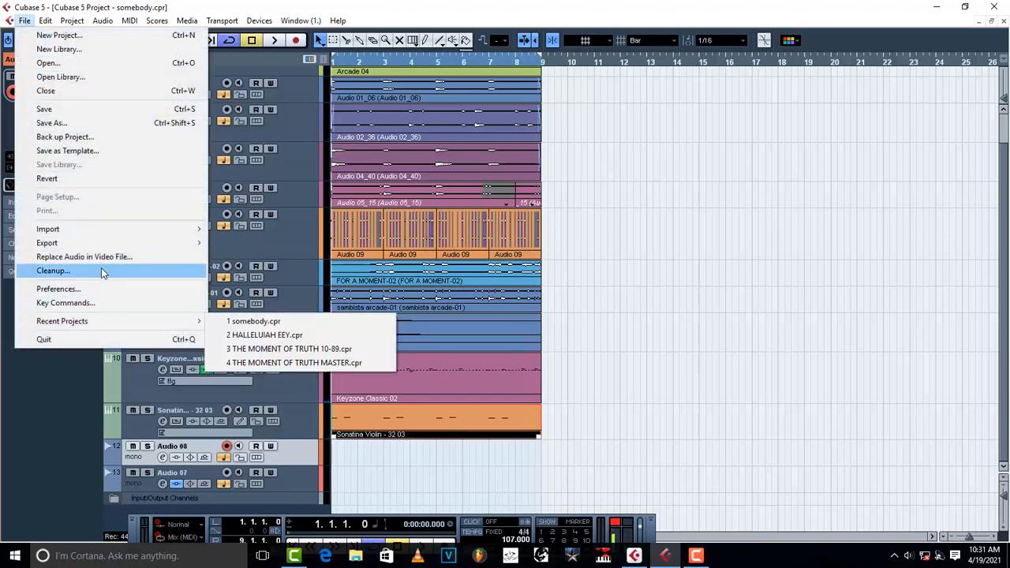
{"action": "mouse_move", "coordinate": [101, 238]}
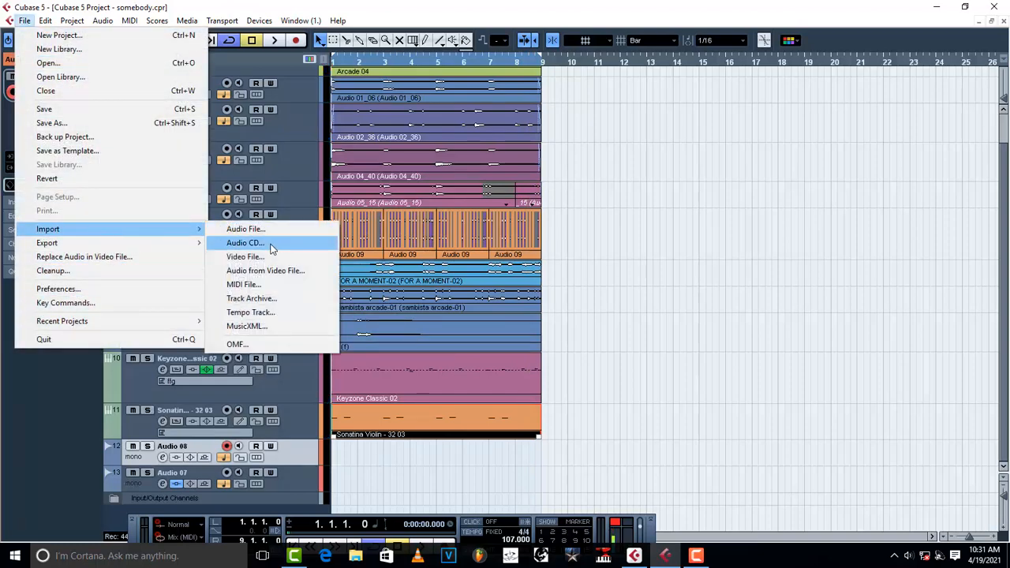
{"action": "left_click", "coordinate": [246, 229]}
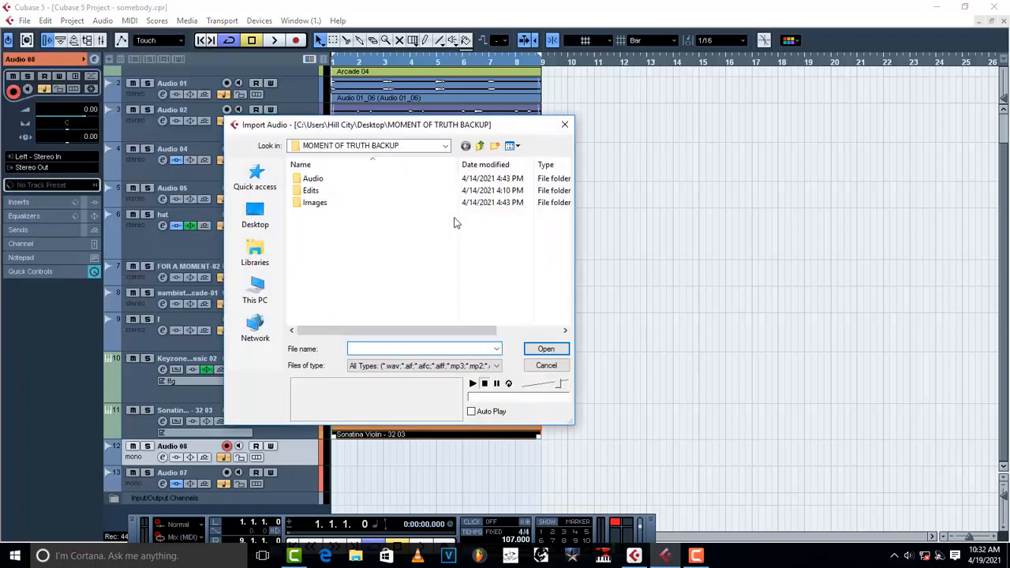
{"action": "left_click", "coordinate": [278, 227]}
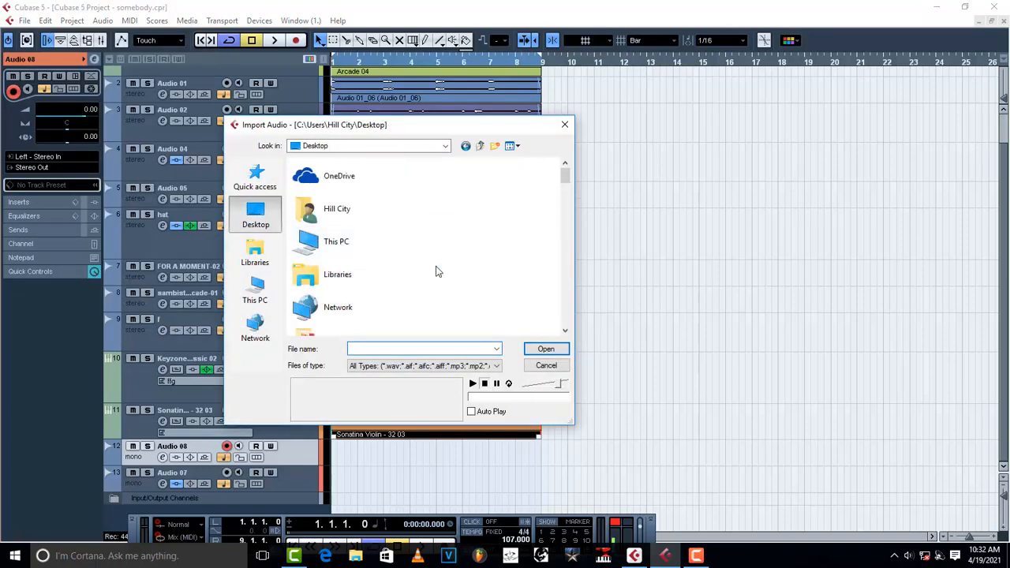
{"action": "scroll", "coordinate": [438, 276], "scroll_direction": "down", "scroll_amount": 10}
{"action": "scroll", "coordinate": [444, 281], "scroll_direction": "up", "scroll_amount": 10}
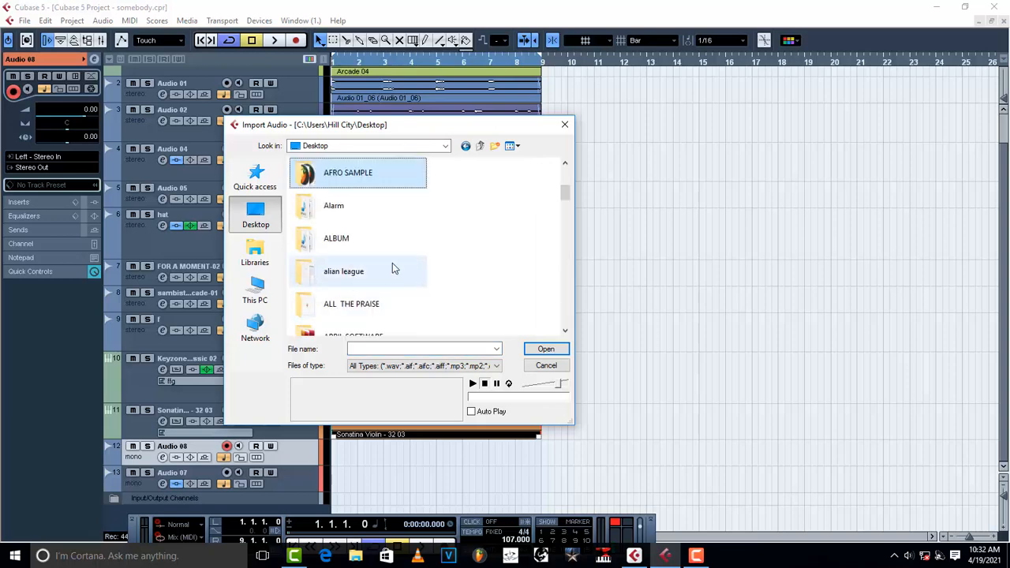
{"action": "double_click", "coordinate": [354, 179]}
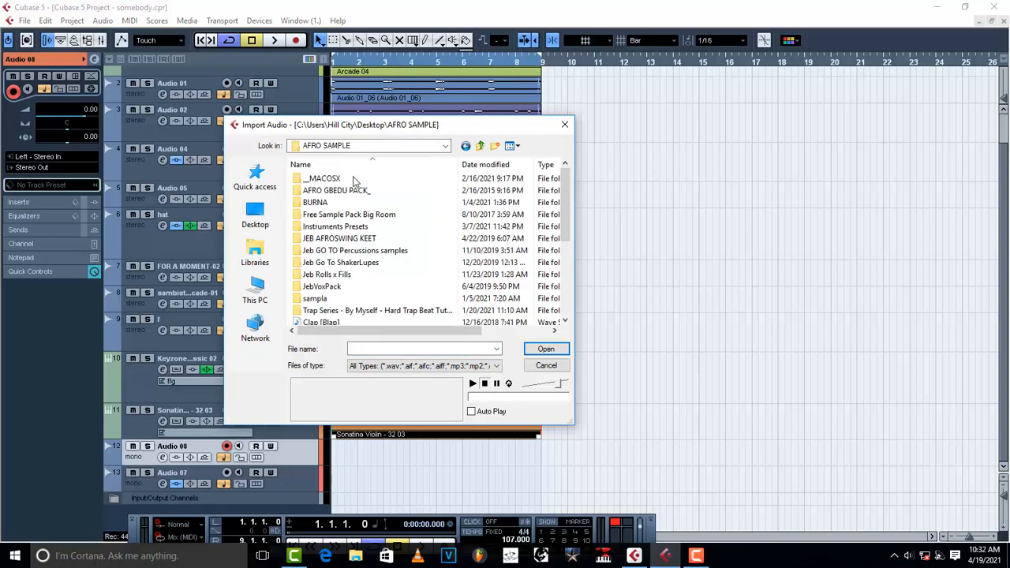
{"action": "scroll", "coordinate": [366, 225], "scroll_direction": "down", "scroll_amount": 4}
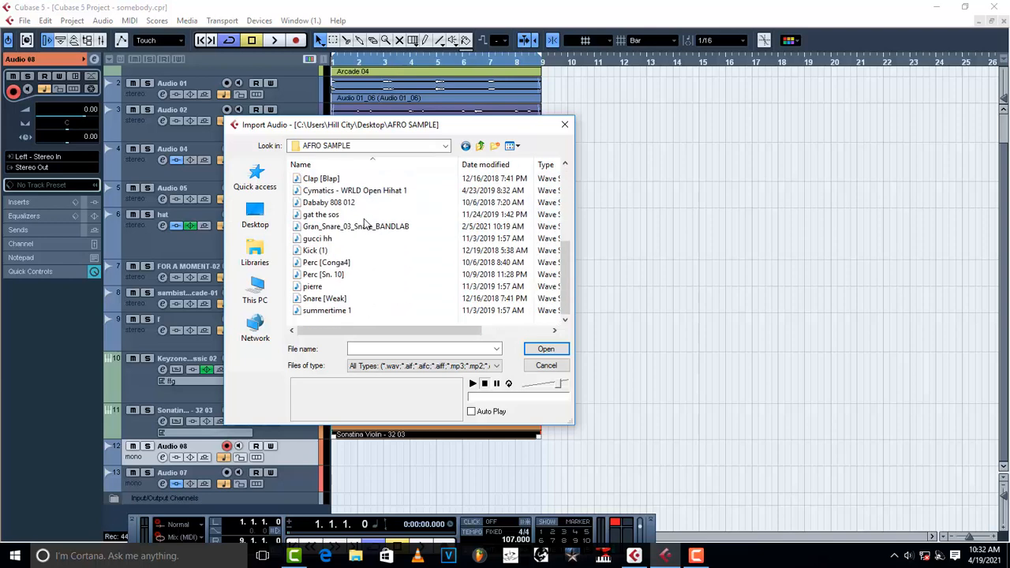
Step: Preview the samples Kick (1), Gran_Snare_03_Snare_BANDLAB, gucci hh and pierre, and enable Auto Play for previews
{"action": "left_click", "coordinate": [347, 250]}
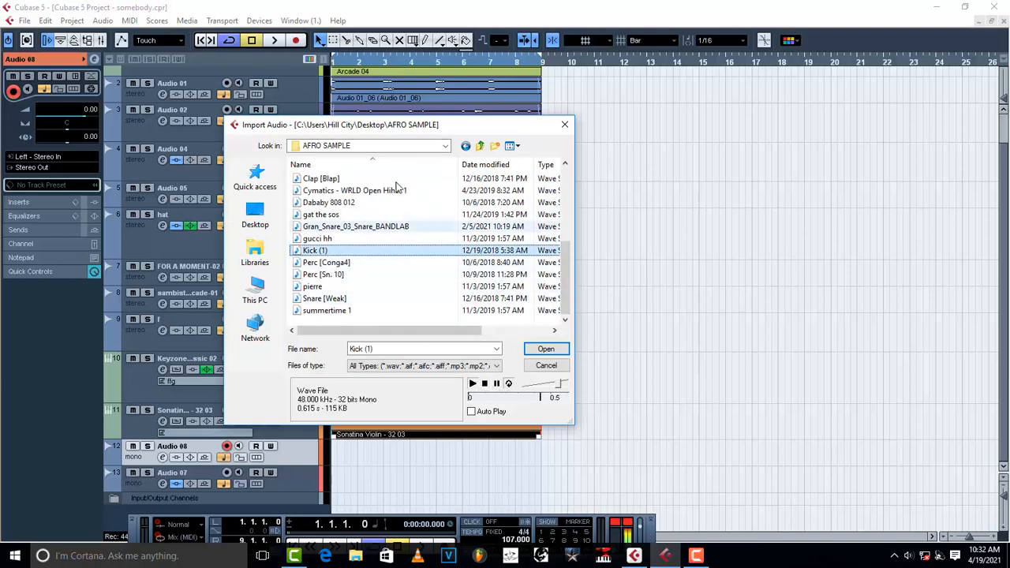
{"action": "left_click", "coordinate": [326, 226]}
{"action": "left_click", "coordinate": [324, 238]}
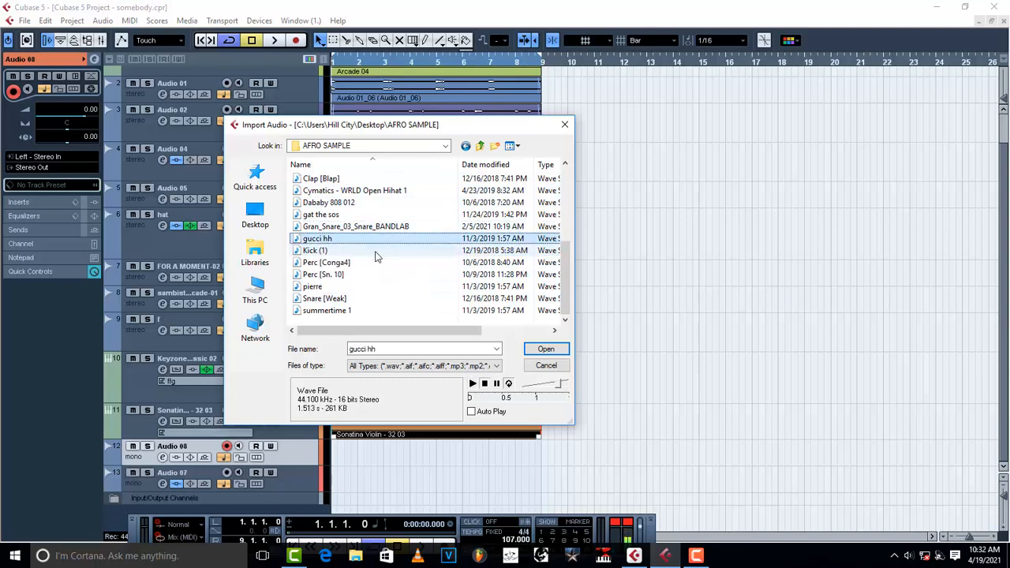
{"action": "left_click", "coordinate": [383, 287]}
{"action": "scroll", "coordinate": [385, 292], "scroll_direction": "up", "scroll_amount": 1}
{"action": "scroll", "coordinate": [384, 292], "scroll_direction": "up", "scroll_amount": 3}
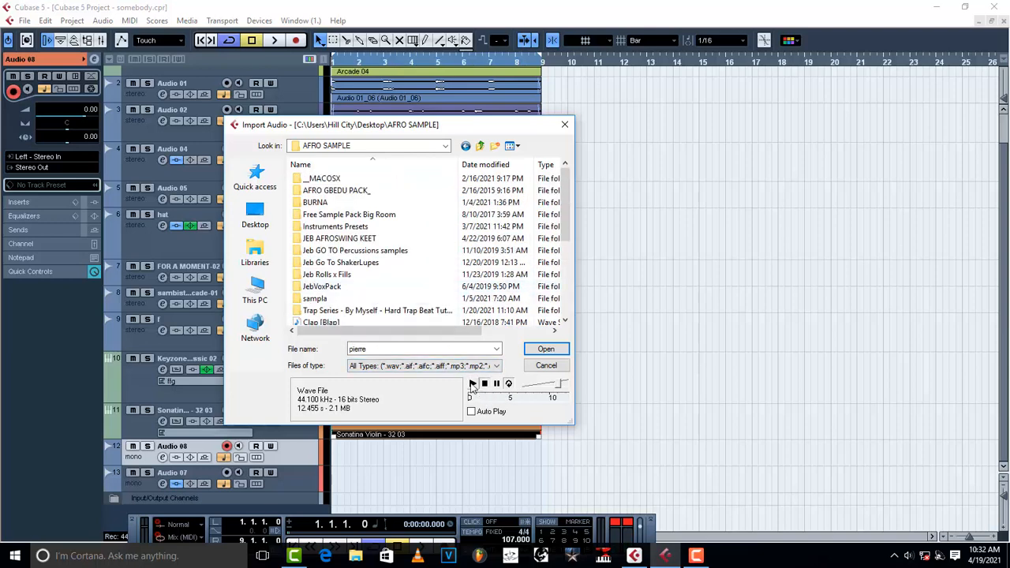
{"action": "left_click", "coordinate": [367, 215]}
{"action": "scroll", "coordinate": [376, 249], "scroll_direction": "down", "scroll_amount": 1}
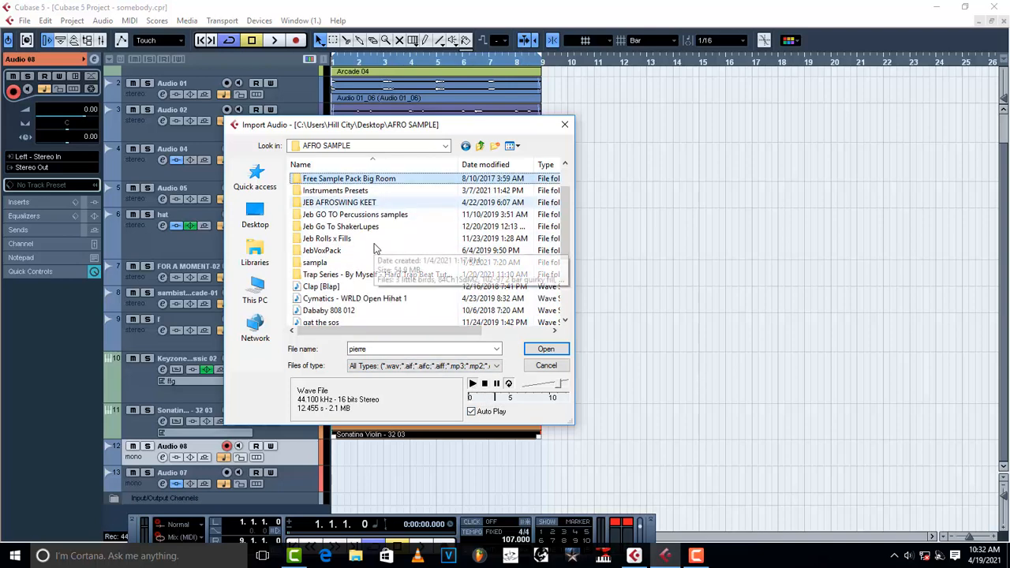
Step: Preview the Cymatics - WRLD Open Hihat 1 sample and import it at the start of the Audio 08 track
{"action": "left_click", "coordinate": [335, 298]}
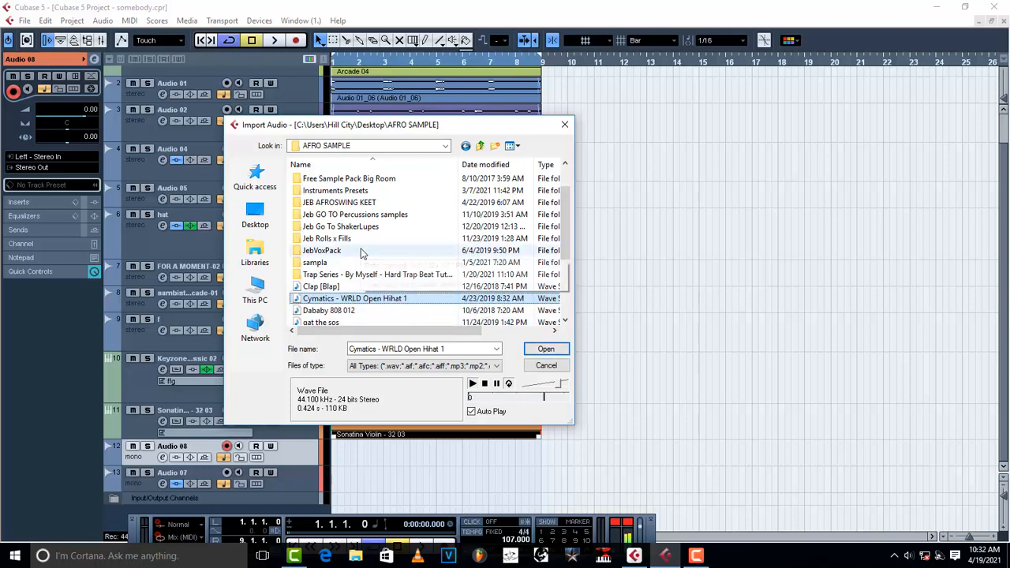
{"action": "scroll", "coordinate": [362, 251], "scroll_direction": "up", "scroll_amount": 1}
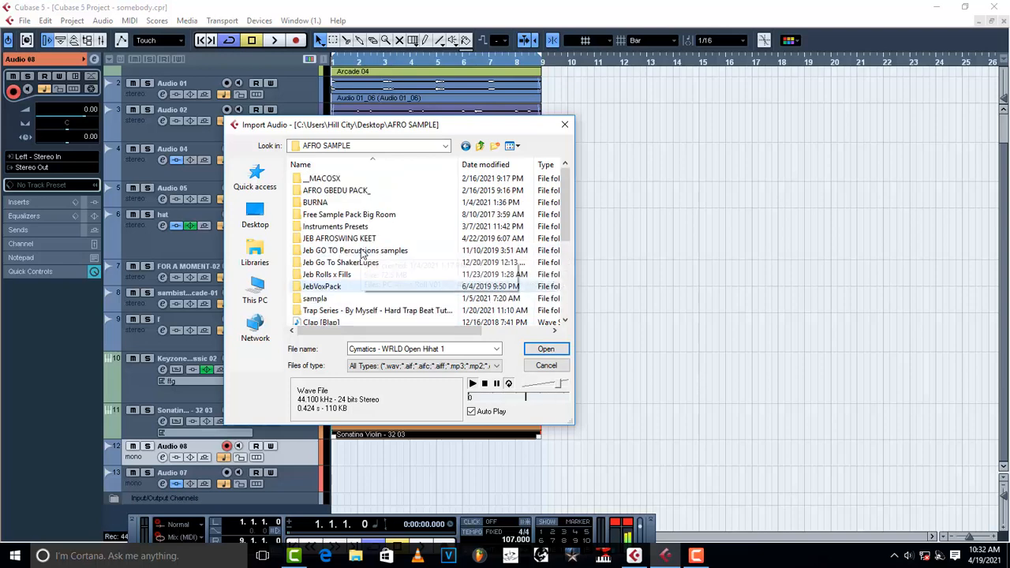
{"action": "left_click", "coordinate": [553, 352]}
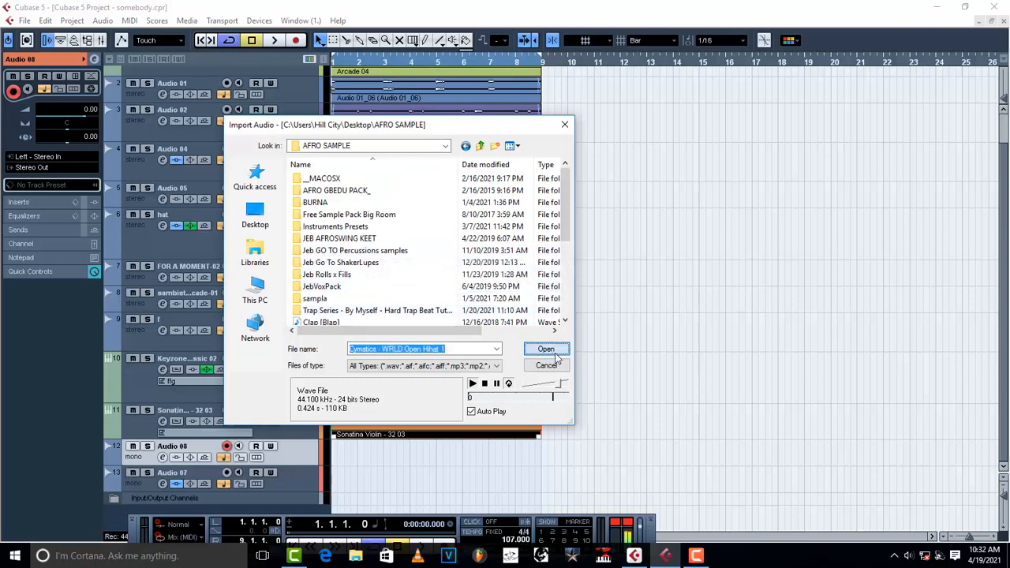
{"action": "left_click", "coordinate": [524, 362]}
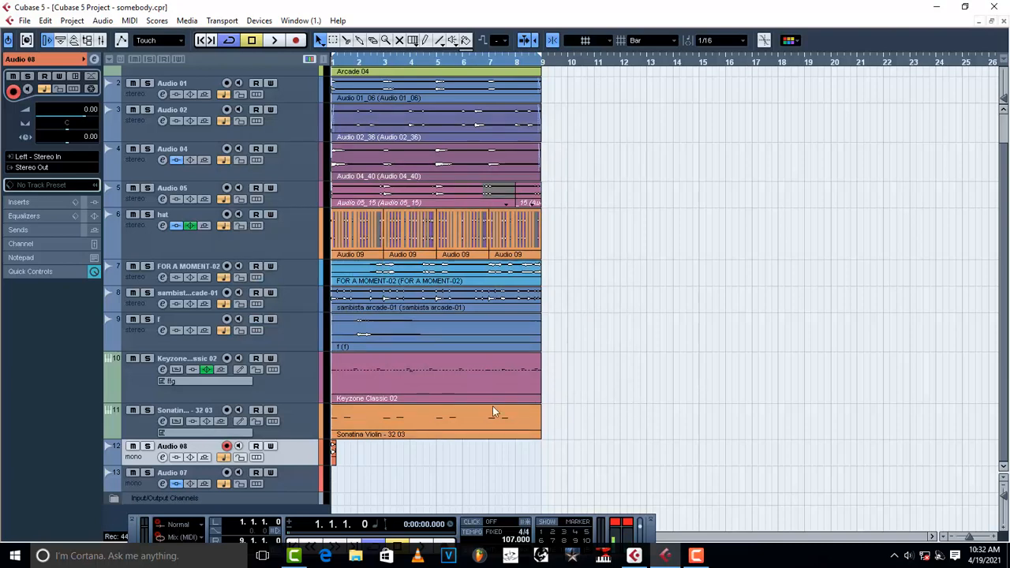
Step: Move the open hi-hat clip on the Audio 08 track to the start of bar 2 and audition it against the loop
{"action": "key", "text": "space"}
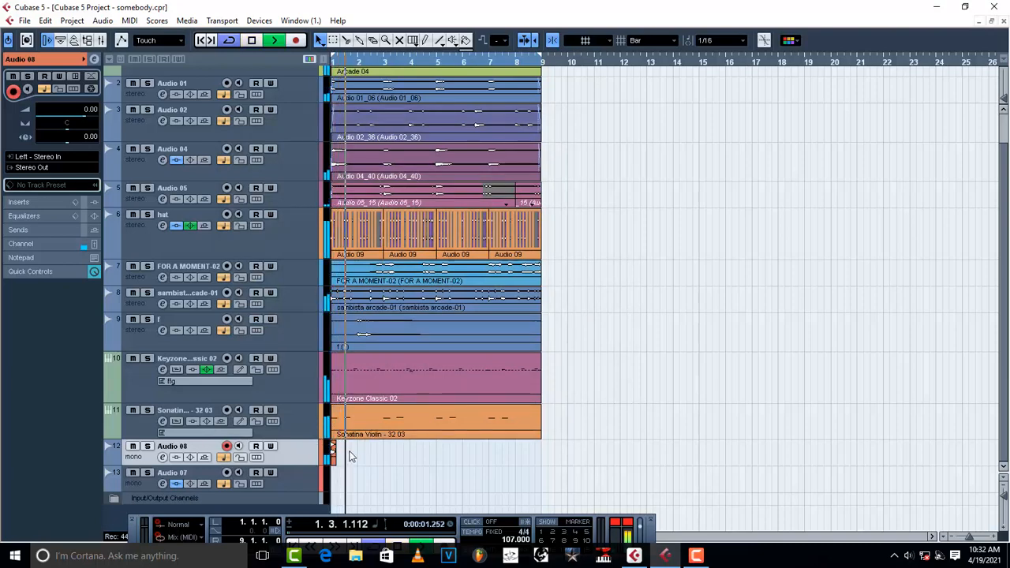
{"action": "key", "text": "h"}
{"action": "key", "text": "h"}
{"action": "key", "text": "h"}
{"action": "key", "text": "h"}
{"action": "key", "text": "h"}
{"action": "key", "text": "h"}
{"action": "key", "text": "h"}
{"action": "key", "text": "h"}
{"action": "key", "text": "h"}
{"action": "key", "text": "h"}
{"action": "key", "text": "h"}
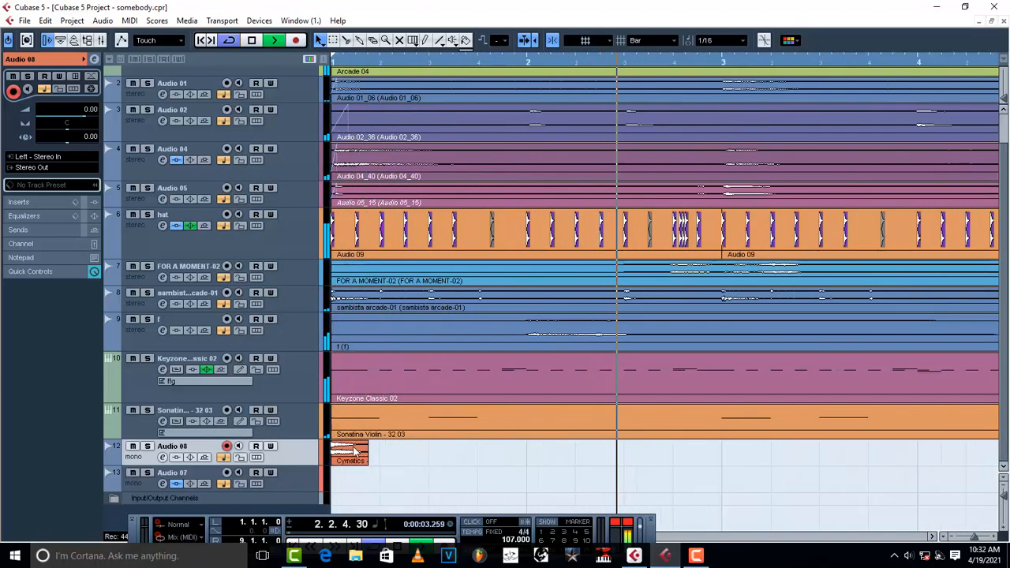
{"action": "key", "text": "space"}
{"action": "left_click_drag", "start_coordinate": [356, 452], "coordinate": [537, 452]}
{"action": "key", "text": "space"}
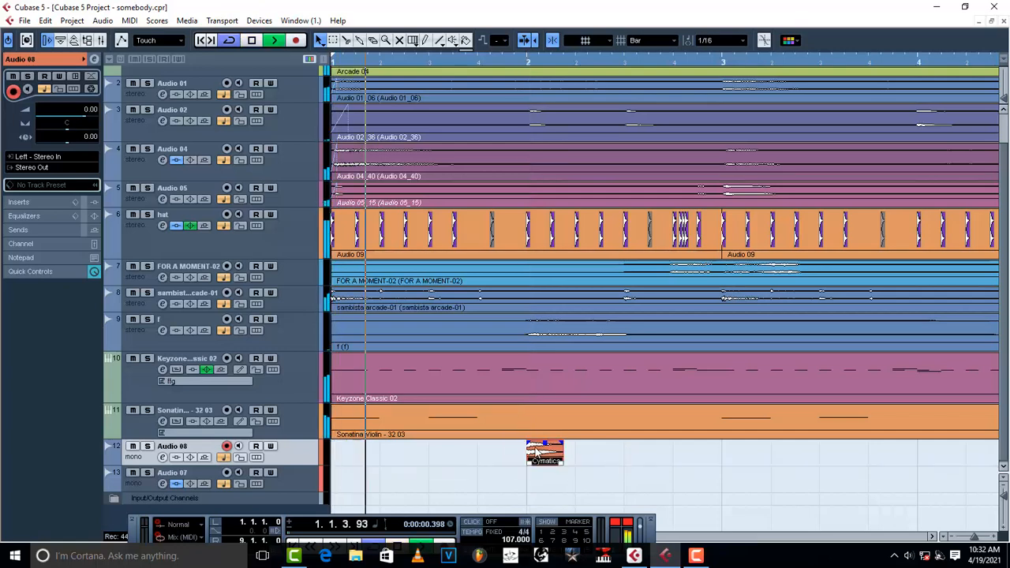
{"action": "key", "text": "space"}
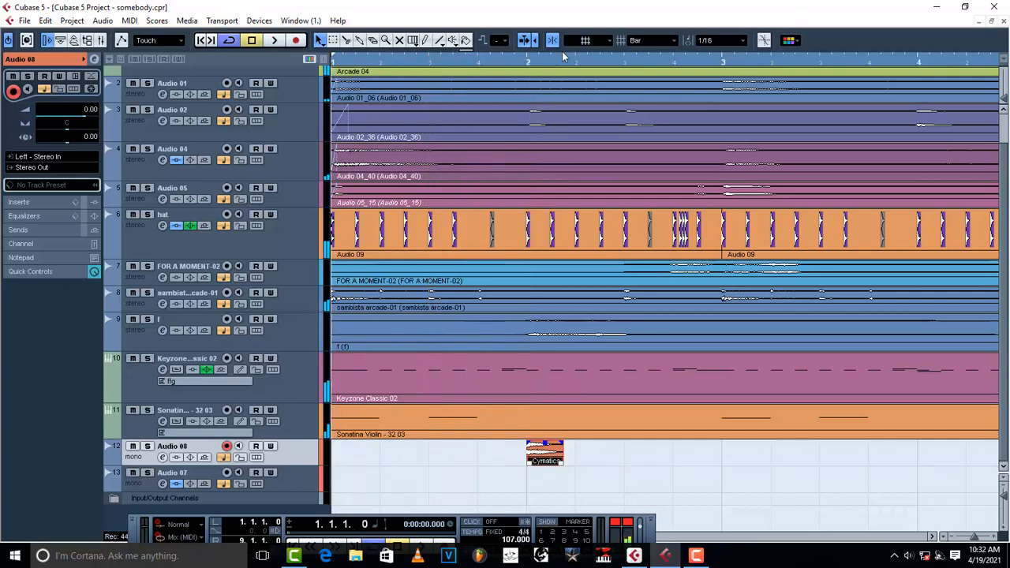
Step: Set the project ruler to Seconds and move the open hi-hat clip to about the 0.5-second mark
{"action": "key", "text": "space"}
{"action": "right_click", "coordinate": [562, 57]}
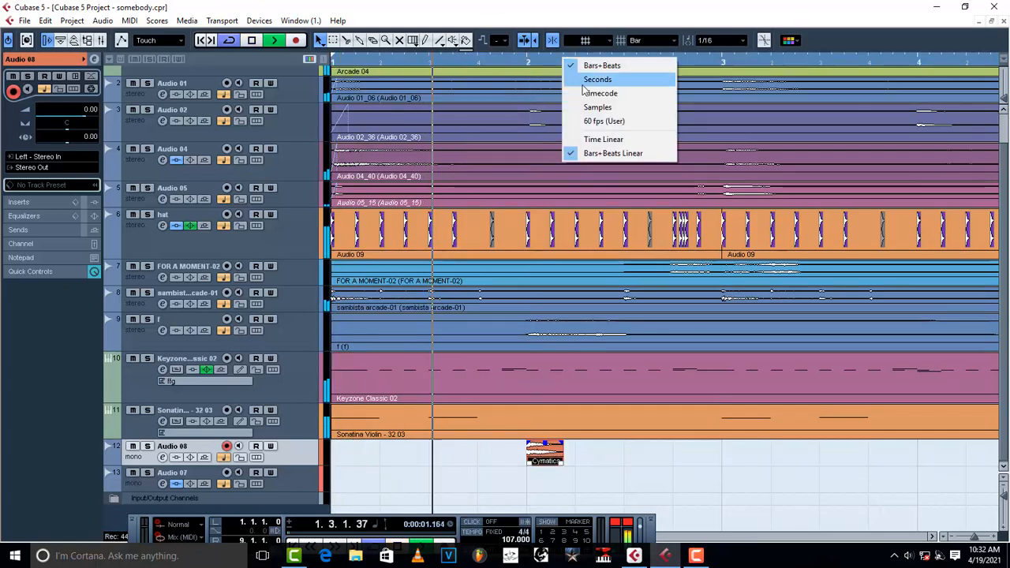
{"action": "left_click", "coordinate": [582, 87]}
{"action": "key", "text": "space"}
{"action": "key", "text": "space"}
{"action": "left_click_drag", "start_coordinate": [556, 456], "coordinate": [388, 465]}
{"action": "key", "text": "space"}
{"action": "key", "text": "space"}
{"action": "key", "text": "space"}
{"action": "key", "text": "h"}
{"action": "key", "text": "h"}
{"action": "key", "text": "h"}
{"action": "key", "text": "h"}
{"action": "key", "text": "h"}
{"action": "key", "text": "h"}
{"action": "key", "text": "h"}
{"action": "key", "text": "h"}
{"action": "key", "text": "h"}
{"action": "key", "text": "h"}
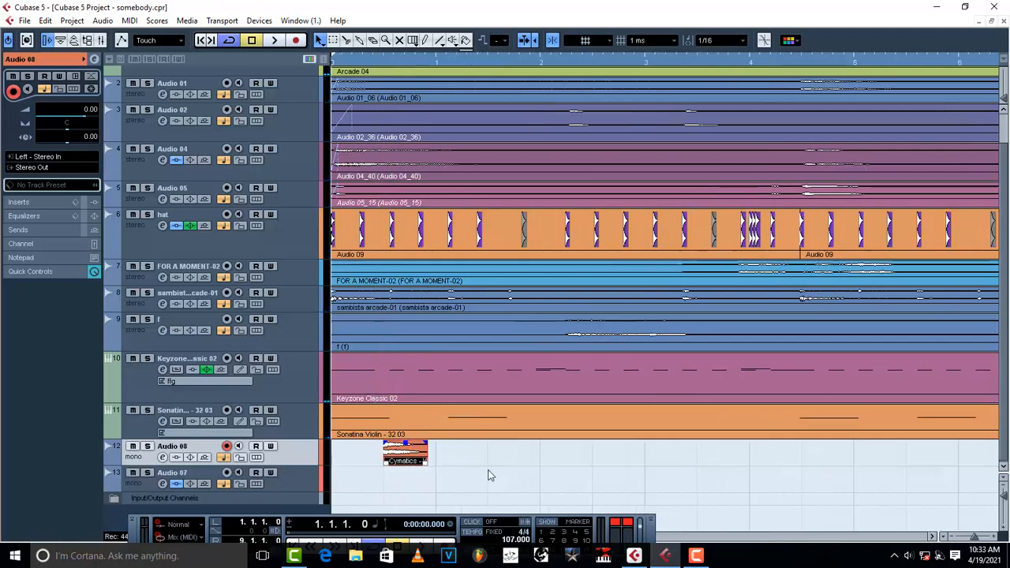
{"action": "left_click_drag", "start_coordinate": [619, 451], "coordinate": [625, 455]}
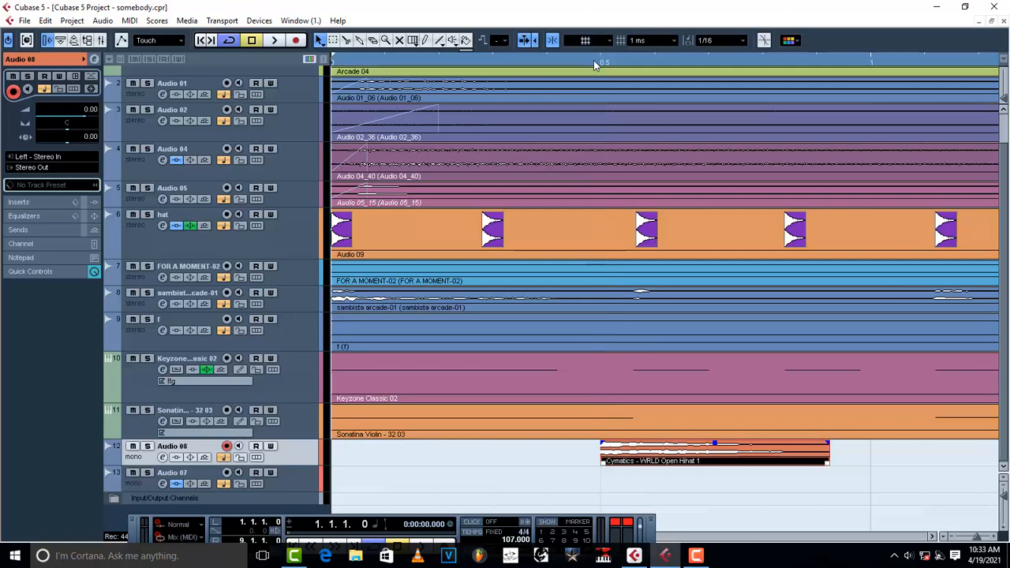
Step: Set the ruler to Timecode, move the open hi-hat clip to about frame 16 and audition its timing
{"action": "right_click", "coordinate": [596, 59]}
{"action": "left_click", "coordinate": [611, 97]}
{"action": "left_click_drag", "start_coordinate": [633, 462], "coordinate": [653, 472]}
{"action": "key", "text": "space"}
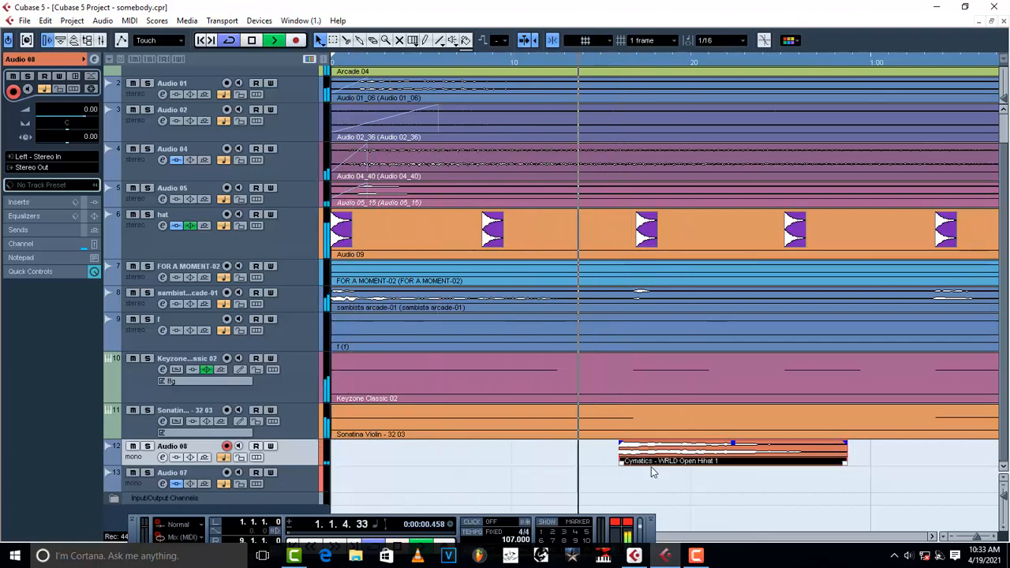
{"action": "key", "text": "space"}
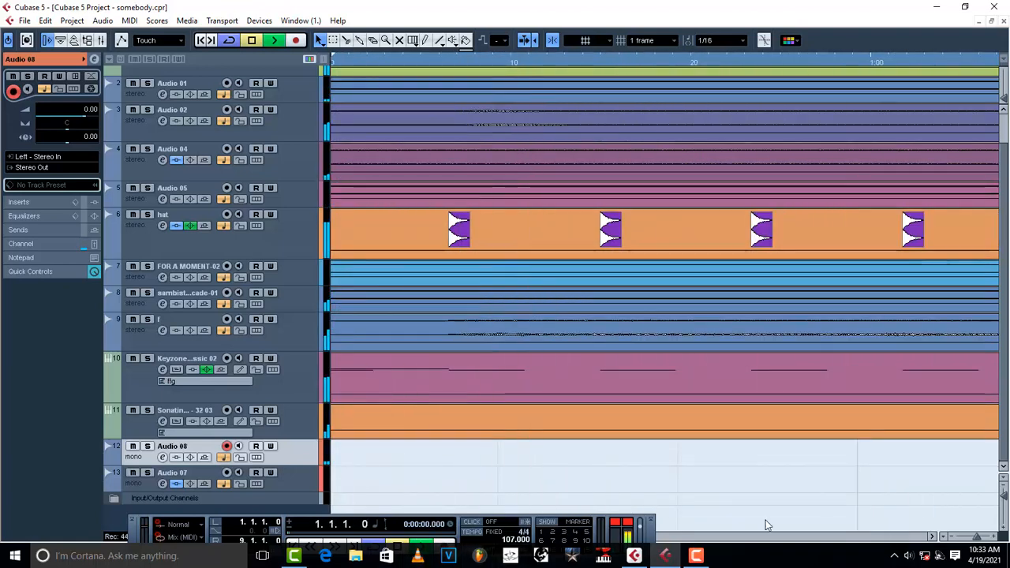
{"action": "key", "text": "space"}
{"action": "key", "text": "space"}
{"action": "key", "text": "g"}
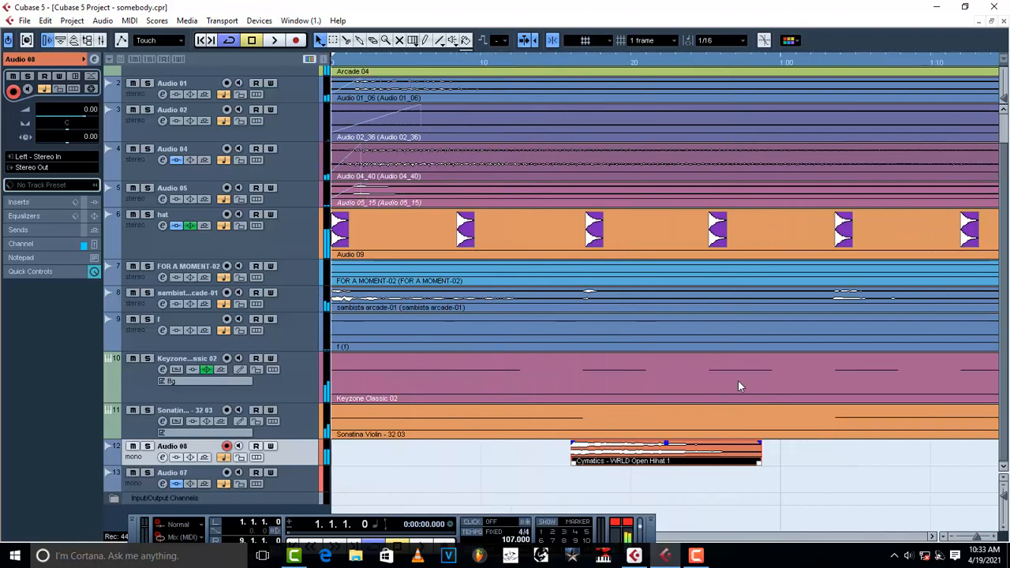
{"action": "key", "text": "g"}
{"action": "key", "text": "g"}
{"action": "key", "text": "space"}
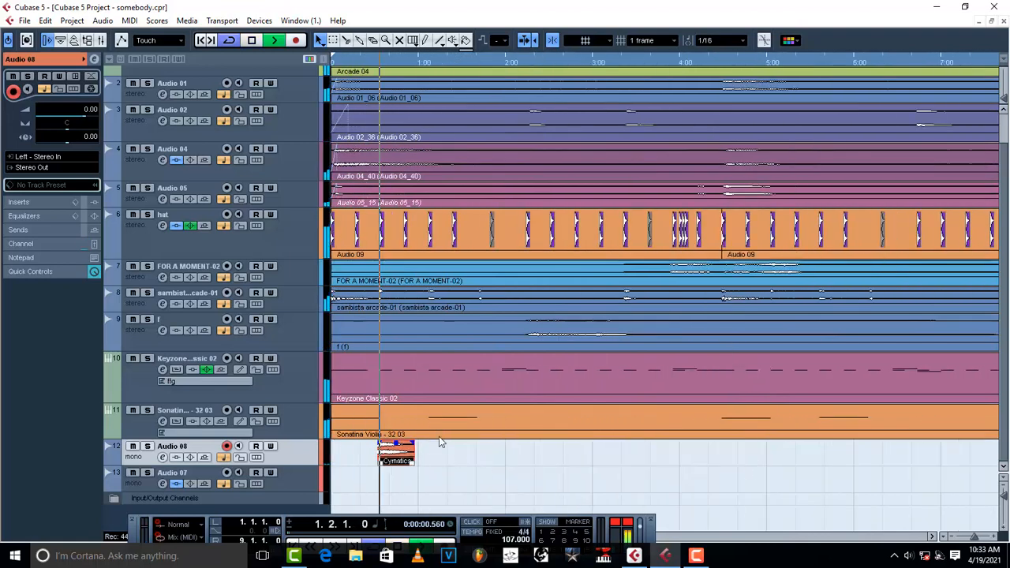
Step: Duplicate the open hi-hat clip, move the copy to about 1.7 seconds and listen to both hits
{"action": "key", "text": "ctrl+d"}
{"action": "key", "text": "space"}
{"action": "key", "text": "space"}
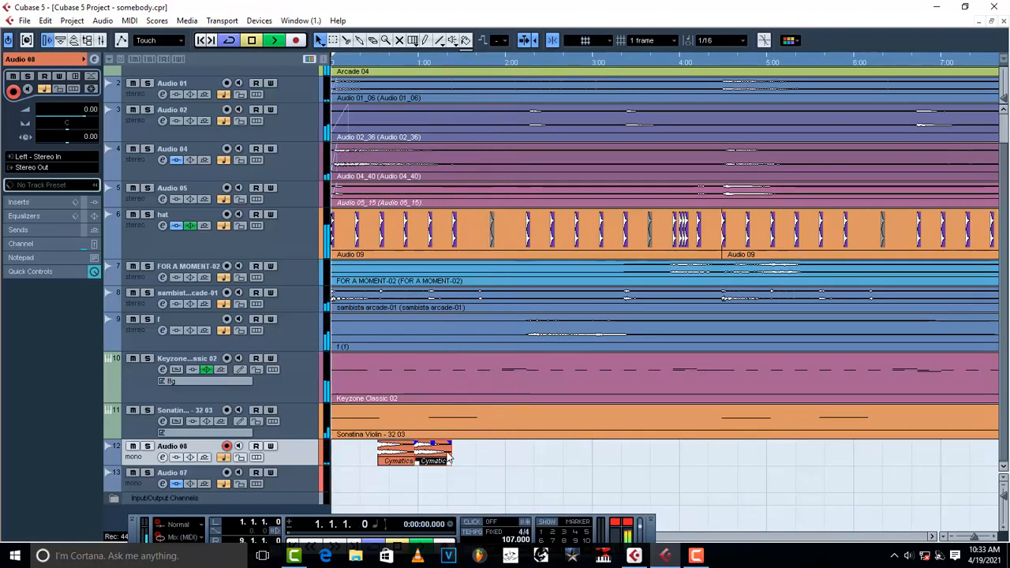
{"action": "left_click_drag", "start_coordinate": [437, 454], "coordinate": [498, 450]}
{"action": "key", "text": "space"}
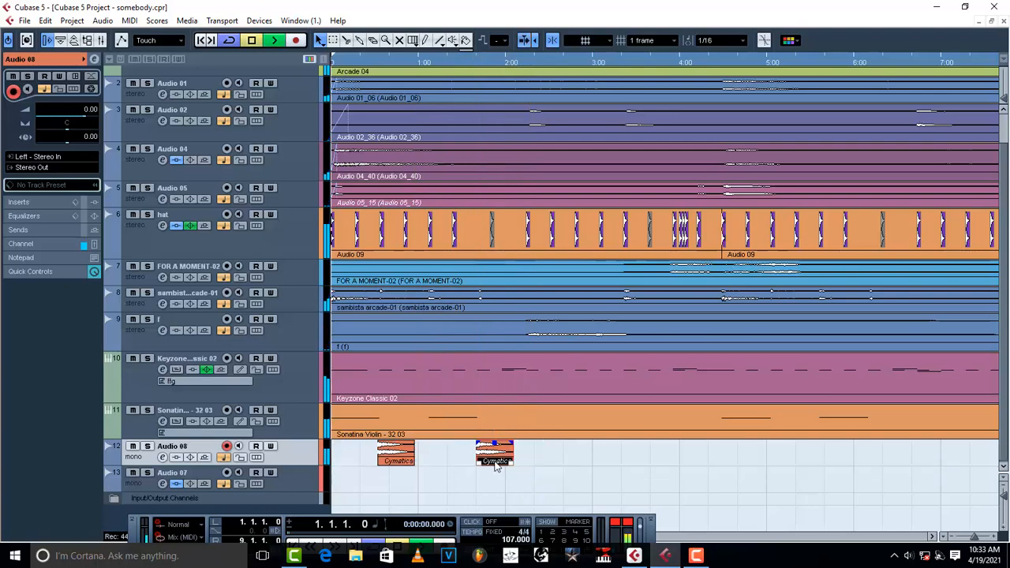
{"action": "key", "text": "space"}
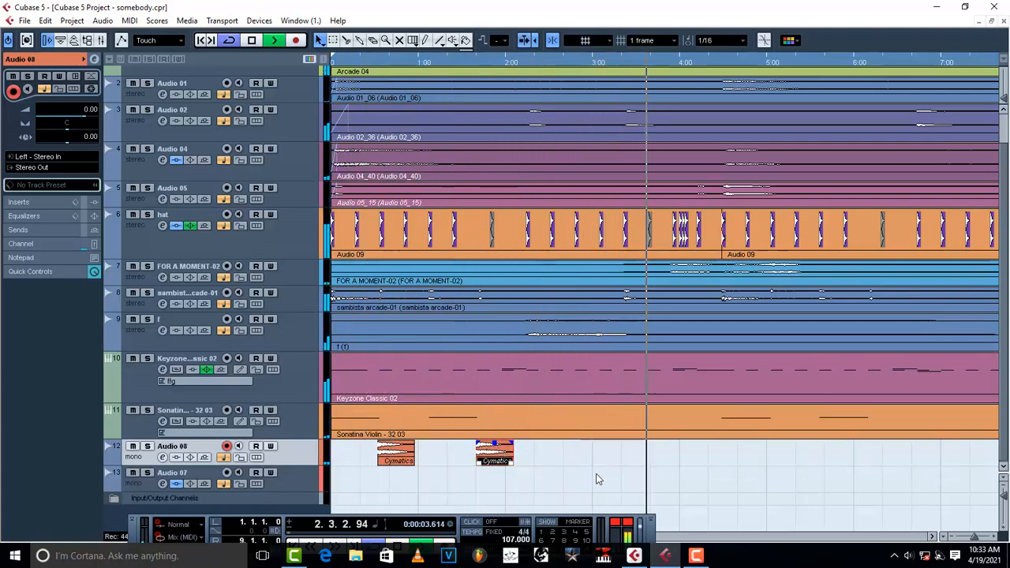
Step: Duplicate both open hi-hat clips together, shift the copied pair to start at about 2.7 seconds and audition it
{"action": "left_click_drag", "start_coordinate": [604, 472], "coordinate": [389, 455]}
{"action": "key", "text": "ctrl+d"}
{"action": "key", "text": "space"}
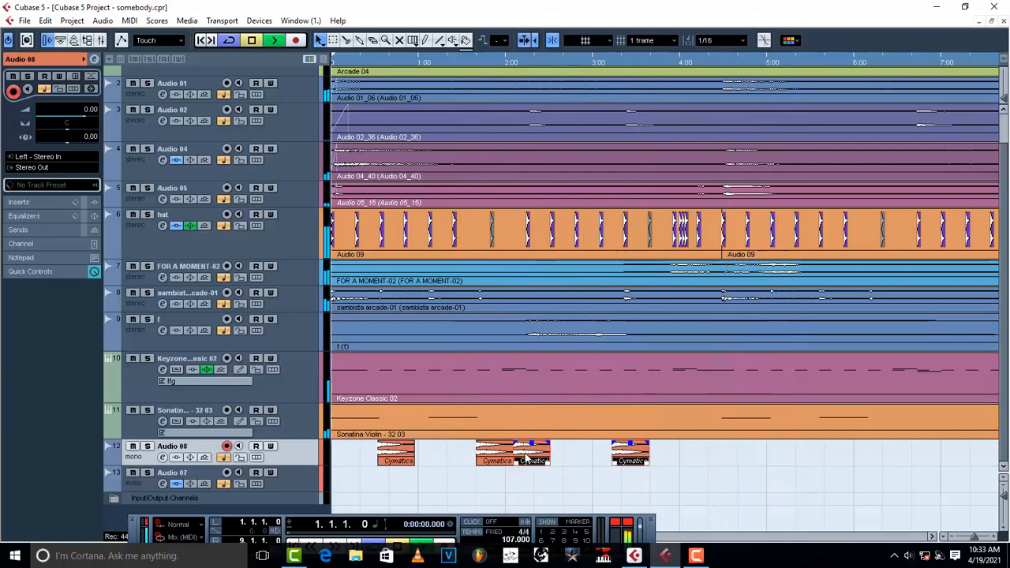
{"action": "key", "text": "space"}
{"action": "left_click_drag", "start_coordinate": [526, 458], "coordinate": [576, 457]}
{"action": "key", "text": "space"}
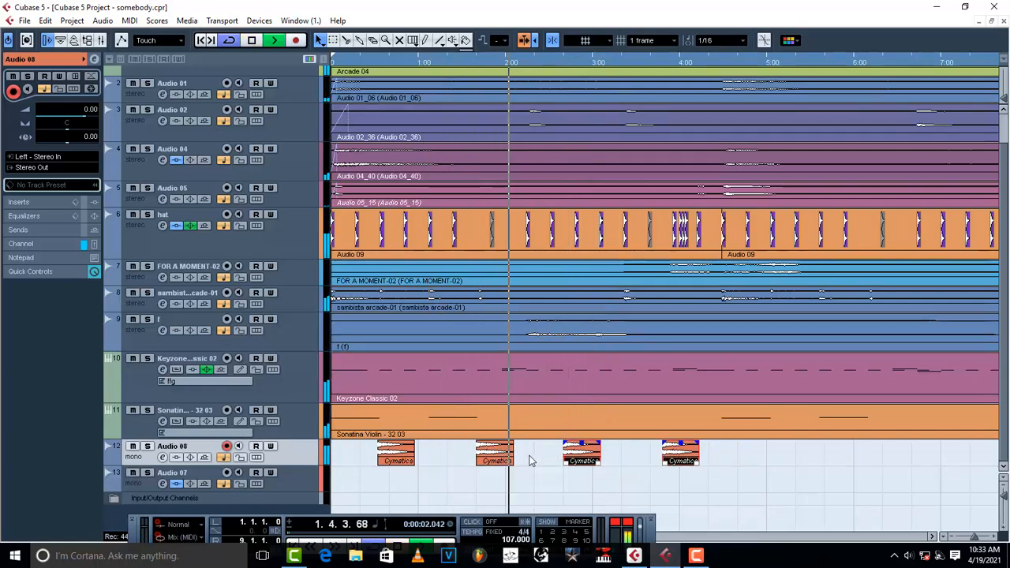
{"action": "key", "text": "space"}
{"action": "key", "text": "space"}
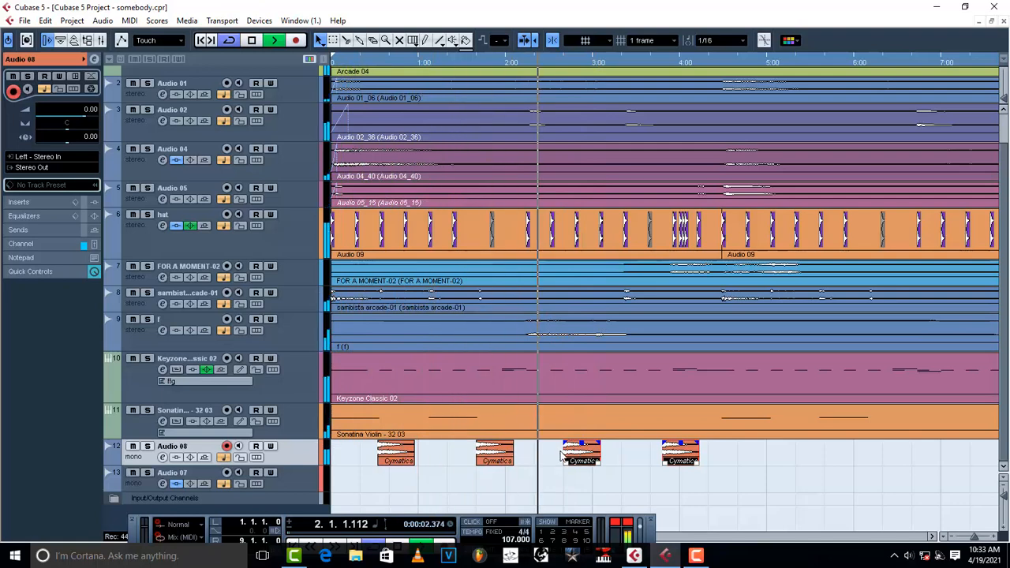
{"action": "key", "text": "space"}
{"action": "key", "text": "space"}
Step: Nudge the copied hi-hat pair slightly later, quantize it to the 1/16 grid and listen to the result
{"action": "left_click_drag", "start_coordinate": [566, 461], "coordinate": [598, 463]}
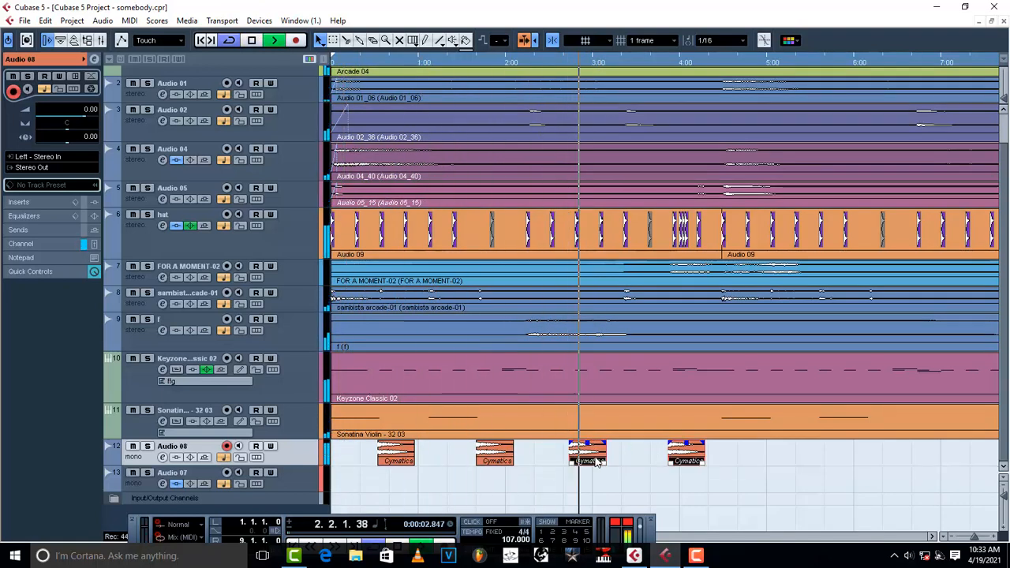
{"action": "key", "text": "q"}
{"action": "key", "text": "space"}
{"action": "key", "text": "space"}
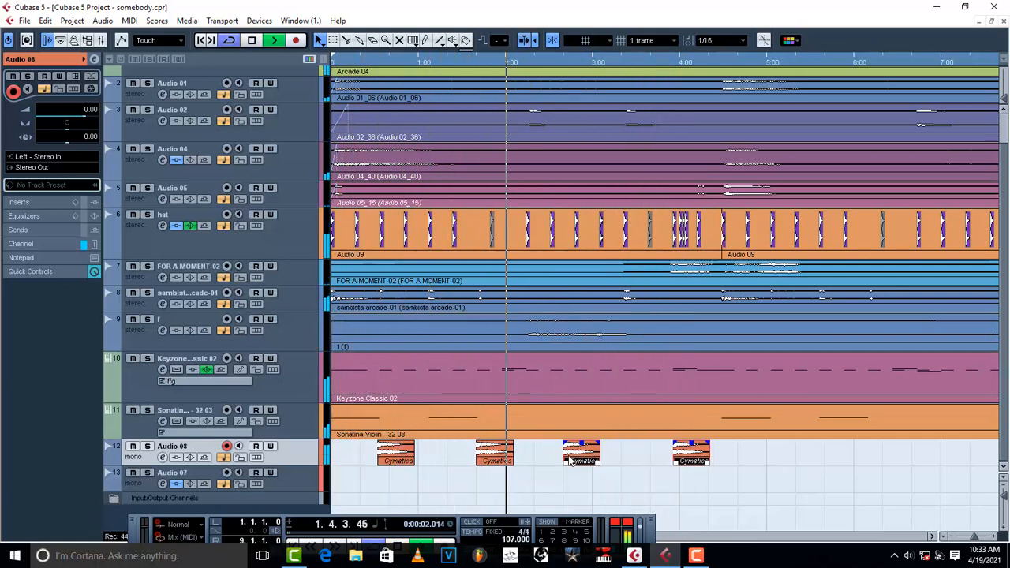
{"action": "key", "text": "space"}
{"action": "key", "text": "space"}
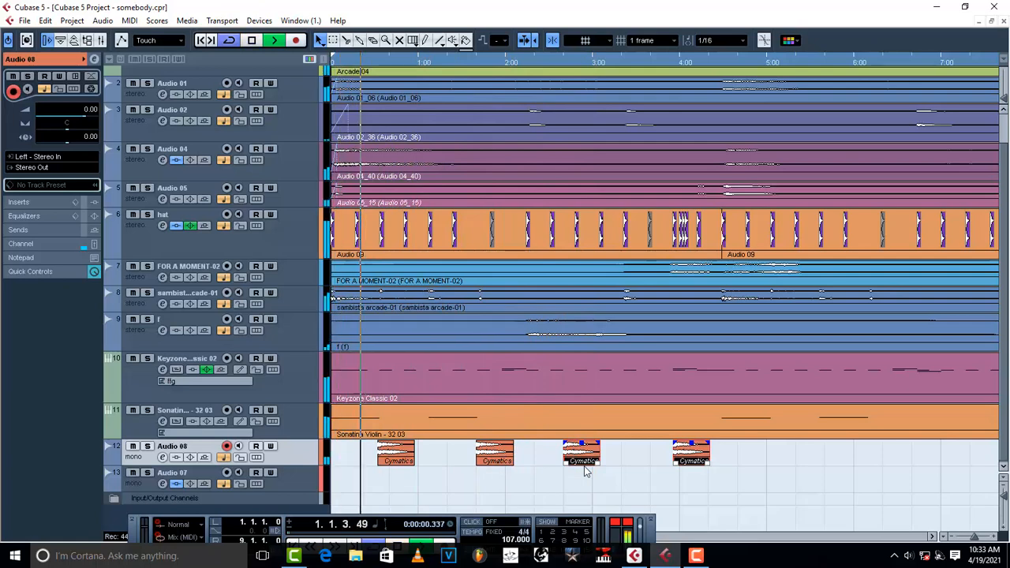
Step: Shift the copied hi-hat pair so it starts at about 2.8 seconds, deselect it and restart playback
{"action": "left_click_drag", "start_coordinate": [577, 466], "coordinate": [591, 466]}
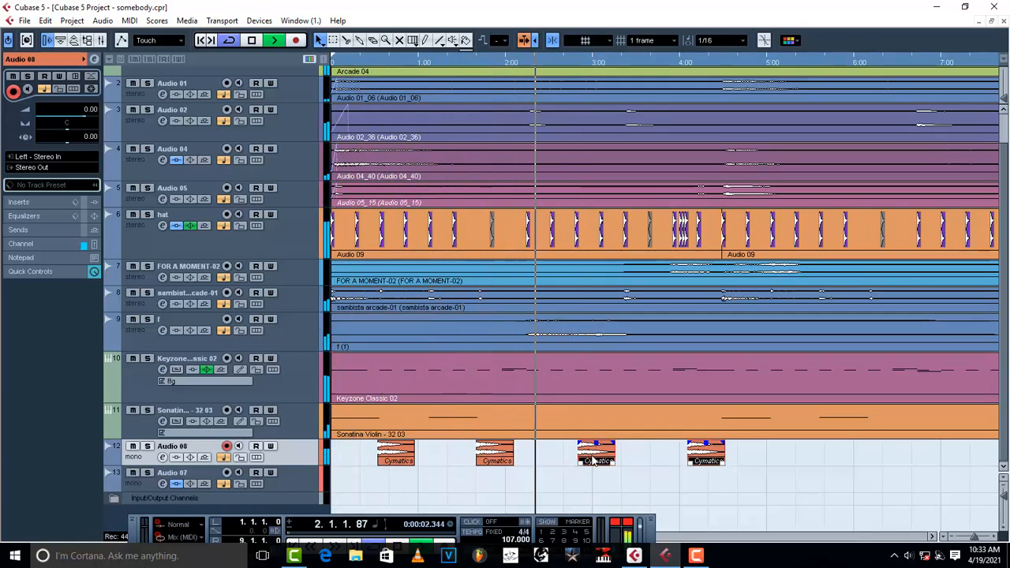
{"action": "key", "text": "space"}
{"action": "left_click", "coordinate": [705, 473]}
{"action": "key", "text": "space"}
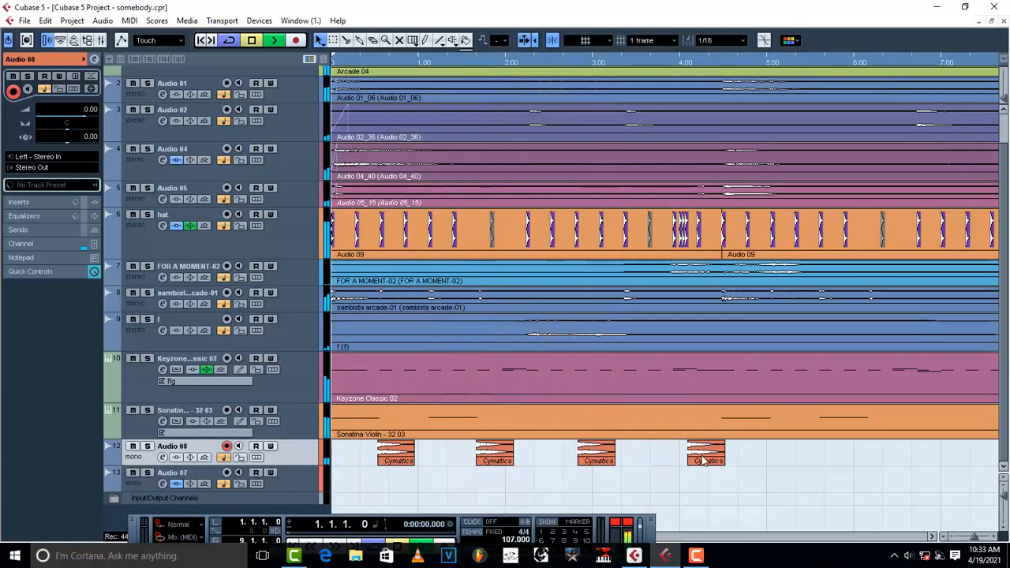
Step: Move only the fourth hi-hat clip earlier to about 3.9 seconds, checking its timing by playback
{"action": "left_click_drag", "start_coordinate": [703, 460], "coordinate": [695, 460]}
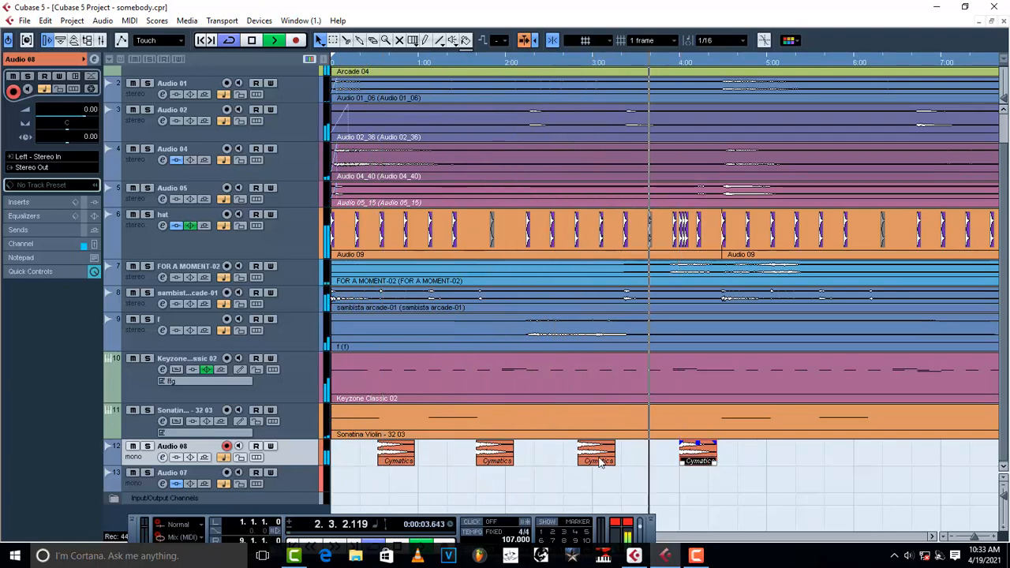
{"action": "key", "text": "space"}
{"action": "key", "text": "space"}
{"action": "left_click_drag", "start_coordinate": [682, 456], "coordinate": [671, 456]}
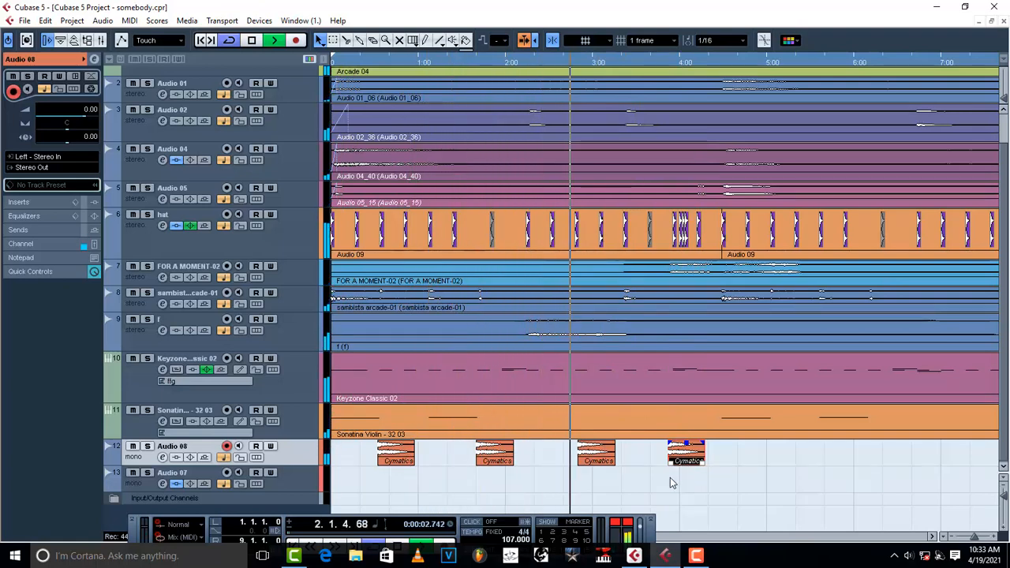
{"action": "key", "text": "space"}
{"action": "key", "text": "space"}
Step: Try the third hi-hat clip slightly earlier, compare by playback and move it back to about 2.8 seconds
{"action": "left_click", "coordinate": [598, 458]}
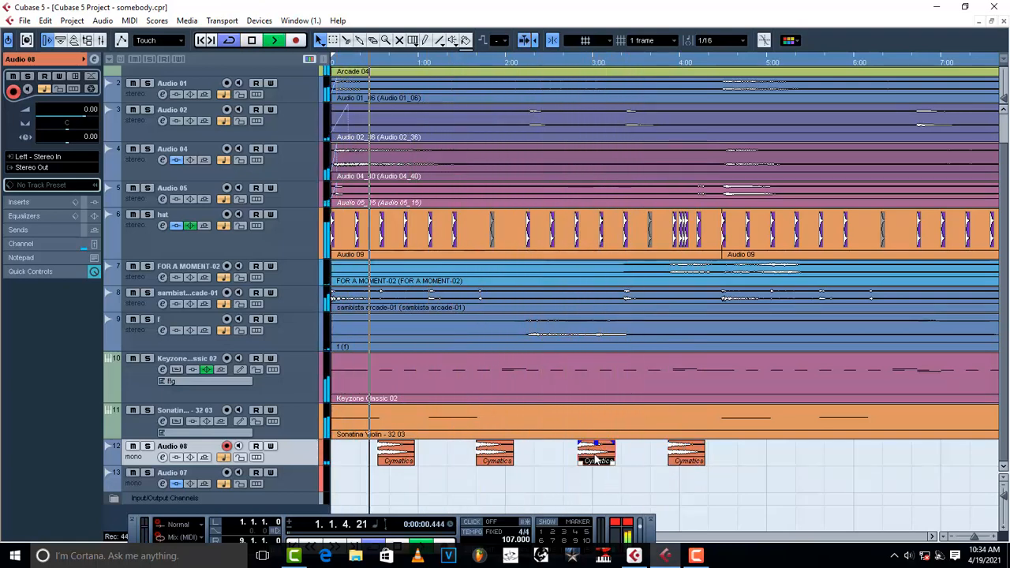
{"action": "left_click_drag", "start_coordinate": [598, 457], "coordinate": [596, 460]}
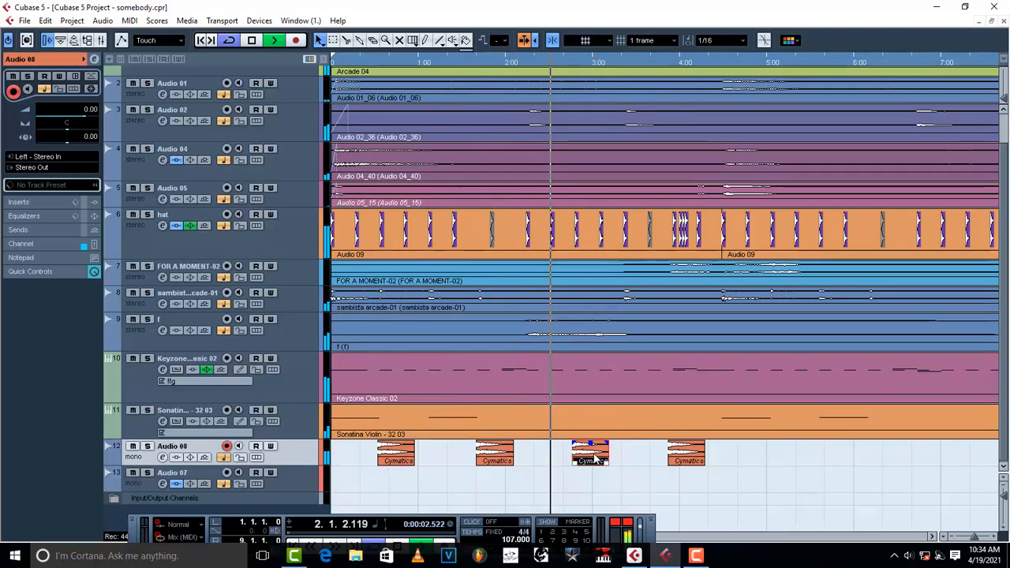
{"action": "key", "text": "space"}
{"action": "key", "text": "space"}
{"action": "left_click_drag", "start_coordinate": [589, 460], "coordinate": [593, 462]}
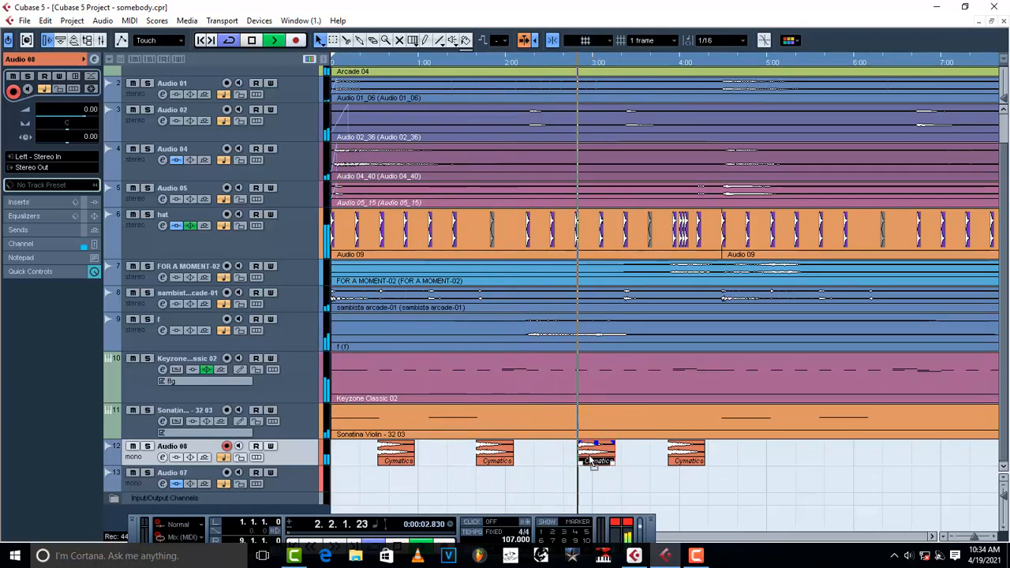
{"action": "key", "text": "space"}
{"action": "key", "text": "space"}
Step: Nudge the fourth hi-hat clip slightly later and the third one slightly earlier to fine-tune their timing
{"action": "left_click_drag", "start_coordinate": [685, 459], "coordinate": [690, 459]}
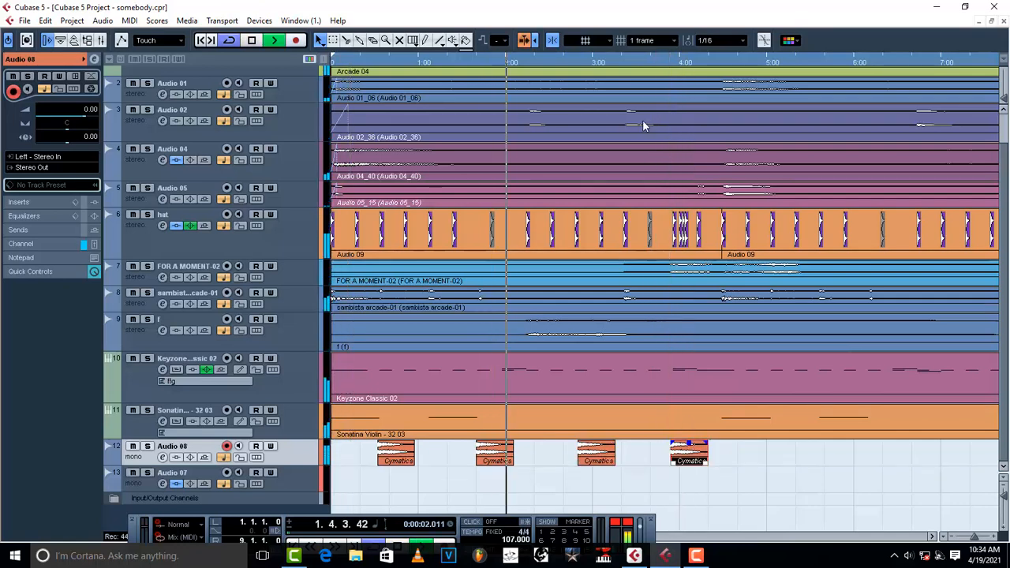
{"action": "key", "text": "space"}
{"action": "key", "text": "space"}
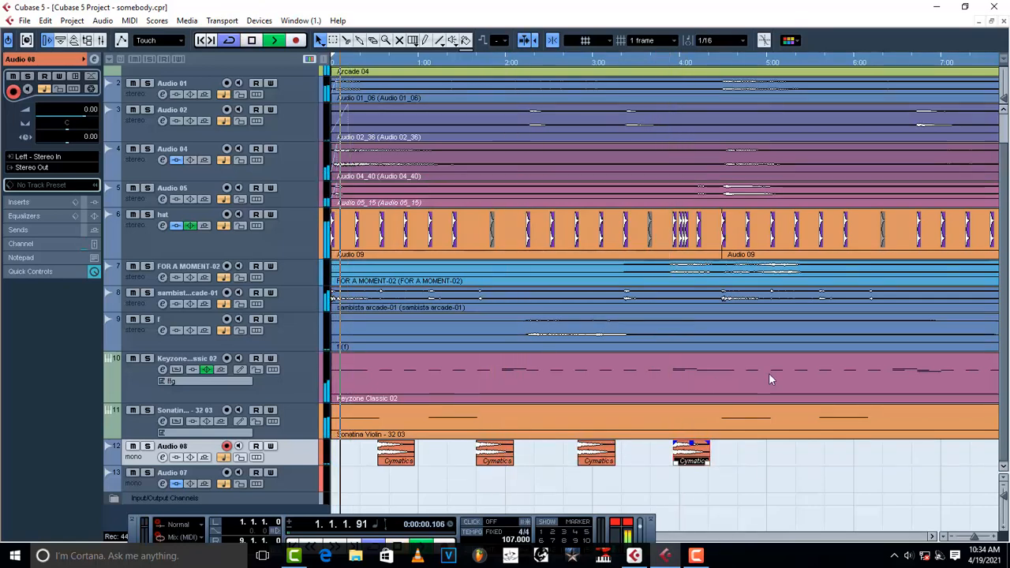
{"action": "left_click", "coordinate": [607, 461]}
{"action": "left_click_drag", "start_coordinate": [607, 461], "coordinate": [605, 461]}
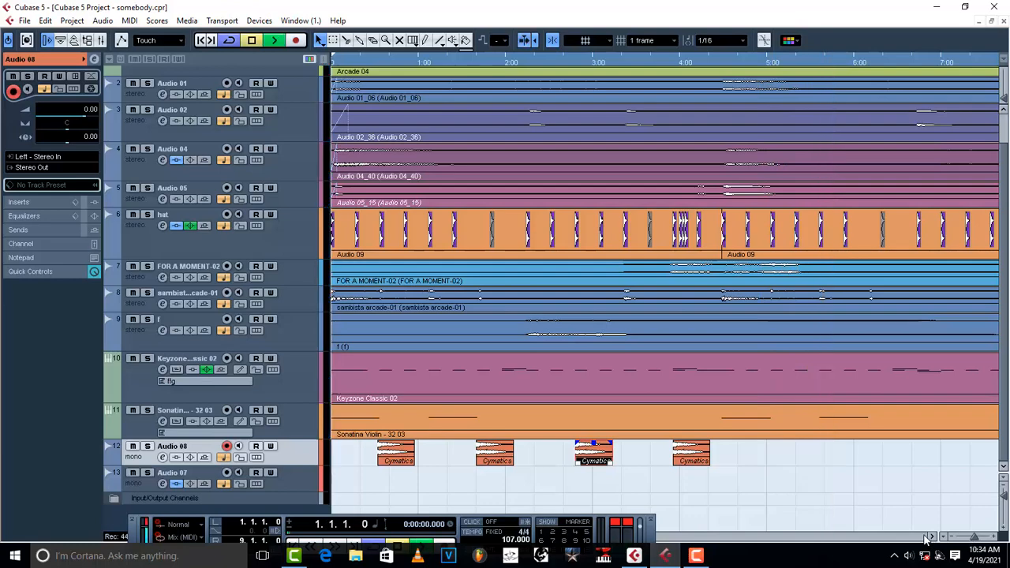
Step: Show the whole loop in the arrangement and listen to the four open hi-hat hits with the beat
{"action": "left_click", "coordinate": [932, 538]}
{"action": "left_click", "coordinate": [932, 537]}
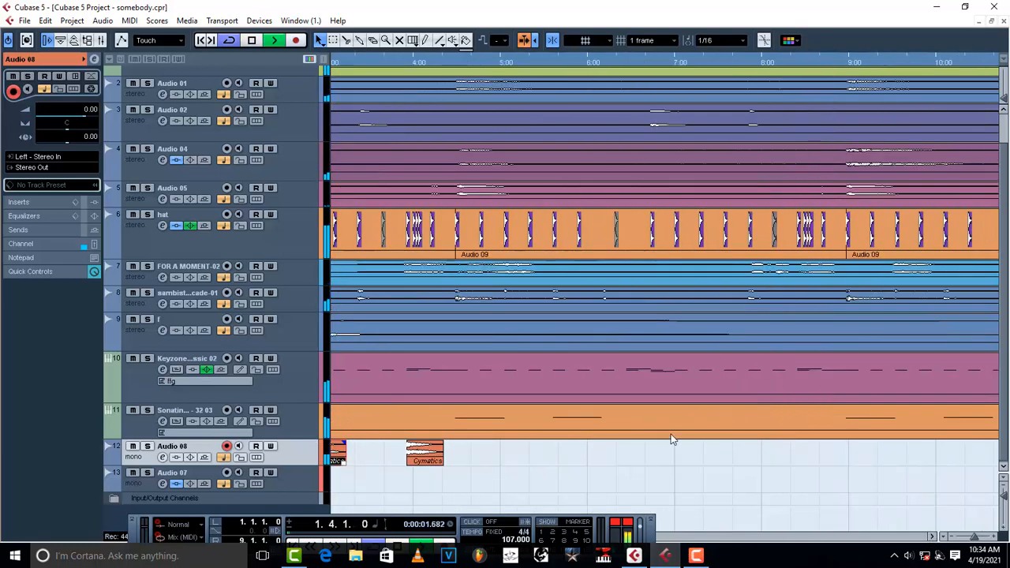
{"action": "key", "text": "g"}
{"action": "key", "text": "g"}
{"action": "key", "text": "g"}
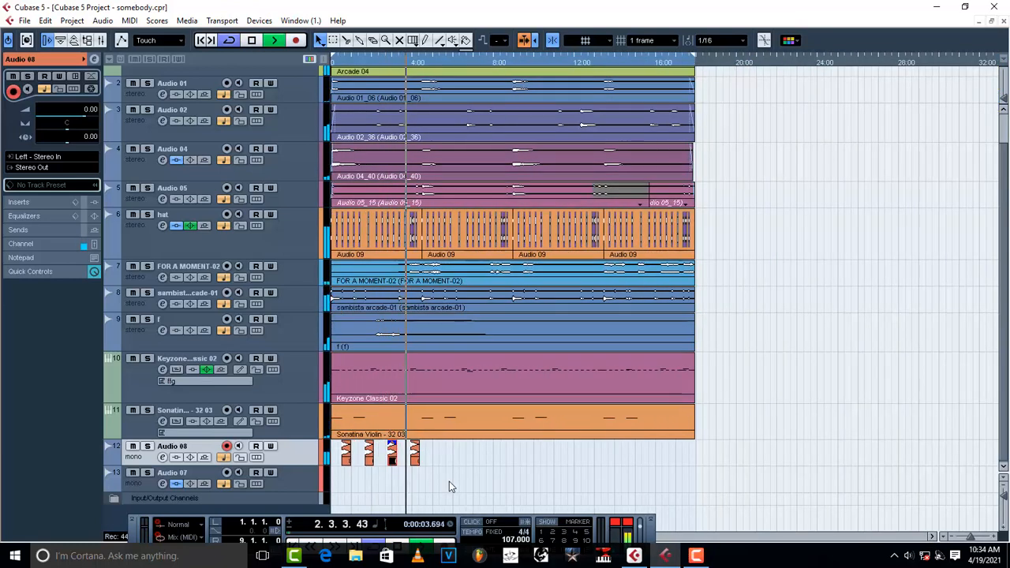
{"action": "key", "text": "space"}
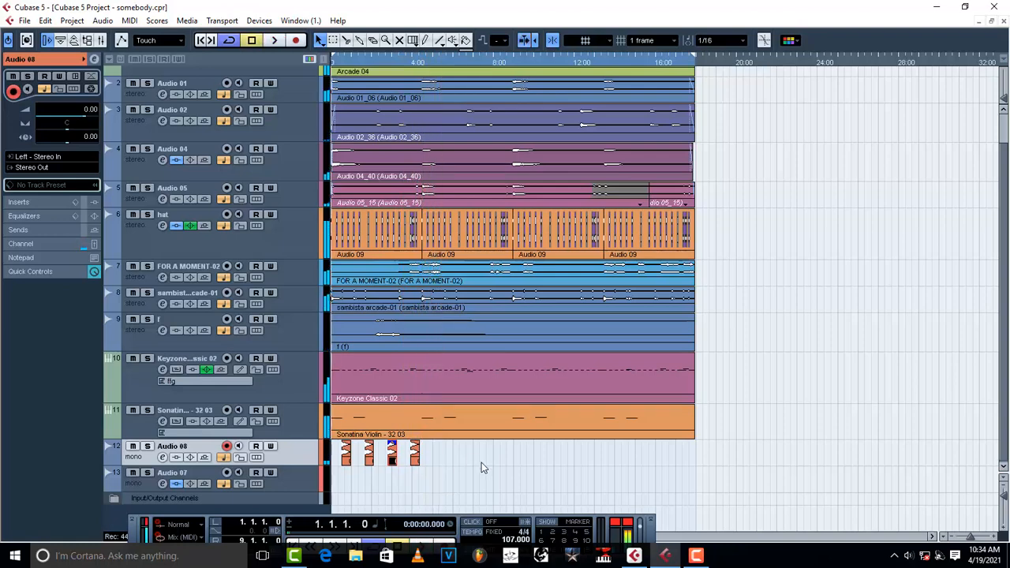
{"action": "key", "text": "space"}
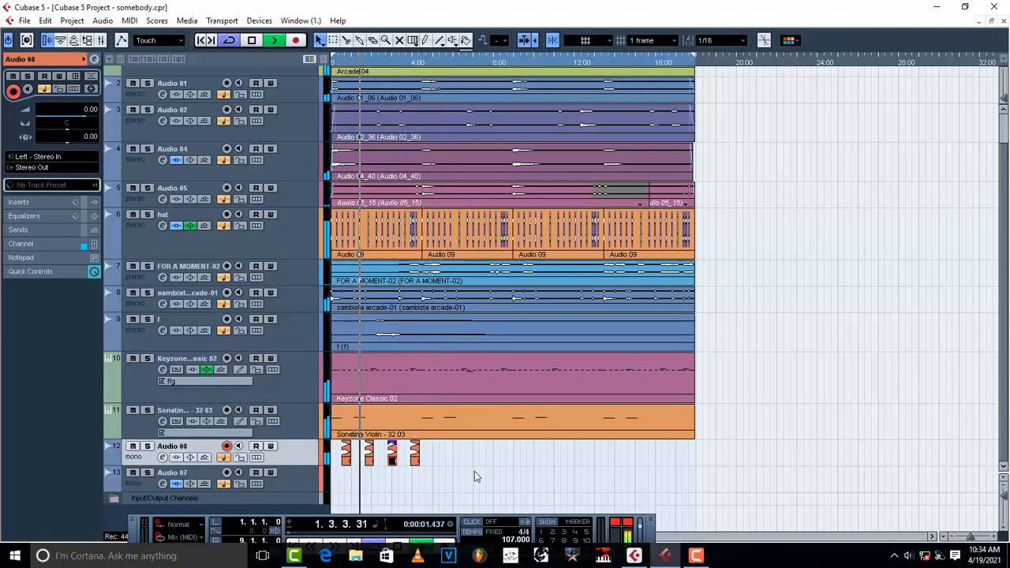
{"action": "key", "text": "space"}
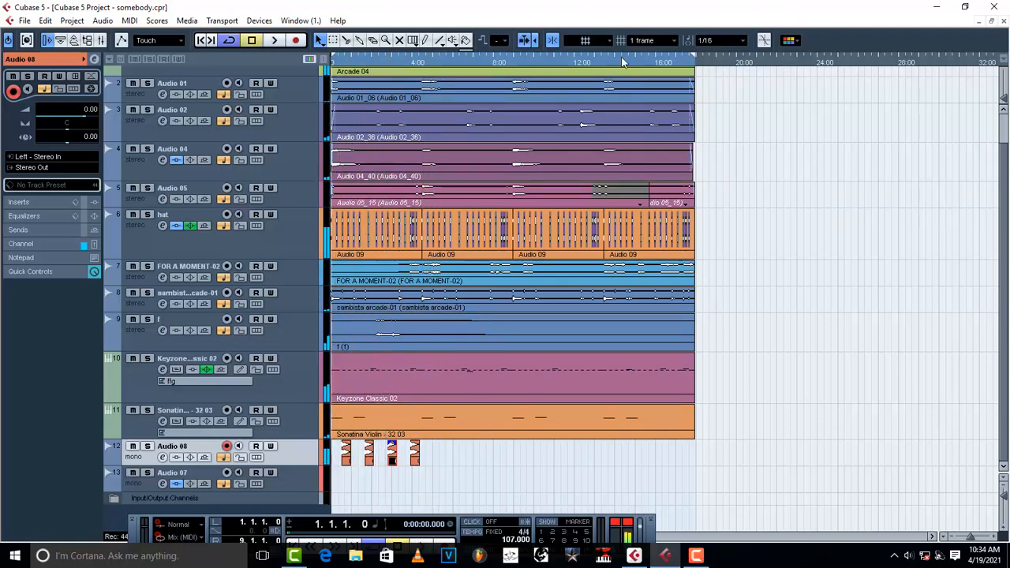
Step: Set the grid to Bar and wrap the four Audio 08 hi-hat clips in one audio part covering bars 1 and 2
{"action": "right_click", "coordinate": [622, 64]}
{"action": "left_click", "coordinate": [655, 66]}
{"action": "double_click", "coordinate": [434, 462]}
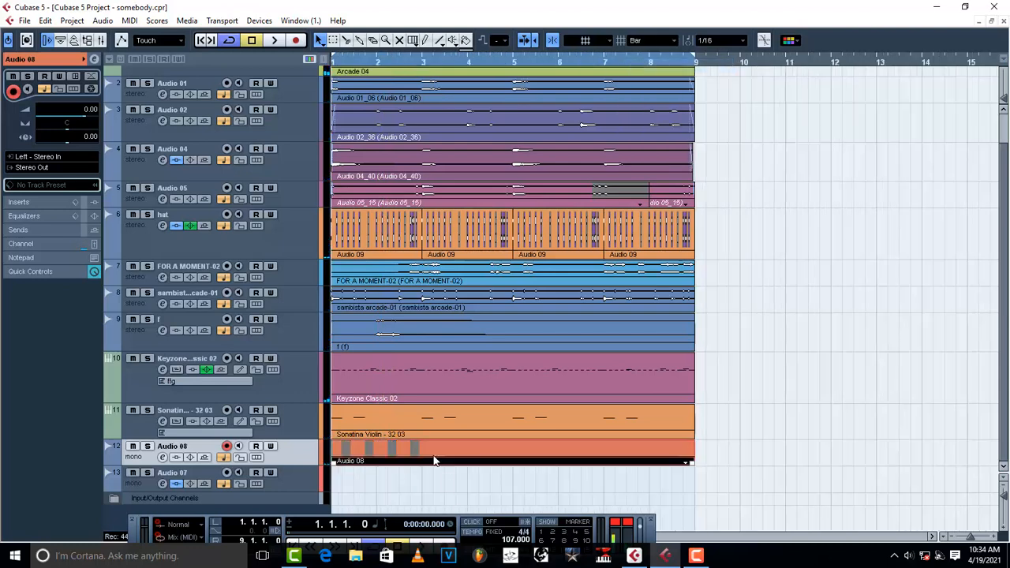
{"action": "left_click", "coordinate": [412, 462]}
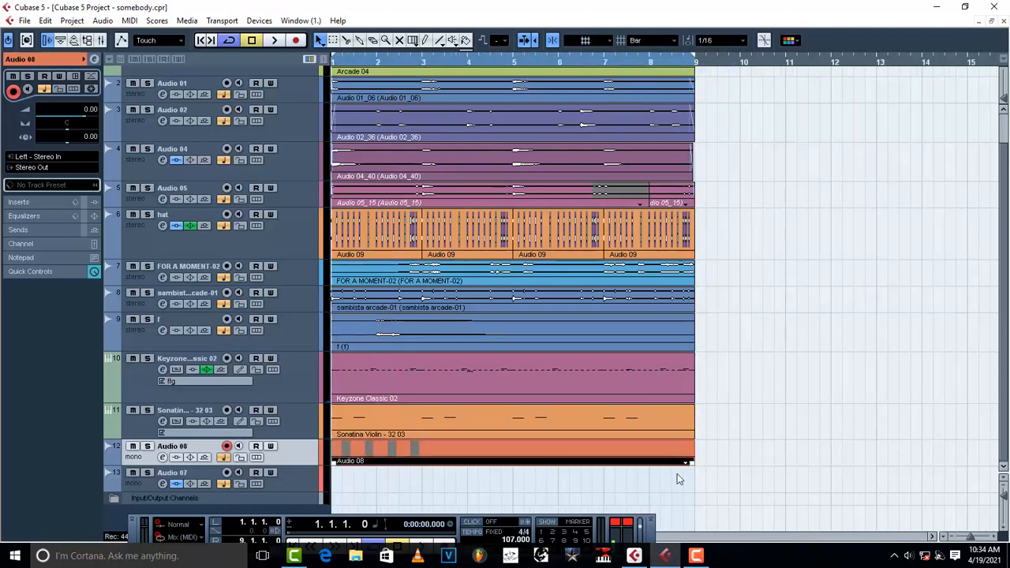
{"action": "left_click_drag", "start_coordinate": [692, 461], "coordinate": [417, 450]}
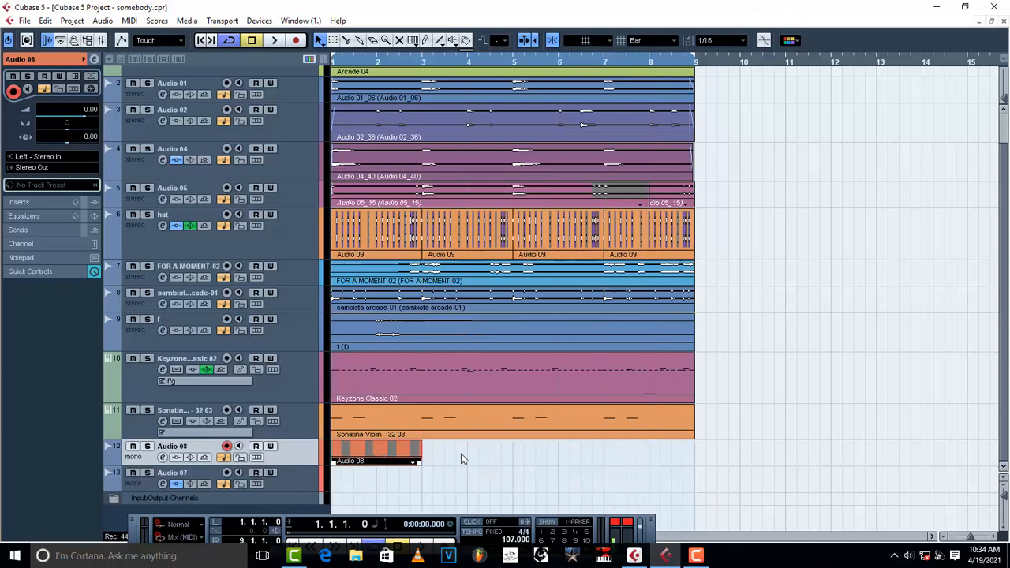
Step: Duplicate the two-bar Audio 08 part three times to fill the track up to bar 9, and play the loop
{"action": "left_click_drag", "start_coordinate": [481, 475], "coordinate": [333, 456]}
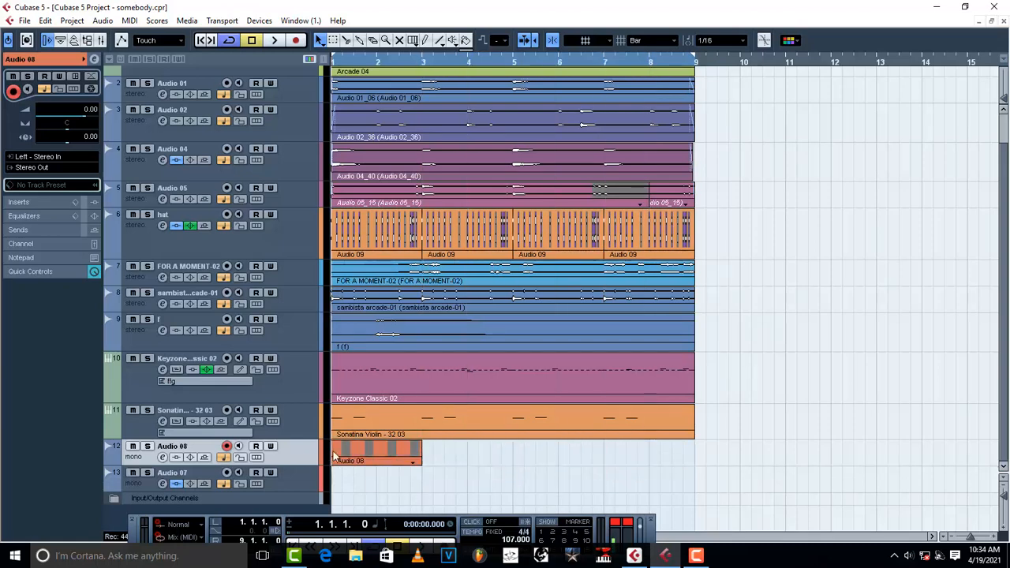
{"action": "key", "text": "ctrl+d"}
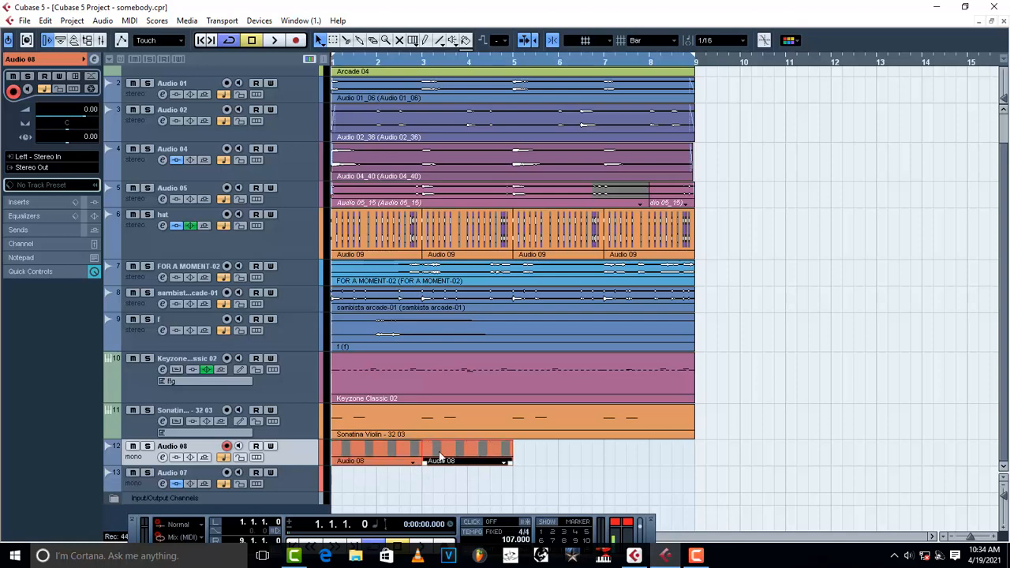
{"action": "key", "text": "ctrl+d"}
{"action": "key", "text": "ctrl+d"}
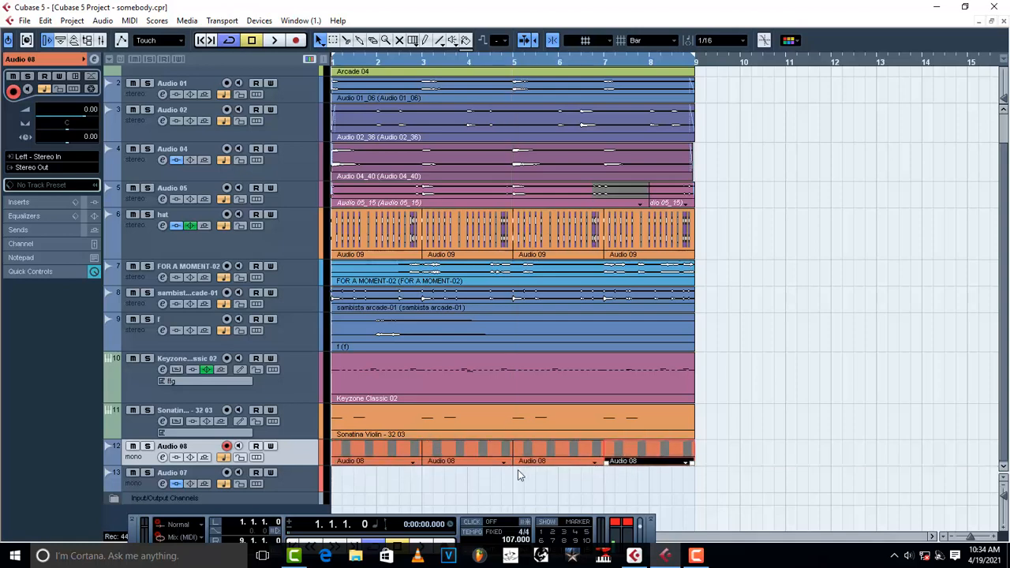
{"action": "key", "text": "space"}
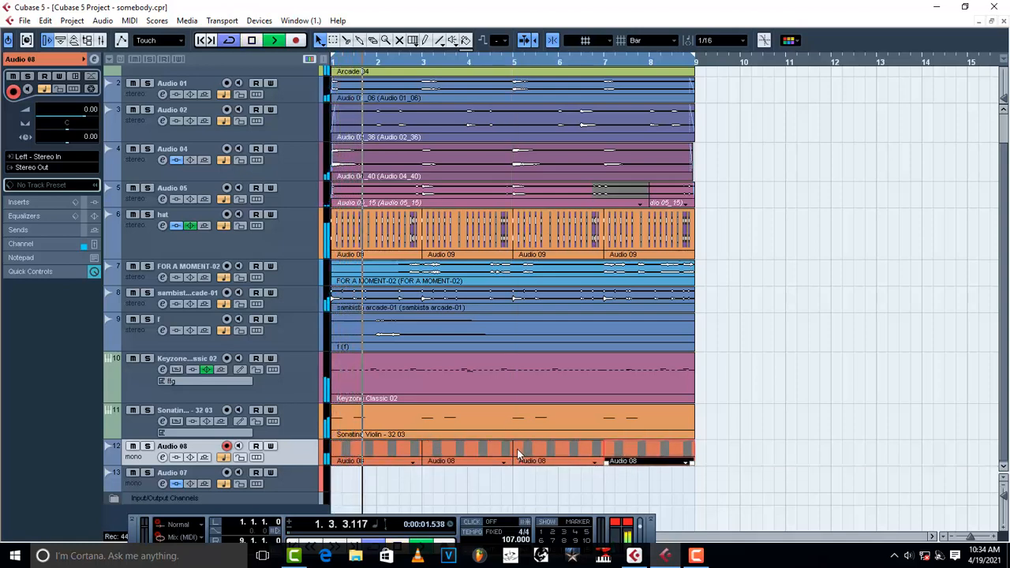
Step: Stop playback and dissolve all four Audio 08 parts back into individual hi-hat clips
{"action": "left_click", "coordinate": [387, 461]}
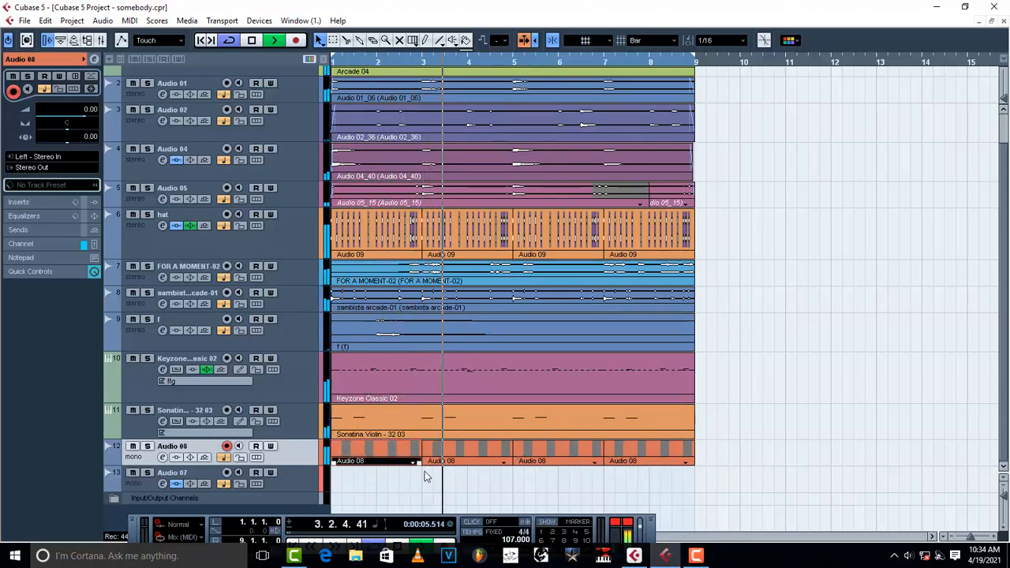
{"action": "key", "text": "space"}
{"action": "key", "text": "d"}
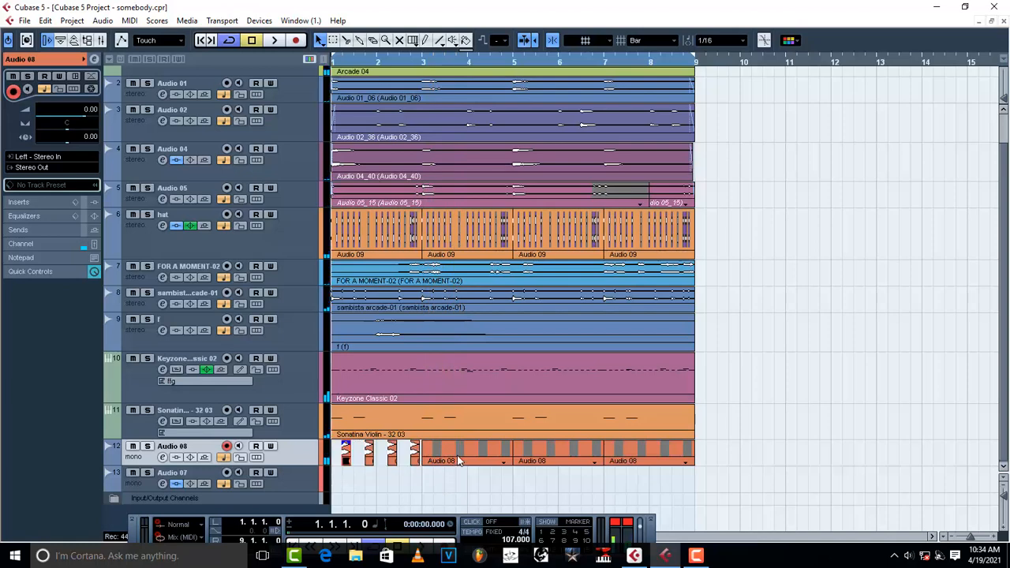
{"action": "left_click", "coordinate": [458, 458]}
{"action": "key", "text": "d"}
{"action": "left_click", "coordinate": [540, 456]}
{"action": "key", "text": "d"}
{"action": "left_click", "coordinate": [616, 458]}
{"action": "key", "text": "d"}
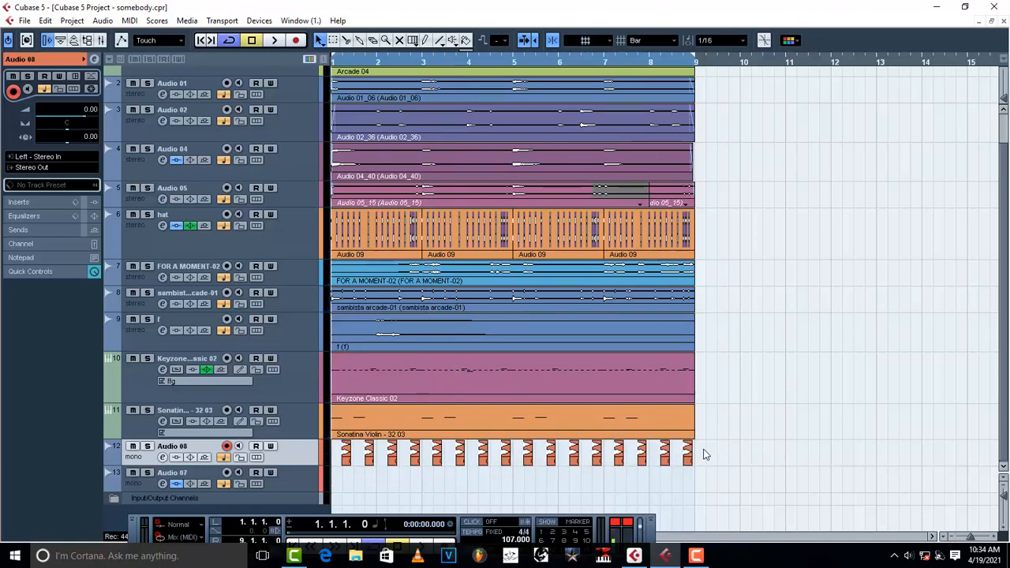
Step: Lower the Audio 08 track volume to -14.51 while checking the hi-hat level against the beat
{"action": "key", "text": "space"}
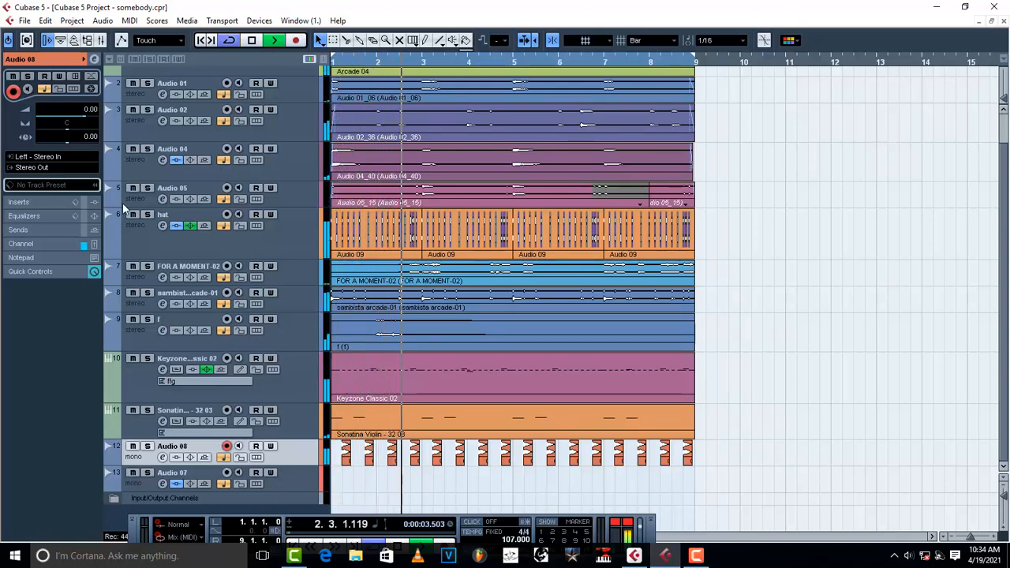
{"action": "key", "text": "space"}
{"action": "left_click_drag", "start_coordinate": [66, 118], "coordinate": [56, 120]}
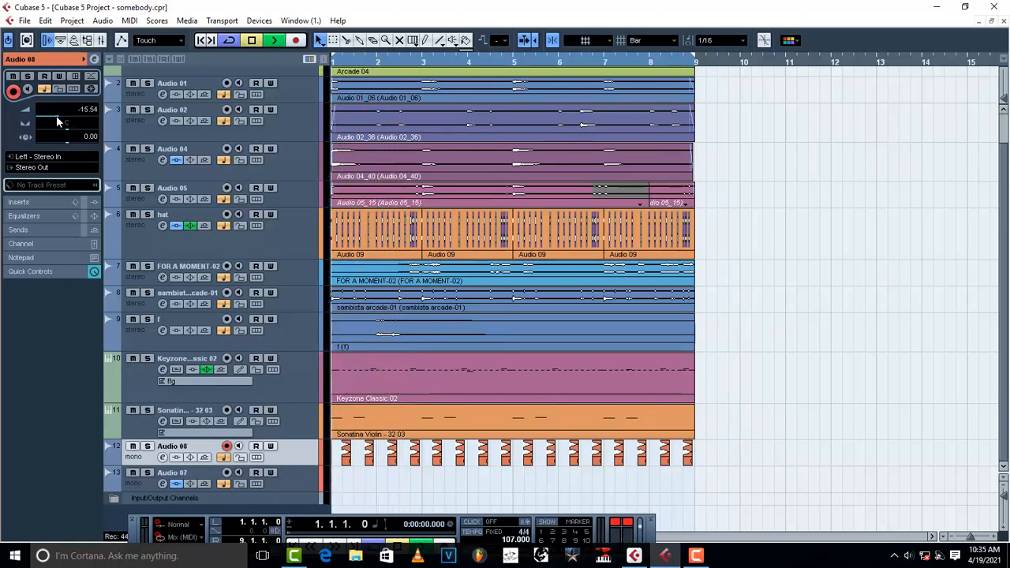
{"action": "key", "text": "space"}
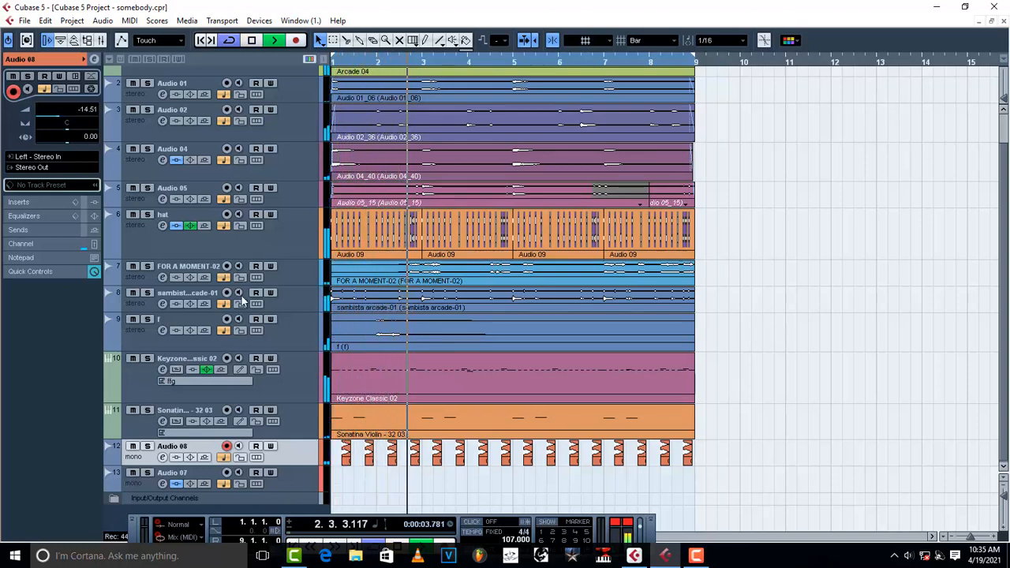
{"action": "key", "text": "space"}
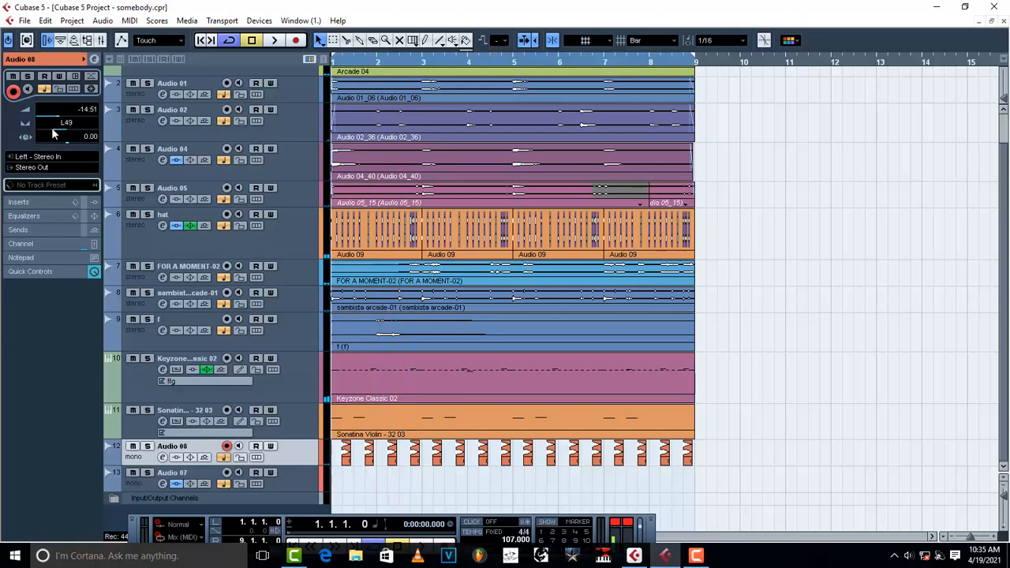
Step: Pan the Audio 08 track to L40, checking its stereo position by playback
{"action": "key", "text": "space"}
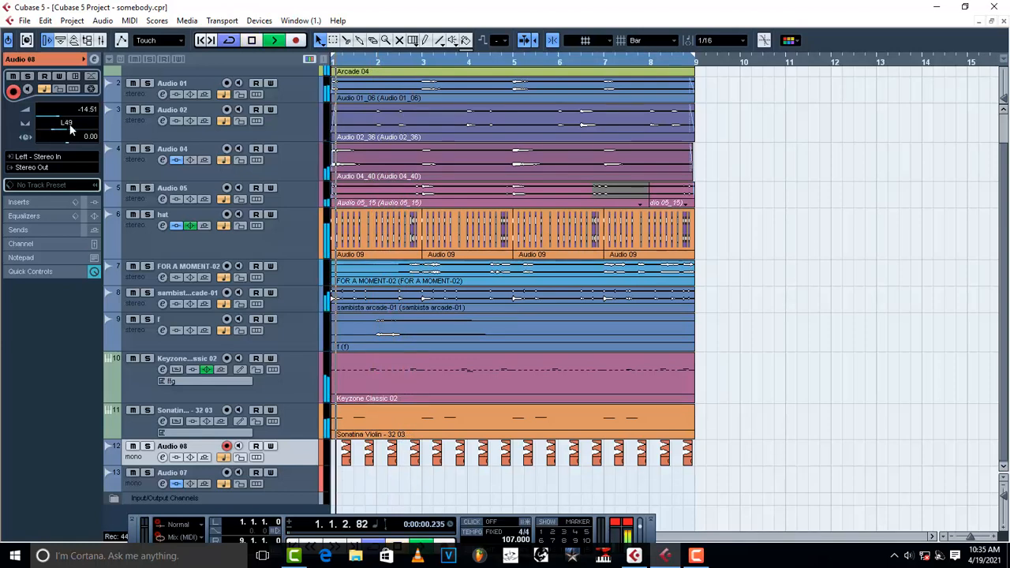
{"action": "left_click", "coordinate": [54, 130]}
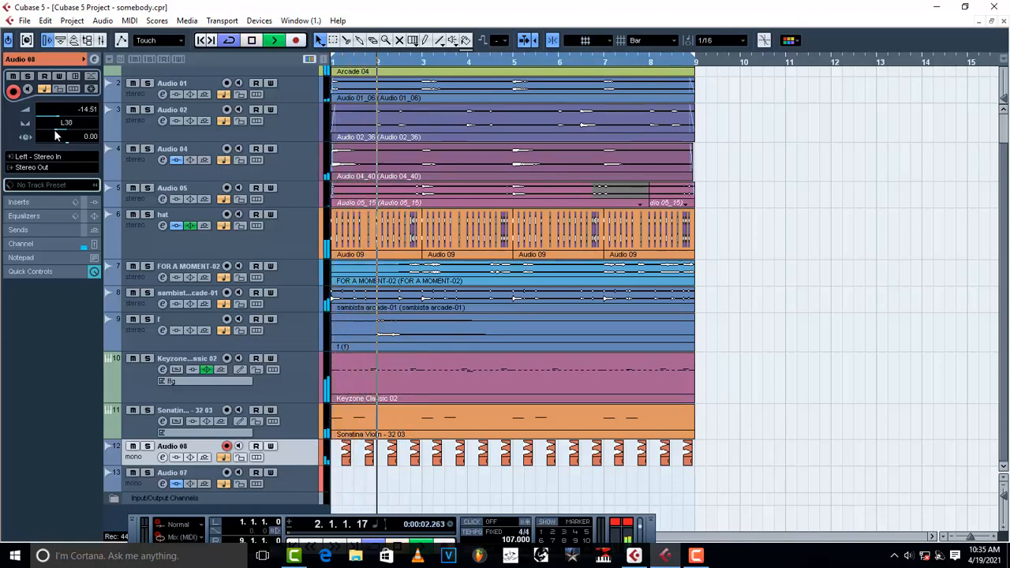
{"action": "key", "text": "space"}
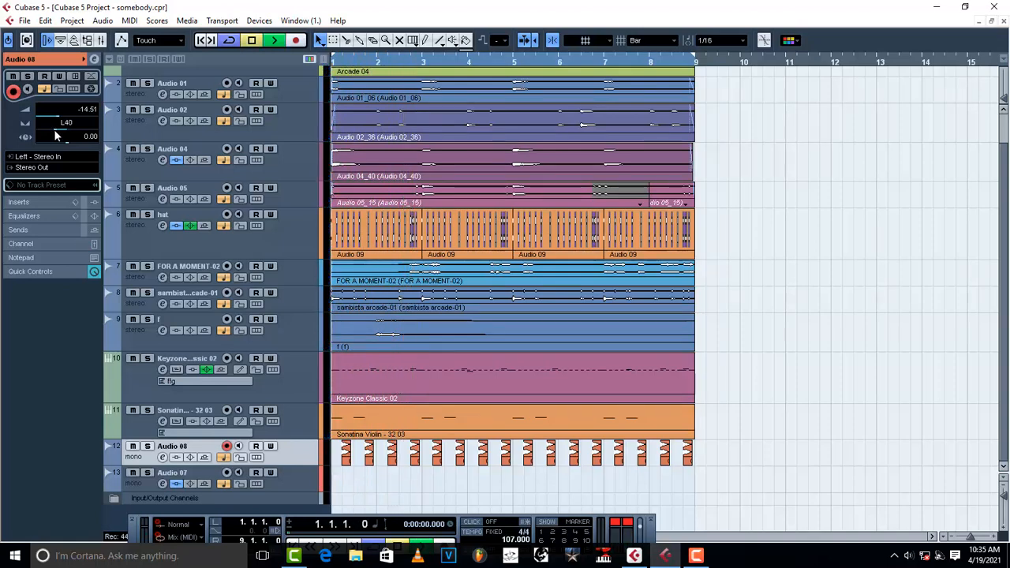
{"action": "key", "text": "space"}
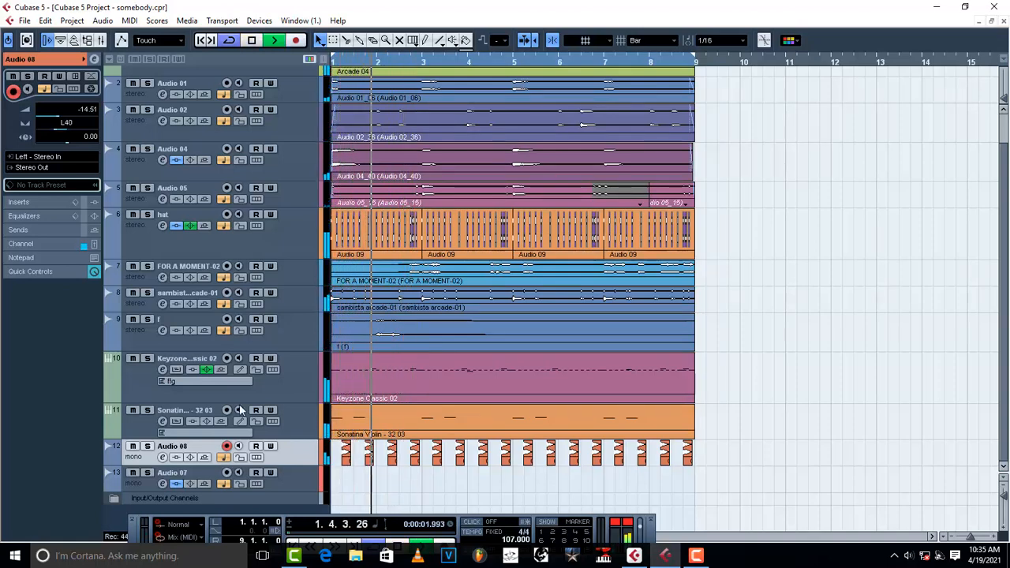
Step: Compare the beat with and without the open hi-hats by playback, and leave the Audio 08 track muted
{"action": "key", "text": "space"}
{"action": "key", "text": "space"}
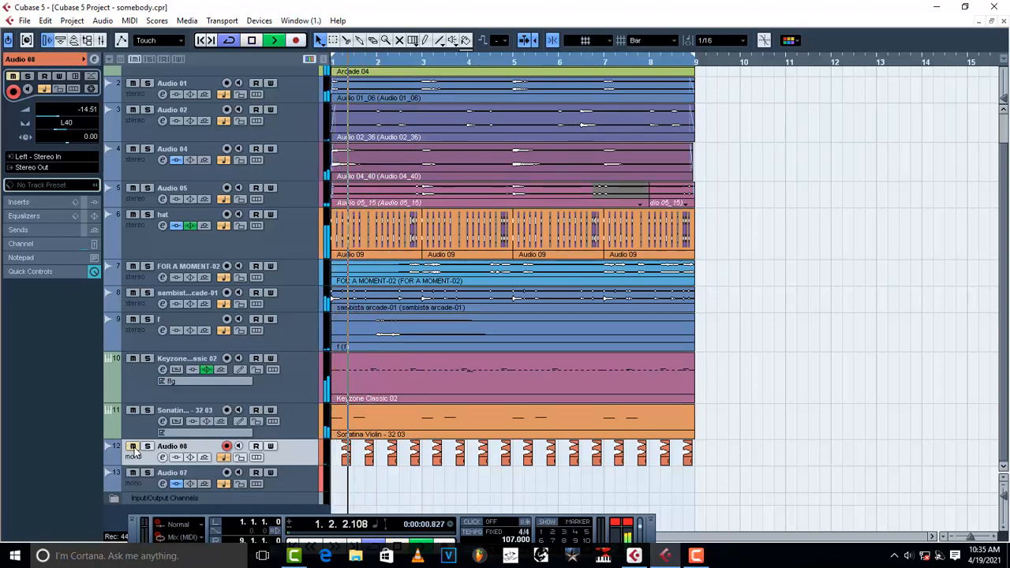
{"action": "key", "text": "space"}
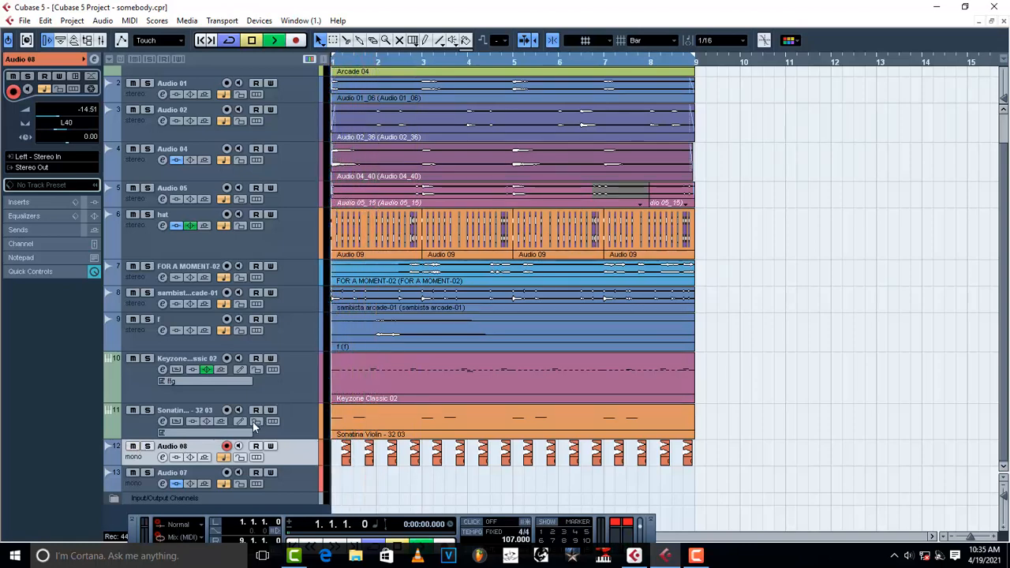
{"action": "key", "text": "space"}
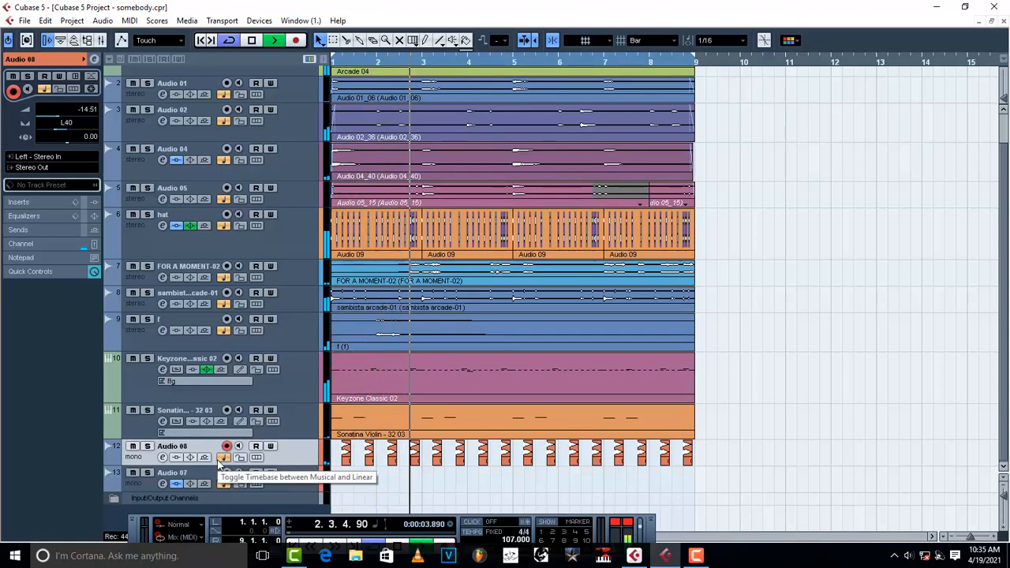
{"action": "key", "text": "space"}
{"action": "left_click", "coordinate": [133, 447]}
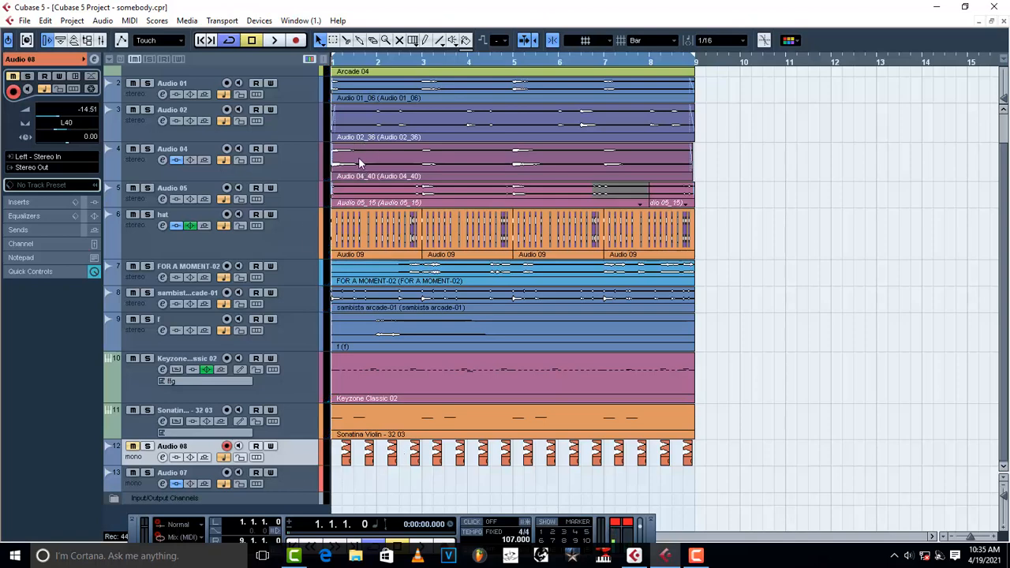
Step: Play the loop from the start with all active tracks and audition the Arcade 04 track in solo
{"action": "key", "text": "space"}
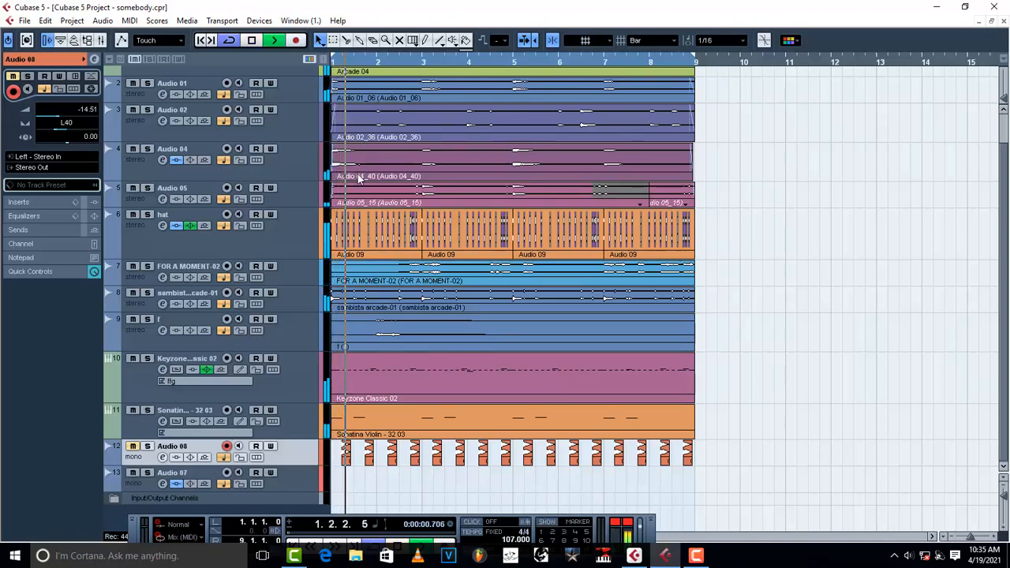
{"action": "key", "text": "space"}
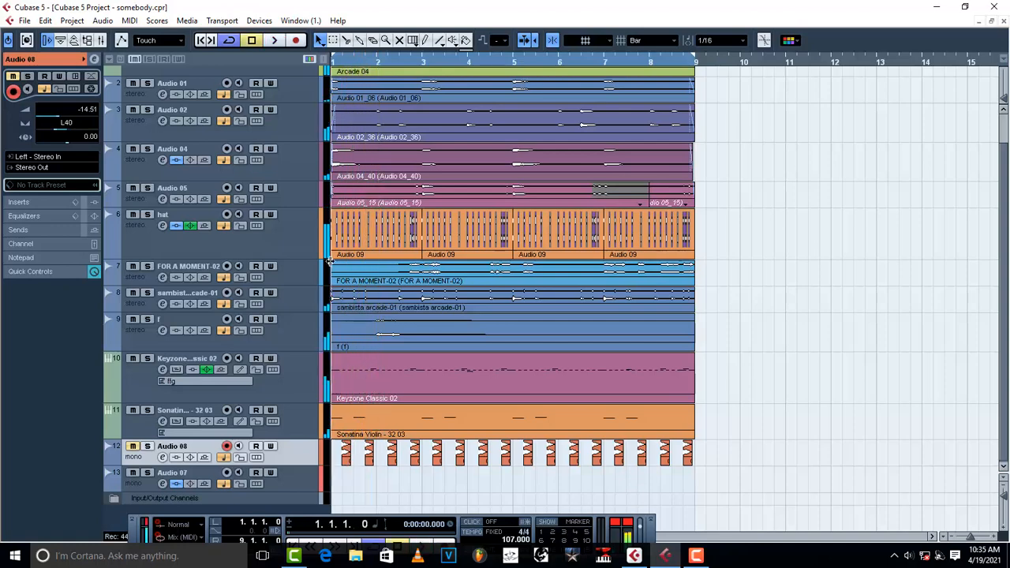
{"action": "scroll", "coordinate": [396, 224], "scroll_direction": "up", "scroll_amount": 1}
{"action": "key", "text": "space"}
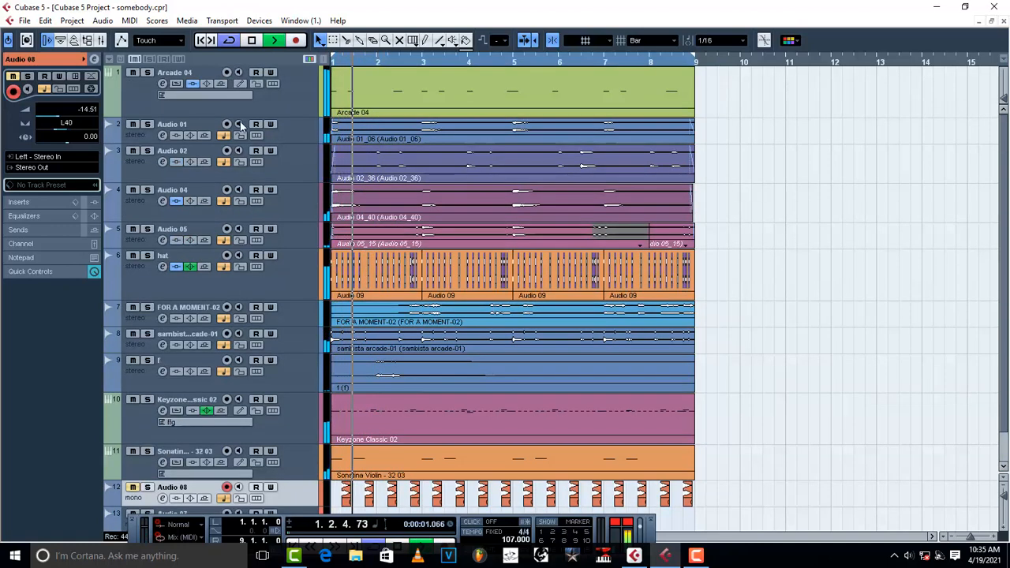
{"action": "key", "text": "space"}
{"action": "key", "text": "space"}
{"action": "left_click", "coordinate": [147, 72]}
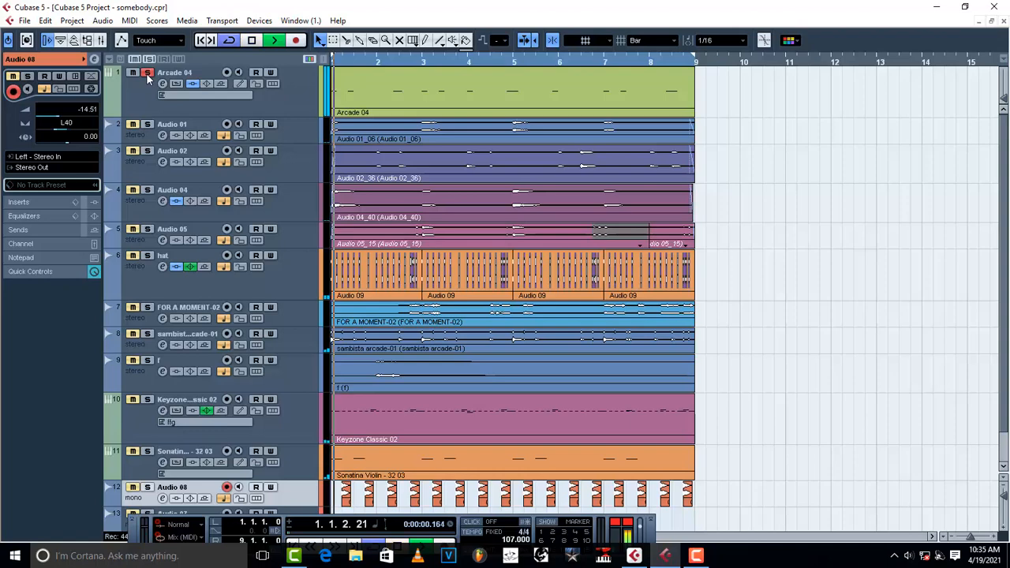
{"action": "left_click", "coordinate": [146, 74]}
{"action": "key", "text": "space"}
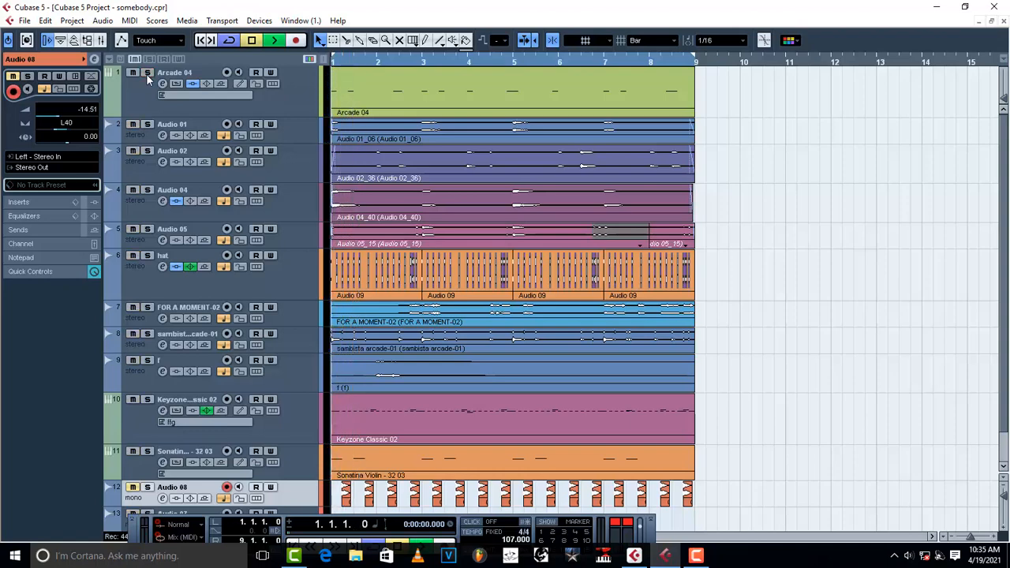
Step: Restart the loop and audition the Audio 01 track in solo, releasing the solo when done
{"action": "key", "text": "space"}
{"action": "key", "text": "space"}
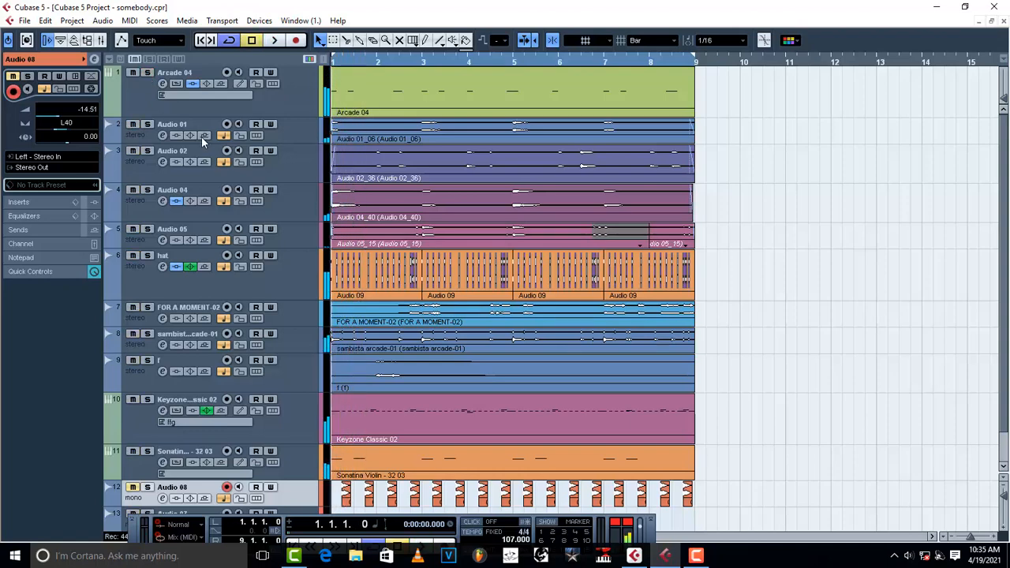
{"action": "key", "text": "space"}
{"action": "left_click", "coordinate": [147, 124]}
{"action": "key", "text": "space"}
{"action": "key", "text": "space"}
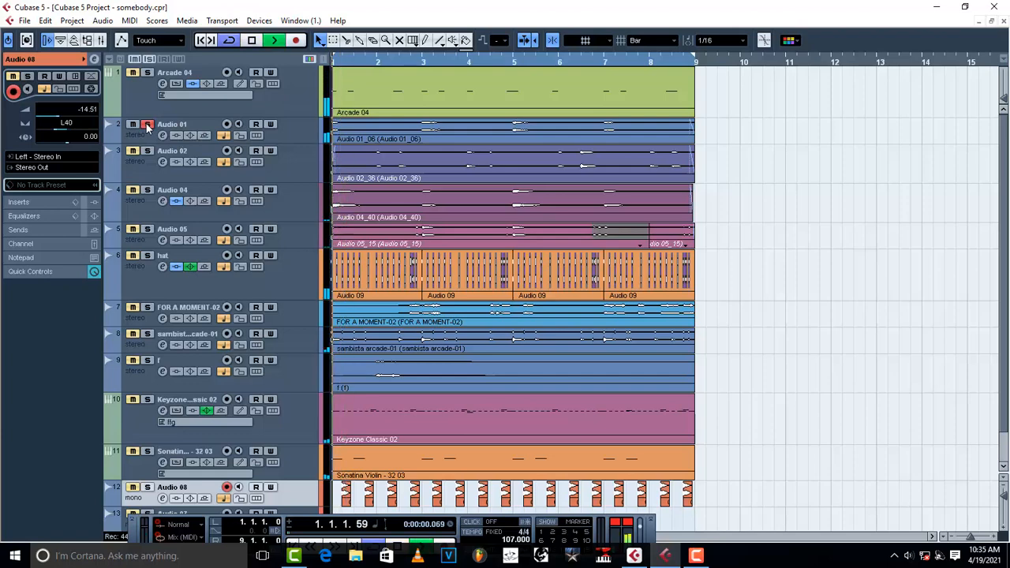
{"action": "left_click", "coordinate": [146, 126]}
{"action": "key", "text": "space"}
Step: Audition the Audio 04 and Audio 05 tracks one after the other in solo
{"action": "key", "text": "space"}
{"action": "left_click", "coordinate": [147, 191]}
{"action": "key", "text": "space"}
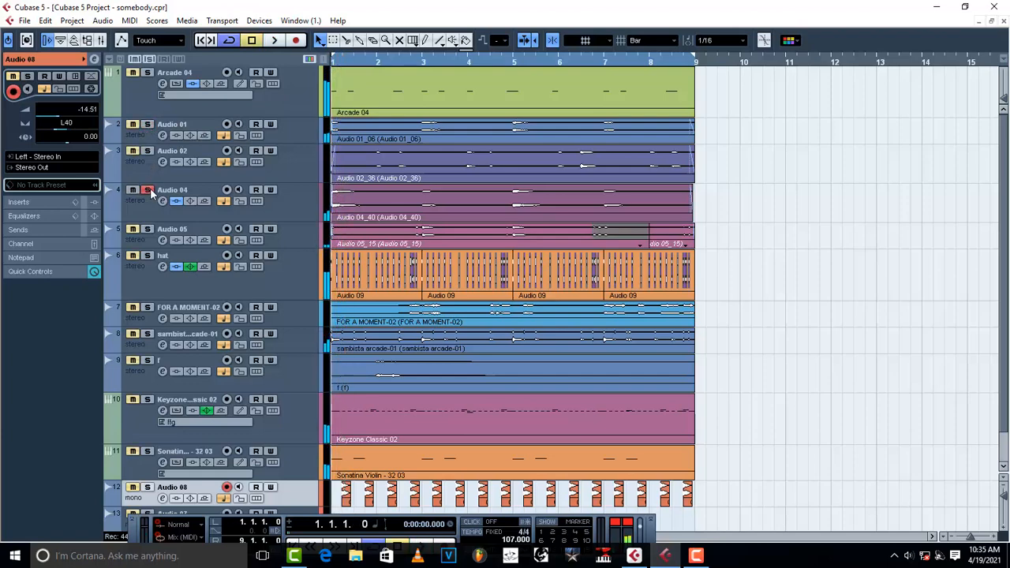
{"action": "left_click", "coordinate": [148, 190]}
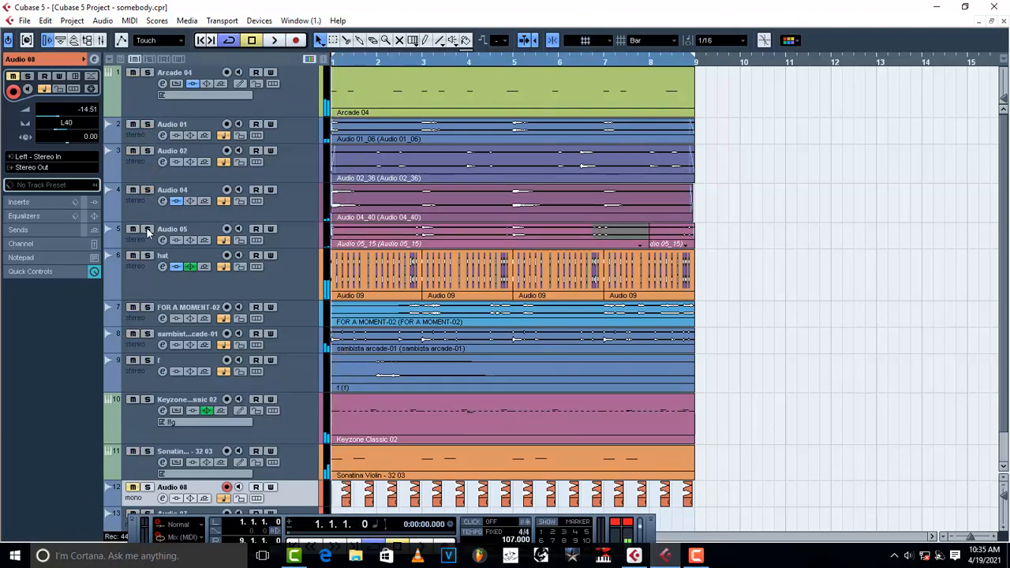
{"action": "left_click", "coordinate": [148, 230]}
{"action": "key", "text": "space"}
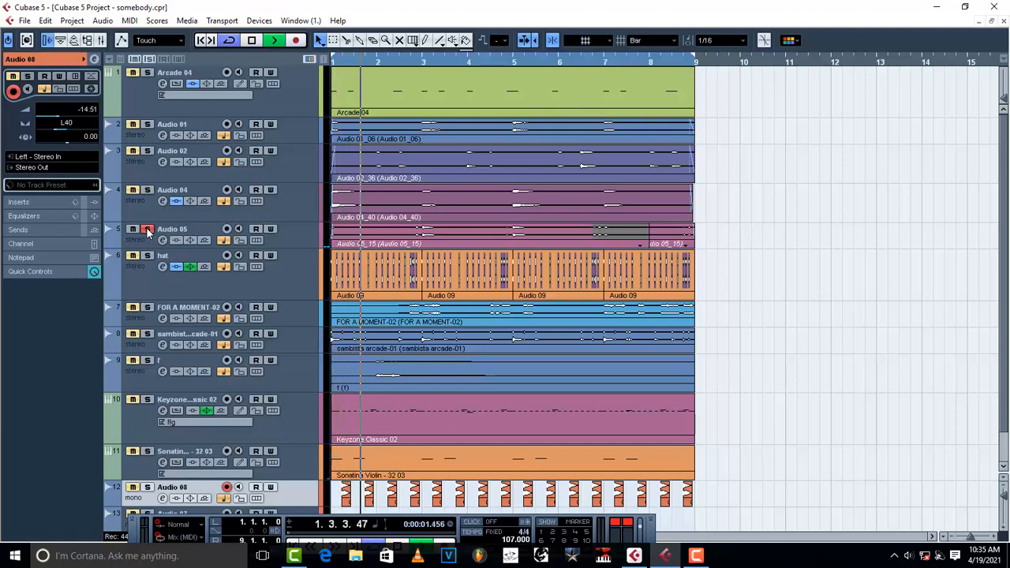
{"action": "left_click", "coordinate": [147, 231]}
{"action": "key", "text": "space"}
Step: Lower the Audio 05 track's volume to -7.94 while the loop plays
{"action": "left_click", "coordinate": [143, 245]}
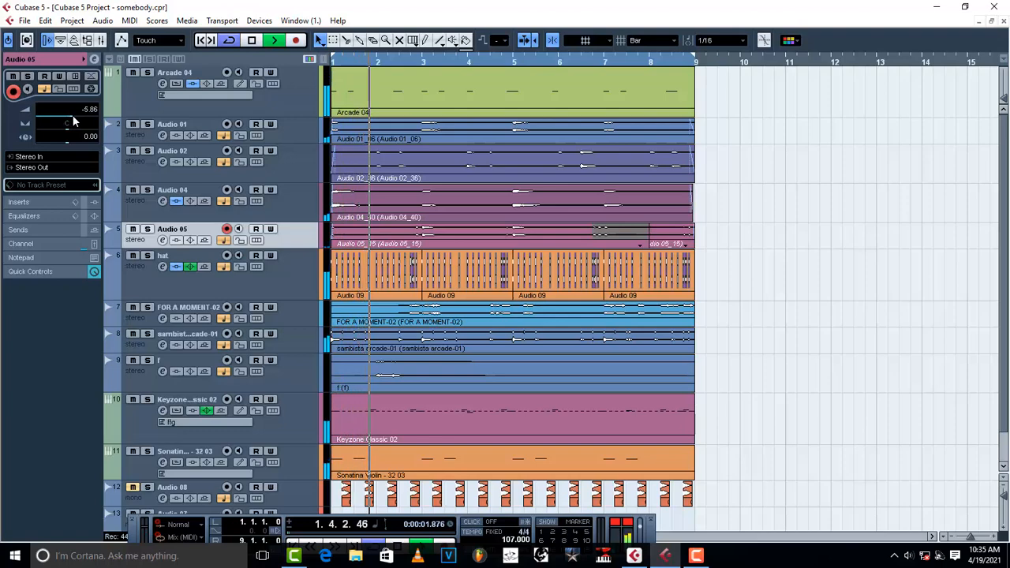
{"action": "left_click_drag", "start_coordinate": [74, 120], "coordinate": [69, 120]}
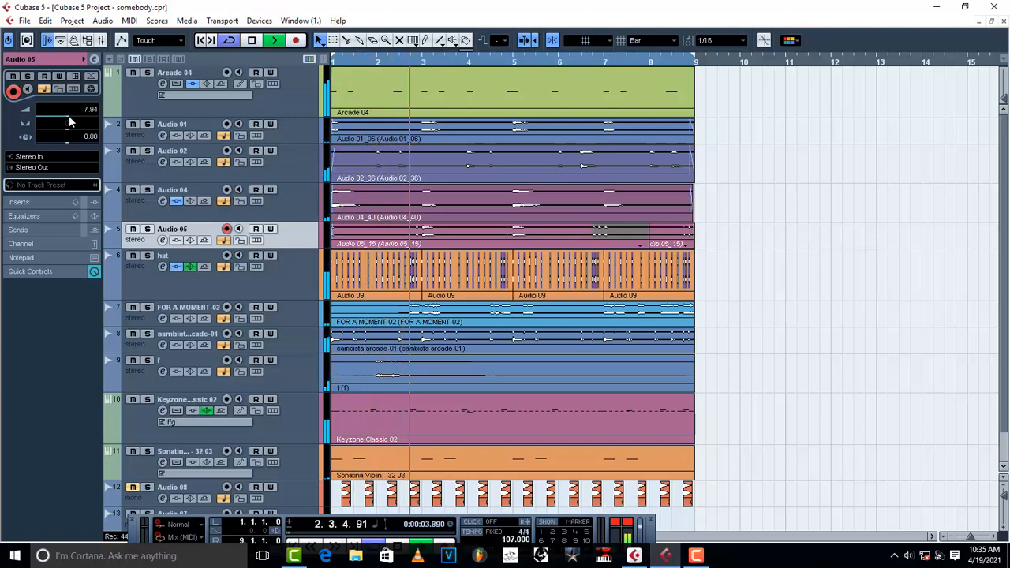
{"action": "key", "text": "space"}
Step: Select the hat track and listen to it within the full mix from the start of the loop
{"action": "left_click", "coordinate": [156, 281]}
{"action": "key", "text": "space"}
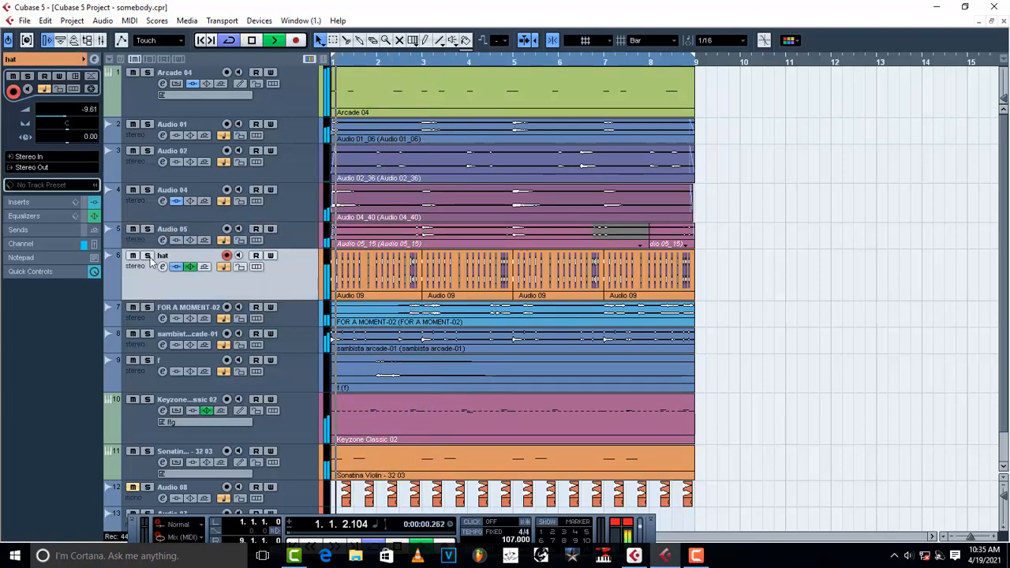
{"action": "key", "text": "space"}
{"action": "key", "text": "space"}
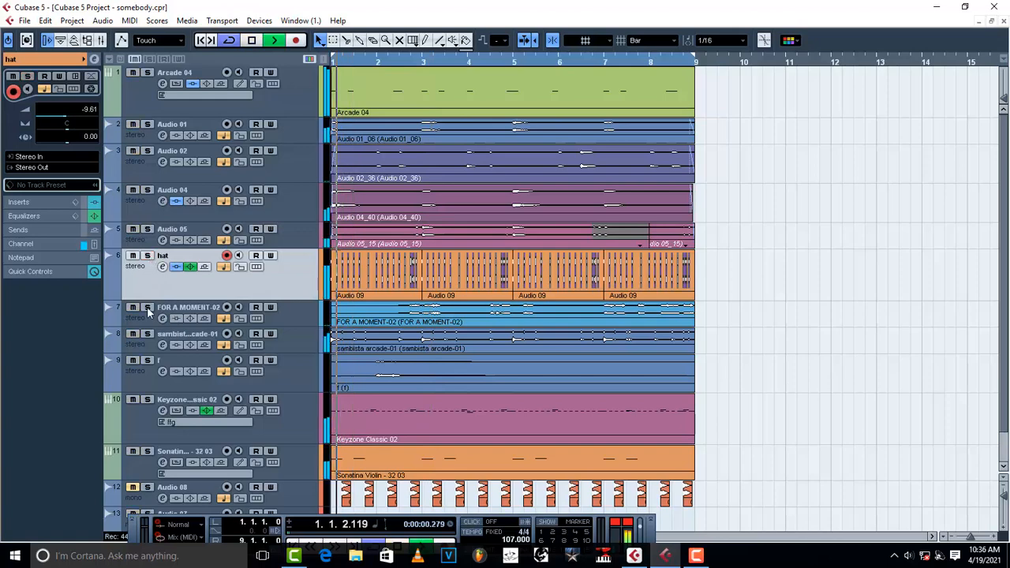
Step: Audition the FOR A MOMENT-02 and sambista arcade-01 tracks in solo and release the solos
{"action": "left_click", "coordinate": [147, 308]}
{"action": "key", "text": "space"}
{"action": "key", "text": "space"}
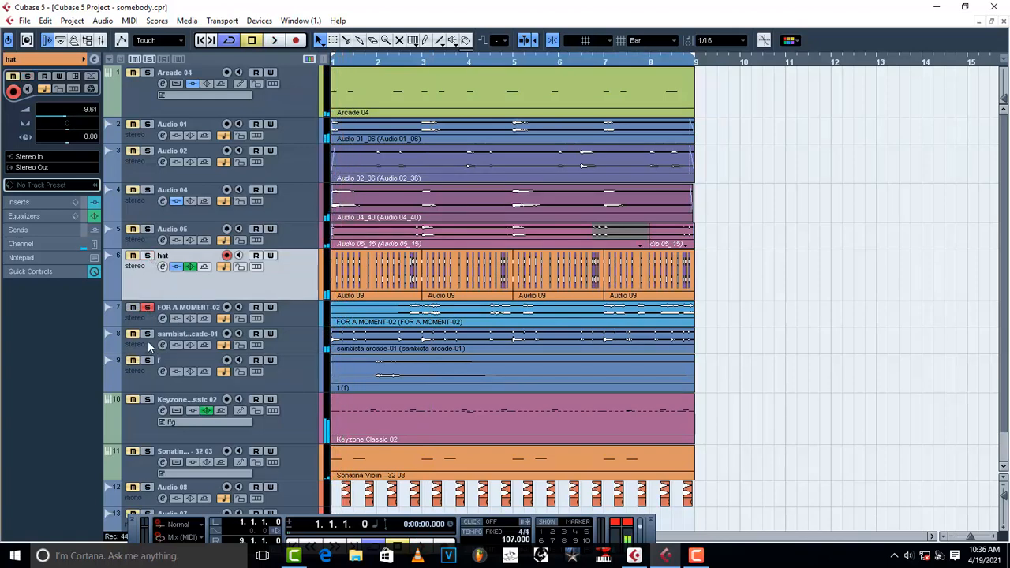
{"action": "left_click", "coordinate": [147, 307]}
{"action": "left_click", "coordinate": [148, 334]}
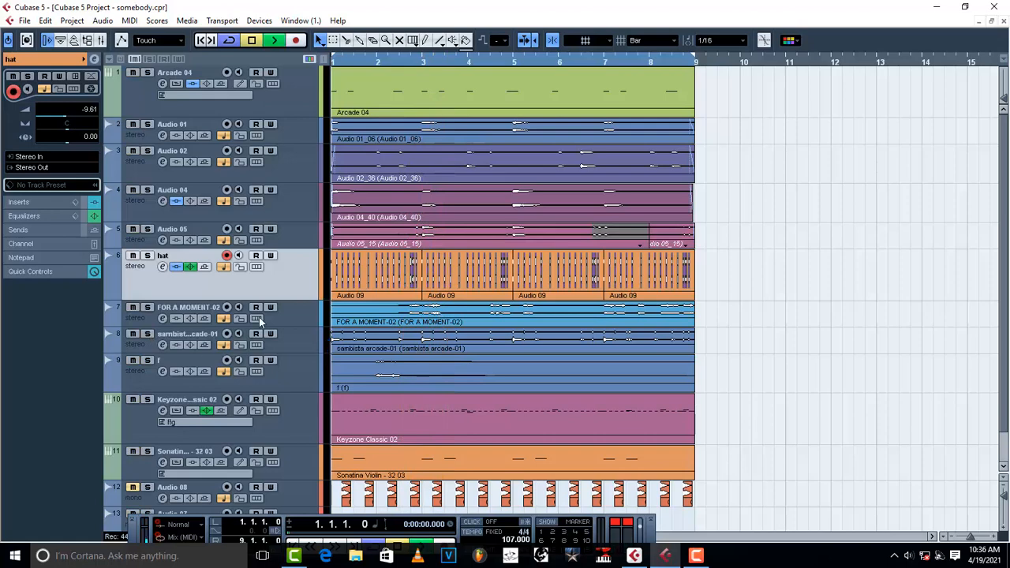
Step: Play the mix and examine the opening bars of the arrangement at closer range
{"action": "key", "text": "space"}
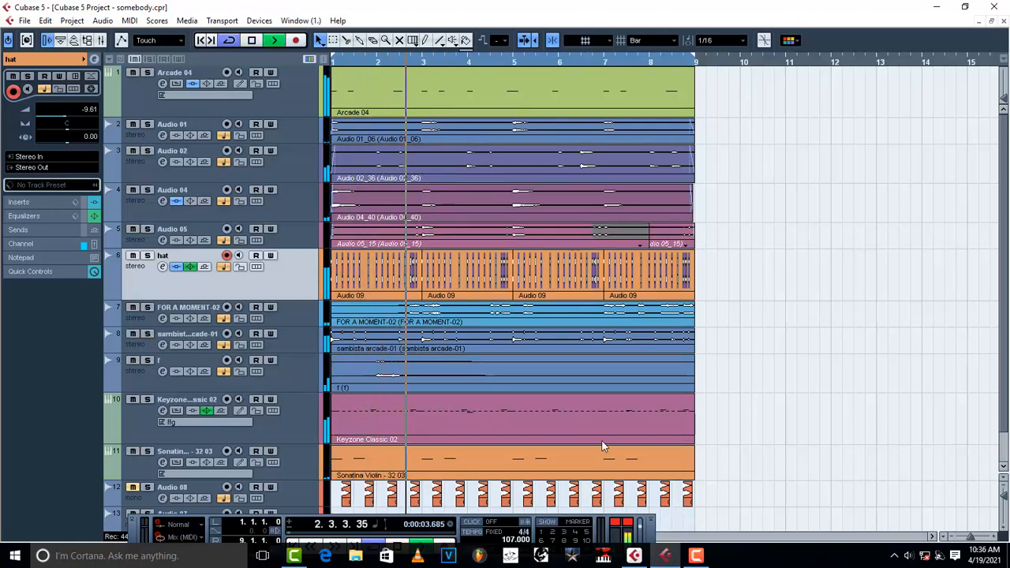
{"action": "key", "text": "h"}
{"action": "key", "text": "h"}
{"action": "key", "text": "h"}
{"action": "key", "text": "h"}
{"action": "key", "text": "h"}
{"action": "key", "text": "h"}
{"action": "key", "text": "h"}
{"action": "key", "text": "h"}
{"action": "key", "text": "h"}
{"action": "key", "text": "space"}
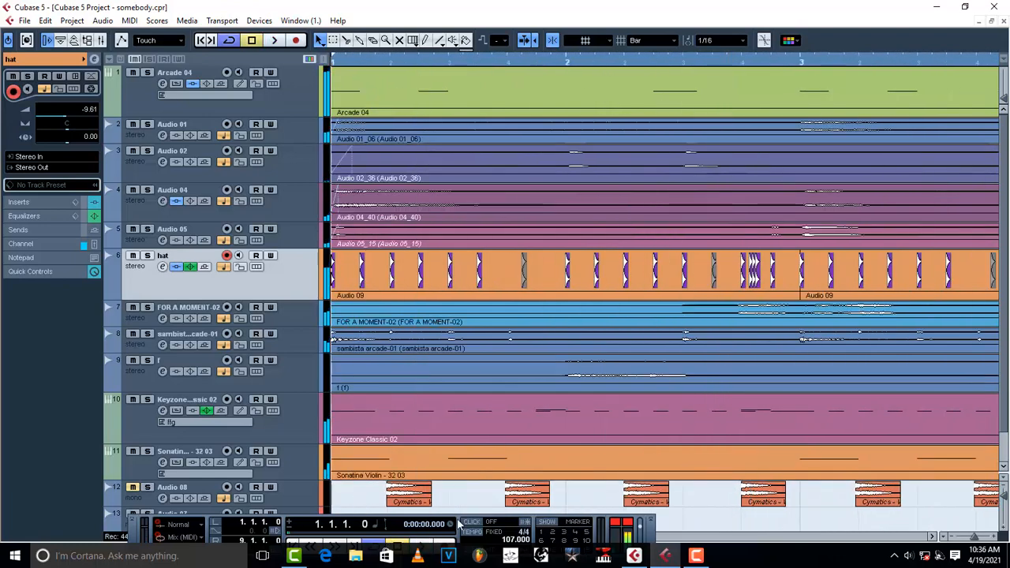
{"action": "key", "text": "space"}
{"action": "key", "text": "space"}
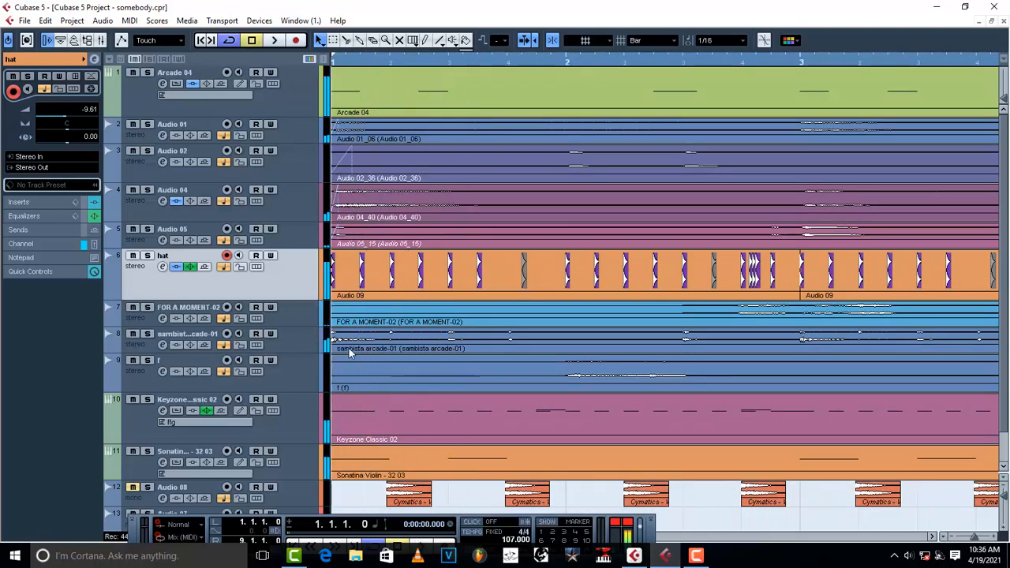
Step: Turn snapping off and try nudging the start of the sambista arcade-01 event on track 8
{"action": "left_click", "coordinate": [348, 352]}
{"action": "key", "text": "space"}
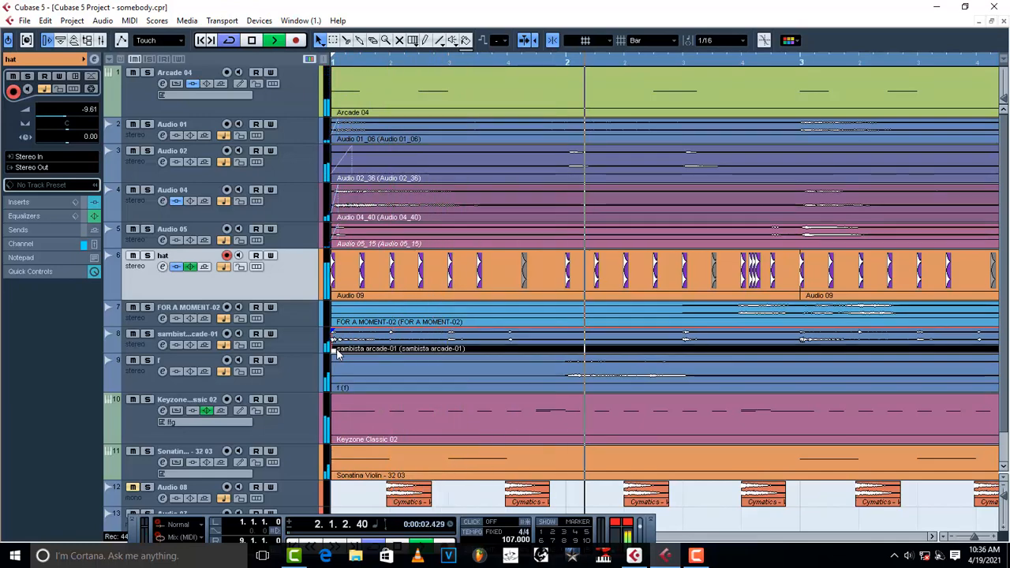
{"action": "key", "text": "space"}
{"action": "key", "text": "h"}
{"action": "key", "text": "h"}
{"action": "key", "text": "h"}
{"action": "key", "text": "h"}
{"action": "key", "text": "h"}
{"action": "key", "text": "h"}
{"action": "key", "text": "h"}
{"action": "key", "text": "h"}
{"action": "key", "text": "h"}
{"action": "key", "text": "h"}
{"action": "key", "text": "h"}
{"action": "key", "text": "h"}
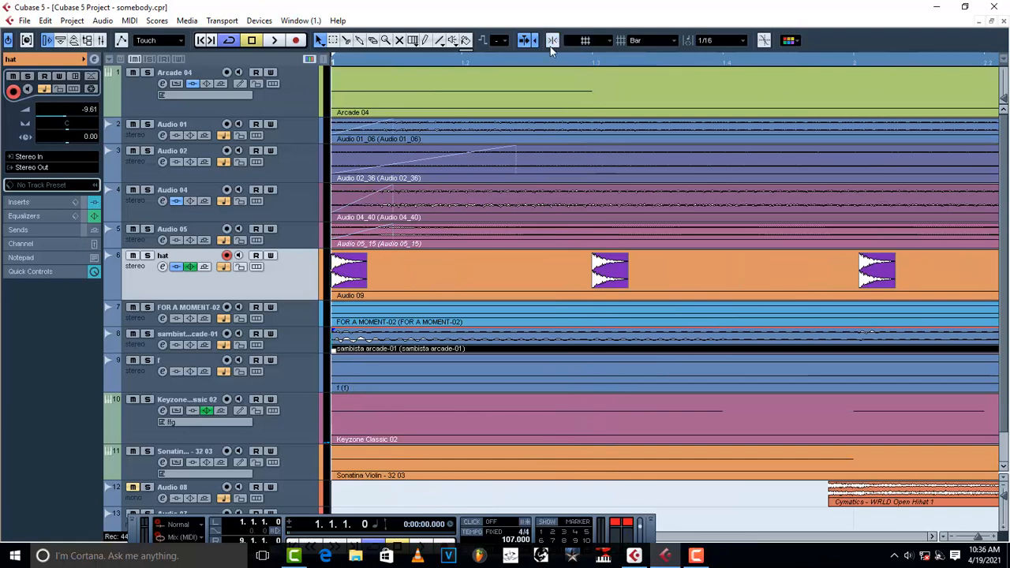
{"action": "left_click_drag", "start_coordinate": [334, 352], "coordinate": [377, 345]}
{"action": "mouse_move", "coordinate": [445, 347]}
{"action": "left_mouse_down"}
{"action": "mouse_move", "coordinate": [433, 346]}
{"action": "mouse_move", "coordinate": [439, 352]}
{"action": "left_mouse_up"}
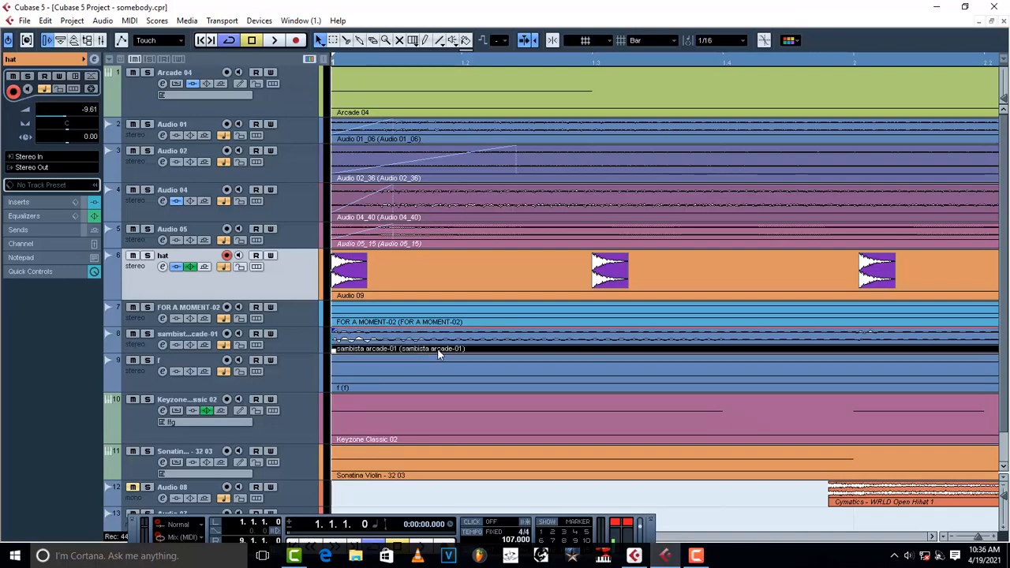
Step: Play the mix with the full arrangement in view and toggle the autoscroll setting
{"action": "key", "text": "space"}
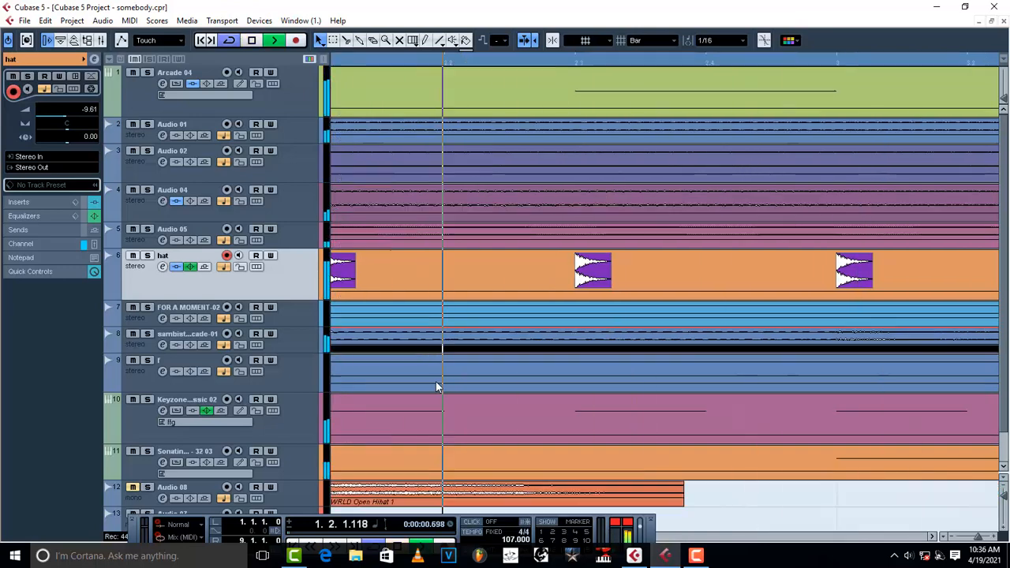
{"action": "key", "text": "g"}
{"action": "key", "text": "g"}
{"action": "key", "text": "g"}
{"action": "key", "text": "g"}
{"action": "key", "text": "g"}
{"action": "key", "text": "g"}
{"action": "key", "text": "g"}
{"action": "key", "text": "g"}
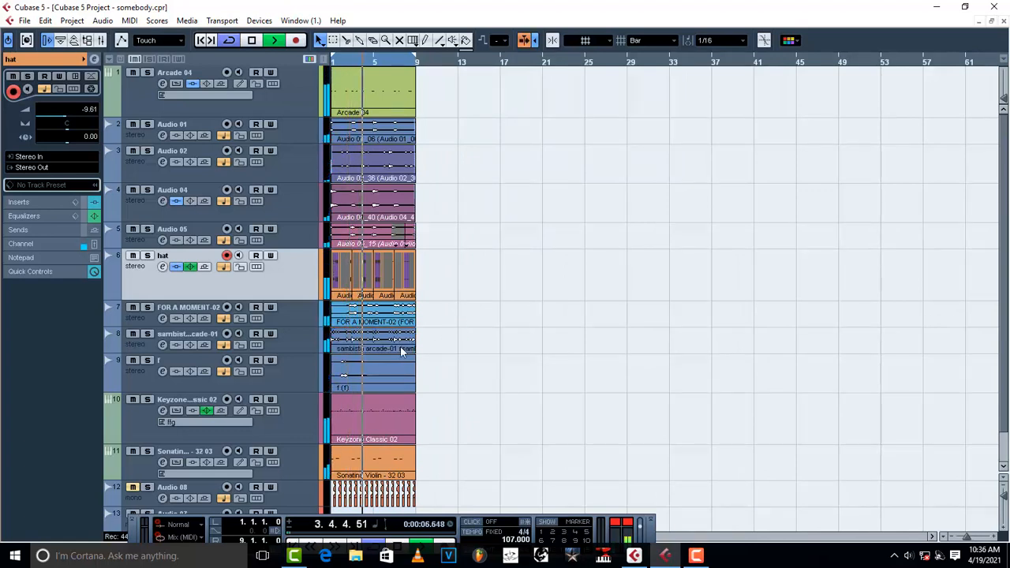
{"action": "left_click", "coordinate": [526, 55]}
{"action": "left_click", "coordinate": [525, 41]}
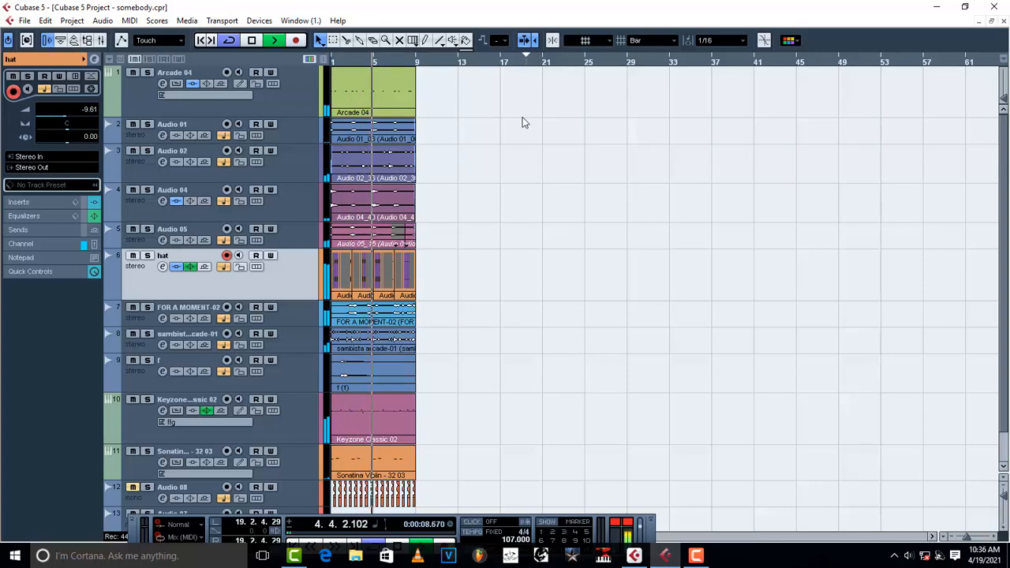
Step: Unmute the Audio 08 track, restart playback and set the loop locators around all selected events, bars 1 to 9
{"action": "scroll", "coordinate": [543, 296], "scroll_direction": "down", "scroll_amount": 1}
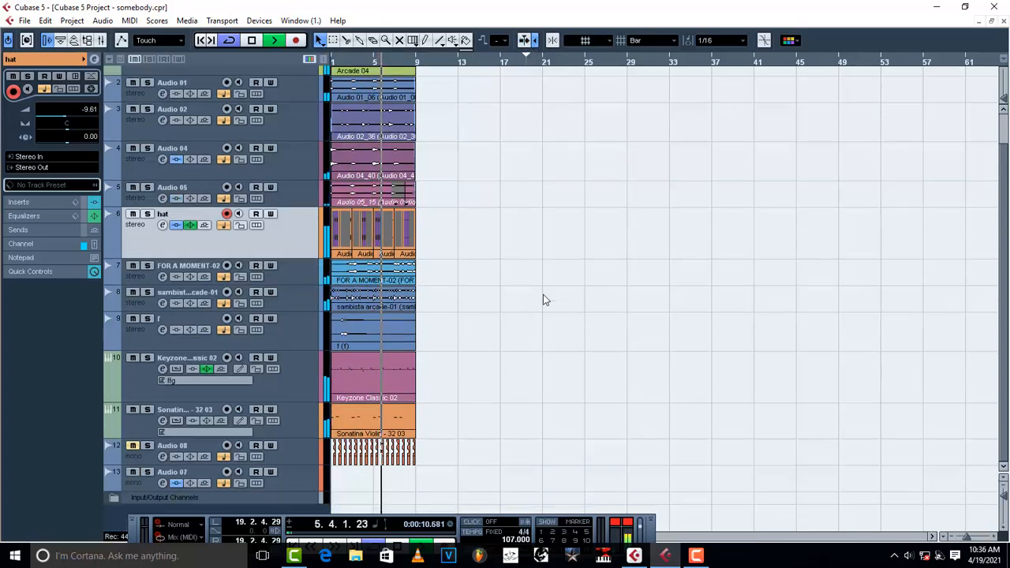
{"action": "left_click", "coordinate": [297, 451]}
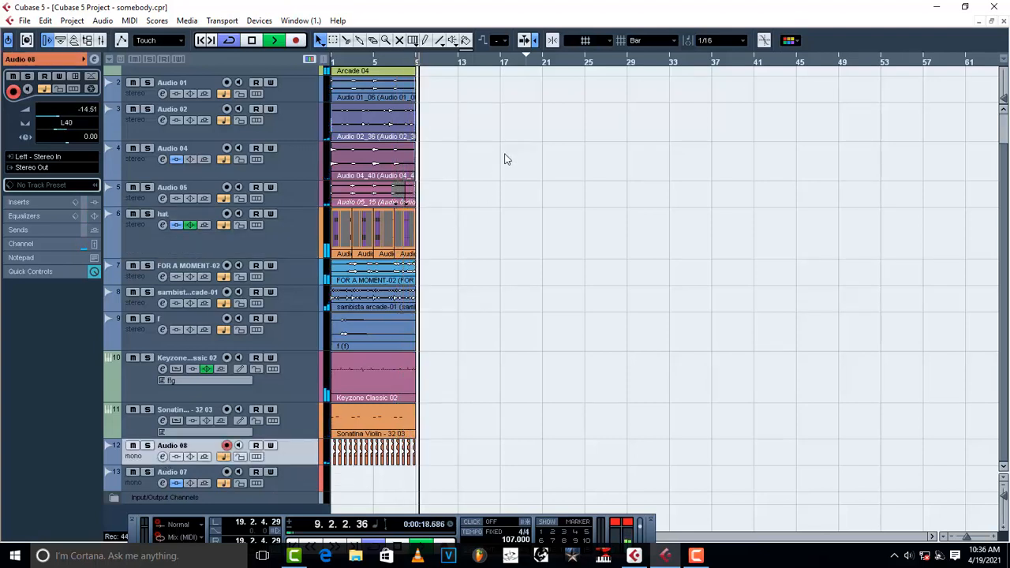
{"action": "key", "text": "space"}
{"action": "key", "text": "space"}
{"action": "key", "text": "ctrl+a"}
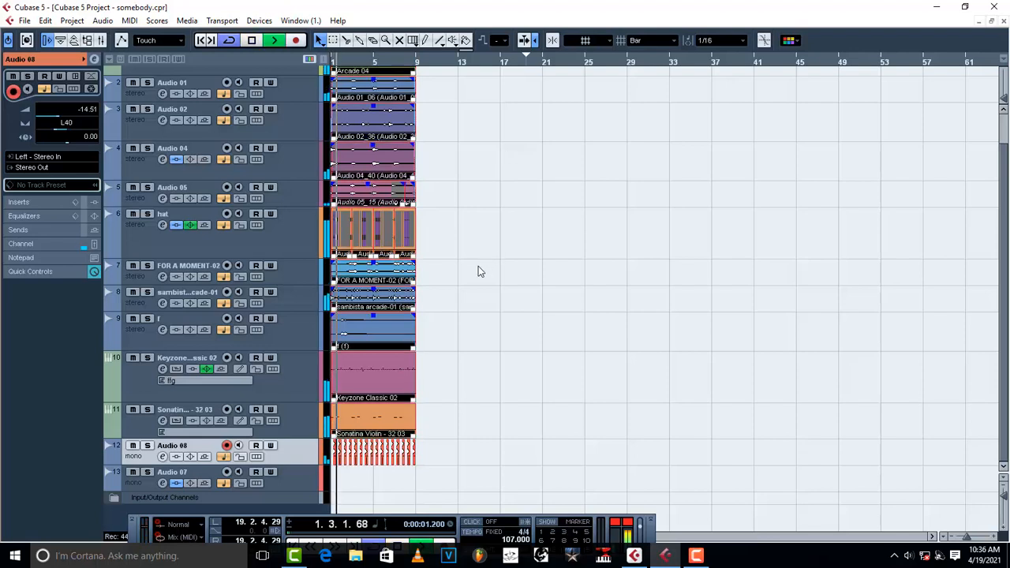
Step: Lower the Audio 08 track's volume to -24.98 during playback
{"action": "left_click", "coordinate": [49, 117]}
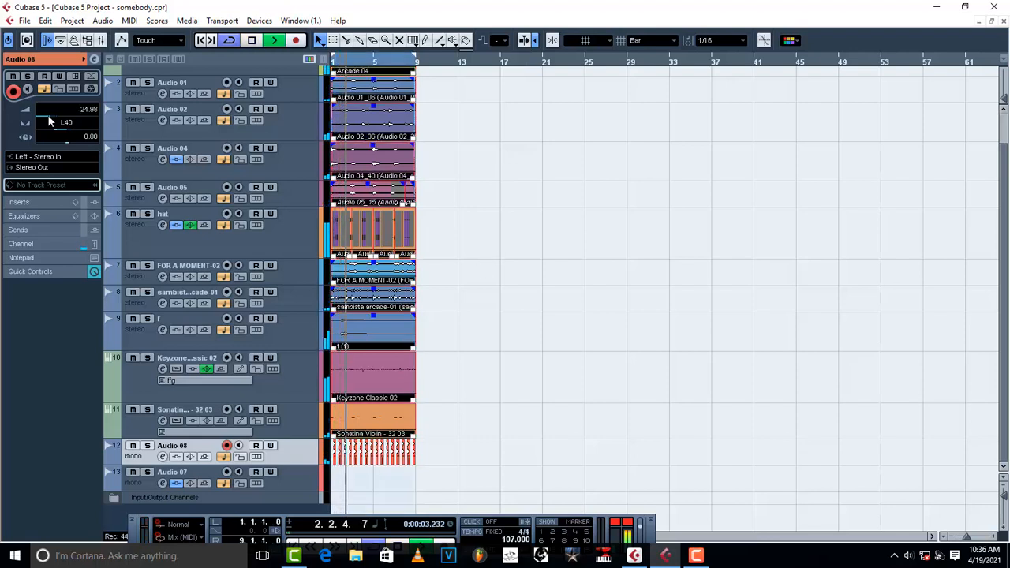
{"action": "left_click_drag", "start_coordinate": [48, 116], "coordinate": [48, 117]}
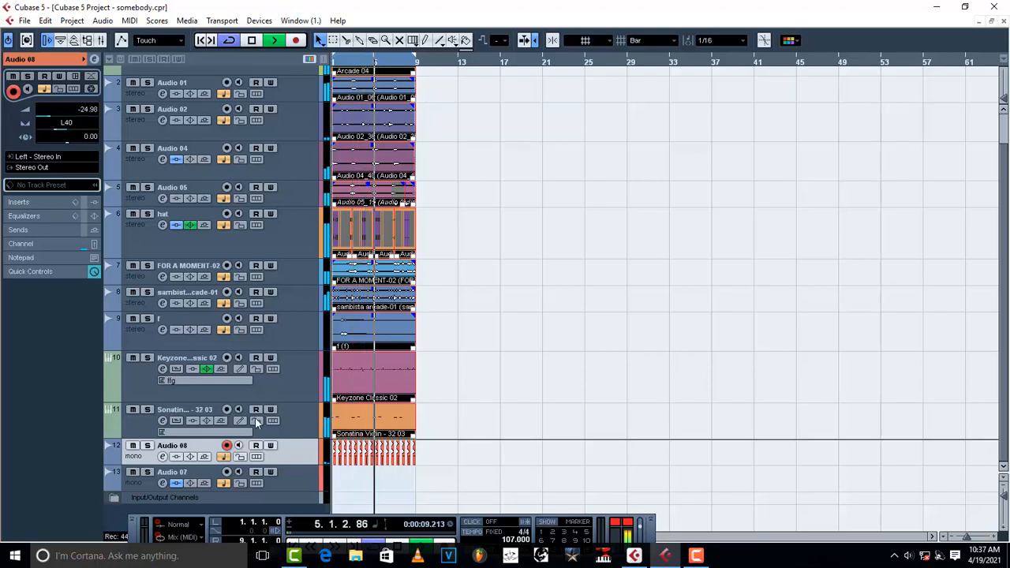
Step: Stop playback and remove the Audio 08 track from the project
{"action": "key", "text": "space"}
{"action": "right_click", "coordinate": [292, 450]}
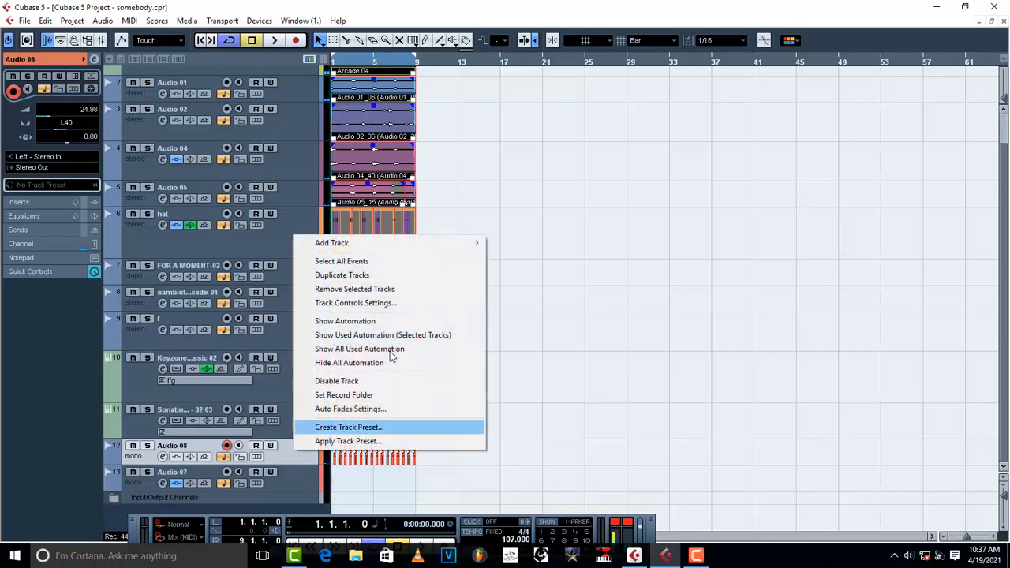
{"action": "left_click", "coordinate": [404, 288]}
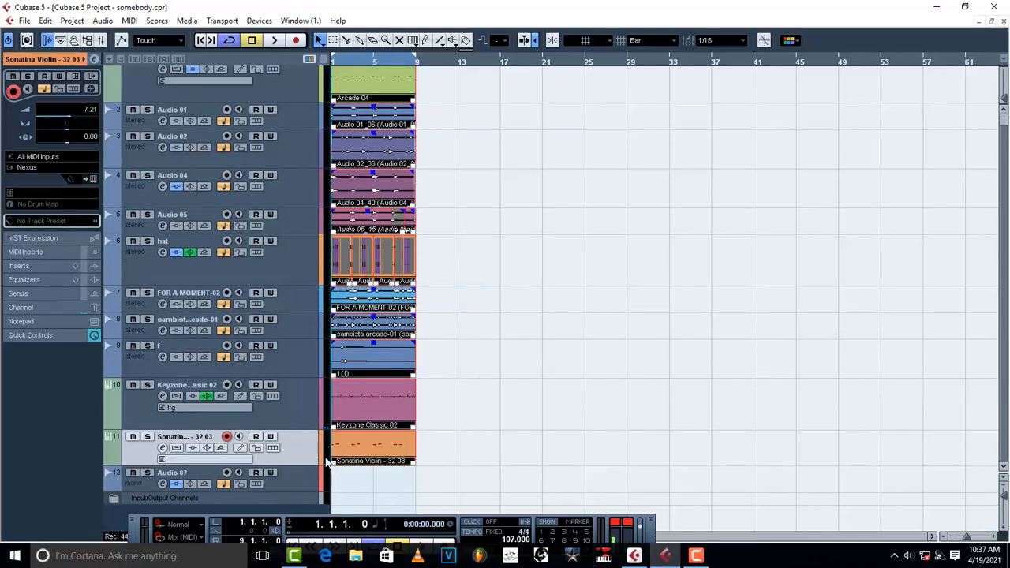
Step: Play the loop and raise the Sonatina Violin track's volume to -5.86
{"action": "key", "text": "space"}
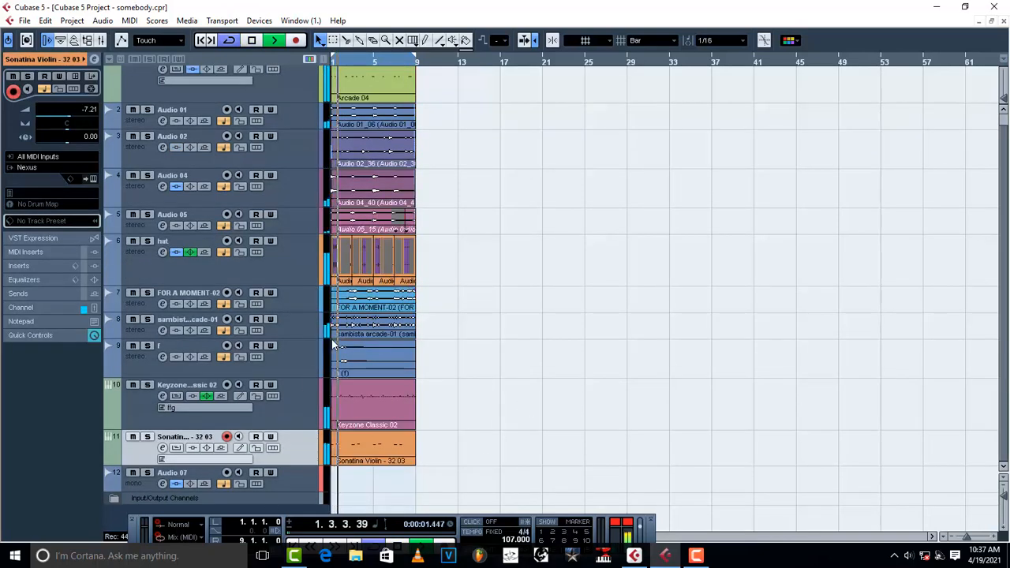
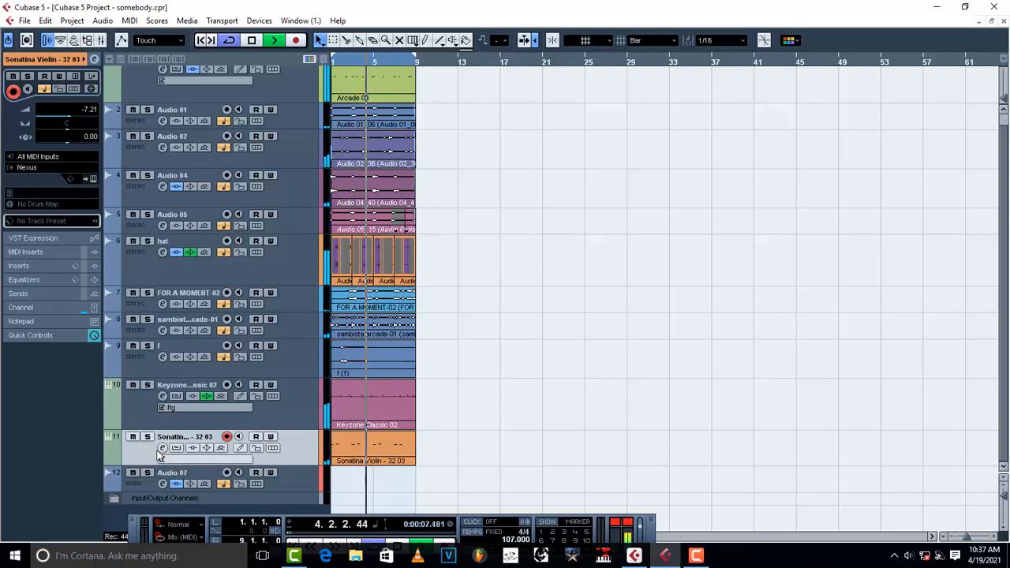
{"action": "left_click_drag", "start_coordinate": [72, 116], "coordinate": [71, 116]}
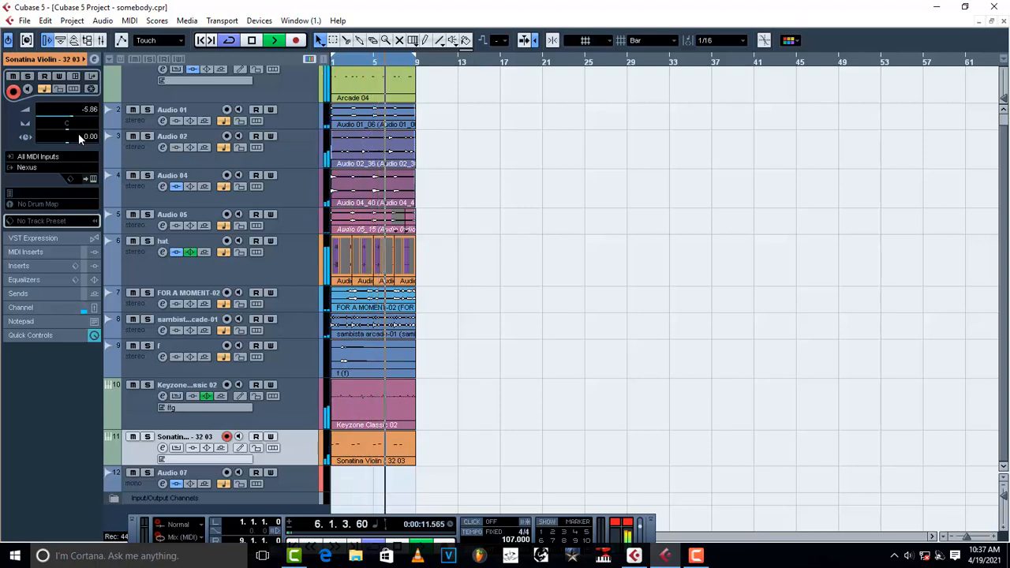
Step: Lower the hat track's volume to -8.20 while the loop plays, and stop playback
{"action": "left_click", "coordinate": [264, 272]}
{"action": "left_click_drag", "start_coordinate": [65, 117], "coordinate": [71, 117]}
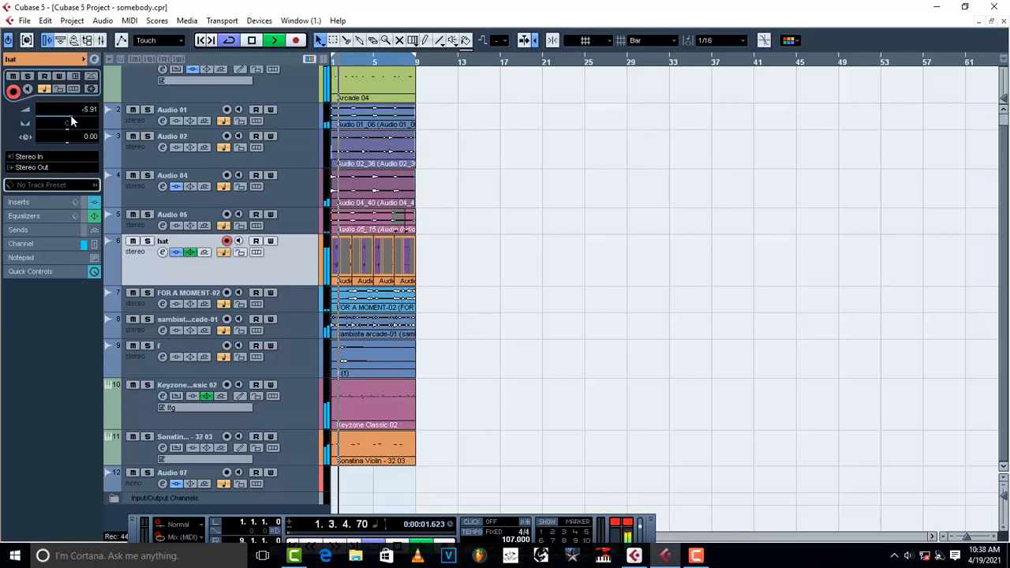
{"action": "left_click_drag", "start_coordinate": [71, 116], "coordinate": [70, 116]}
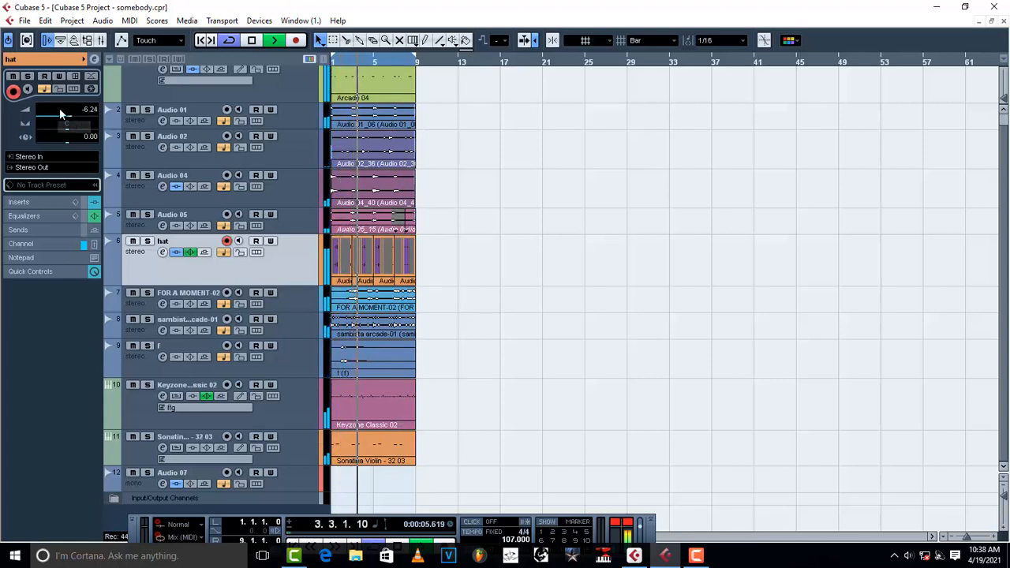
{"action": "left_click_drag", "start_coordinate": [59, 108], "coordinate": [72, 115]}
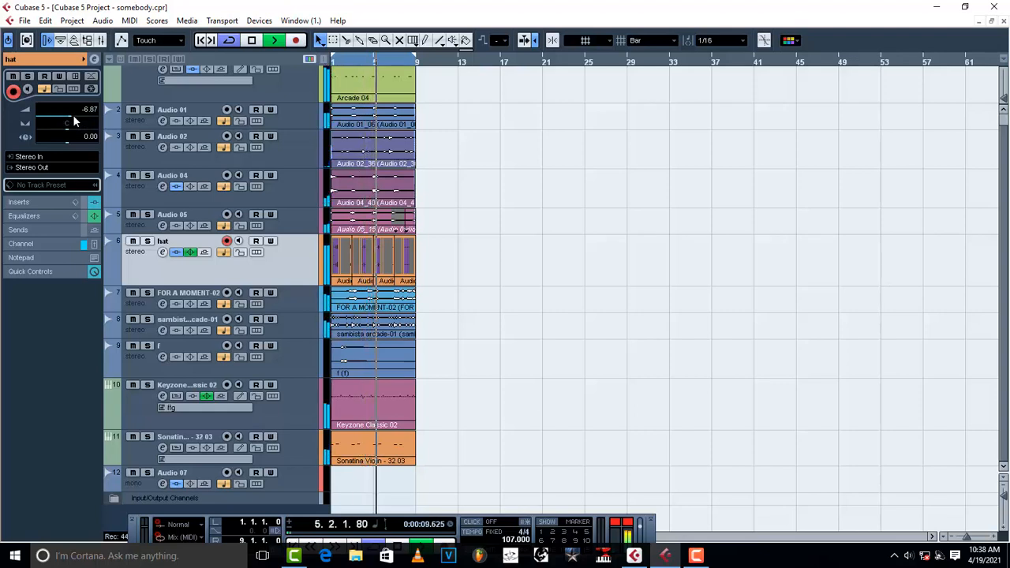
{"action": "scroll", "coordinate": [72, 117], "scroll_direction": "down", "scroll_amount": 2}
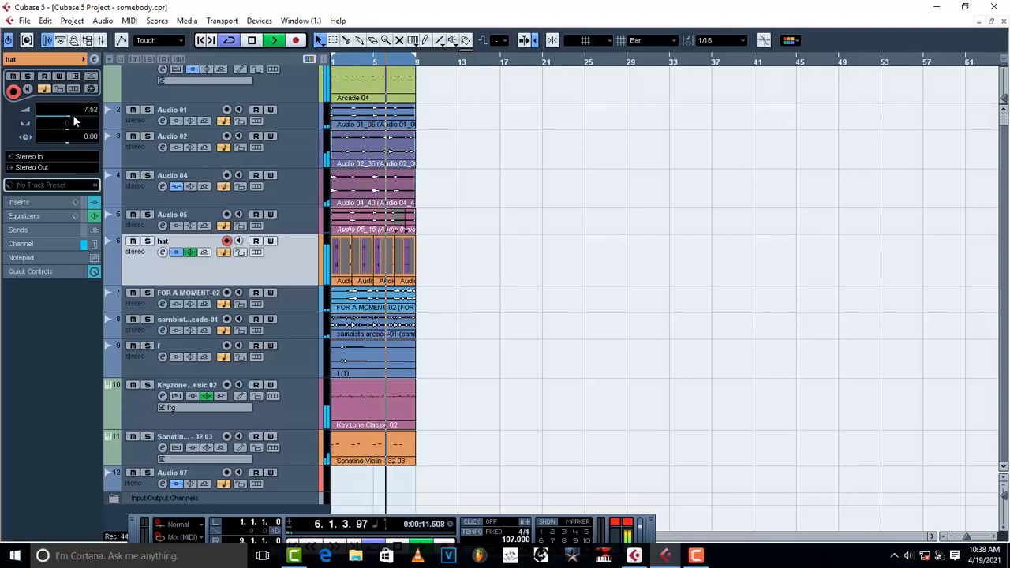
{"action": "scroll", "coordinate": [73, 116], "scroll_direction": "down", "scroll_amount": 1}
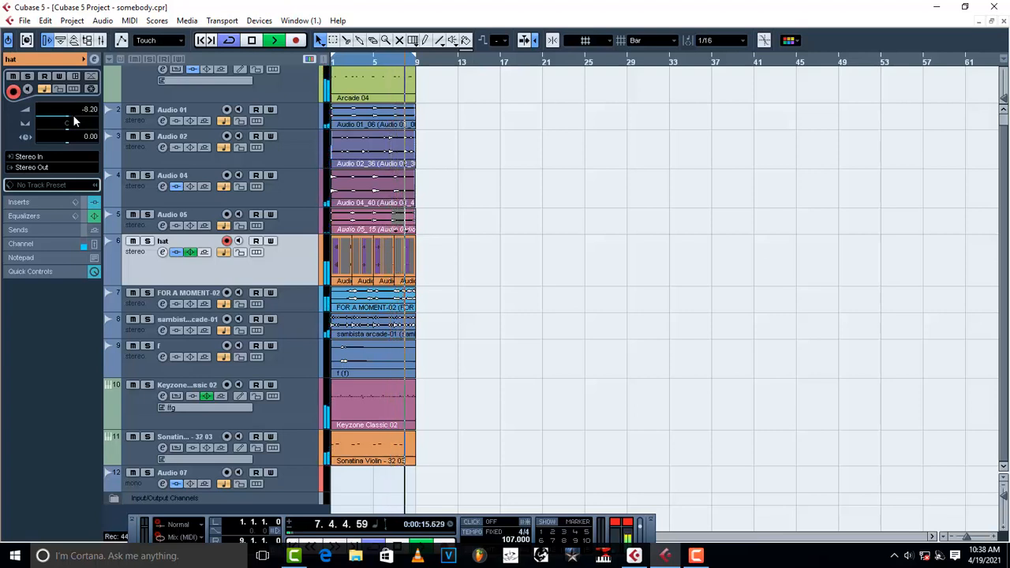
{"action": "scroll", "coordinate": [73, 121], "scroll_direction": "down", "scroll_amount": 1}
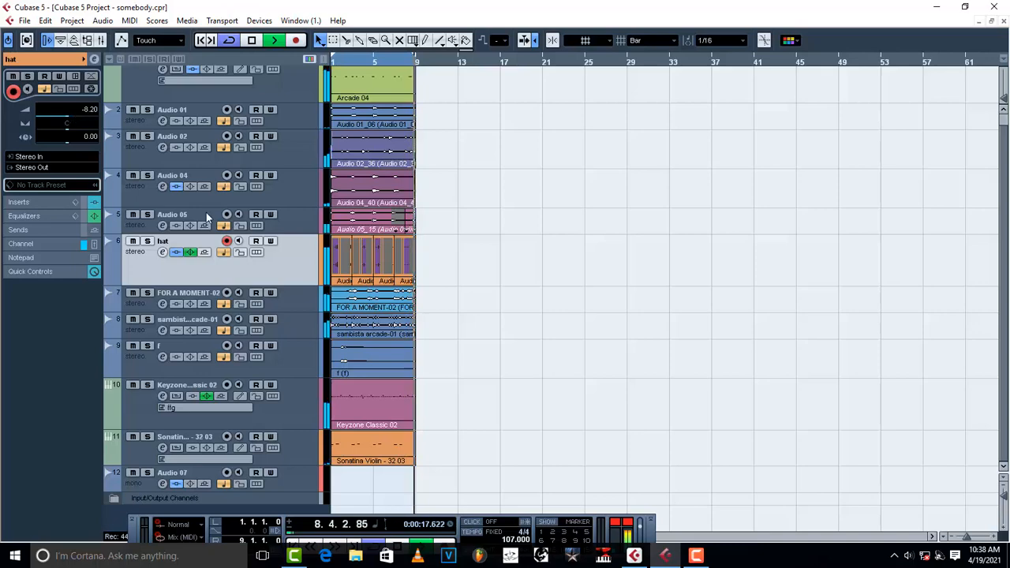
{"action": "key", "text": "space"}
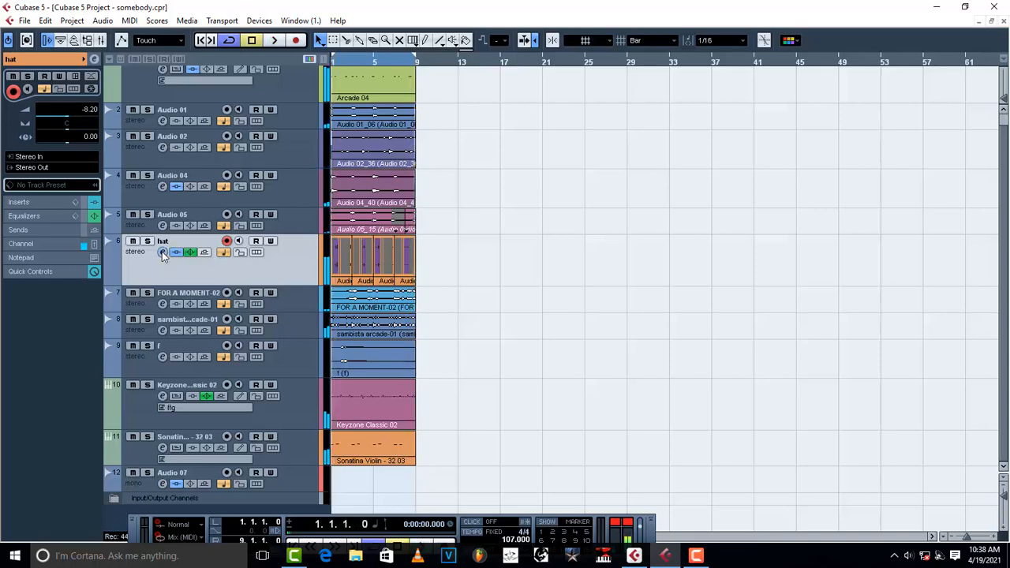
Step: Open the Maserati HMX insert on the hat track and adjust its Size while auditioning the loop
{"action": "left_click", "coordinate": [164, 253]}
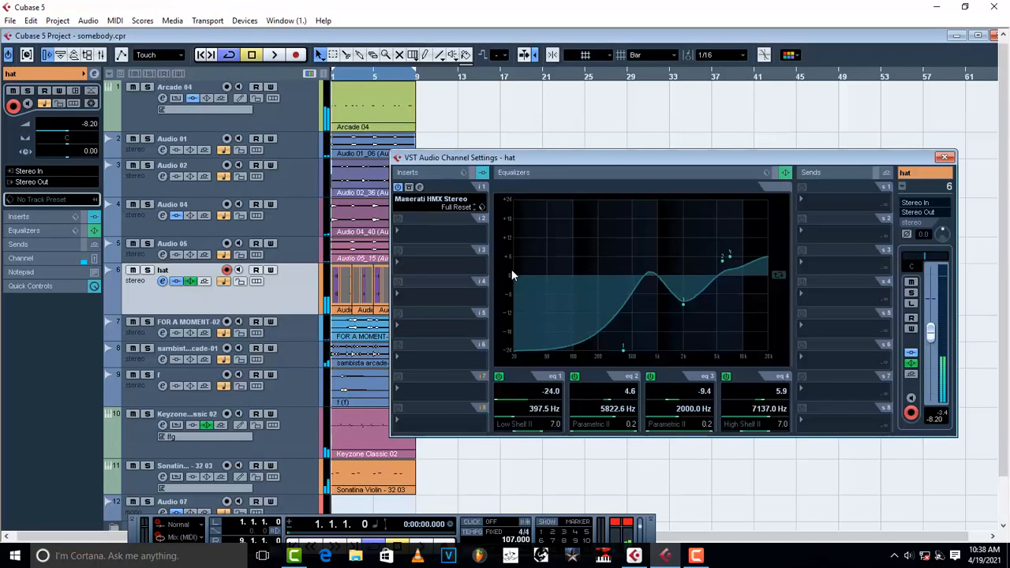
{"action": "left_click", "coordinate": [419, 188]}
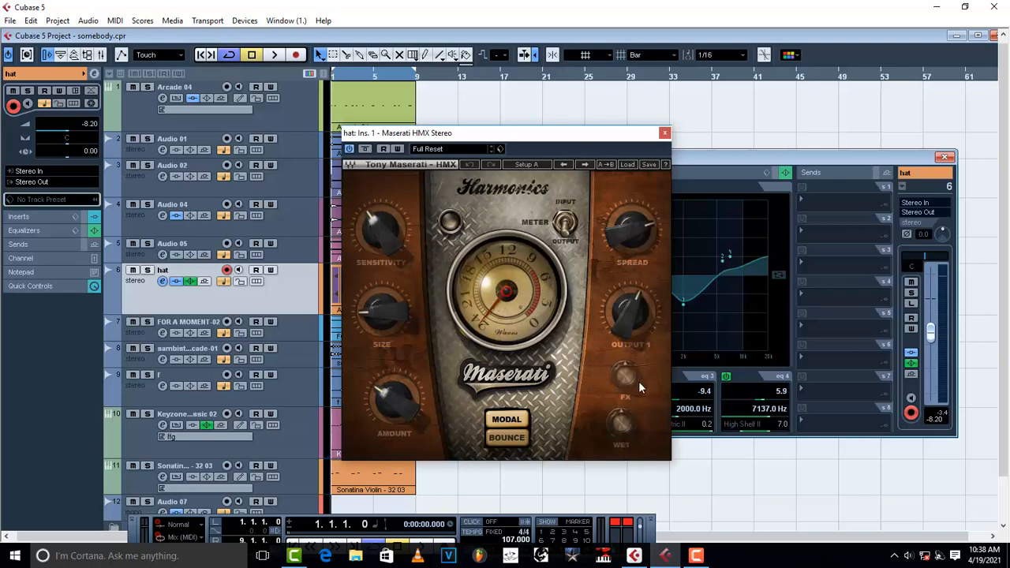
{"action": "key", "text": "space"}
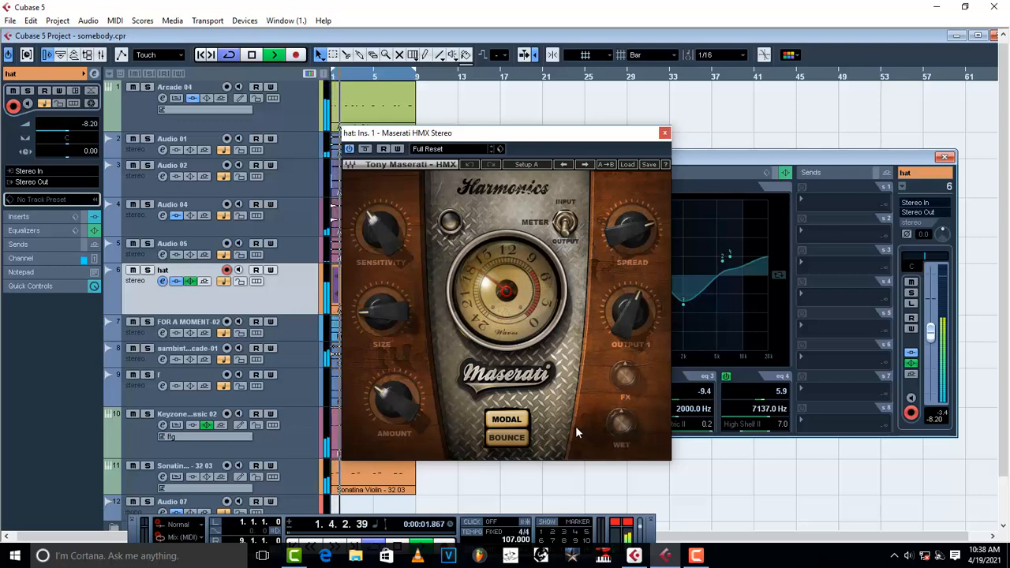
{"action": "key", "text": "space"}
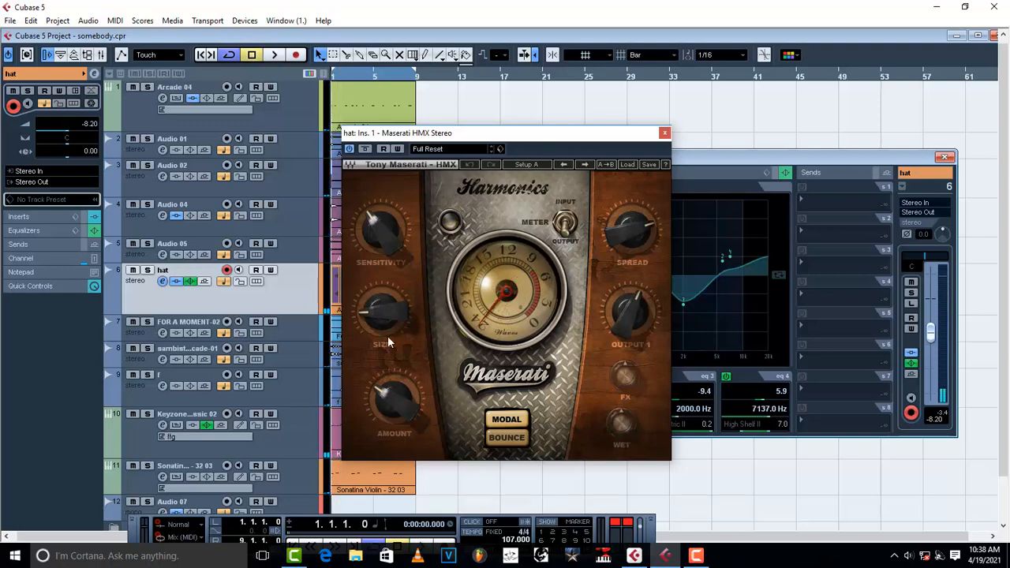
{"action": "scroll", "coordinate": [385, 314], "scroll_direction": "up", "scroll_amount": 5}
{"action": "key", "text": "space"}
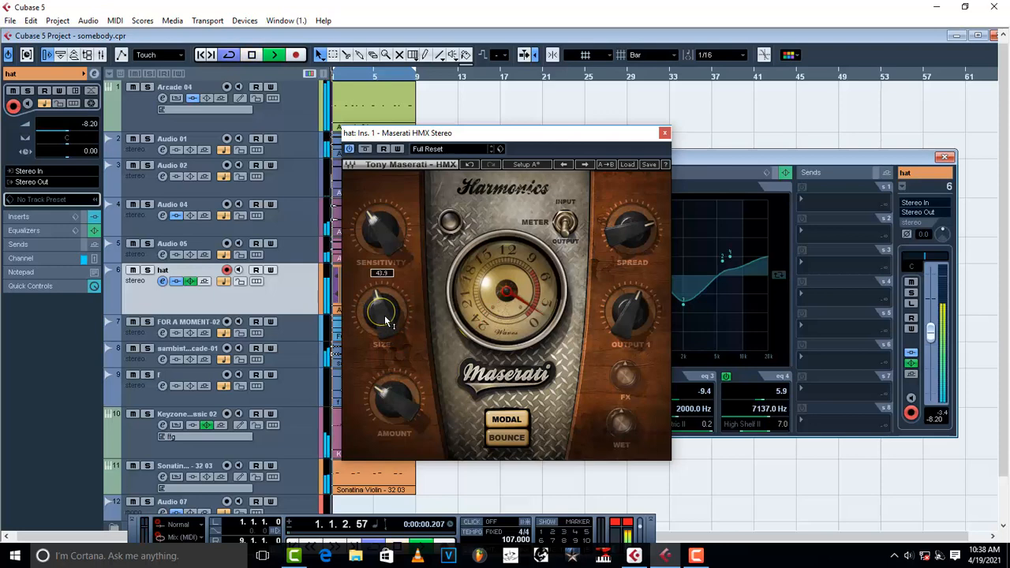
{"action": "scroll", "coordinate": [386, 319], "scroll_direction": "down", "scroll_amount": 3}
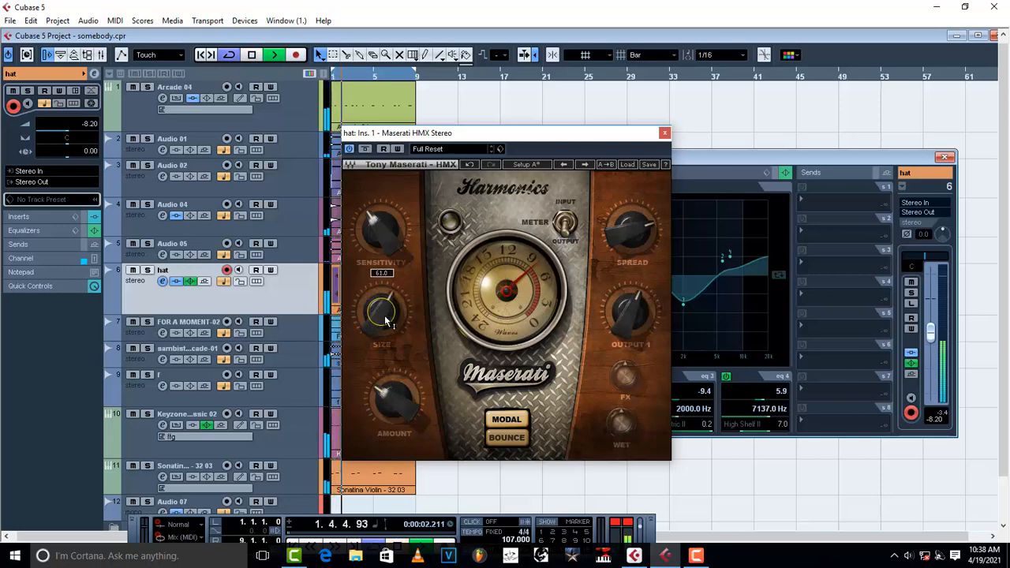
{"action": "scroll", "coordinate": [386, 320], "scroll_direction": "down", "scroll_amount": 3}
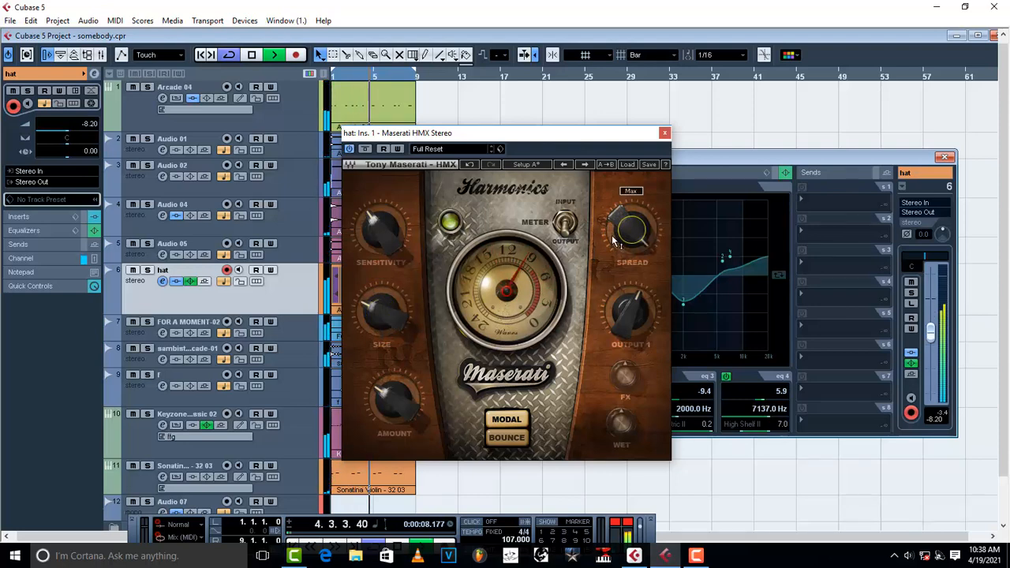
Step: Reduce the Maserati HMX Spread below Max, stop playback, and close the plug-in and hat channel settings windows
{"action": "scroll", "coordinate": [614, 241], "scroll_direction": "down", "scroll_amount": 2}
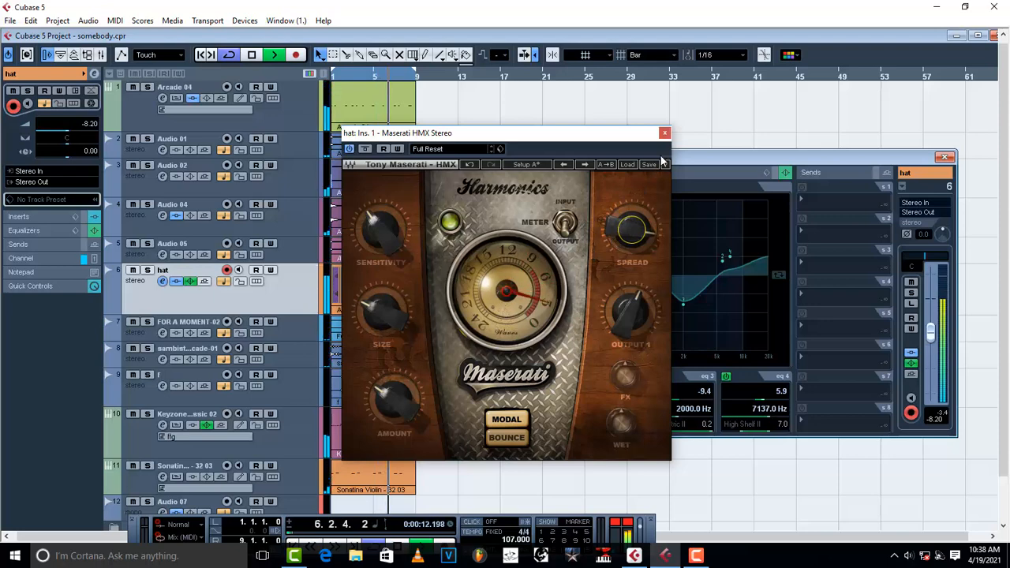
{"action": "key", "text": "space"}
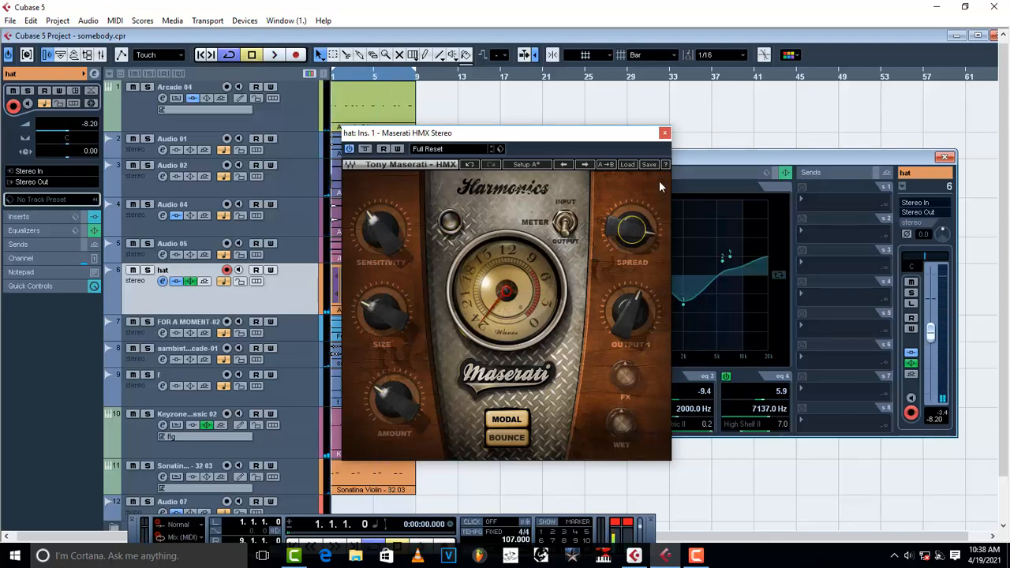
{"action": "left_click", "coordinate": [665, 134]}
{"action": "left_click", "coordinate": [944, 157]}
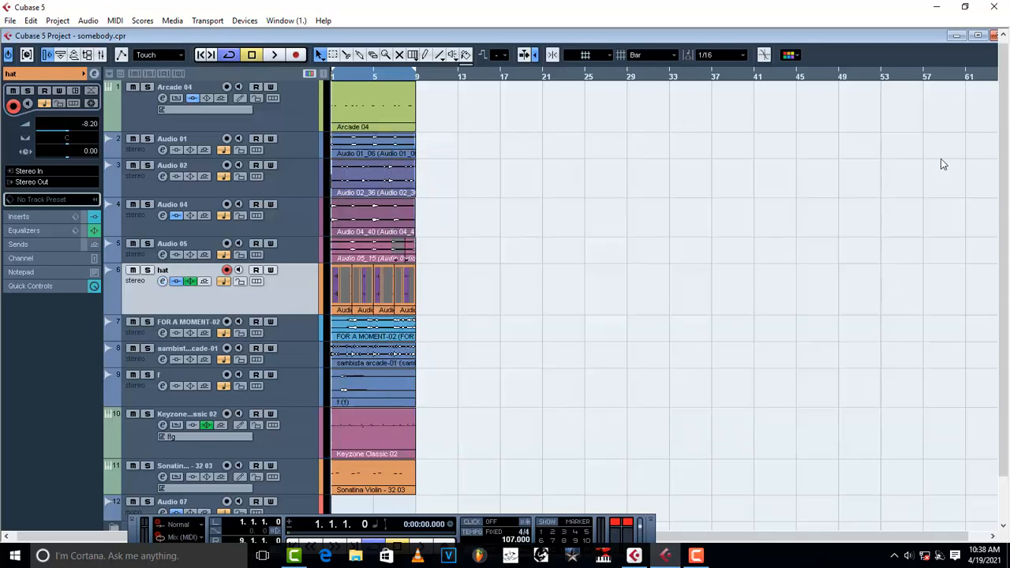
Step: Play the eight-bar loop through to check the hat's sound in the mix, and stop playback
{"action": "key", "text": "space"}
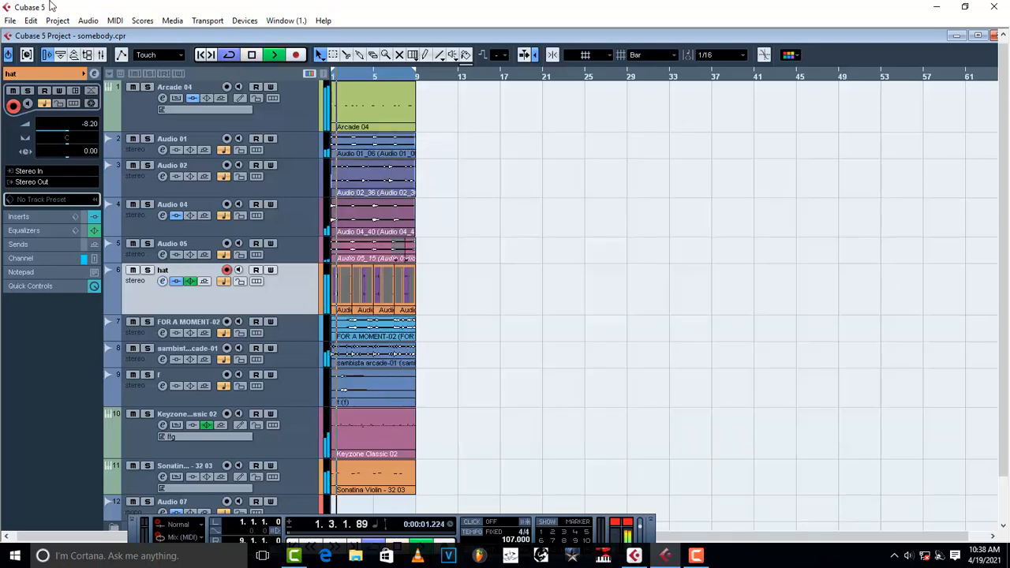
{"action": "left_click", "coordinate": [10, 20]}
{"action": "left_click", "coordinate": [50, 108]}
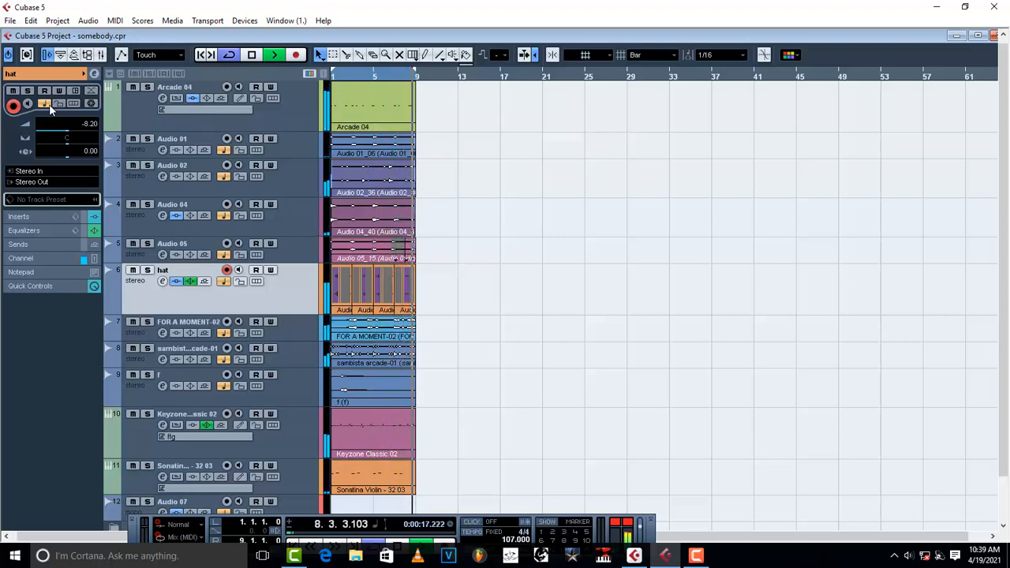
{"action": "key", "text": "space"}
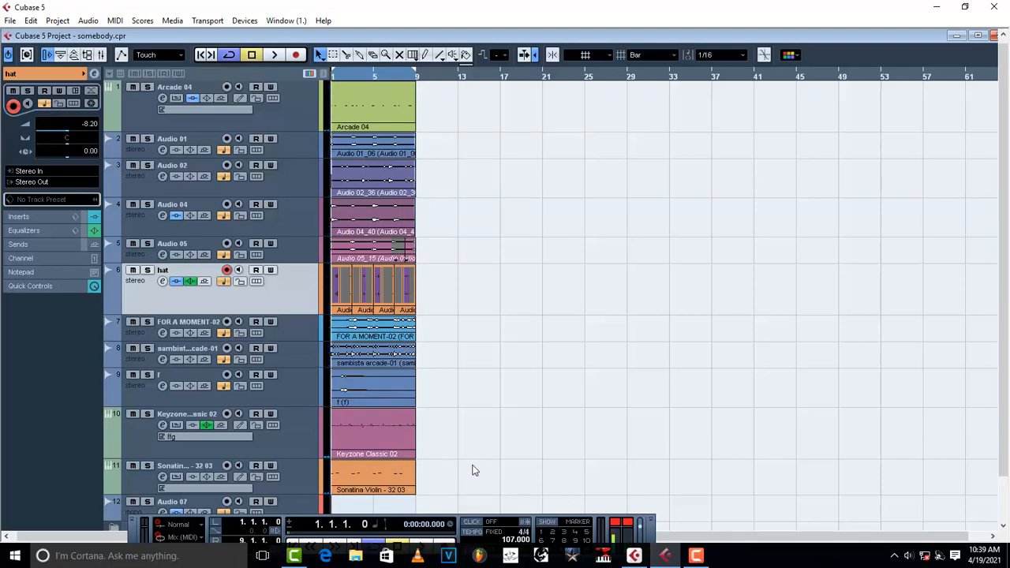
Step: Select all events and duplicate the eight-bar section six times in a row, up to bar 57
{"action": "key", "text": "ctrl+a"}
{"action": "key", "text": "ctrl+d"}
{"action": "key", "text": "ctrl+d"}
{"action": "key", "text": "ctrl+d"}
{"action": "key", "text": "ctrl+d"}
{"action": "key", "text": "ctrl+d"}
{"action": "key", "text": "ctrl+d"}
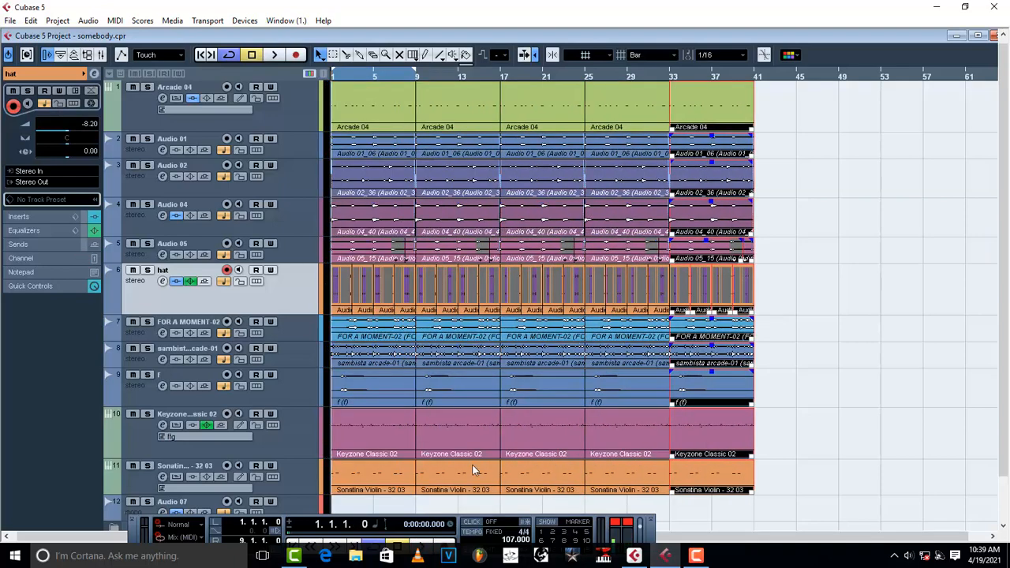
{"action": "key", "text": "g"}
{"action": "key", "text": "g"}
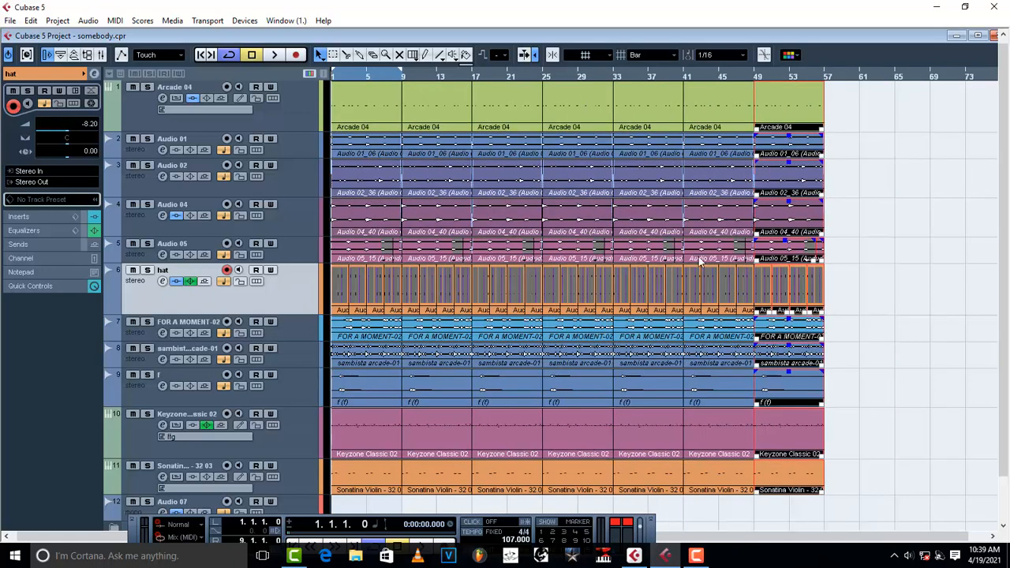
Step: Set the ruler to Timecode and duplicate the selected eight-bar section six more times
{"action": "right_click", "coordinate": [622, 76]}
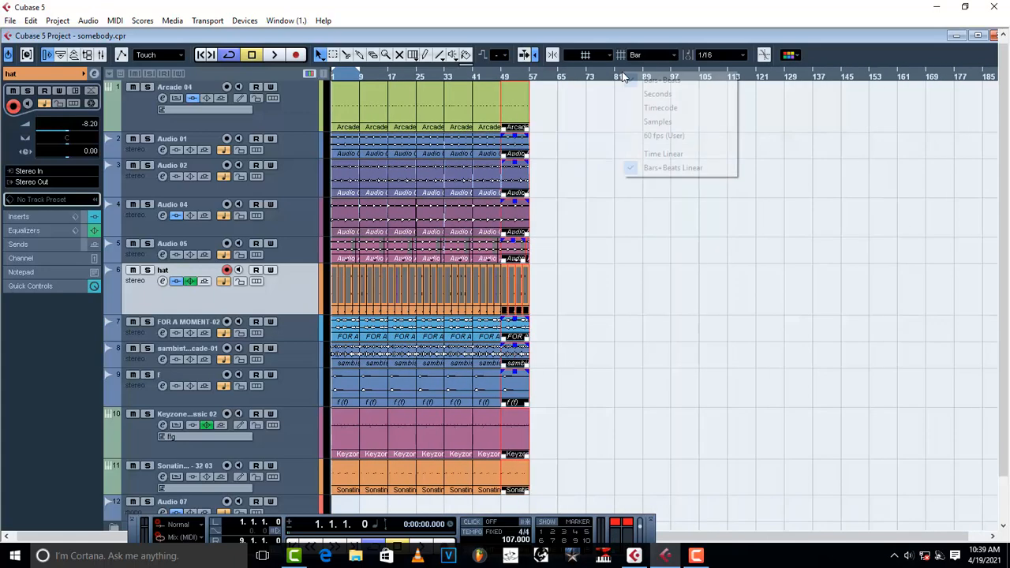
{"action": "left_click", "coordinate": [646, 108]}
{"action": "key", "text": "ctrl+d"}
{"action": "key", "text": "ctrl+d"}
{"action": "key", "text": "ctrl+d"}
{"action": "key", "text": "ctrl+d"}
{"action": "key", "text": "ctrl+d"}
{"action": "key", "text": "ctrl+d"}
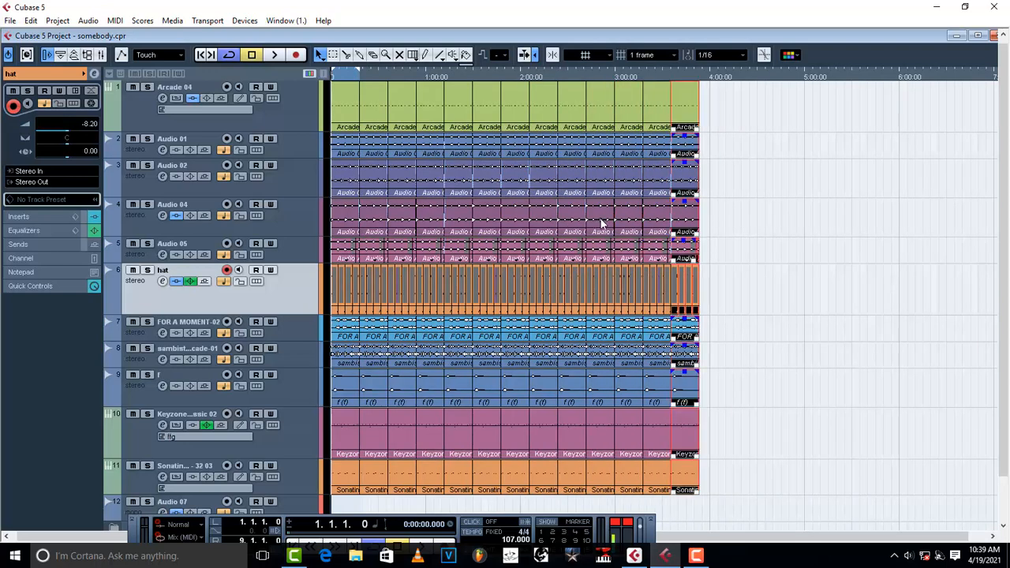
Step: Undo the last three duplications of the section
{"action": "key", "text": "ctrl+z"}
{"action": "key", "text": "ctrl+z"}
{"action": "key", "text": "ctrl+z"}
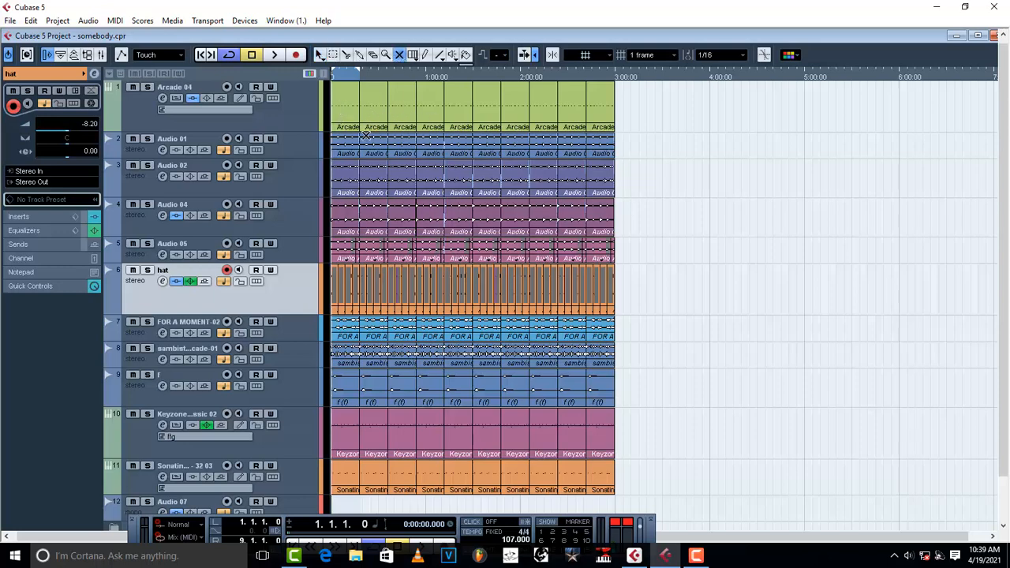
Step: Mute the first-section events of Arcade 04, Audio 01, Audio 02, Audio 04 and Audio 05 while auditioning the intro
{"action": "left_click", "coordinate": [342, 171]}
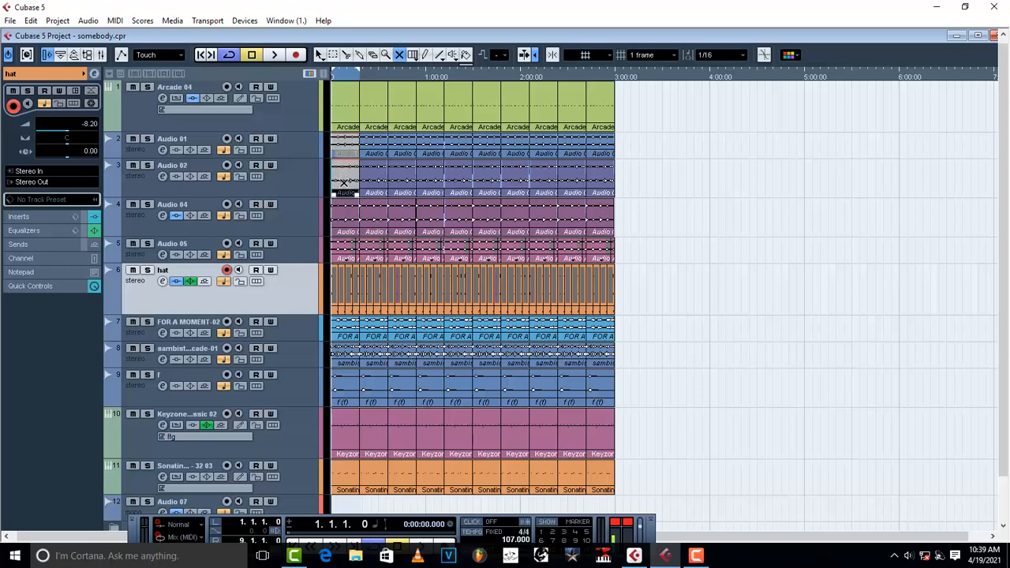
{"action": "key", "text": "space"}
{"action": "left_click", "coordinate": [348, 120]}
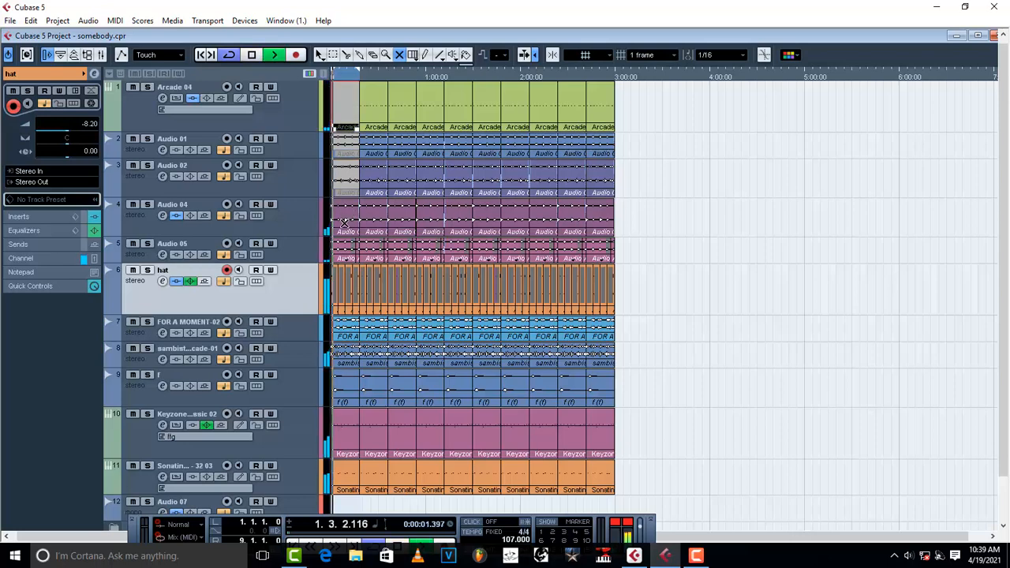
{"action": "left_click", "coordinate": [340, 214]}
{"action": "left_click", "coordinate": [346, 251]}
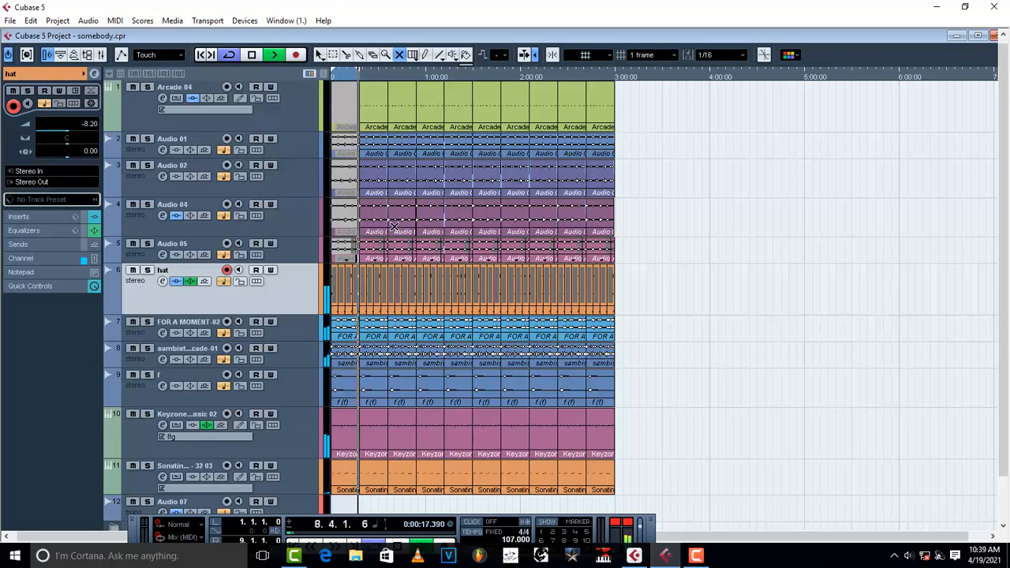
{"action": "key", "text": "space"}
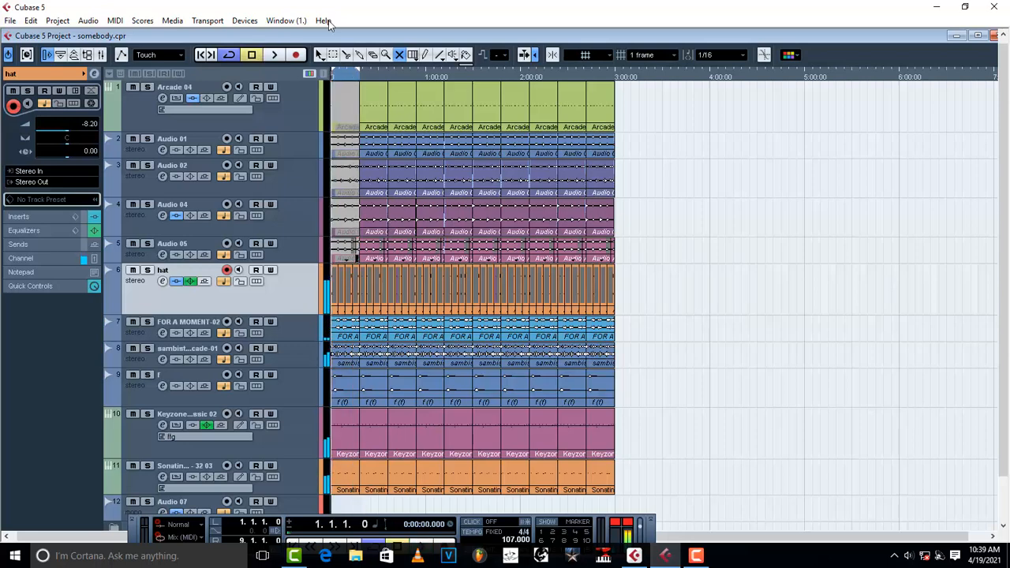
Step: Turn off cycle playback and audition the transition from the first section into the second, starting around bar 5
{"action": "left_click", "coordinate": [349, 74]}
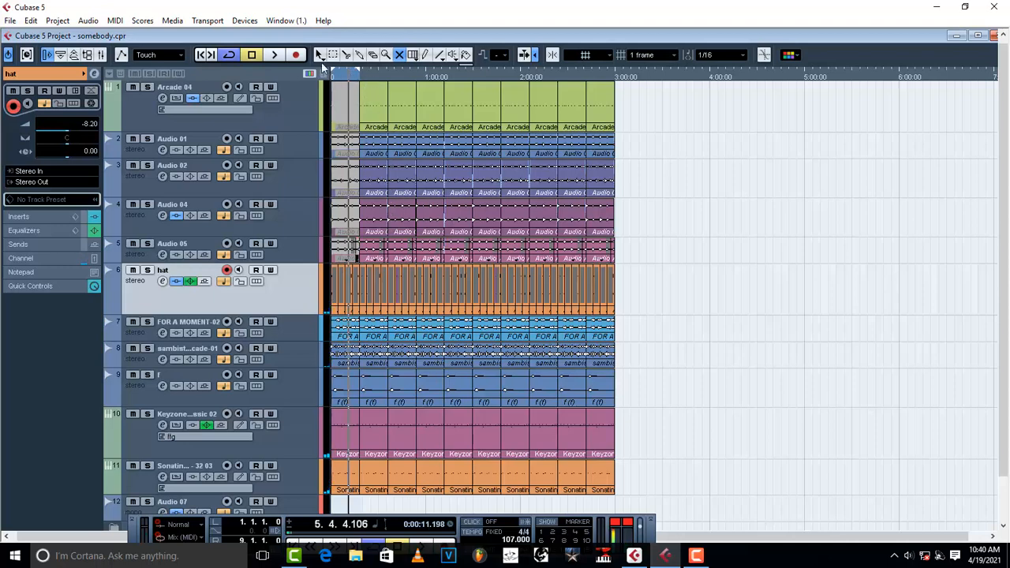
{"action": "left_click", "coordinate": [229, 54]}
{"action": "key", "text": "space"}
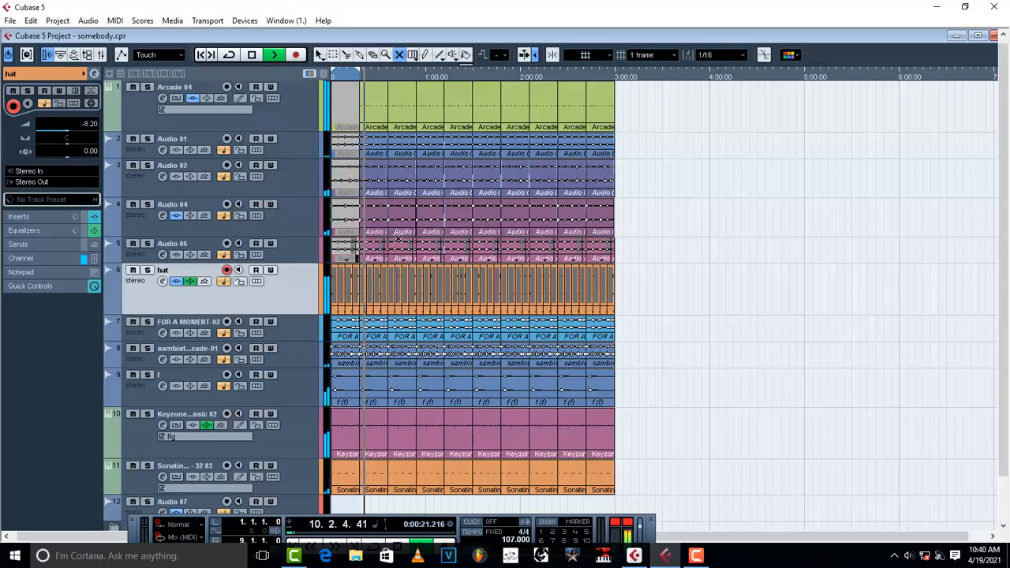
{"action": "key", "text": "space"}
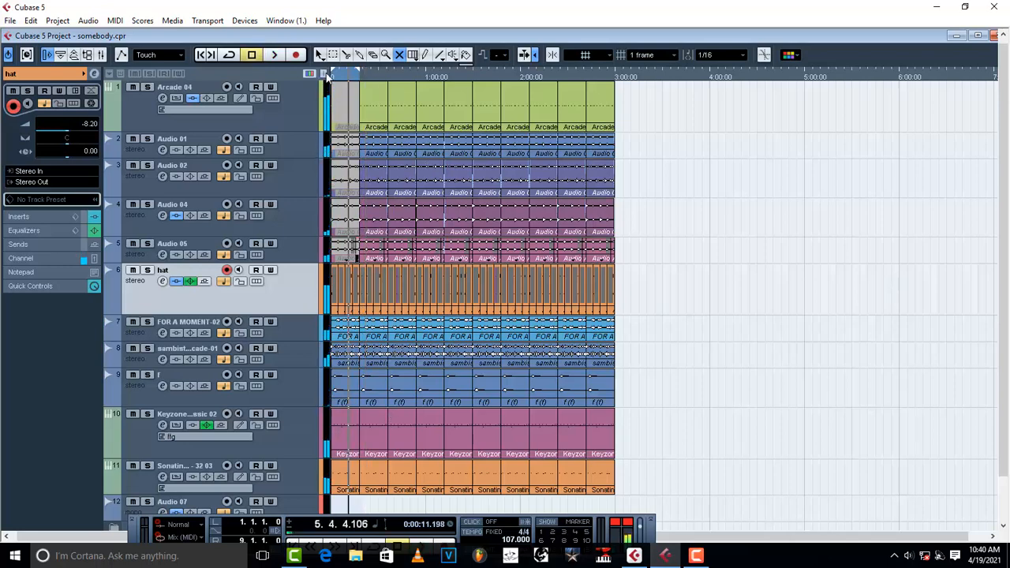
Step: Play from the project start and mute the first-section events of Keyzone Classic 02 and the hat
{"action": "key", "text": "Home"}
{"action": "key", "text": "space"}
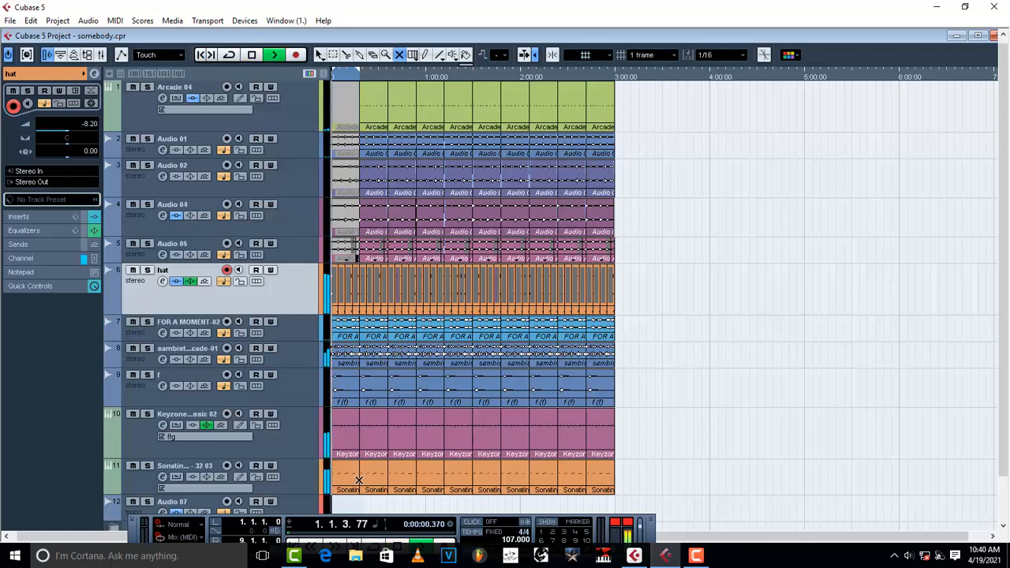
{"action": "left_click", "coordinate": [342, 438]}
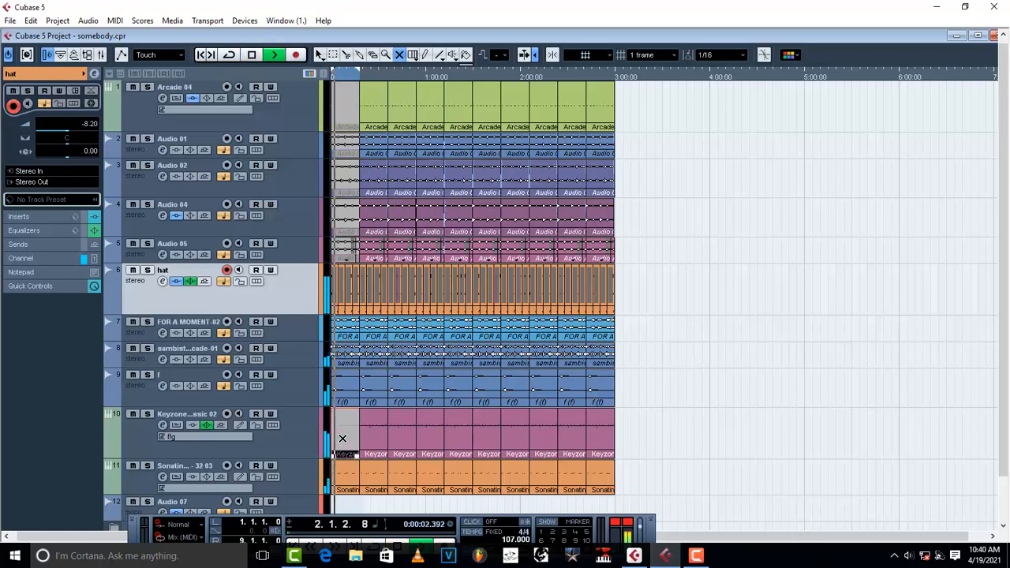
{"action": "key", "text": "space"}
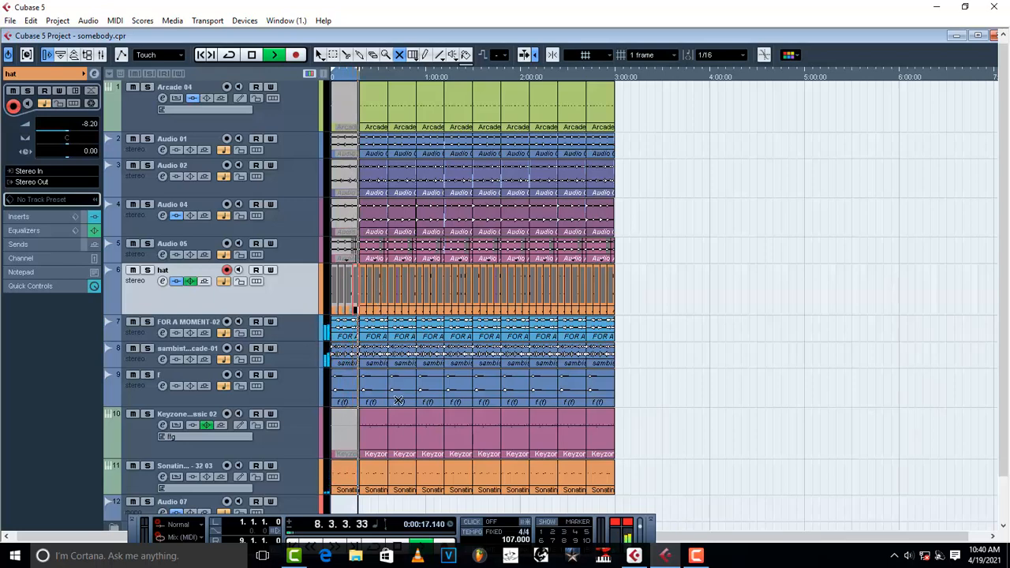
Step: Mute the second- and third-section events of Keyzone Classic 02 and sambista arcade-01 while replaying from the intro
{"action": "left_click", "coordinate": [382, 454]}
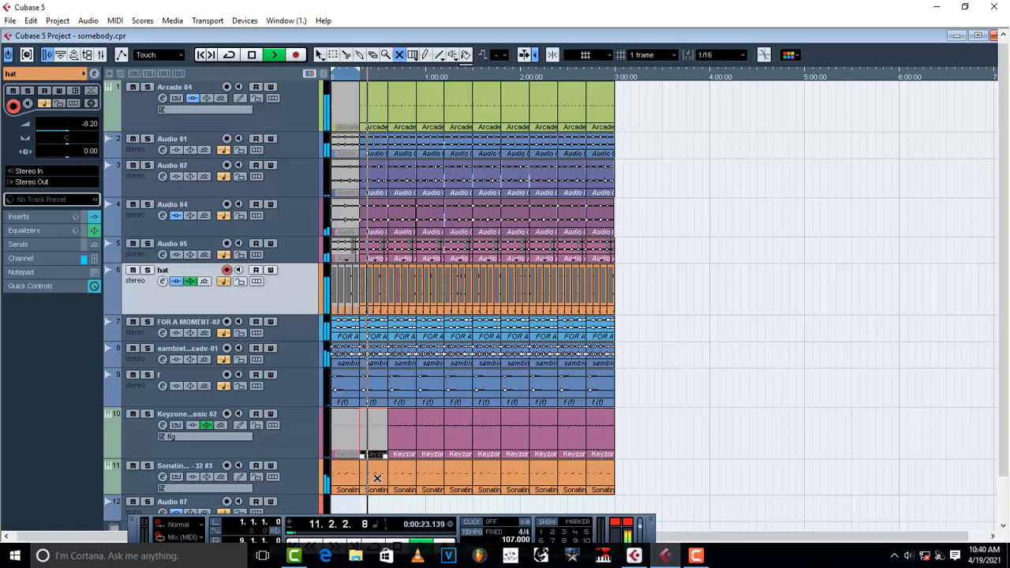
{"action": "key", "text": "space"}
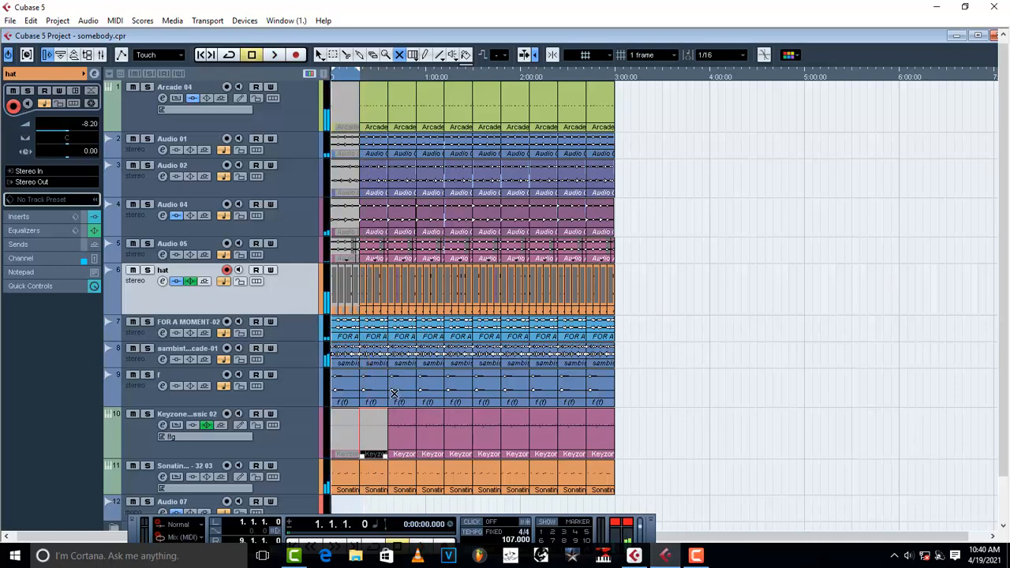
{"action": "left_click", "coordinate": [351, 76]}
{"action": "key", "text": "space"}
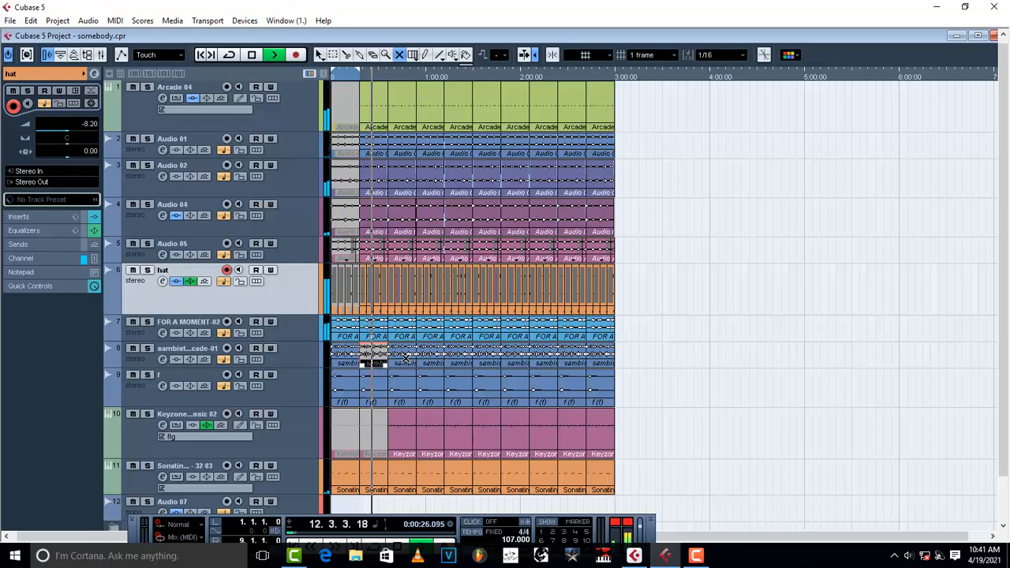
{"action": "left_click", "coordinate": [400, 425]}
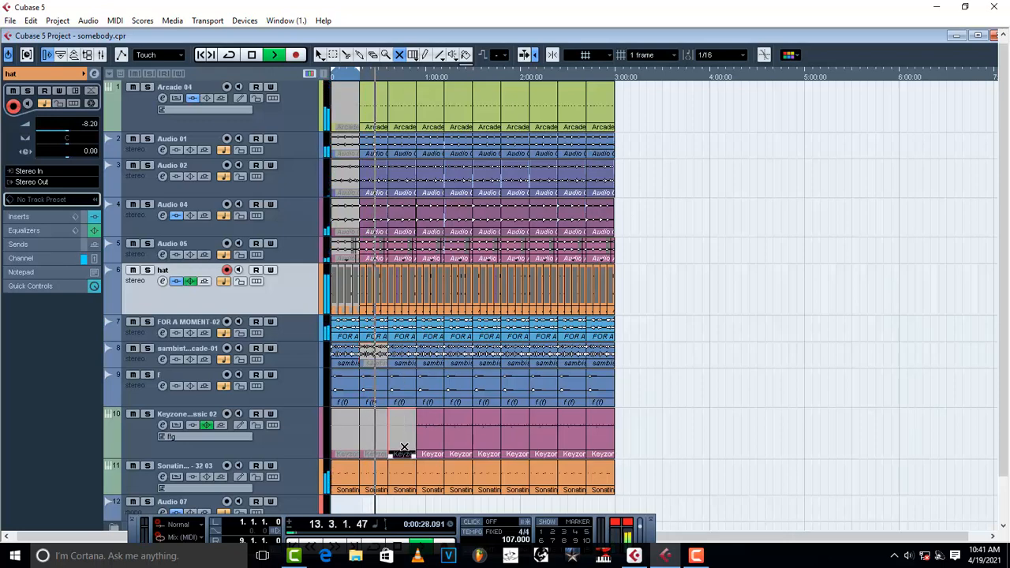
{"action": "left_click", "coordinate": [402, 357]}
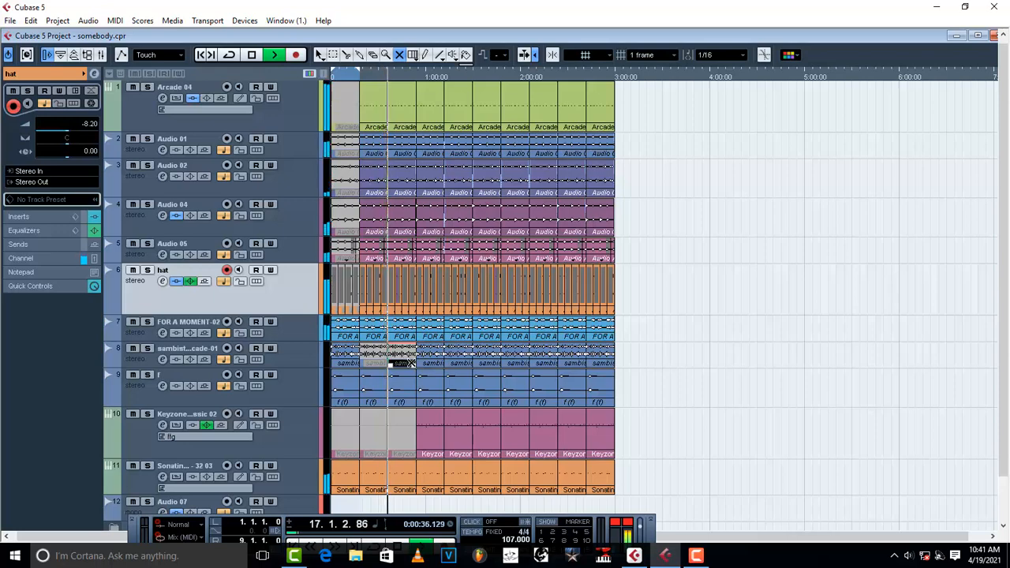
Step: Mute FOR A MOMENT-02 in sections three and four, sambista arcade-01 in section four, and Sonatina Violin - 32 03 in sections four and five
{"action": "left_click", "coordinate": [403, 334]}
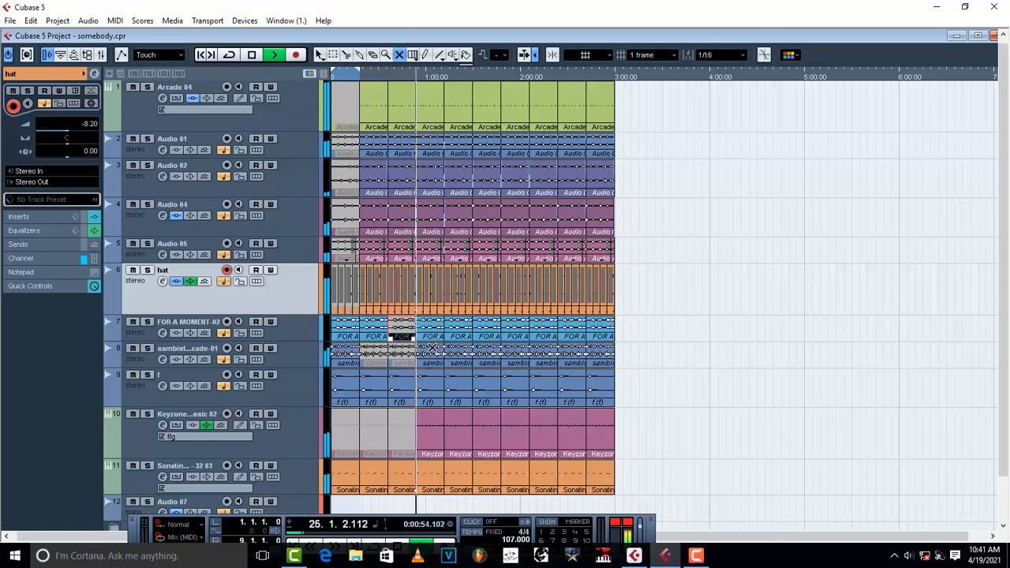
{"action": "left_click", "coordinate": [428, 332]}
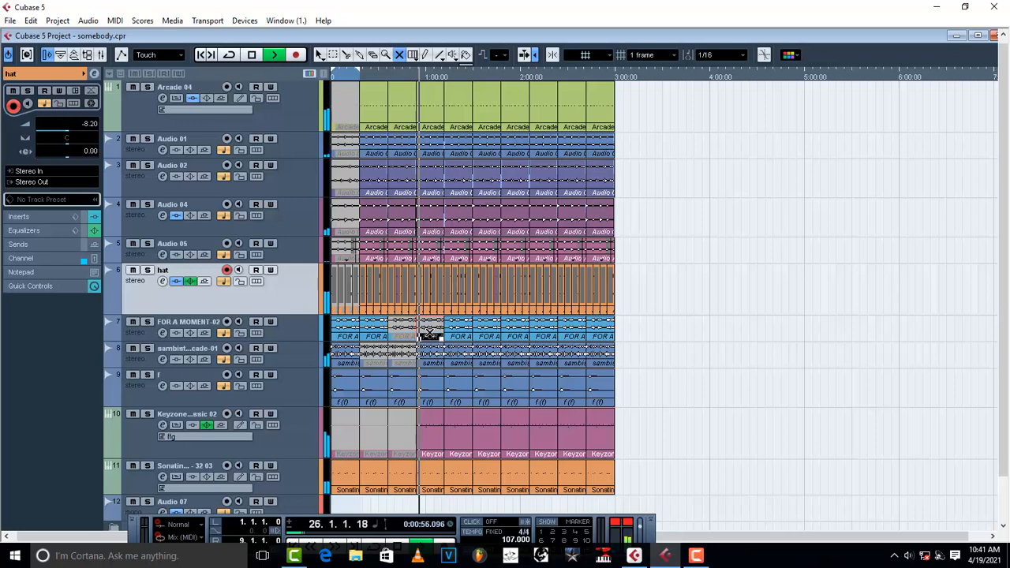
{"action": "left_click", "coordinate": [431, 353]}
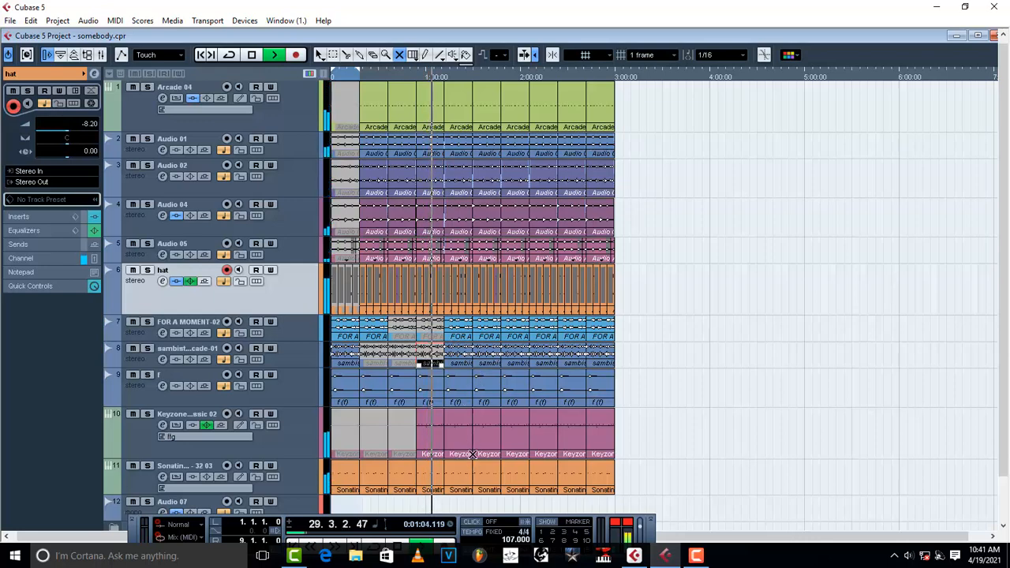
{"action": "left_click", "coordinate": [436, 476]}
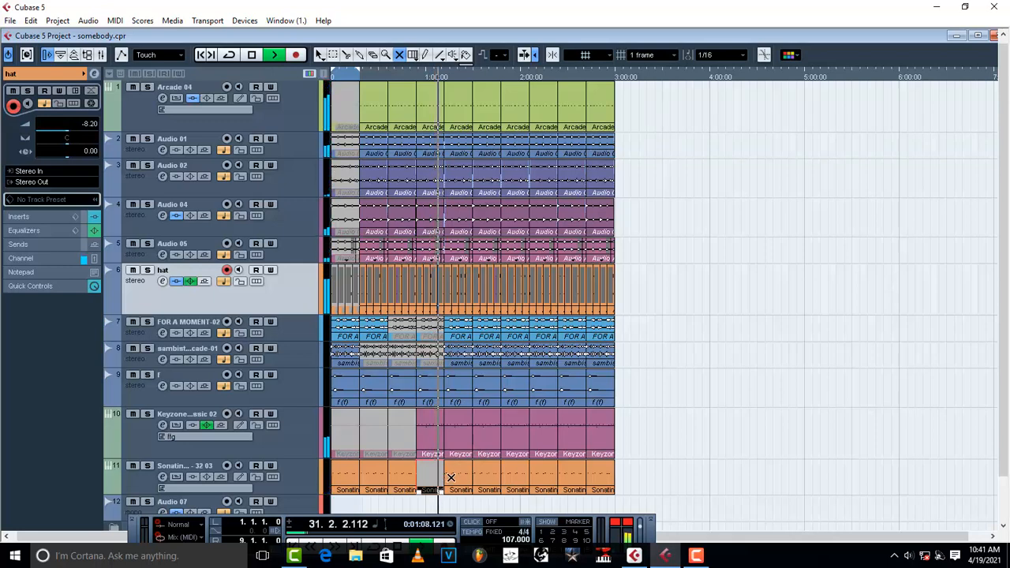
{"action": "left_click", "coordinate": [454, 479]}
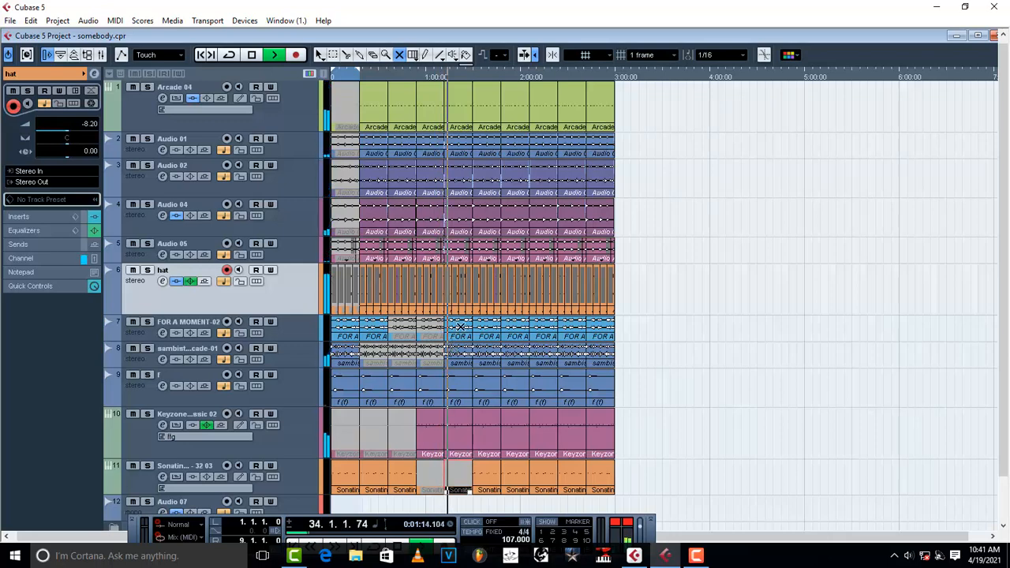
Step: Mute the fifth- and sixth-section events of FOR A MOMENT-02, keeping sambista arcade-01 audible in section five
{"action": "left_click", "coordinate": [460, 330]}
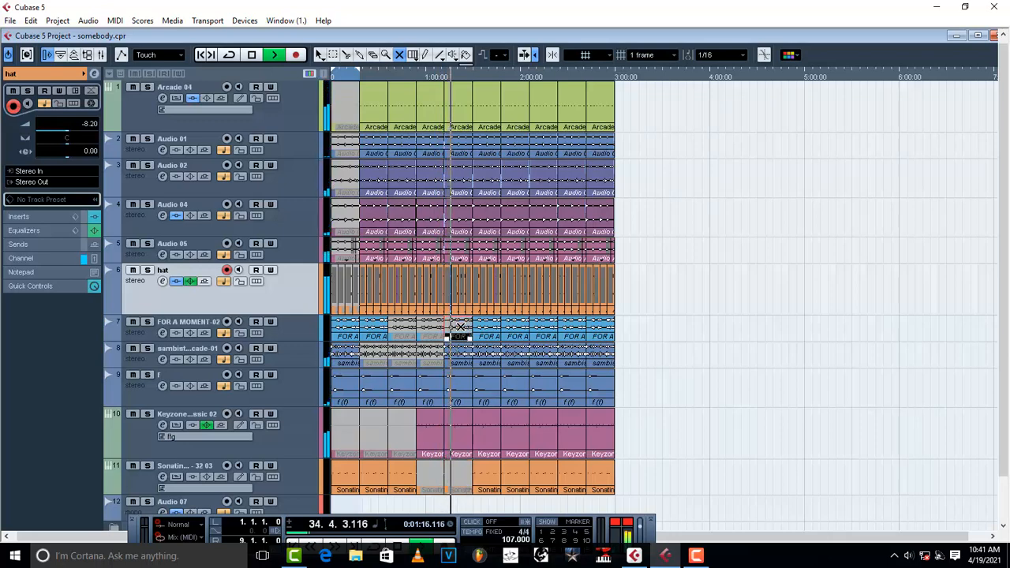
{"action": "left_click", "coordinate": [459, 357]}
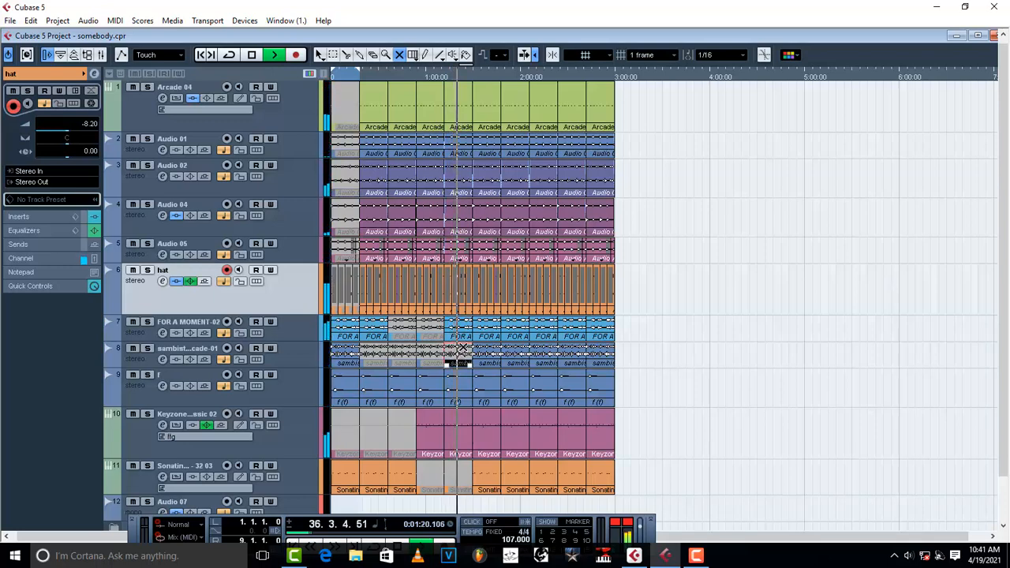
{"action": "left_click", "coordinate": [465, 330]}
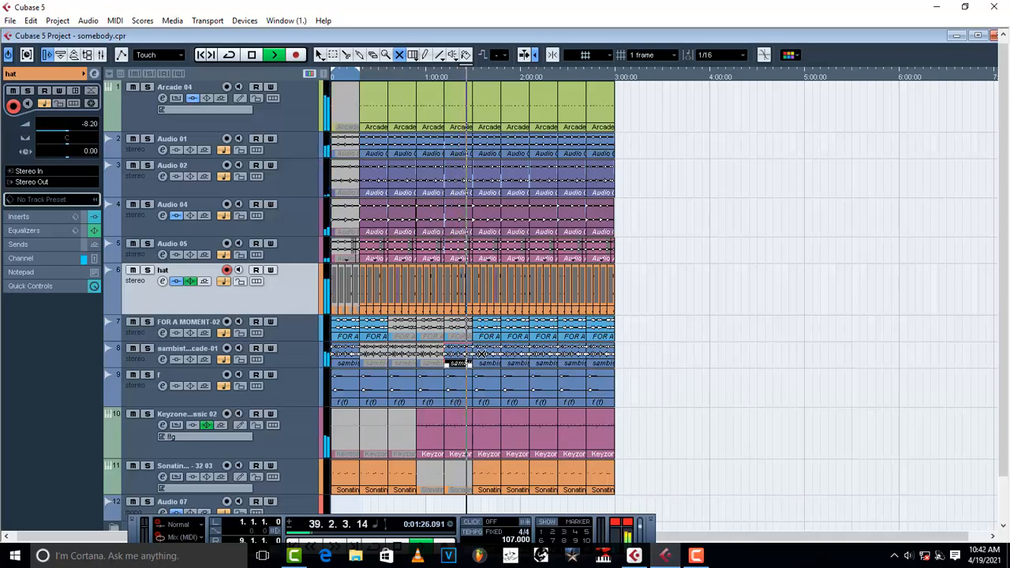
{"action": "left_click", "coordinate": [490, 326]}
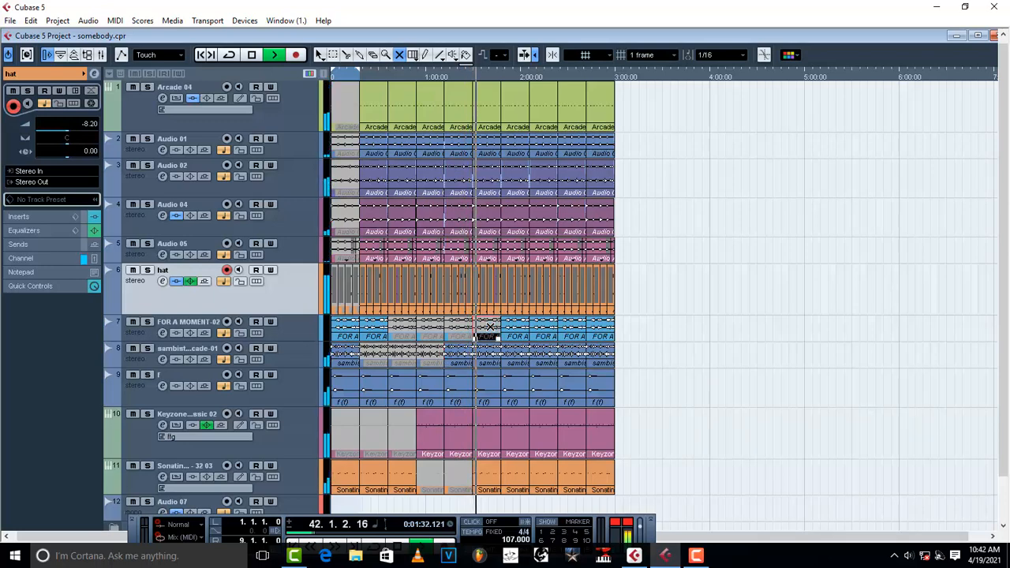
Step: Solo the sambista arcade-01 track briefly, then audition the full mix through the middle sections
{"action": "left_click", "coordinate": [278, 346]}
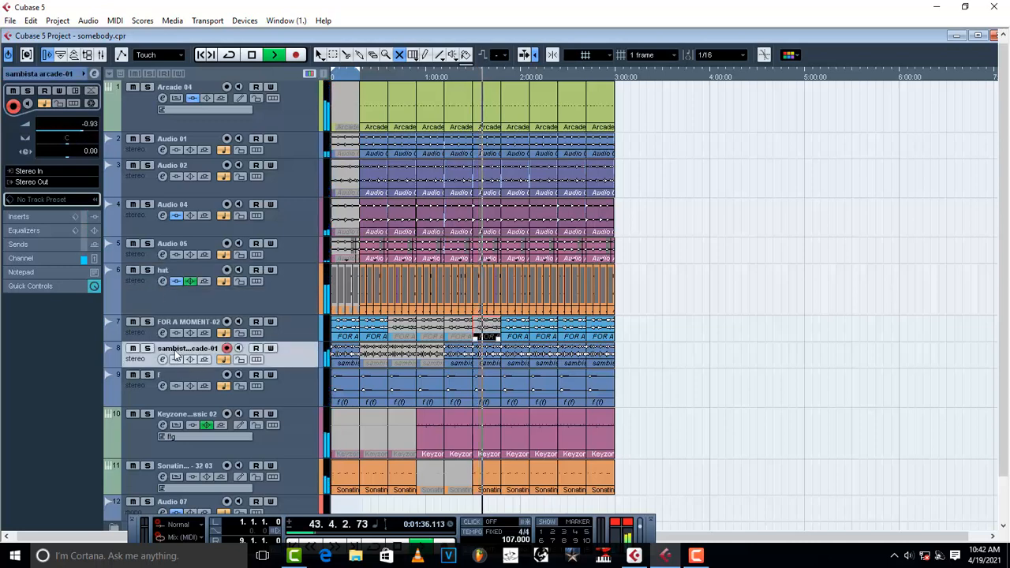
{"action": "left_click", "coordinate": [147, 349]}
{"action": "left_click", "coordinate": [148, 349]}
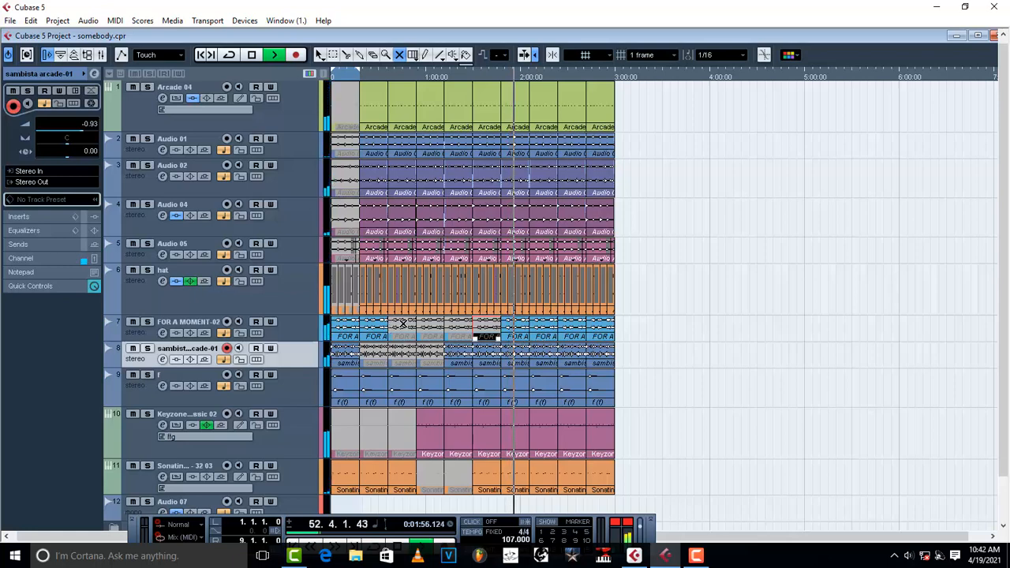
{"action": "key", "text": "space"}
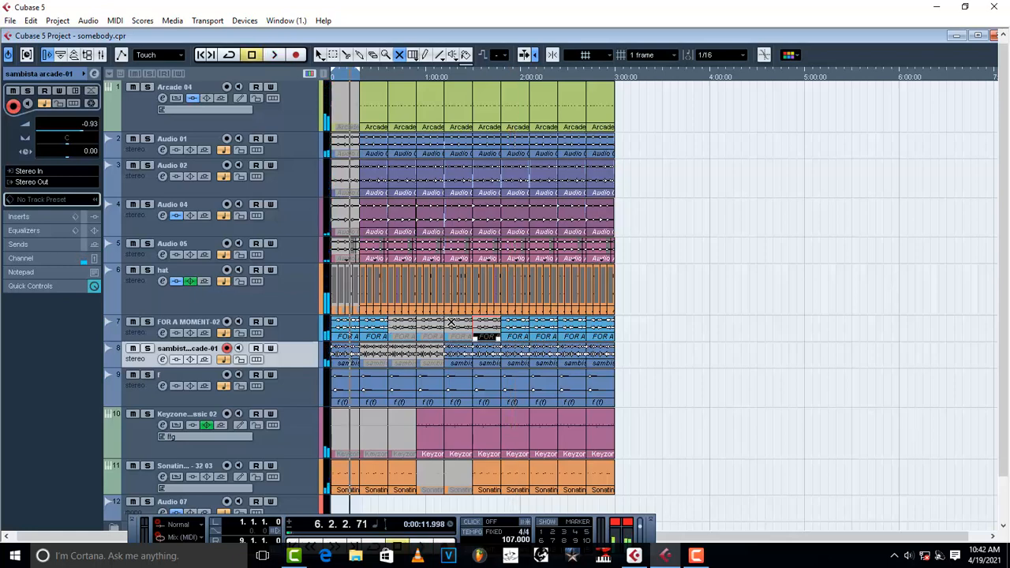
Step: Mute the second-section FOR A MOMENT-02 event, split it at about 21 seconds and unmute only its short opening piece
{"action": "key", "text": "space"}
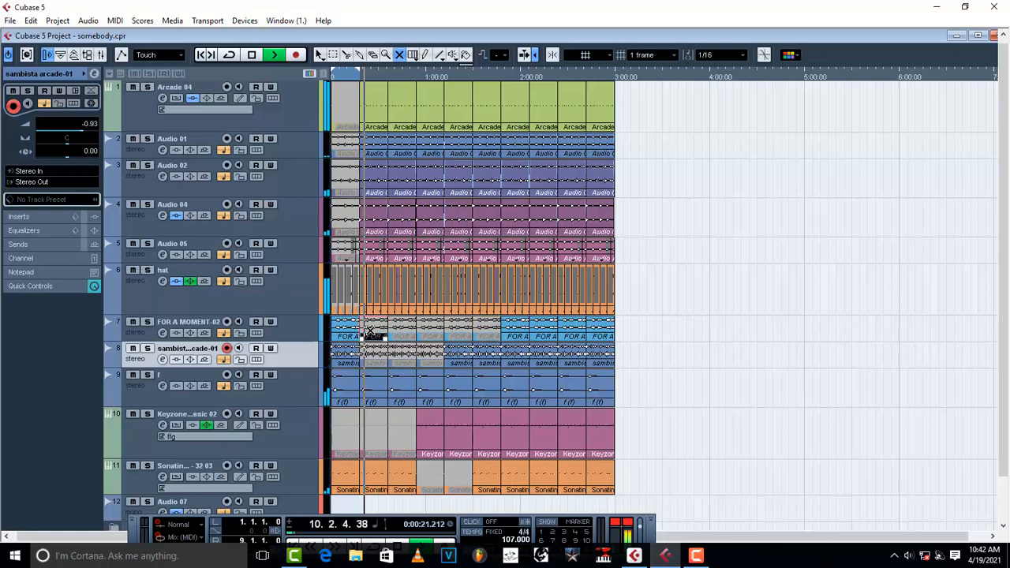
{"action": "key", "text": "space"}
{"action": "key", "text": "h"}
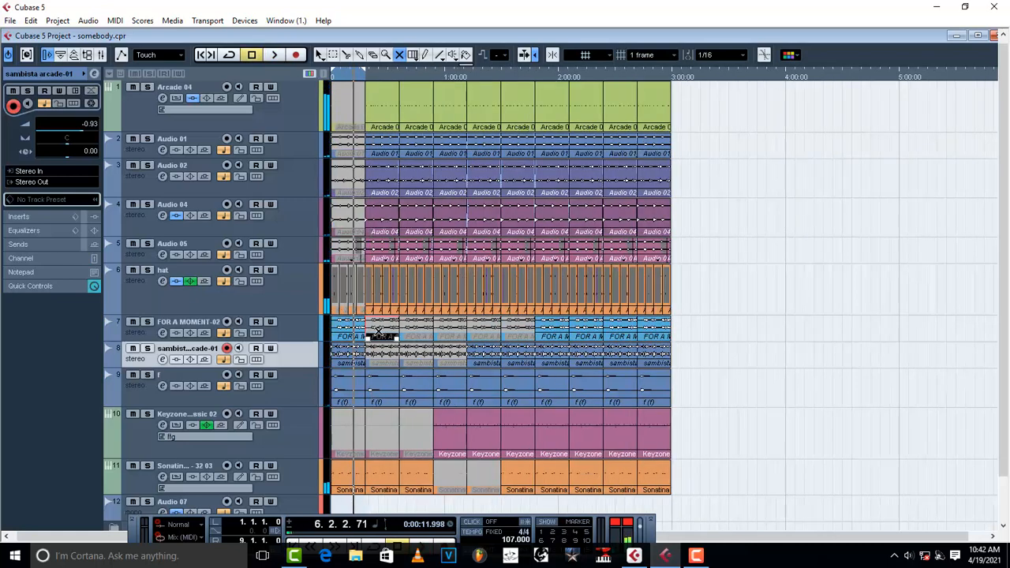
{"action": "key", "text": "h"}
{"action": "left_click", "coordinate": [347, 54]}
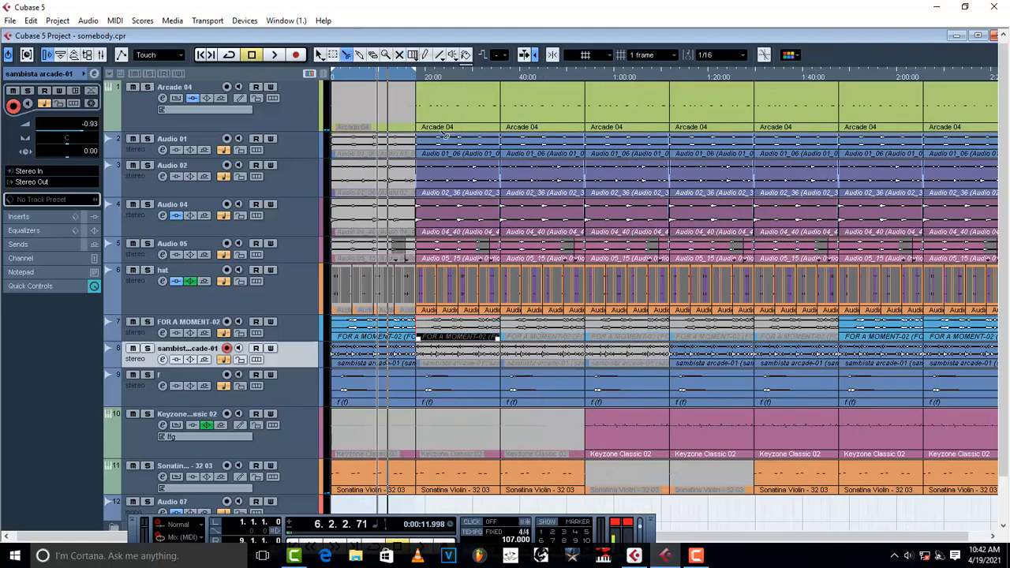
{"action": "left_click", "coordinate": [433, 327]}
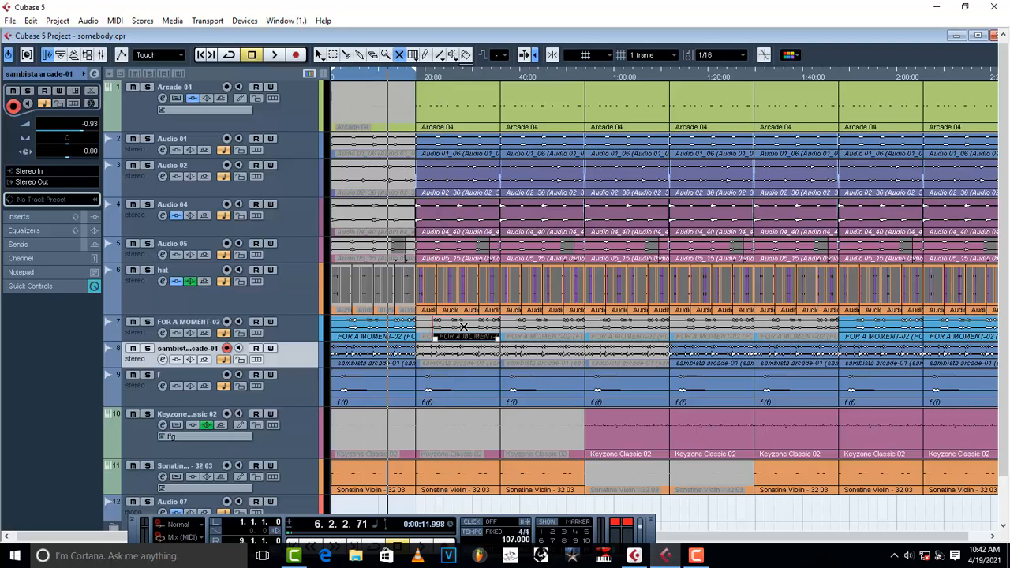
{"action": "left_click", "coordinate": [463, 326]}
{"action": "key", "text": "space"}
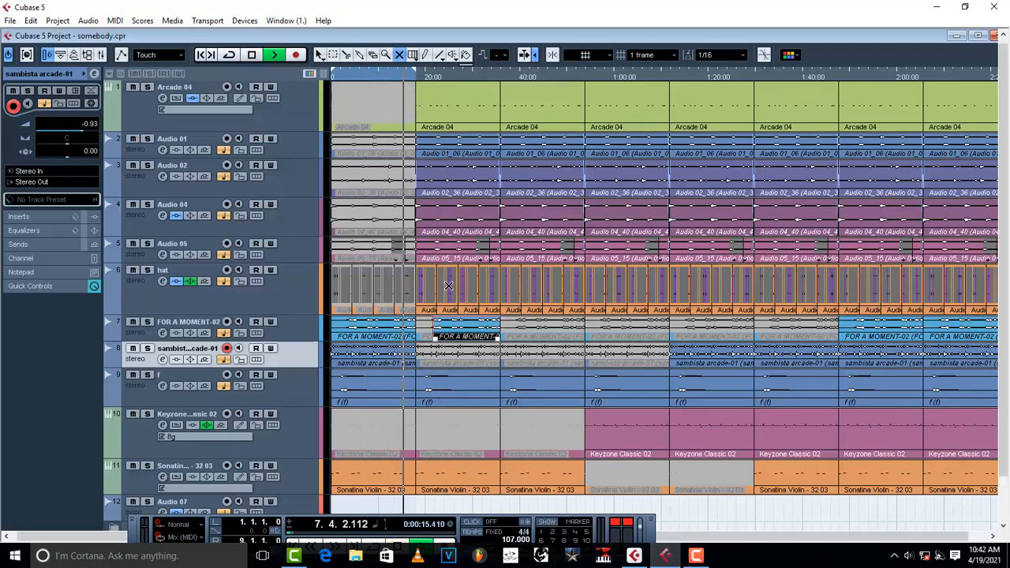
{"action": "left_click", "coordinate": [462, 337]}
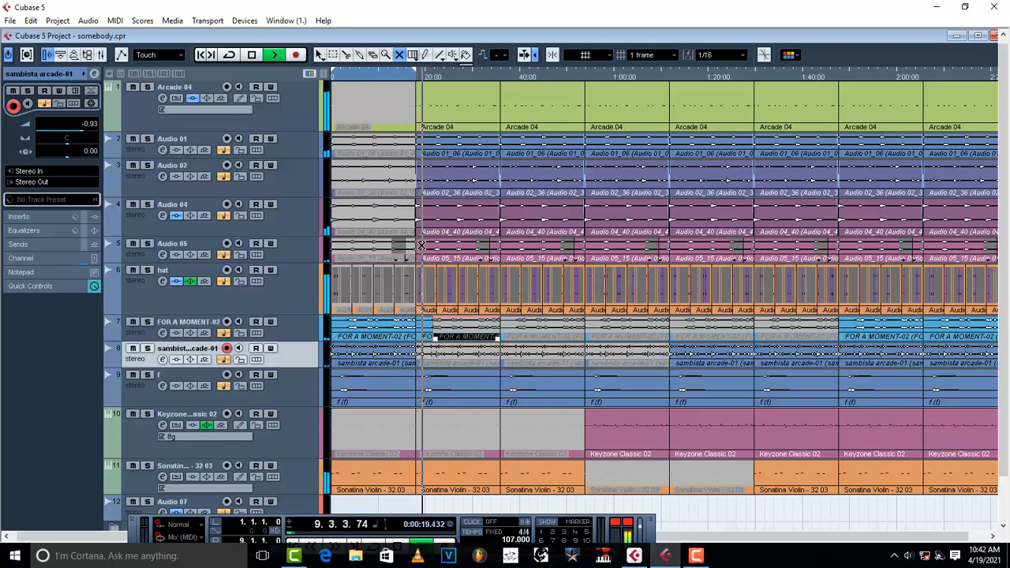
Step: Select the short opening piece of FOR A MOMENT-02 in section two and audition the transition out of the intro
{"action": "left_click", "coordinate": [321, 56]}
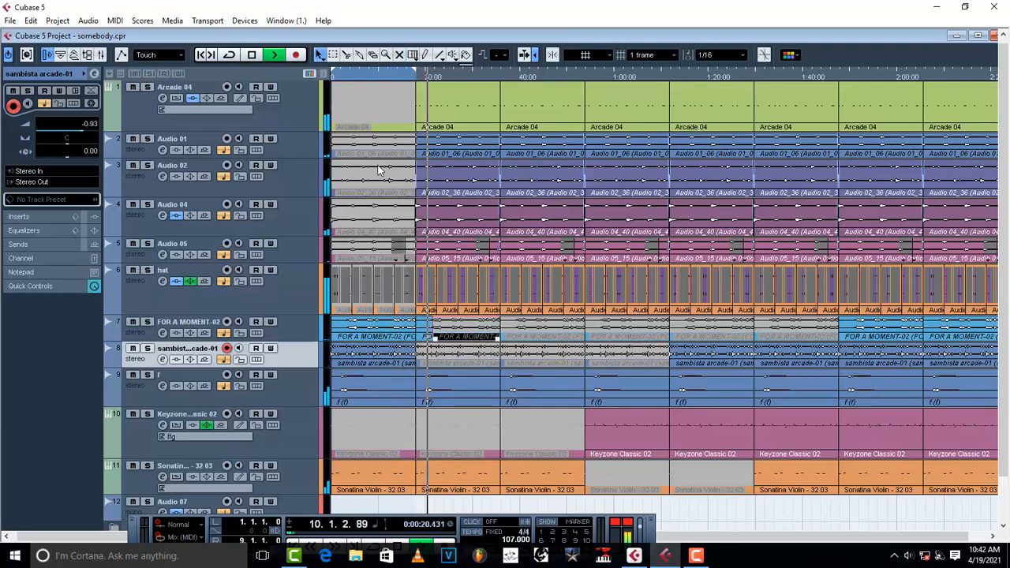
{"action": "left_click", "coordinate": [428, 324]}
{"action": "key", "text": "space"}
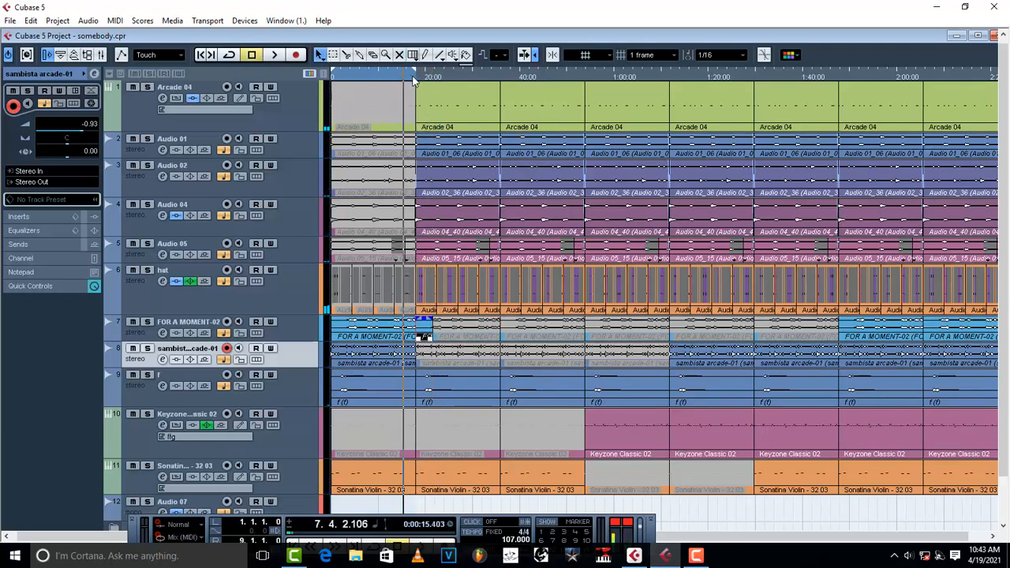
{"action": "key", "text": "space"}
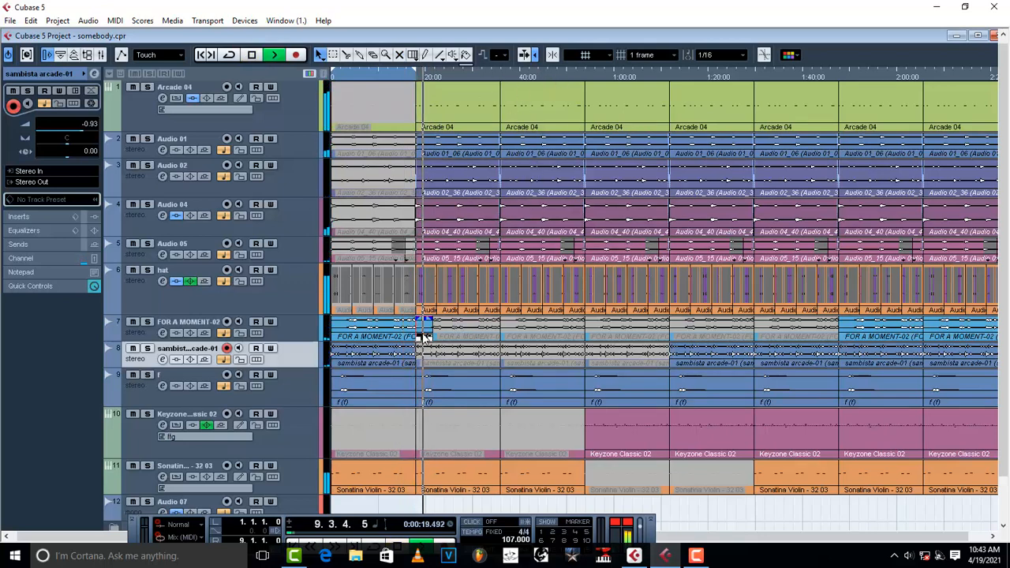
{"action": "double_click", "coordinate": [144, 36]}
{"action": "key", "text": "space"}
{"action": "key", "text": "space"}
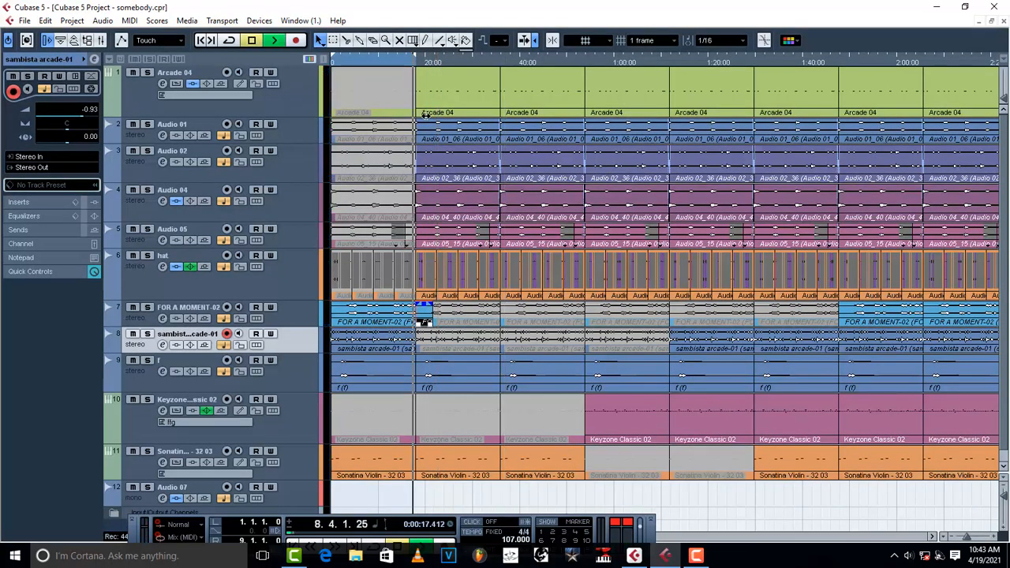
{"action": "left_click", "coordinate": [99, 42]}
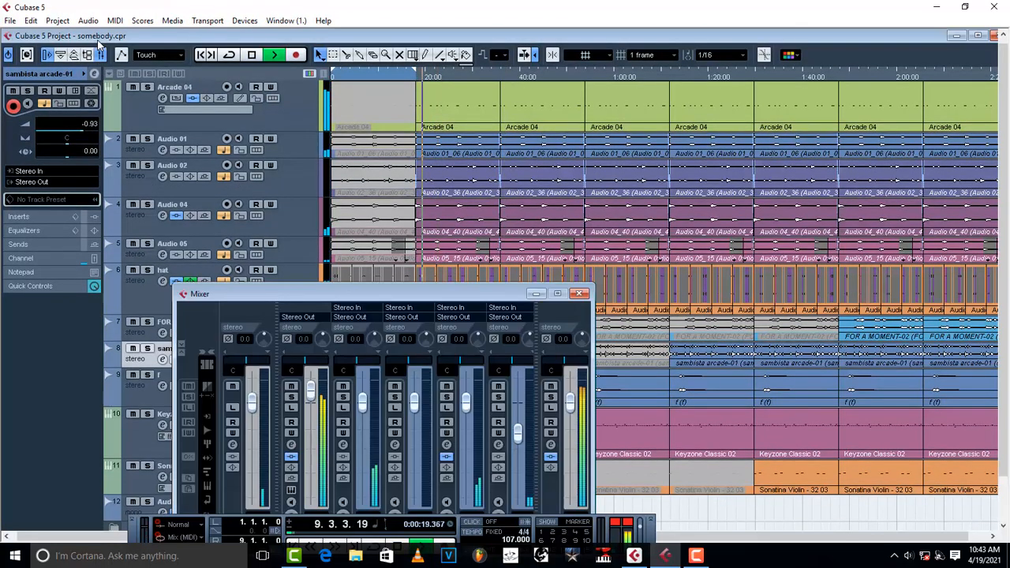
{"action": "left_click", "coordinate": [102, 56]}
{"action": "left_click", "coordinate": [85, 55]}
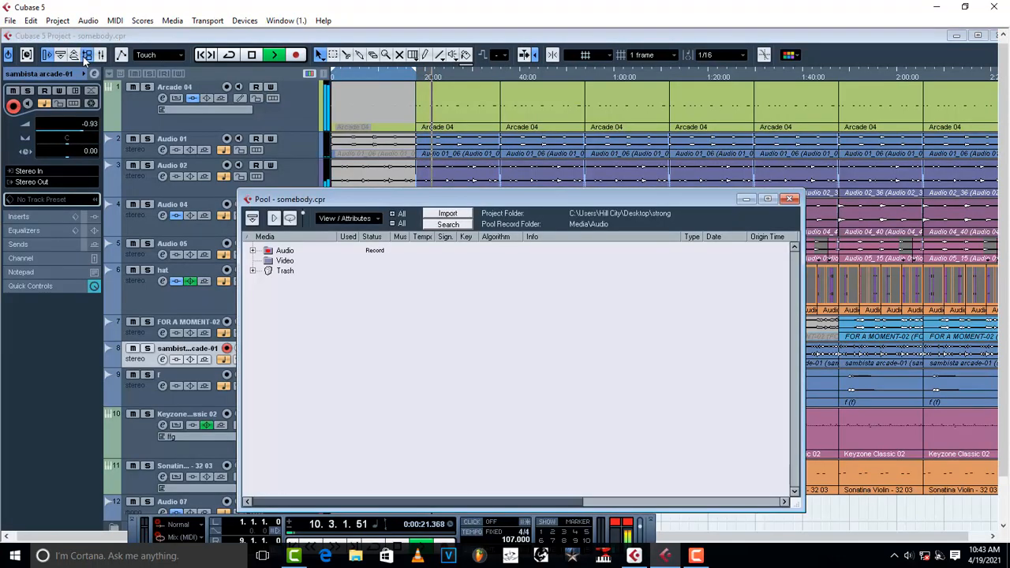
{"action": "left_click", "coordinate": [85, 56]}
{"action": "left_click", "coordinate": [73, 56]}
{"action": "left_click", "coordinate": [74, 55]}
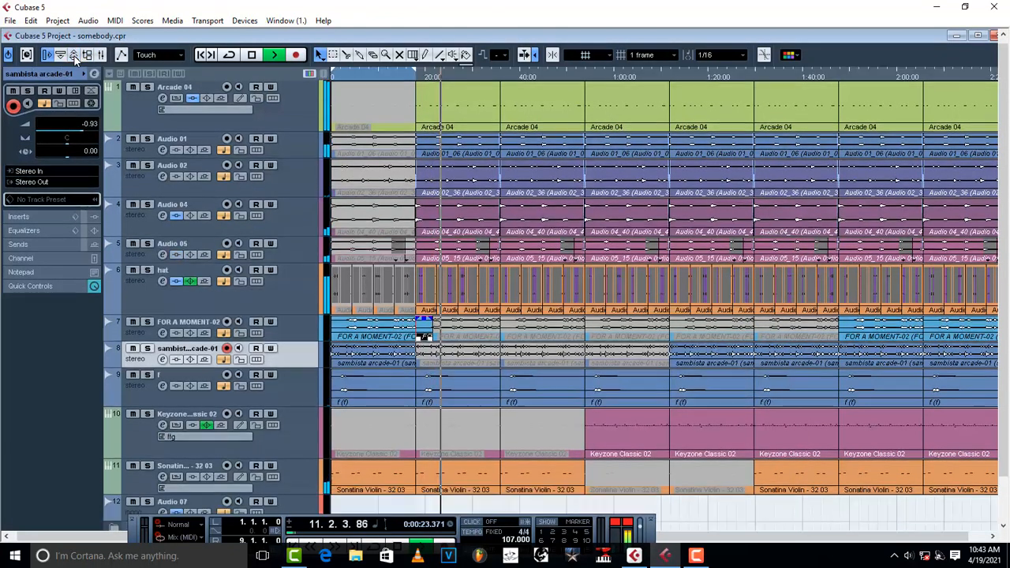
Step: Show the event info line, maximize the project window and set the short FOR A MOMENT-02 piece's volume to 12 dB
{"action": "left_click", "coordinate": [62, 55]}
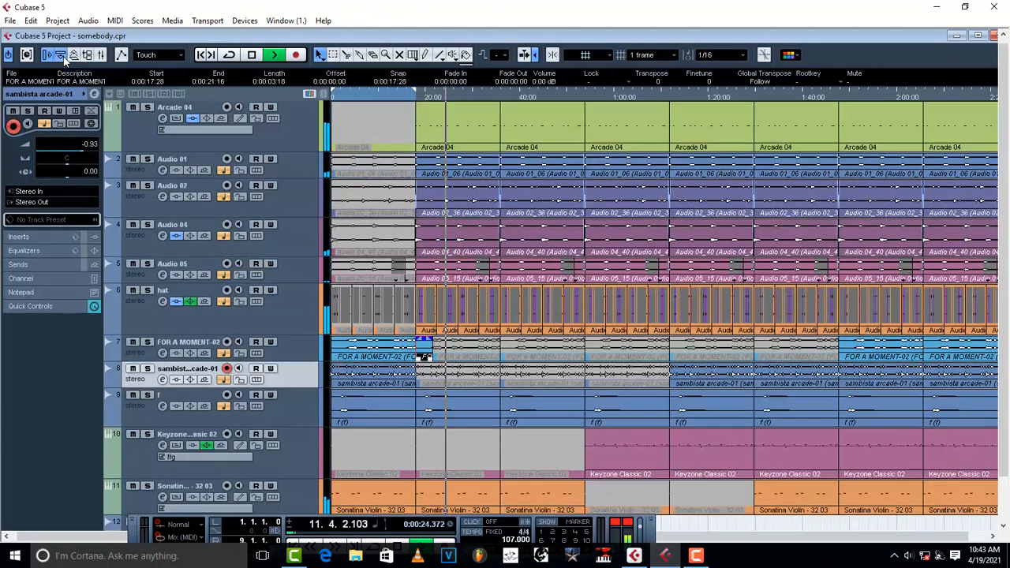
{"action": "double_click", "coordinate": [608, 38]}
{"action": "key", "text": "space"}
{"action": "key", "text": "space"}
{"action": "scroll", "coordinate": [565, 296], "scroll_direction": "down", "scroll_amount": 2}
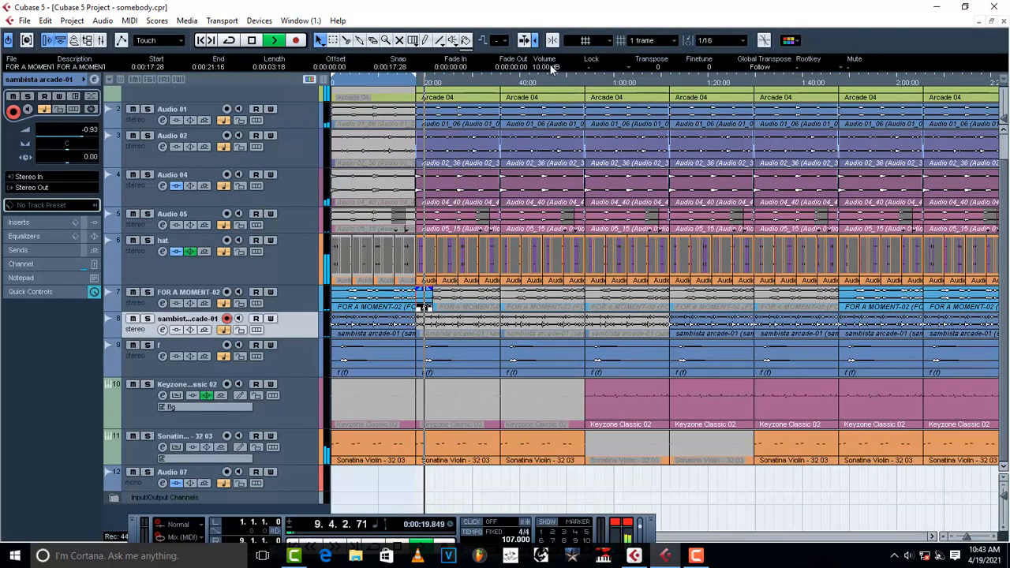
{"action": "key", "text": "space"}
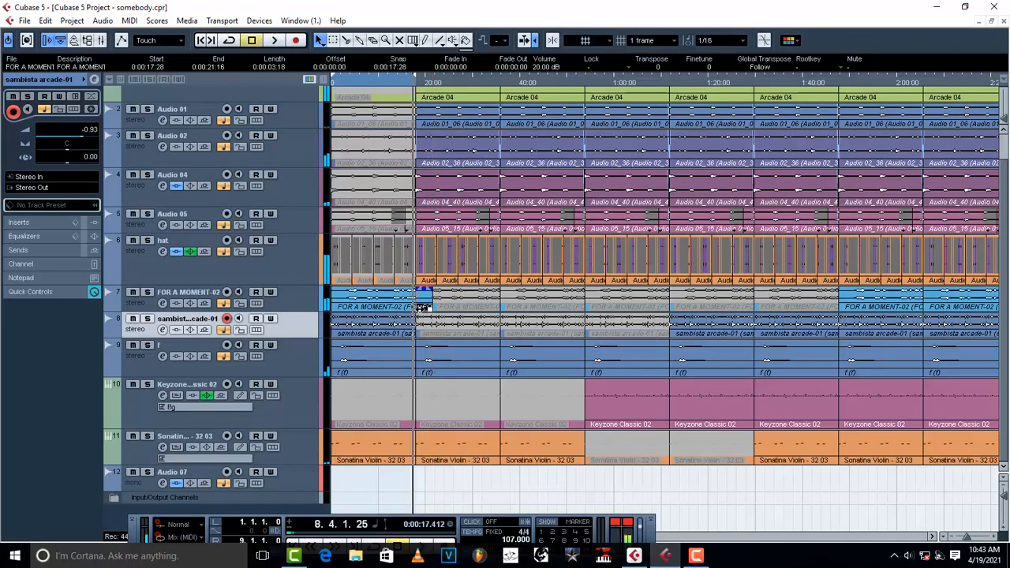
{"action": "key", "text": "space"}
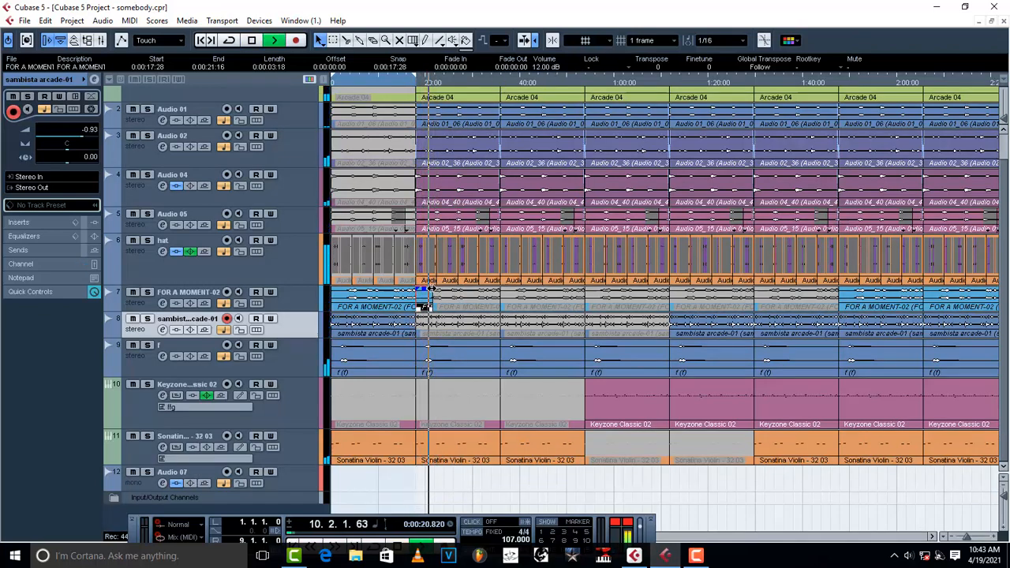
Step: Try a slight fade-out at the end of the short FOR A MOMENT-02 piece and replay the transition
{"action": "left_click_drag", "start_coordinate": [429, 290], "coordinate": [427, 291]}
{"action": "key", "text": "space"}
{"action": "key", "text": "space"}
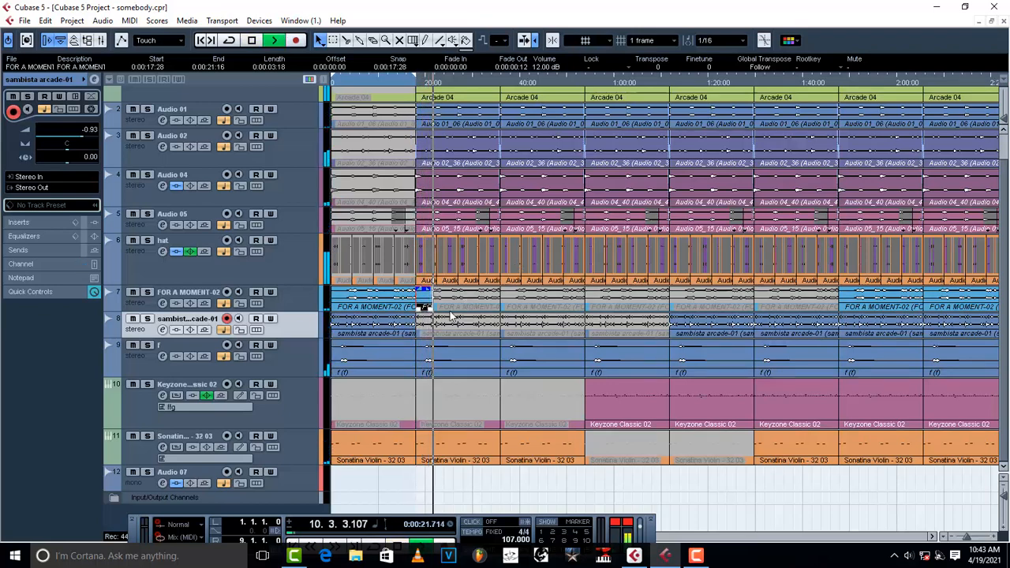
Step: Raise the hat track's volume to -6.55 and replay the transition into the second section
{"action": "key", "text": "g"}
{"action": "key", "text": "g"}
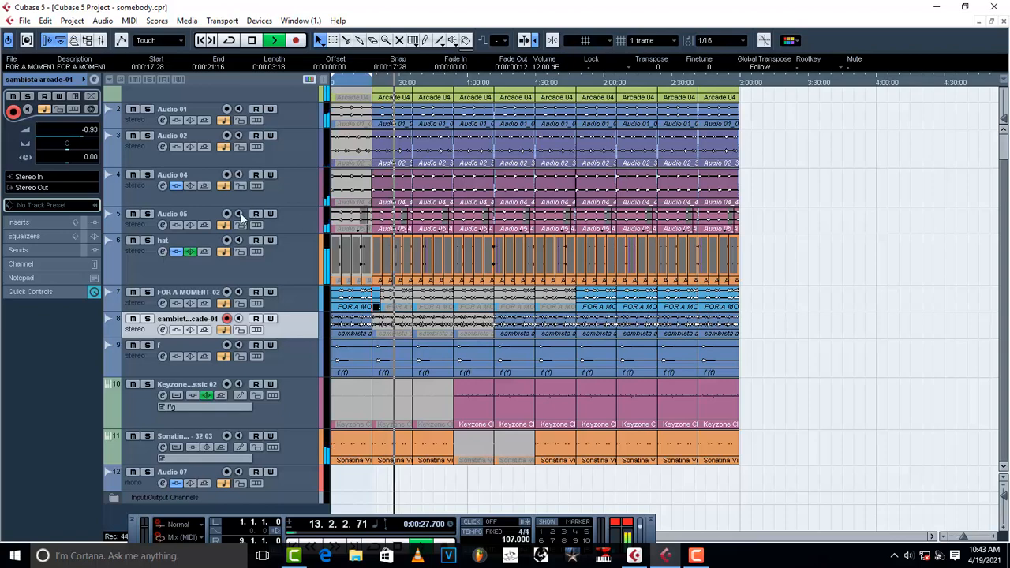
{"action": "left_click", "coordinate": [284, 259]}
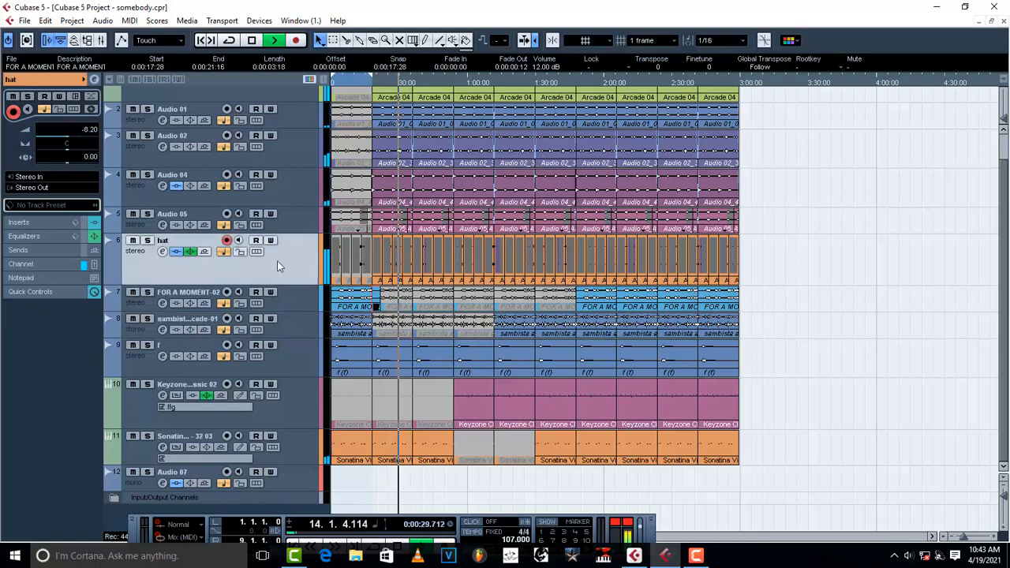
{"action": "left_click_drag", "start_coordinate": [68, 137], "coordinate": [71, 137]}
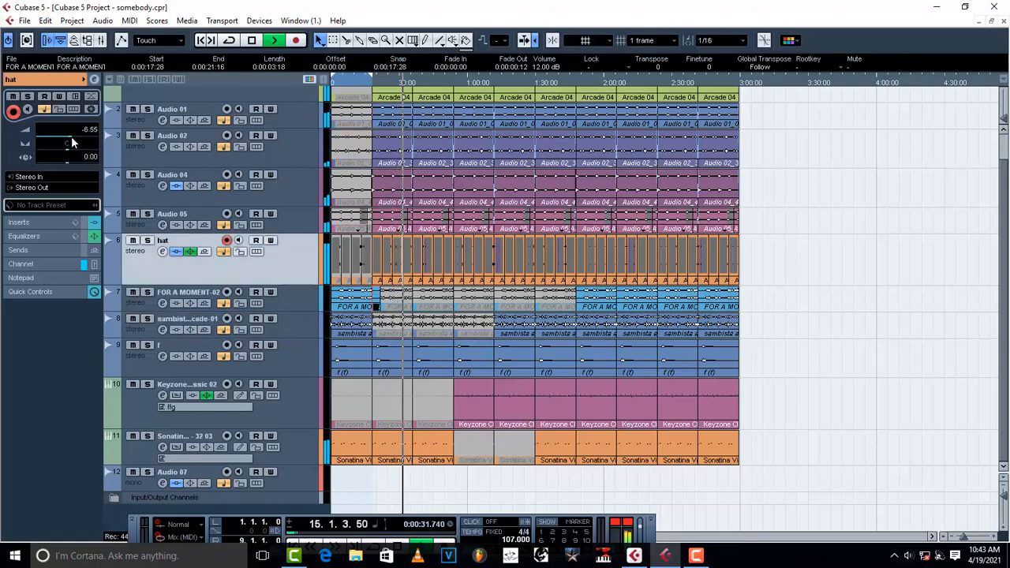
{"action": "key", "text": "space"}
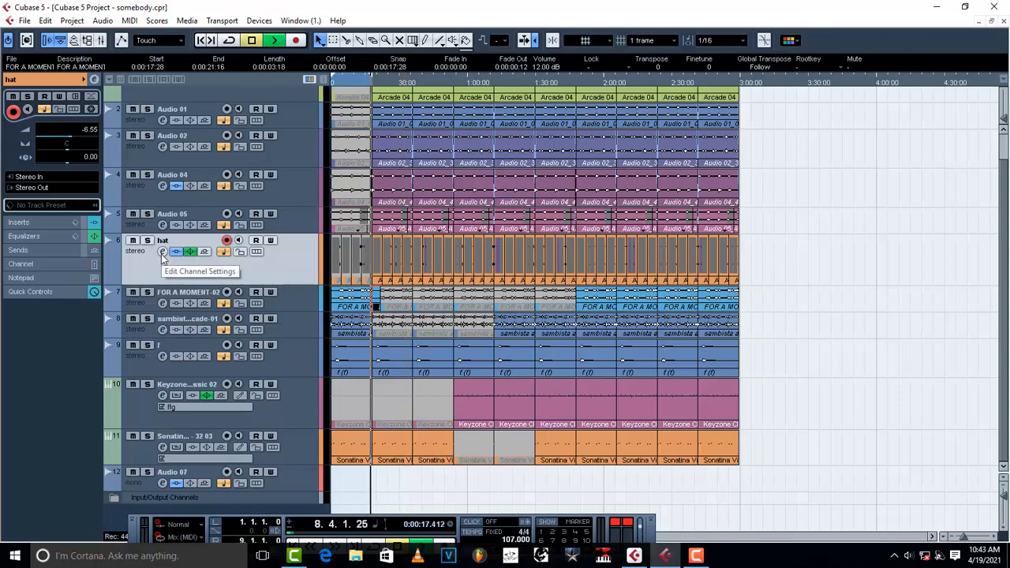
Step: Open the hat channel's Maserati HMX Stereo insert, audition its Bounce mode and return it to Modal
{"action": "left_click", "coordinate": [162, 251]}
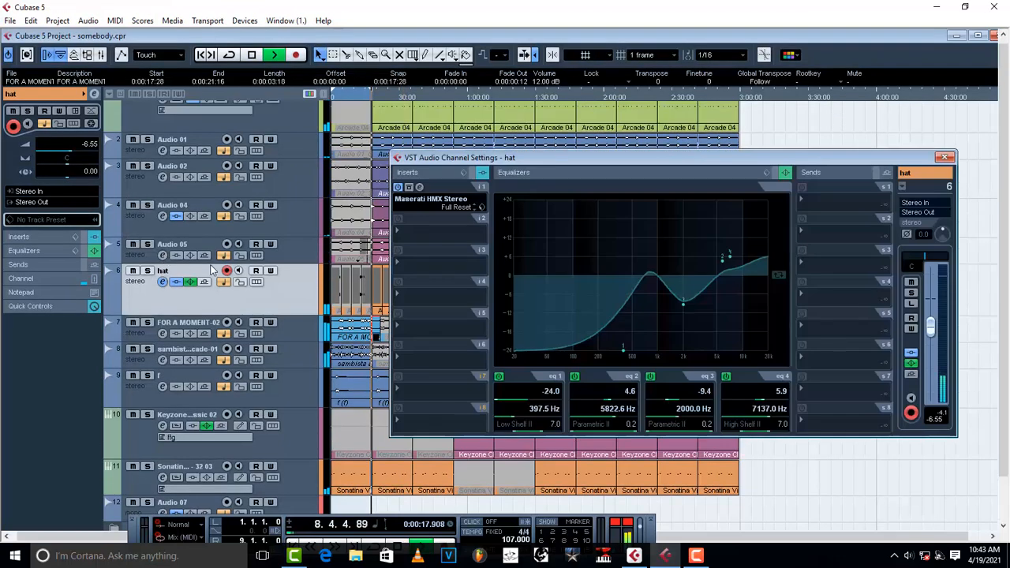
{"action": "left_click", "coordinate": [421, 234]}
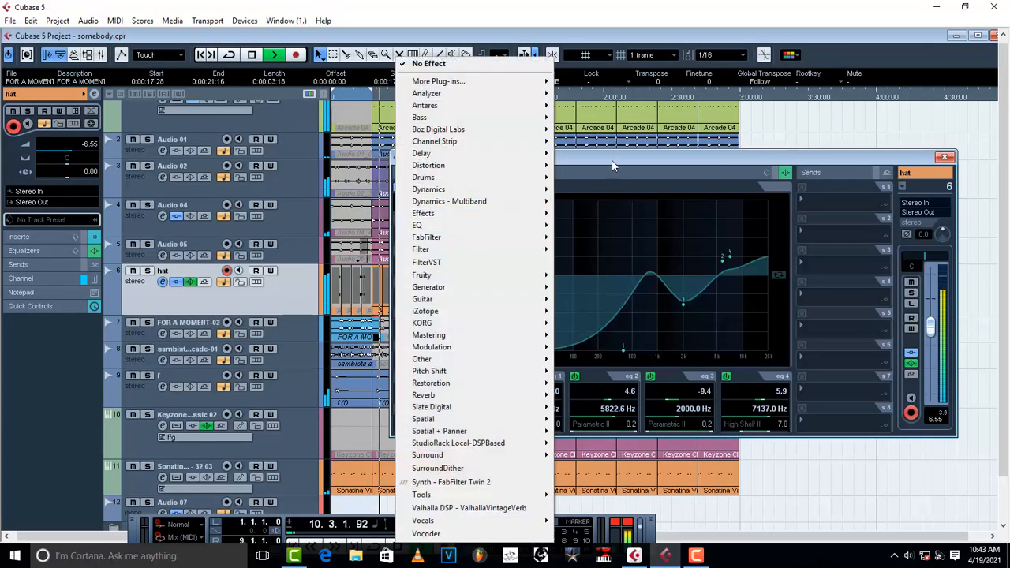
{"action": "key", "text": "Escape"}
{"action": "left_click", "coordinate": [420, 187]}
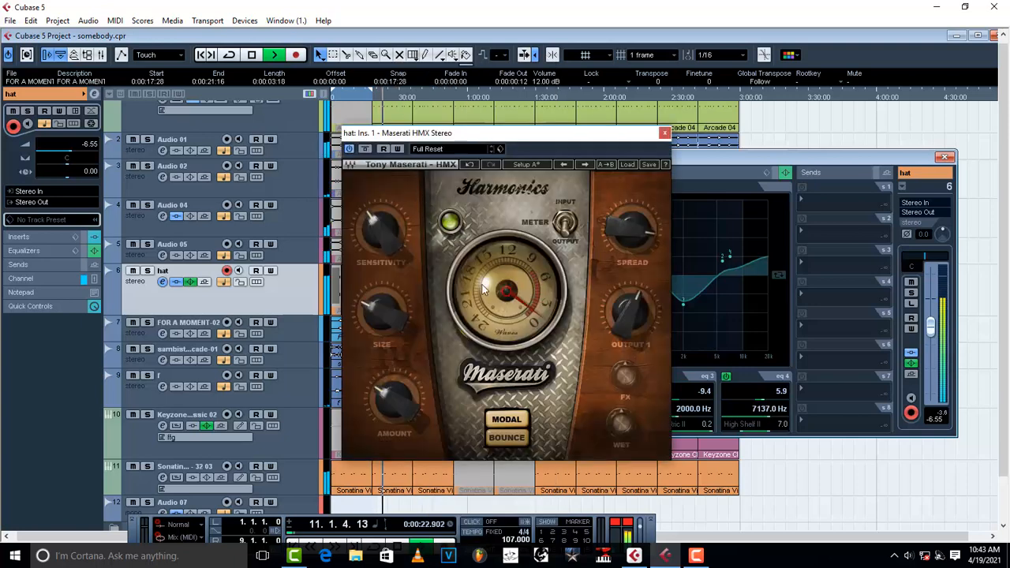
{"action": "left_click", "coordinate": [519, 439]}
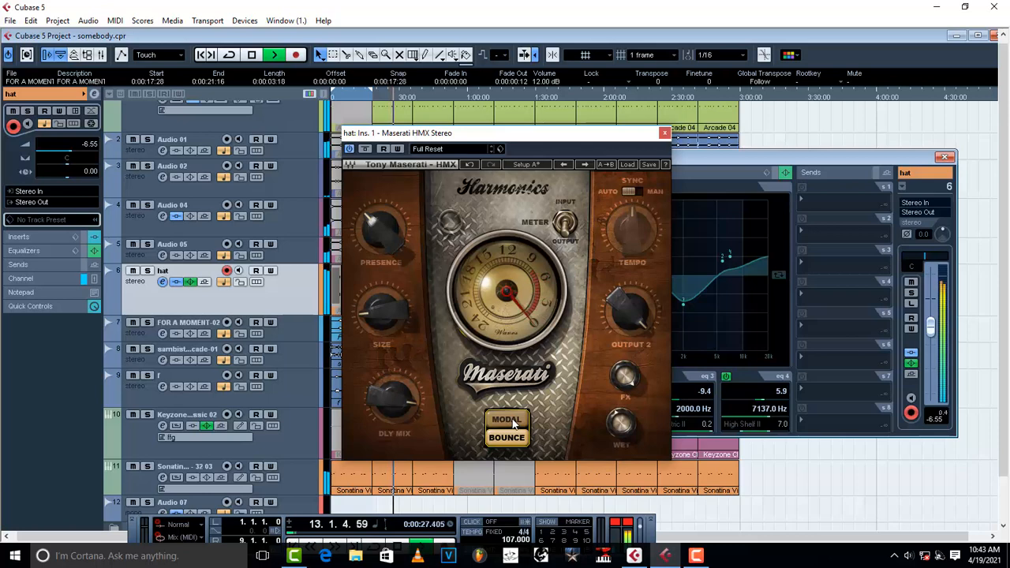
{"action": "left_click", "coordinate": [512, 421]}
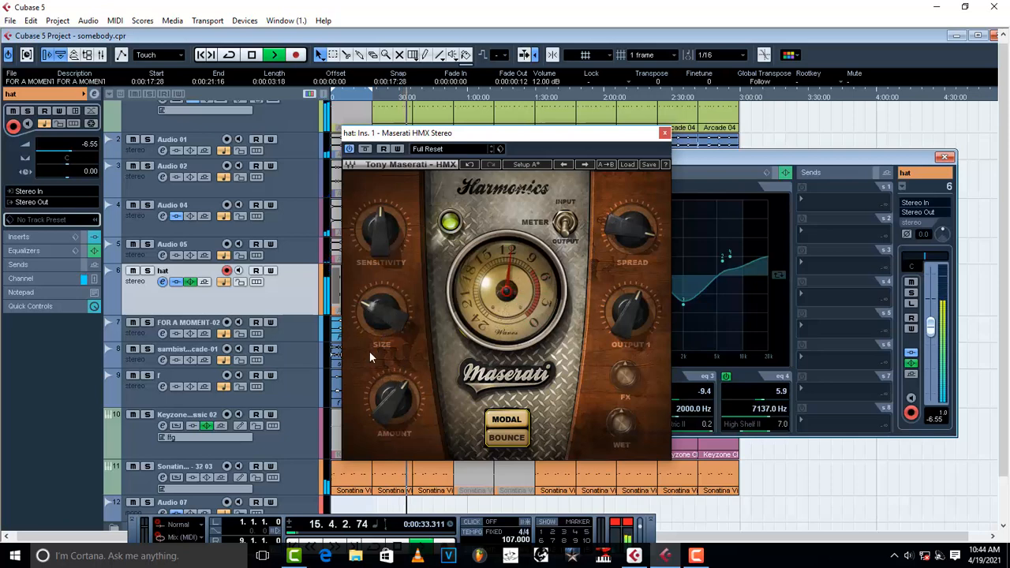
Step: Try a higher Amount with Size at 21.9 and a reduced Output 1 in the hat's Maserati HMX
{"action": "left_click", "coordinate": [381, 312]}
{"action": "left_click", "coordinate": [403, 420]}
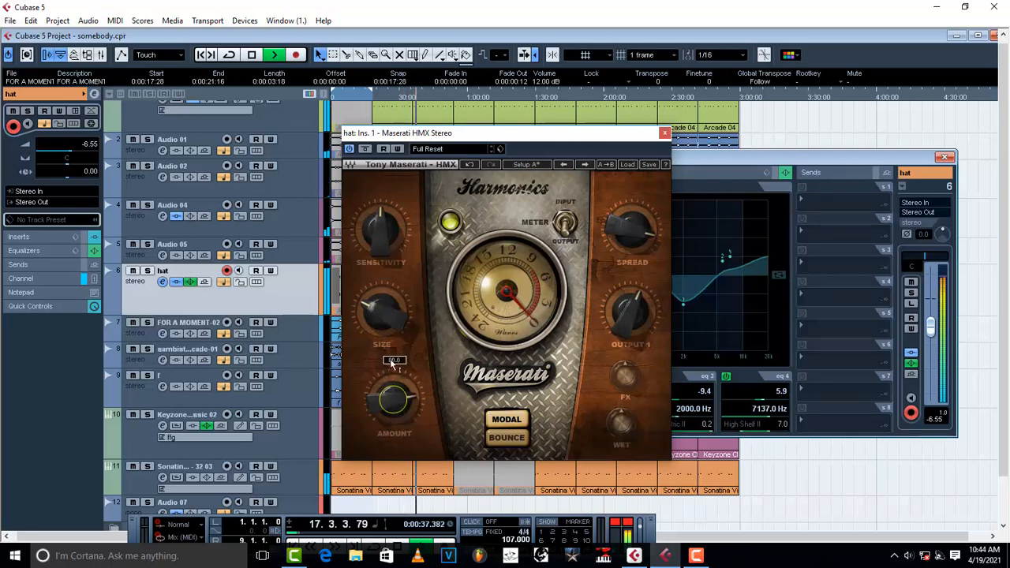
{"action": "left_click", "coordinate": [381, 312]}
{"action": "left_click_drag", "start_coordinate": [381, 312], "coordinate": [380, 306]}
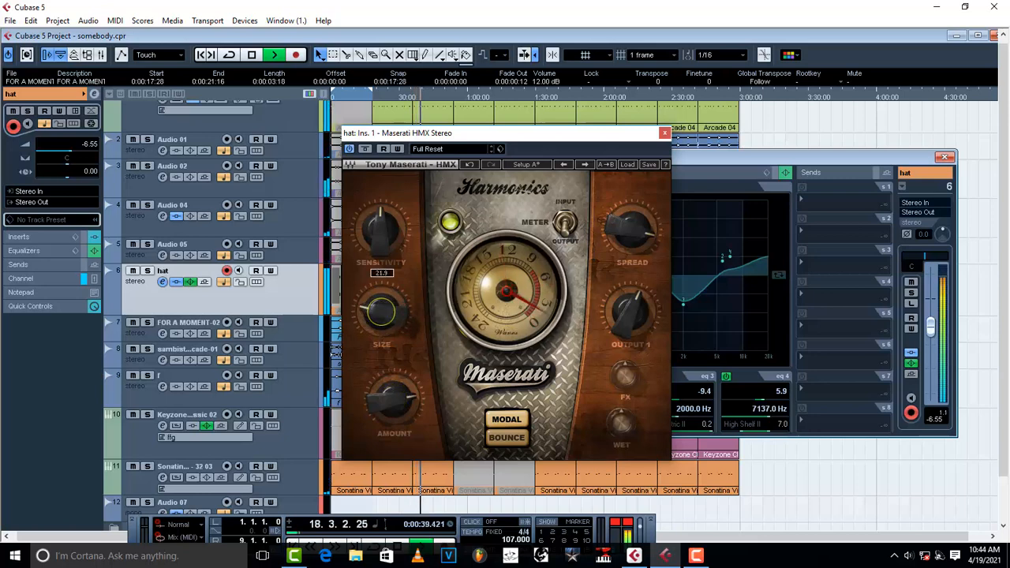
{"action": "left_click_drag", "start_coordinate": [630, 312], "coordinate": [630, 338]}
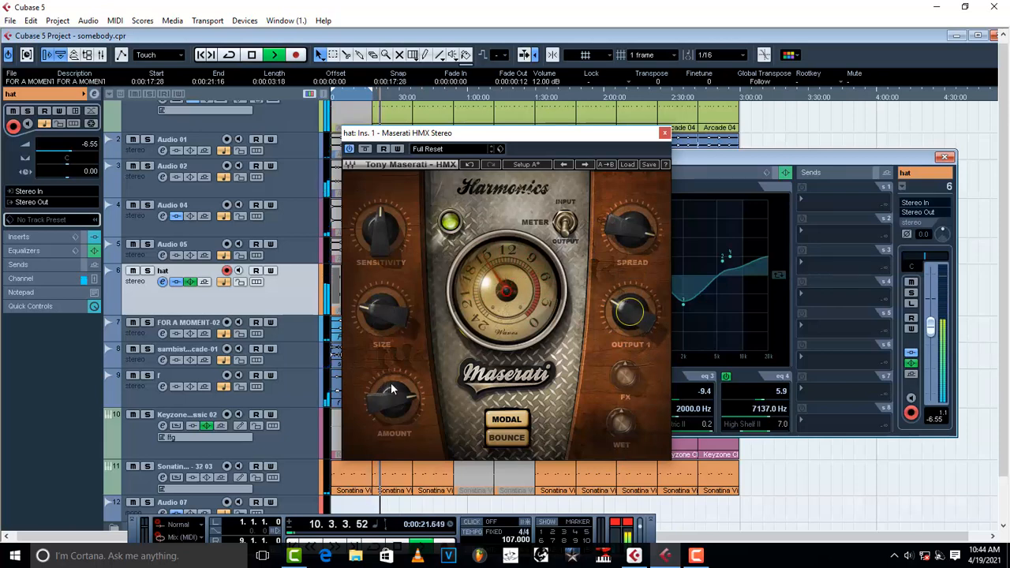
Step: Reduce the Maserati HMX Amount to about 57, increase Size and bring Output 1 up slightly
{"action": "mouse_move", "coordinate": [397, 401]}
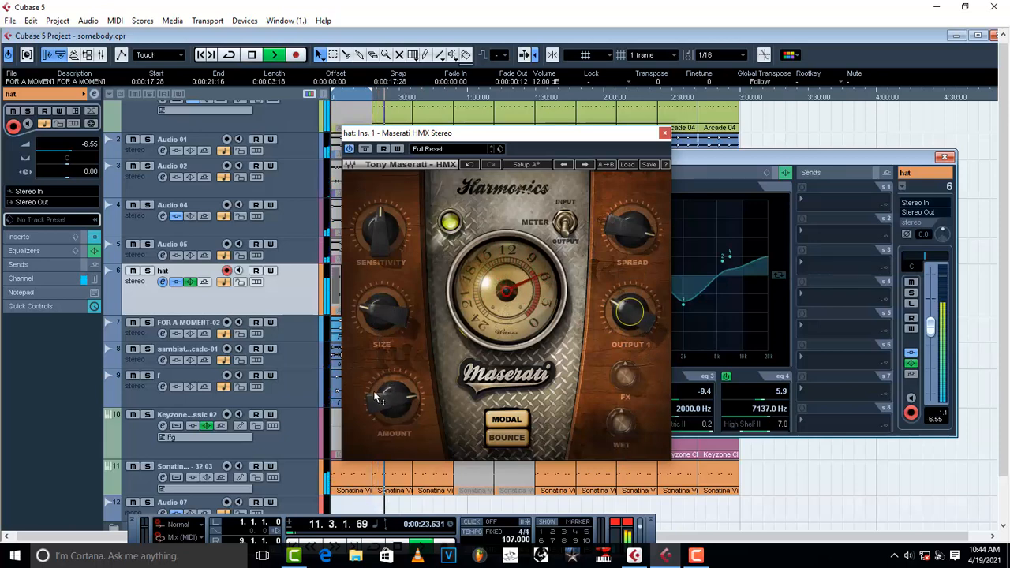
{"action": "left_click_drag", "start_coordinate": [382, 409], "coordinate": [382, 431]}
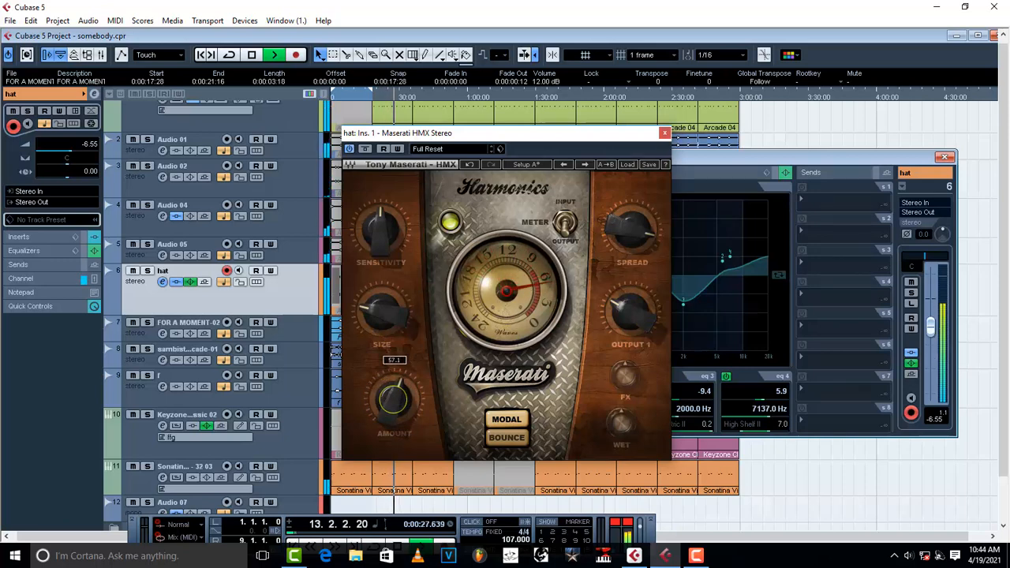
{"action": "left_click_drag", "start_coordinate": [384, 324], "coordinate": [384, 300]}
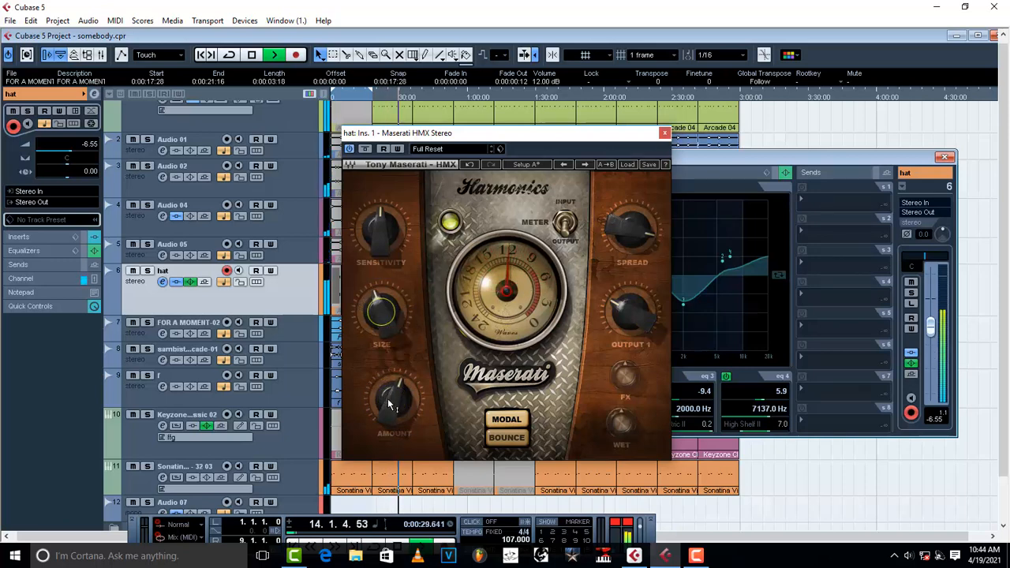
{"action": "left_click_drag", "start_coordinate": [389, 405], "coordinate": [389, 409]}
{"action": "left_click_drag", "start_coordinate": [631, 332], "coordinate": [632, 328]}
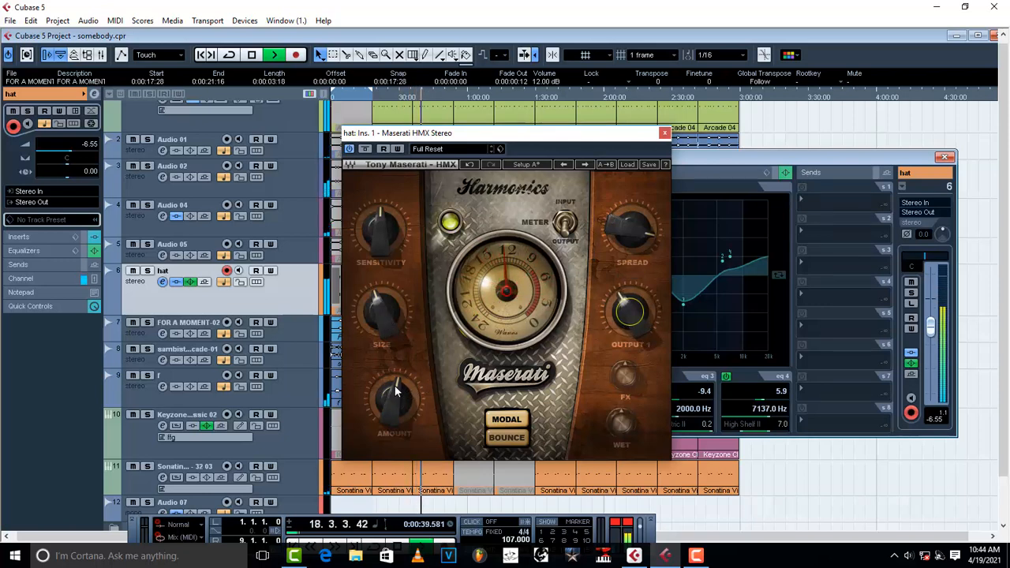
Step: Raise the Maserati HMX Spread to 52.4 and, after trying a higher Amount, lower it to 33.7
{"action": "left_click_drag", "start_coordinate": [394, 397], "coordinate": [394, 396]}
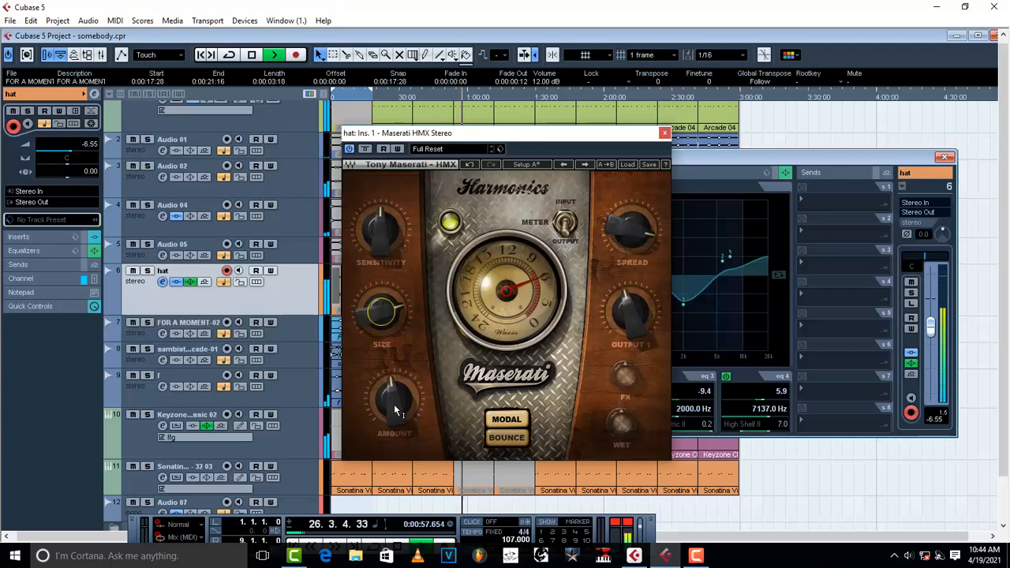
{"action": "left_click_drag", "start_coordinate": [397, 409], "coordinate": [397, 398]}
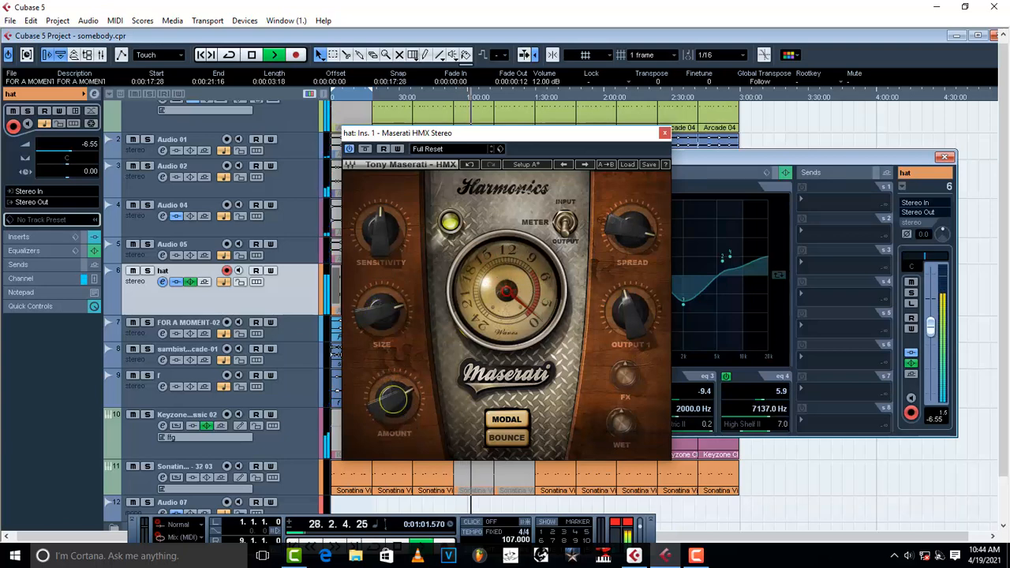
{"action": "left_click_drag", "start_coordinate": [631, 230], "coordinate": [632, 210]}
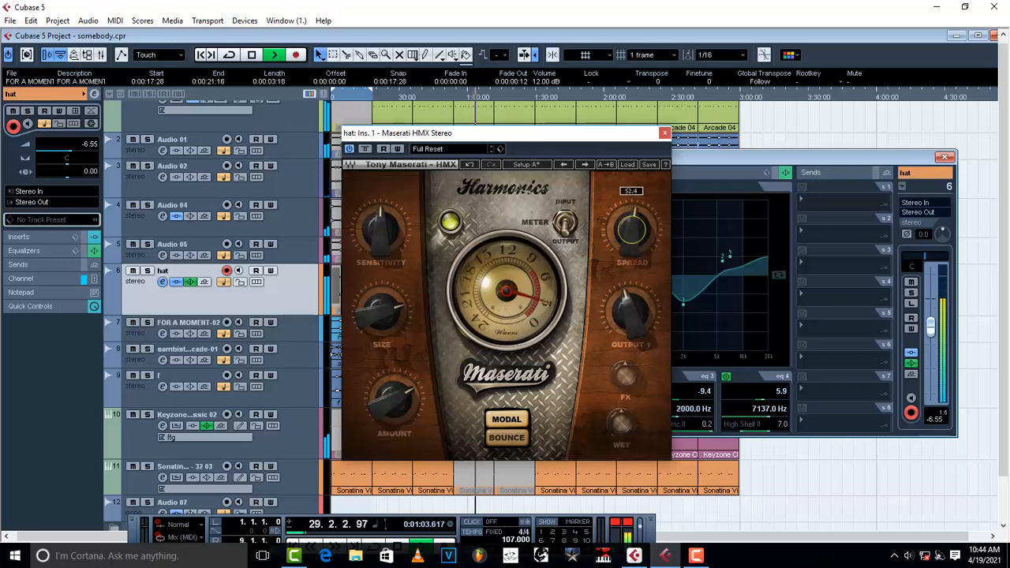
{"action": "left_click_drag", "start_coordinate": [395, 393], "coordinate": [398, 414]}
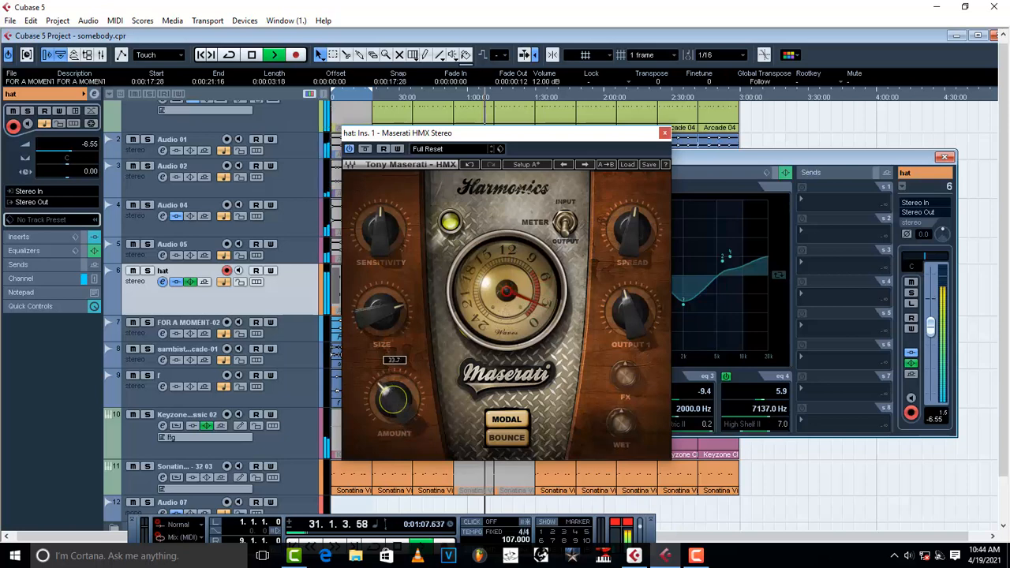
Step: Try a higher Sensitivity and wider Spread on the hat, dipping the Amount to 16.4 before raising it again
{"action": "left_click_drag", "start_coordinate": [381, 230], "coordinate": [381, 246]}
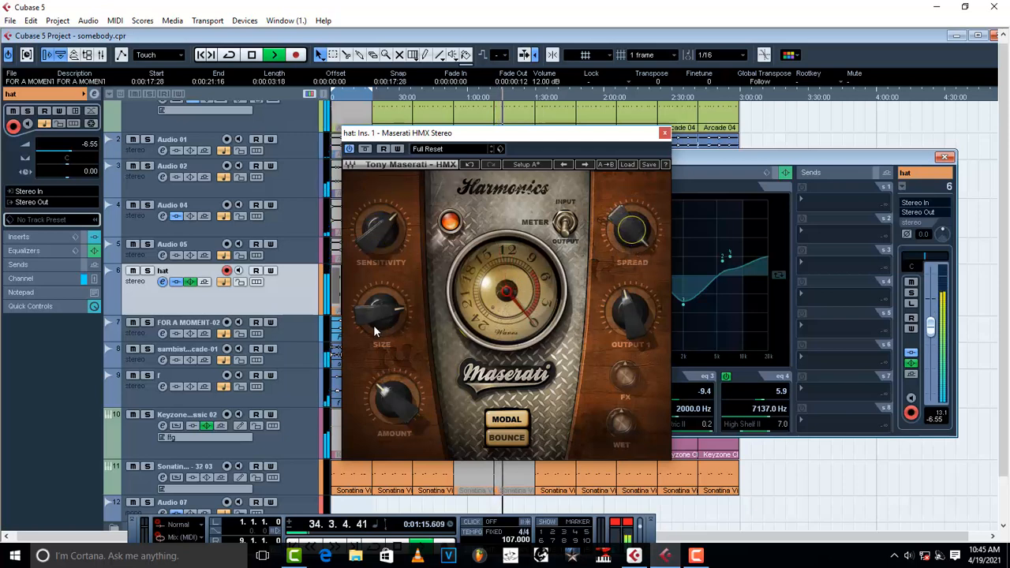
{"action": "left_click_drag", "start_coordinate": [391, 413], "coordinate": [392, 424]}
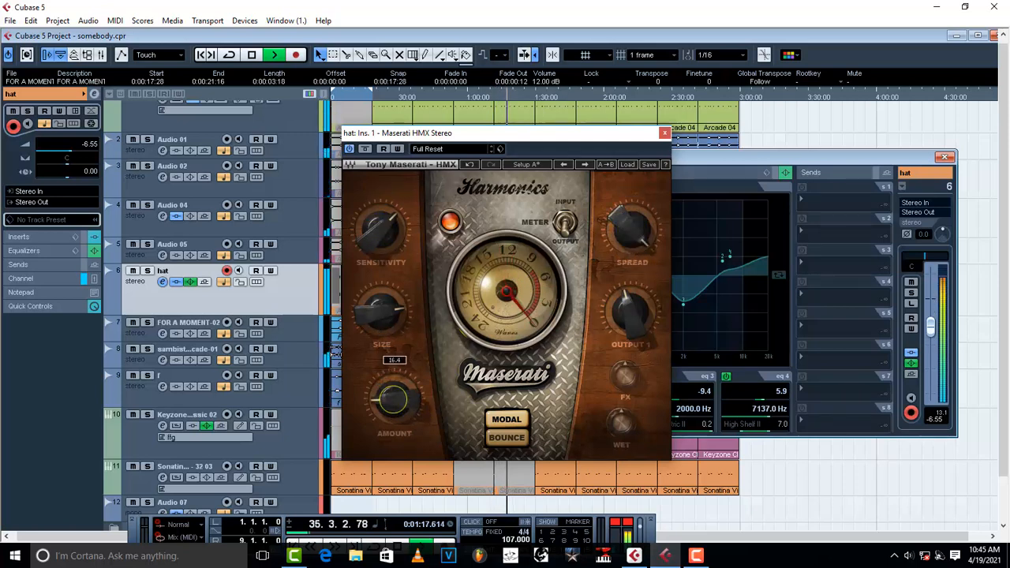
{"action": "left_click_drag", "start_coordinate": [392, 407], "coordinate": [392, 394]}
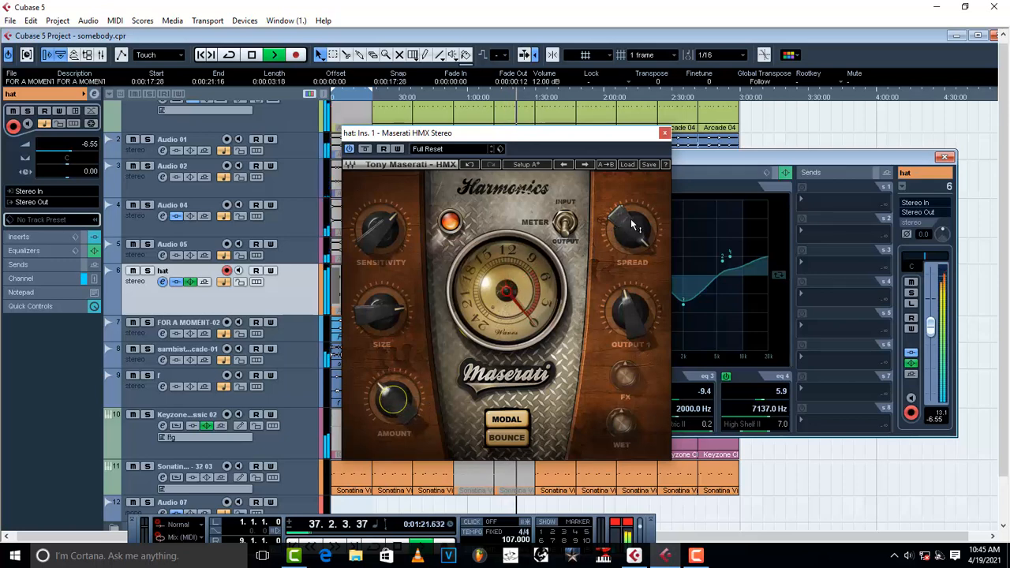
Step: Bring the Maserati HMX Spread, Sensitivity and Size back to around their middle settings
{"action": "left_click_drag", "start_coordinate": [632, 226], "coordinate": [631, 247]}
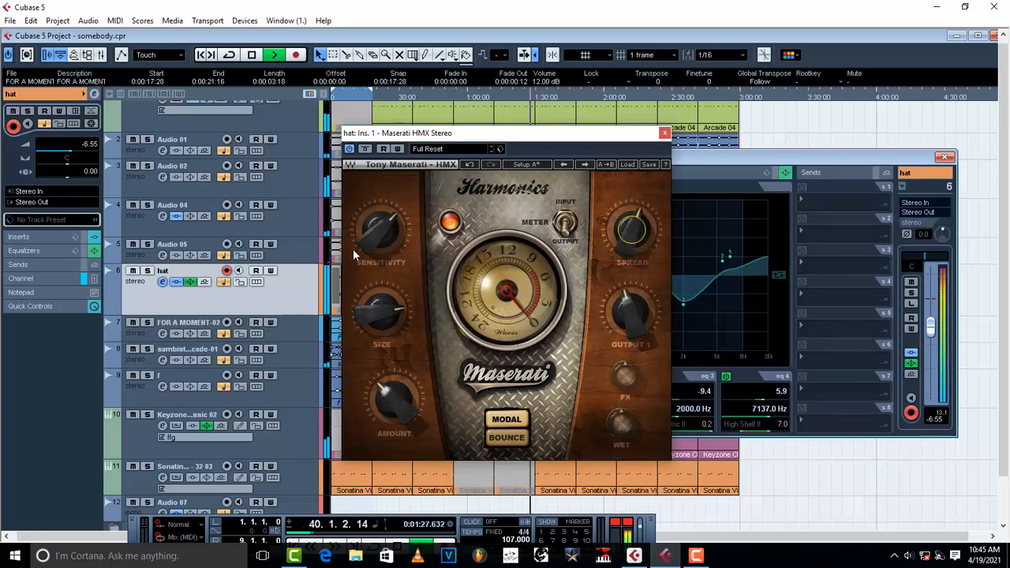
{"action": "left_click_drag", "start_coordinate": [352, 249], "coordinate": [353, 254]}
{"action": "left_click_drag", "start_coordinate": [363, 307], "coordinate": [367, 314]}
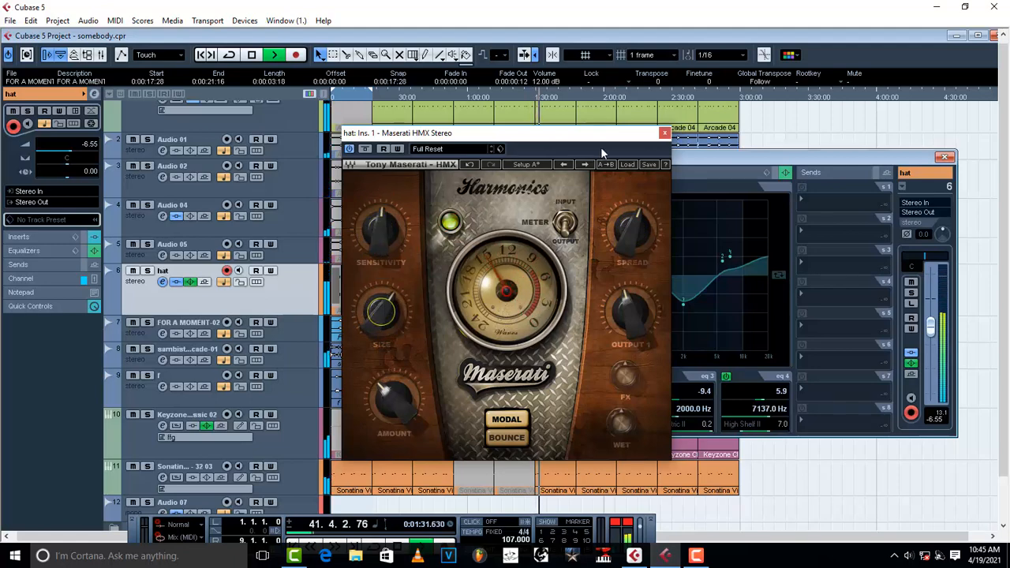
Step: Close the plug-in and hat channel settings, maximize the project window and replay from the start of the second section
{"action": "left_click", "coordinate": [665, 136]}
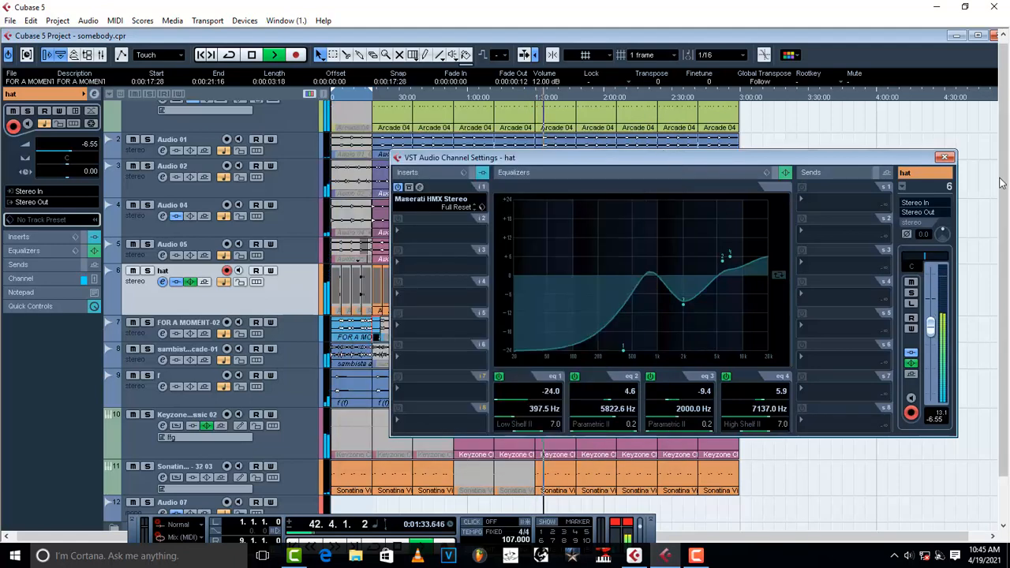
{"action": "left_click", "coordinate": [950, 160]}
{"action": "left_click", "coordinate": [978, 36]}
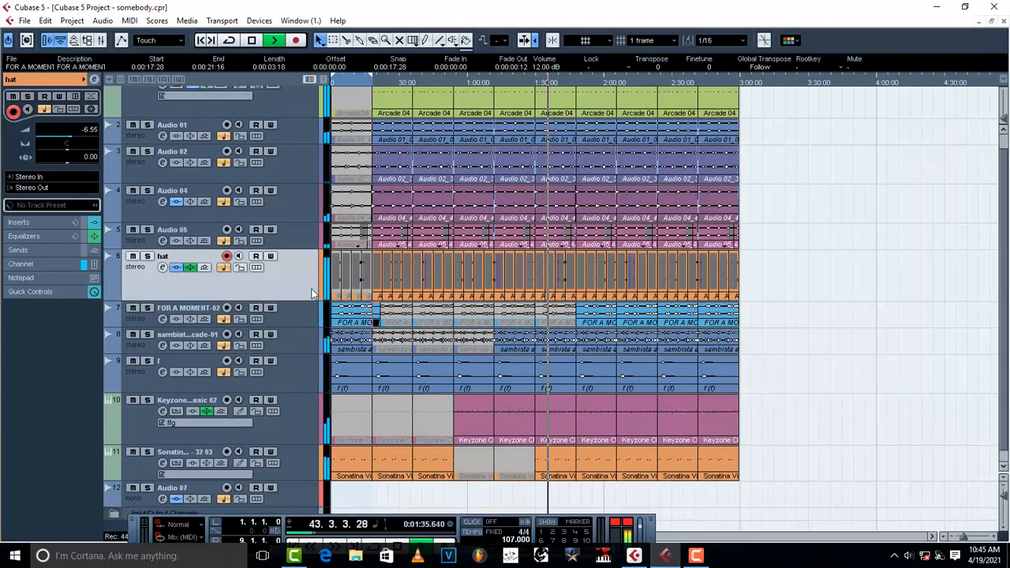
{"action": "key", "text": "space"}
{"action": "key", "text": "space"}
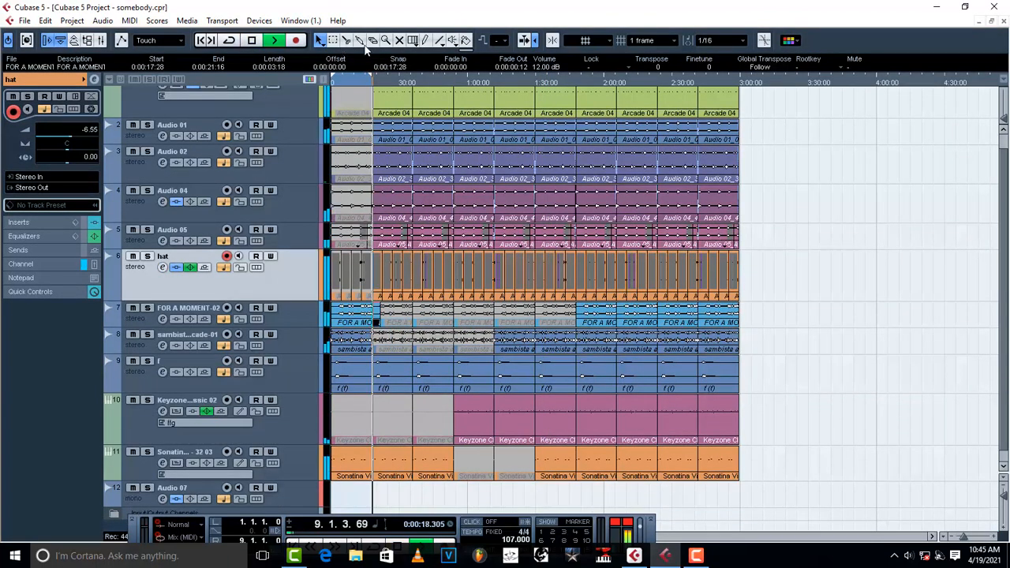
Step: Mute the third-section Sonatina Violin event and try unmuting the Keyzone Classic 02 event there before muting it again
{"action": "left_click", "coordinate": [398, 41]}
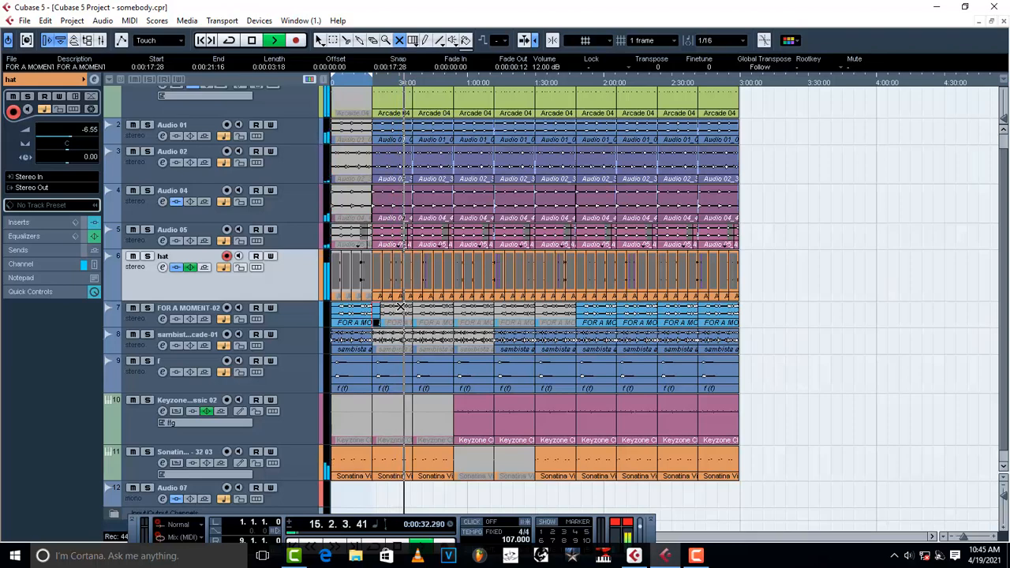
{"action": "left_click", "coordinate": [424, 465]}
{"action": "left_click", "coordinate": [424, 435]}
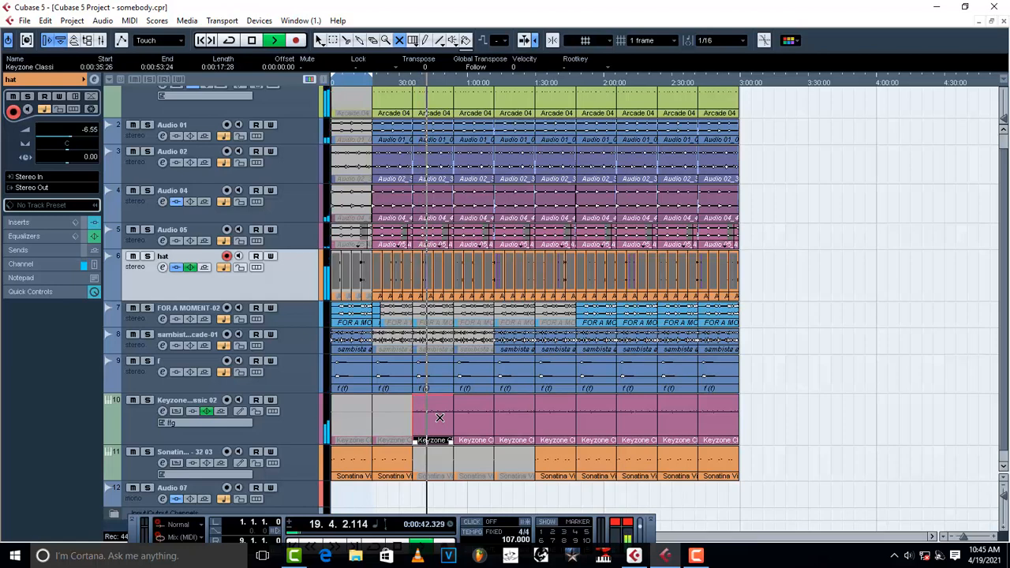
{"action": "left_click", "coordinate": [439, 417]}
Step: Unmute the third-section FOR A MOMENT-02 event, split it at about 42 and 47 seconds and mute the middle piece
{"action": "left_click", "coordinate": [432, 318]}
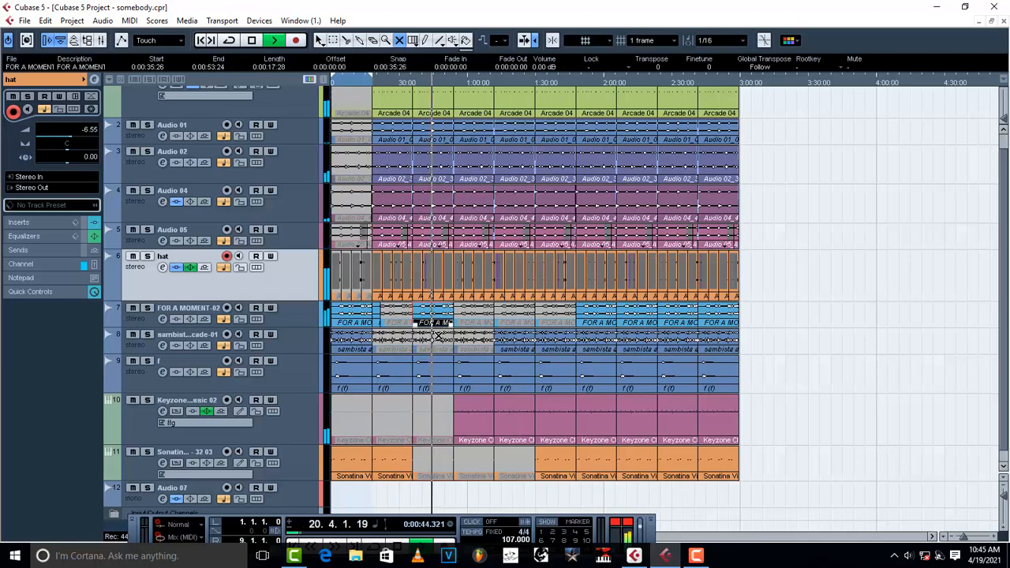
{"action": "left_click", "coordinate": [400, 79]}
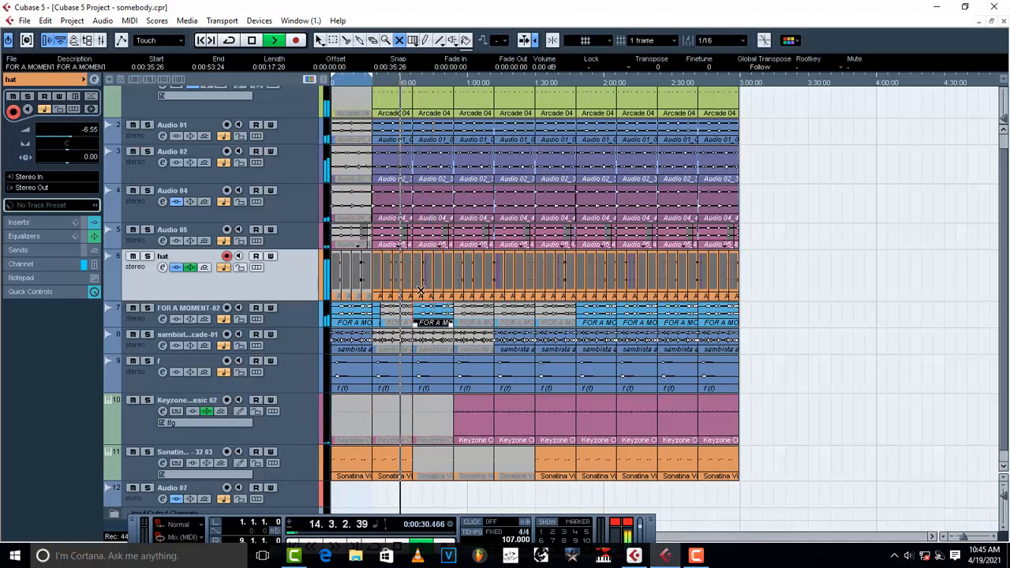
{"action": "left_click", "coordinate": [345, 41]}
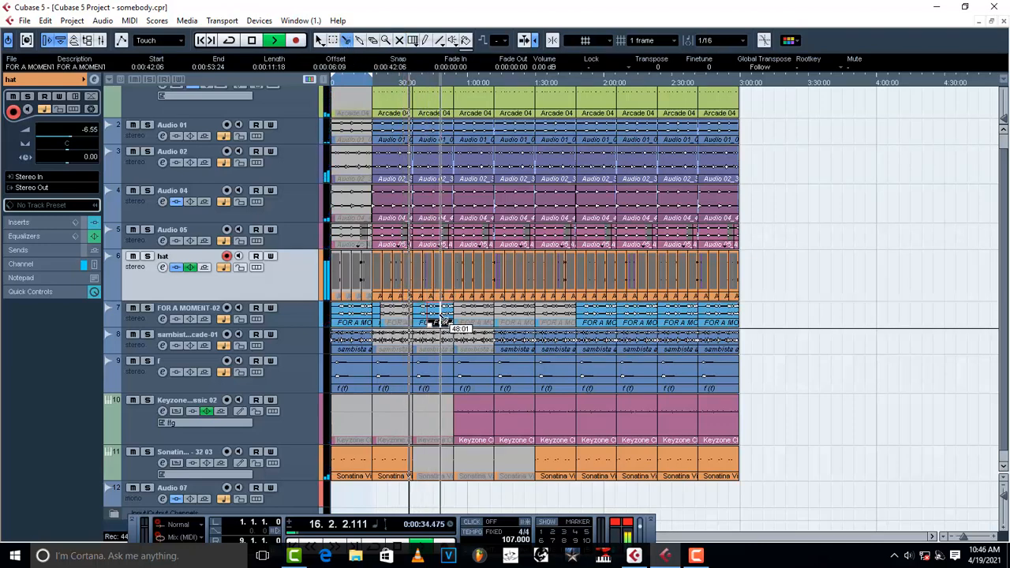
Step: Replay from about 30 seconds and unmute the sambista arcade-01 events in the second and third sections
{"action": "key", "text": "space"}
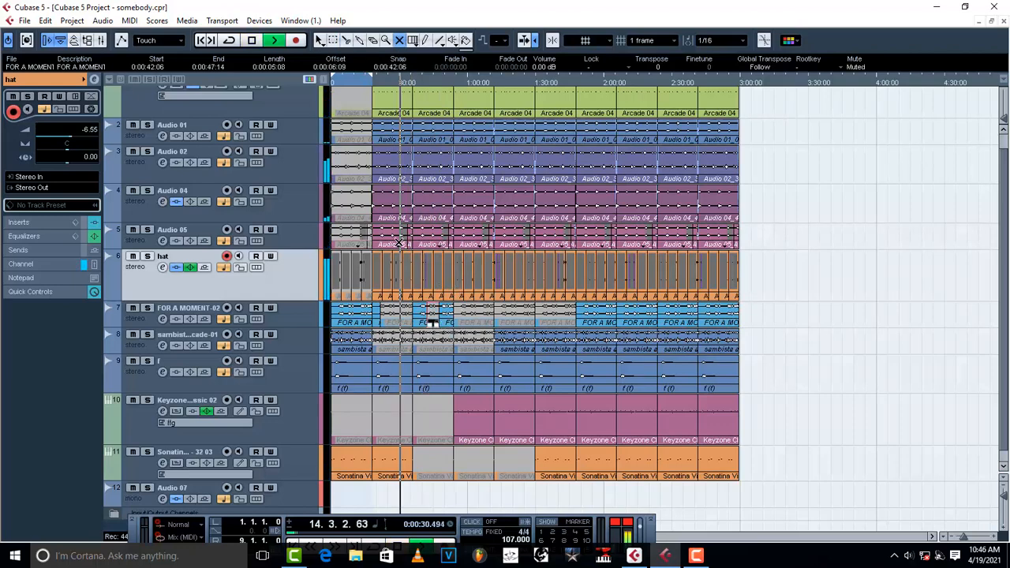
{"action": "left_click", "coordinate": [440, 347]}
{"action": "left_click", "coordinate": [400, 342]}
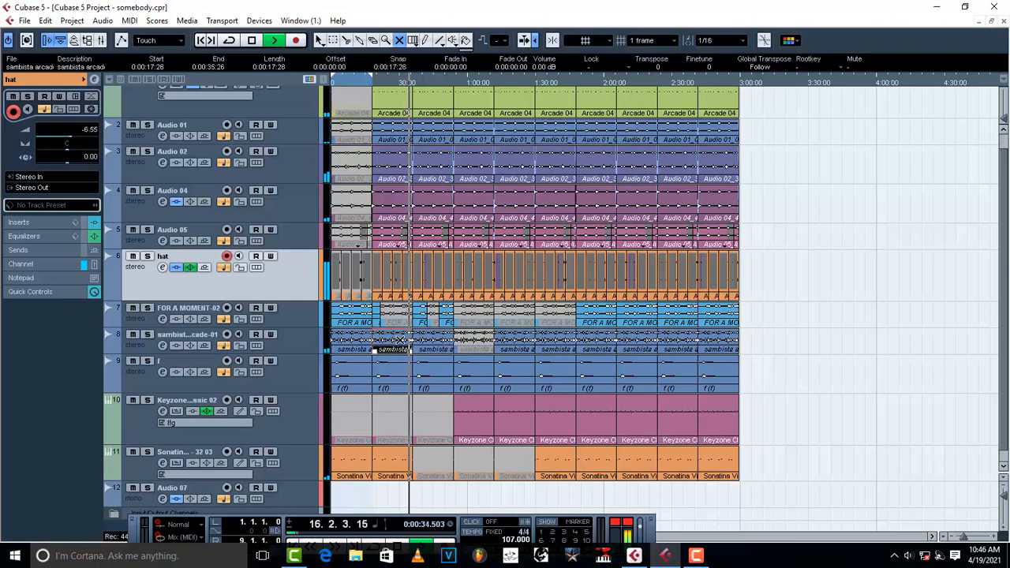
Step: Mute the second-section sambista arcade-01 event and the sixth-section Keyzone Classic 02 event, and replay from about 1:28
{"action": "left_click", "coordinate": [401, 341]}
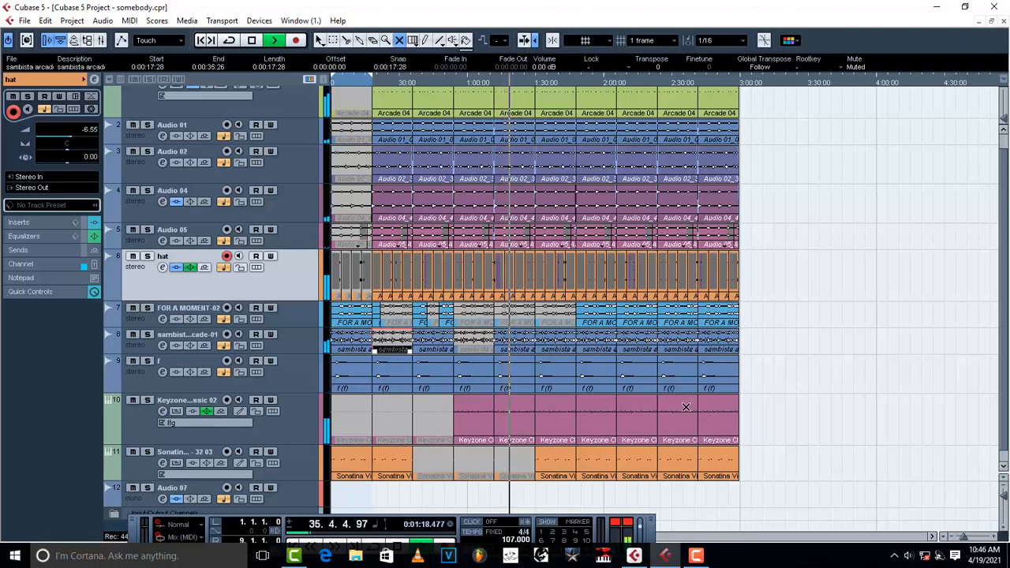
{"action": "left_click", "coordinate": [561, 406]}
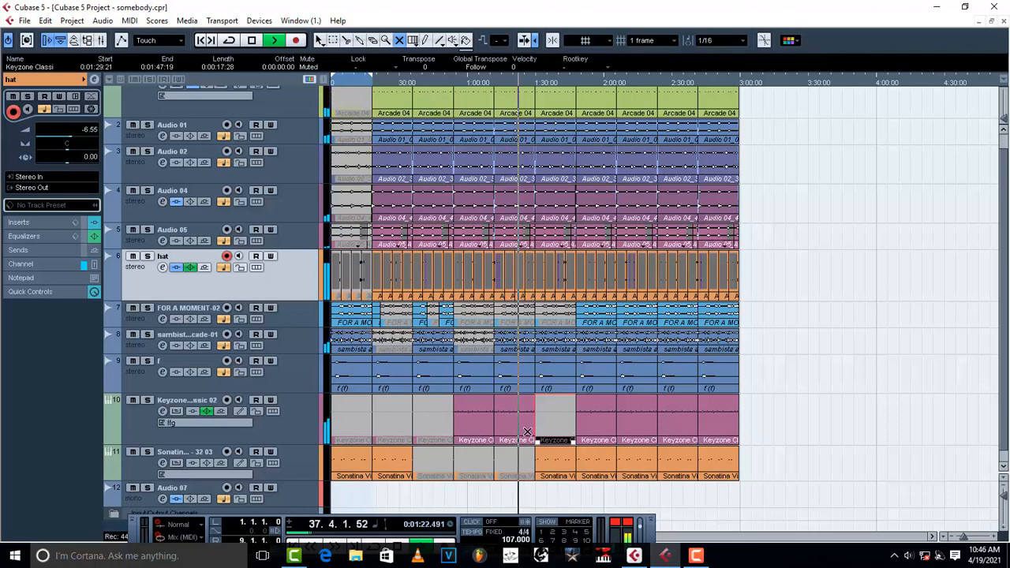
{"action": "key", "text": "space"}
{"action": "left_click", "coordinate": [532, 82]}
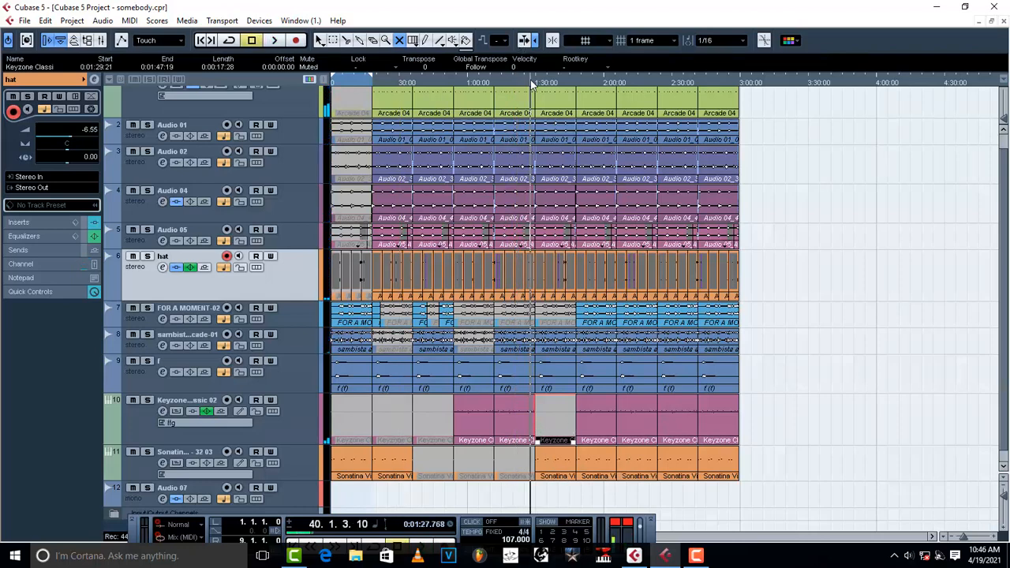
{"action": "key", "text": "space"}
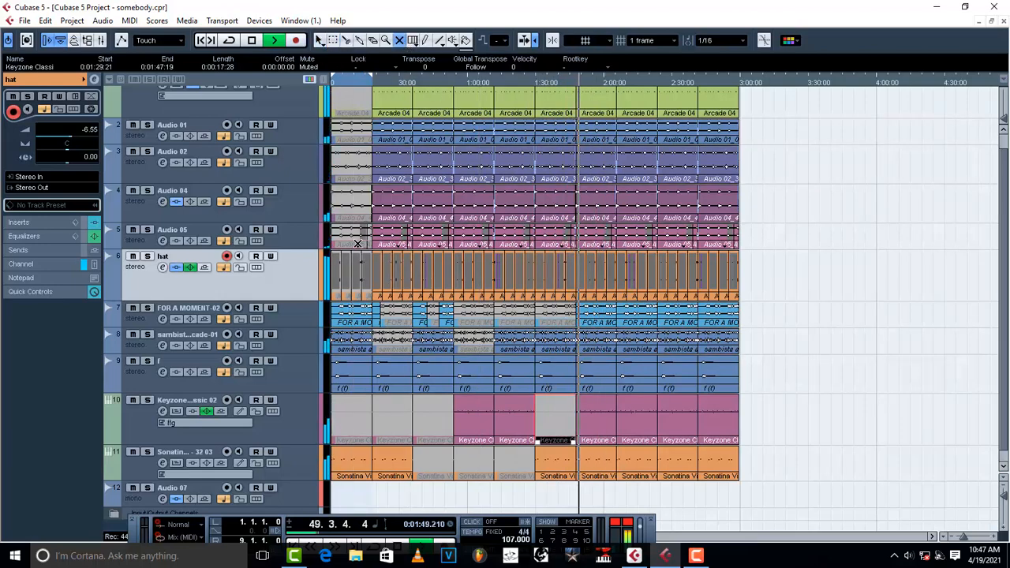
Step: Solo the Audio 05 and Audio 01 tracks in turn during playback to check how each one sounds
{"action": "left_click", "coordinate": [147, 230]}
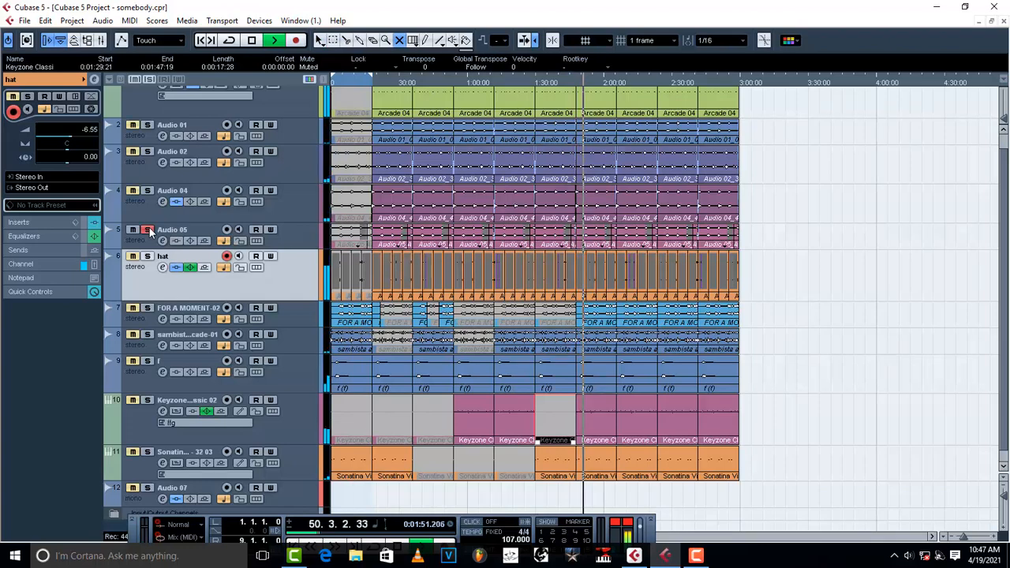
{"action": "left_click", "coordinate": [148, 230]}
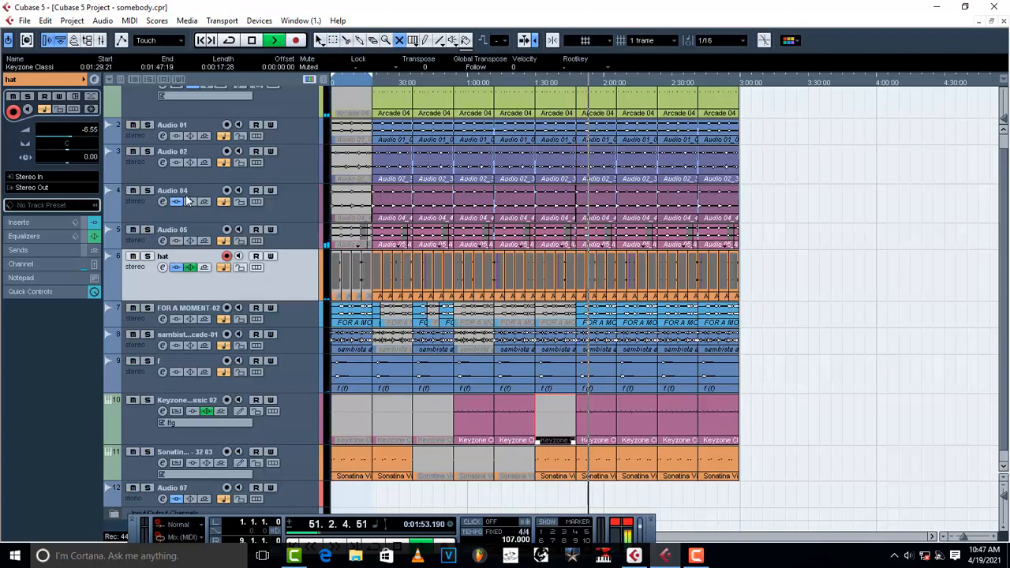
{"action": "left_click", "coordinate": [148, 125]}
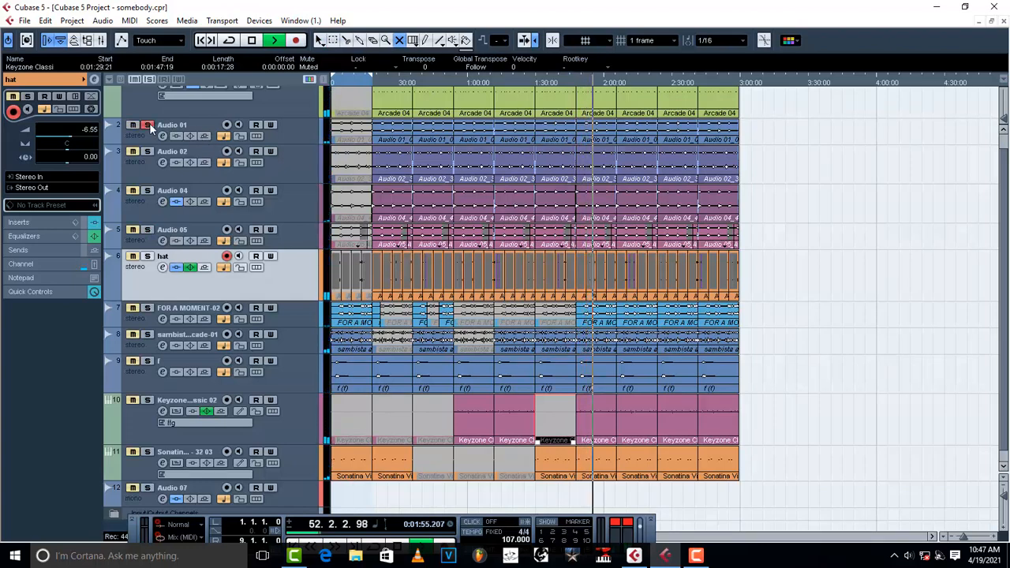
{"action": "left_click", "coordinate": [147, 124]}
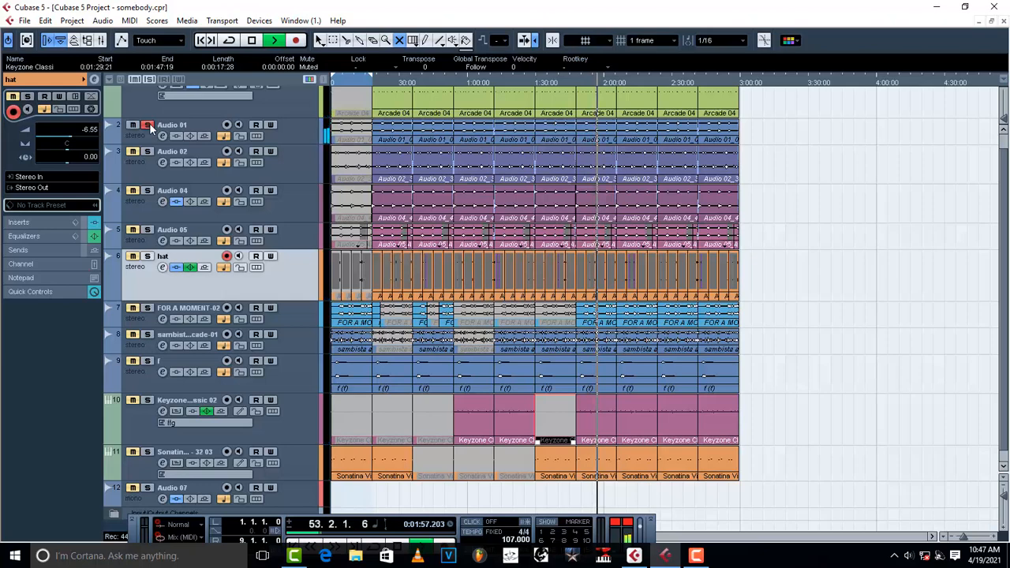
{"action": "left_click", "coordinate": [282, 132]}
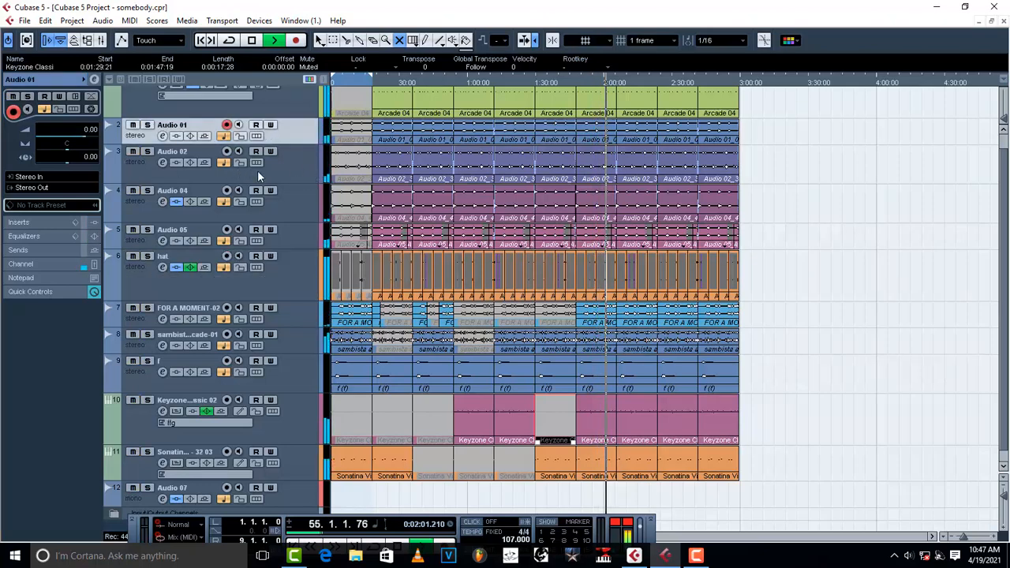
{"action": "left_click", "coordinate": [234, 171]}
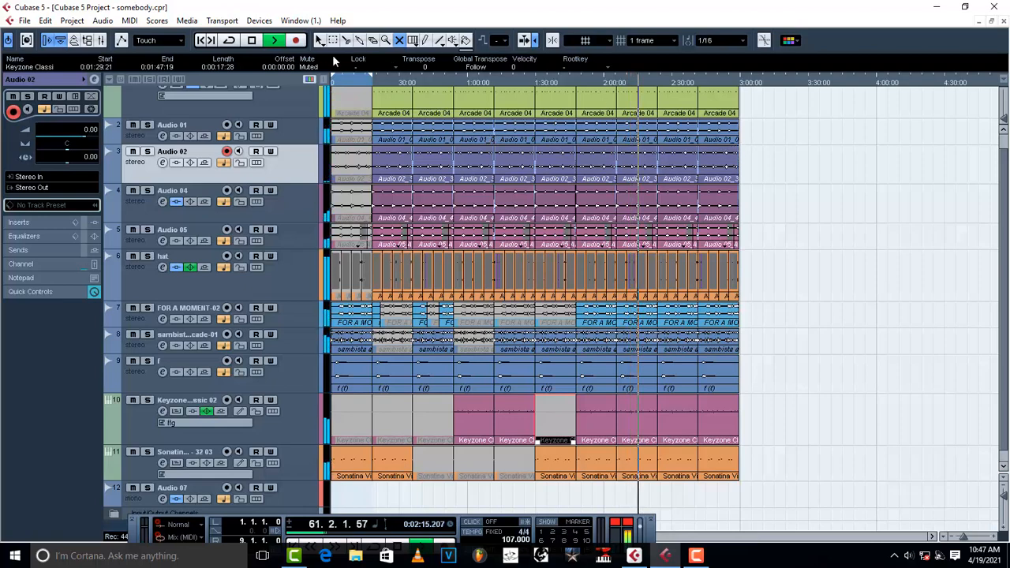
Step: Save the project and replay the beat from the start
{"action": "left_click", "coordinate": [24, 20]}
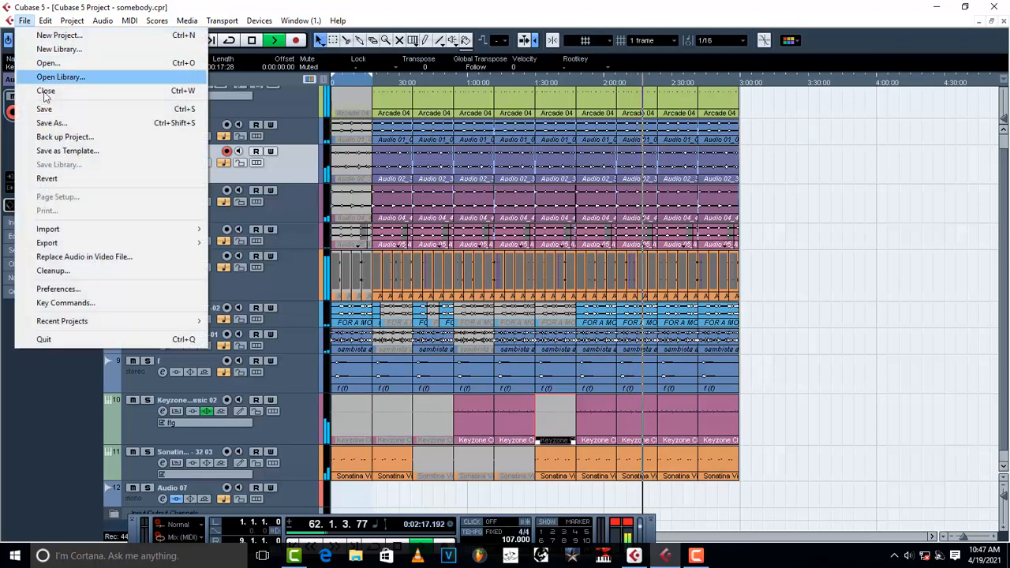
{"action": "left_click", "coordinate": [44, 106]}
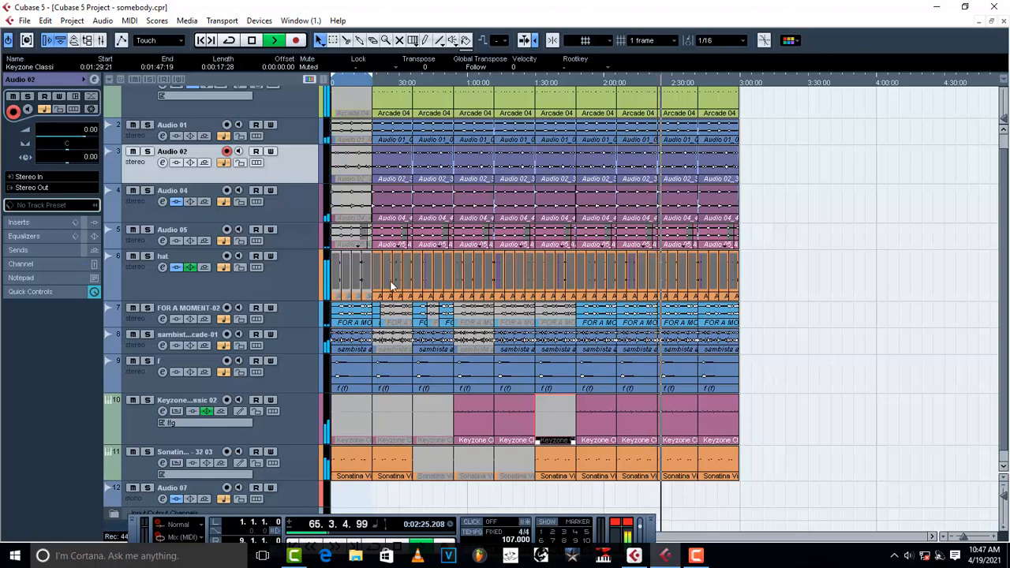
{"action": "key", "text": "space"}
{"action": "left_click", "coordinate": [203, 41]}
{"action": "key", "text": "space"}
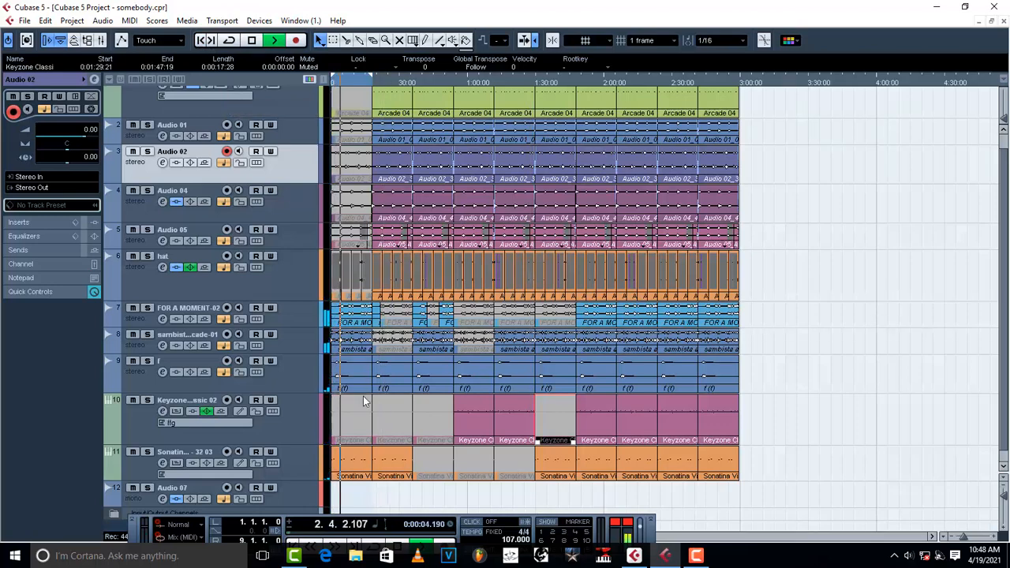
Step: Boost the FOR A MOMENT-02 channel's second EQ band by 3.6 dB at 5180 Hz while listening from the start
{"action": "left_click", "coordinate": [296, 314]}
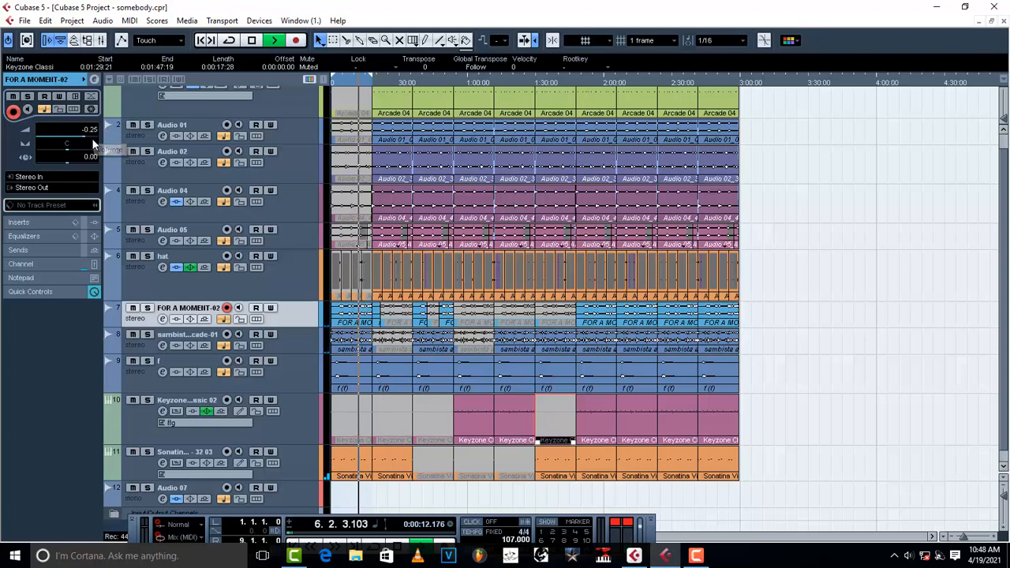
{"action": "left_click", "coordinate": [95, 79]}
{"action": "key", "text": "space"}
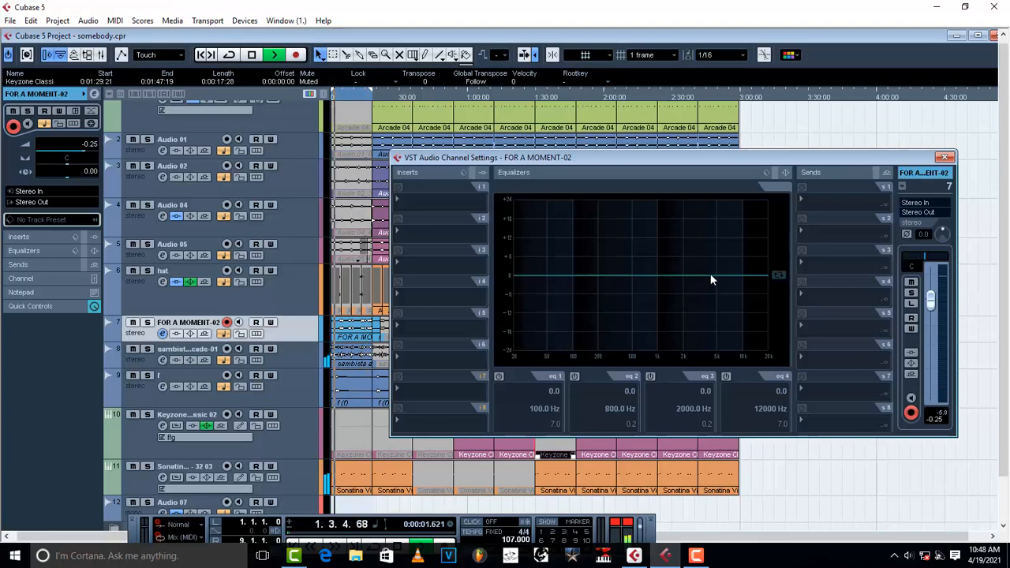
{"action": "left_click_drag", "start_coordinate": [712, 280], "coordinate": [719, 269]}
{"action": "key", "text": "space"}
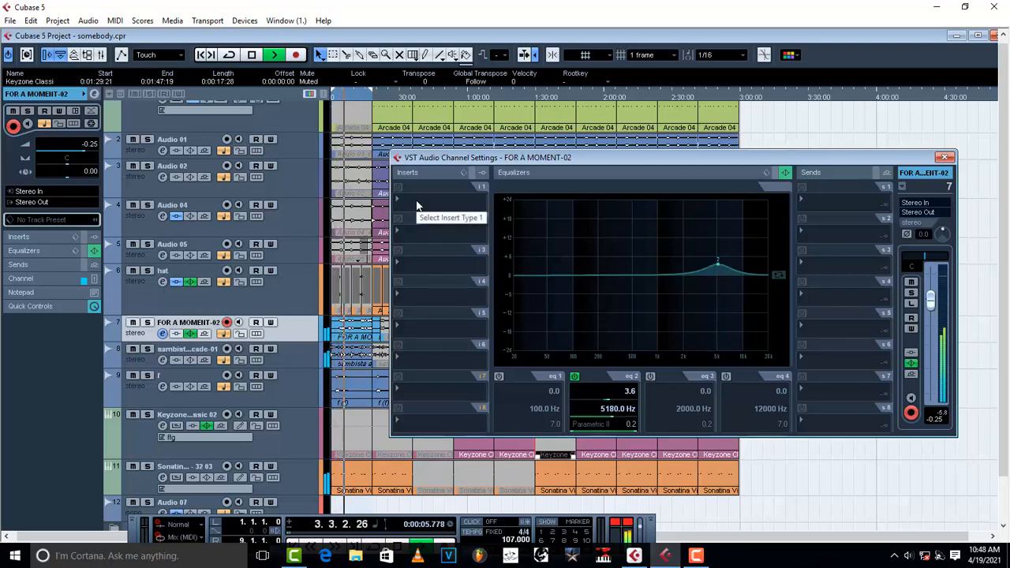
{"action": "left_click", "coordinate": [944, 157]}
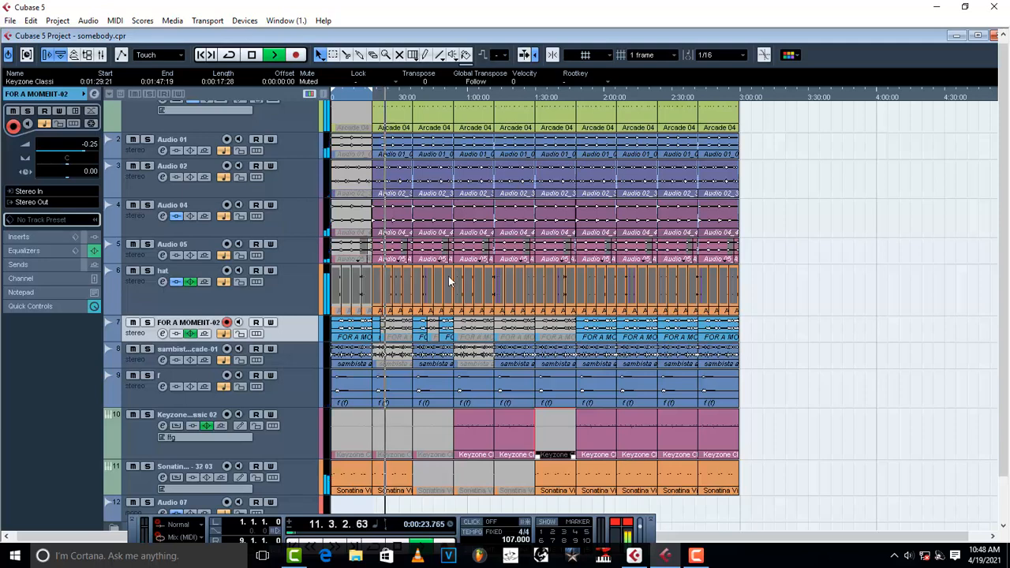
Step: Stop playback and add one instrument track with the Drums - LM-7 instrument directly below Arcade 04
{"action": "scroll", "coordinate": [880, 304], "scroll_direction": "up", "scroll_amount": 1}
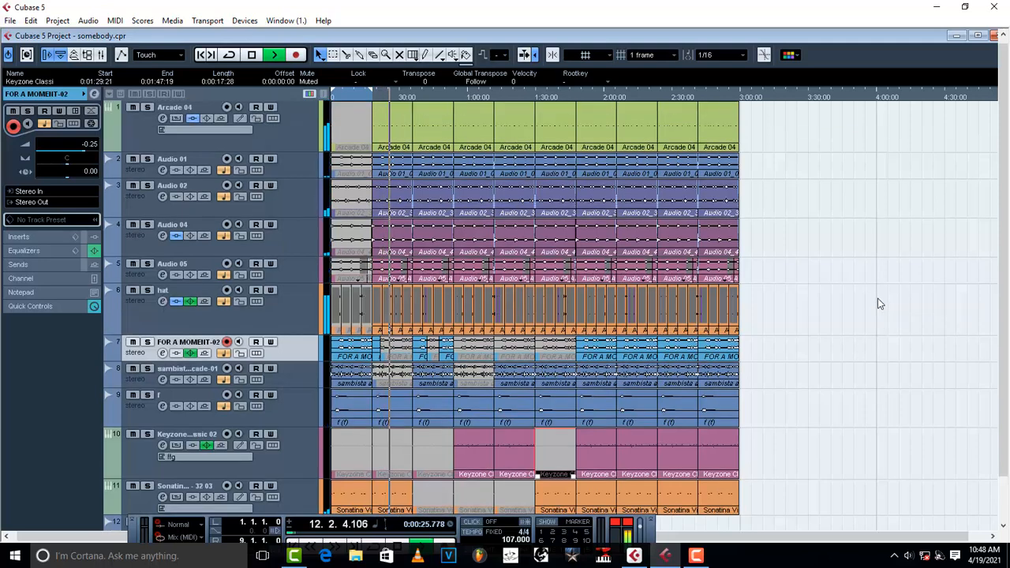
{"action": "key", "text": "space"}
{"action": "left_click", "coordinate": [141, 136]}
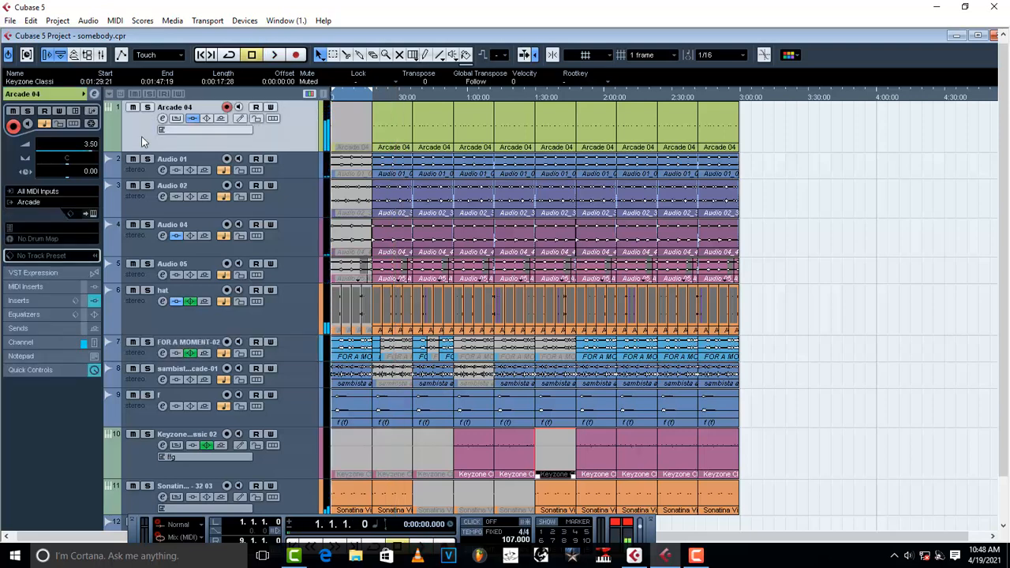
{"action": "right_click", "coordinate": [141, 136]}
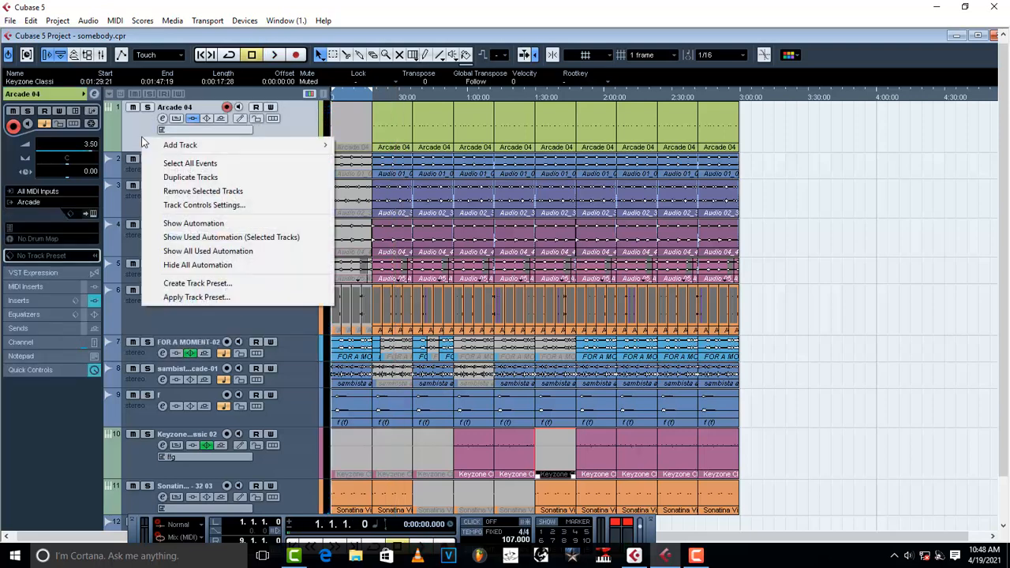
{"action": "mouse_move", "coordinate": [241, 145]}
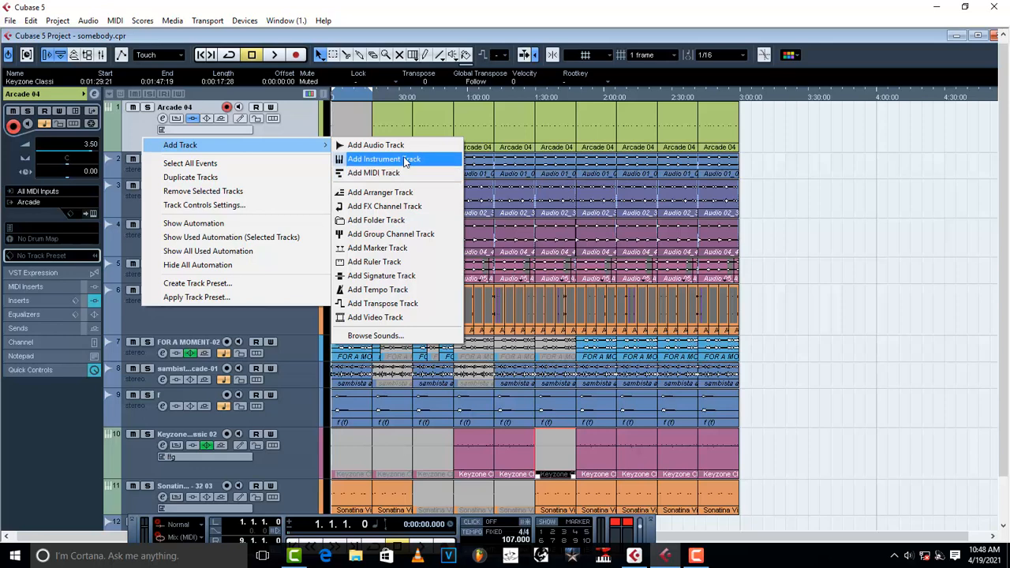
{"action": "left_click", "coordinate": [406, 161]}
{"action": "left_click", "coordinate": [497, 285]}
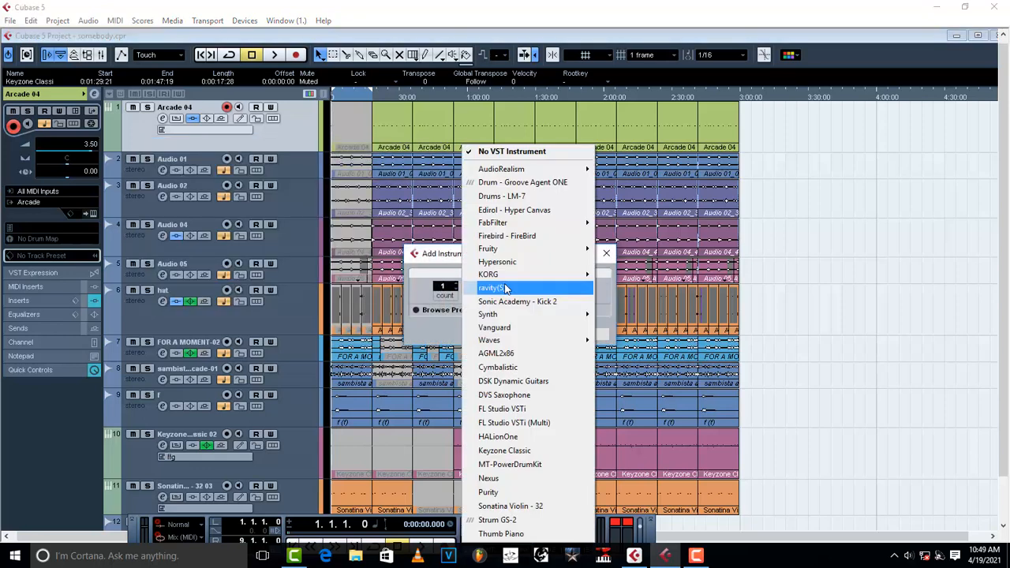
{"action": "left_click", "coordinate": [506, 196]}
{"action": "left_click", "coordinate": [529, 335]}
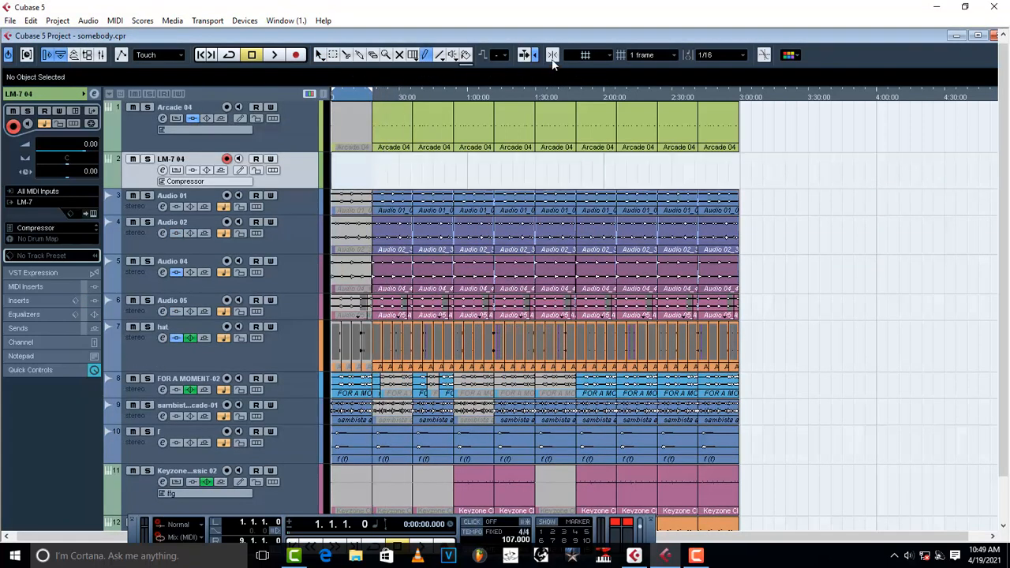
Step: Switch the time display to bars, draw an LM-7 04 part from bar 9 to bar 17 and set the playback position to bar 9
{"action": "right_click", "coordinate": [537, 85]}
{"action": "left_click", "coordinate": [552, 97]}
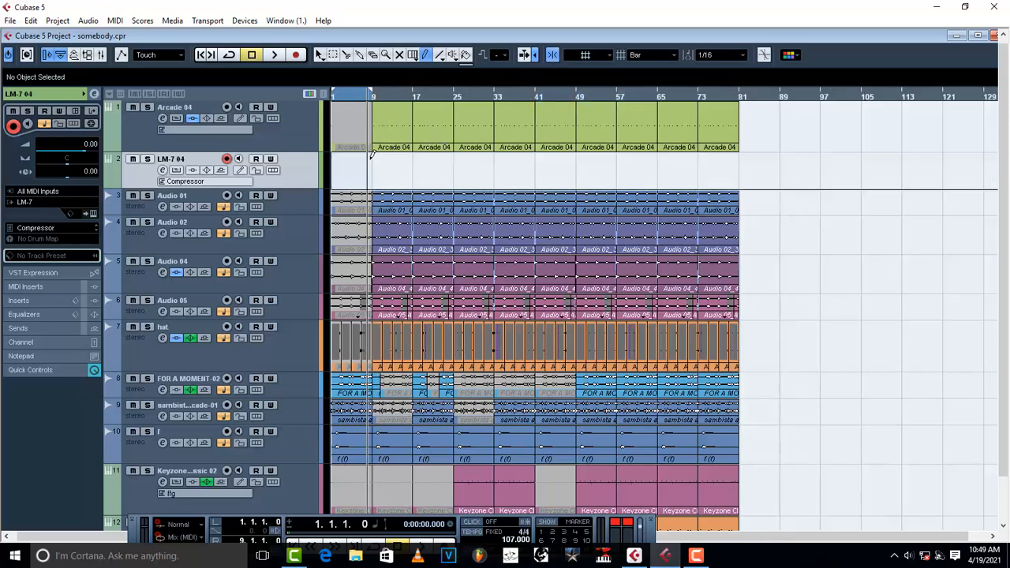
{"action": "mouse_move", "coordinate": [375, 156]}
{"action": "left_mouse_down"}
{"action": "mouse_move", "coordinate": [417, 162]}
{"action": "mouse_move", "coordinate": [413, 187]}
{"action": "left_mouse_up"}
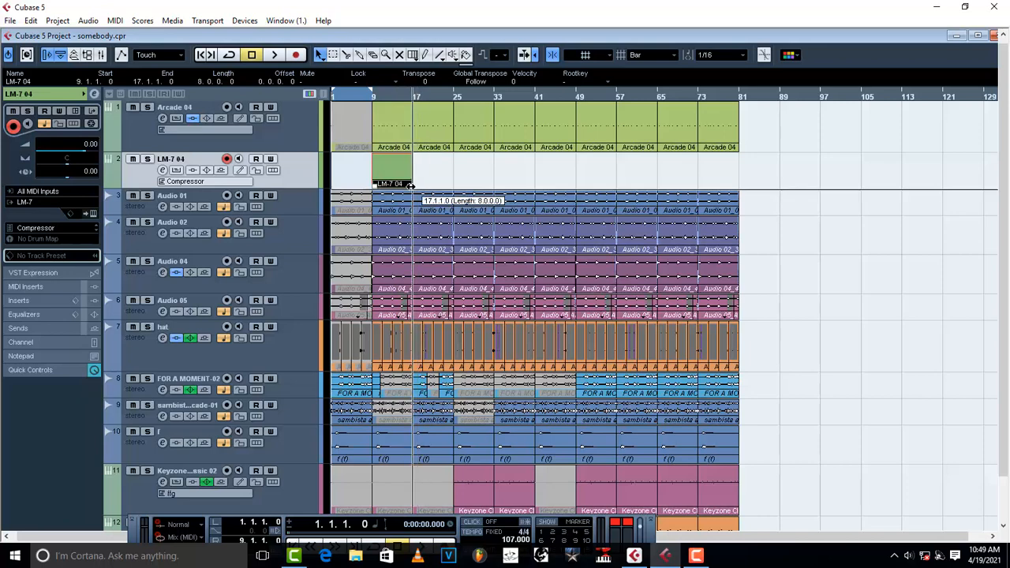
{"action": "left_click", "coordinate": [373, 97]}
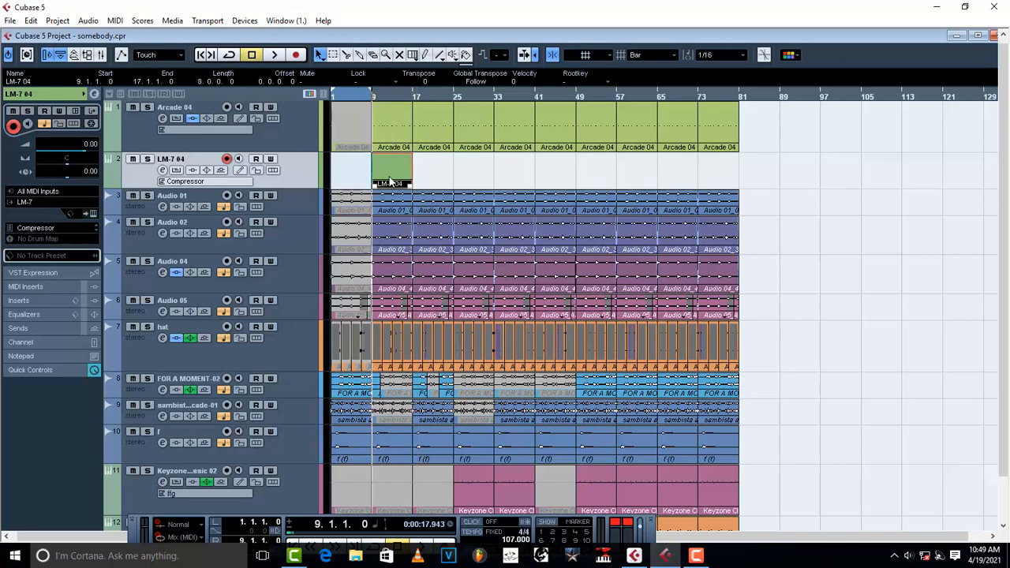
Step: Open the LM-7 04 part in a maximized Key Editor, draw a B5 note at bar 10 and move it to about 9.3
{"action": "key", "text": "Return"}
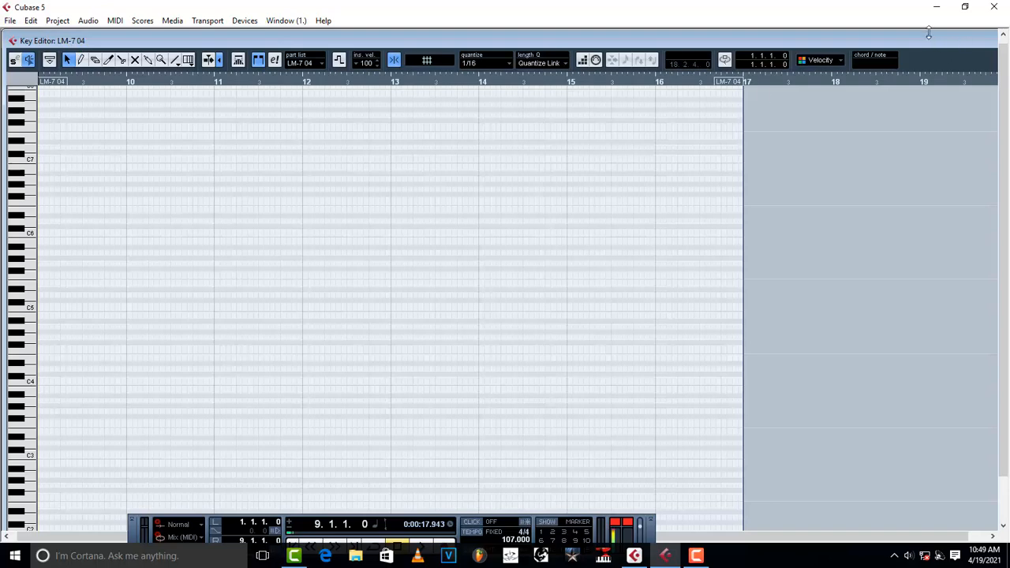
{"action": "double_click", "coordinate": [235, 37]}
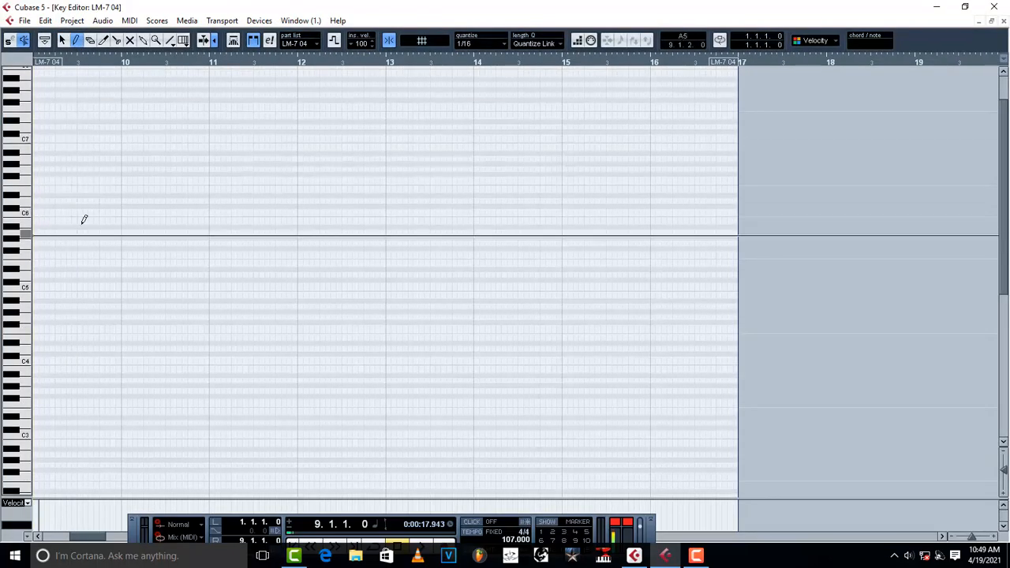
{"action": "left_click_drag", "start_coordinate": [122, 221], "coordinate": [155, 221]}
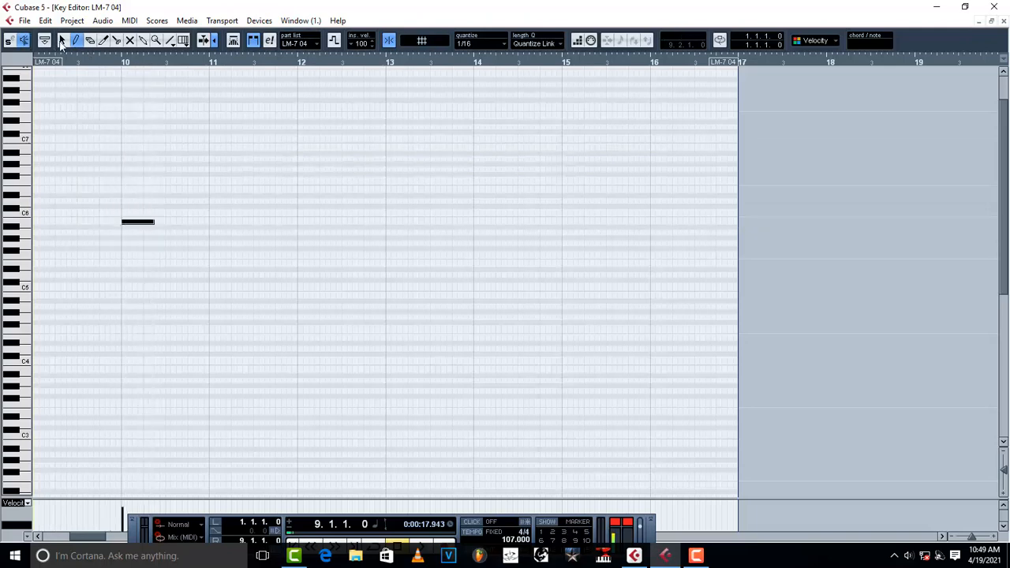
{"action": "key", "text": "space"}
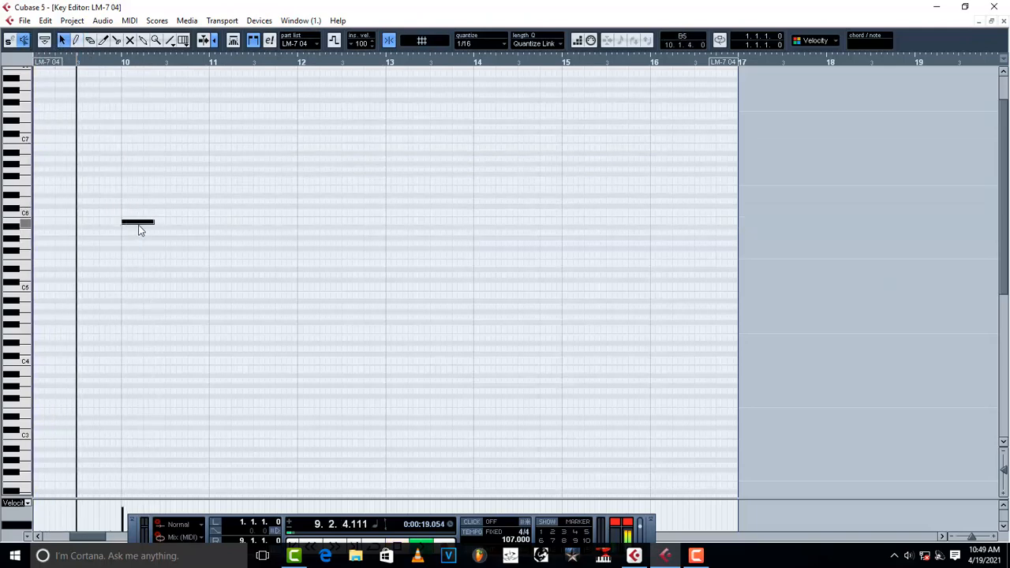
{"action": "key", "text": "space"}
{"action": "left_click_drag", "start_coordinate": [133, 227], "coordinate": [93, 229]}
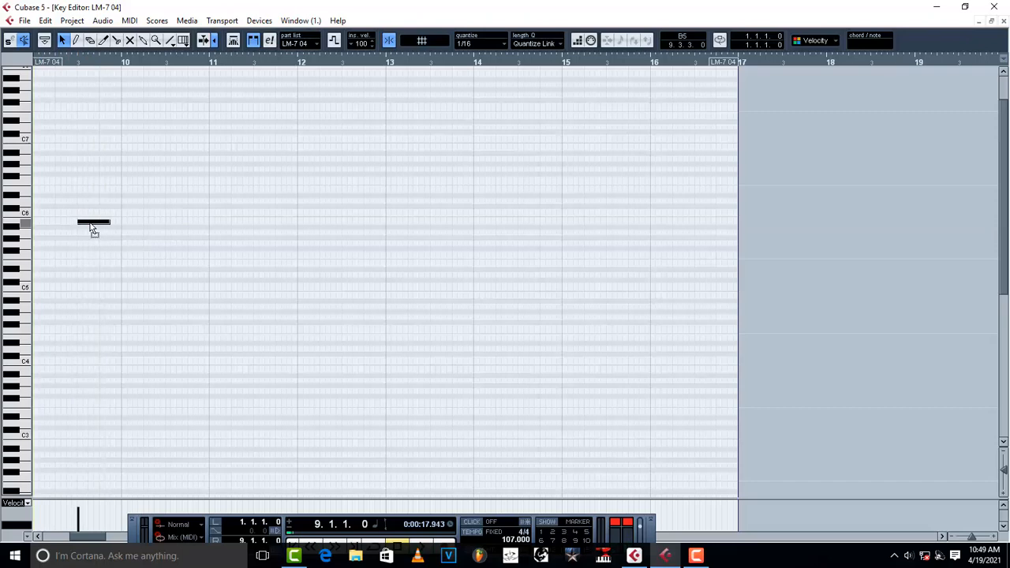
Step: Lower the LM-7 note from B5 to E1 and audition it from bar 9
{"action": "key", "text": "Down"}
{"action": "key", "text": "Down"}
{"action": "key", "text": "Down"}
{"action": "key", "text": "Down"}
{"action": "key", "text": "Down"}
{"action": "key", "text": "Down"}
{"action": "key", "text": "Down"}
{"action": "key", "text": "Down"}
{"action": "key", "text": "Down"}
{"action": "key", "text": "Down"}
{"action": "key", "text": "Down"}
{"action": "key", "text": "Down"}
{"action": "key", "text": "Down"}
{"action": "key", "text": "Down"}
{"action": "key", "text": "Down"}
{"action": "key", "text": "Down"}
{"action": "key", "text": "Down"}
{"action": "key", "text": "Down"}
{"action": "key", "text": "Down"}
{"action": "key", "text": "Down"}
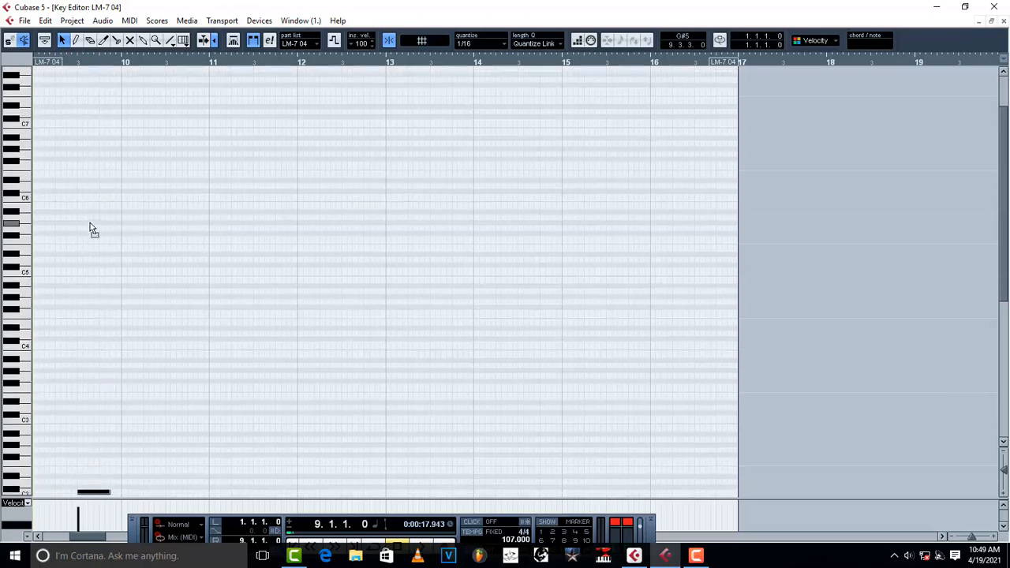
{"action": "key", "text": "Down"}
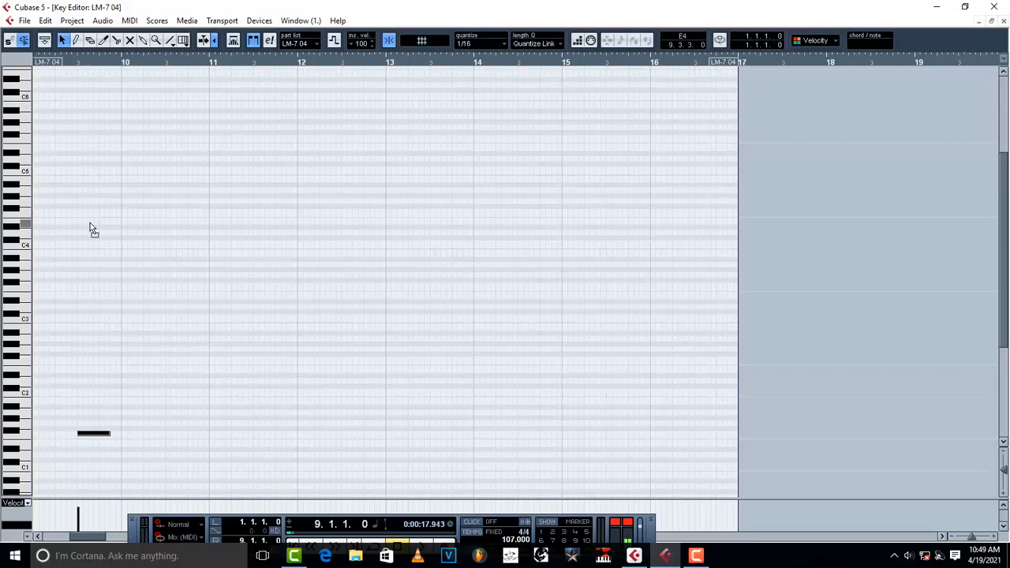
{"action": "key", "text": "space"}
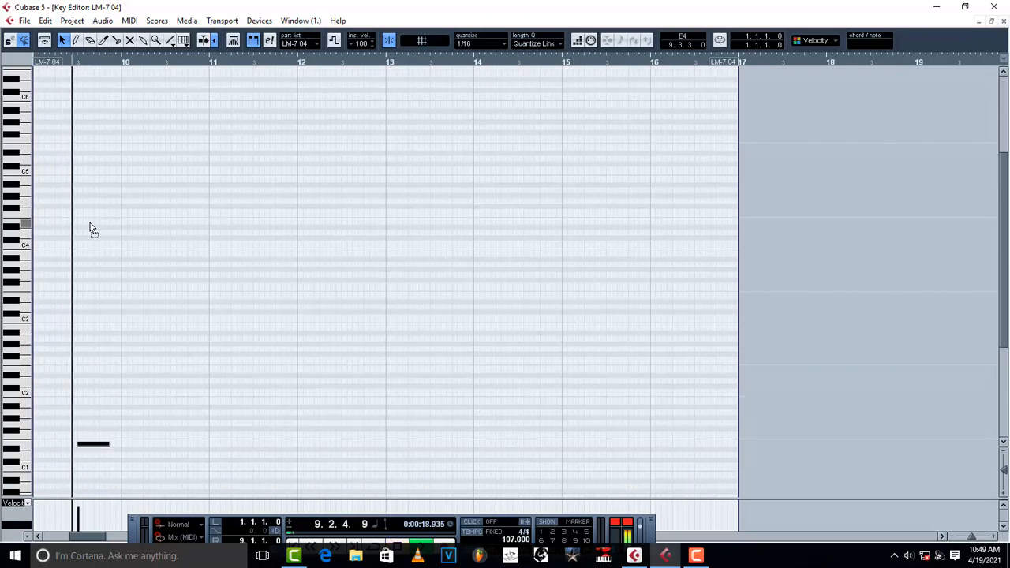
{"action": "key", "text": "space"}
{"action": "scroll", "coordinate": [170, 380], "scroll_direction": "down", "scroll_amount": 5}
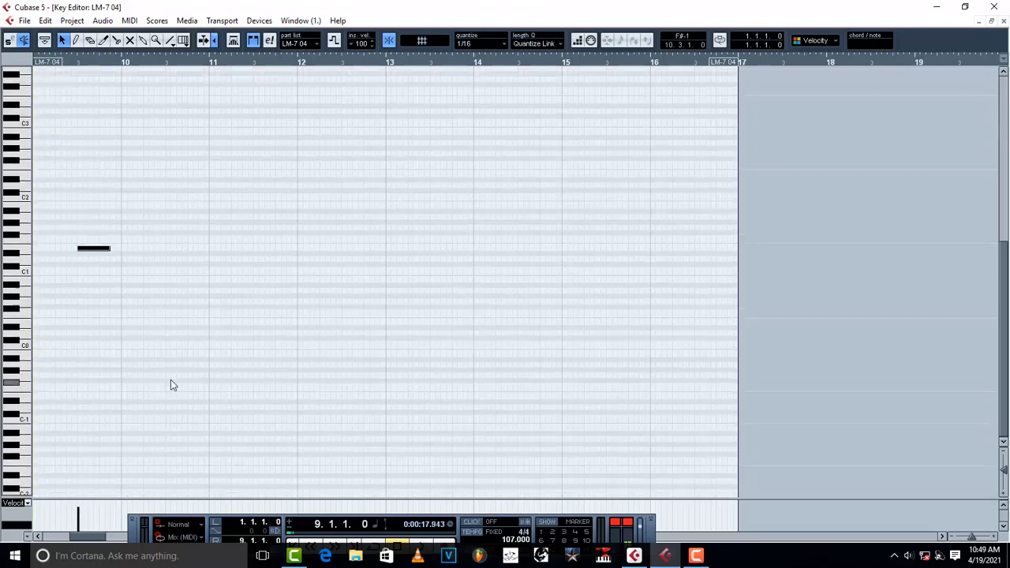
Step: Raise the LM-7 04 track volume to 6.02 in the project window, start playback and reopen the LM-7 04 part in the Key Editor
{"action": "left_click", "coordinate": [1004, 22]}
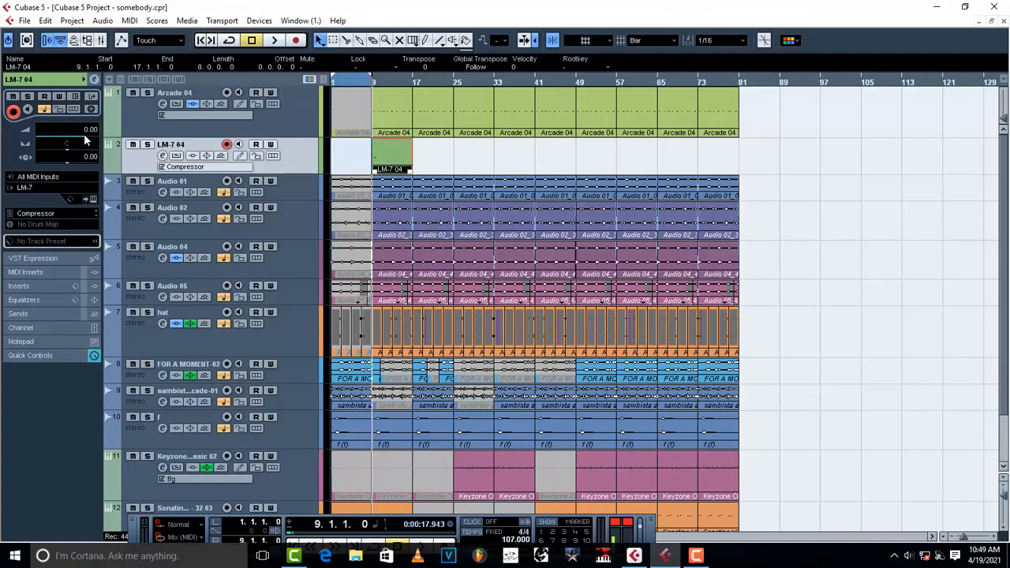
{"action": "key", "text": "space"}
{"action": "double_click", "coordinate": [389, 159]}
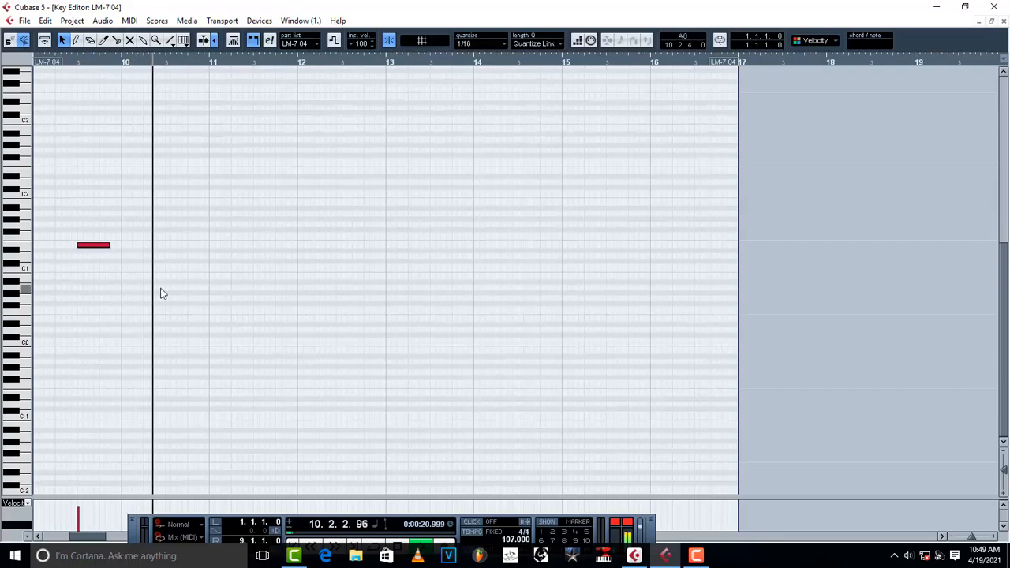
Step: Duplicate the E1 note, place the copy at 10.3 and audition the two hits from bar 9
{"action": "left_click", "coordinate": [78, 237]}
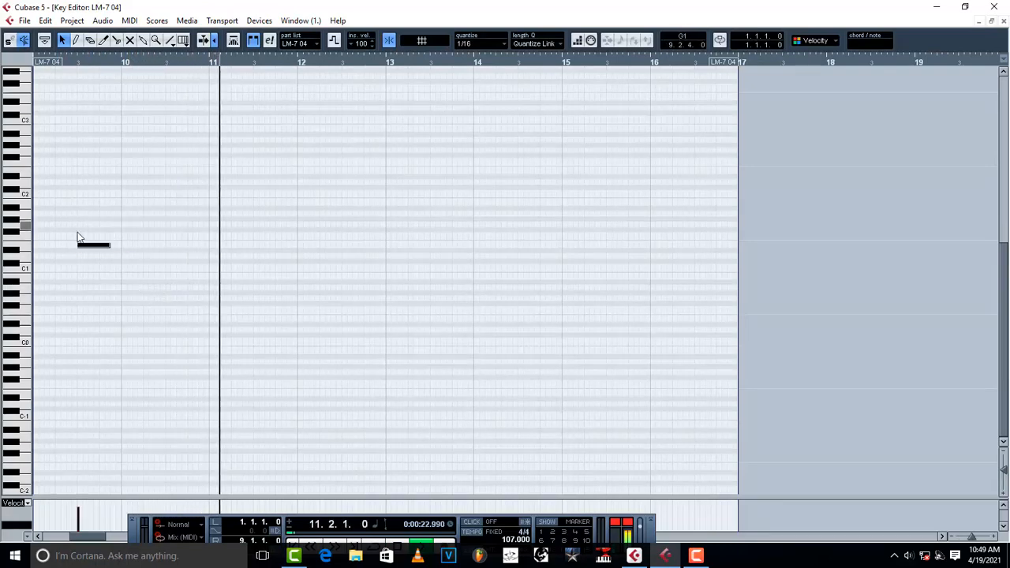
{"action": "key", "text": "ctrl+d"}
{"action": "key", "text": "space"}
{"action": "key", "text": "space"}
{"action": "left_click_drag", "start_coordinate": [123, 247], "coordinate": [238, 251]}
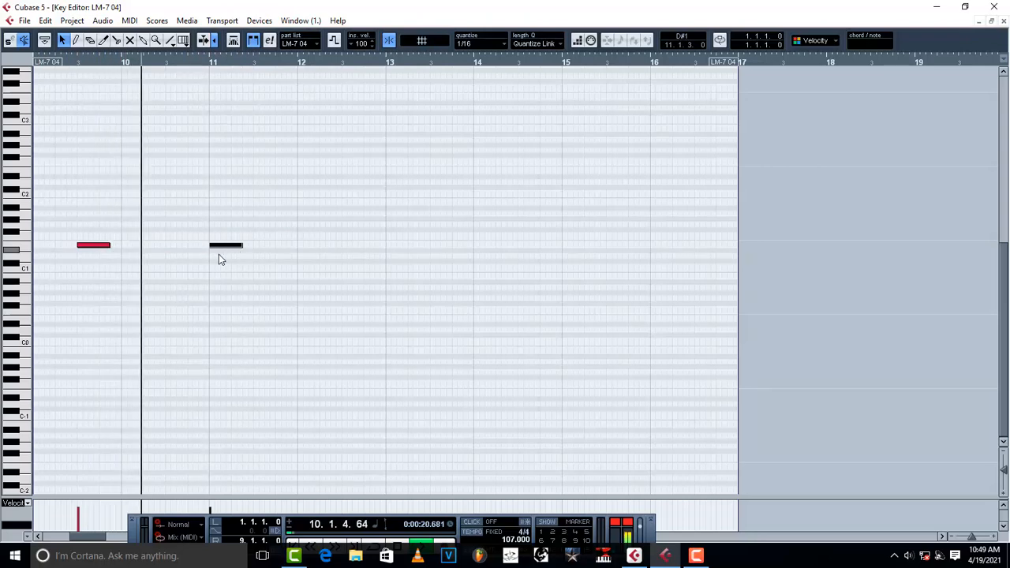
{"action": "left_click_drag", "start_coordinate": [219, 247], "coordinate": [177, 250]}
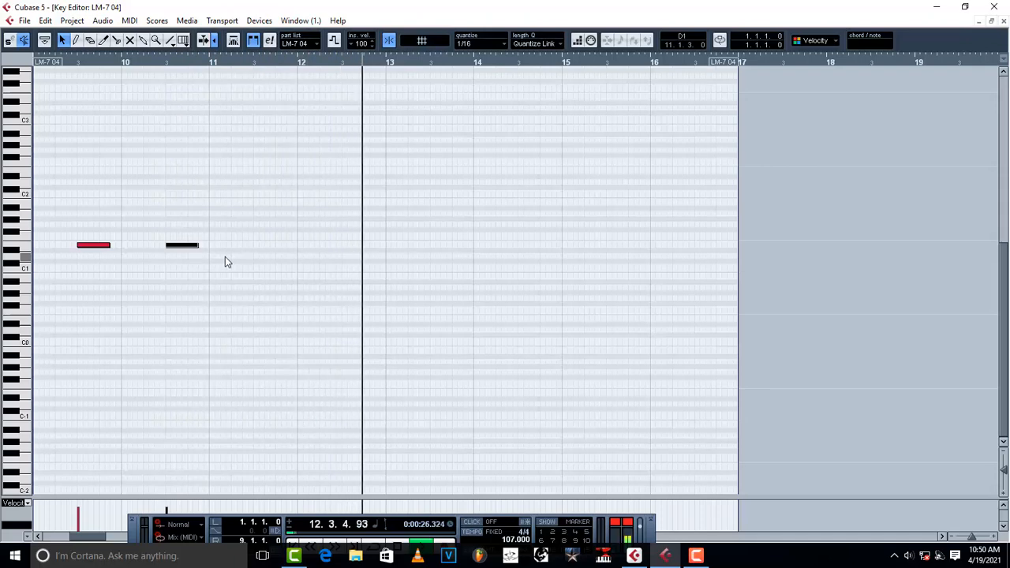
{"action": "key", "text": "space"}
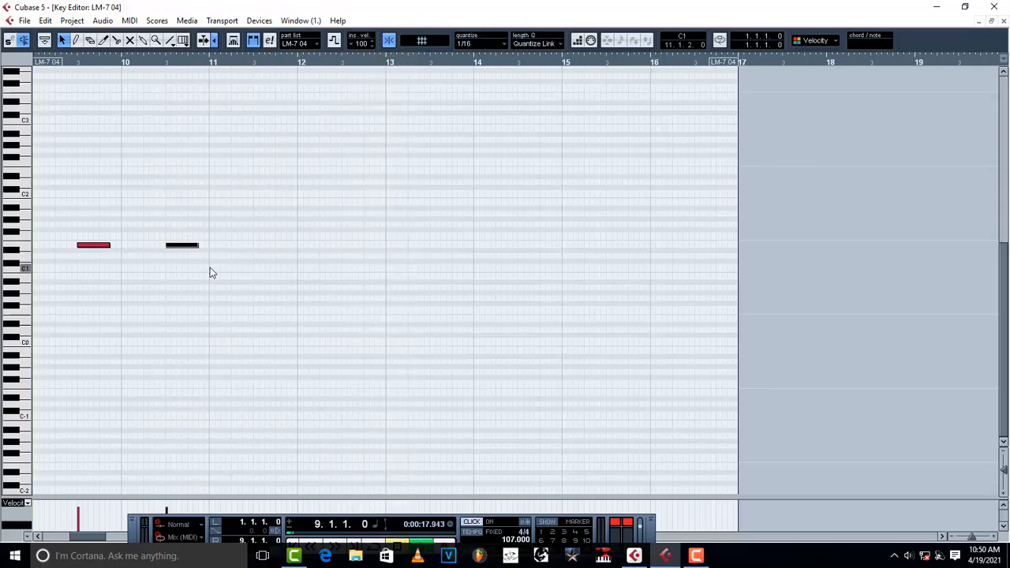
{"action": "key", "text": "space"}
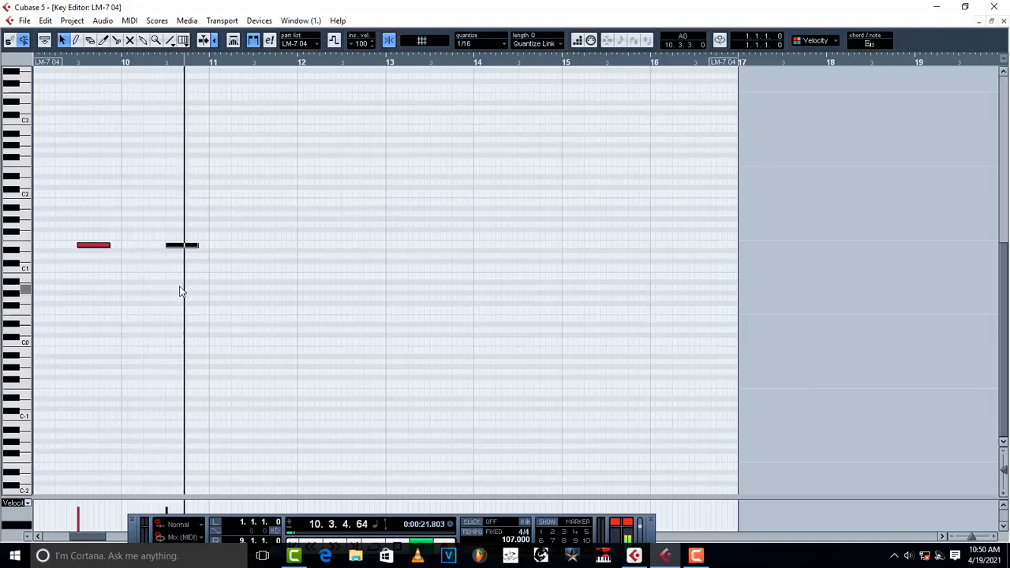
Step: Duplicate further E1 notes to 11.3 and 12.3 and audition the pattern from bar 9
{"action": "key", "text": "ctrl+d"}
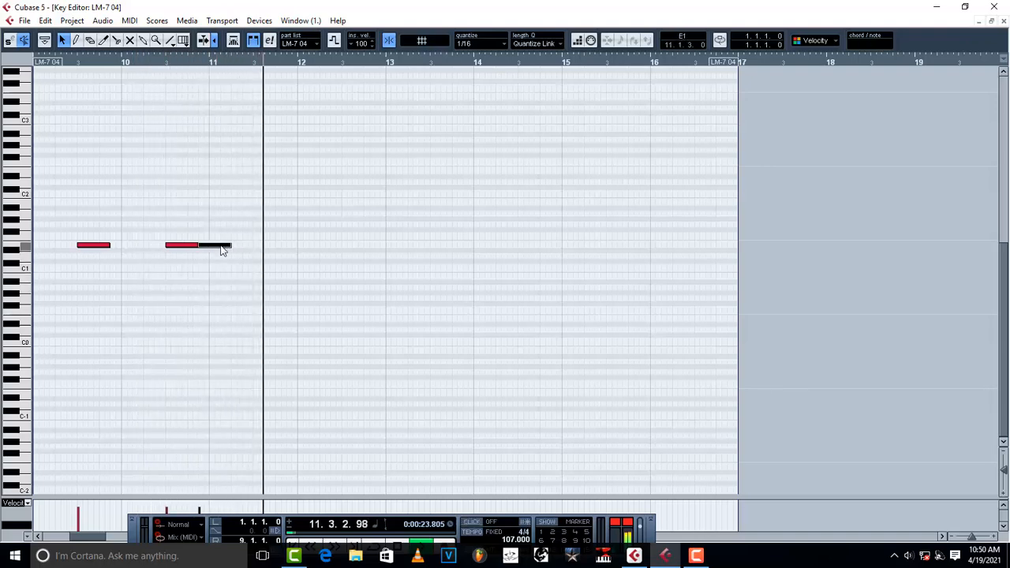
{"action": "left_click_drag", "start_coordinate": [221, 247], "coordinate": [382, 246]}
{"action": "key", "text": "space"}
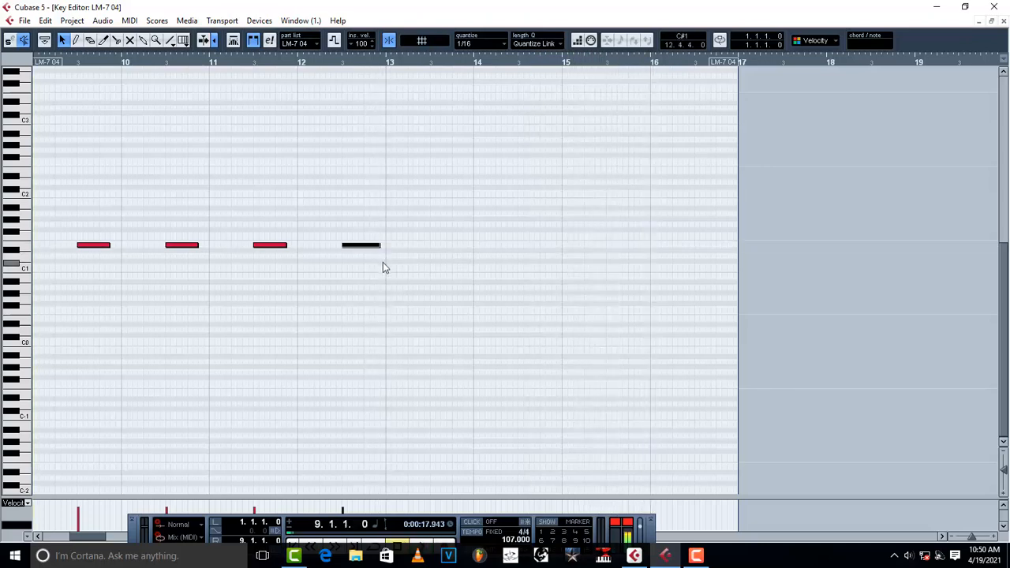
{"action": "key", "text": "space"}
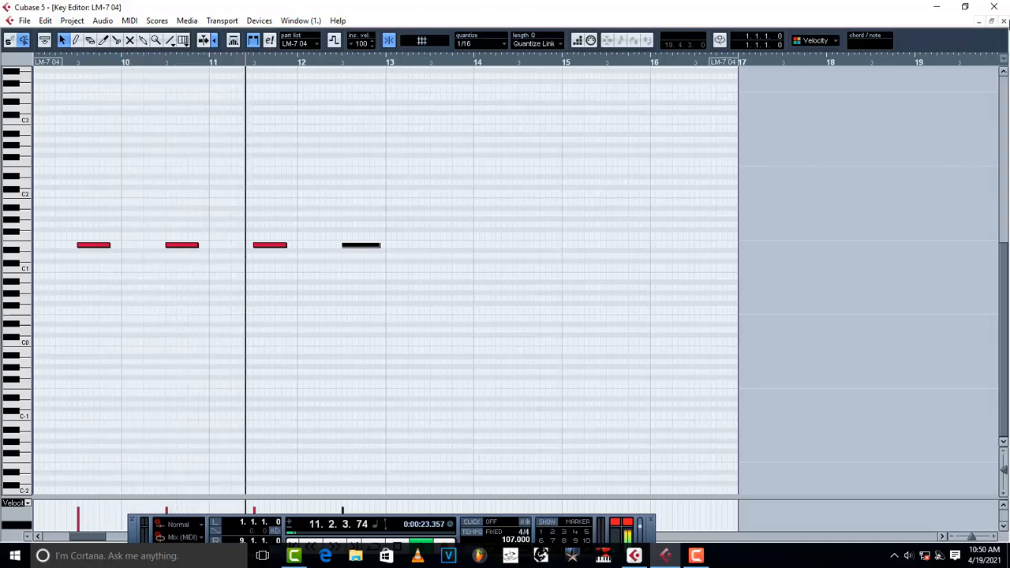
Step: Reopen the LM-7 04 part from the project window and duplicate all four E1 notes into bars 13 to 16, starting at 13.3
{"action": "left_click", "coordinate": [1005, 23]}
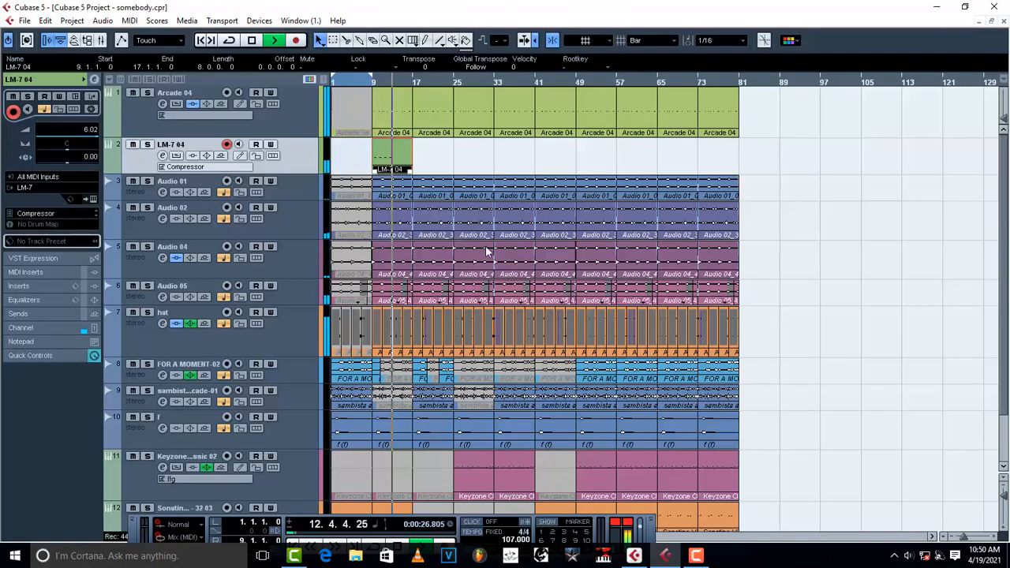
{"action": "key", "text": "space"}
{"action": "double_click", "coordinate": [401, 169]}
{"action": "key", "text": "space"}
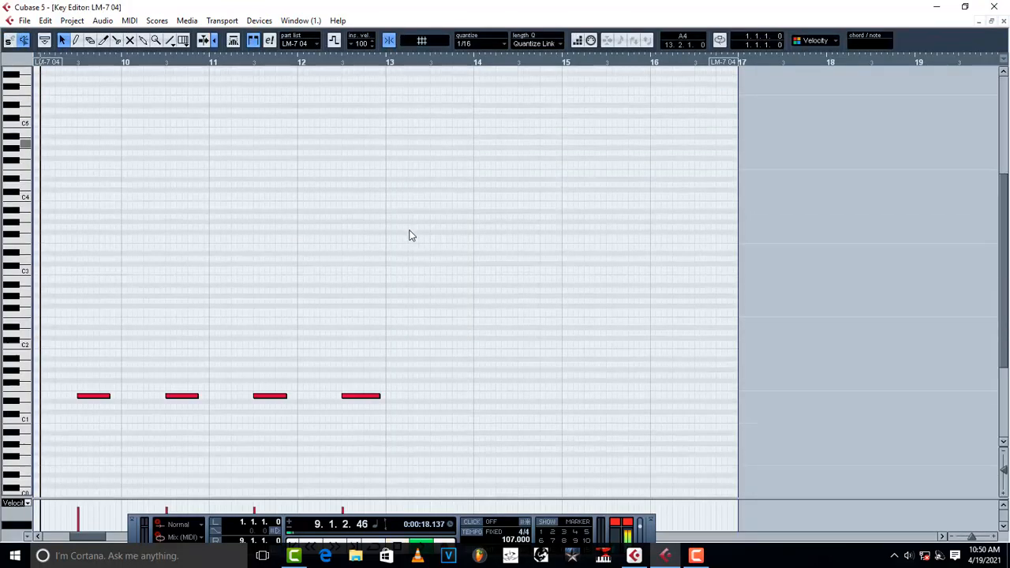
{"action": "scroll", "coordinate": [409, 235], "scroll_direction": "down", "scroll_amount": 4}
{"action": "left_click_drag", "start_coordinate": [428, 293], "coordinate": [55, 219]}
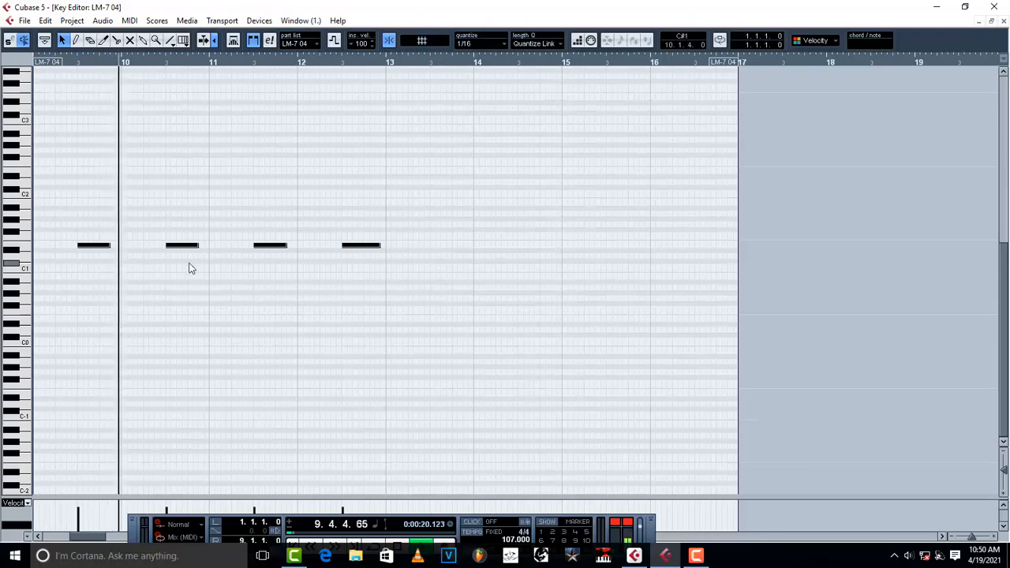
{"action": "key", "text": "ctrl+d"}
{"action": "left_click_drag", "start_coordinate": [394, 245], "coordinate": [443, 252]}
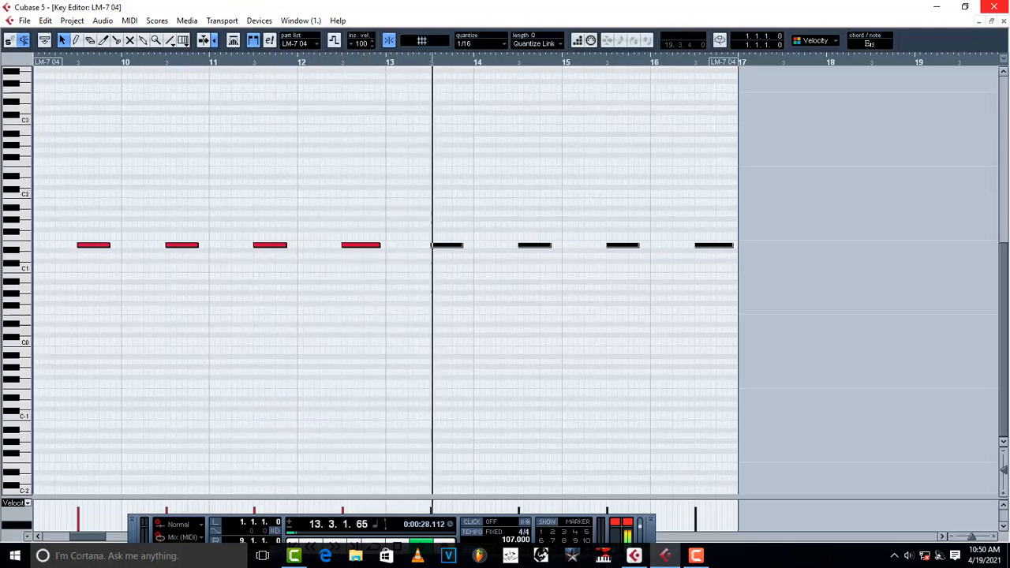
Step: Return to the project window with the locators set around the LM-7 04 part, bars 9 to 17, and stop playback
{"action": "left_click", "coordinate": [1005, 22]}
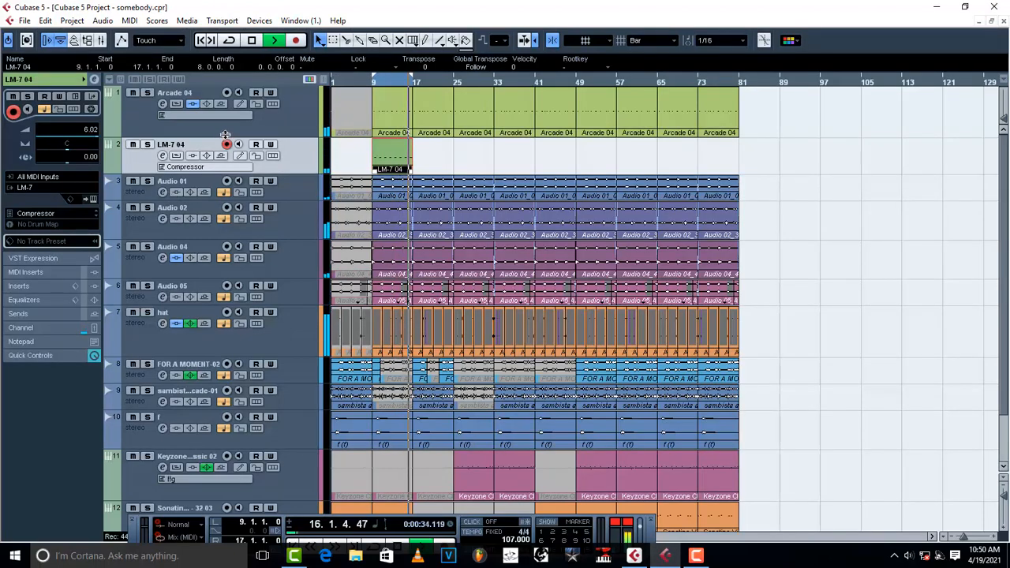
{"action": "key", "text": "space"}
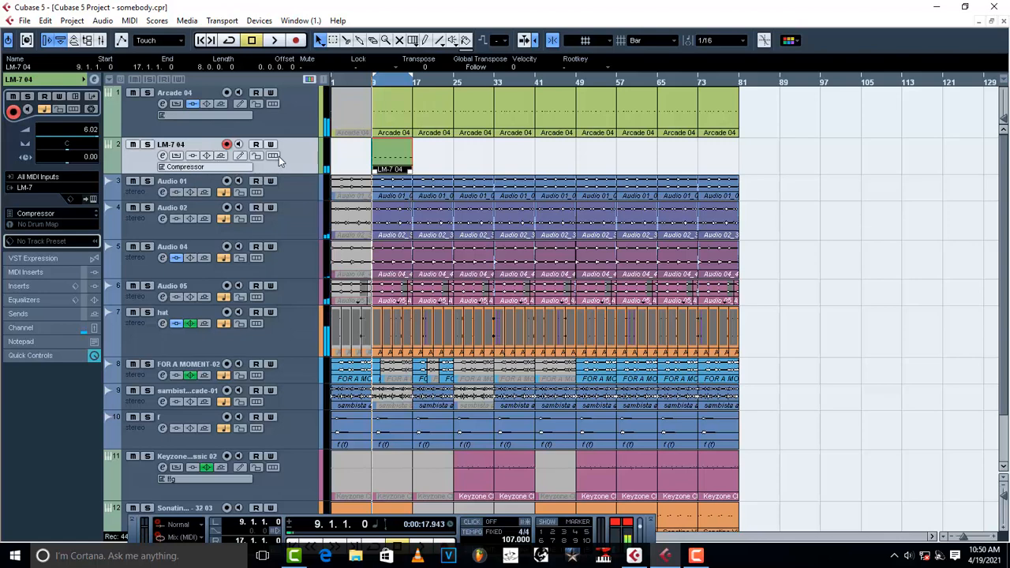
{"action": "left_click", "coordinate": [93, 200]}
{"action": "left_click", "coordinate": [93, 200]}
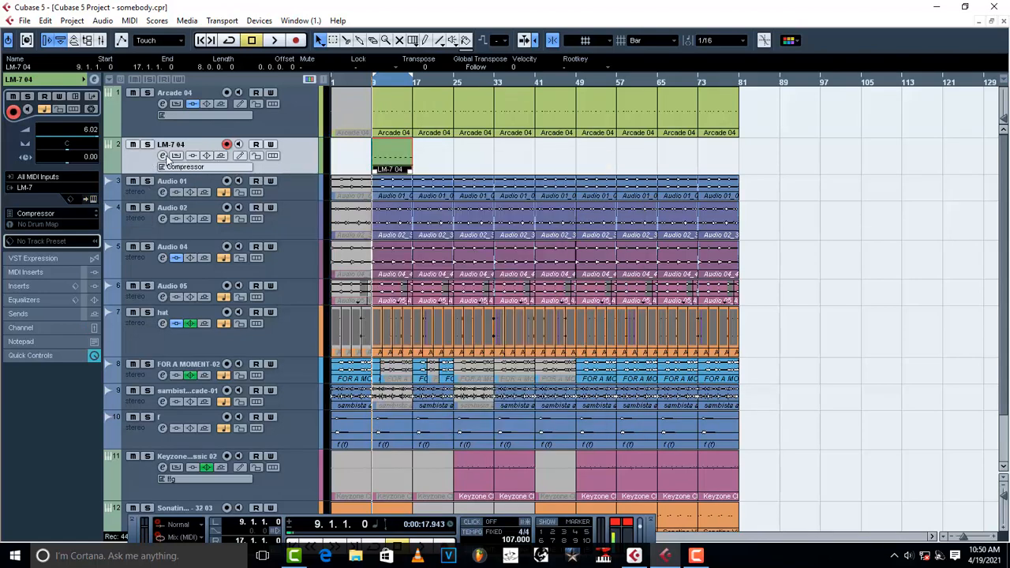
Step: Insert the Compressor dynamics effect in the first insert slot of the LM-7 04 channel
{"action": "left_click", "coordinate": [161, 155]}
{"action": "left_click", "coordinate": [439, 203]}
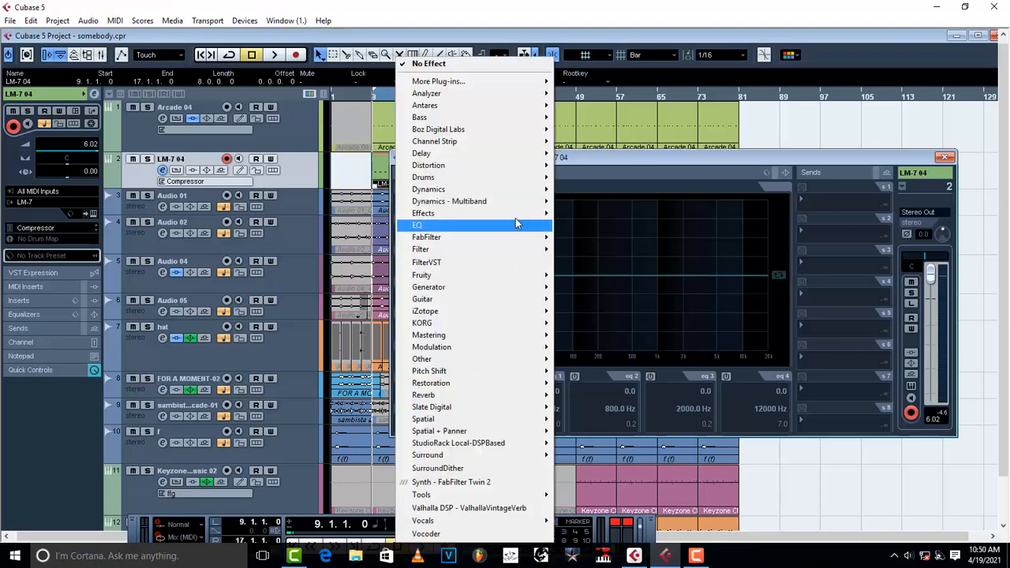
{"action": "mouse_move", "coordinate": [518, 194]}
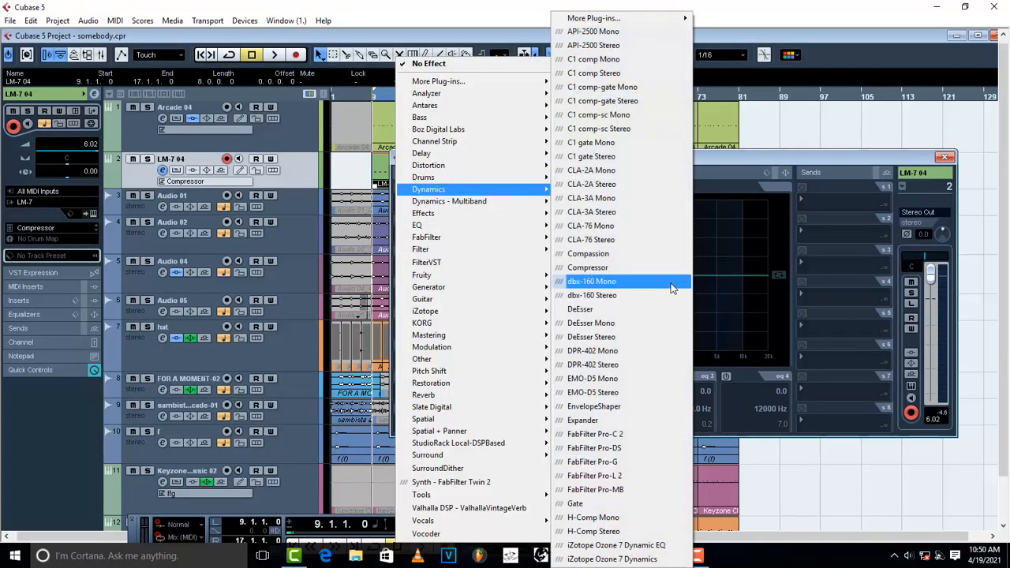
{"action": "left_click", "coordinate": [631, 272]}
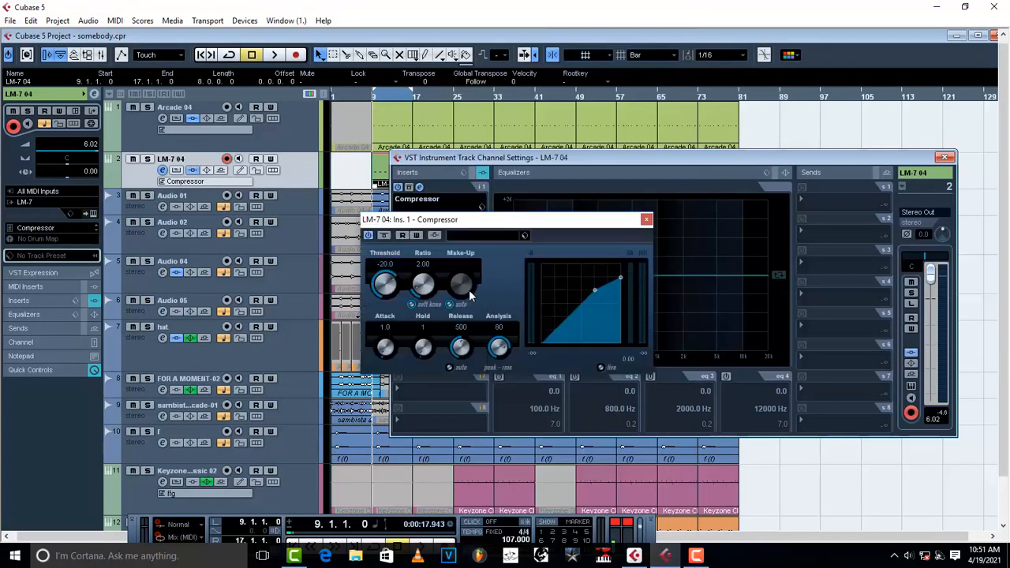
Step: Load the Pushing Snare preset in the LM-7 04 Compressor, audition it and close the preset browser
{"action": "left_click", "coordinate": [481, 235]}
{"action": "key", "text": "space"}
{"action": "scroll", "coordinate": [535, 371], "scroll_direction": "down", "scroll_amount": 2}
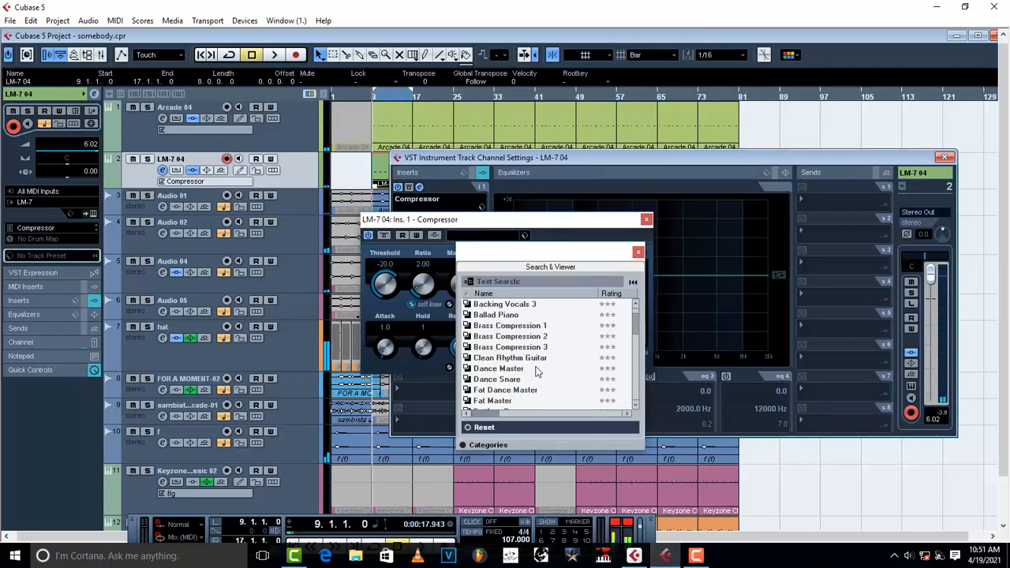
{"action": "scroll", "coordinate": [535, 372], "scroll_direction": "down", "scroll_amount": 2}
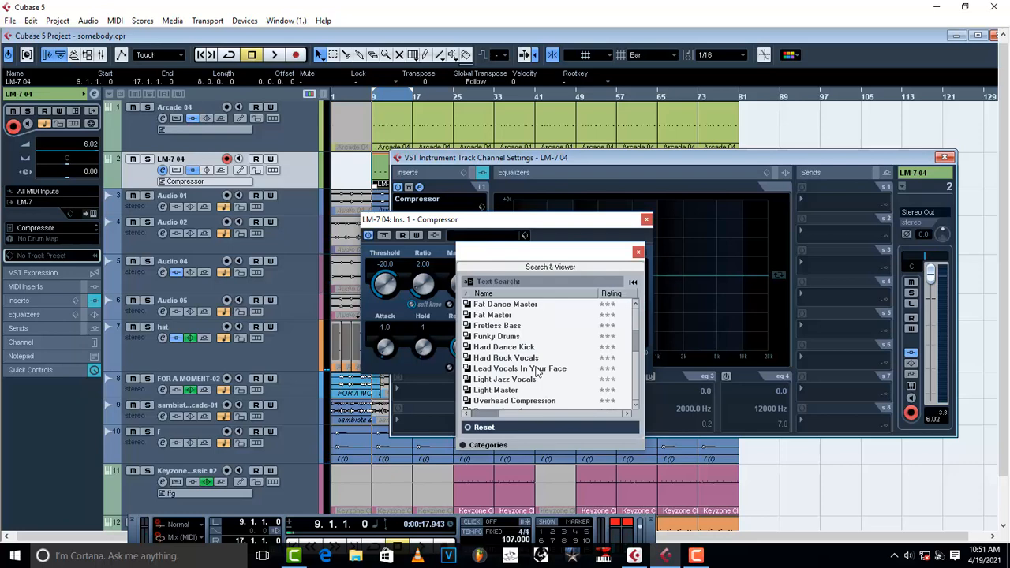
{"action": "scroll", "coordinate": [537, 372], "scroll_direction": "down", "scroll_amount": 1}
{"action": "scroll", "coordinate": [536, 371], "scroll_direction": "down", "scroll_amount": 6}
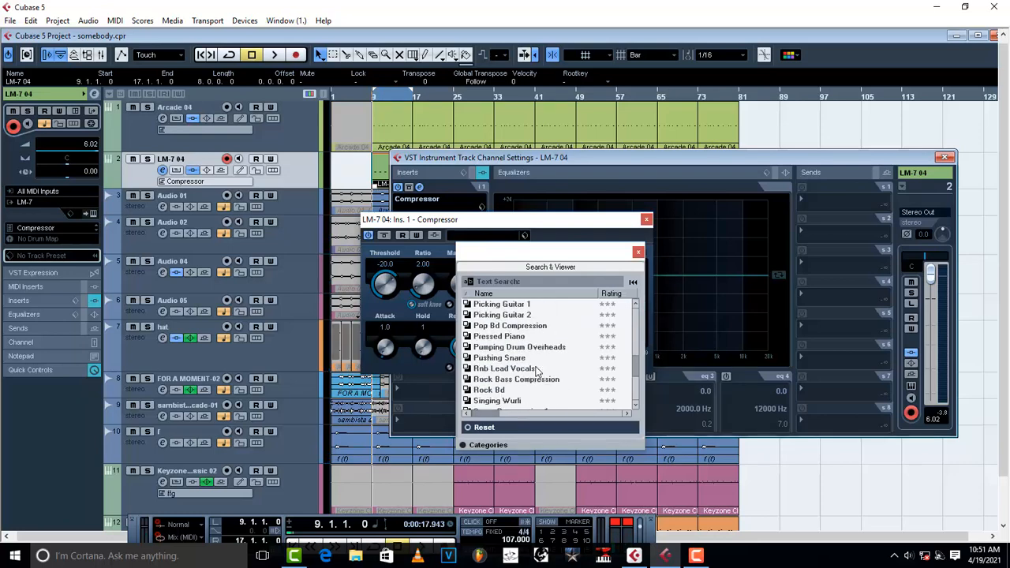
{"action": "left_click", "coordinate": [514, 338]}
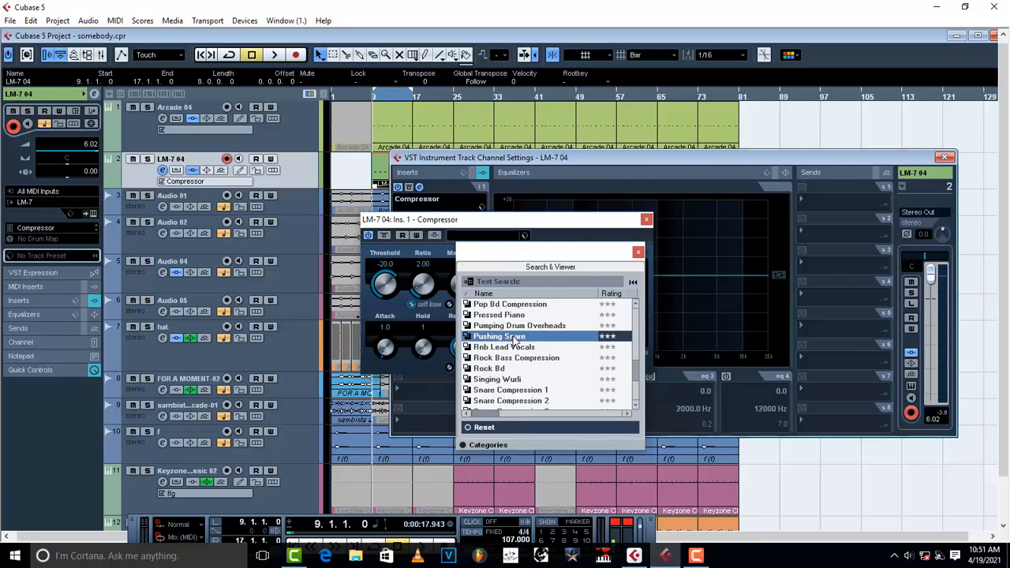
{"action": "key", "text": "space"}
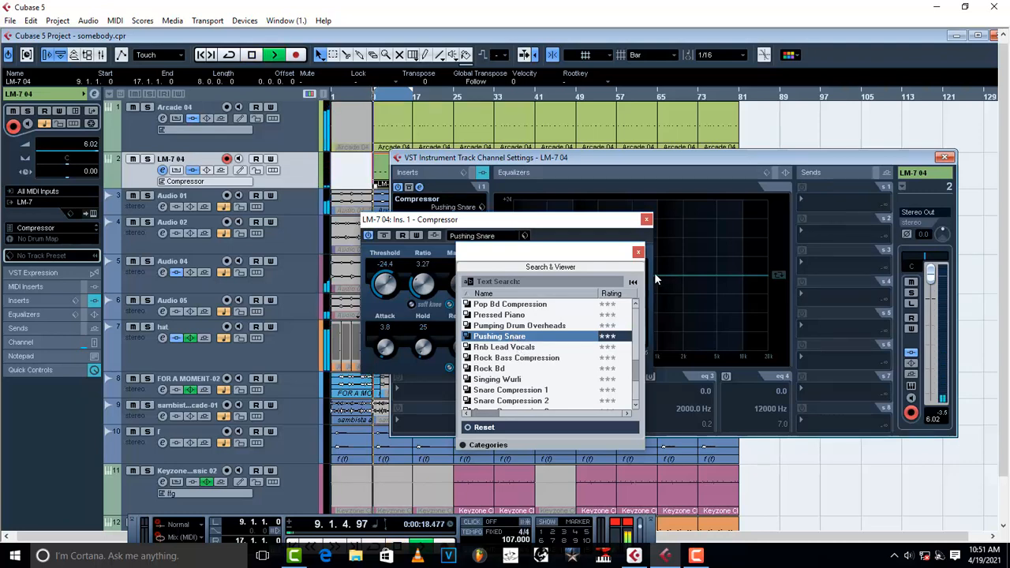
{"action": "key", "text": "space"}
{"action": "left_click", "coordinate": [638, 252]}
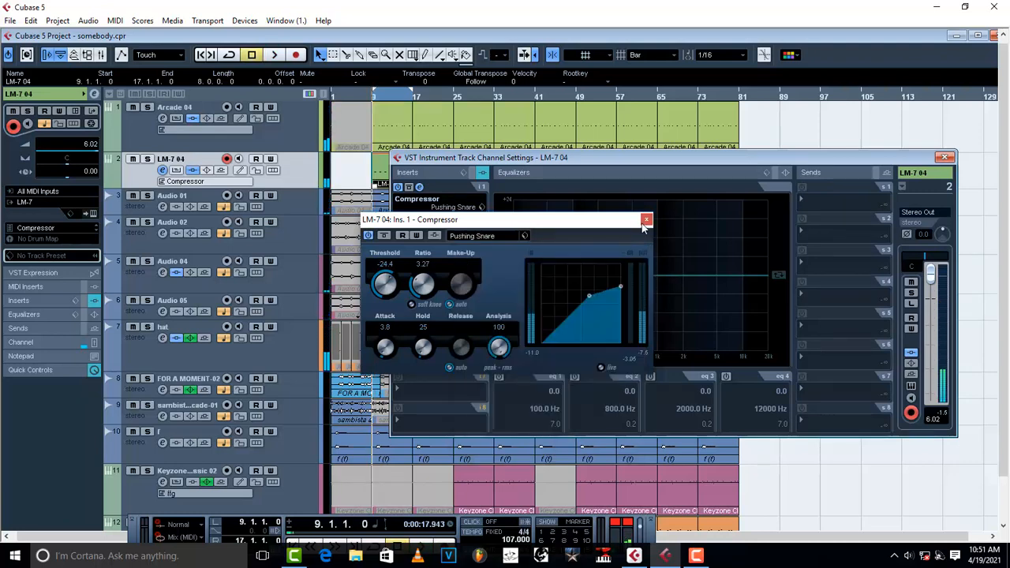
Step: Close the Compressor, switch off EQ band 2 on the LM-7 04 channel and close its channel settings
{"action": "double_click", "coordinate": [646, 221]}
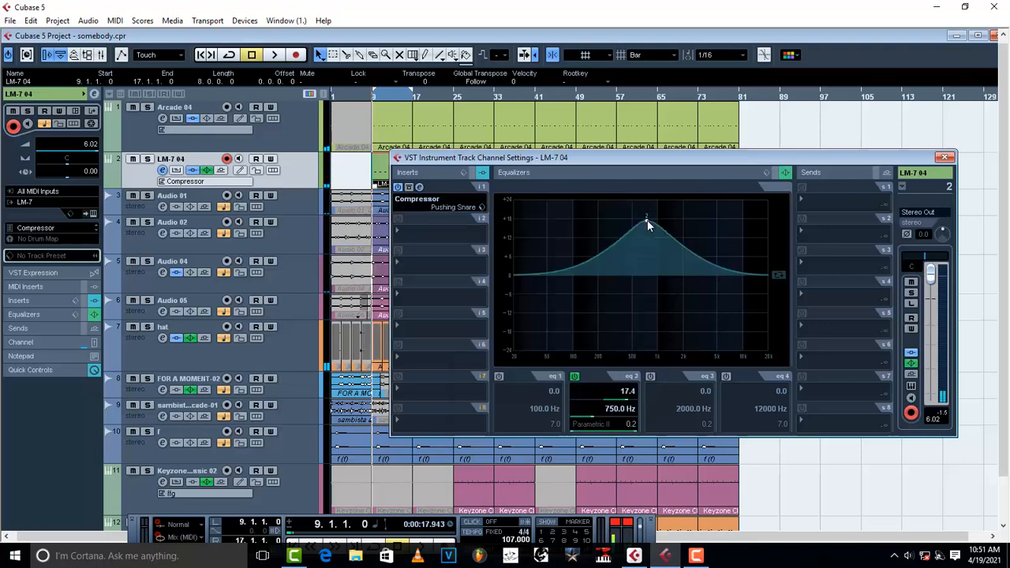
{"action": "left_click", "coordinate": [575, 377]}
{"action": "left_click", "coordinate": [945, 158]}
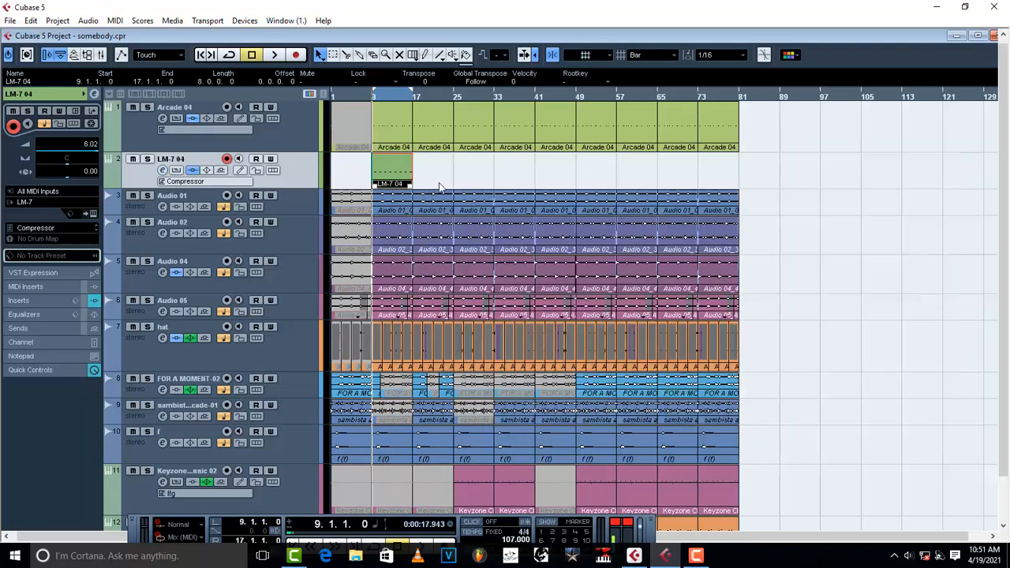
Step: View the LM-7 04 part in a maximized Key Editor, return to the project window and audition the compressed drum from bar 9
{"action": "double_click", "coordinate": [396, 170]}
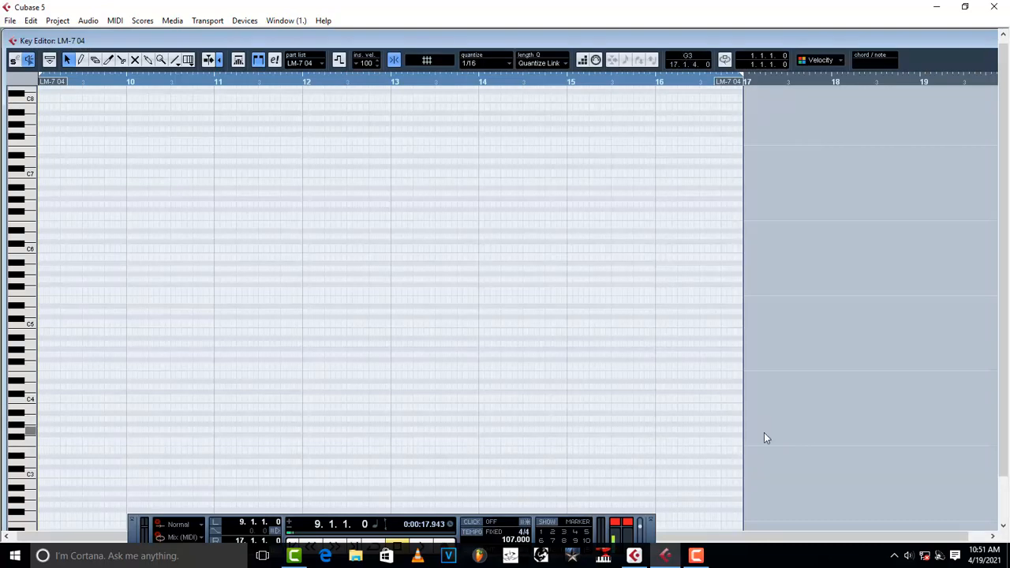
{"action": "double_click", "coordinate": [808, 40]}
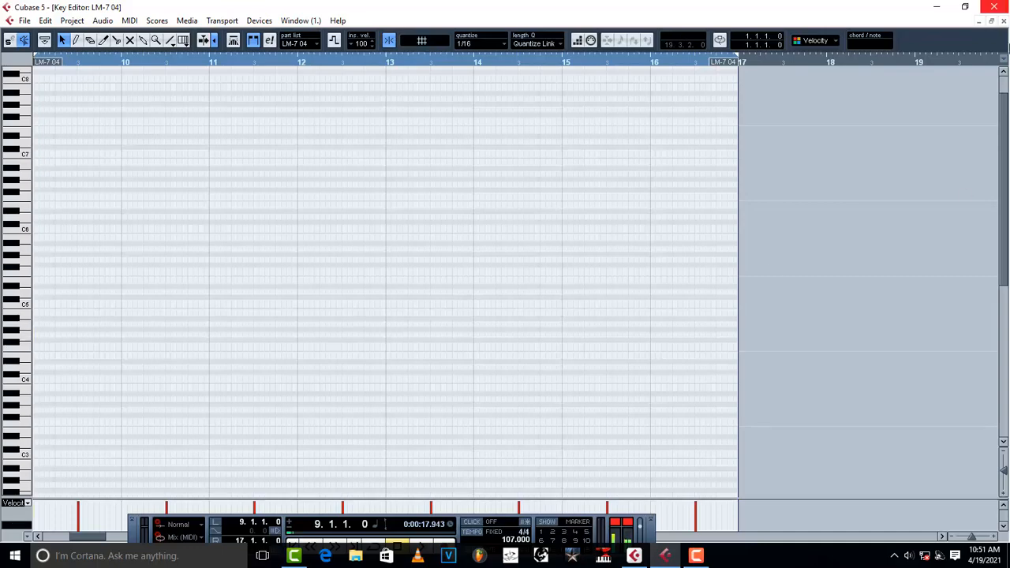
{"action": "left_click", "coordinate": [1003, 21]}
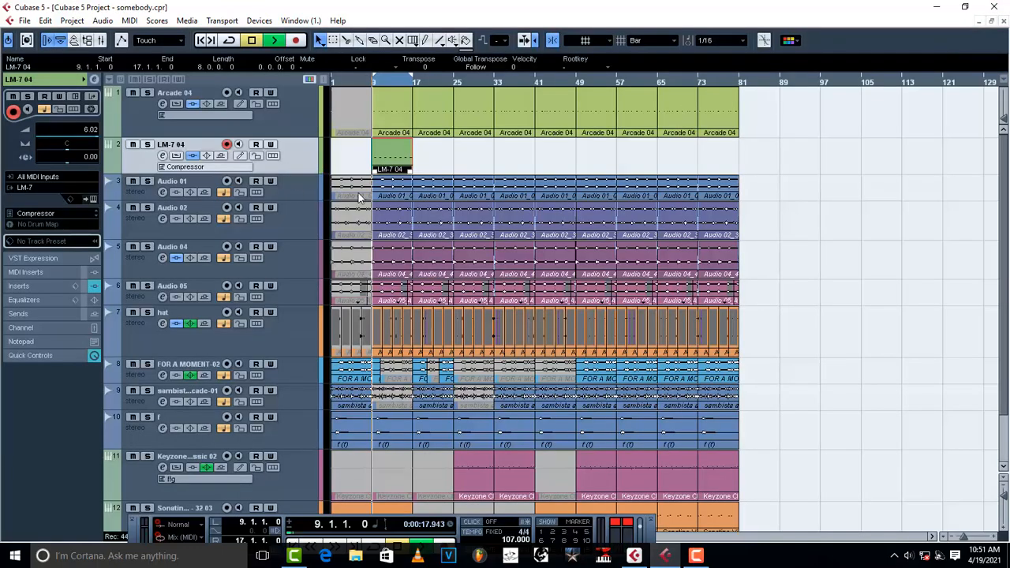
{"action": "key", "text": "space"}
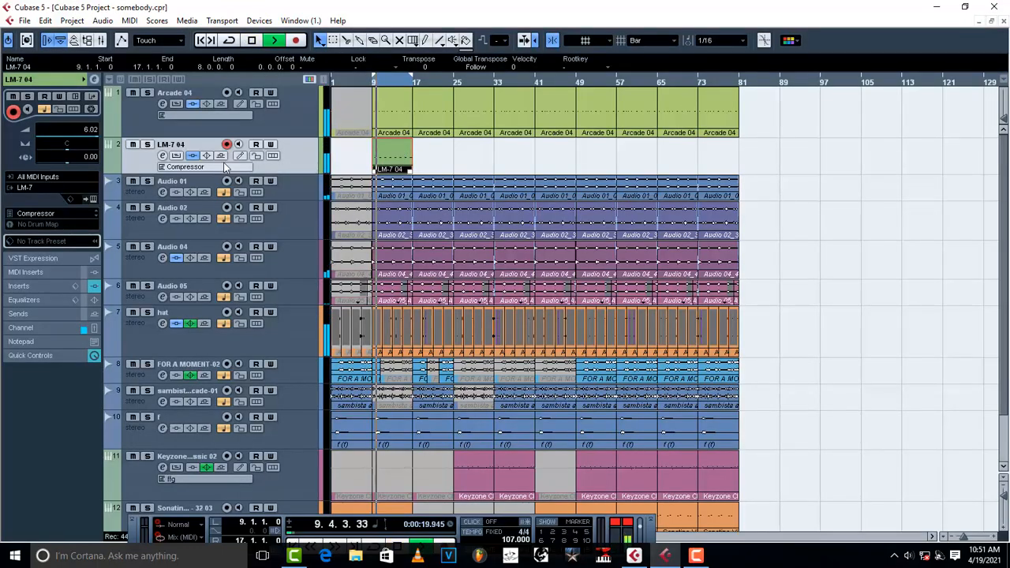
{"action": "key", "text": "space"}
Step: Reopen the LM-7 04 channel's Compressor, raise its Make-Up gain to 23.4 and start playback from bar 9
{"action": "left_click", "coordinate": [162, 156]}
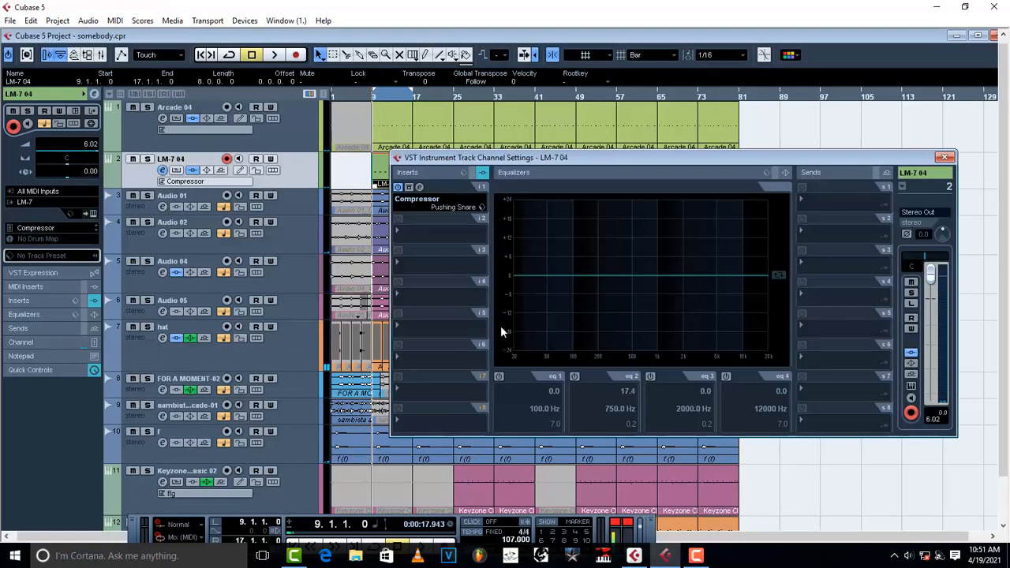
{"action": "left_click", "coordinate": [419, 188]}
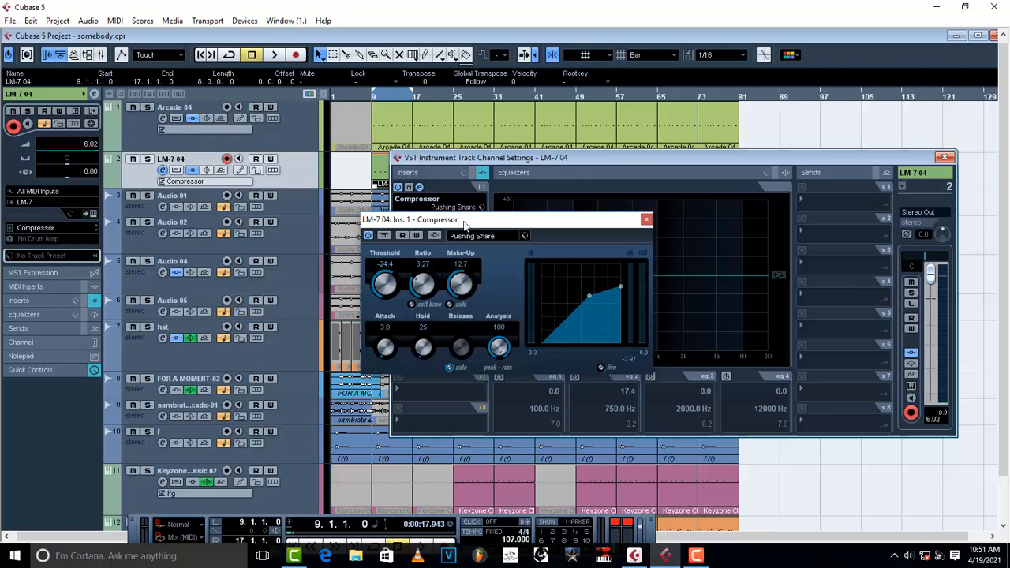
{"action": "left_click_drag", "start_coordinate": [466, 213], "coordinate": [470, 182]}
{"action": "key", "text": "space"}
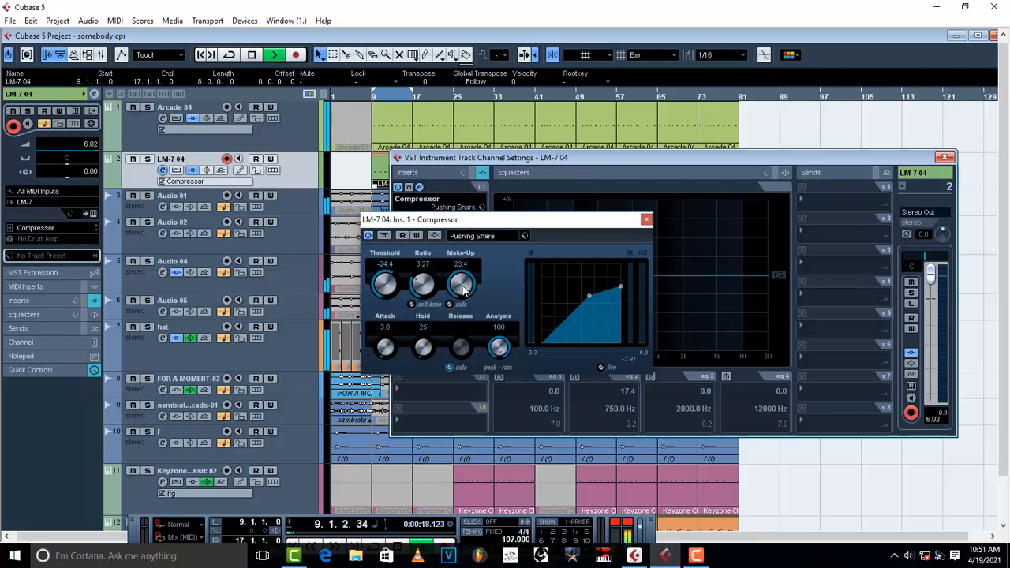
Step: Set the LM-7 04 Compressor's Make-Up gain to 17.4 and Threshold to -39.7 while auditioning from bar 9
{"action": "left_click_drag", "start_coordinate": [462, 294], "coordinate": [446, 316]}
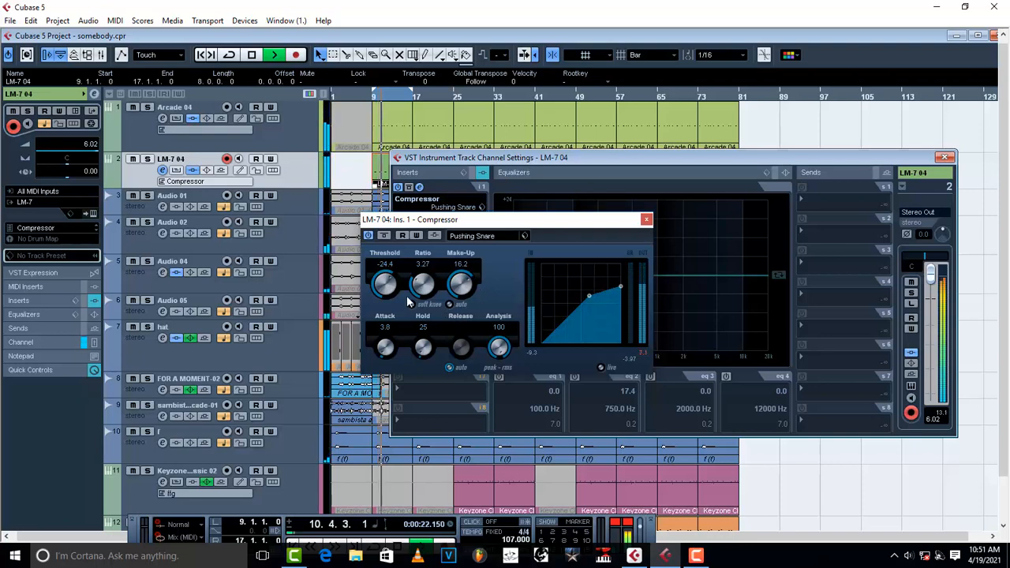
{"action": "left_click_drag", "start_coordinate": [458, 288], "coordinate": [458, 283]}
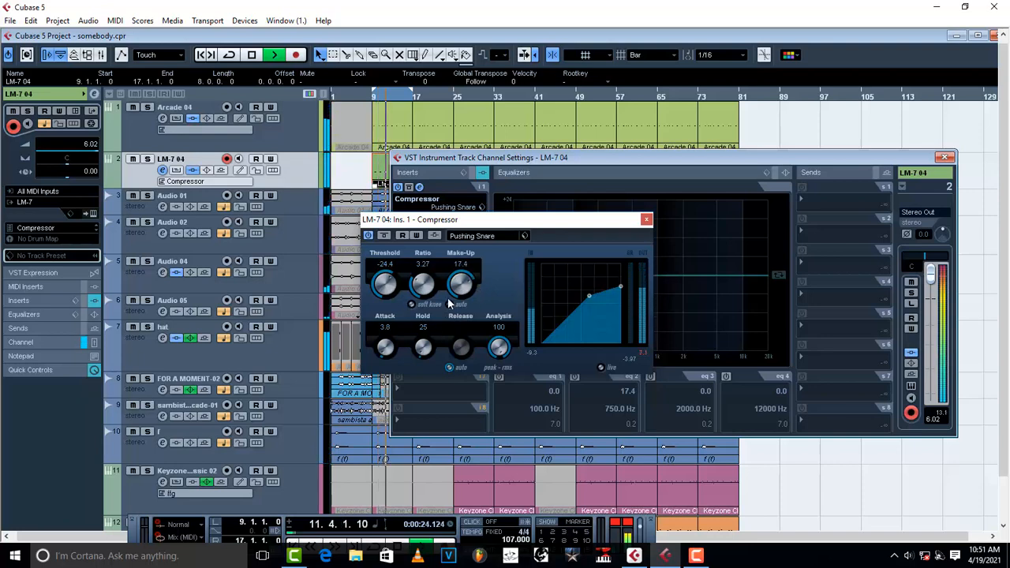
{"action": "key", "text": "space"}
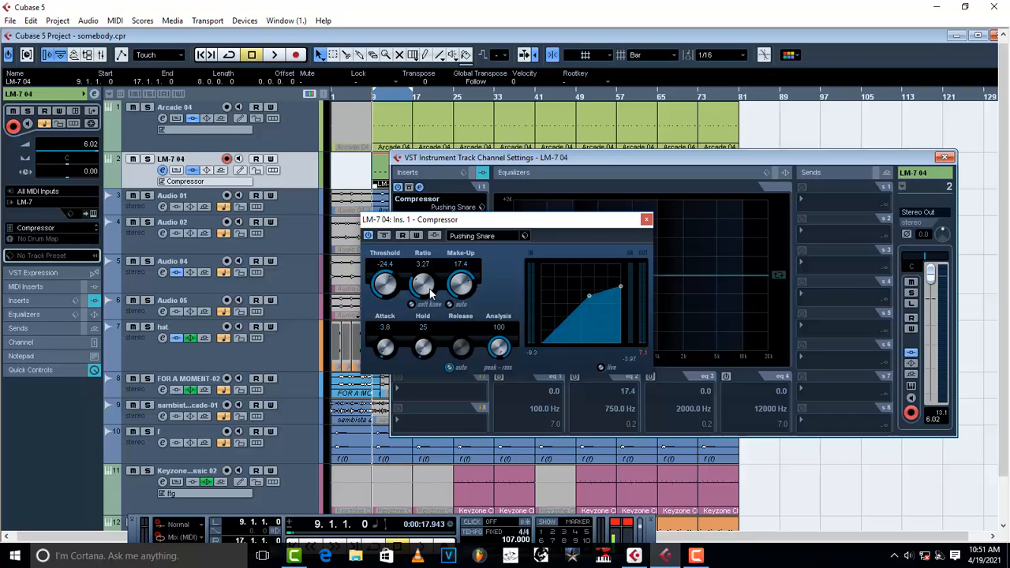
{"action": "key", "text": "space"}
{"action": "left_click_drag", "start_coordinate": [385, 291], "coordinate": [374, 312]}
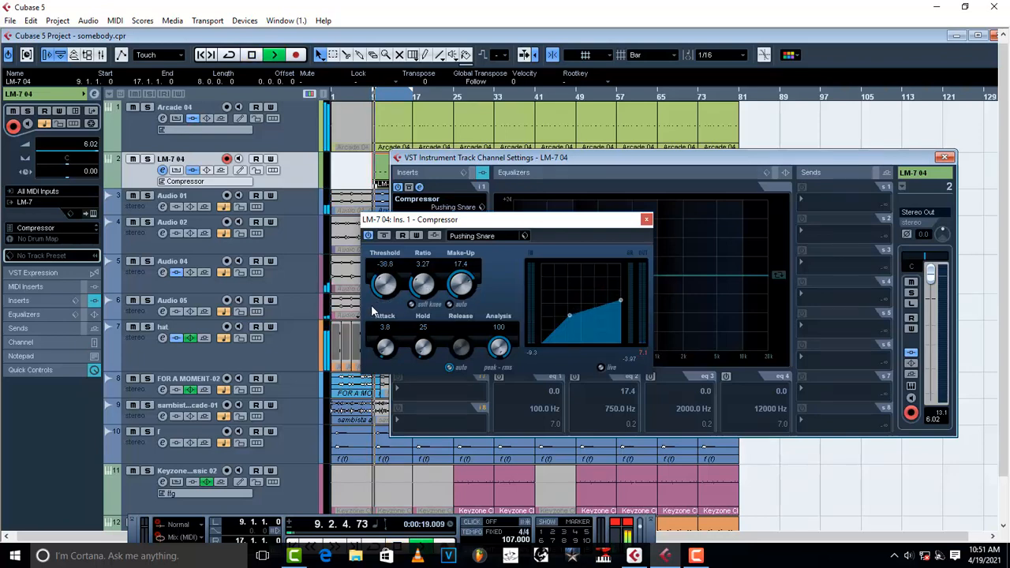
{"action": "key", "text": "space"}
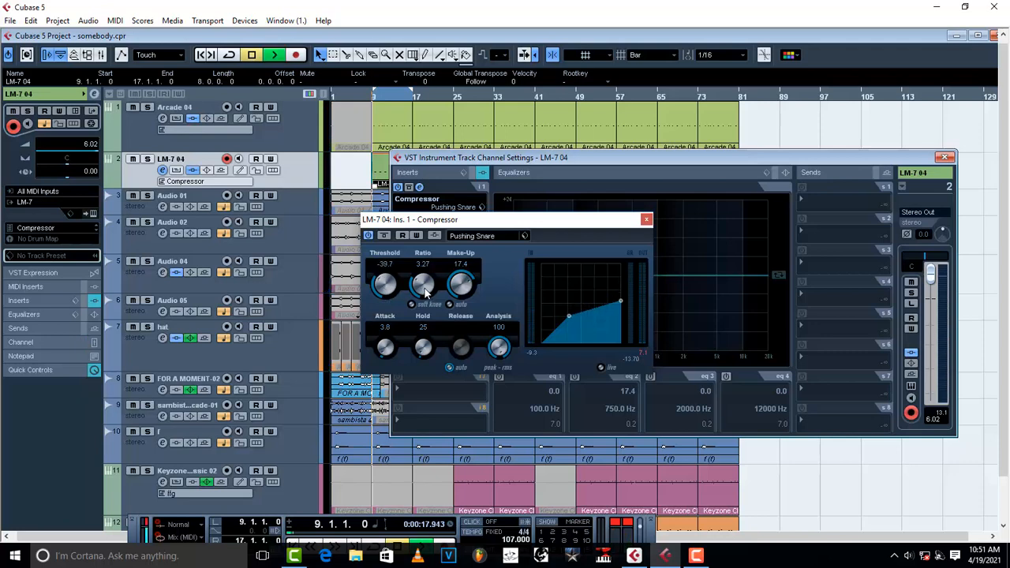
{"action": "key", "text": "space"}
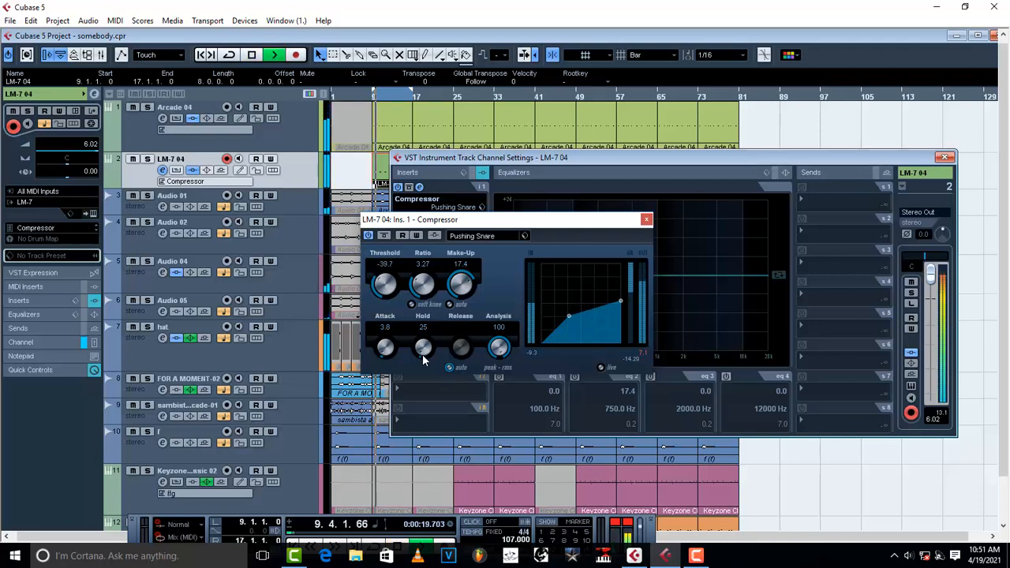
Step: Set the Compressor's Hold to 0, turn off automatic Release and set Release to 10, auditioning from bar 9
{"action": "key", "text": "space"}
{"action": "left_click_drag", "start_coordinate": [423, 354], "coordinate": [424, 369]}
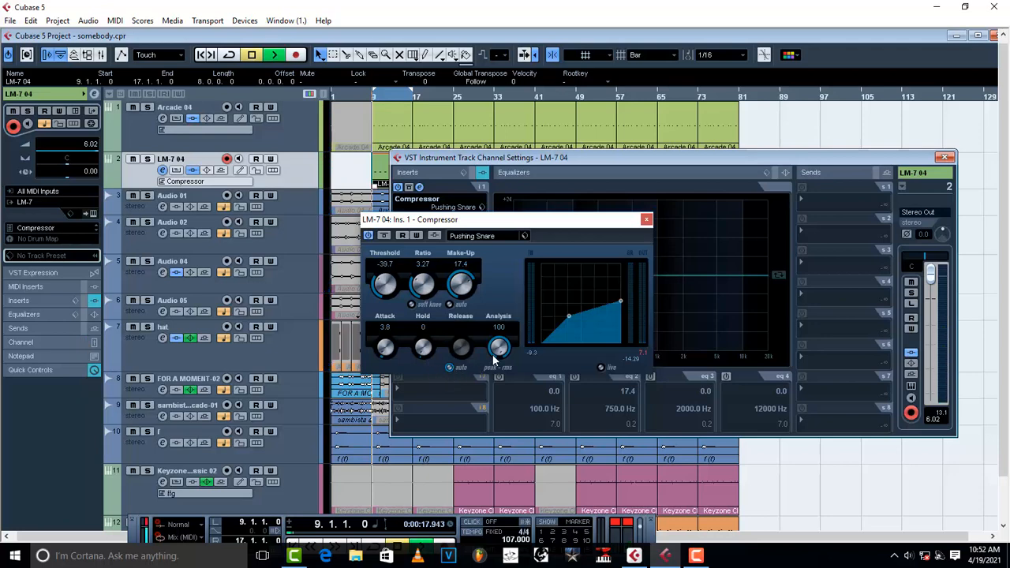
{"action": "key", "text": "space"}
{"action": "left_click", "coordinate": [449, 368]}
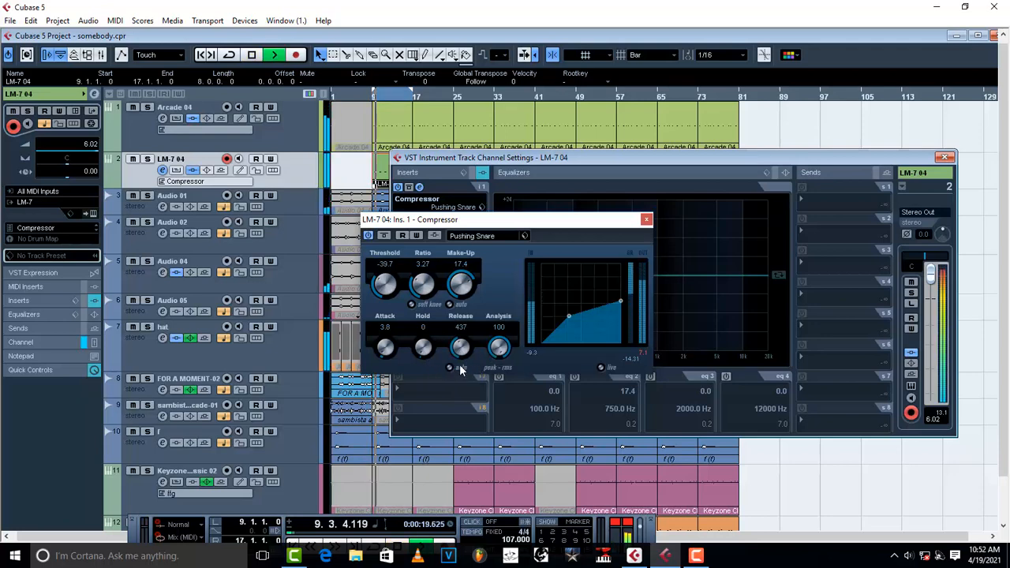
{"action": "left_click", "coordinate": [465, 357]}
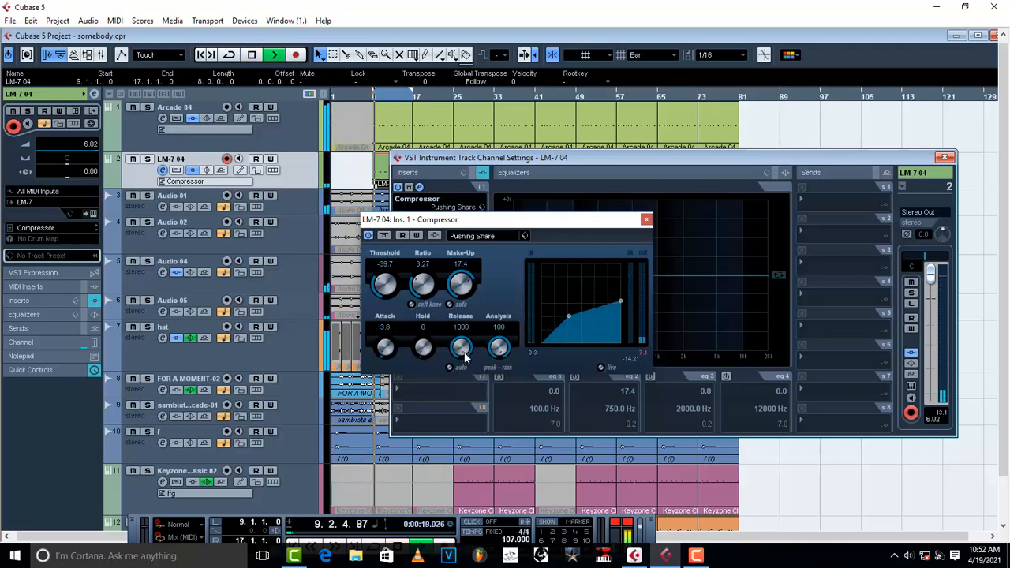
{"action": "key", "text": "space"}
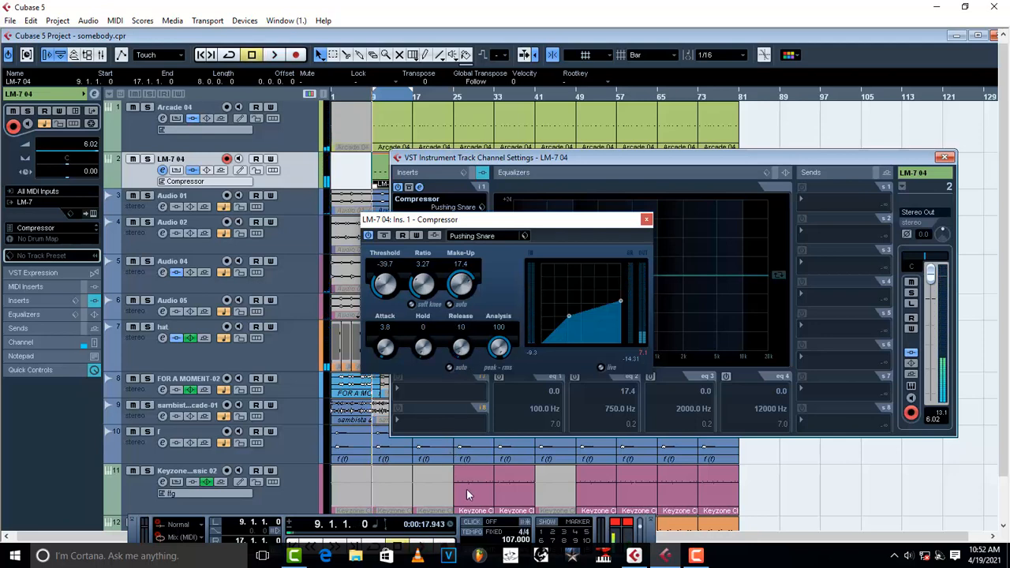
{"action": "key", "text": "space"}
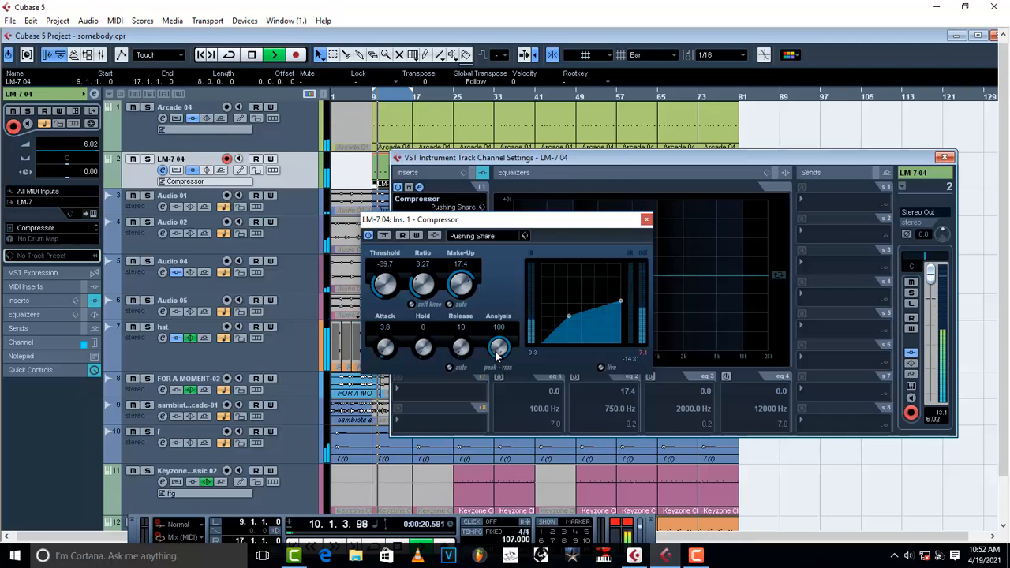
Step: Set the Compressor's Analysis to 76, Ratio to 2.24 and Attack to 27.3, then restart playback from bar 9
{"action": "left_click_drag", "start_coordinate": [501, 350], "coordinate": [495, 380]}
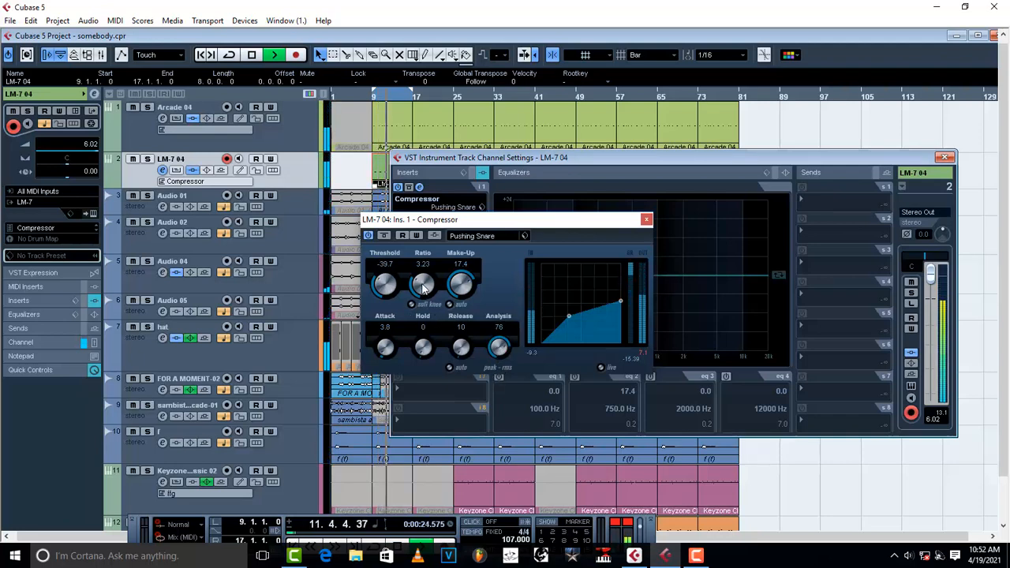
{"action": "scroll", "coordinate": [424, 289], "scroll_direction": "up", "scroll_amount": 1}
{"action": "left_click_drag", "start_coordinate": [424, 289], "coordinate": [421, 304]}
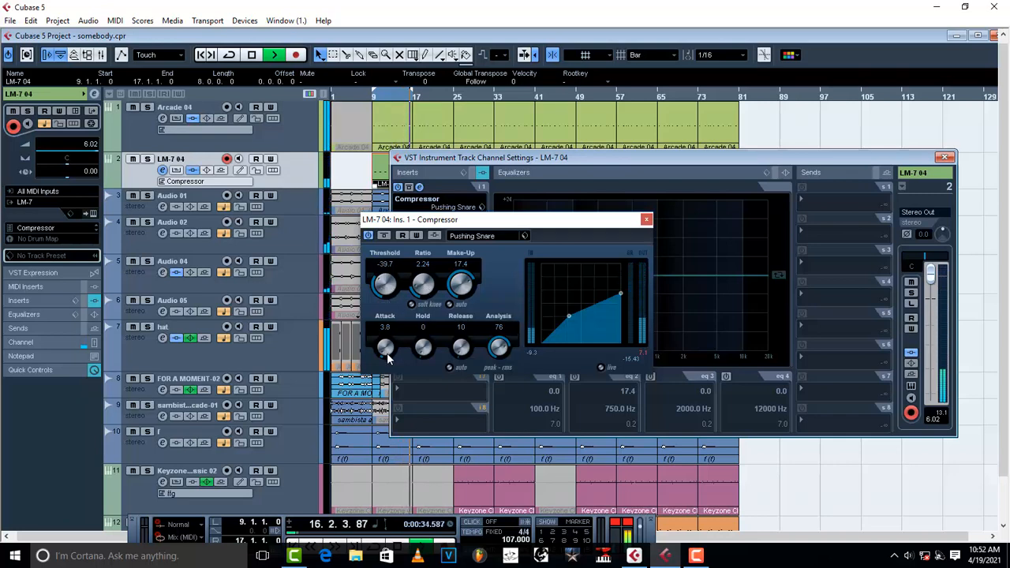
{"action": "left_click_drag", "start_coordinate": [387, 357], "coordinate": [385, 288]}
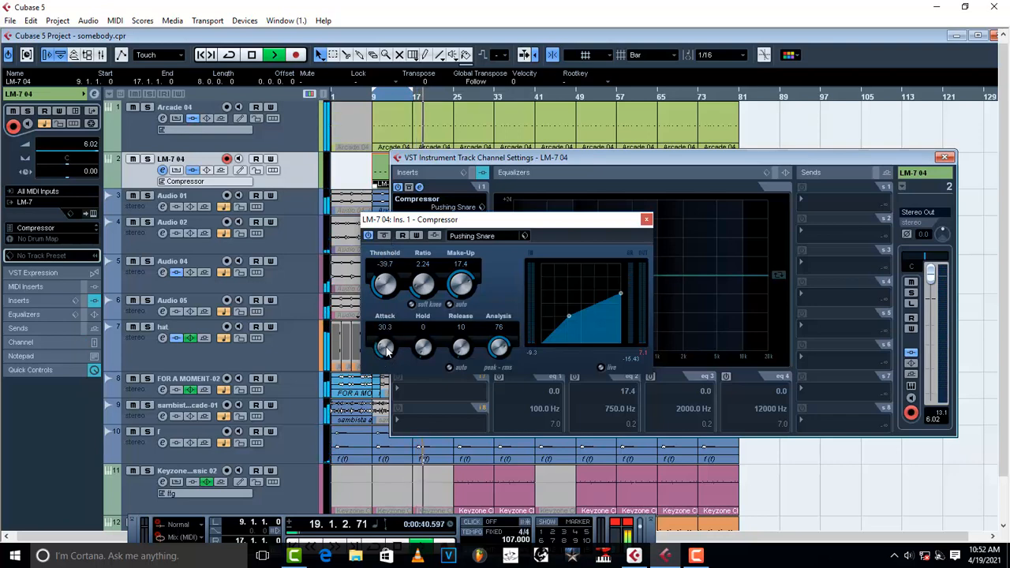
{"action": "key", "text": "space"}
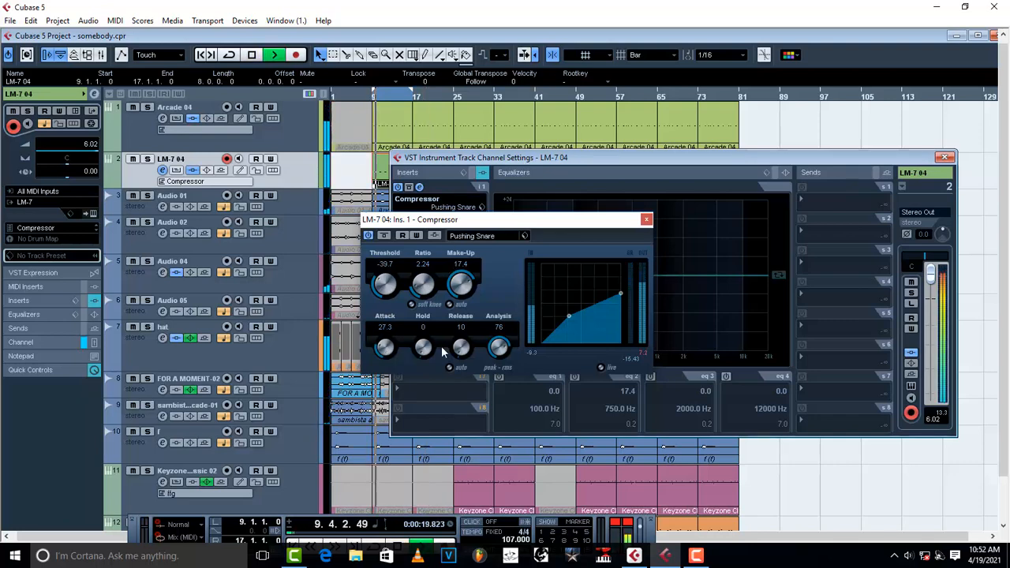
Step: Turn on cycle playback, refine the Compressor's Attack to 17.3 and Analysis to 17, and close the plug-in
{"action": "left_click", "coordinate": [391, 351]}
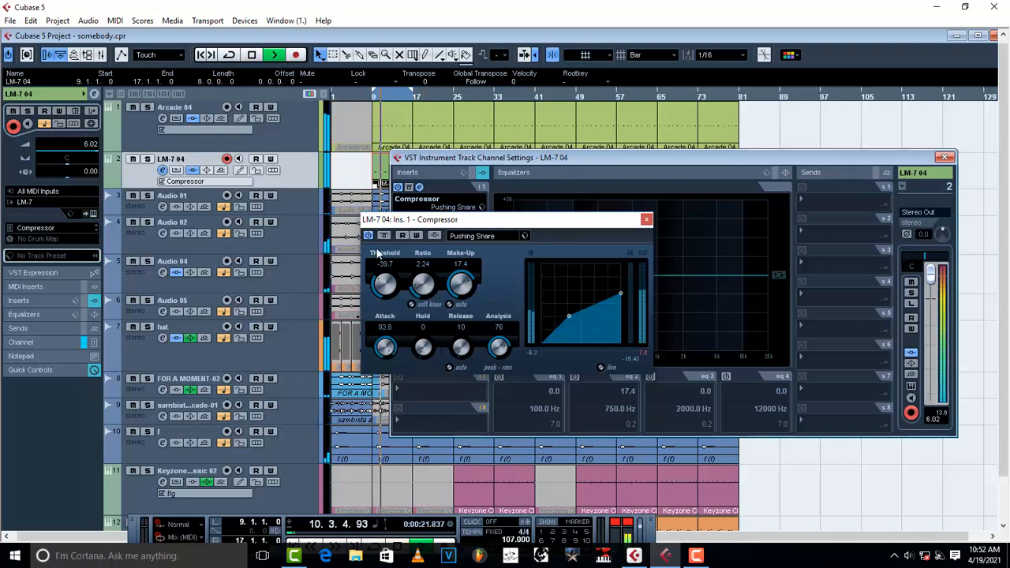
{"action": "left_click", "coordinate": [233, 55]}
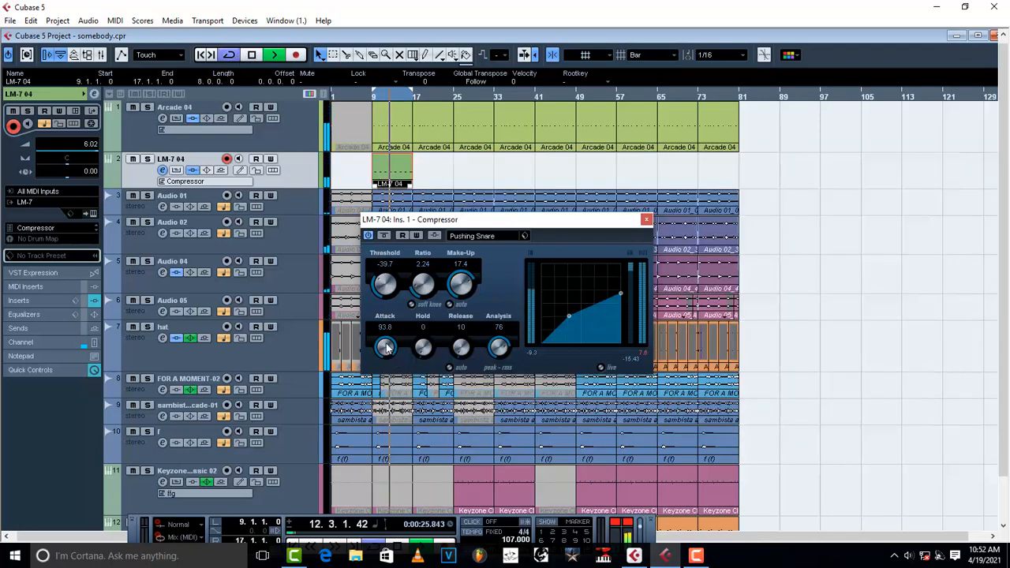
{"action": "left_click_drag", "start_coordinate": [387, 348], "coordinate": [380, 436]}
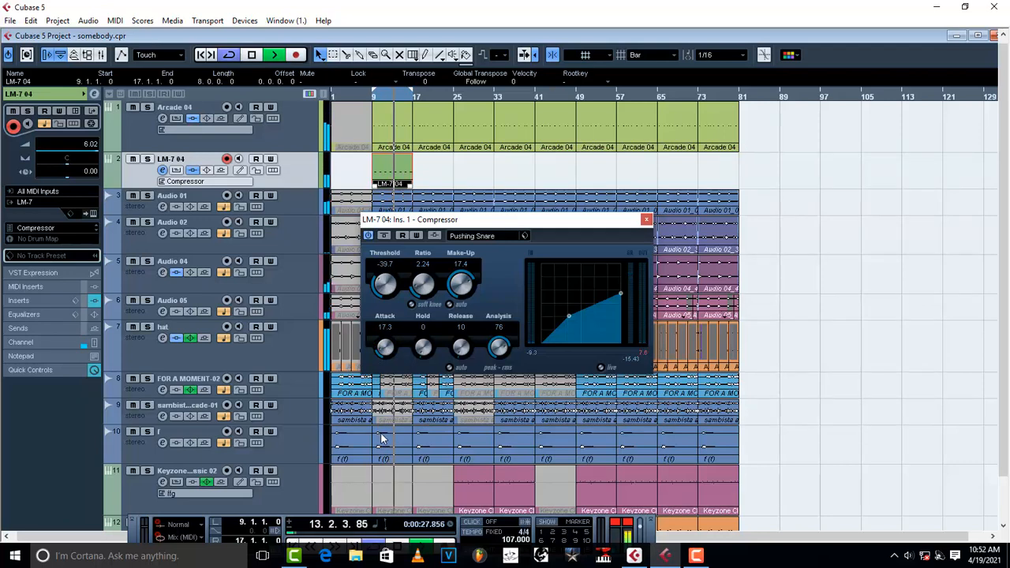
{"action": "left_click_drag", "start_coordinate": [500, 348], "coordinate": [479, 384]}
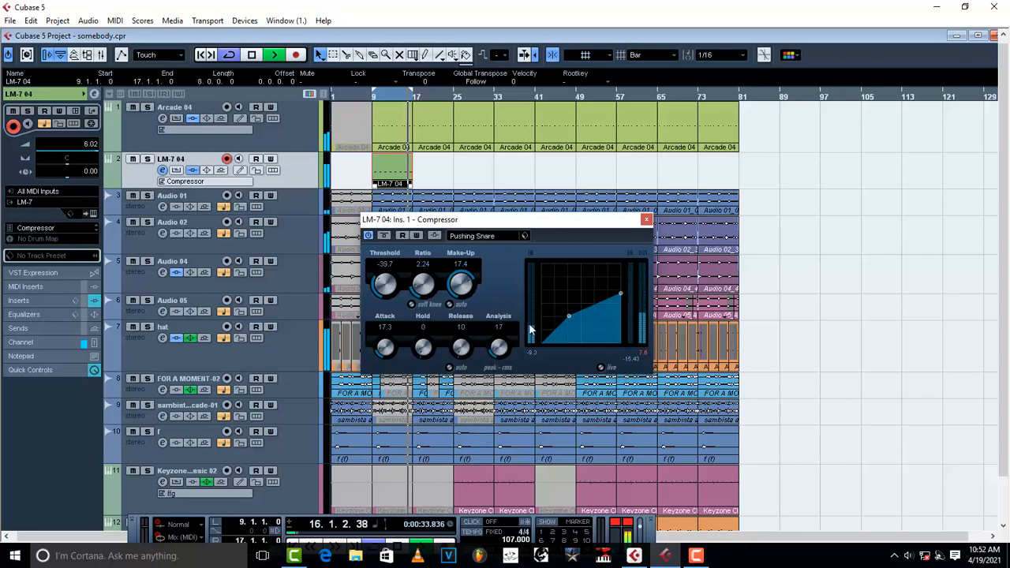
{"action": "left_click", "coordinate": [646, 221]}
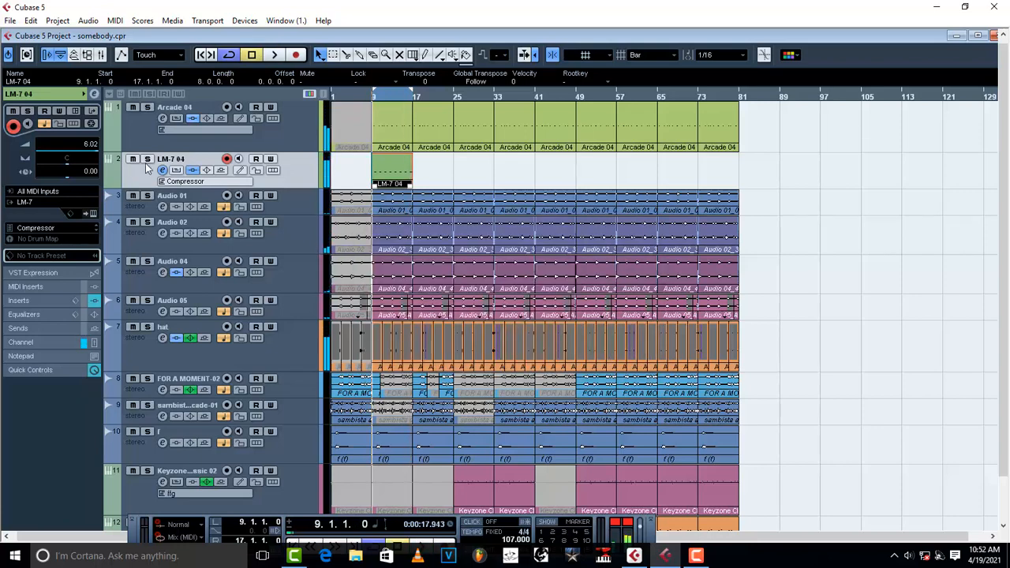
Step: Add Maserati HMX Stereo to the second insert slot of the LM-7 04 channel and audition it
{"action": "left_click", "coordinate": [163, 172]}
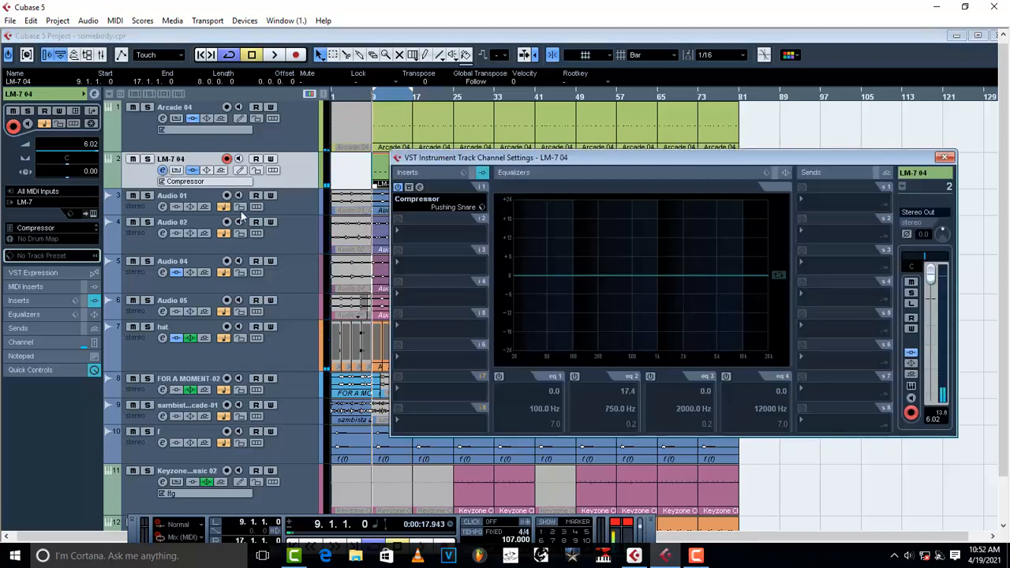
{"action": "left_click", "coordinate": [425, 241]}
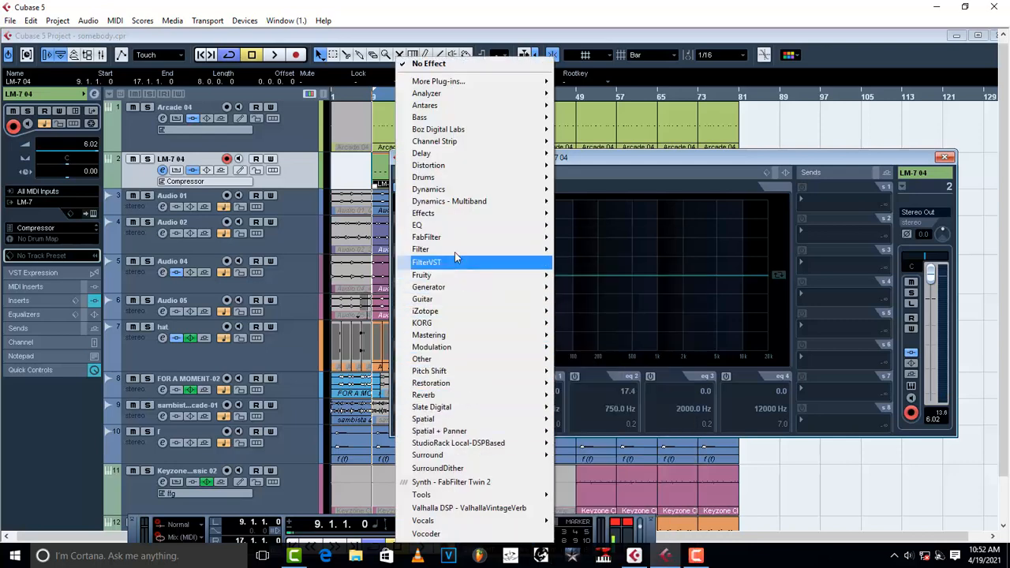
{"action": "mouse_move", "coordinate": [459, 215]}
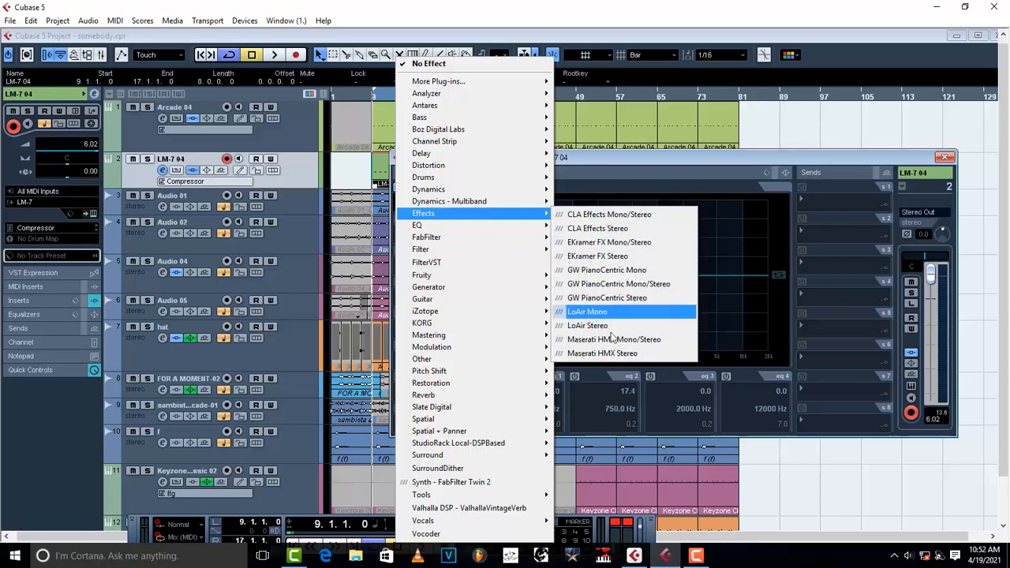
{"action": "left_click", "coordinate": [612, 353]}
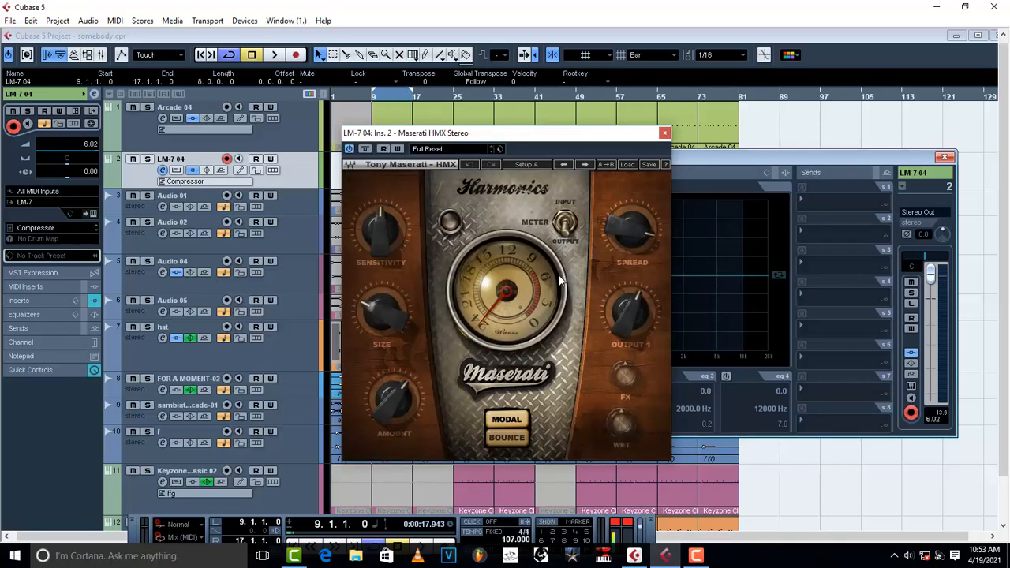
{"action": "key", "text": "space"}
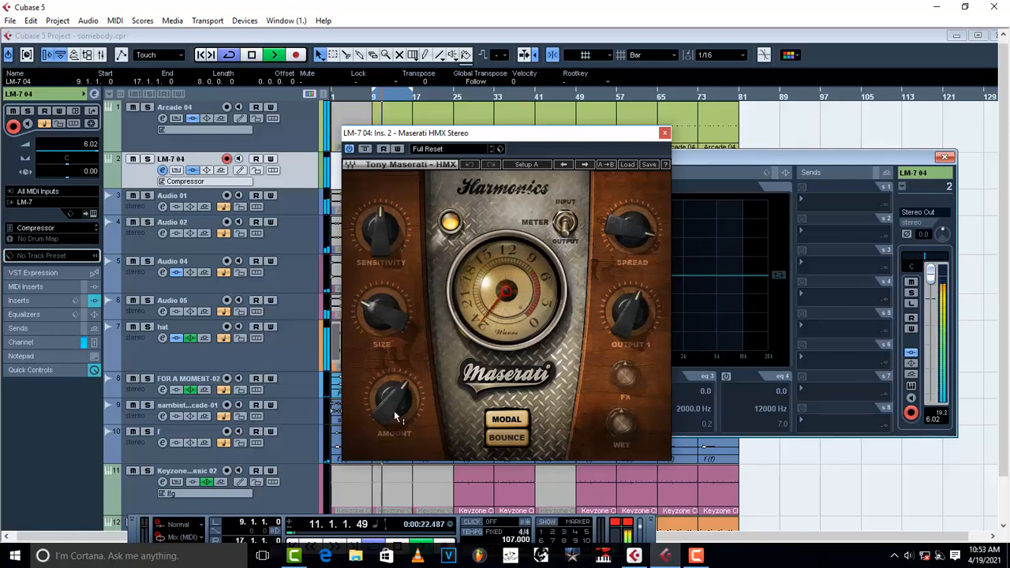
{"action": "key", "text": "space"}
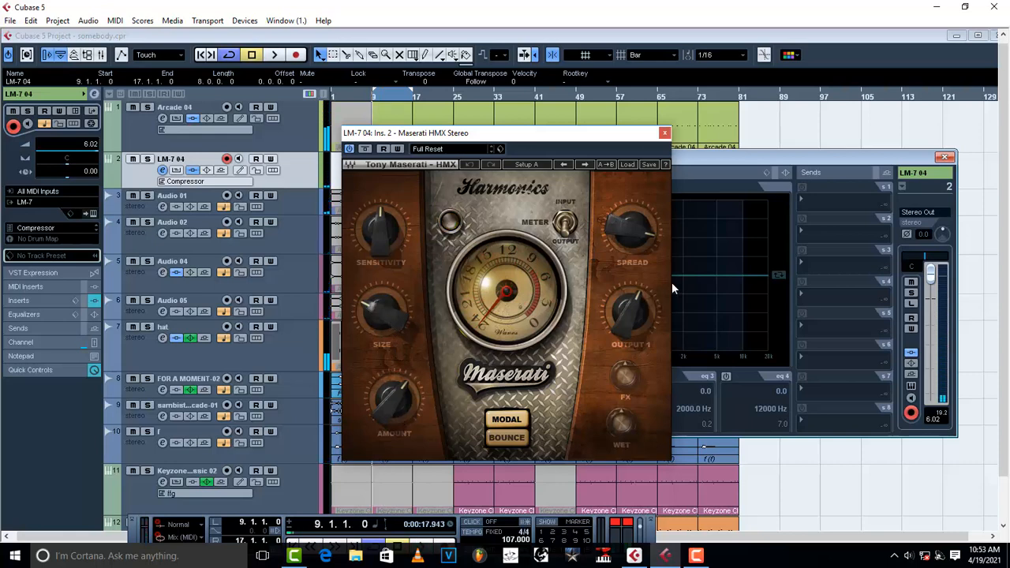
Step: Raise the Maserati HMX Amount, set Size slightly below its midpoint during playback, and close the plug-in
{"action": "key", "text": "space"}
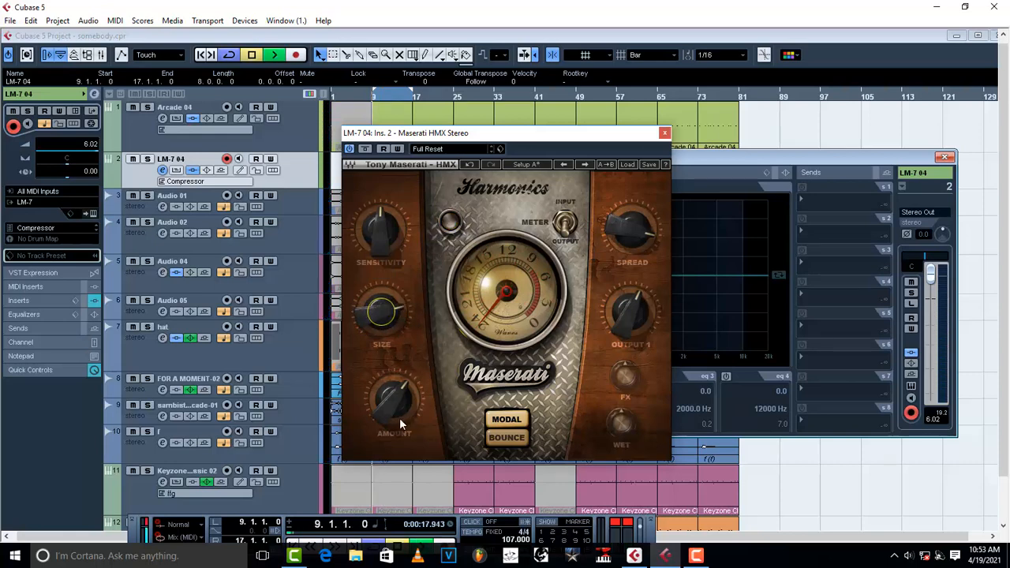
{"action": "left_click_drag", "start_coordinate": [388, 411], "coordinate": [387, 385]}
{"action": "left_click_drag", "start_coordinate": [377, 313], "coordinate": [377, 336]}
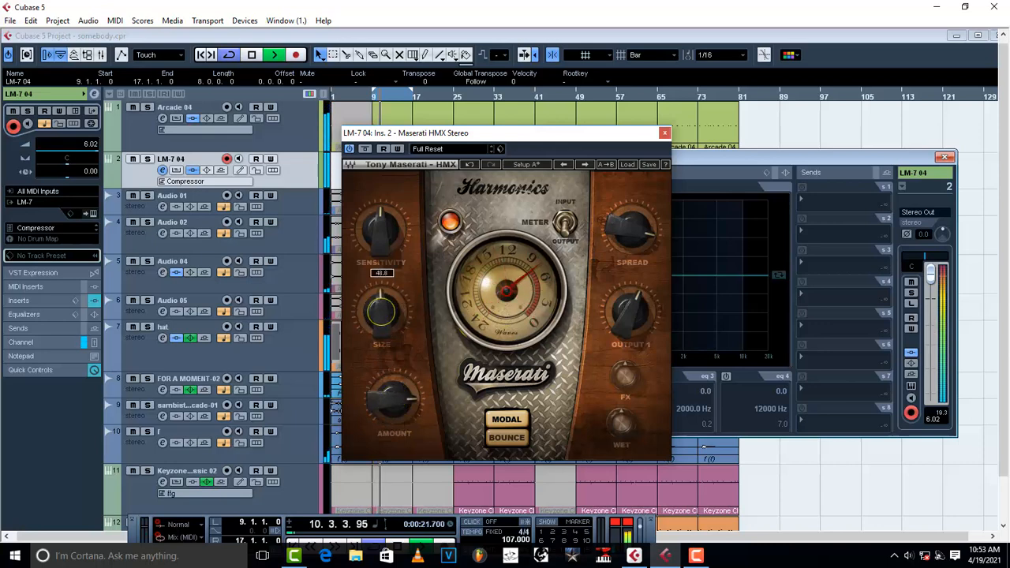
{"action": "left_click_drag", "start_coordinate": [379, 316], "coordinate": [379, 322]}
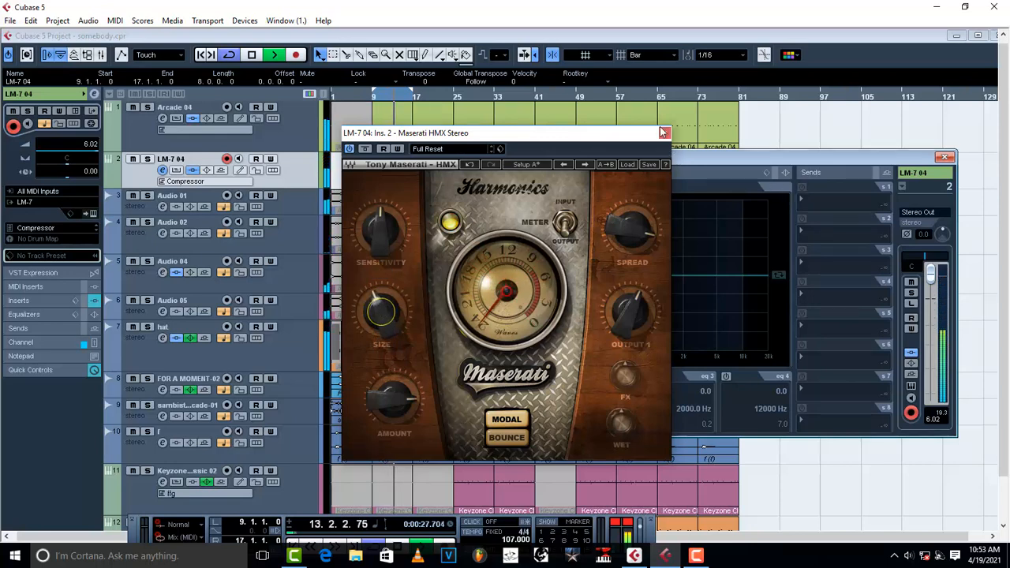
{"action": "key", "text": "space"}
{"action": "left_click", "coordinate": [665, 133]}
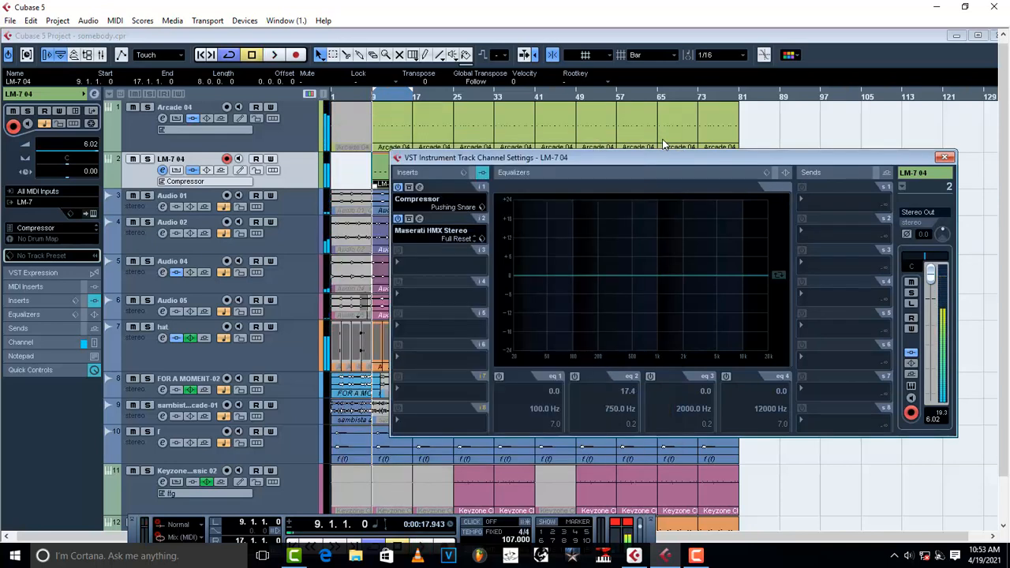
Step: Close the LM-7 04 channel settings, lower the track volume to -9.41 and replay the section from bar 9
{"action": "left_click", "coordinate": [945, 158]}
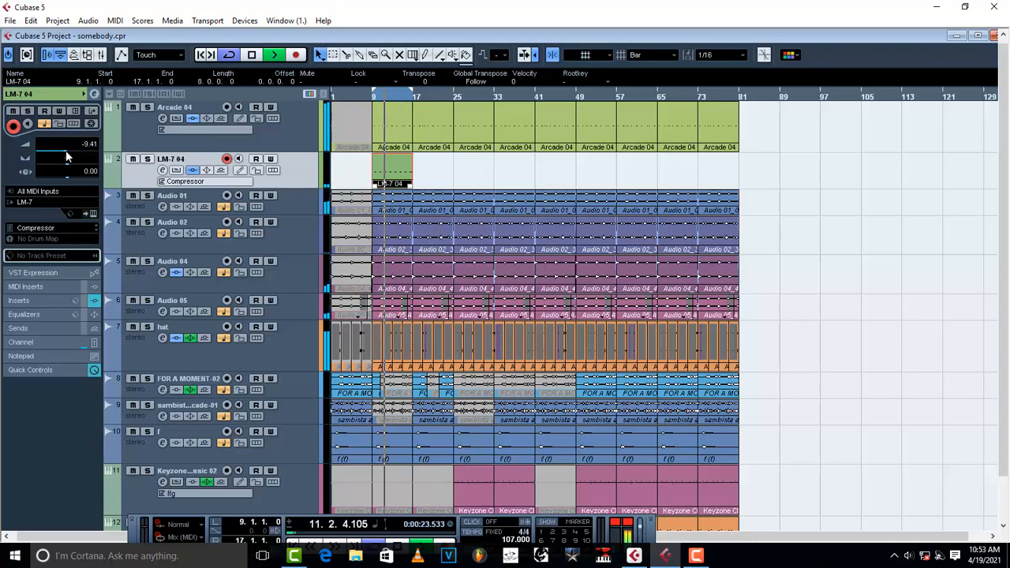
{"action": "key", "text": "space"}
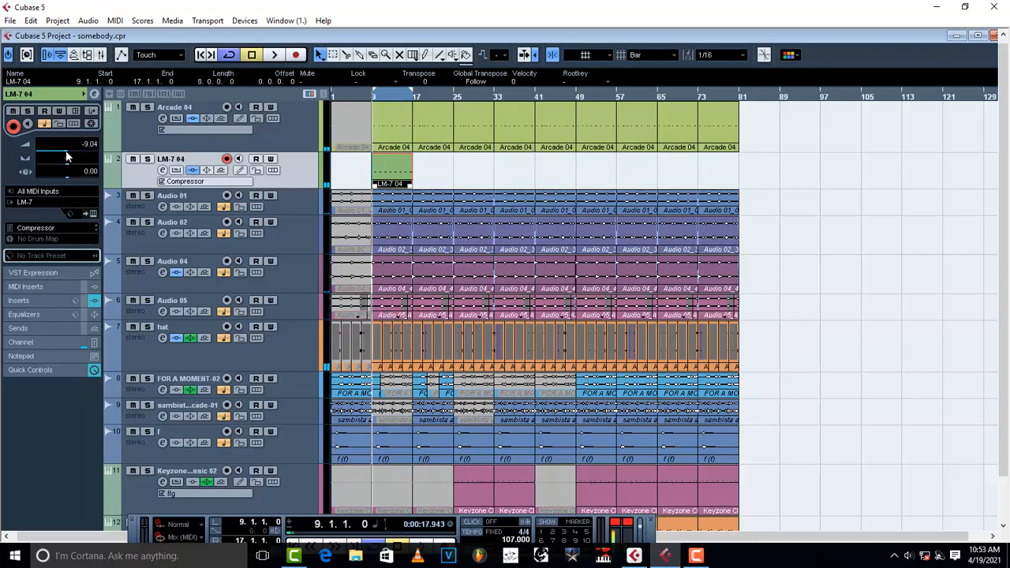
{"action": "key", "text": "space"}
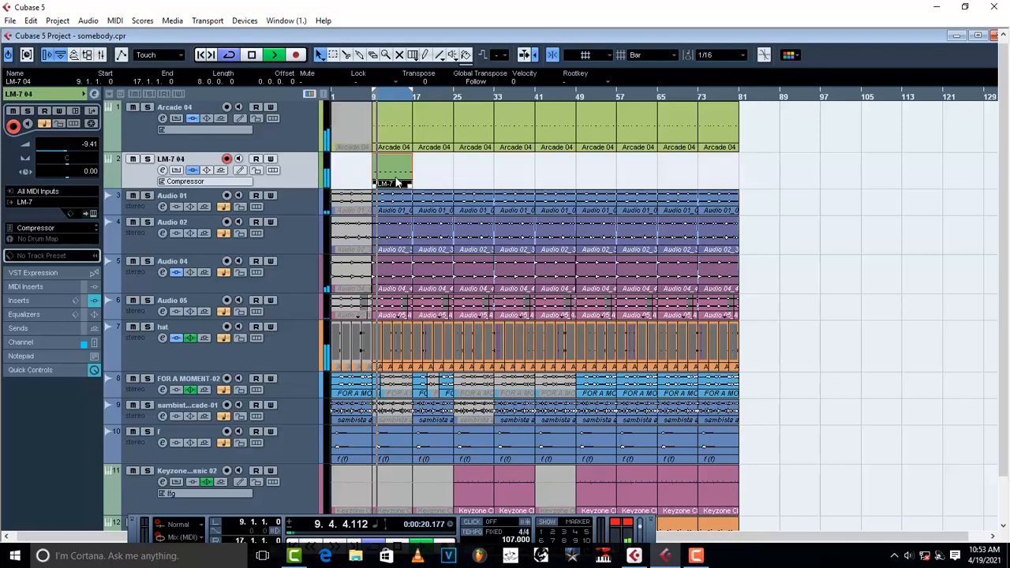
Step: Duplicate the LM-7 04 part eight times to fill bars 17 to 81, then deselect it
{"action": "key", "text": "ctrl+d"}
{"action": "key", "text": "ctrl+d"}
{"action": "key", "text": "ctrl+d"}
{"action": "key", "text": "ctrl+d"}
{"action": "key", "text": "ctrl+d"}
{"action": "key", "text": "ctrl+d"}
{"action": "key", "text": "ctrl+d"}
{"action": "key", "text": "ctrl+d"}
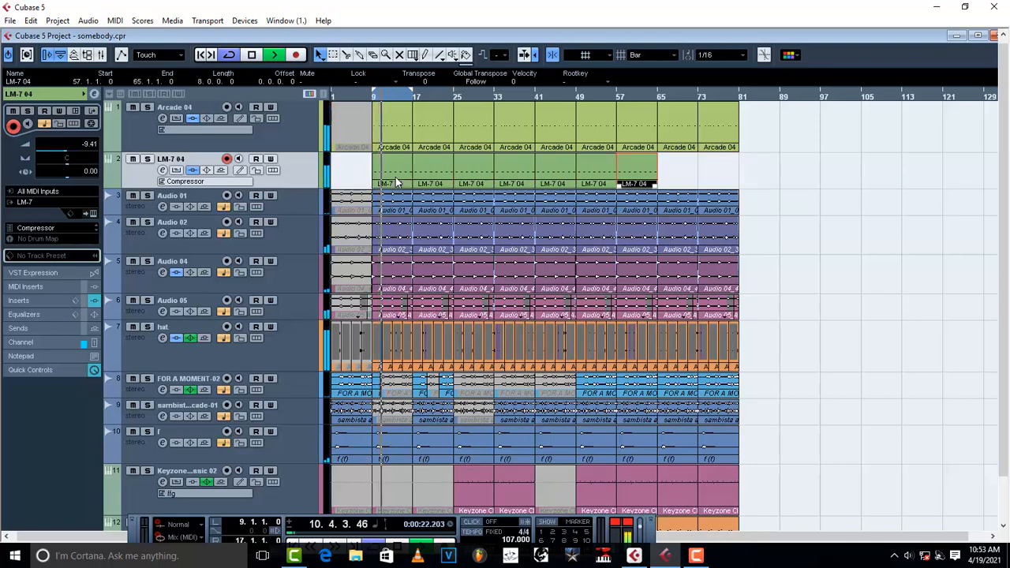
{"action": "left_click", "coordinate": [775, 216]}
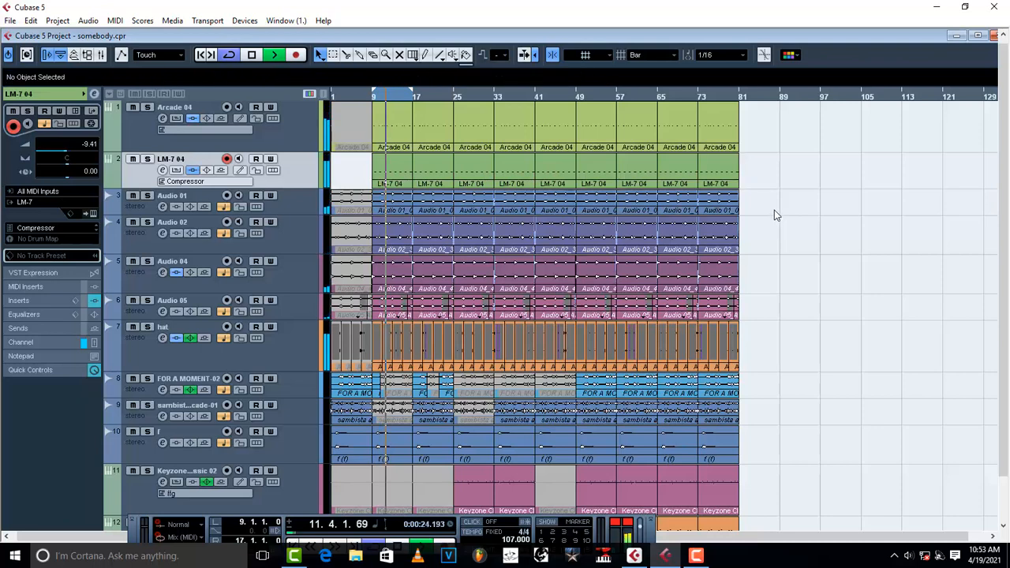
Step: Replay the section from bar 9, set the loop range around all events from bar 1 to 81, and clear the selection
{"action": "key", "text": "space"}
{"action": "key", "text": "space"}
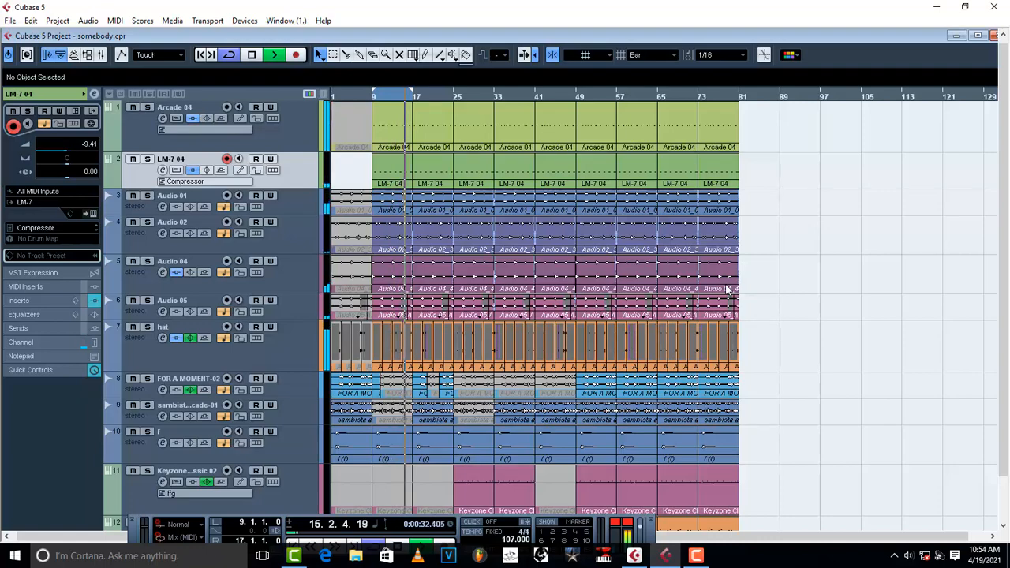
{"action": "key", "text": "ctrl+a"}
{"action": "left_click", "coordinate": [846, 282]}
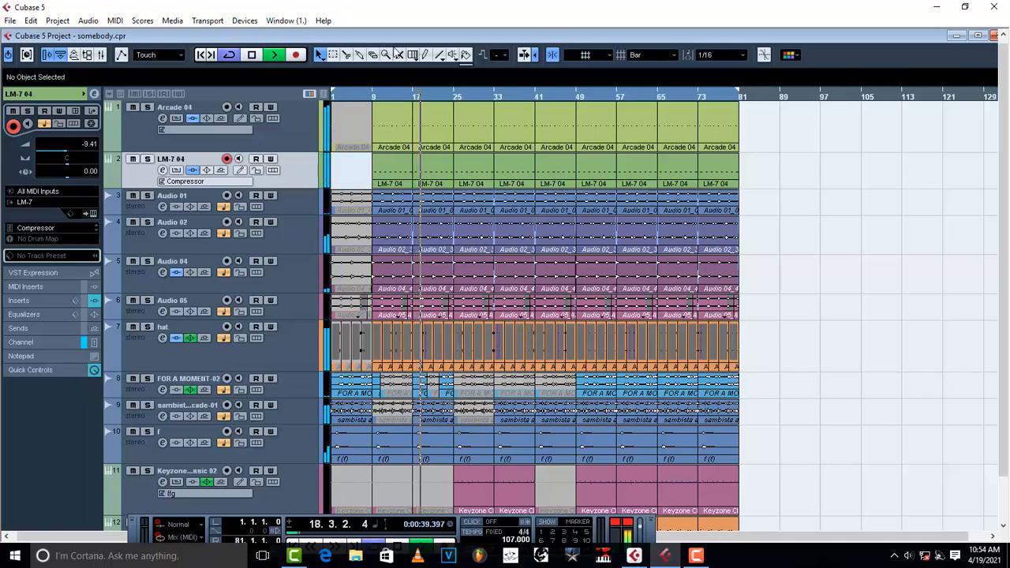
Step: Unmute the FOR A MOMENT clips near bar 19 and at bar 33, and mute the ones at bars 57 and 73
{"action": "left_click", "coordinate": [430, 393]}
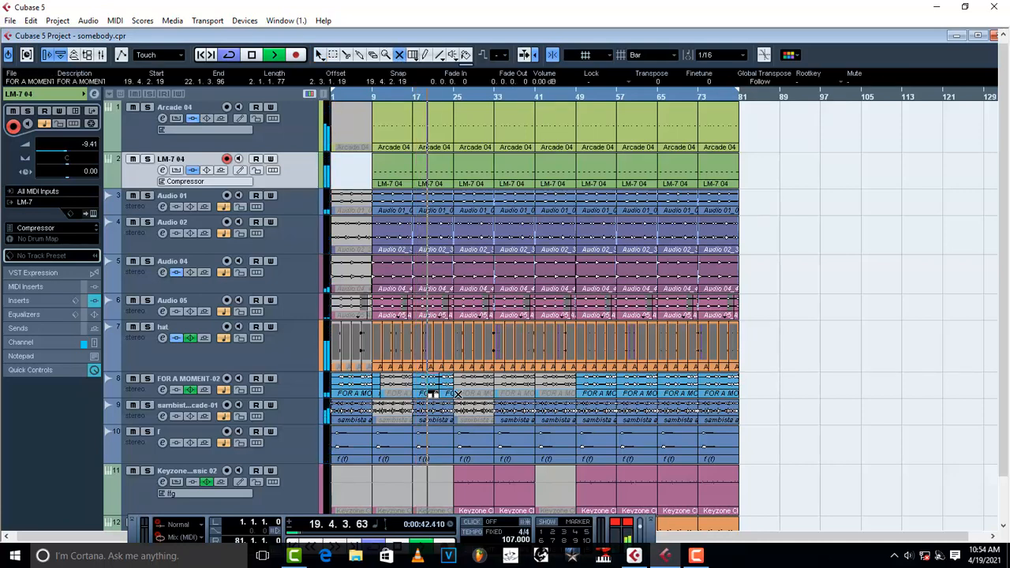
{"action": "left_click", "coordinate": [510, 387]}
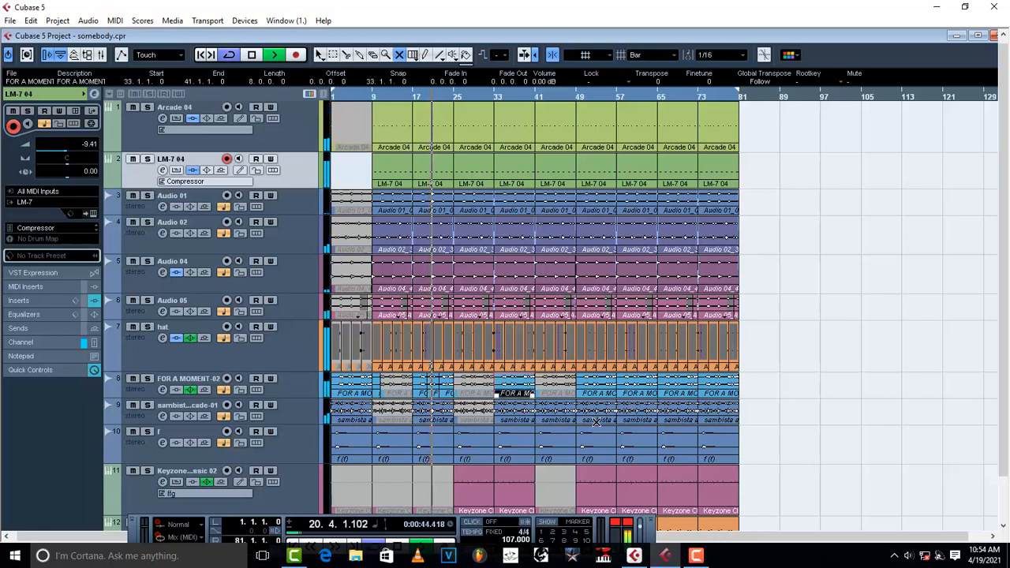
{"action": "left_click", "coordinate": [645, 394]}
{"action": "left_click", "coordinate": [727, 393]}
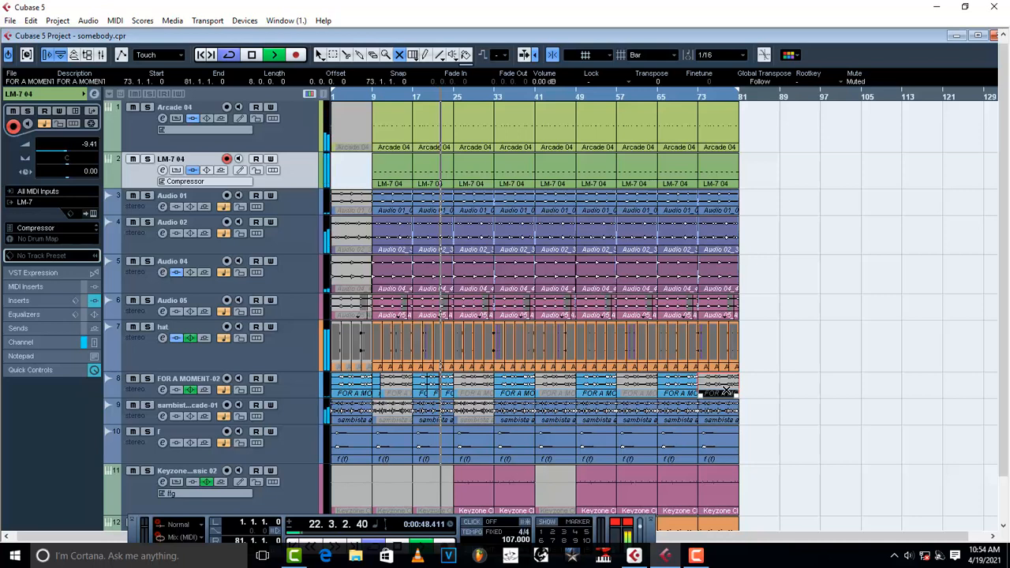
Step: Mute the Keyzone Classic parts at bars 33, 49 and 65, and unmute the part at bar 41
{"action": "scroll", "coordinate": [575, 491], "scroll_direction": "down", "scroll_amount": 1}
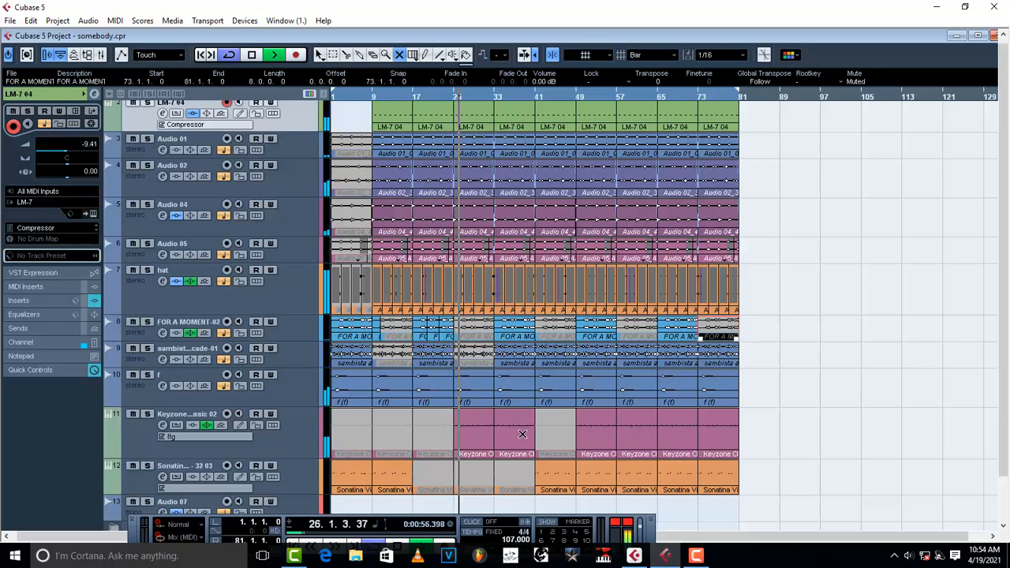
{"action": "left_click", "coordinate": [523, 429]}
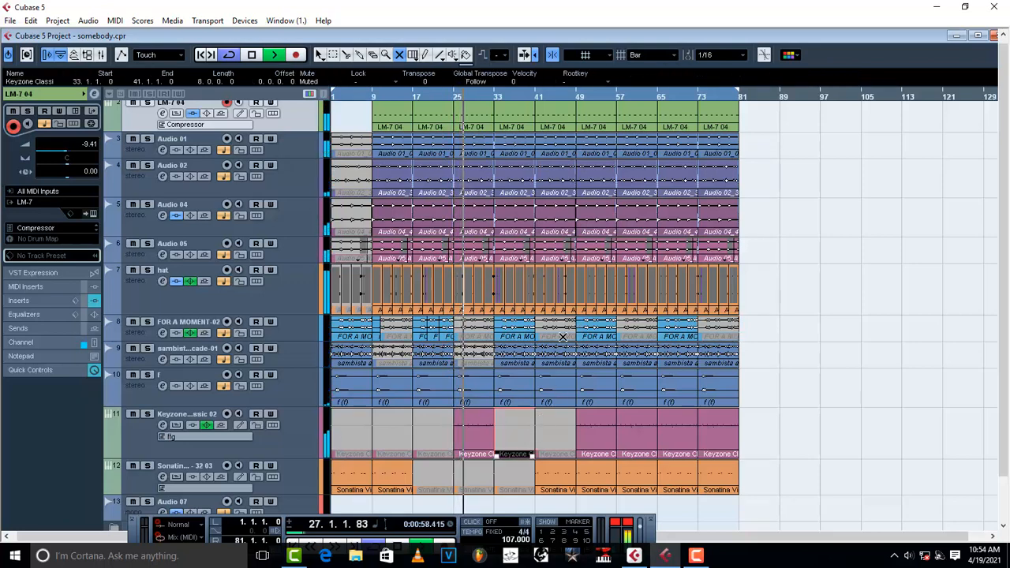
{"action": "left_click", "coordinate": [555, 438]}
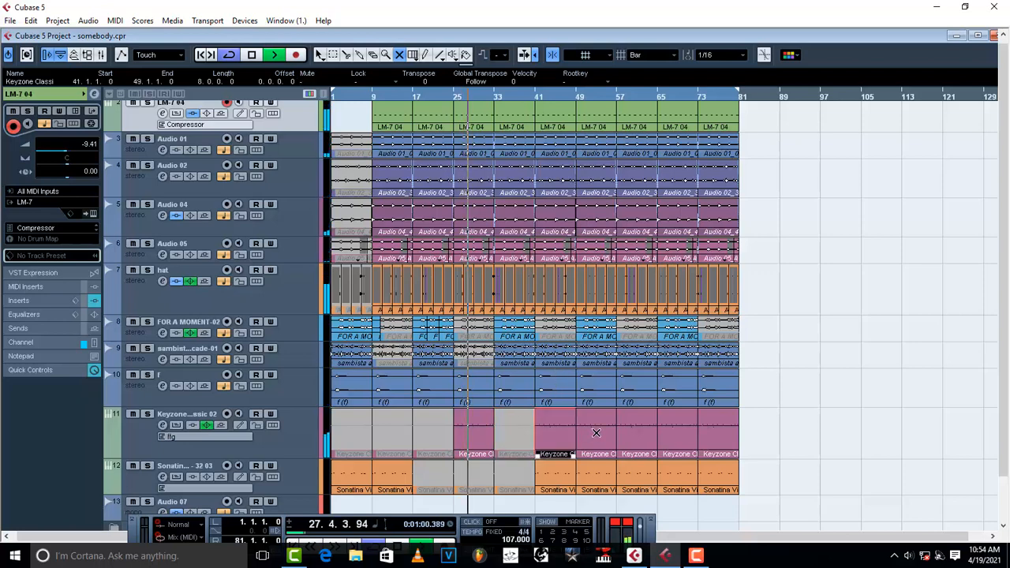
{"action": "left_click", "coordinate": [592, 434]}
{"action": "left_click", "coordinate": [678, 446]}
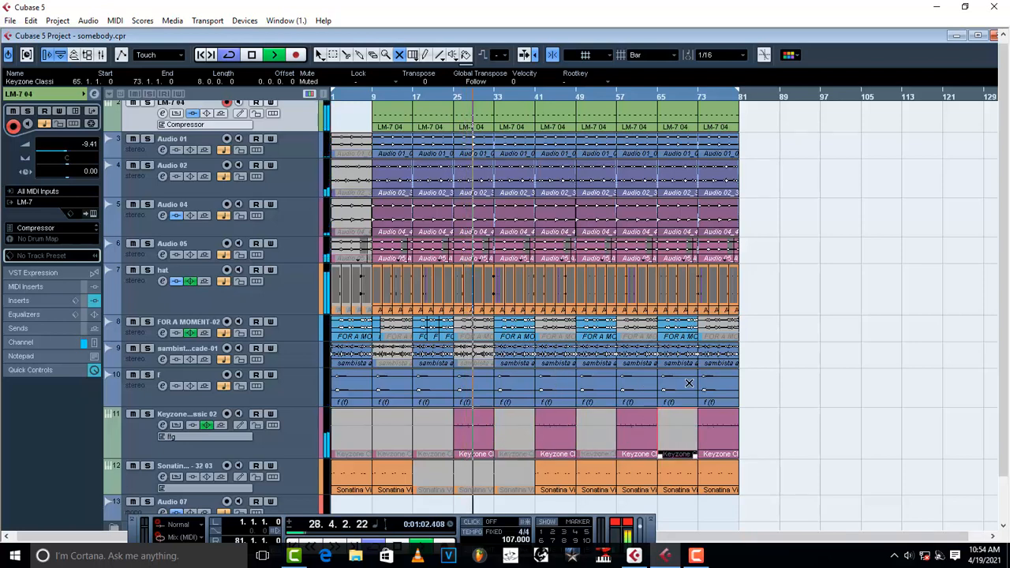
Step: Mute the Sonatina Violin parts at bars 41 and 57, unmute the one at bar 33, and stop playback
{"action": "left_click", "coordinate": [560, 479]}
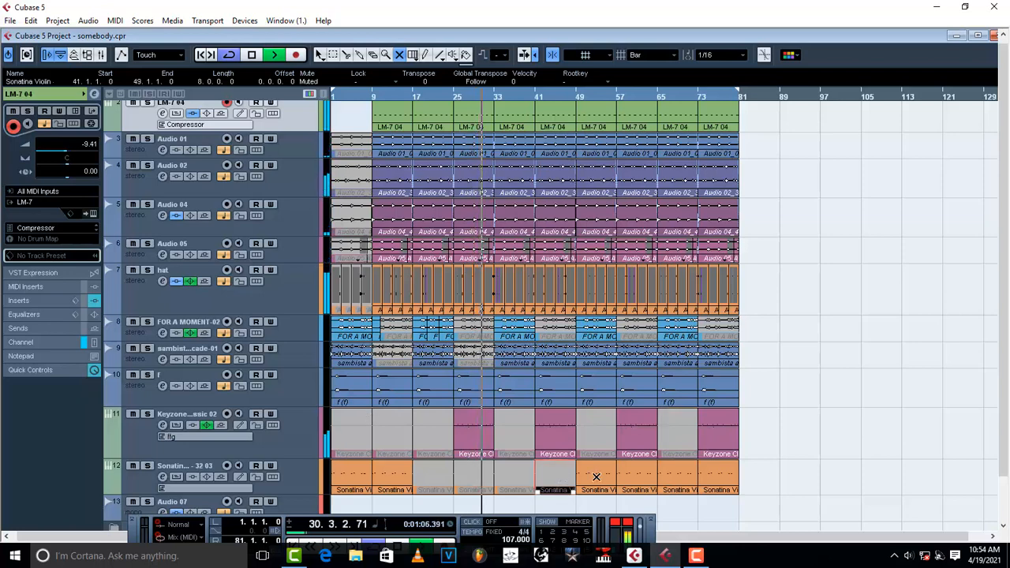
{"action": "left_click", "coordinate": [649, 480]}
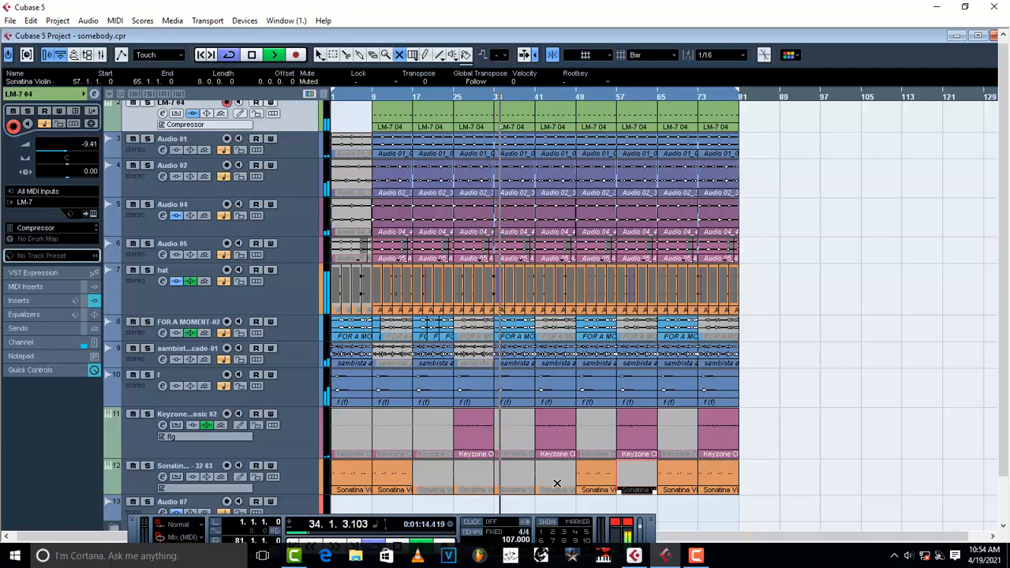
{"action": "left_click", "coordinate": [514, 474]}
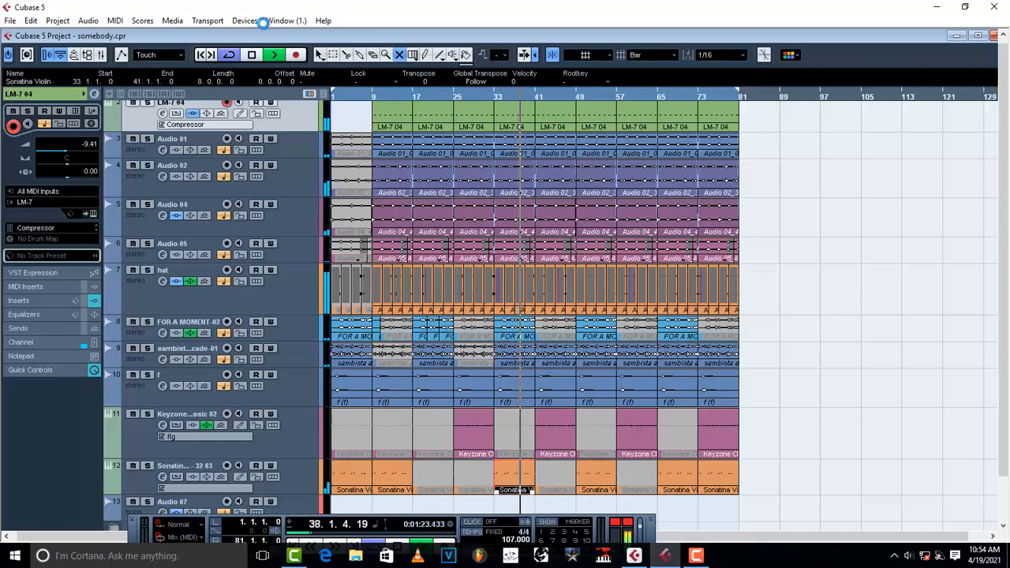
{"action": "double_click", "coordinate": [155, 37]}
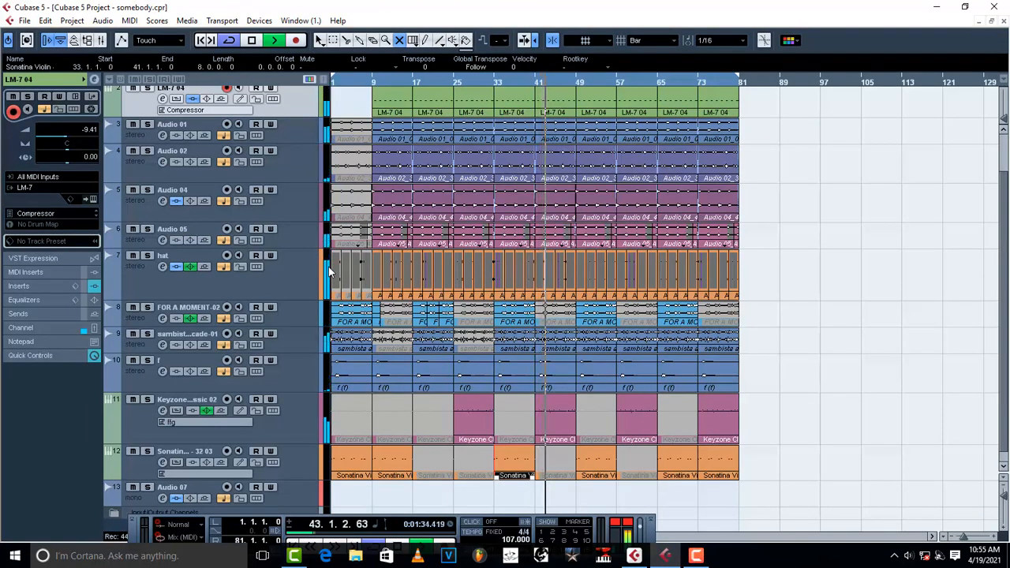
{"action": "key", "text": "space"}
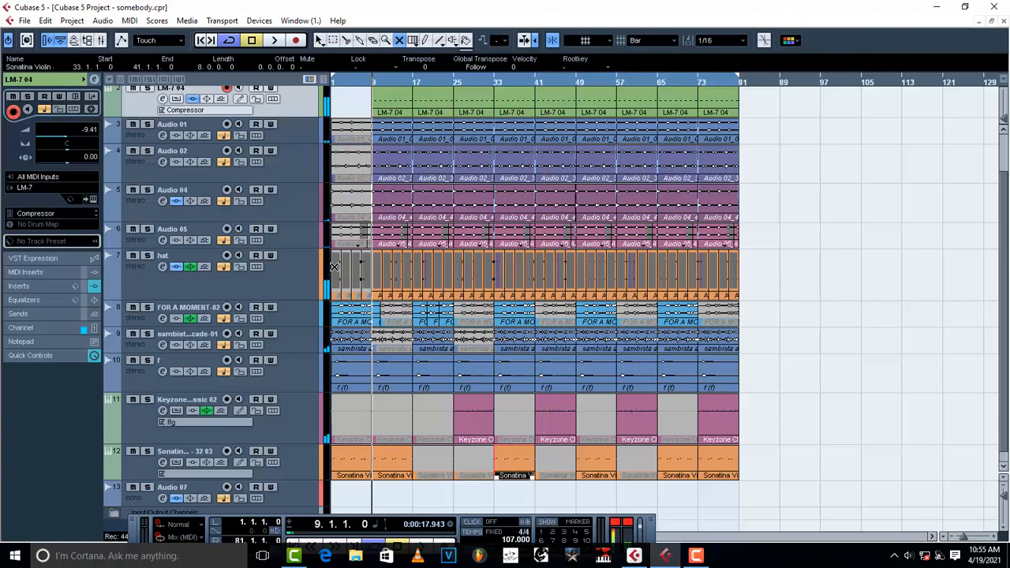
Step: Open the Stereo Out channel settings from the mixer and briefly audition its FabFilter Pro-L 2 limiter before closing the plug-in
{"action": "key", "text": "F3"}
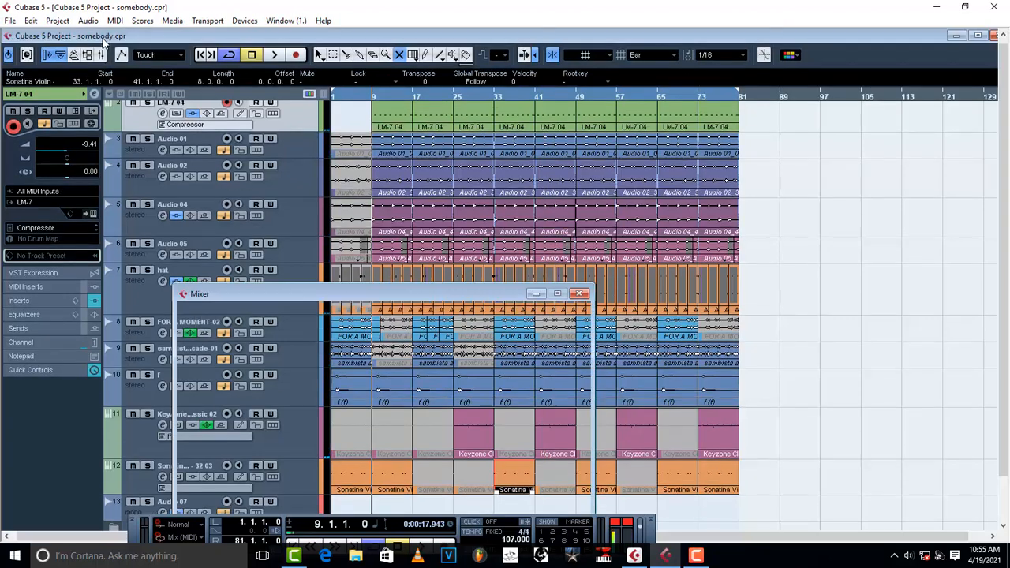
{"action": "left_click", "coordinate": [551, 446]}
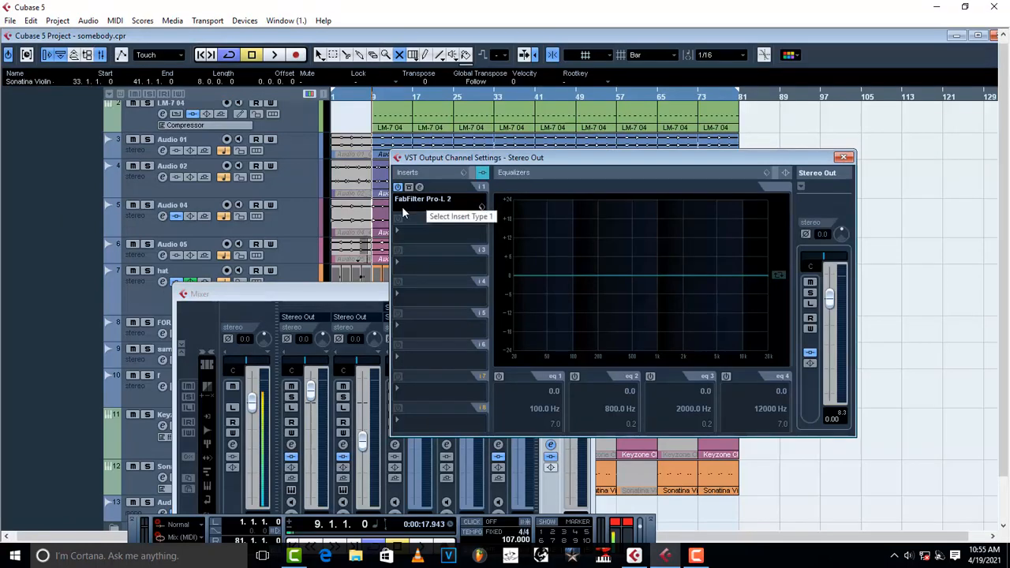
{"action": "left_click", "coordinate": [420, 189]}
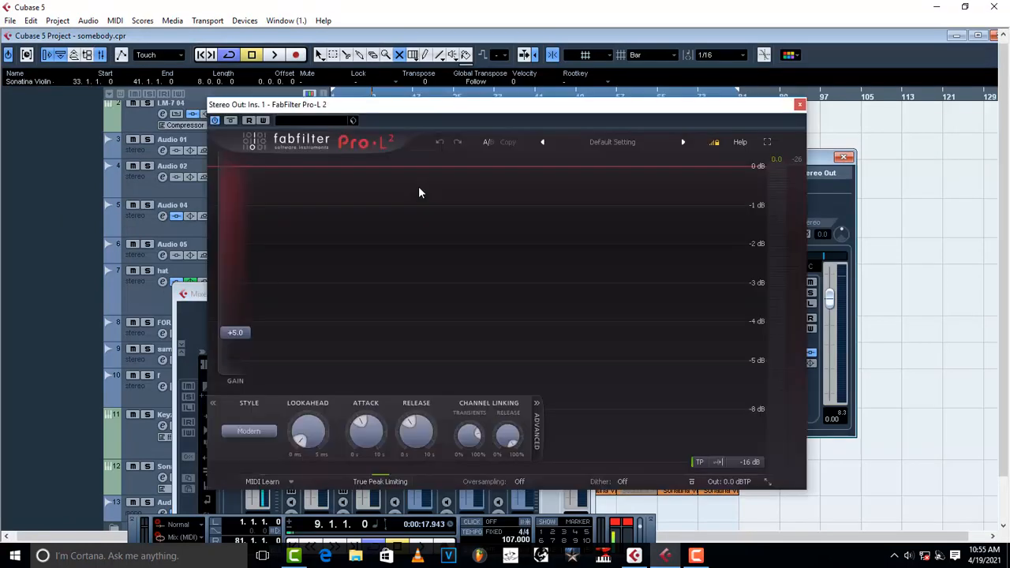
{"action": "key", "text": "space"}
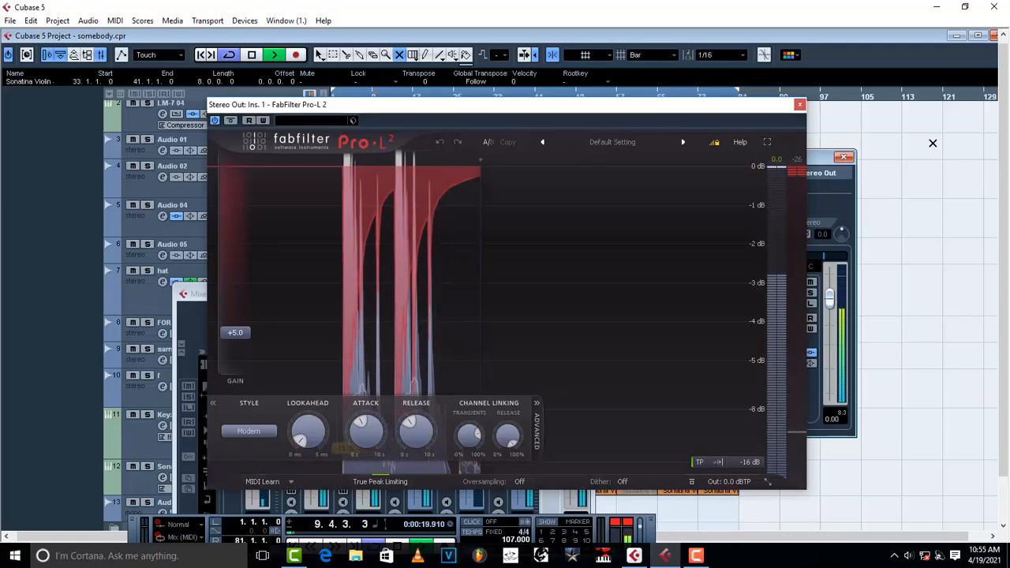
{"action": "left_click", "coordinate": [801, 105]}
{"action": "key", "text": "space"}
Step: Add the C6 Stereo multiband compressor to the second insert slot of Stereo Out and audition it from bar 9
{"action": "left_click", "coordinate": [410, 234]}
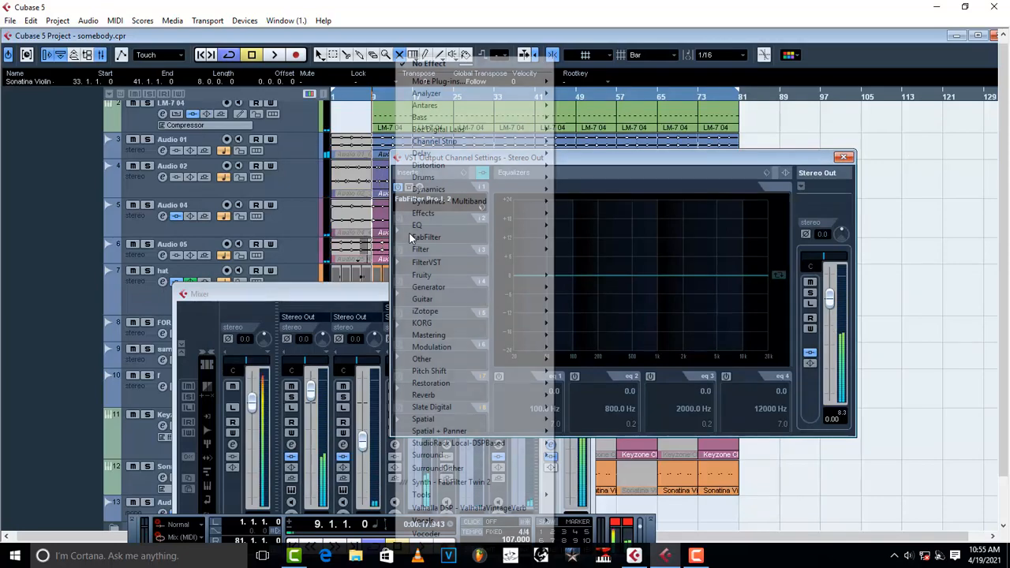
{"action": "mouse_move", "coordinate": [483, 335]}
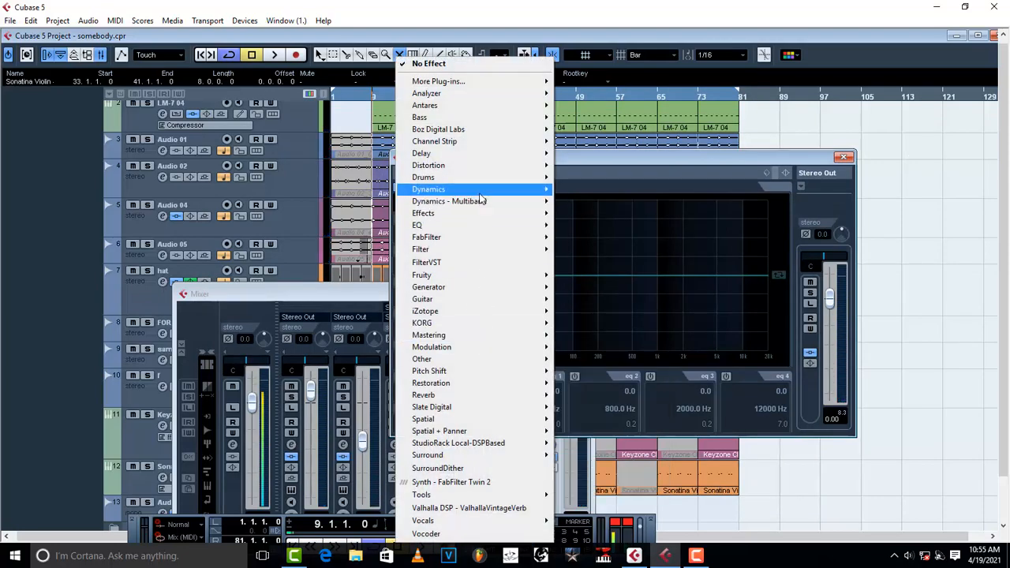
{"action": "mouse_move", "coordinate": [552, 204]}
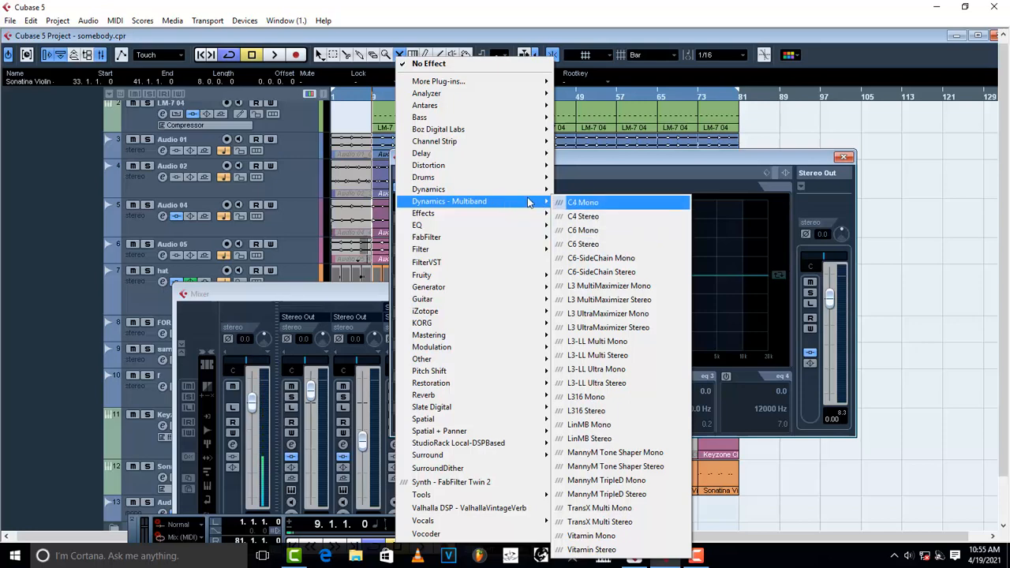
{"action": "left_click", "coordinate": [600, 244]}
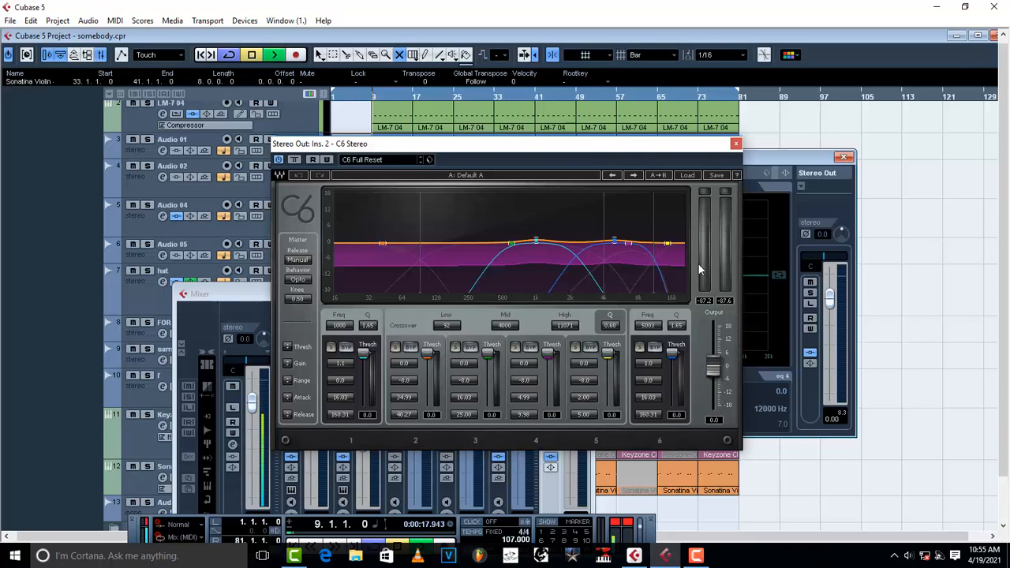
{"action": "key", "text": "space"}
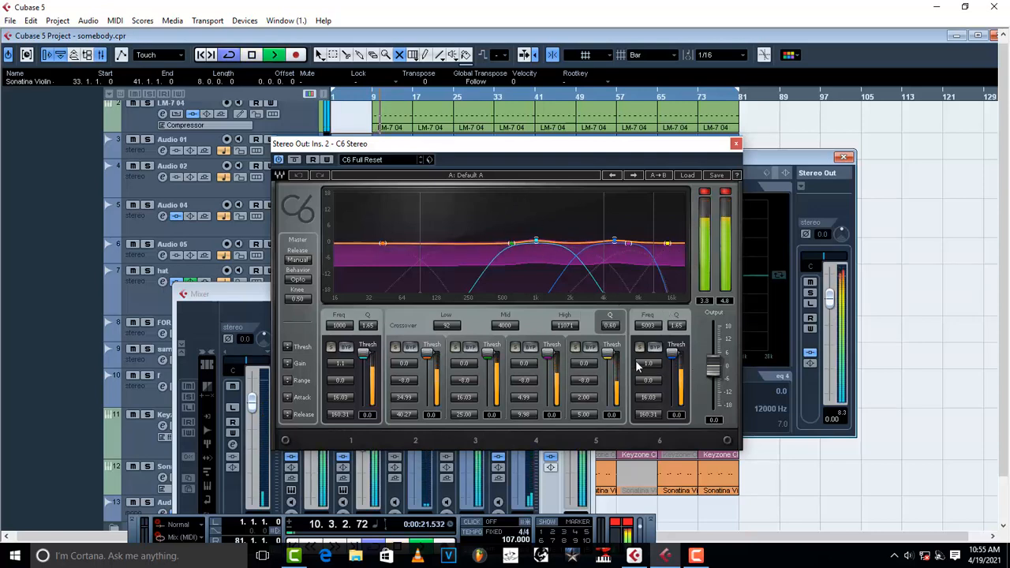
{"action": "key", "text": "space"}
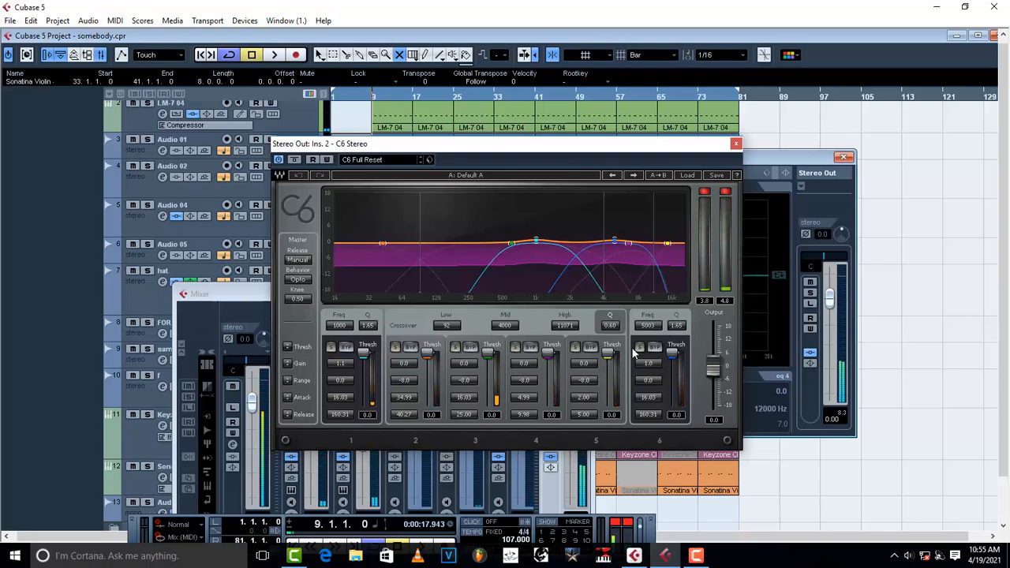
Step: Audition band 6 of the C6 in solo, unsolo it and lower its gain to -3.9 during playback
{"action": "left_click", "coordinate": [638, 348]}
{"action": "key", "text": "space"}
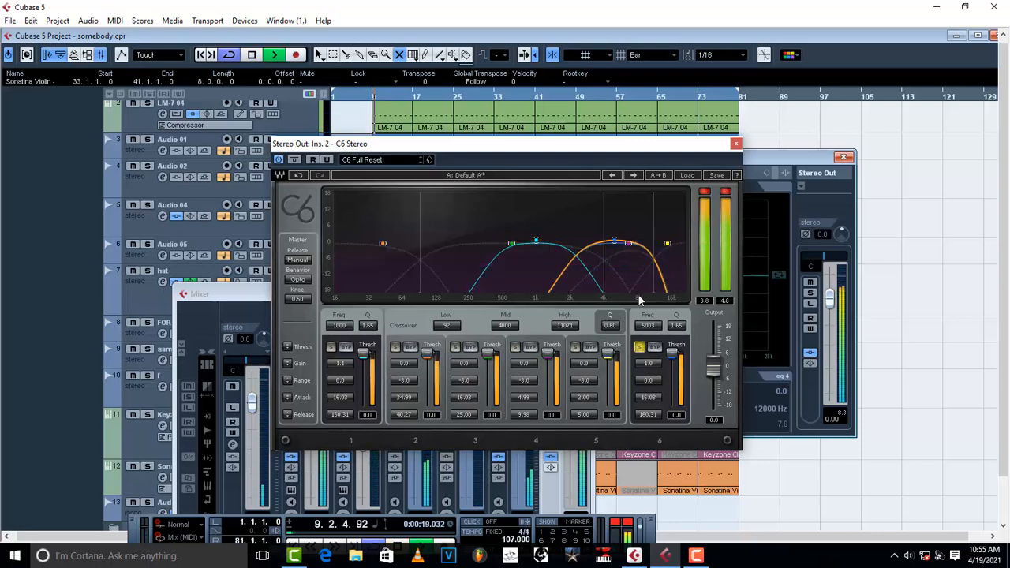
{"action": "left_click", "coordinate": [639, 348]}
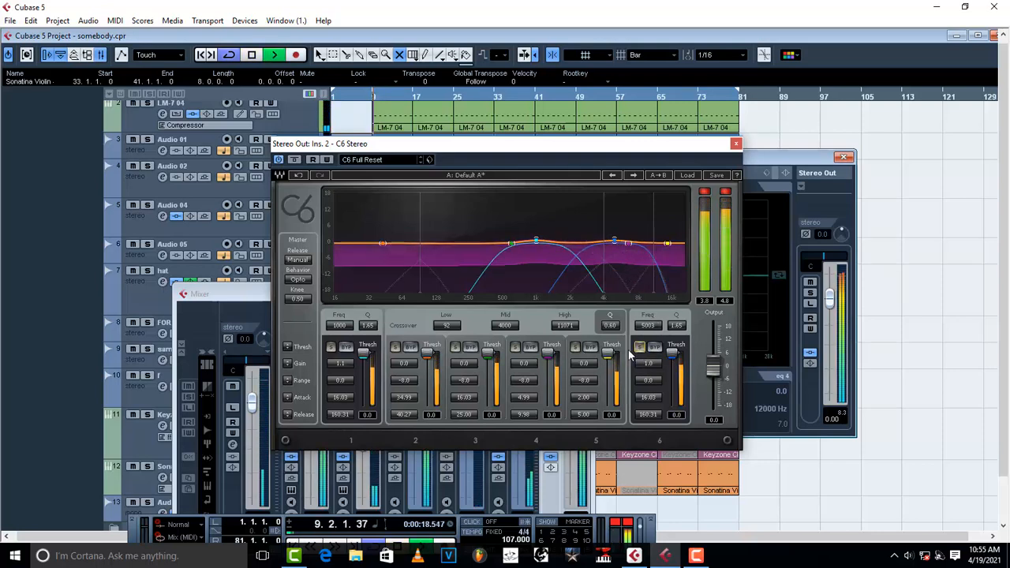
{"action": "left_click_drag", "start_coordinate": [648, 363], "coordinate": [655, 369]}
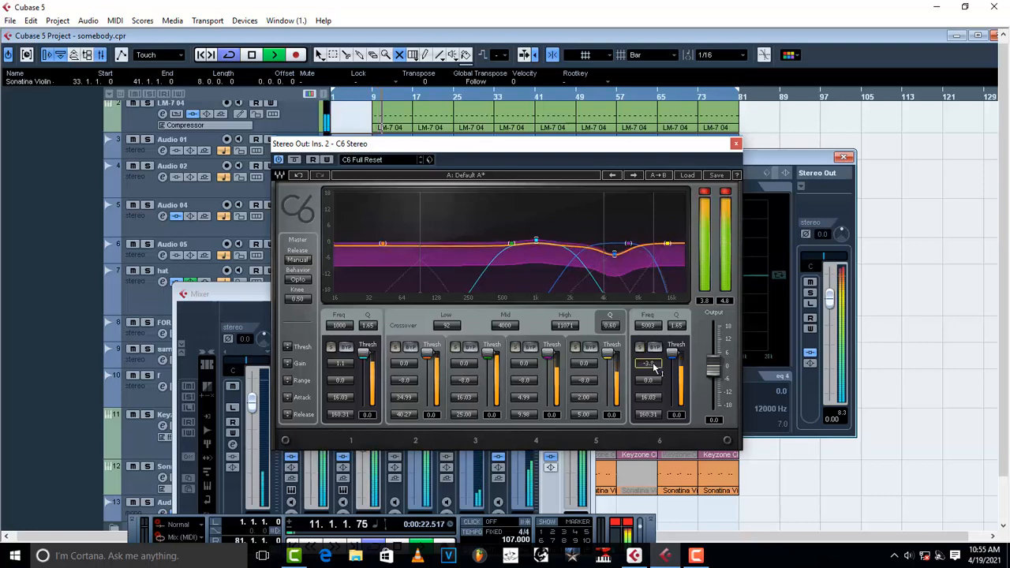
{"action": "key", "text": "space"}
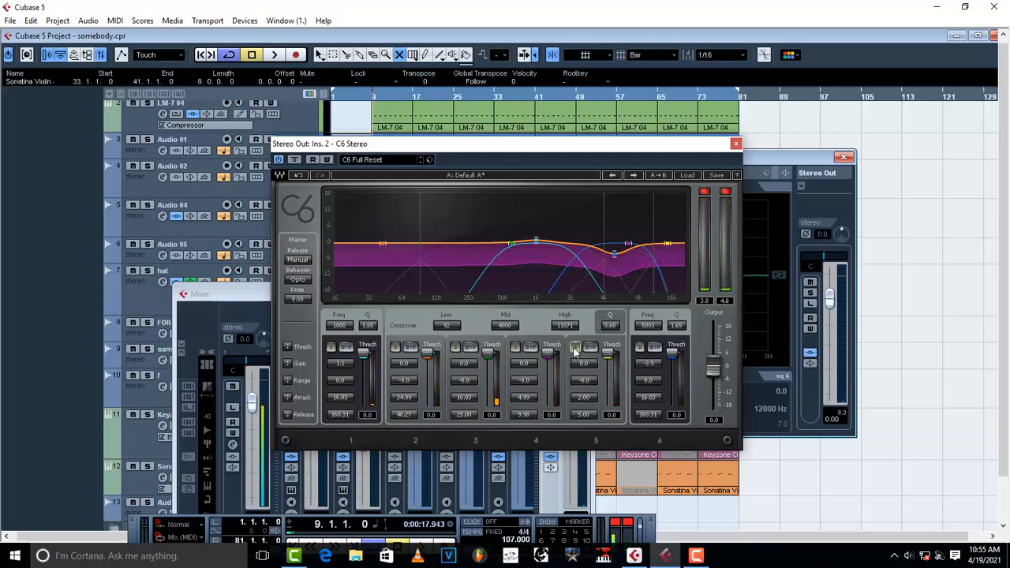
Step: Check C6 band 5 in solo during playback, try different gains, and set its threshold to -34.0 and gain to 2.0
{"action": "key", "text": "space"}
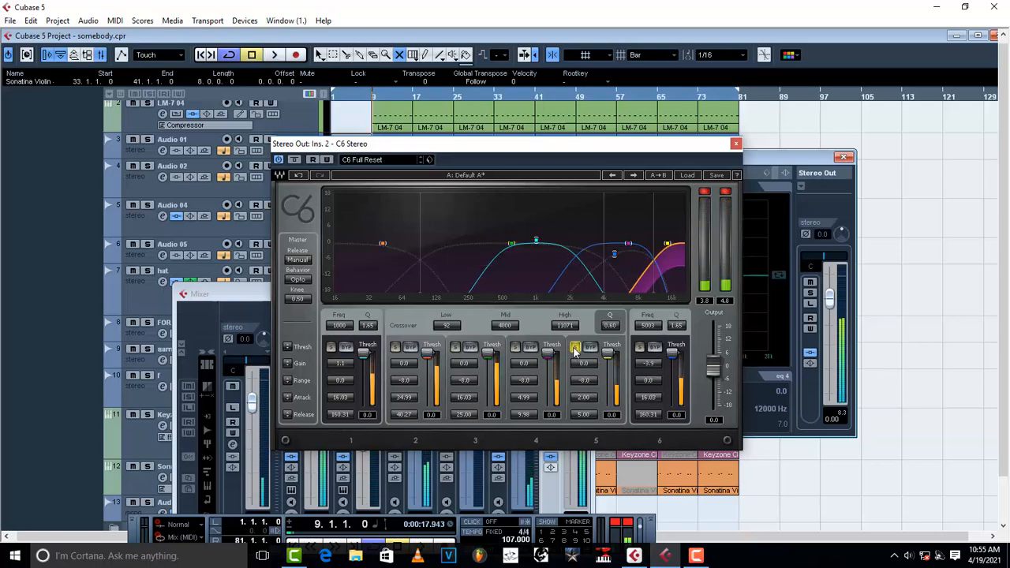
{"action": "left_click", "coordinate": [576, 349]}
{"action": "scroll", "coordinate": [583, 365], "scroll_direction": "up", "scroll_amount": 8}
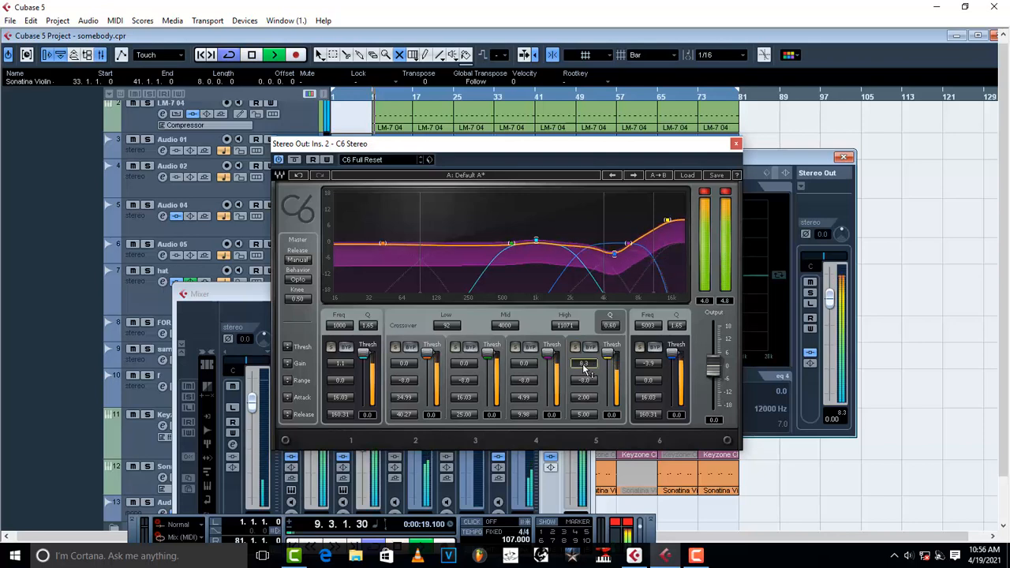
{"action": "scroll", "coordinate": [584, 367], "scroll_direction": "down", "scroll_amount": 3}
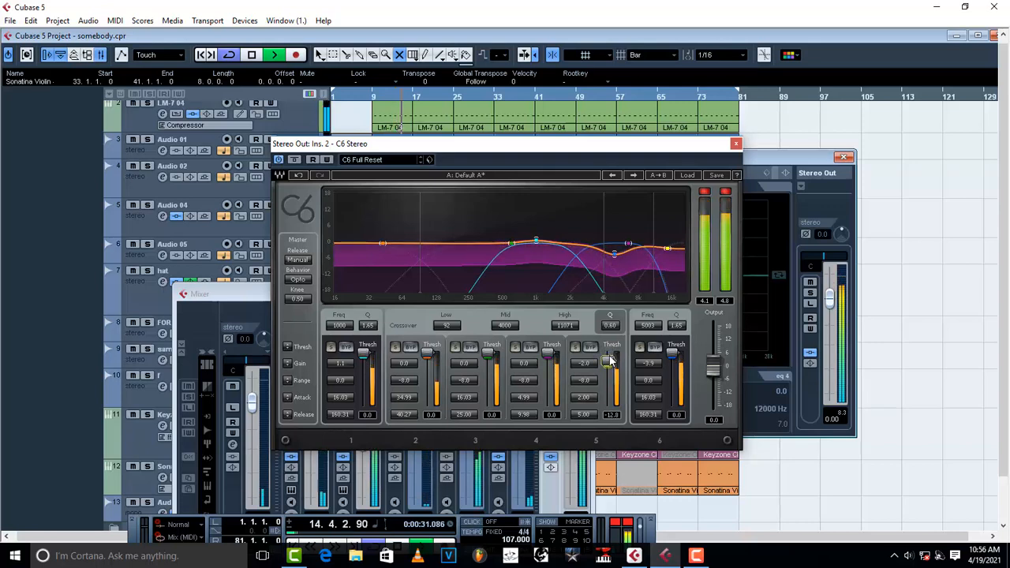
{"action": "left_click_drag", "start_coordinate": [609, 354], "coordinate": [582, 368]}
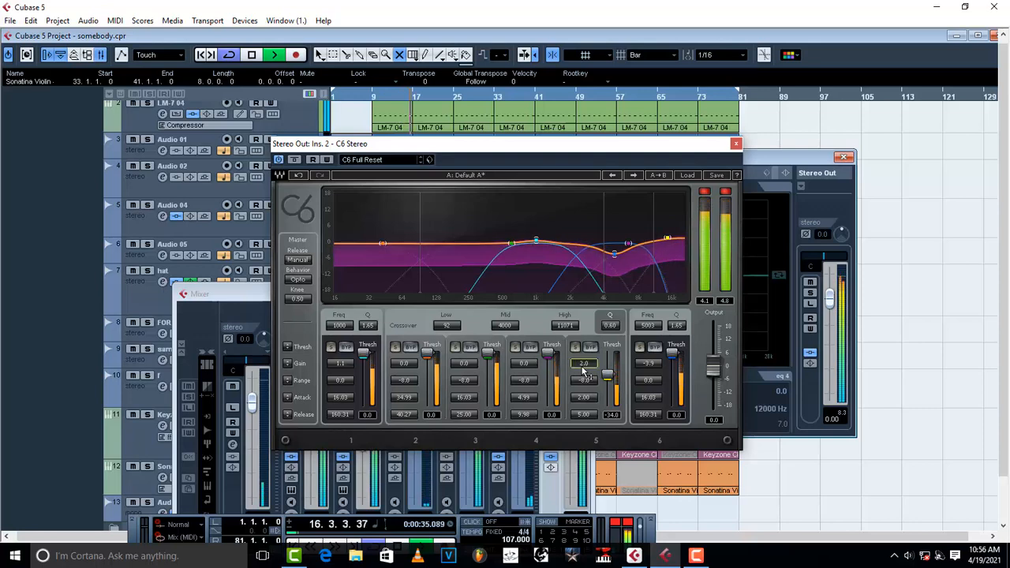
Step: Raise the band 5 gain to 5.9, compare it soloed and unsoloed, and settle the gain at 4.4
{"action": "scroll", "coordinate": [583, 369], "scroll_direction": "up", "scroll_amount": 3}
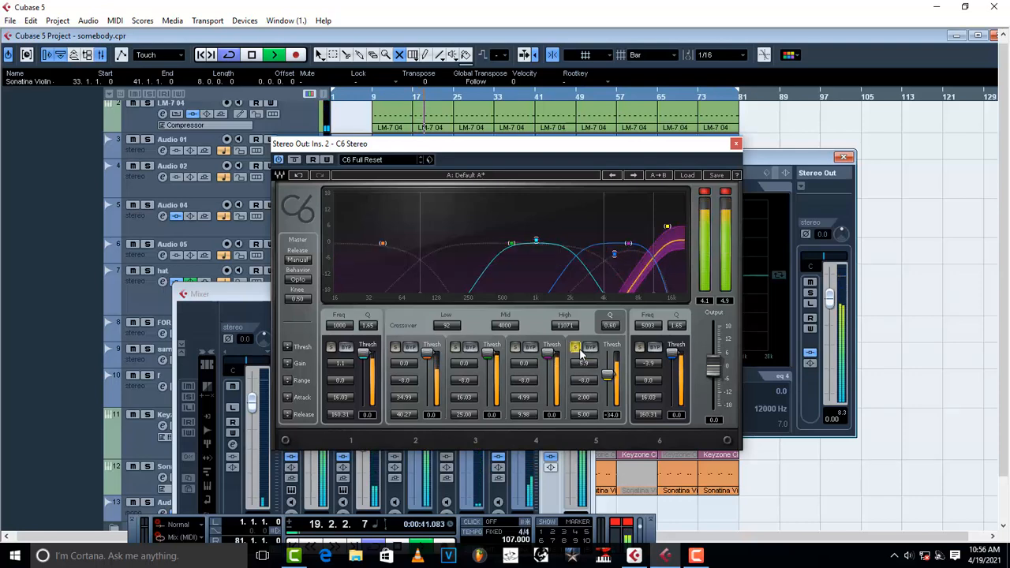
{"action": "left_click", "coordinate": [579, 350]}
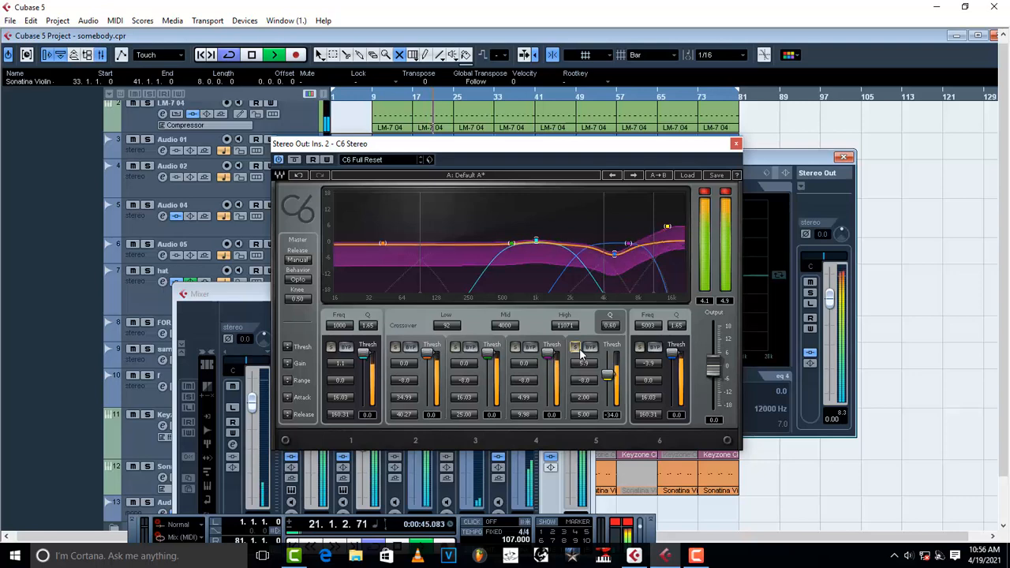
{"action": "left_click_drag", "start_coordinate": [582, 360], "coordinate": [584, 367]}
{"action": "scroll", "coordinate": [584, 366], "scroll_direction": "down", "scroll_amount": 3}
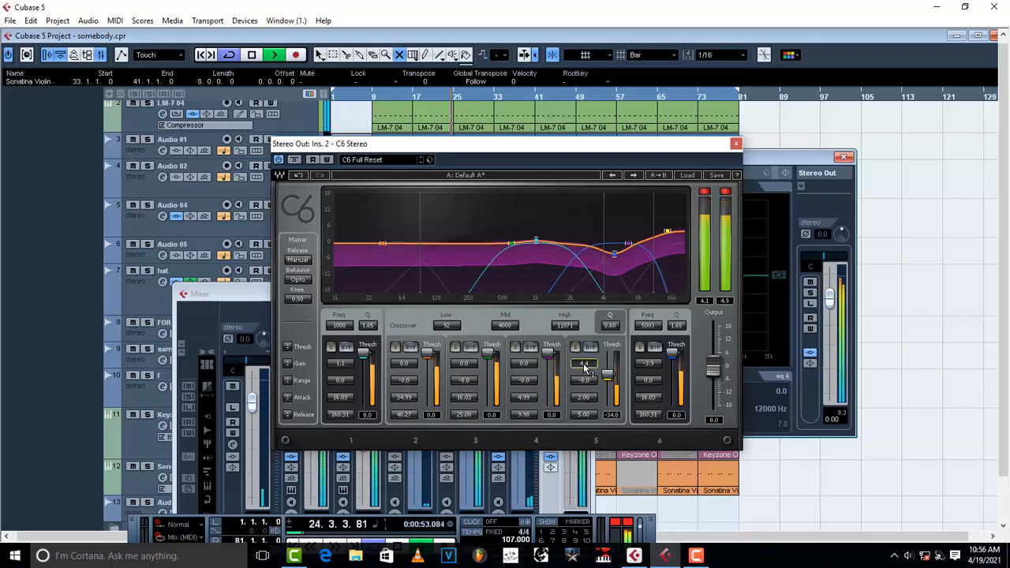
Step: Audition C6 bands 4 and 3 in solo during playback, unsolo both, and raise the band 3 gain to 2.5
{"action": "left_click", "coordinate": [515, 348]}
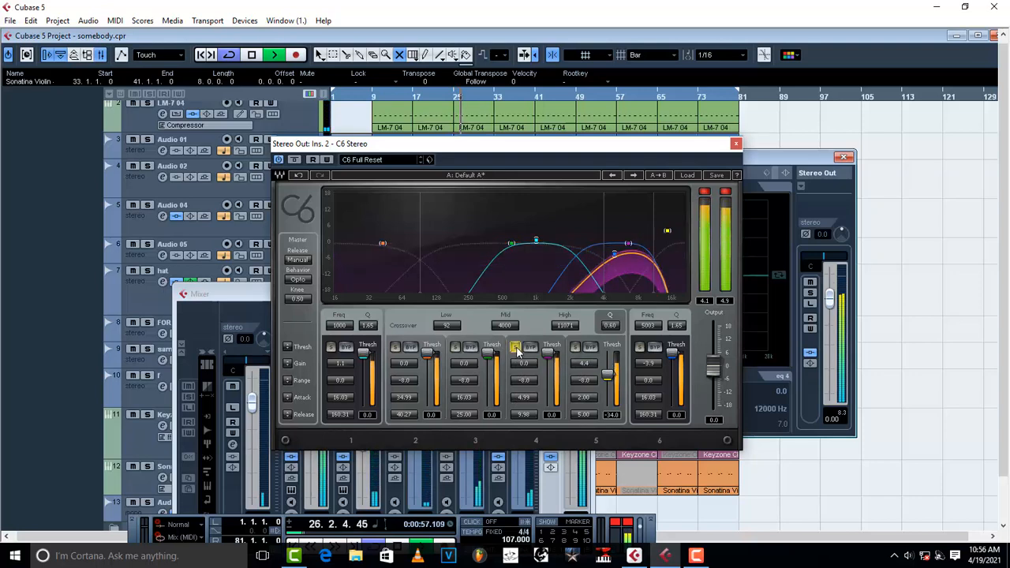
{"action": "left_click", "coordinate": [516, 349]}
{"action": "left_click", "coordinate": [456, 349]}
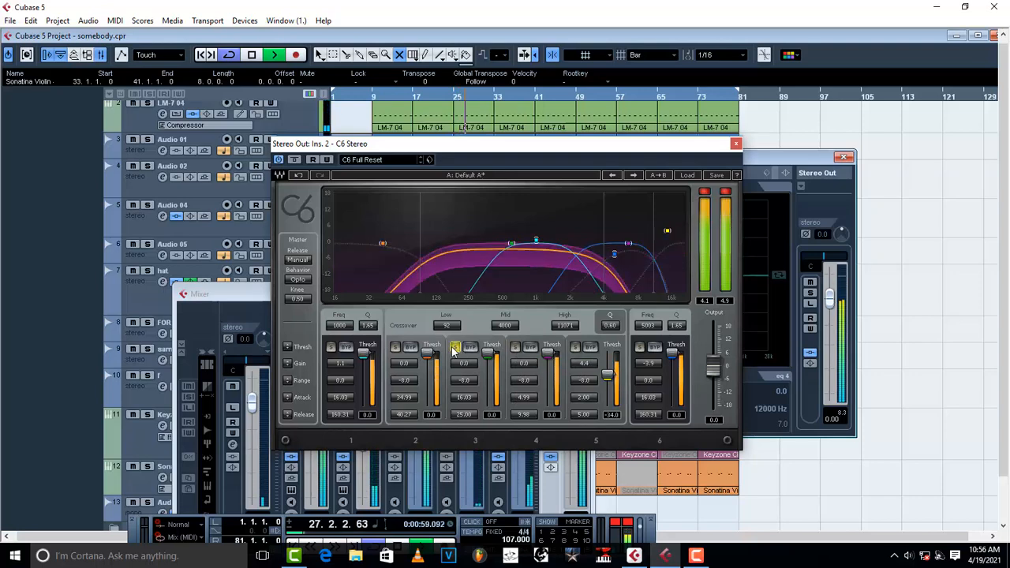
{"action": "left_click", "coordinate": [455, 350]}
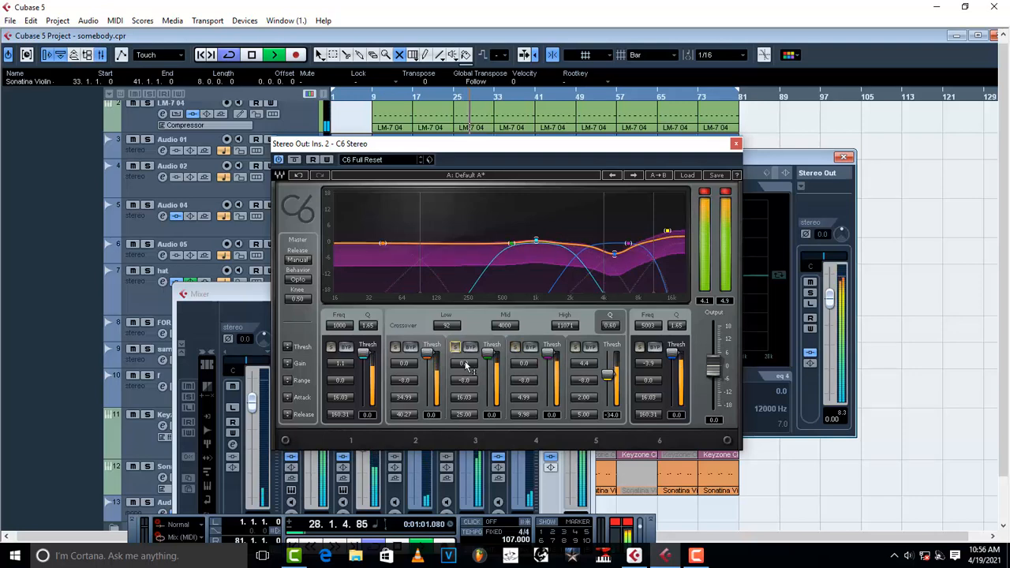
{"action": "scroll", "coordinate": [466, 366], "scroll_direction": "up", "scroll_amount": 5}
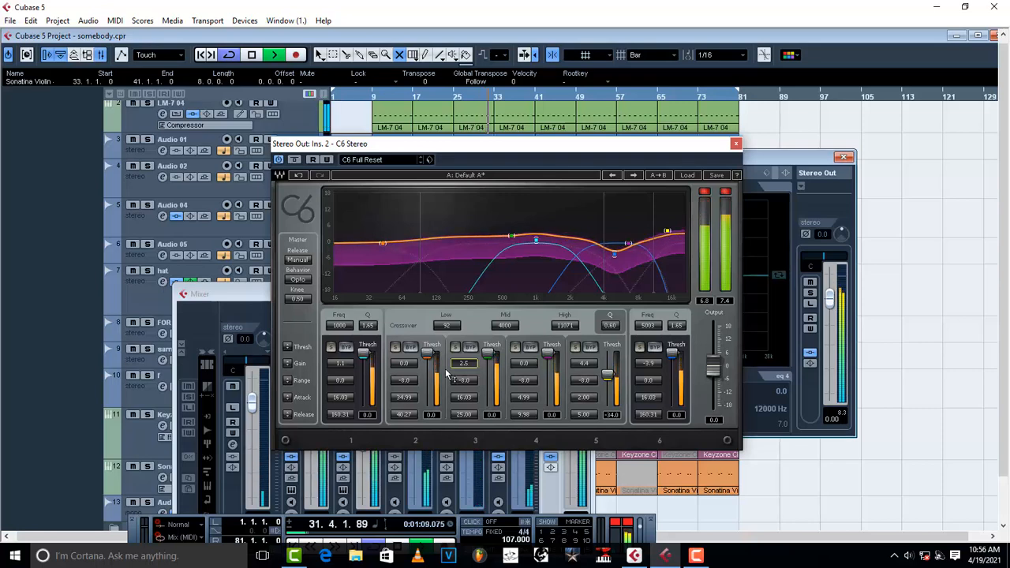
Step: Compare C6 band 2 soloed and unsoloed during playback, try a gain of 5.6, settle it at 2.0, and stop playback
{"action": "left_click", "coordinate": [396, 349]}
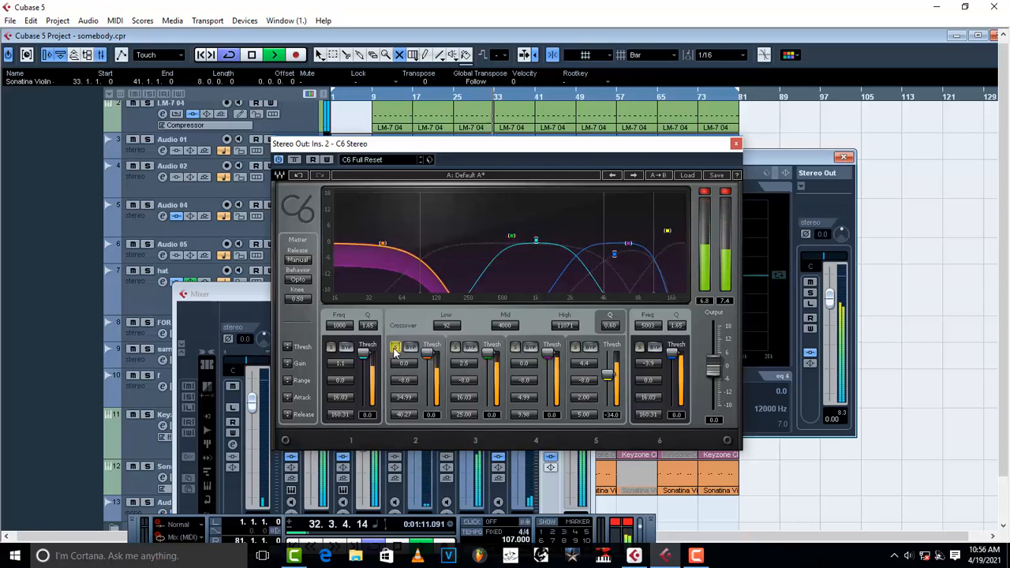
{"action": "scroll", "coordinate": [404, 366], "scroll_direction": "up", "scroll_amount": 3}
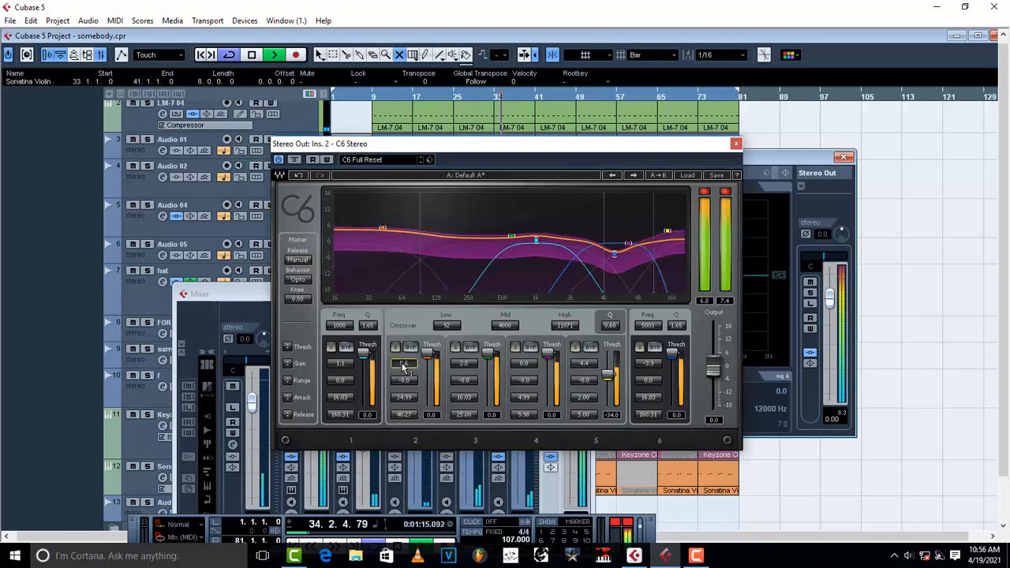
{"action": "left_click", "coordinate": [396, 348]}
{"action": "key", "text": "space"}
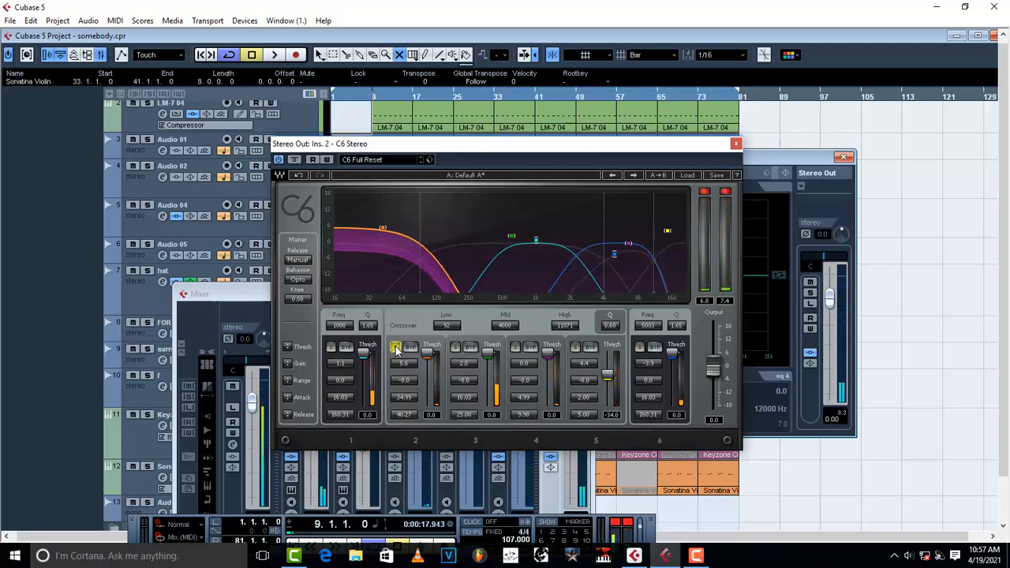
{"action": "key", "text": "space"}
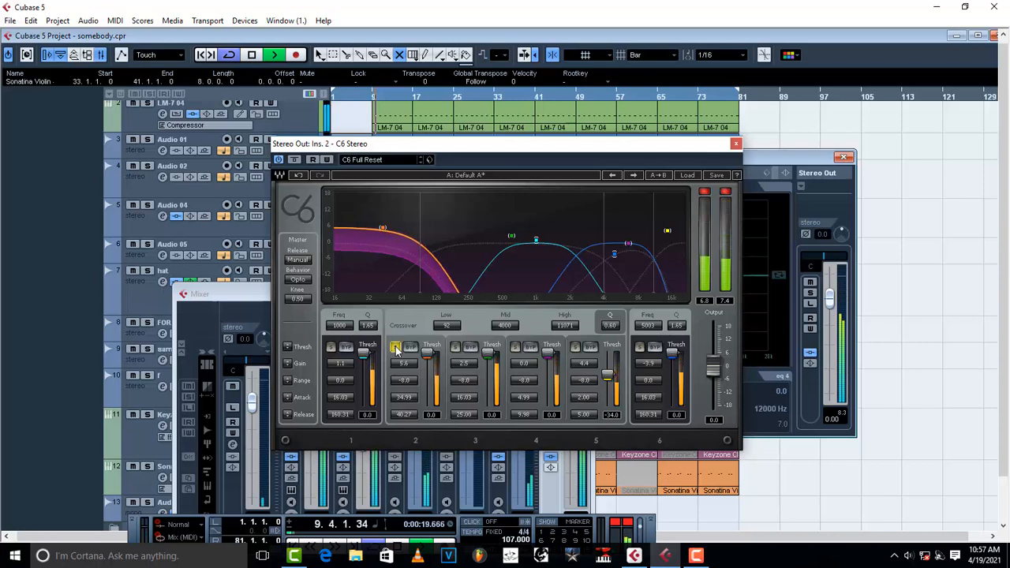
{"action": "left_click", "coordinate": [395, 350]}
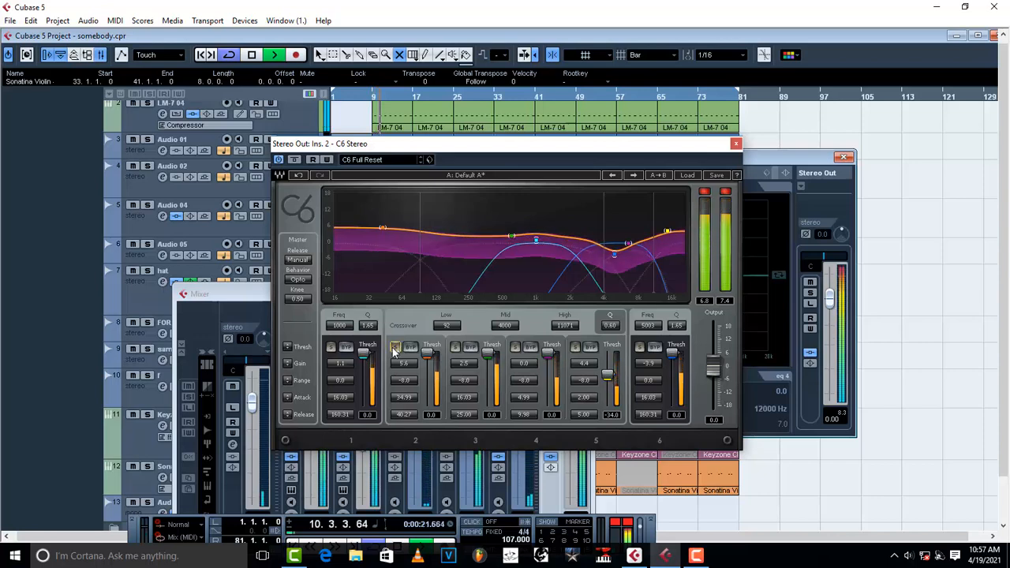
{"action": "scroll", "coordinate": [401, 364], "scroll_direction": "down", "scroll_amount": 3}
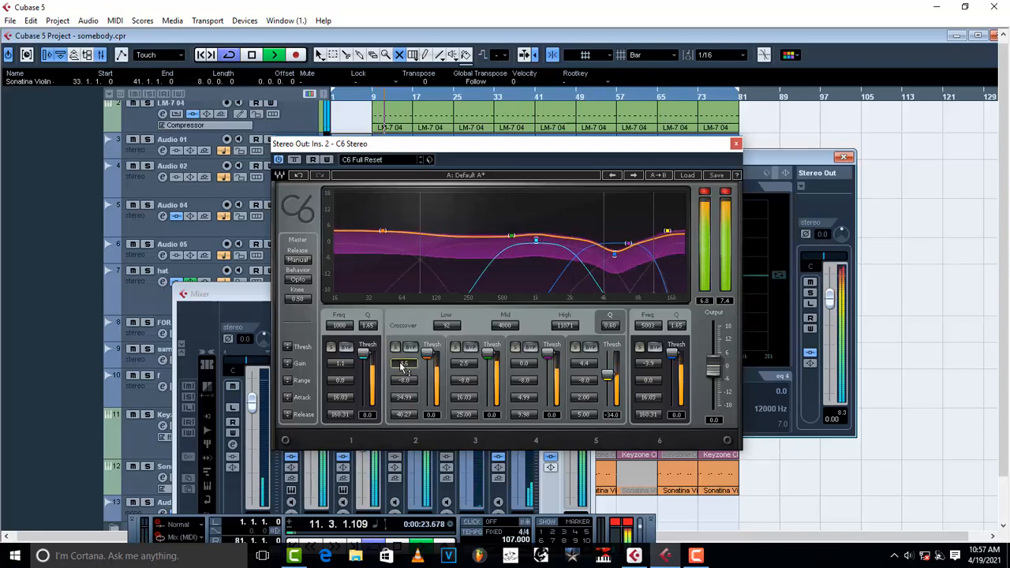
{"action": "scroll", "coordinate": [401, 364], "scroll_direction": "down", "scroll_amount": 1}
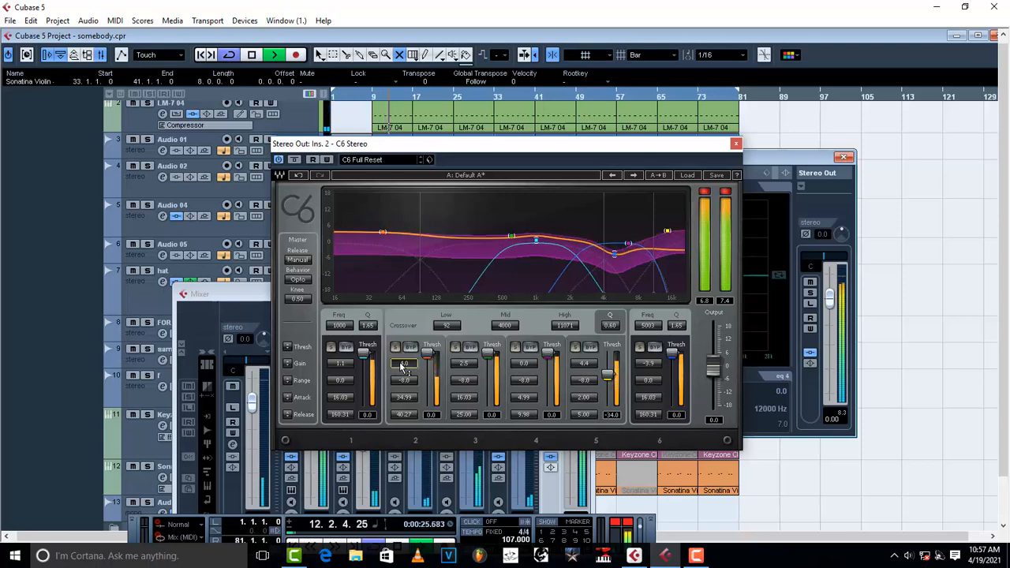
{"action": "scroll", "coordinate": [401, 364], "scroll_direction": "down", "scroll_amount": 1}
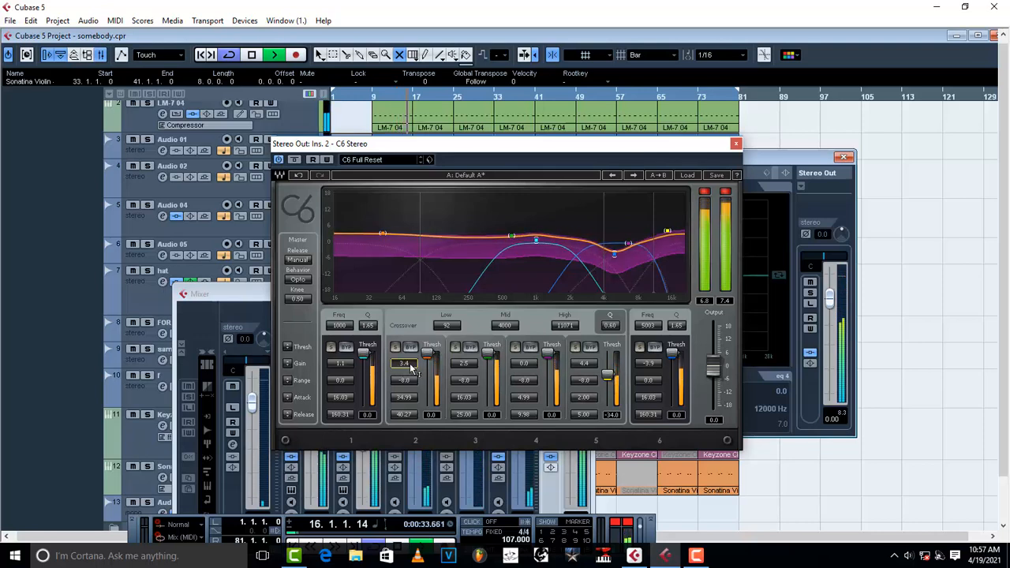
{"action": "scroll", "coordinate": [410, 368], "scroll_direction": "down", "scroll_amount": 6}
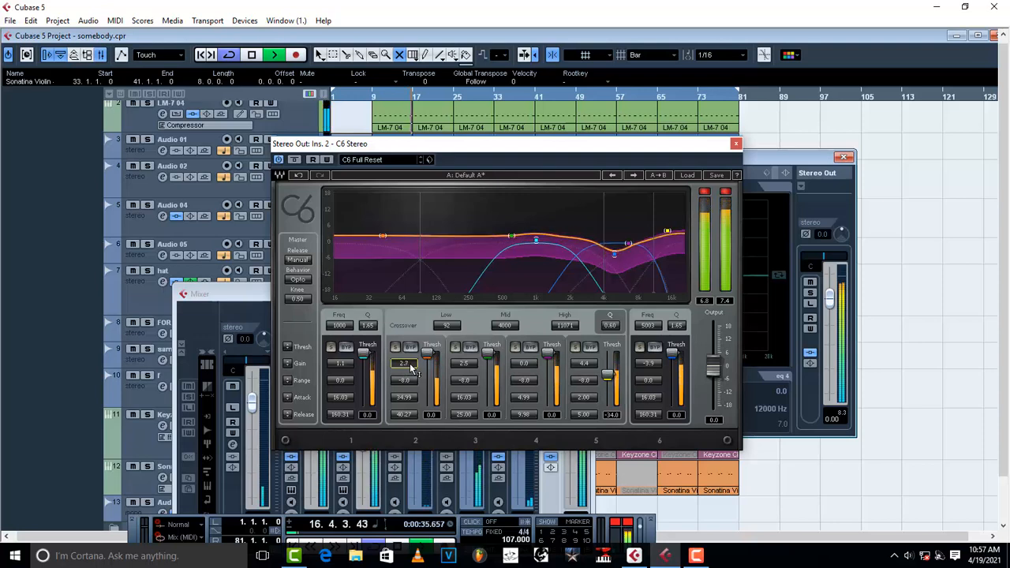
{"action": "scroll", "coordinate": [411, 369], "scroll_direction": "down", "scroll_amount": 1}
{"action": "scroll", "coordinate": [411, 369], "scroll_direction": "down", "scroll_amount": 1}
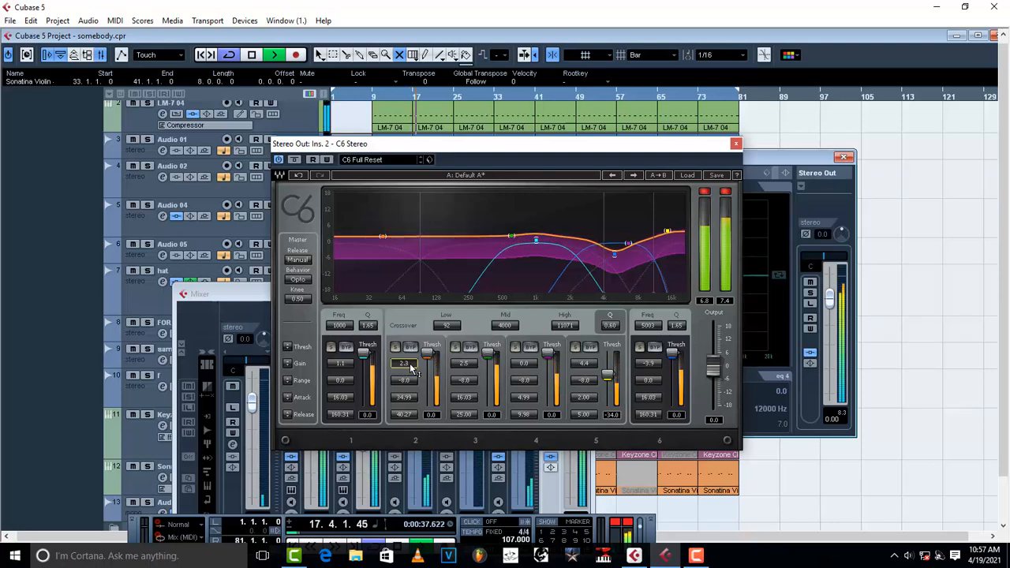
{"action": "scroll", "coordinate": [411, 368], "scroll_direction": "down", "scroll_amount": 2}
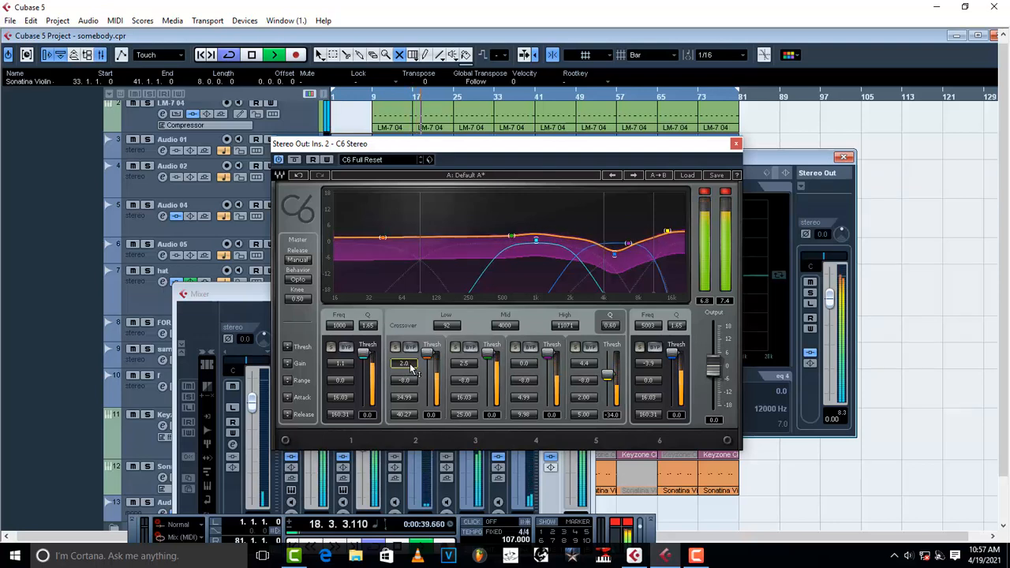
{"action": "key", "text": "space"}
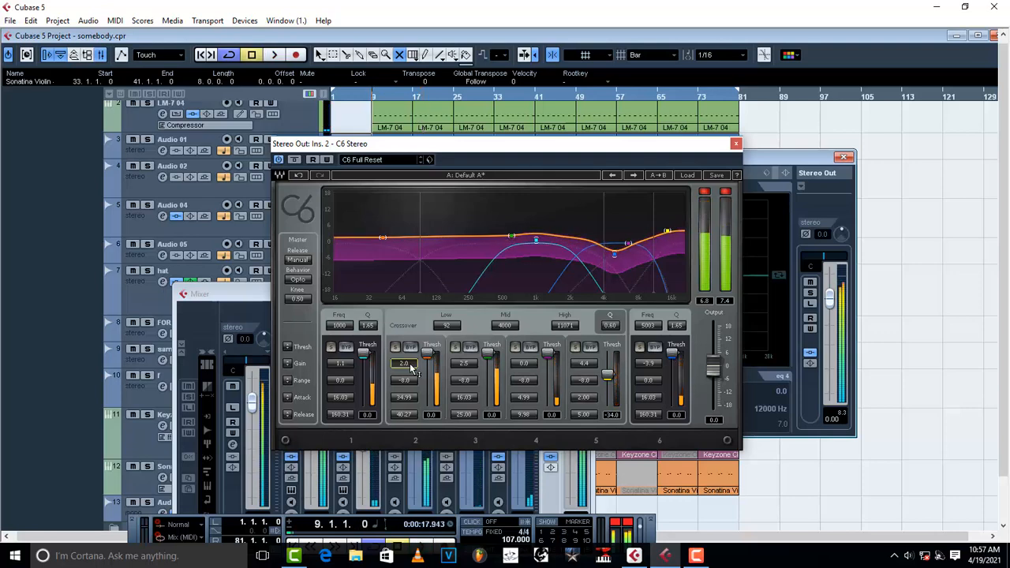
Step: Check C6 band 1 in solo, try strongly boosted and cut gains during playback, settle on a slight cut, and close the compressor
{"action": "left_click", "coordinate": [332, 348]}
{"action": "key", "text": "space"}
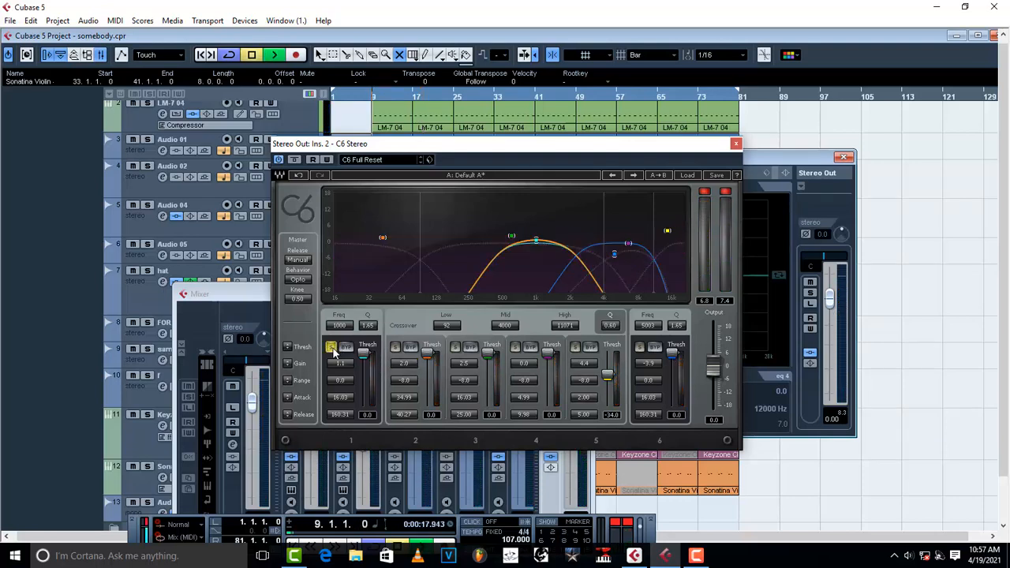
{"action": "left_click", "coordinate": [333, 349]}
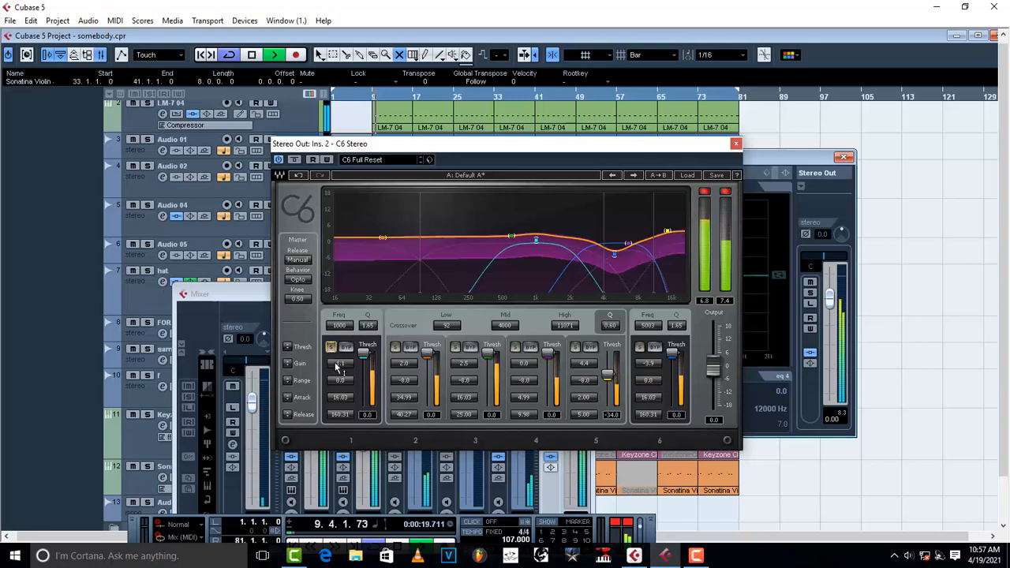
{"action": "scroll", "coordinate": [334, 362], "scroll_direction": "up", "scroll_amount": 9}
{"action": "scroll", "coordinate": [335, 362], "scroll_direction": "up", "scroll_amount": 20}
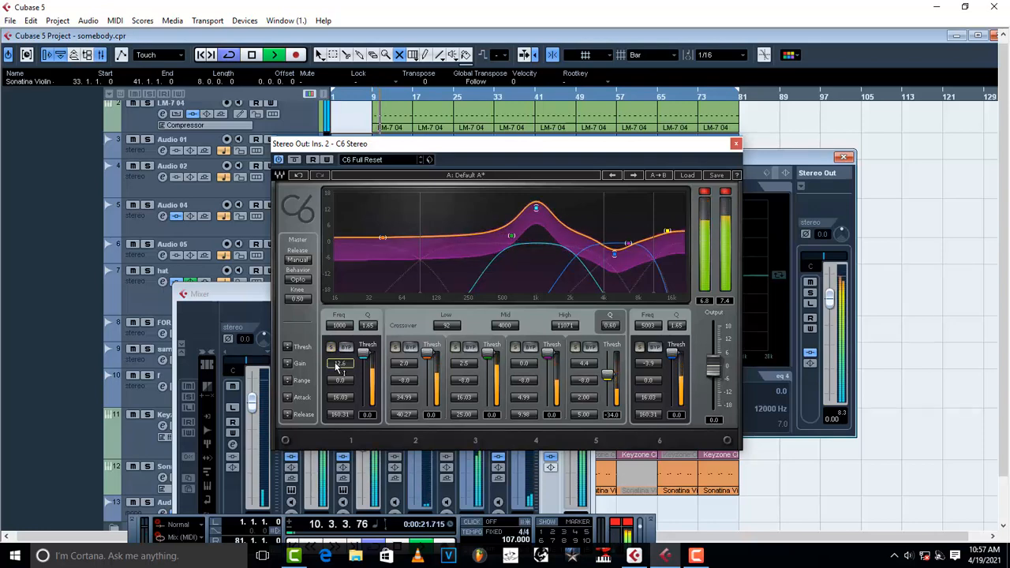
{"action": "scroll", "coordinate": [335, 362], "scroll_direction": "down", "scroll_amount": 20}
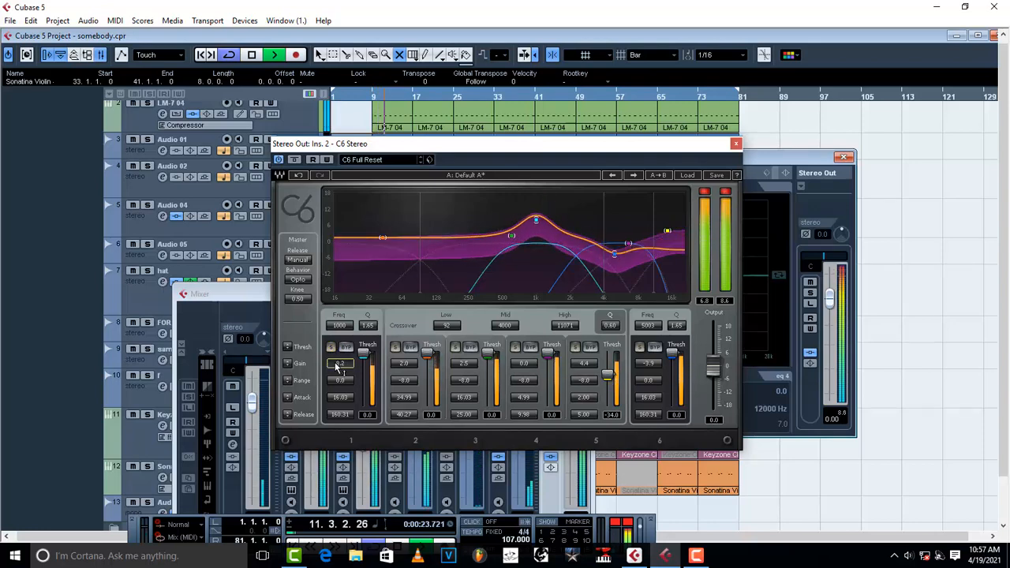
{"action": "scroll", "coordinate": [335, 362], "scroll_direction": "down", "scroll_amount": 1}
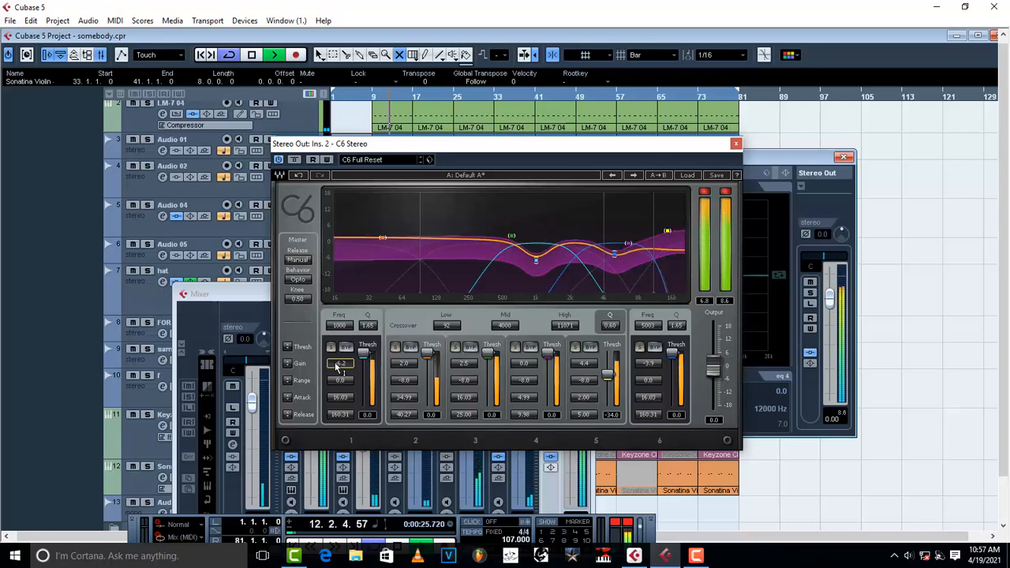
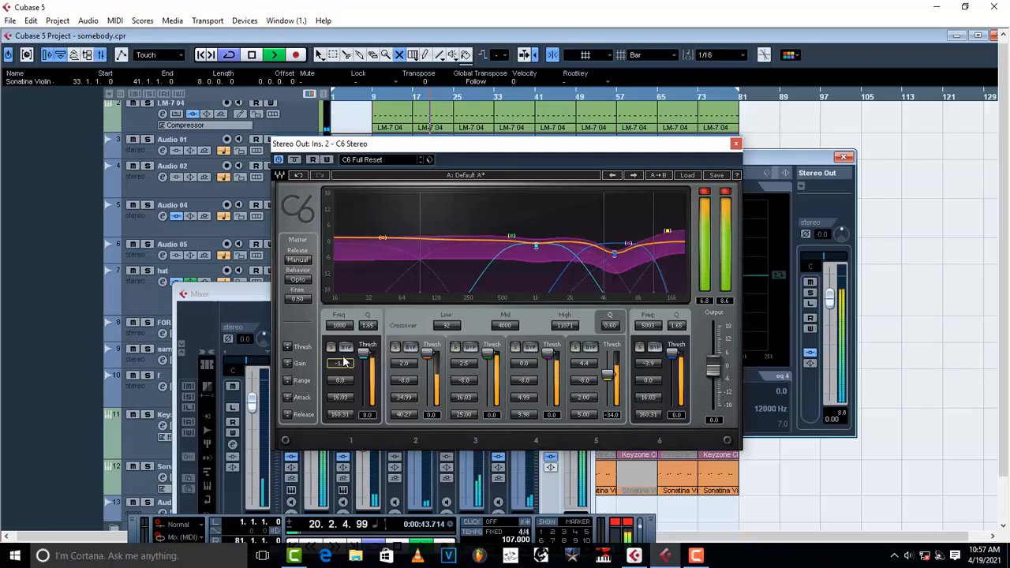
{"action": "left_click", "coordinate": [735, 143]}
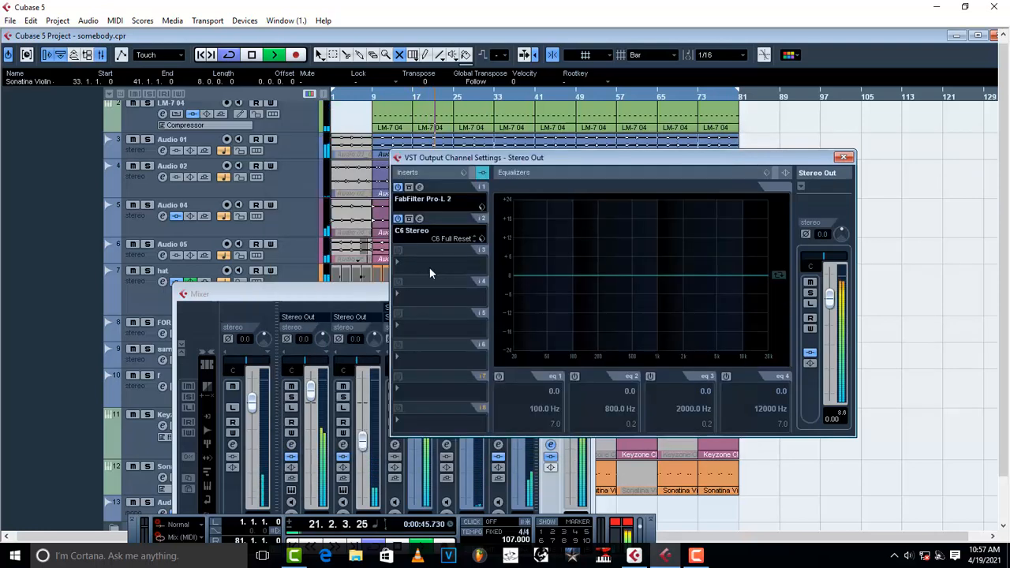
Step: Stop playback and add the stereoexpander plug-in to the third insert slot of Stereo Out
{"action": "key", "text": "space"}
{"action": "left_click", "coordinate": [406, 267]}
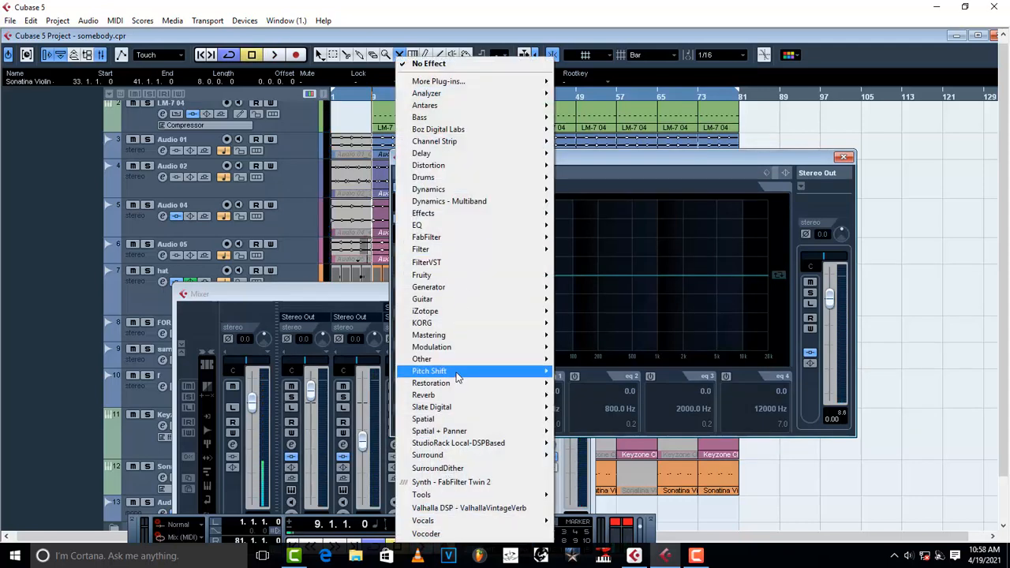
{"action": "mouse_move", "coordinate": [464, 337]}
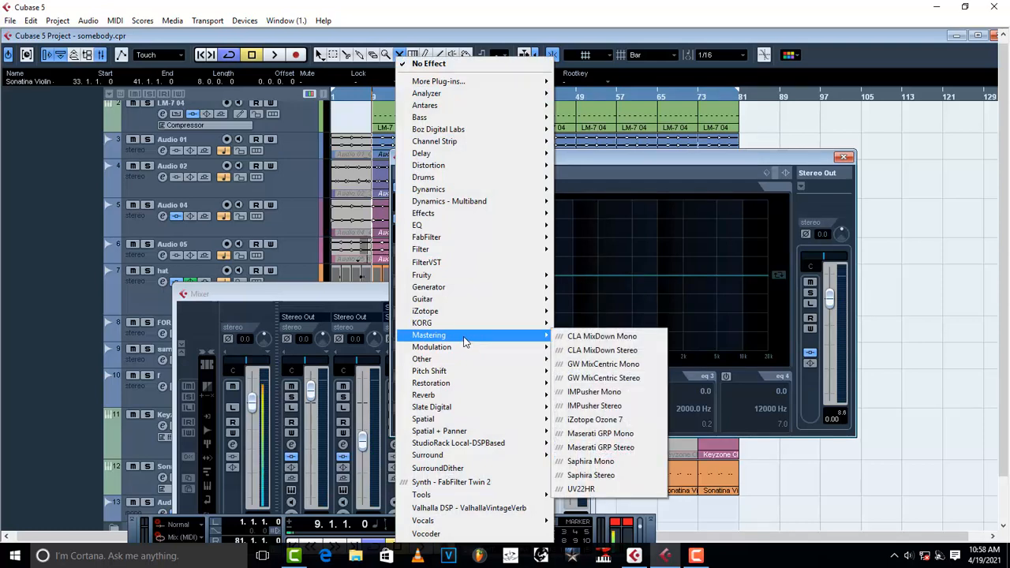
{"action": "mouse_move", "coordinate": [457, 83]}
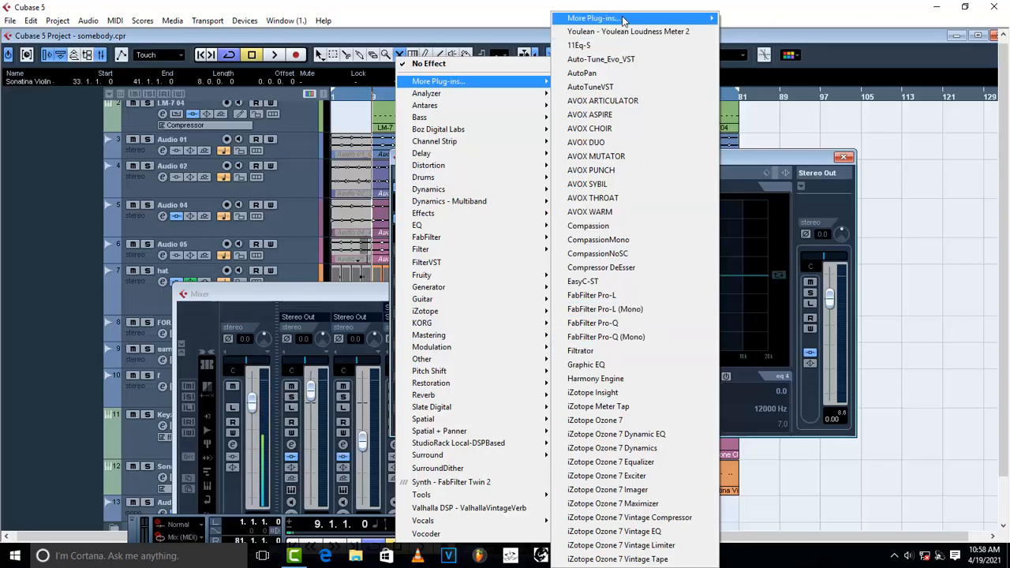
{"action": "mouse_move", "coordinate": [624, 19]}
{"action": "left_click", "coordinate": [762, 184]}
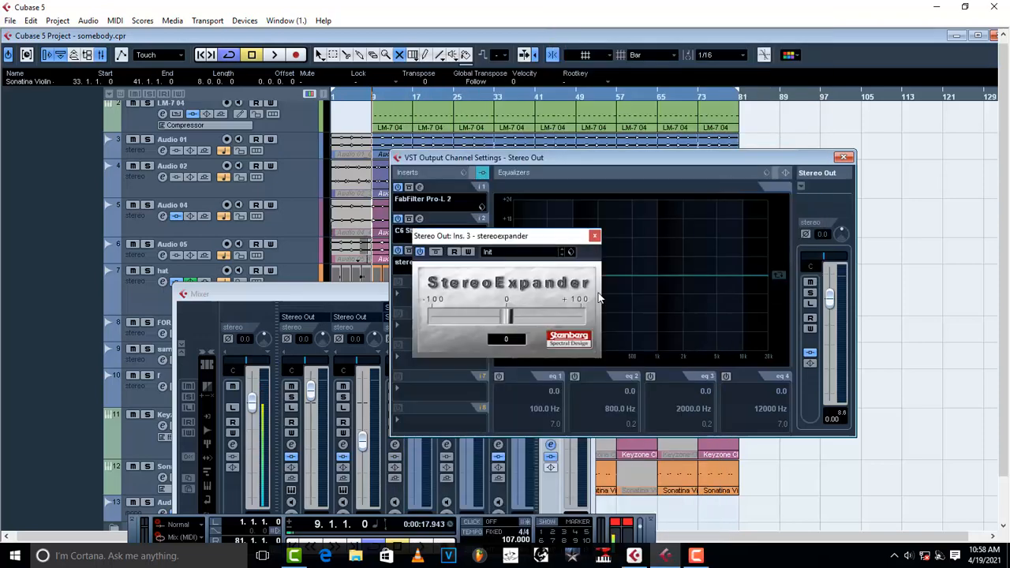
Step: Play from bar 9, set the StereoExpander width to 65, and close its window
{"action": "key", "text": "space"}
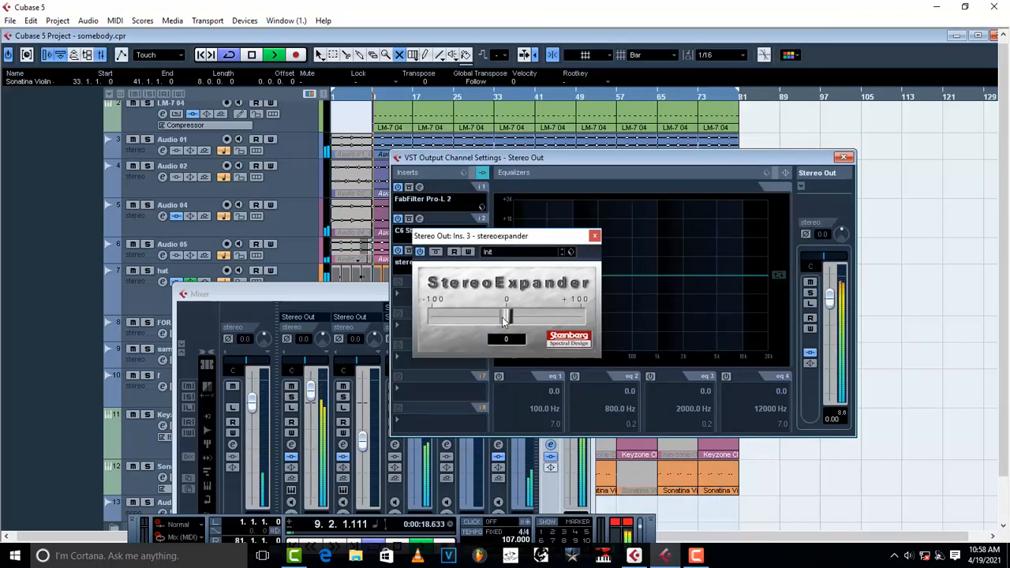
{"action": "left_click_drag", "start_coordinate": [510, 318], "coordinate": [555, 317]}
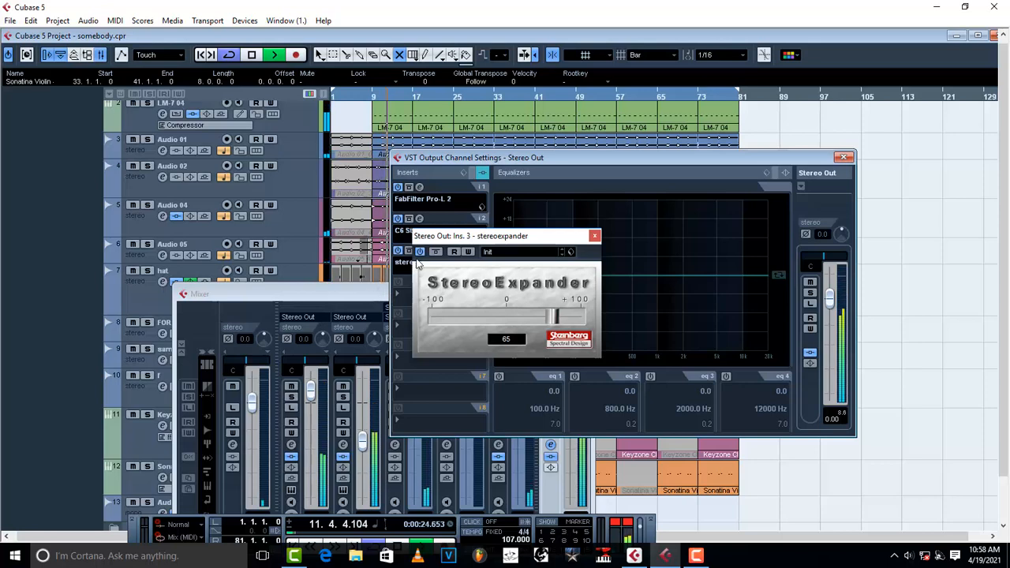
{"action": "left_click", "coordinate": [594, 236]}
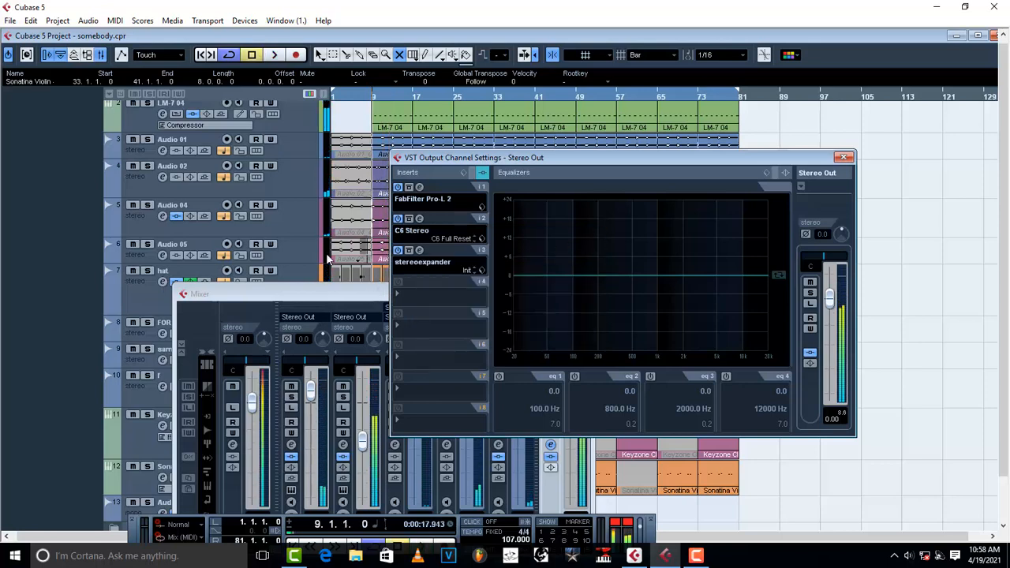
Step: Play from bar 9, lower the FabFilter Pro-L 2 gain on Stereo Out to +4.5, and close the limiter
{"action": "key", "text": "space"}
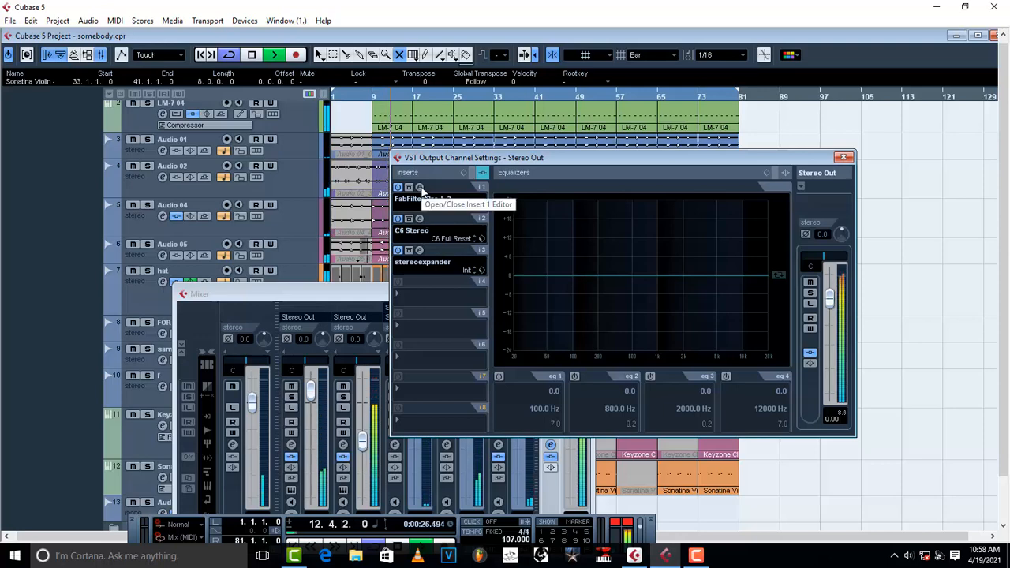
{"action": "left_click", "coordinate": [420, 187]}
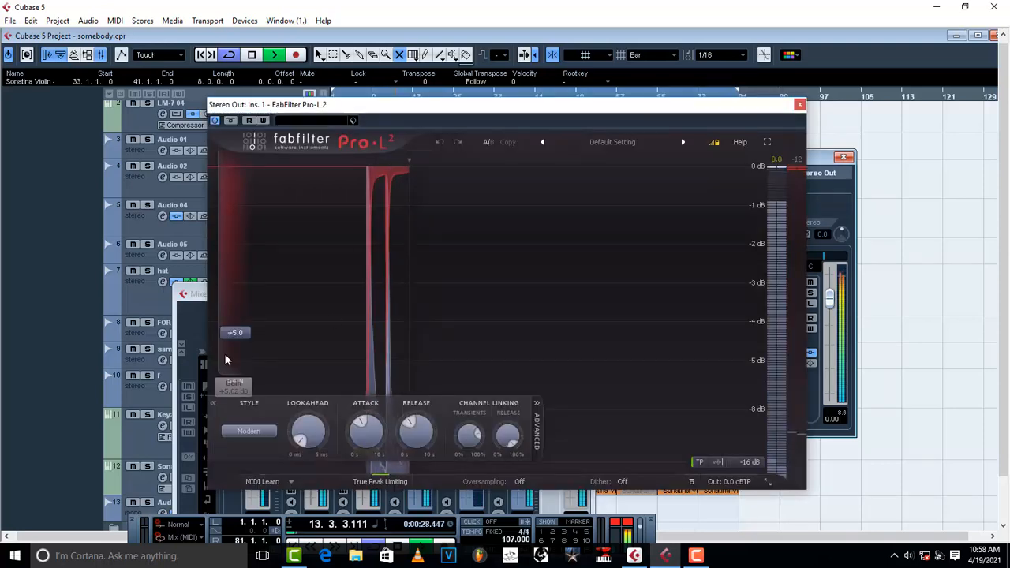
{"action": "left_click_drag", "start_coordinate": [236, 338], "coordinate": [236, 340]}
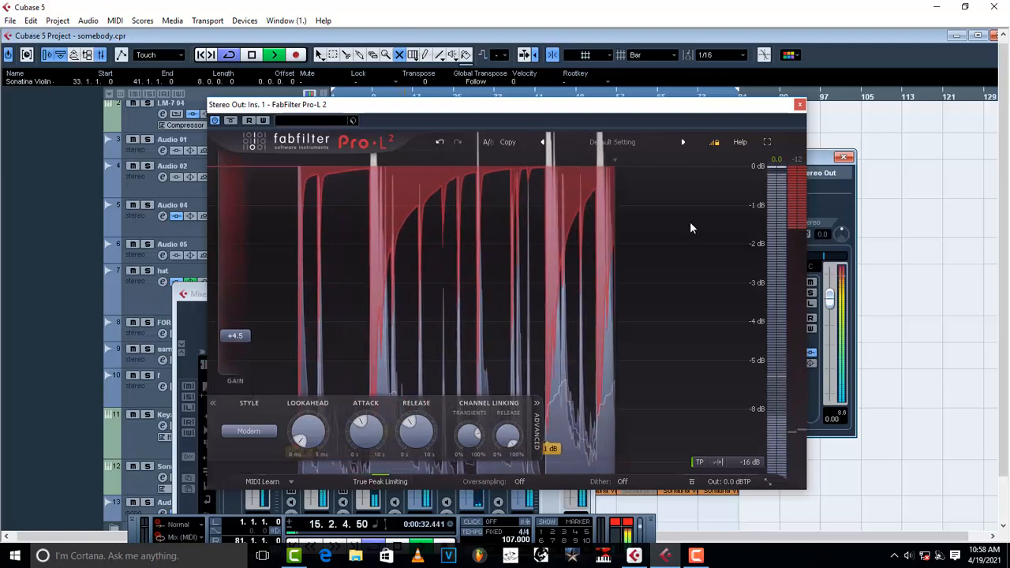
{"action": "mouse_move", "coordinate": [235, 337]}
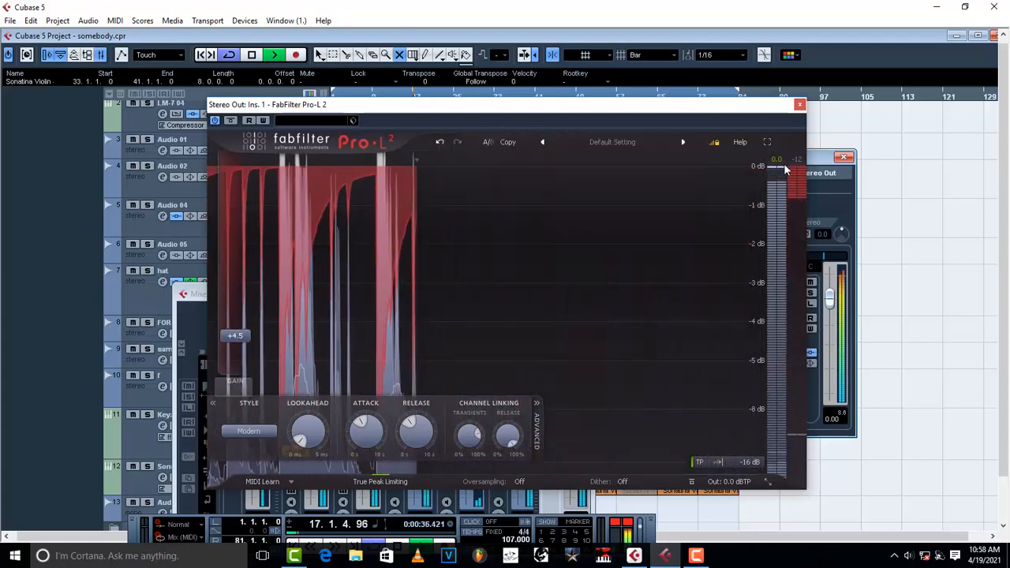
{"action": "left_click", "coordinate": [799, 104]}
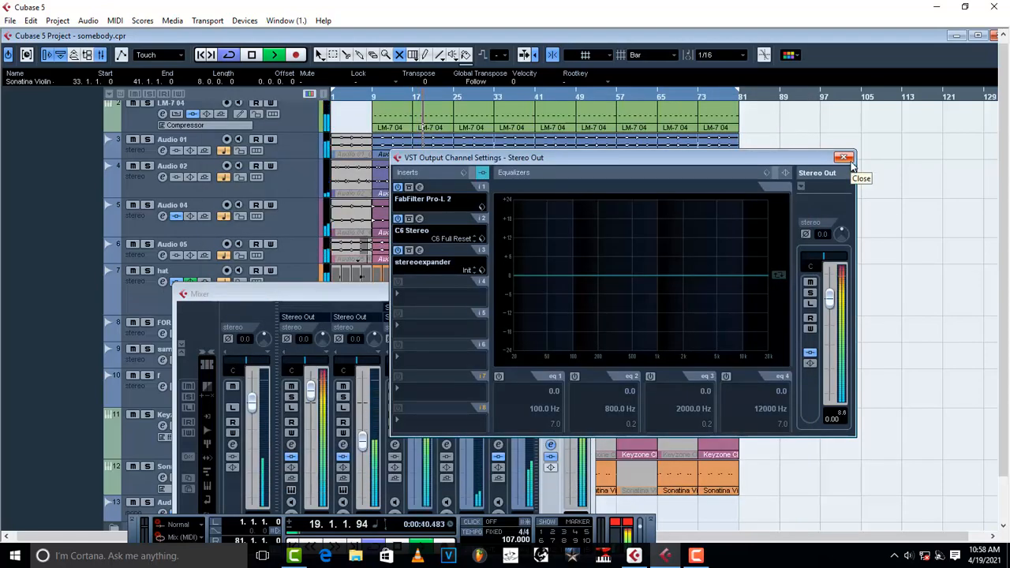
Step: Lower the StereoExpander width on Stereo Out to 60, stop playback, and close its window
{"action": "left_click", "coordinate": [419, 250]}
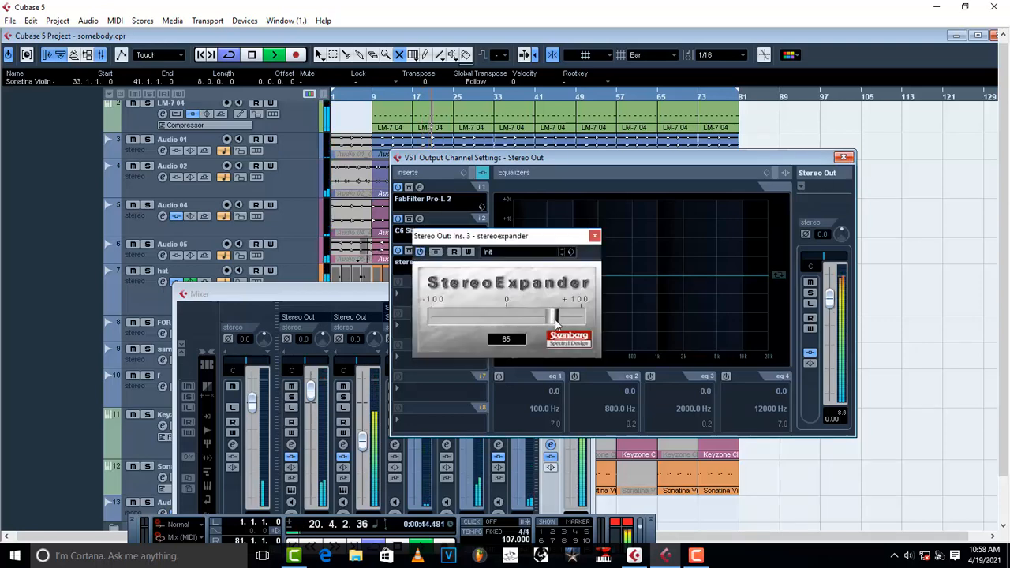
{"action": "left_click_drag", "start_coordinate": [553, 318], "coordinate": [543, 320]}
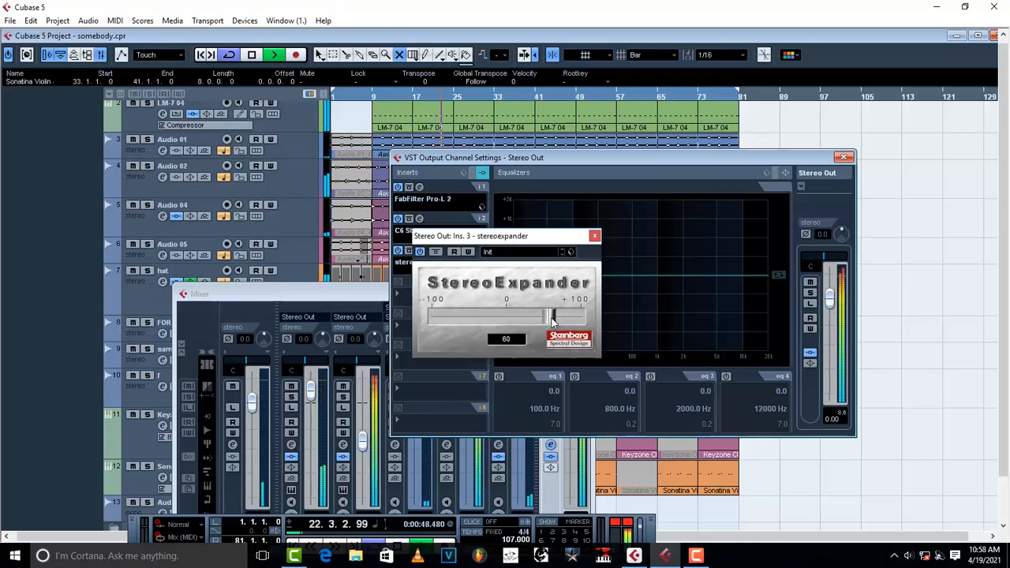
{"action": "key", "text": "space"}
{"action": "left_click", "coordinate": [595, 235]}
Step: Replace the stereoexpander in the third Stereo Out insert slot with the IMPusher Stereo mastering plug-in
{"action": "left_click", "coordinate": [430, 262]}
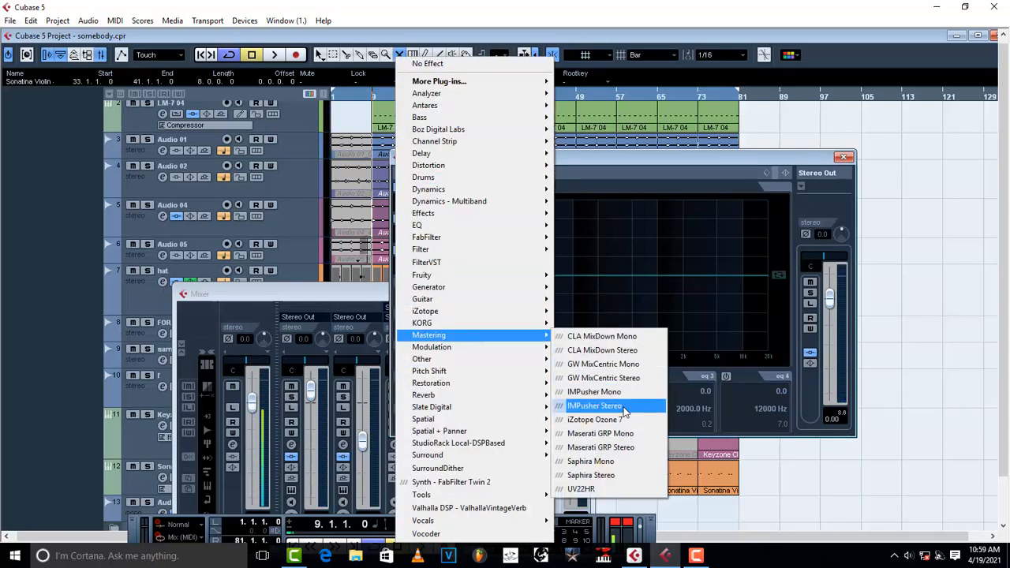
{"action": "left_click", "coordinate": [625, 406]}
{"action": "left_click", "coordinate": [481, 334]}
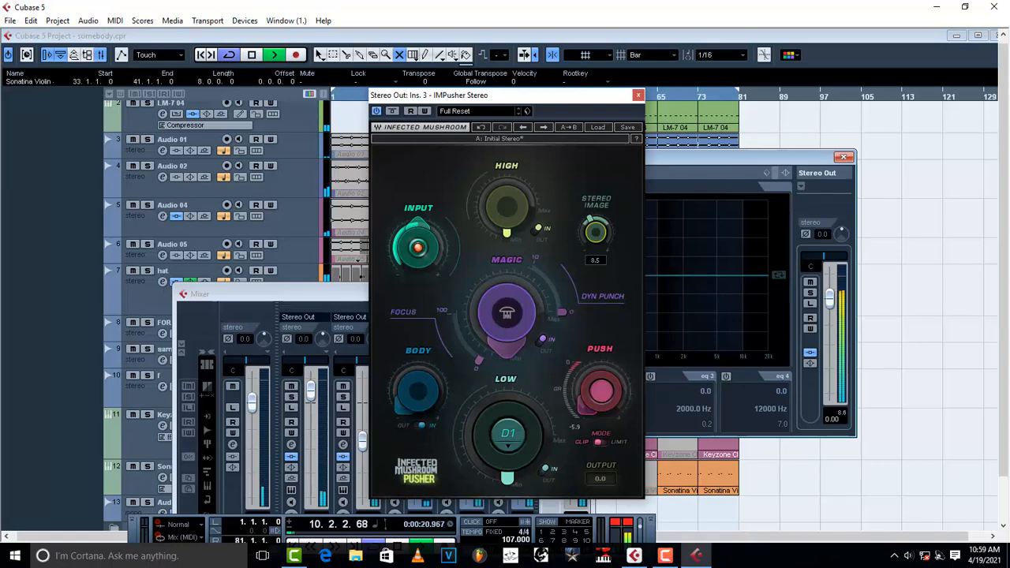
Step: Replay from bar 9, raise the Pusher's Magic amount to about 34, and close the plug-in, channel settings and mixer
{"action": "key", "text": "space"}
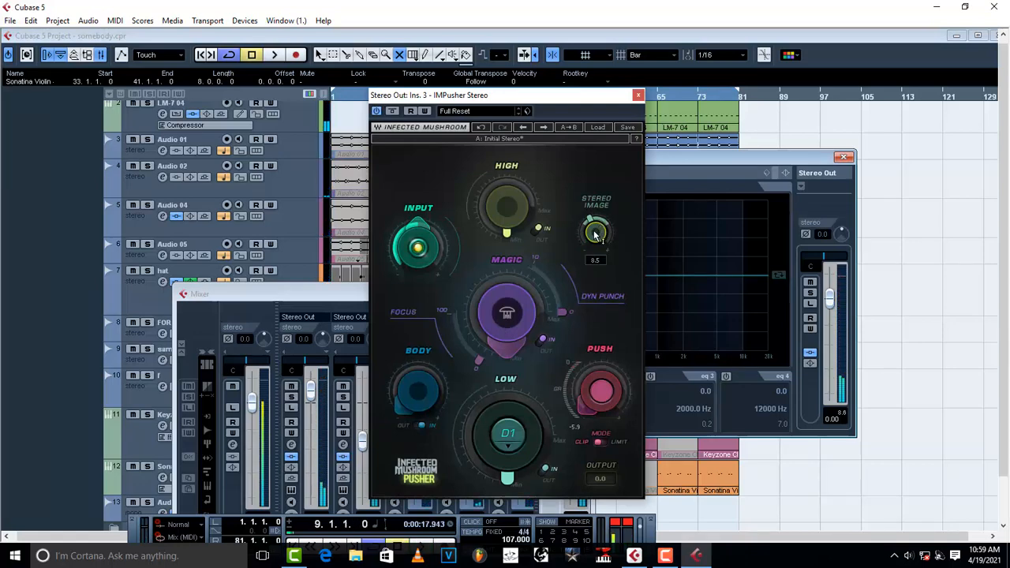
{"action": "key", "text": "space"}
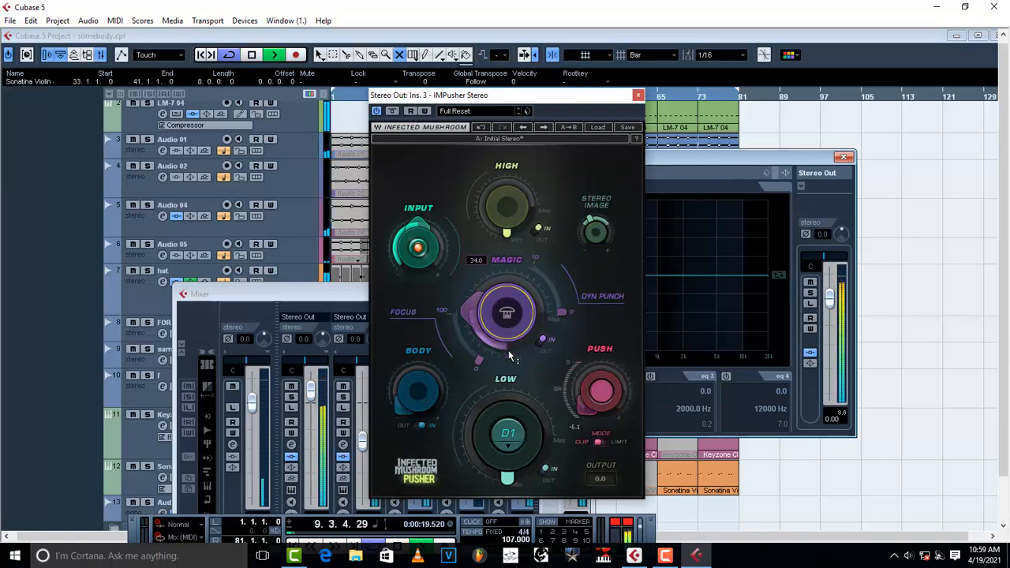
{"action": "left_click_drag", "start_coordinate": [509, 356], "coordinate": [506, 344]}
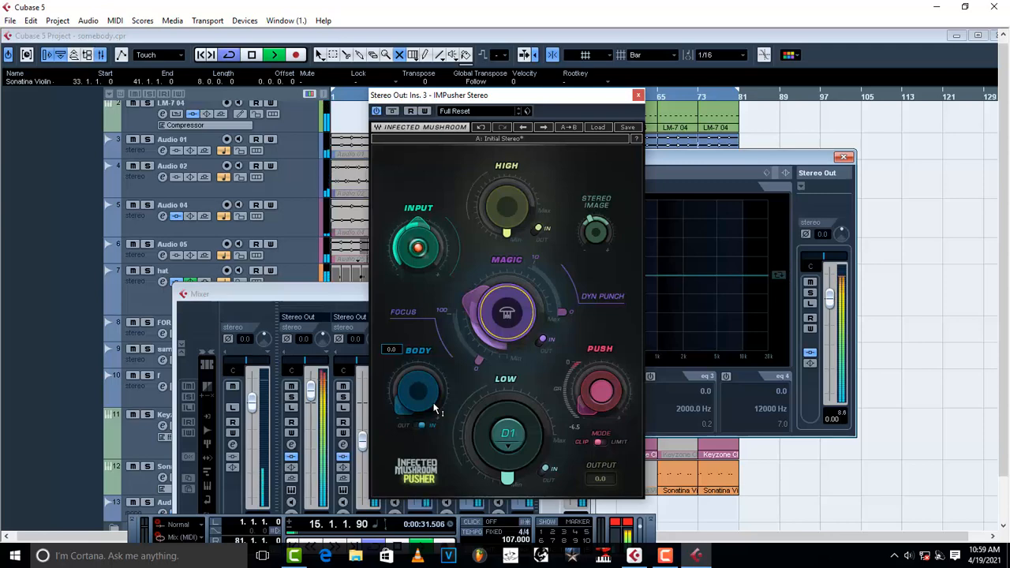
{"action": "left_click", "coordinate": [638, 96]}
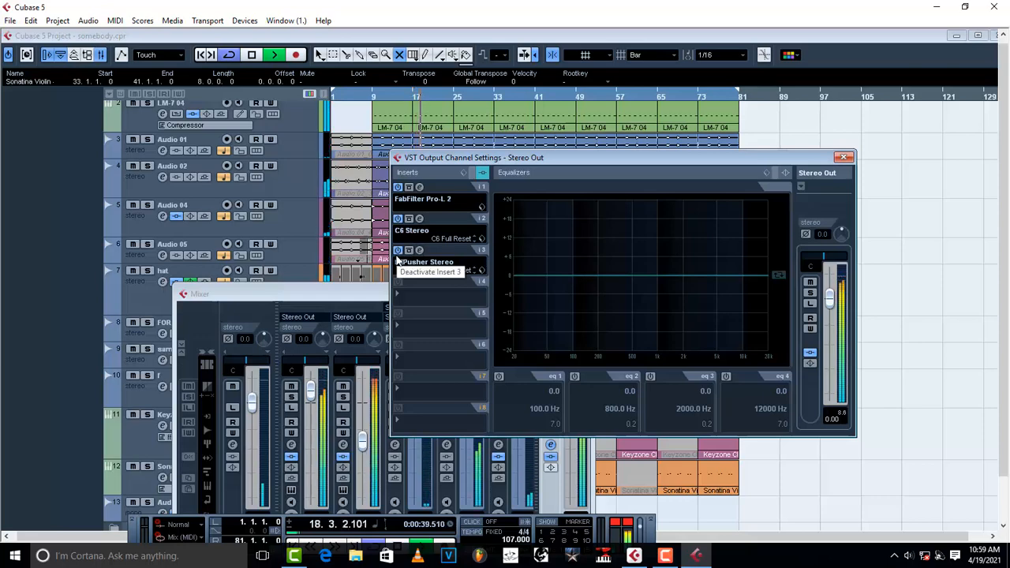
{"action": "left_click", "coordinate": [844, 157]}
{"action": "left_click", "coordinate": [578, 294]}
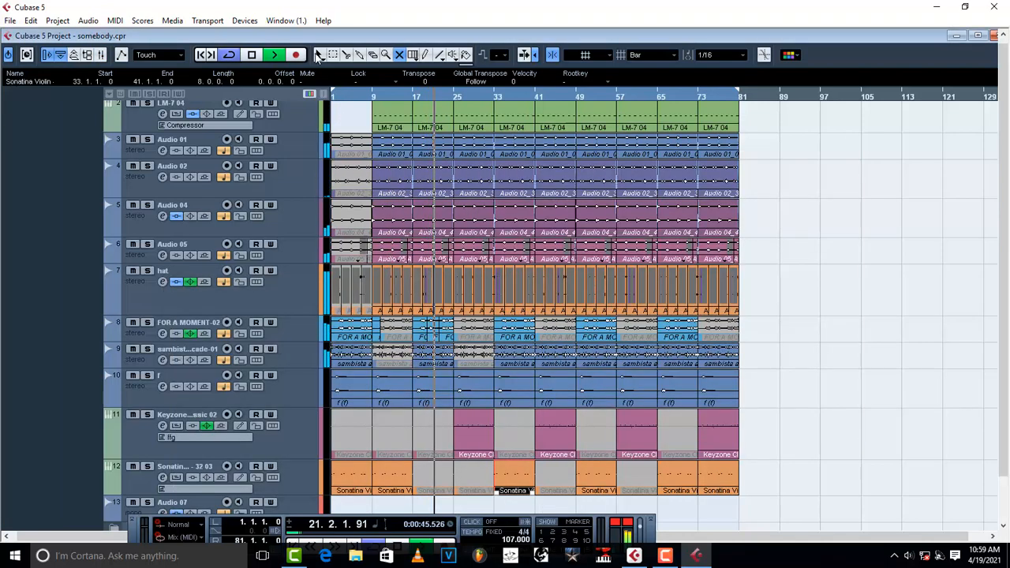
Step: Switch to the Object Selection tool, set the Arcade 04 track volume to 0, and replay from bar 9
{"action": "key", "text": "1"}
{"action": "scroll", "coordinate": [353, 118], "scroll_direction": "up", "scroll_amount": 2}
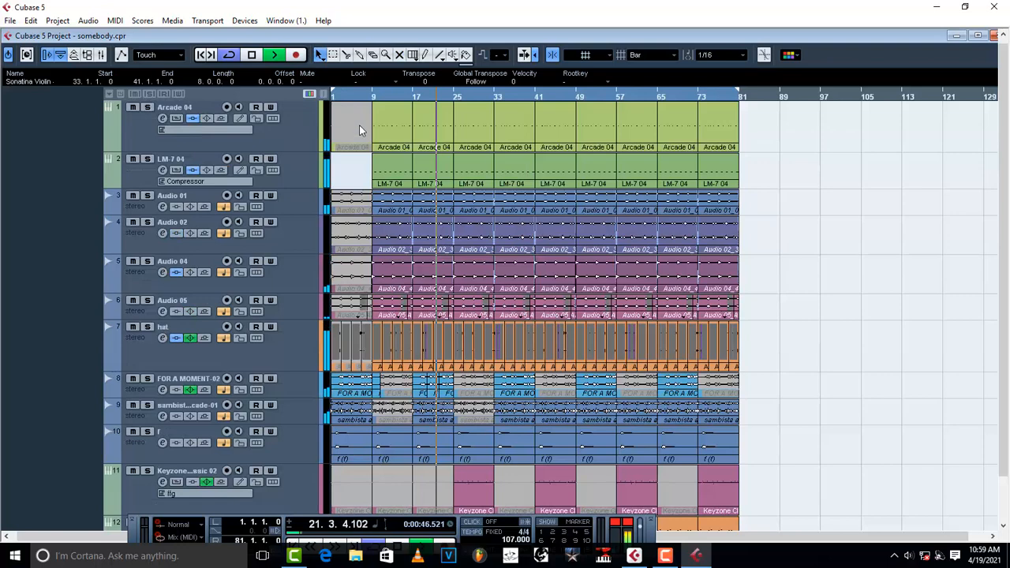
{"action": "left_click", "coordinate": [148, 142]}
{"action": "left_click", "coordinate": [90, 147]}
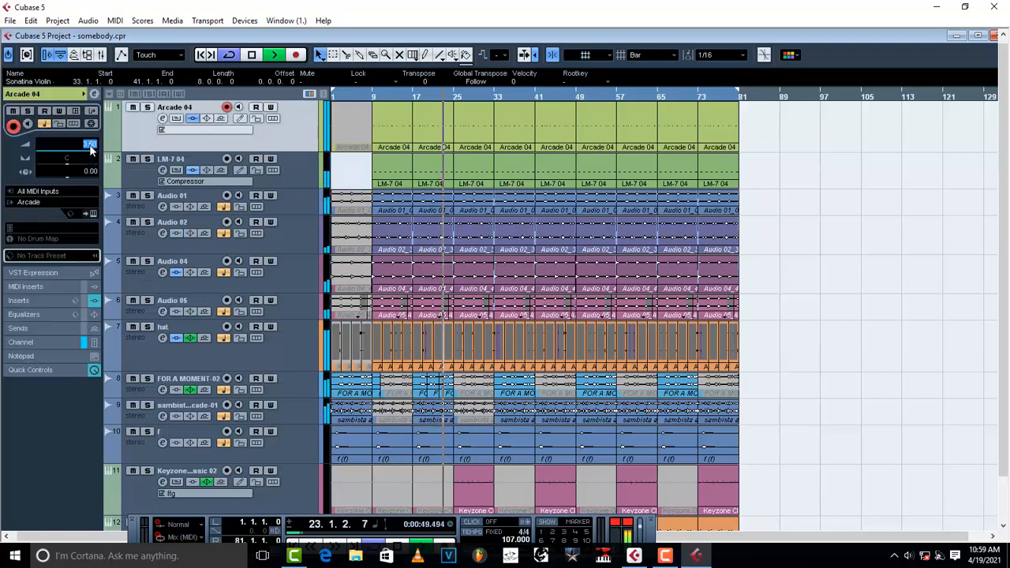
{"action": "key", "text": "BackSpace"}
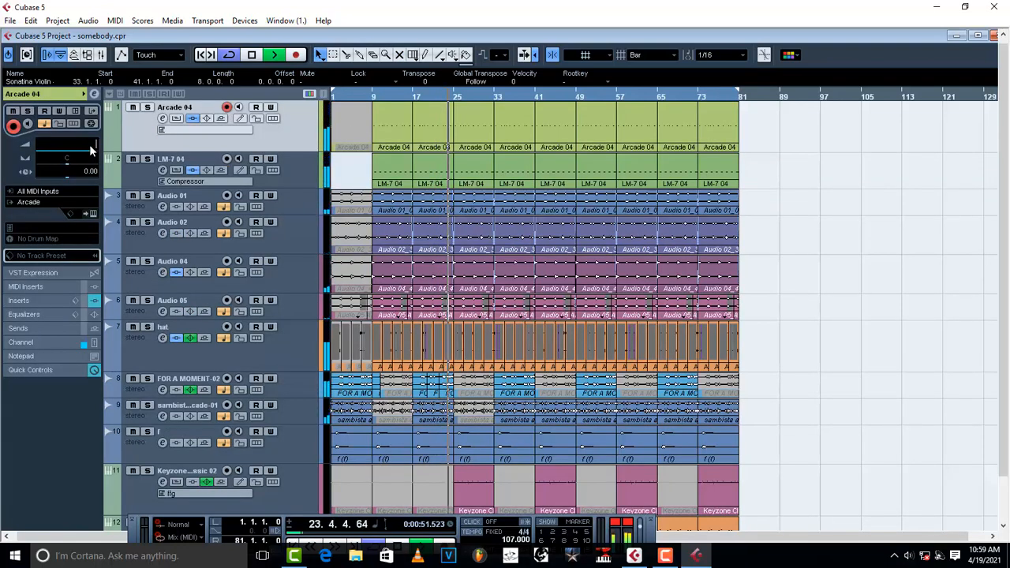
{"action": "type", "text": "0"}
{"action": "key", "text": "Return"}
{"action": "key", "text": "space"}
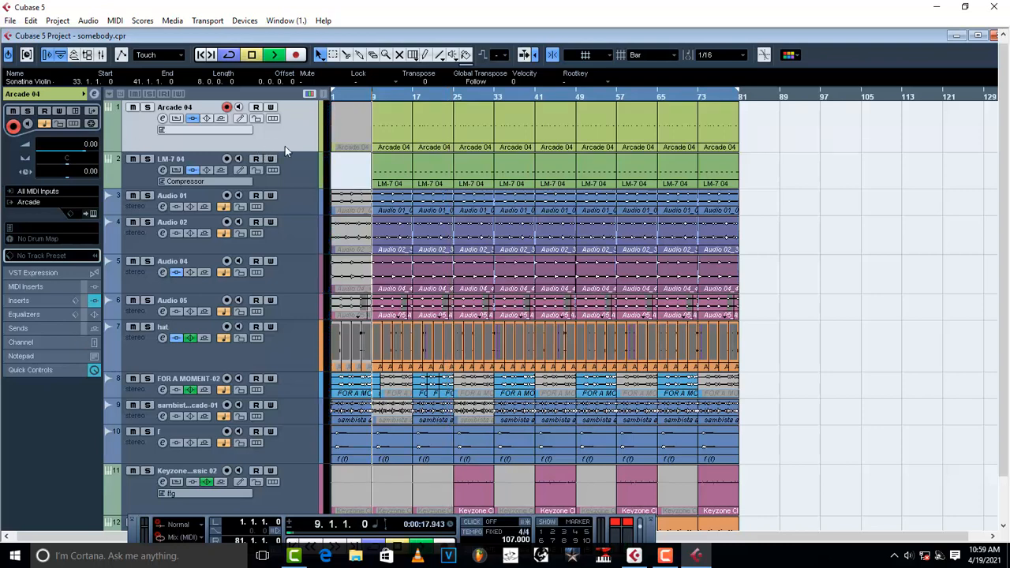
{"action": "key", "text": "space"}
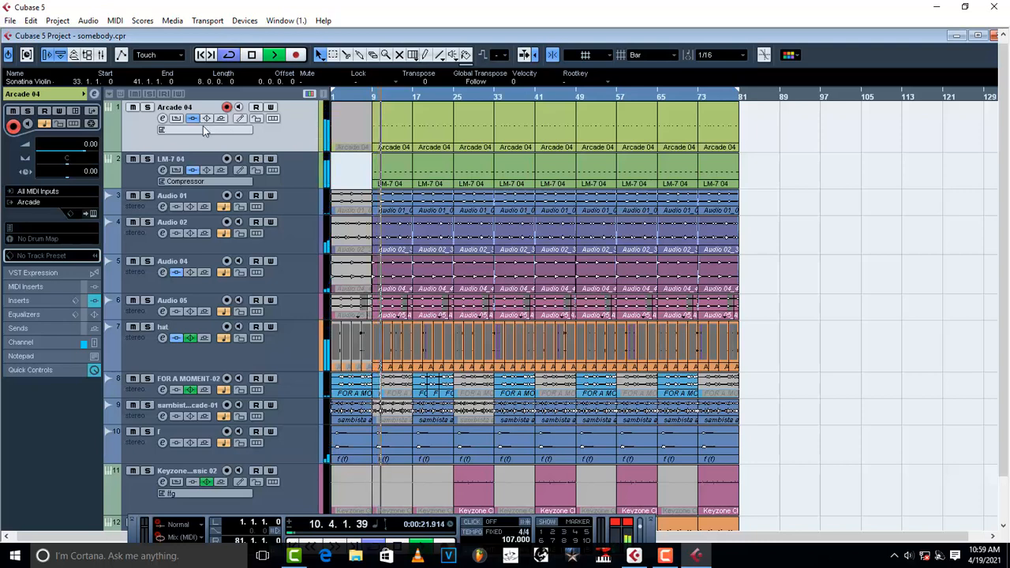
Step: Lower the Arcade 04 volume during playback, trying levels down to -10.56 against the mixer meters, and settle on -2.19
{"action": "scroll", "coordinate": [86, 152], "scroll_direction": "down", "scroll_amount": 3}
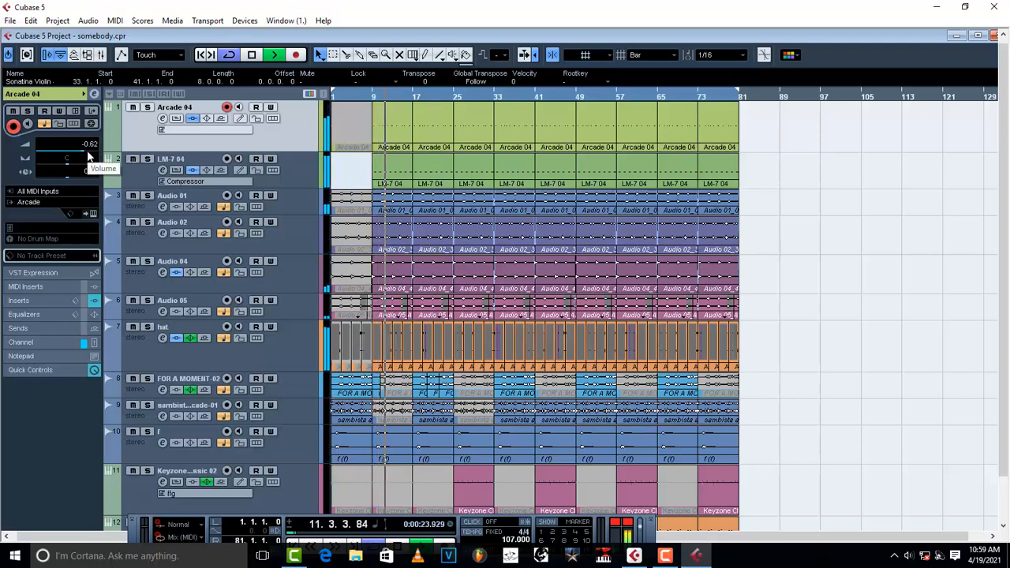
{"action": "scroll", "coordinate": [89, 155], "scroll_direction": "down", "scroll_amount": 2}
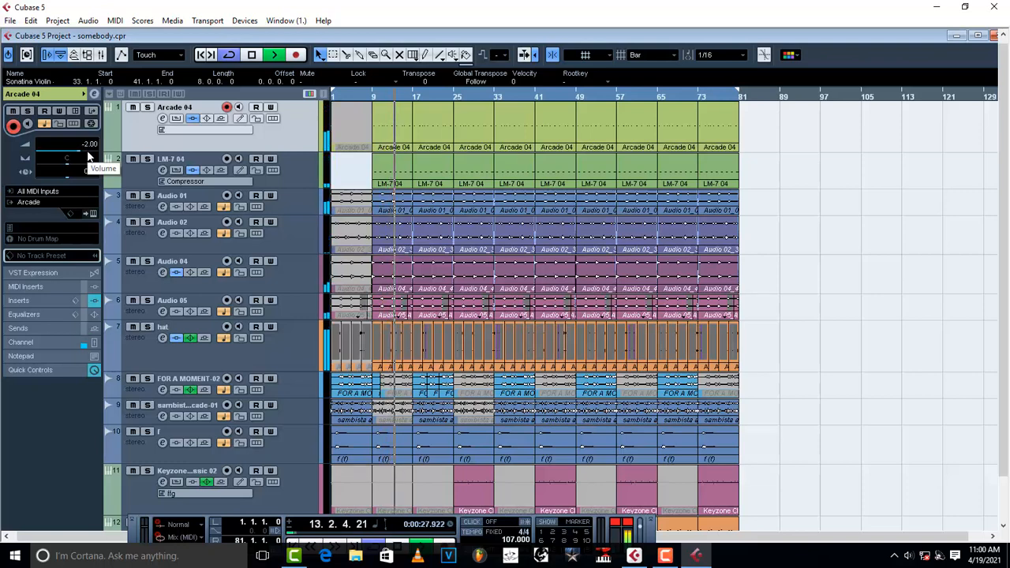
{"action": "scroll", "coordinate": [87, 155], "scroll_direction": "down", "scroll_amount": 1}
{"action": "key", "text": "F3"}
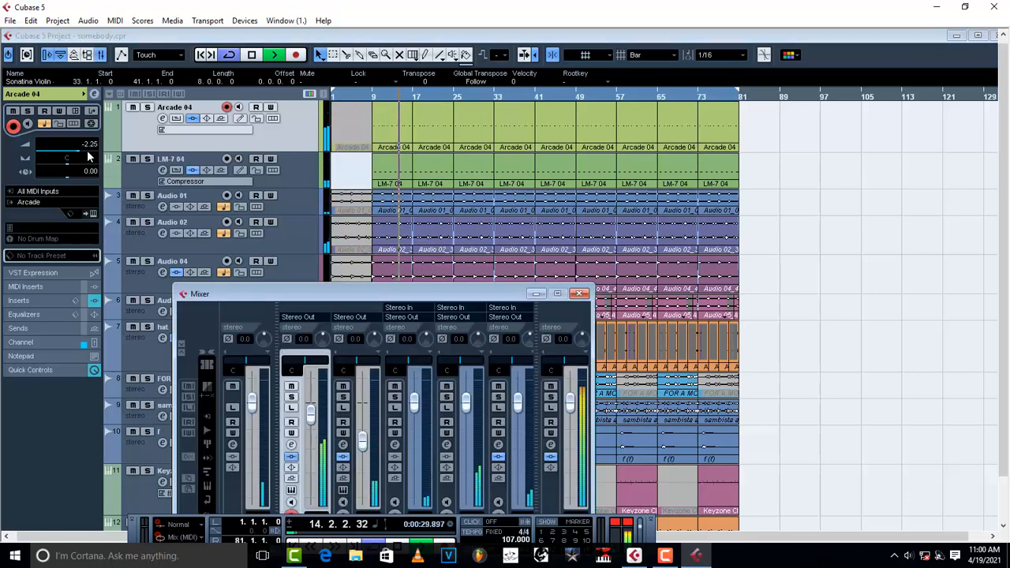
{"action": "scroll", "coordinate": [89, 156], "scroll_direction": "down", "scroll_amount": 2}
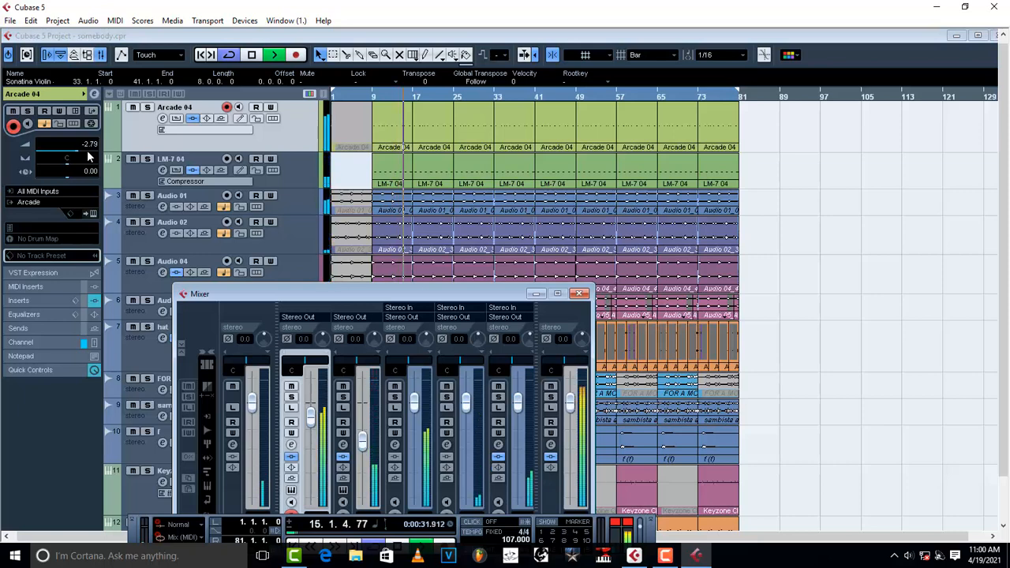
{"action": "scroll", "coordinate": [89, 156], "scroll_direction": "down", "scroll_amount": 8}
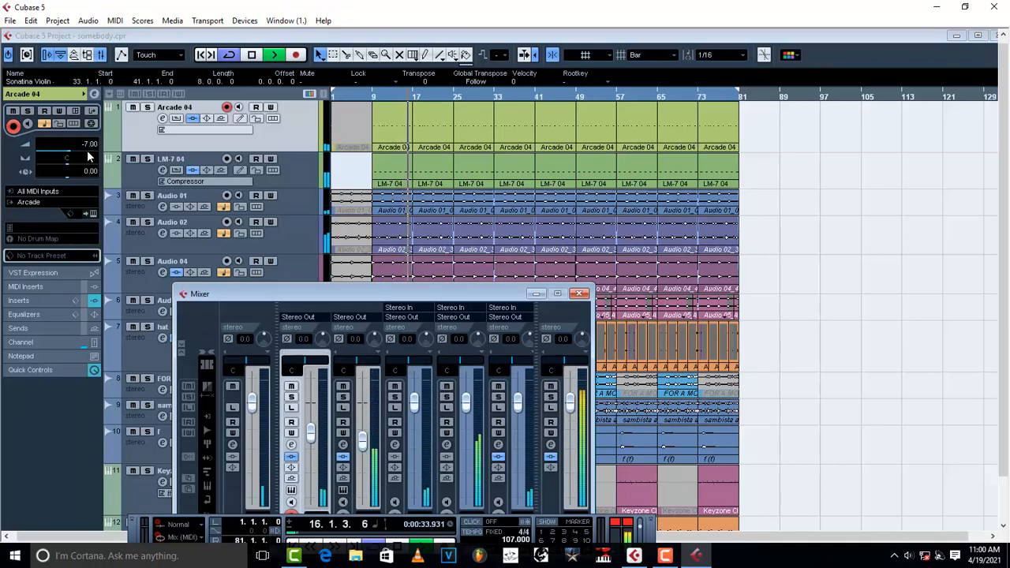
{"action": "scroll", "coordinate": [88, 156], "scroll_direction": "down", "scroll_amount": 3}
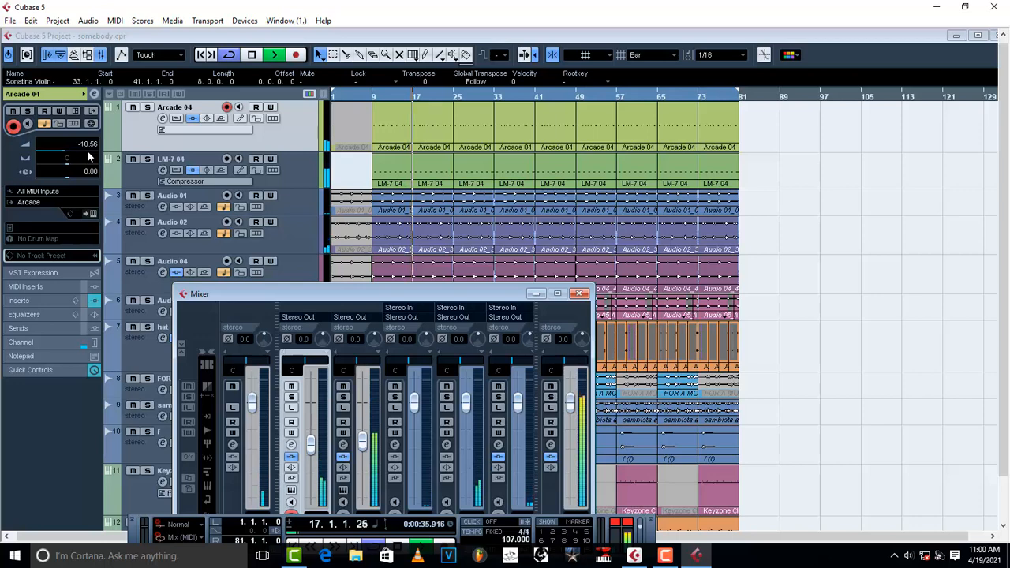
{"action": "scroll", "coordinate": [88, 155], "scroll_direction": "up", "scroll_amount": 3}
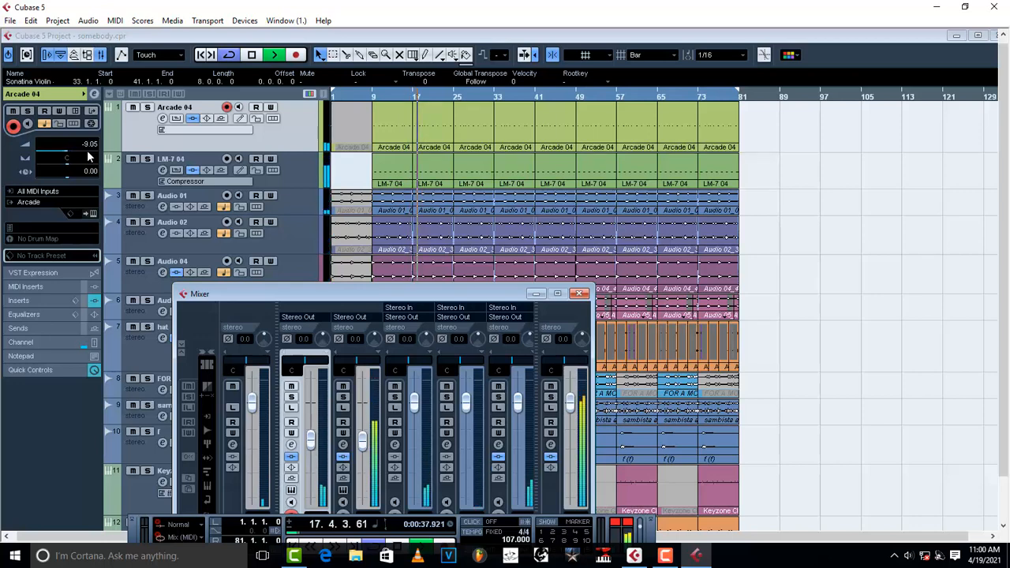
{"action": "scroll", "coordinate": [78, 154], "scroll_direction": "up", "scroll_amount": 8}
{"action": "key", "text": "F3"}
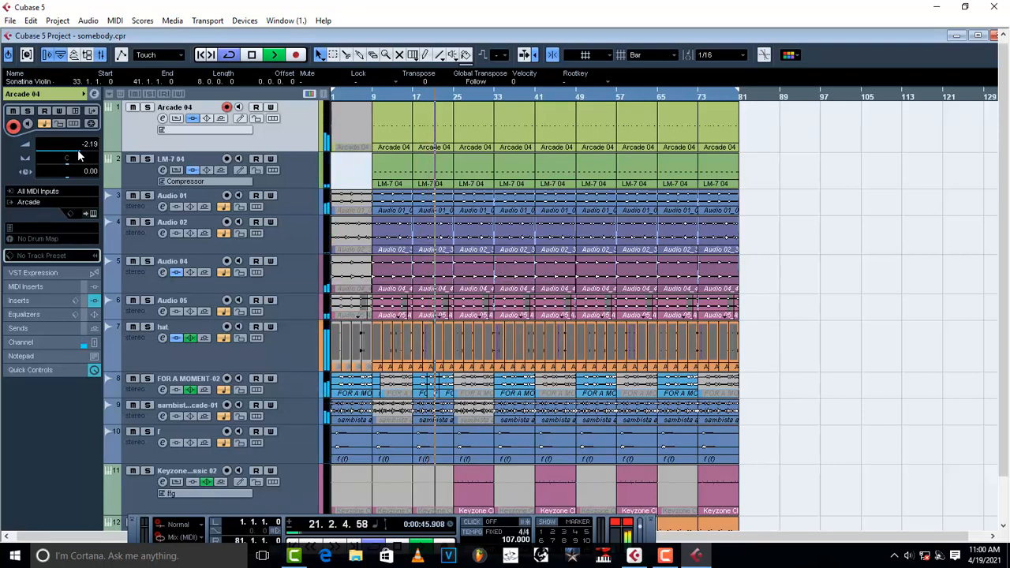
Step: Look at the Stereo Out channel settings, reduce the Arcade 04 volume to -3.28, and check that track's inserts
{"action": "key", "text": "F3"}
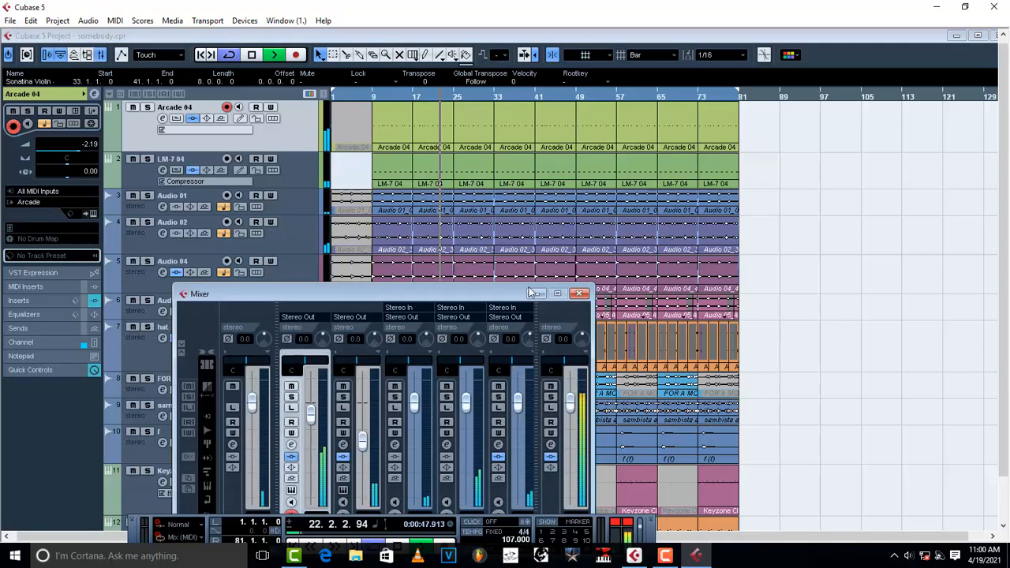
{"action": "left_click", "coordinate": [551, 447]}
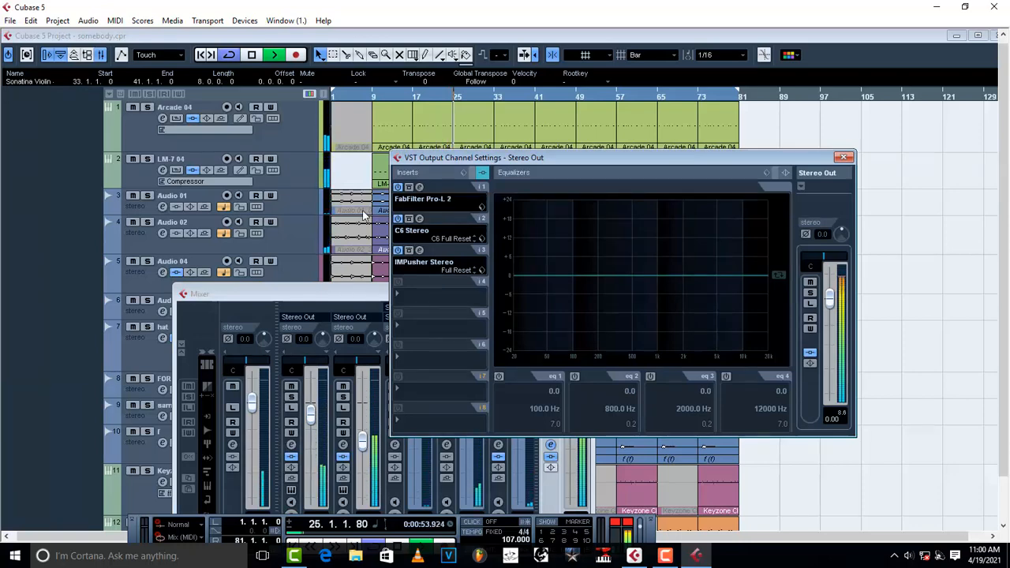
{"action": "left_click", "coordinate": [145, 137]}
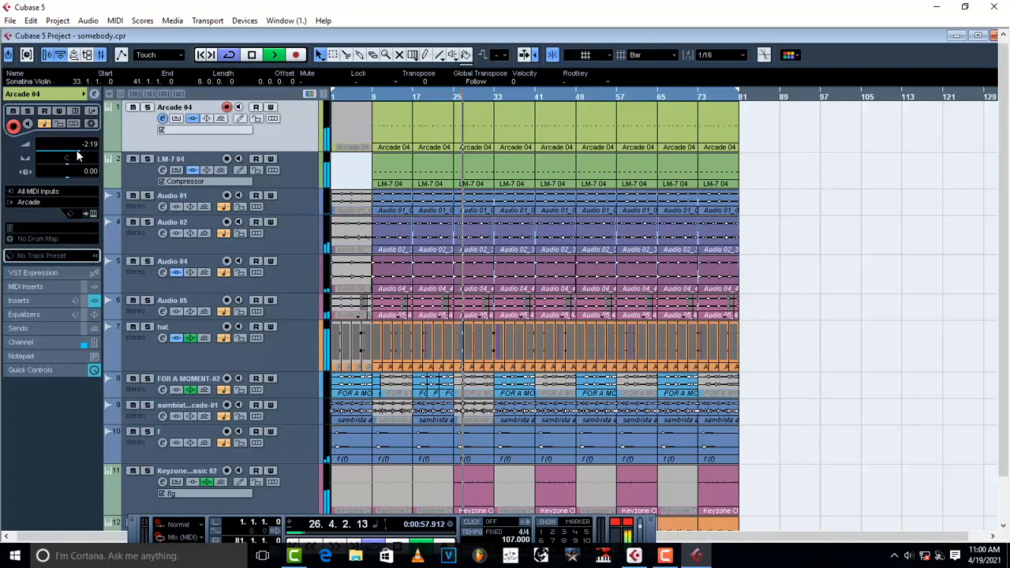
{"action": "scroll", "coordinate": [76, 151], "scroll_direction": "down", "scroll_amount": 2}
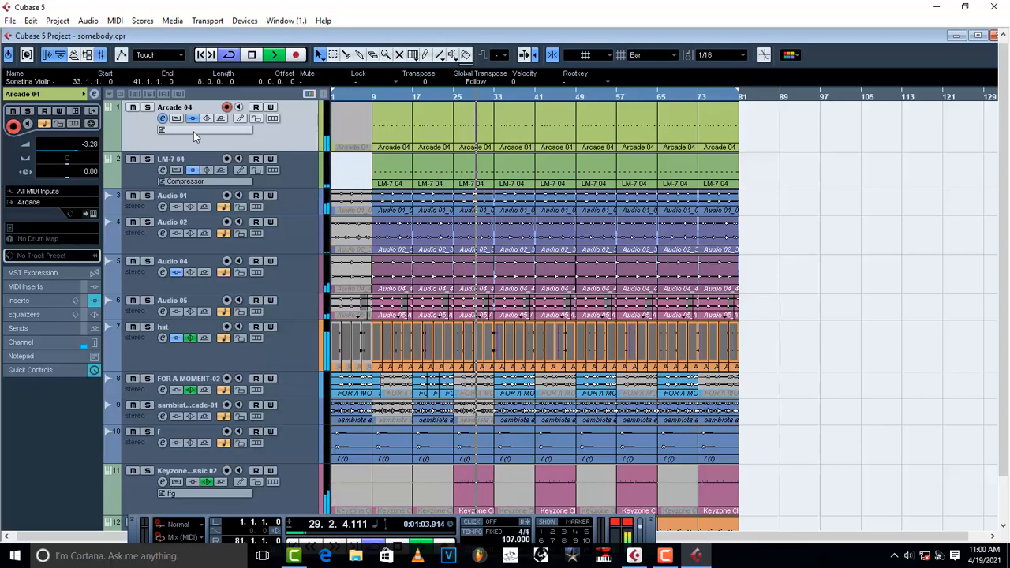
{"action": "left_click", "coordinate": [163, 118]}
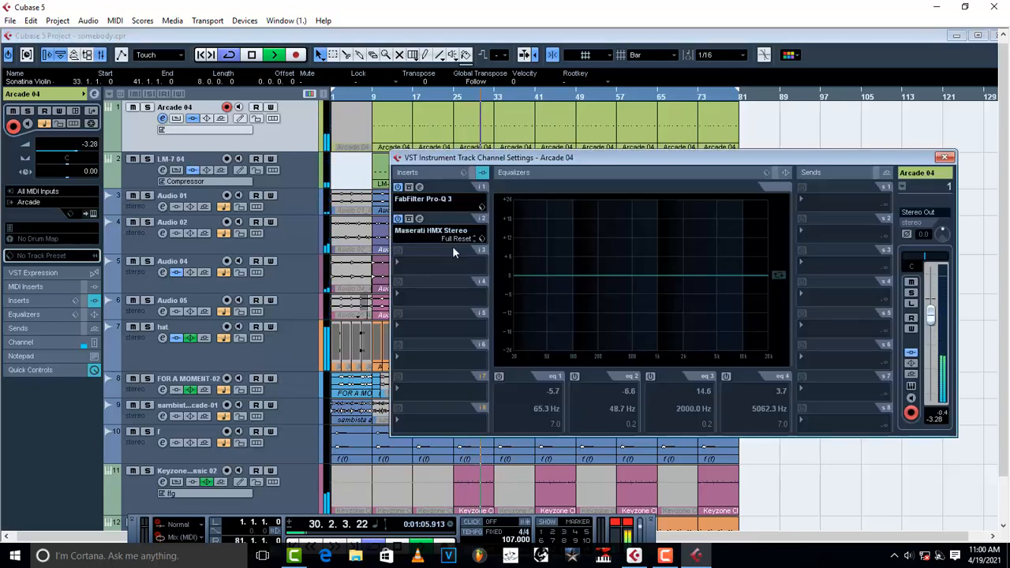
{"action": "left_click", "coordinate": [944, 157]}
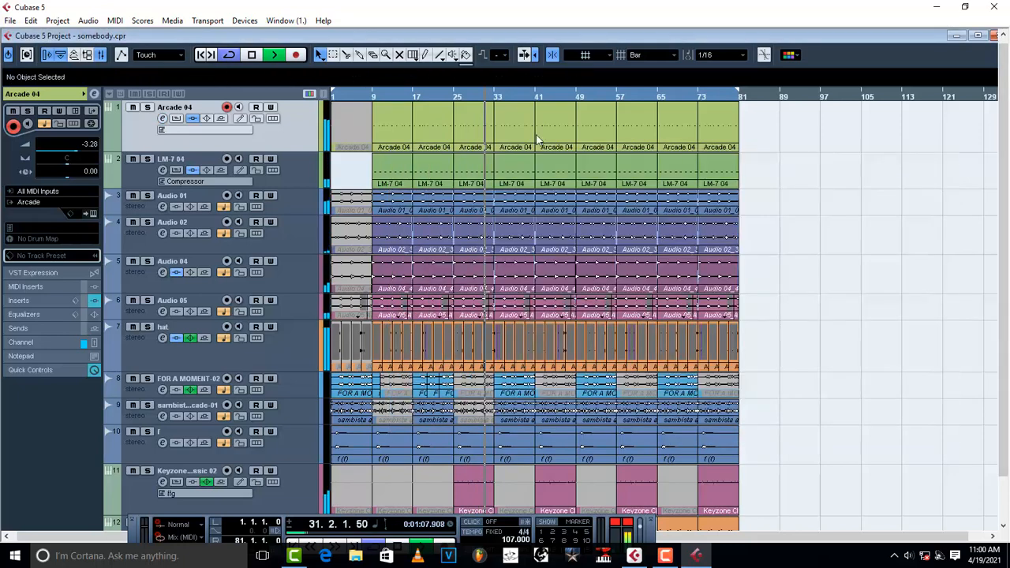
Step: Raise the FabFilter Pro-L 2 gain on Stereo Out to +6.0, and close the limiter and channel settings
{"action": "left_click", "coordinate": [101, 55]}
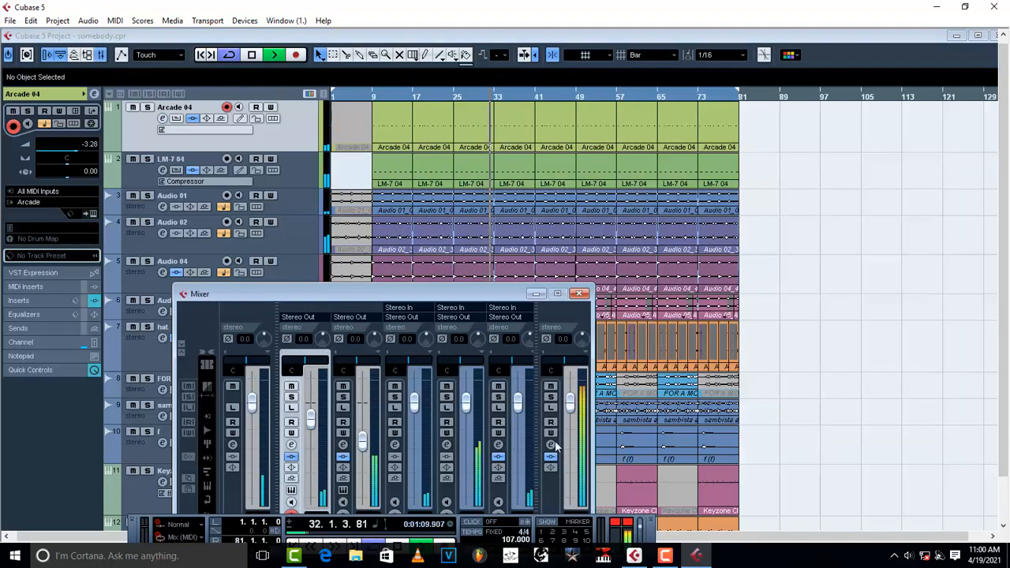
{"action": "left_click", "coordinate": [554, 442]}
{"action": "left_click", "coordinate": [419, 187]}
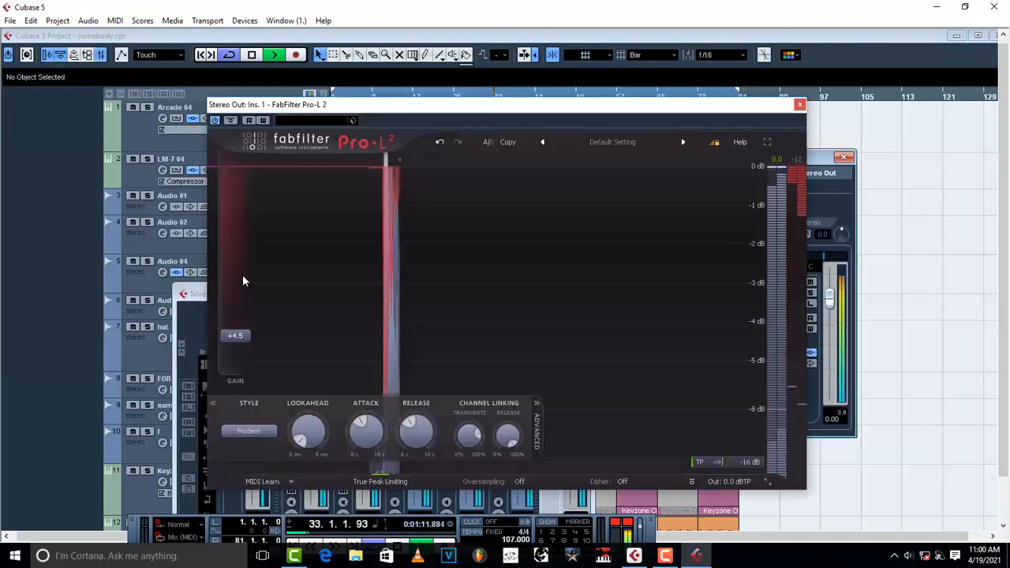
{"action": "mouse_move", "coordinate": [235, 338]}
{"action": "scroll", "coordinate": [238, 338], "scroll_direction": "up", "scroll_amount": 5}
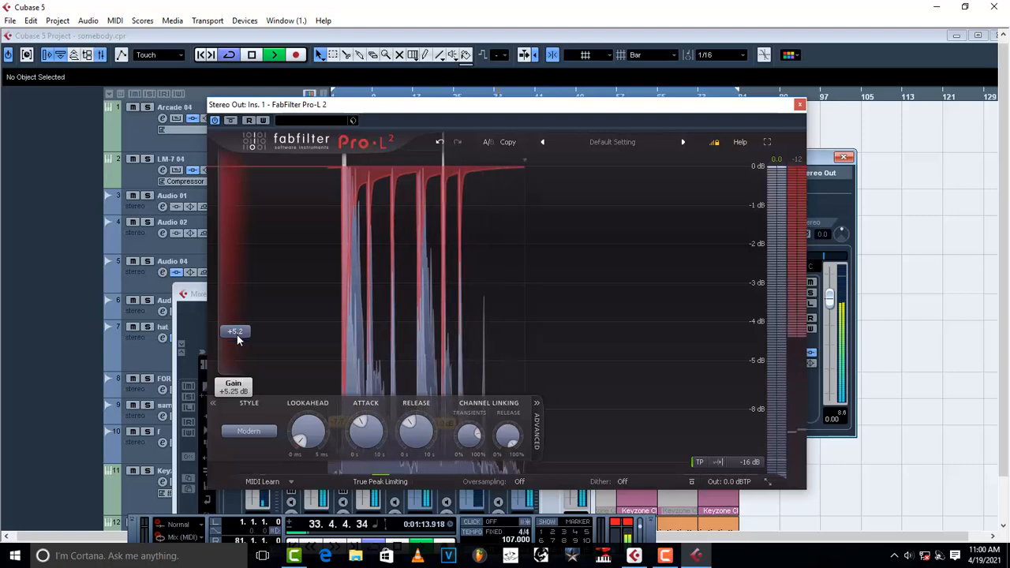
{"action": "scroll", "coordinate": [238, 336], "scroll_direction": "up", "scroll_amount": 1}
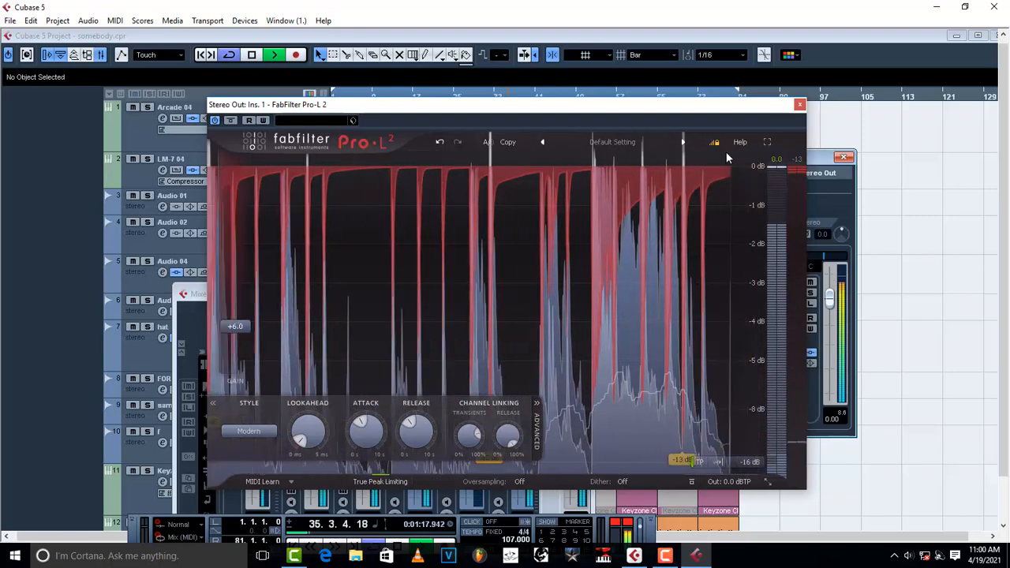
{"action": "left_click", "coordinate": [800, 105]}
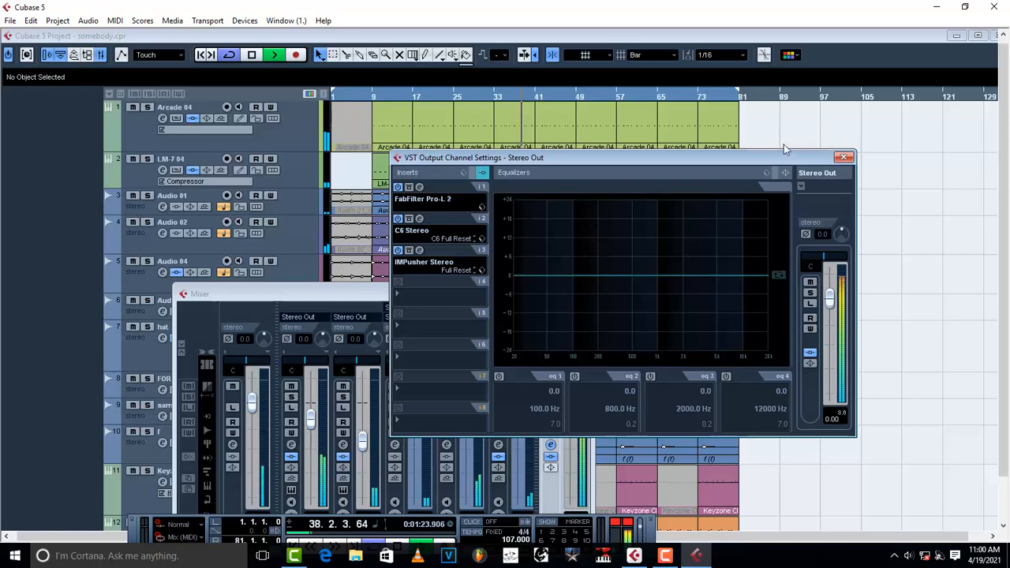
{"action": "left_click", "coordinate": [844, 157]}
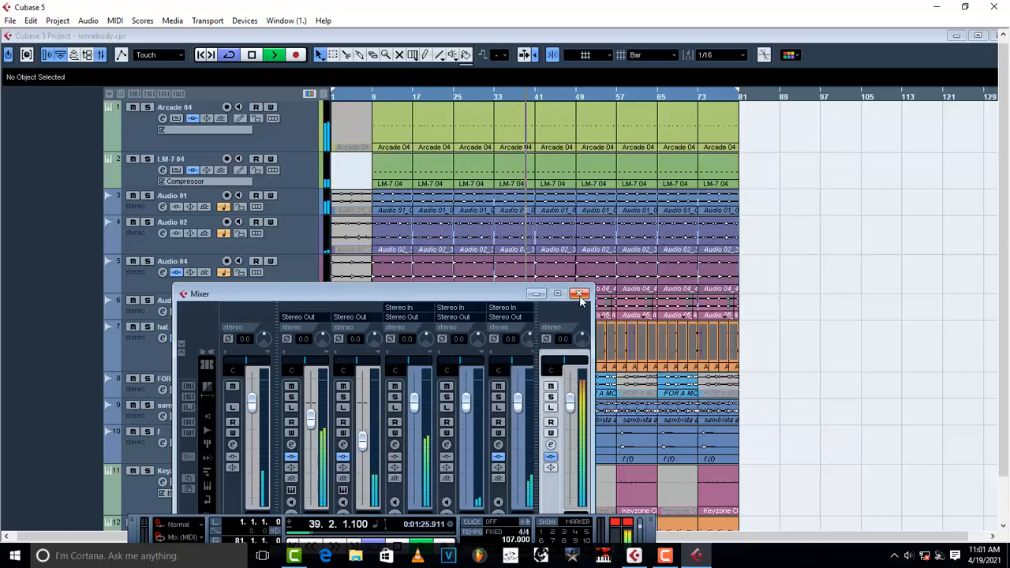
Step: Open the C6 compressor on Stereo Out, audition bands 4, 3 and 1 in solo during playback, and set band 6's gain to -2.7
{"action": "left_click", "coordinate": [551, 446]}
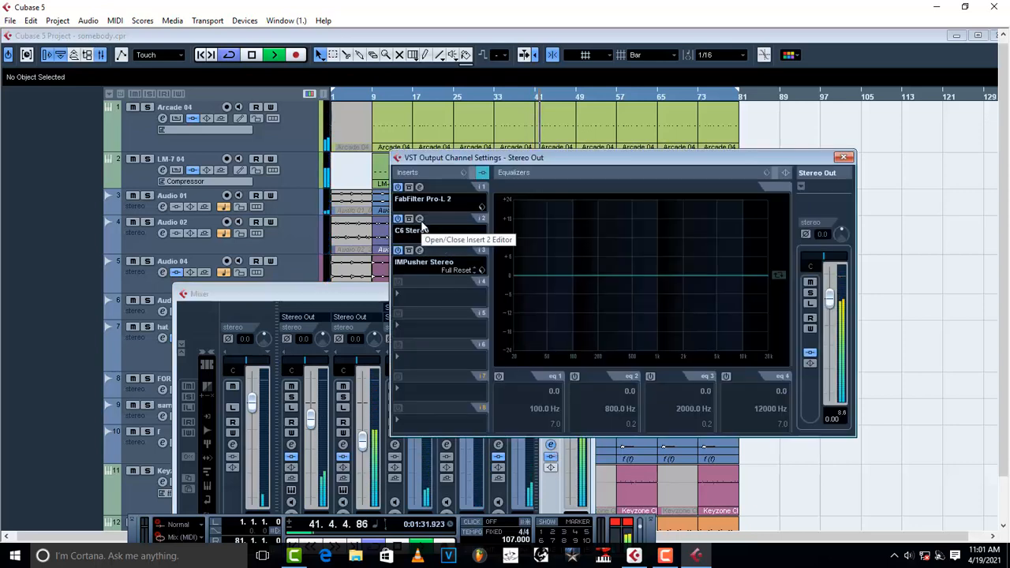
{"action": "left_click", "coordinate": [419, 218]}
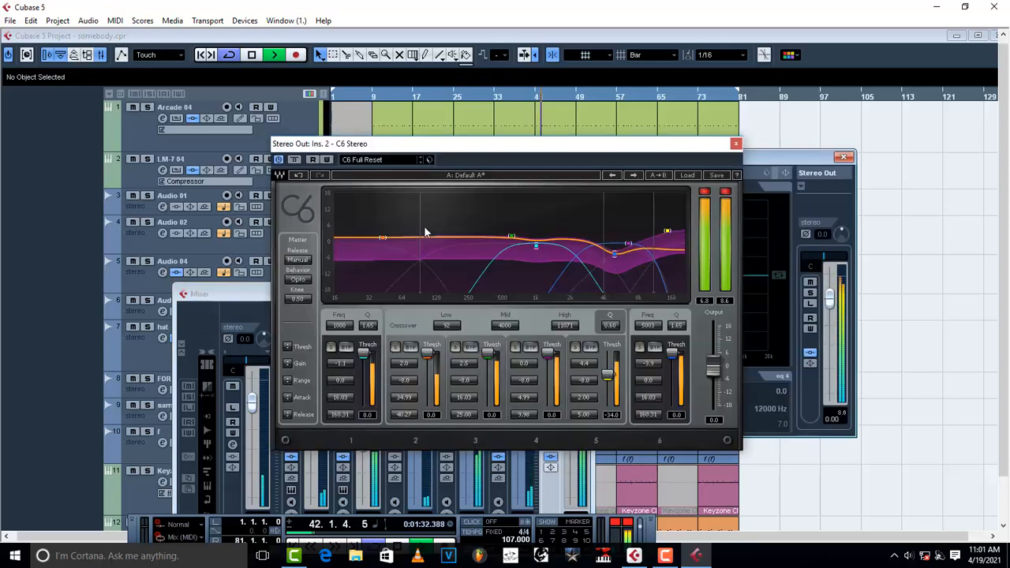
{"action": "left_click", "coordinate": [515, 348]}
{"action": "left_click", "coordinate": [454, 347]}
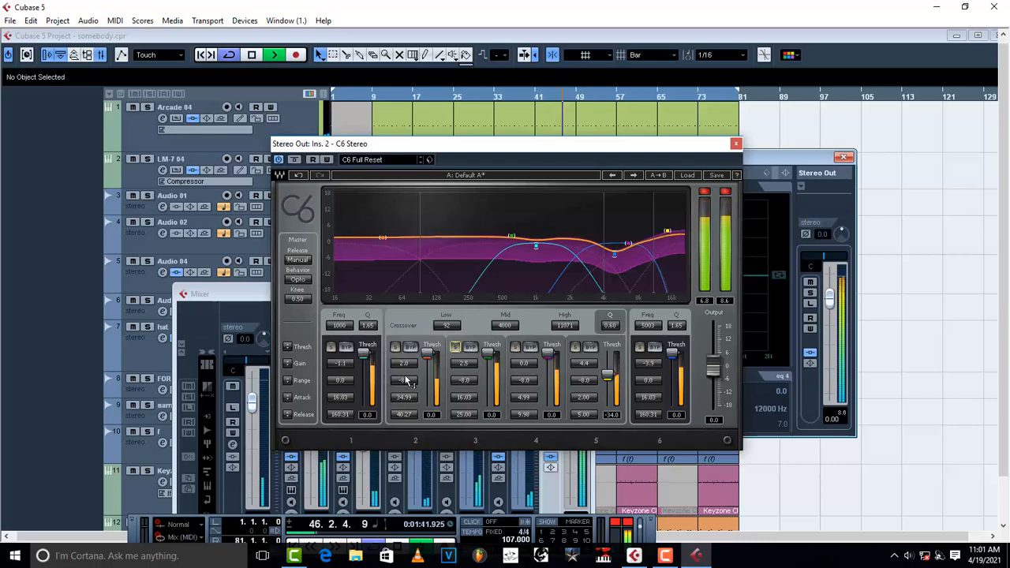
{"action": "left_click", "coordinate": [332, 348]}
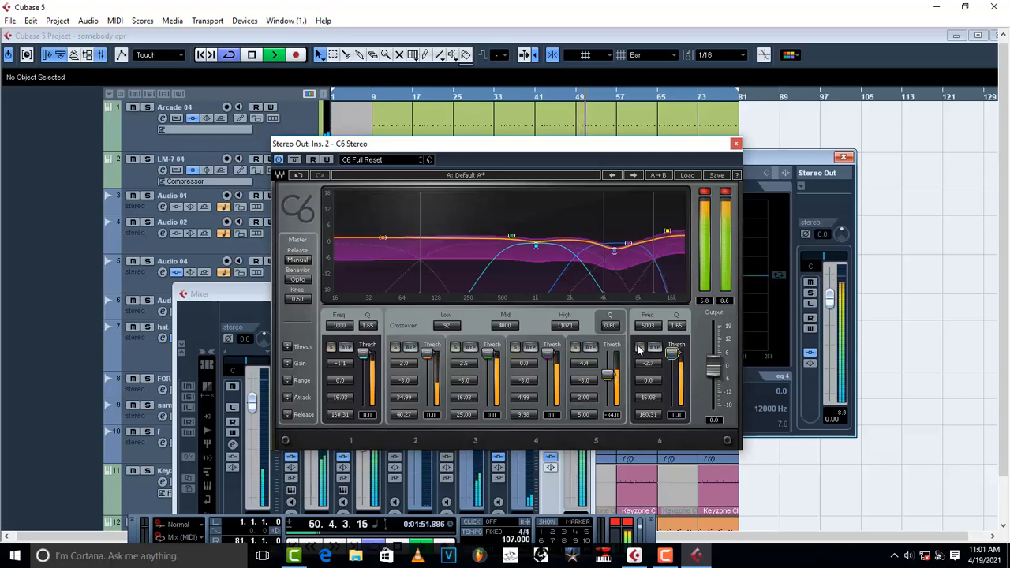
Step: Audition C6 band 5 in solo, and set its gain to 5.3, threshold to -41.5 and range to about -12
{"action": "left_click", "coordinate": [576, 348]}
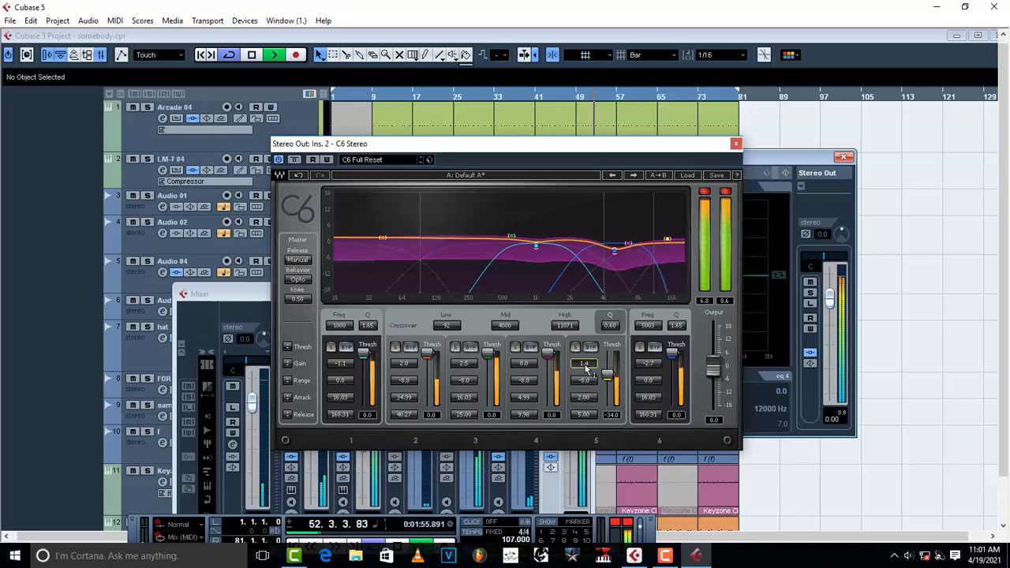
{"action": "scroll", "coordinate": [586, 368], "scroll_direction": "down", "scroll_amount": 3}
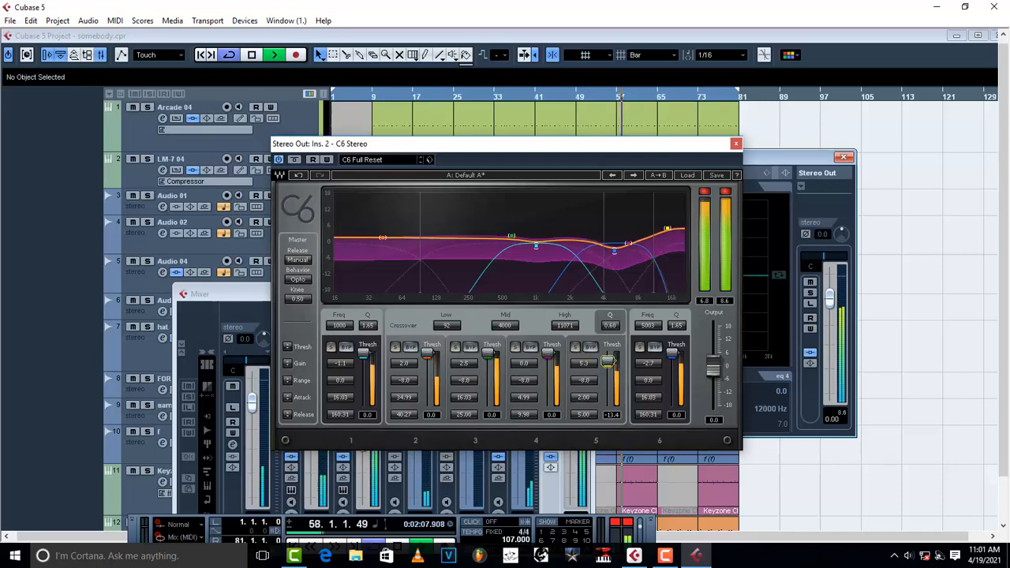
{"action": "left_click_drag", "start_coordinate": [608, 361], "coordinate": [607, 386]}
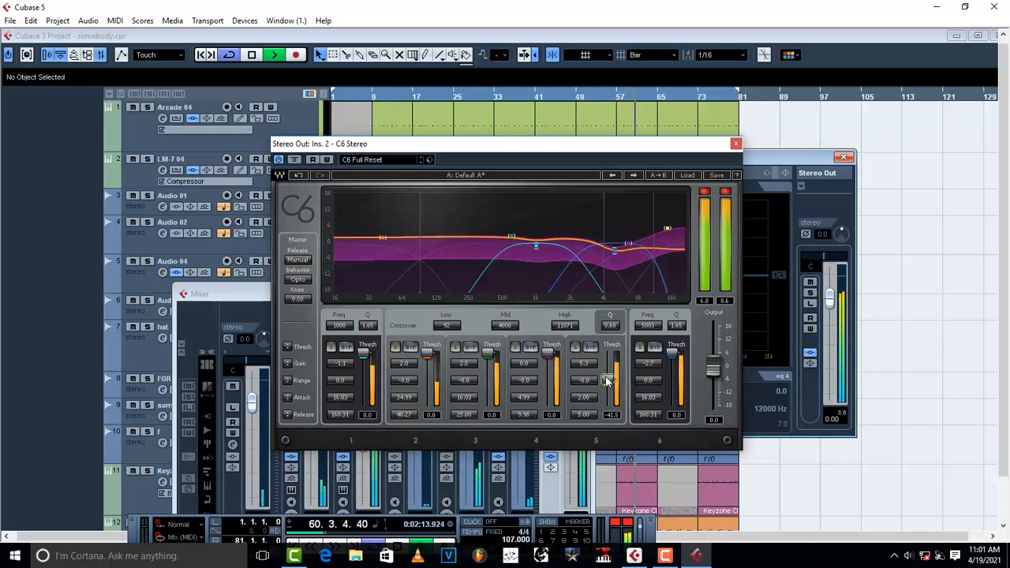
{"action": "scroll", "coordinate": [586, 383], "scroll_direction": "down", "scroll_amount": 7}
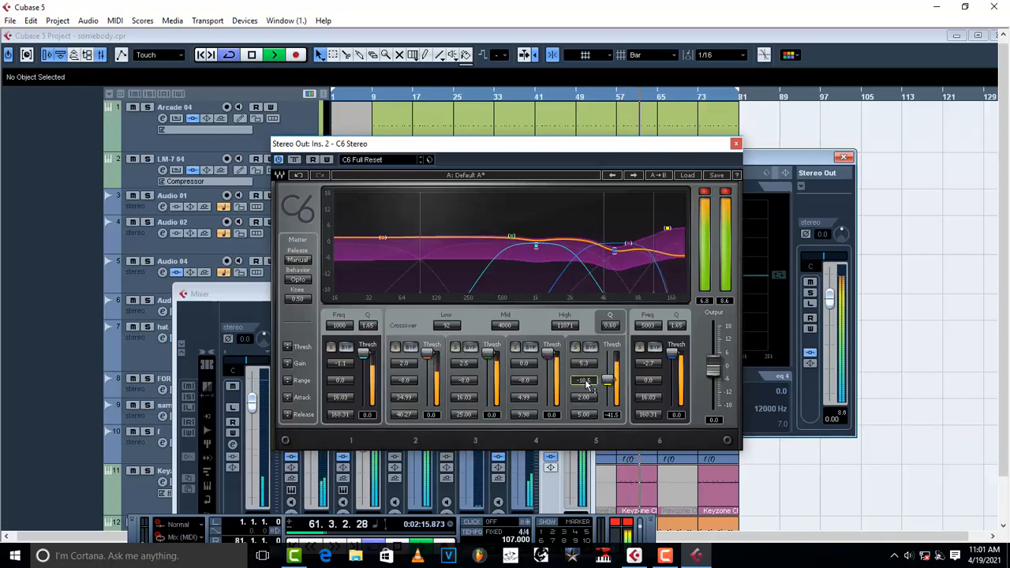
{"action": "scroll", "coordinate": [587, 383], "scroll_direction": "up", "scroll_amount": 3}
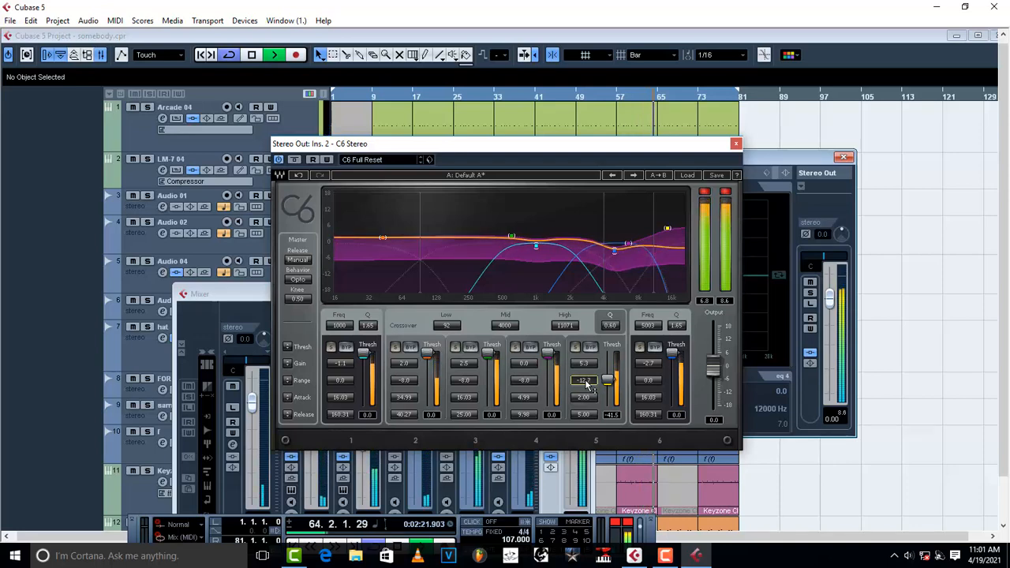
Step: Close the C6, the Stereo Out channel settings and the mixer, maximize the project window, and stop playback
{"action": "left_click", "coordinate": [736, 143]}
{"action": "left_click", "coordinate": [844, 156]}
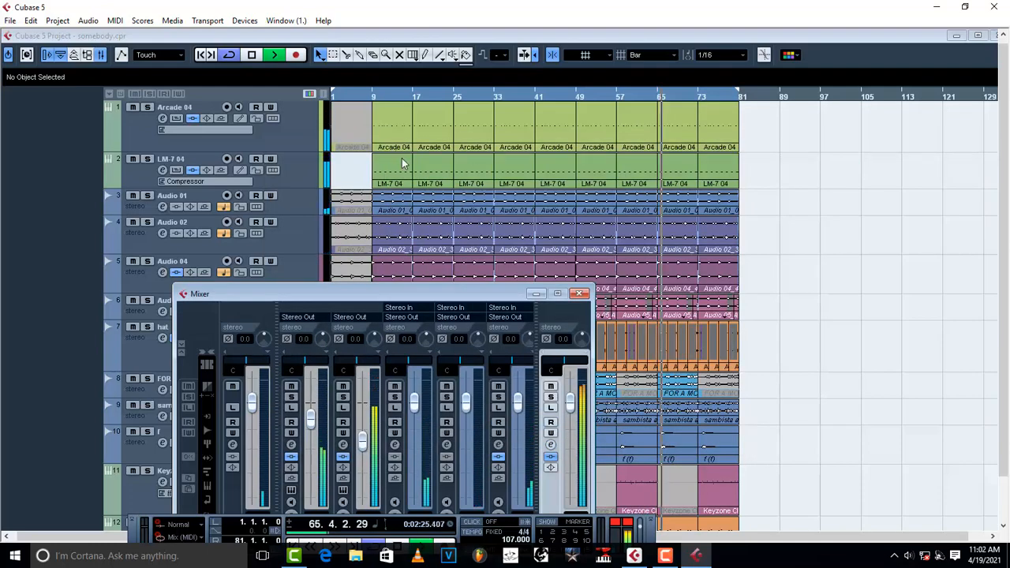
{"action": "left_click", "coordinate": [580, 294]}
{"action": "double_click", "coordinate": [322, 37]}
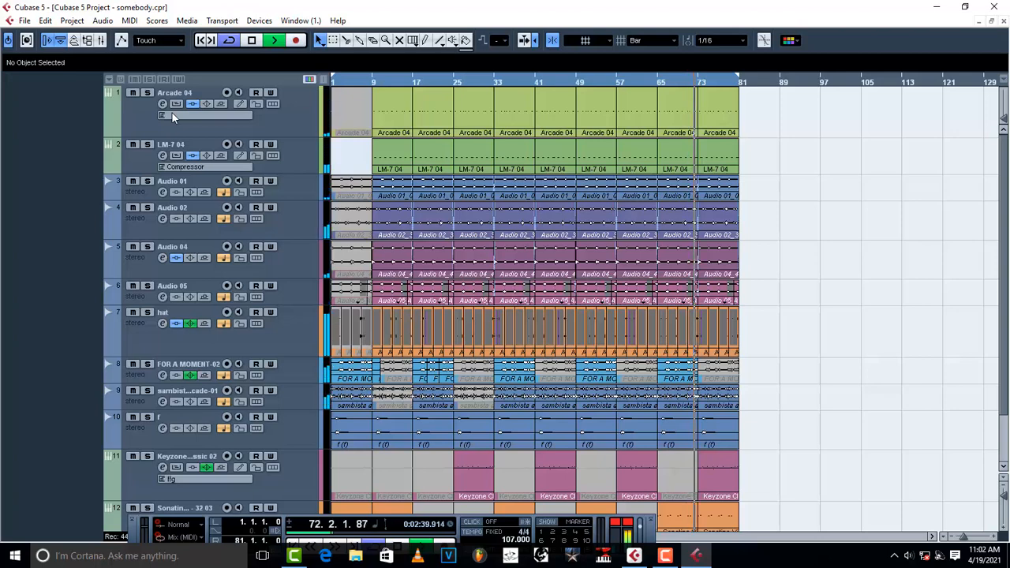
{"action": "key", "text": "space"}
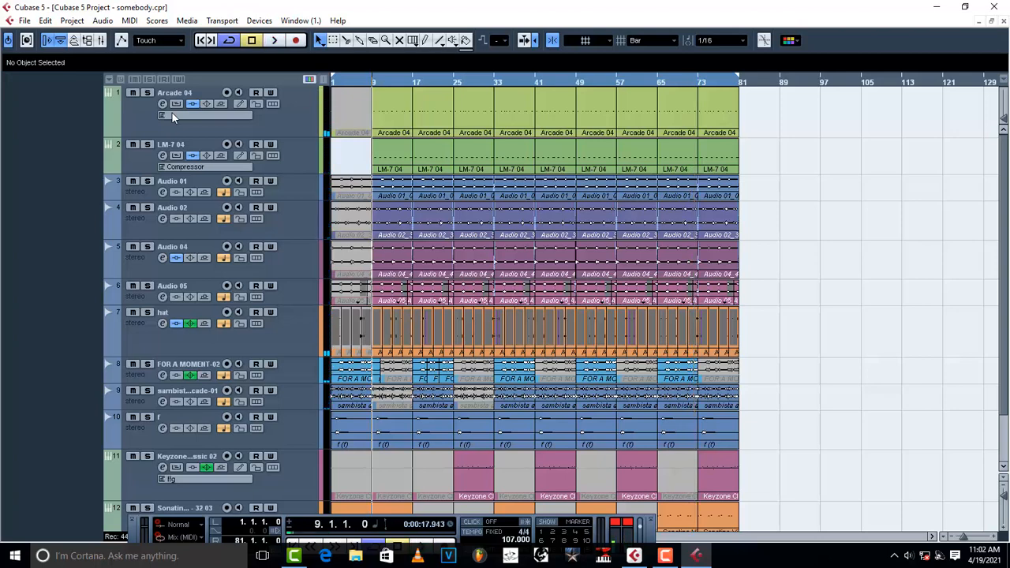